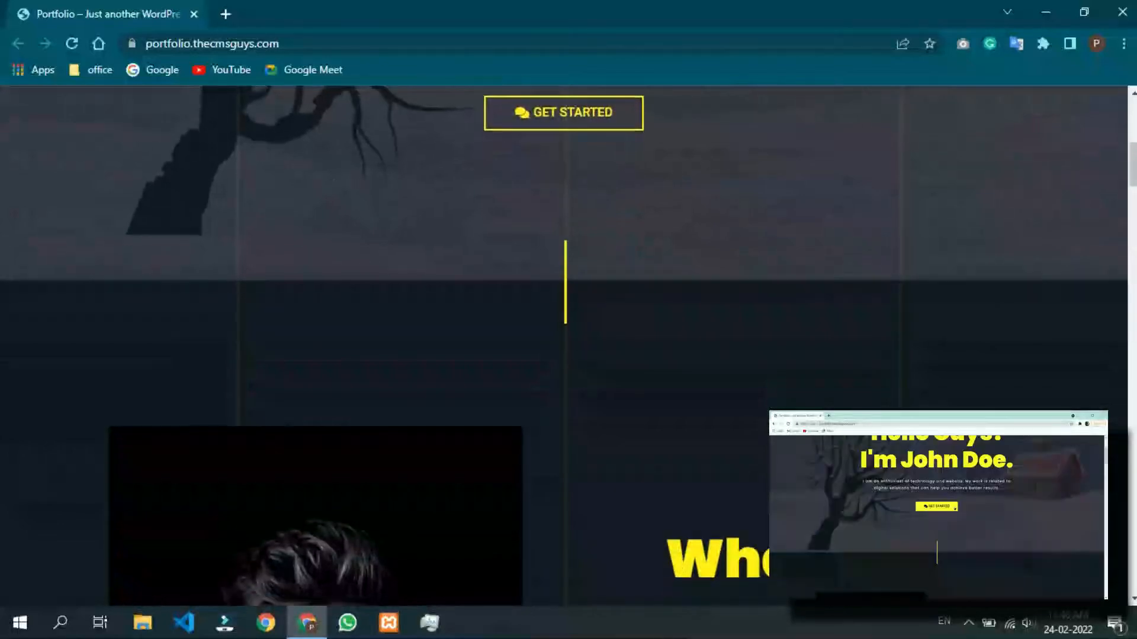
Filter the project gallery by Website, E-Commerce and Mobile App, then show all projects again.
scroll(568, 346, "down", 10)
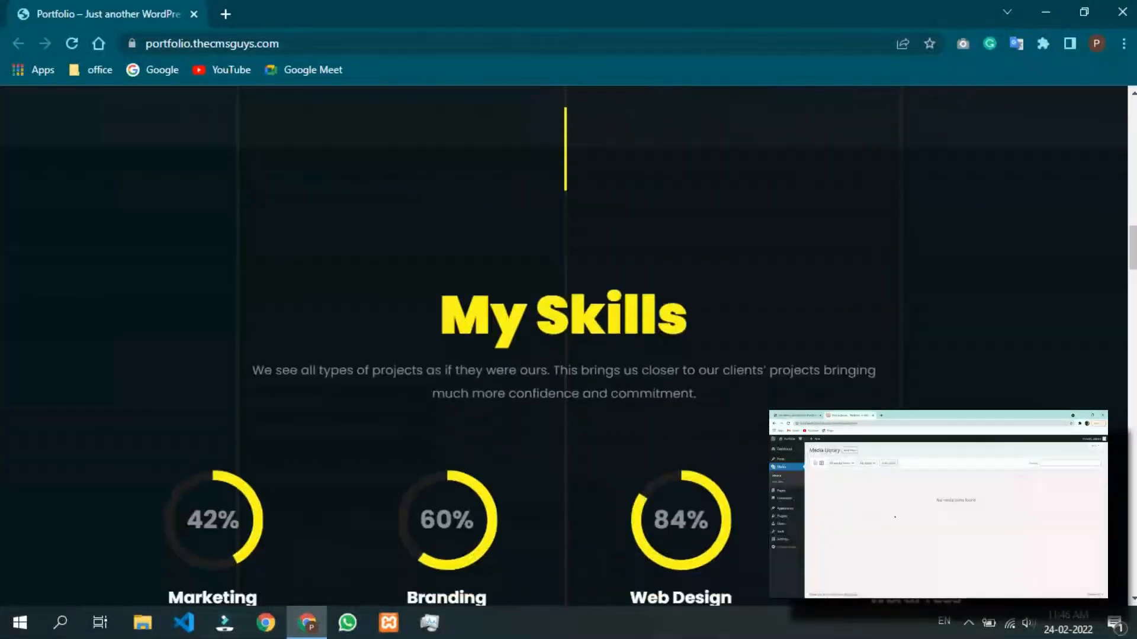
scroll(569, 346, "down", 3)
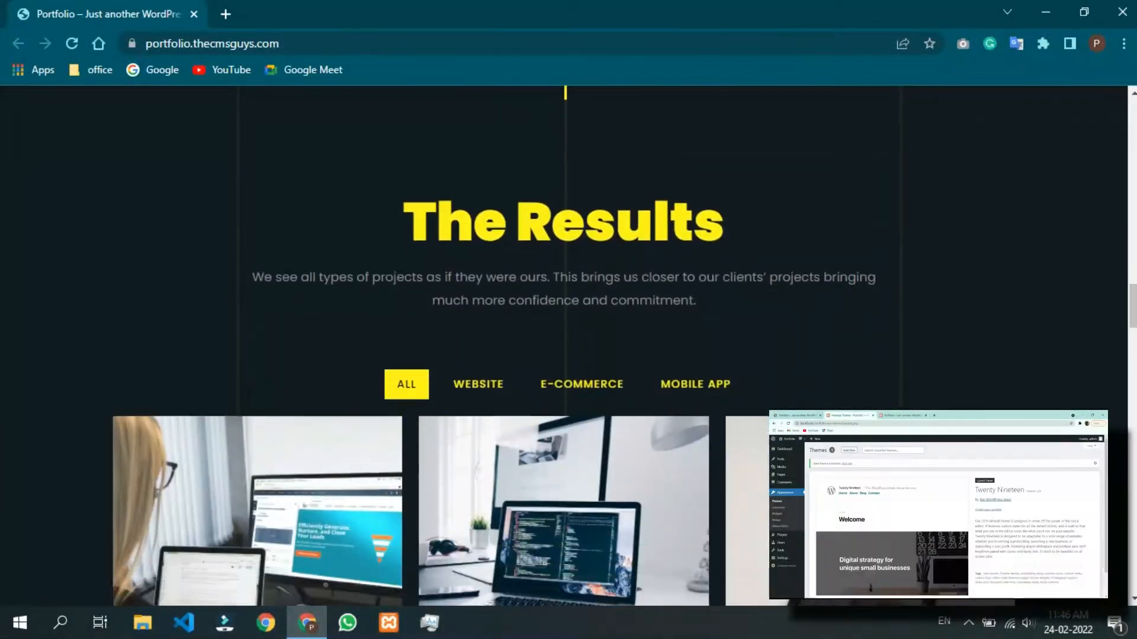
left_click(478, 165)
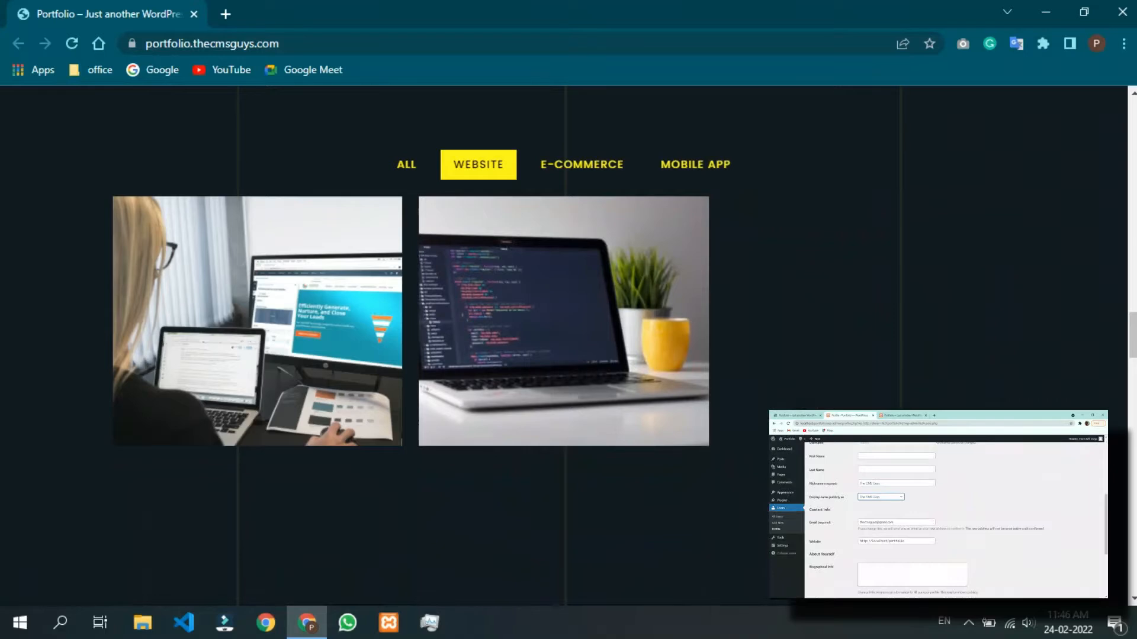
left_click(582, 164)
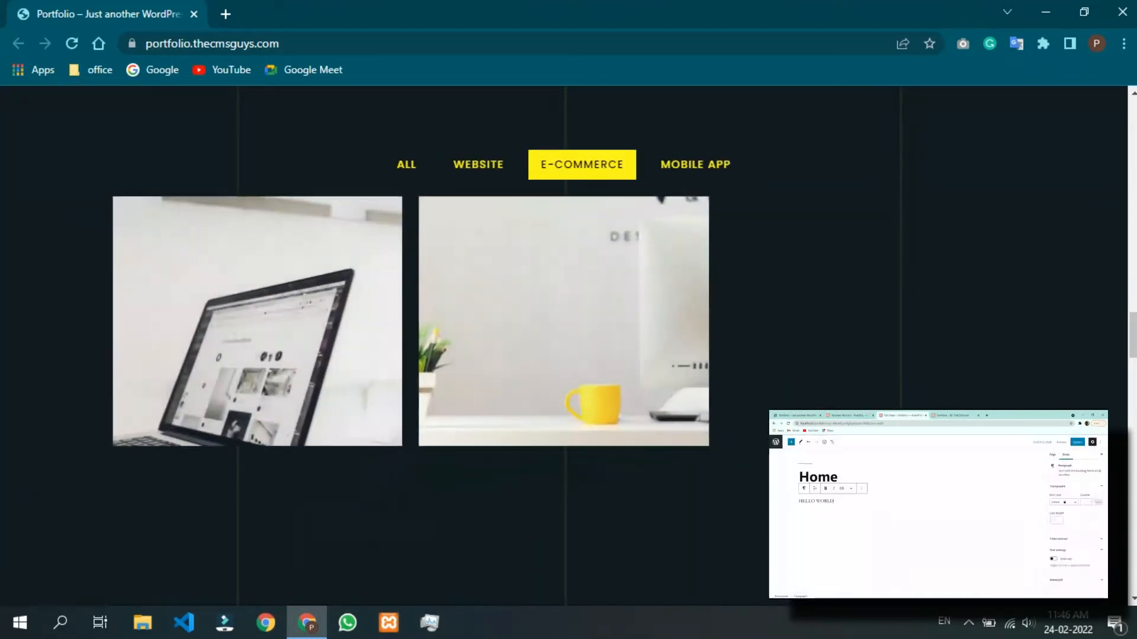
left_click(695, 164)
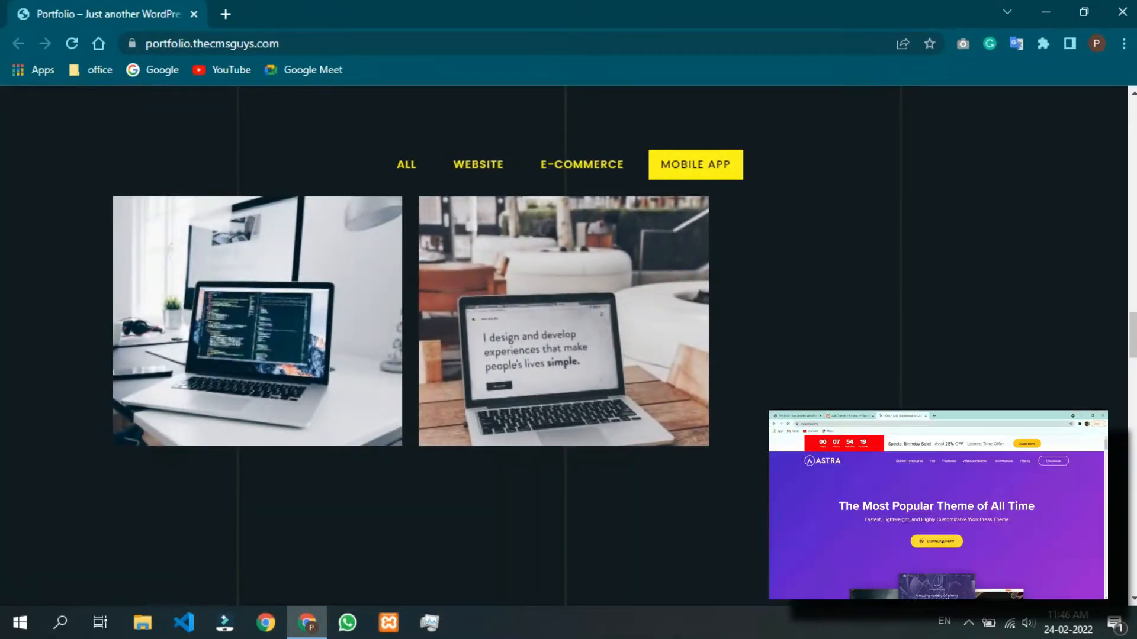
left_click(406, 165)
scroll(569, 343, "down", 9)
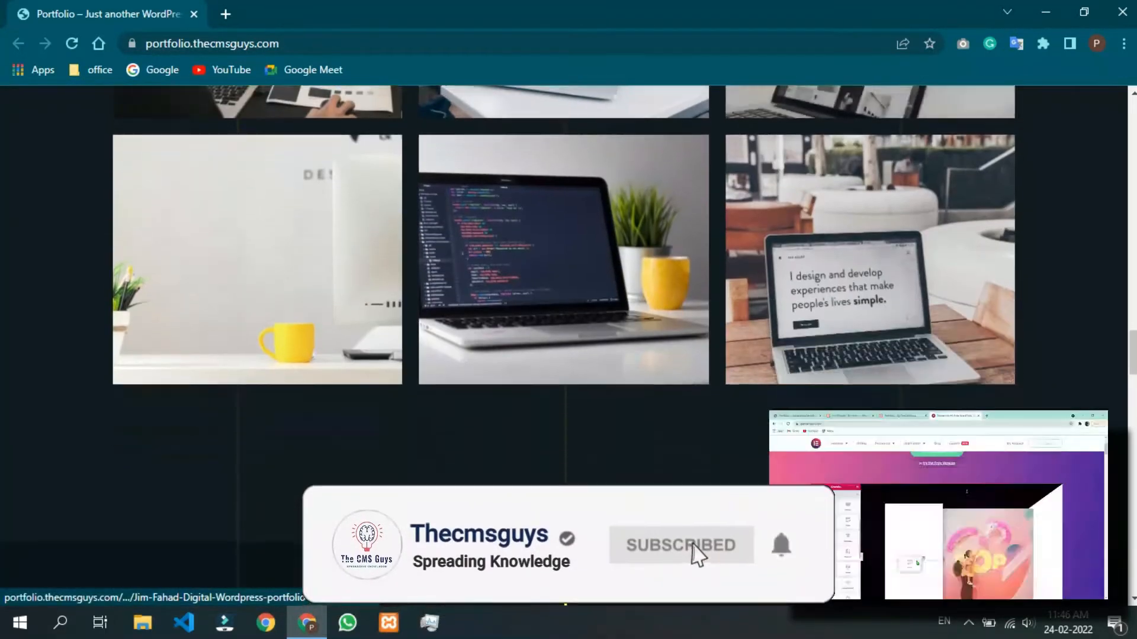
scroll(568, 343, "down", 3)
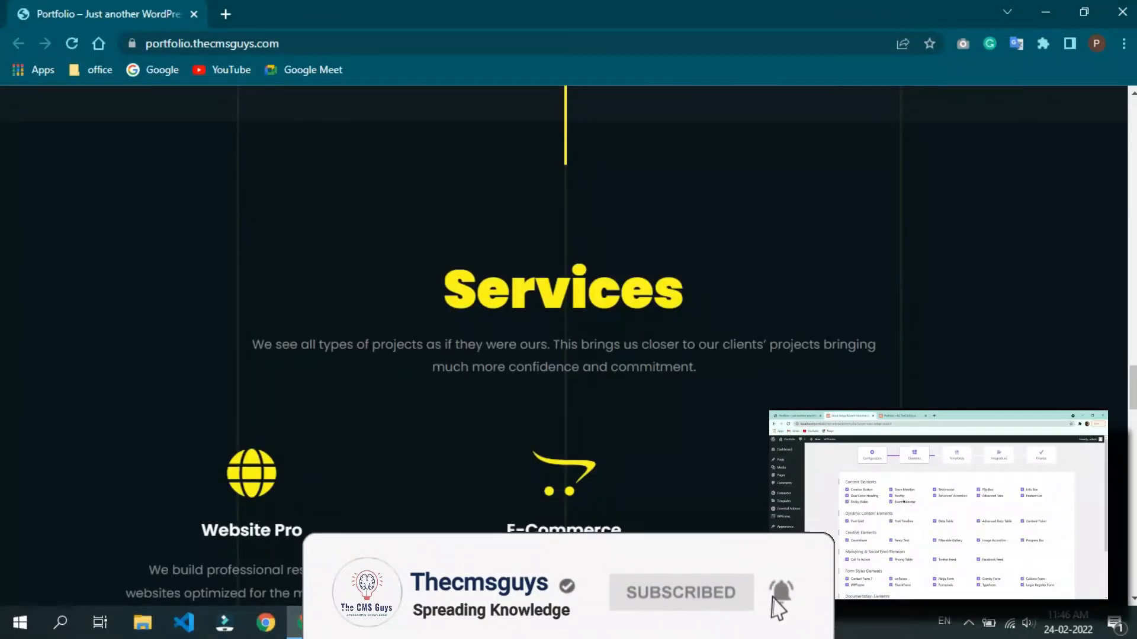
scroll(569, 344, "down", 4)
scroll(568, 343, "down", 9)
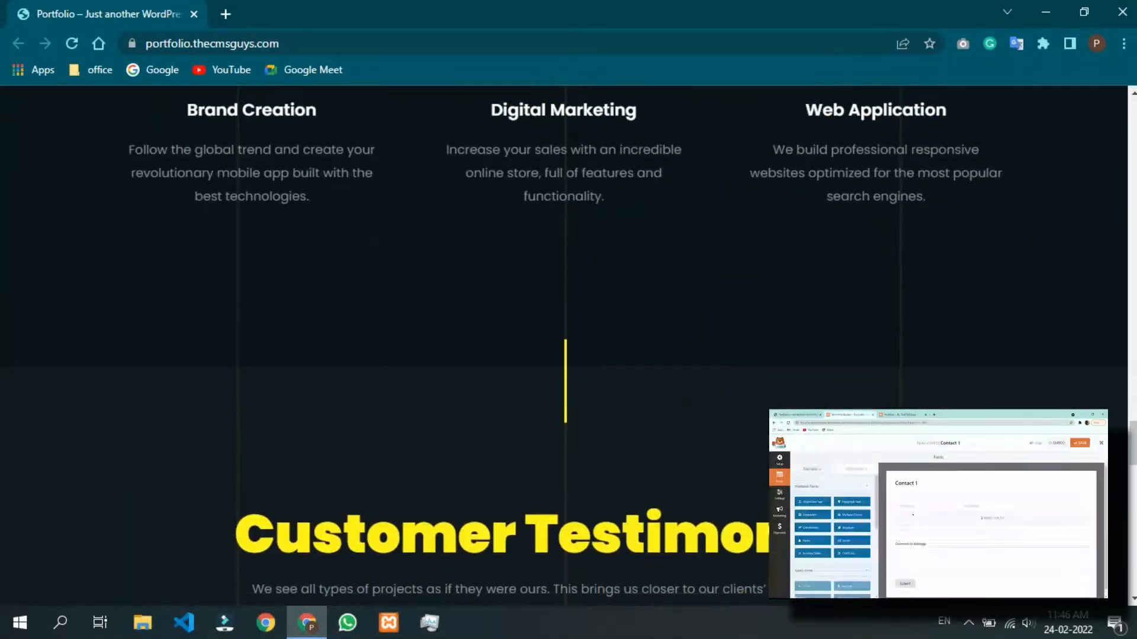
scroll(569, 343, "down", 10)
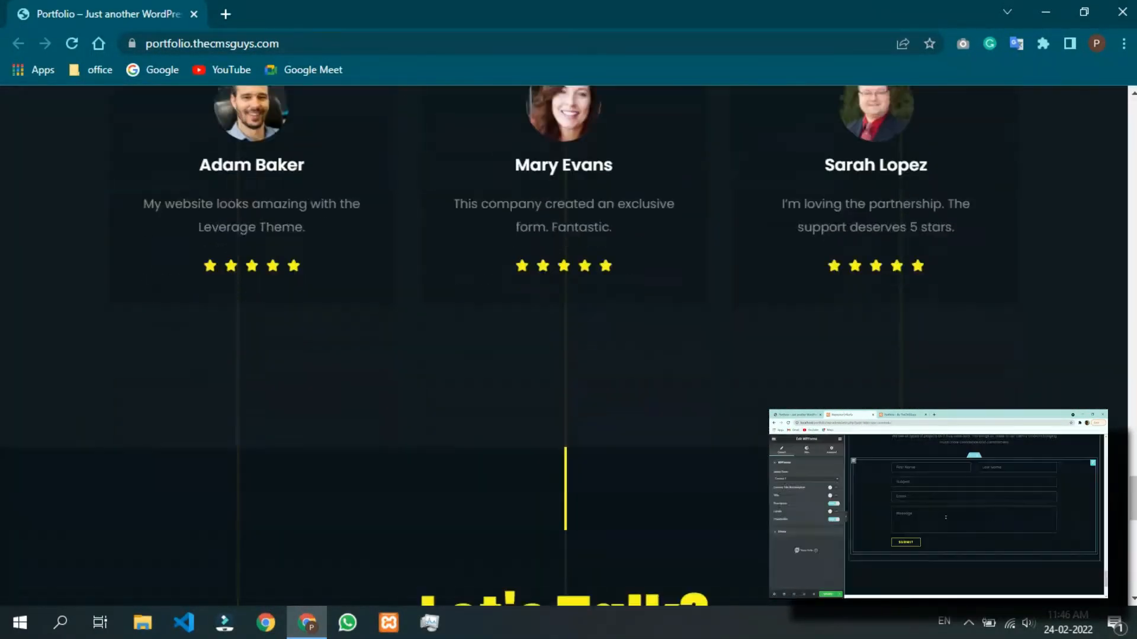
scroll(568, 343, "down", 11)
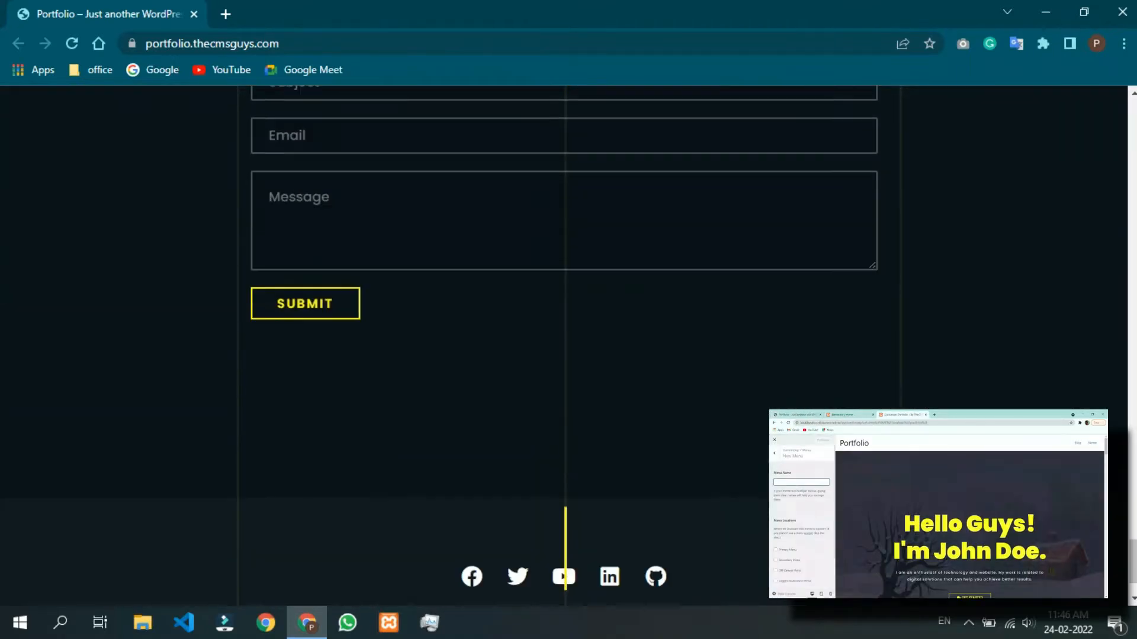
scroll(569, 343, "up", 7)
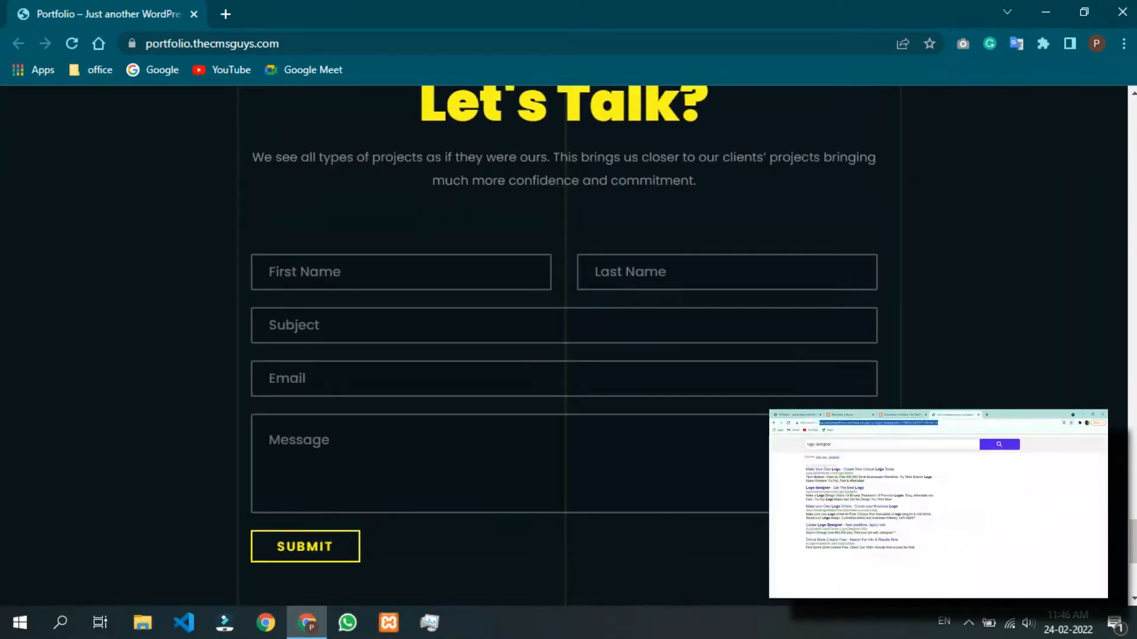
scroll(568, 343, "up", 5)
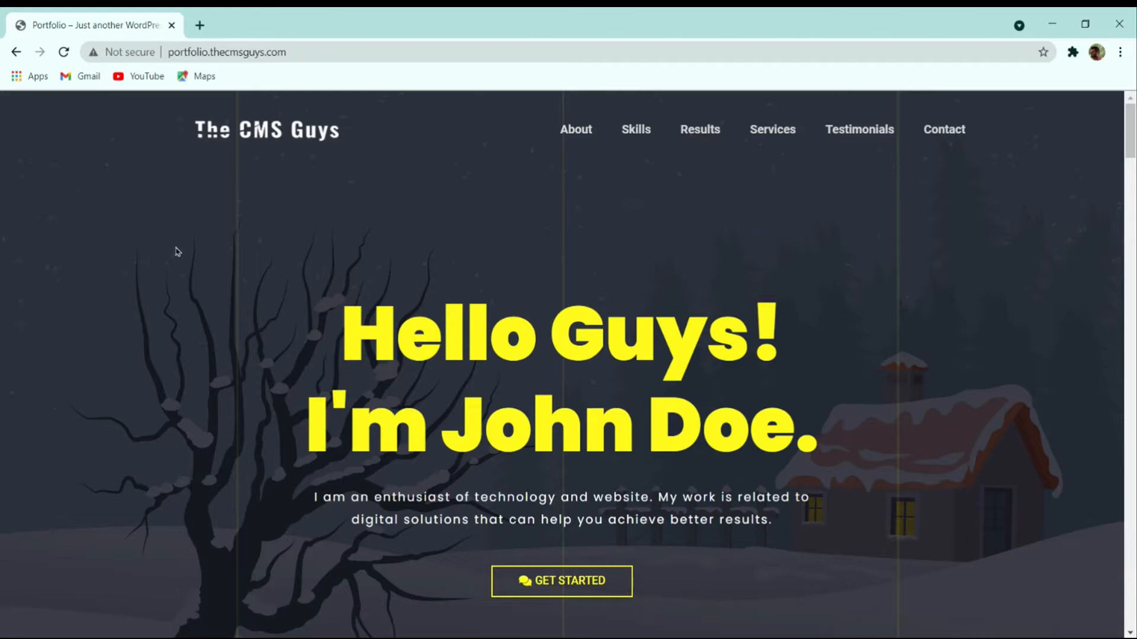
Reload the homepage, test the About and My Skills menu links, then jump to What I Do.
left_click(65, 52)
scroll(715, 332, "down", 4)
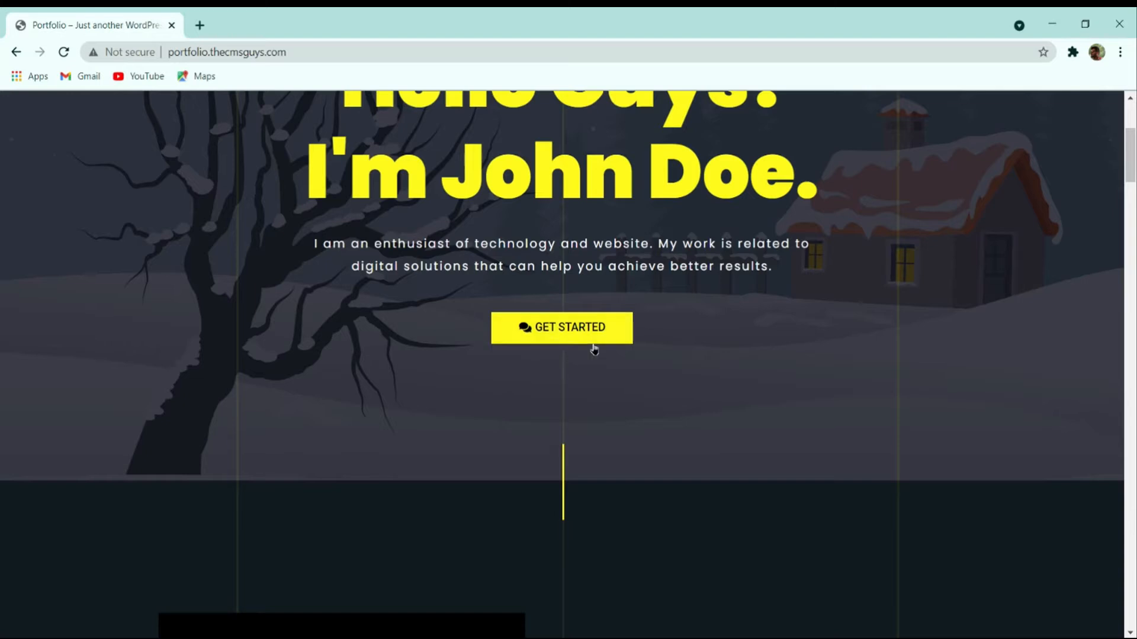
scroll(594, 350, "up", 4)
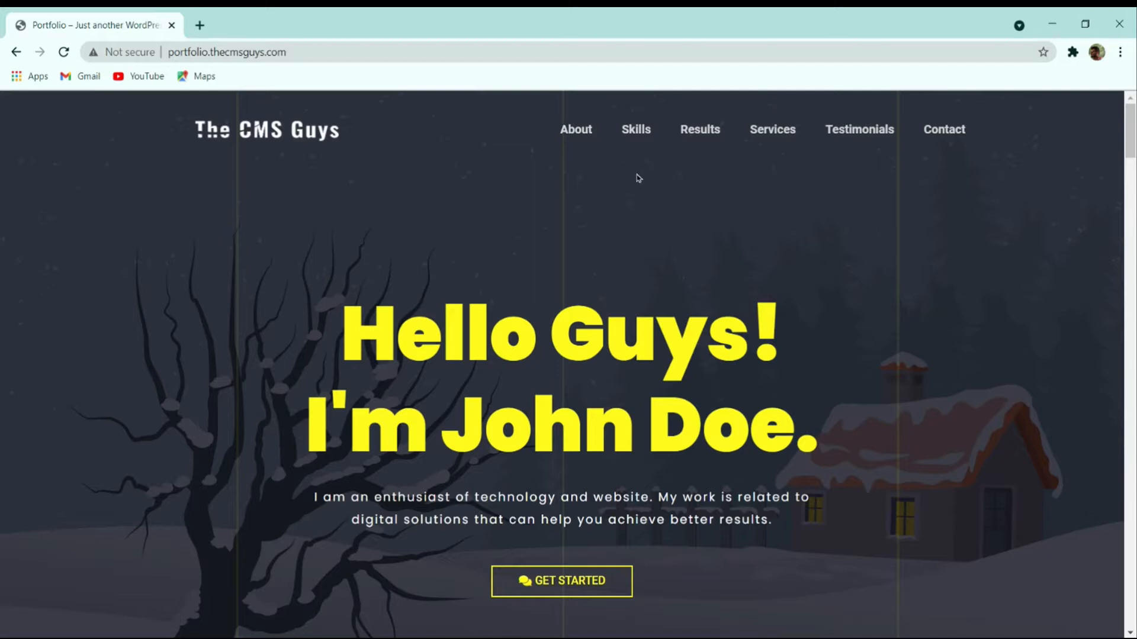
left_click(585, 135)
left_click(631, 129)
left_click(65, 53)
left_click(584, 129)
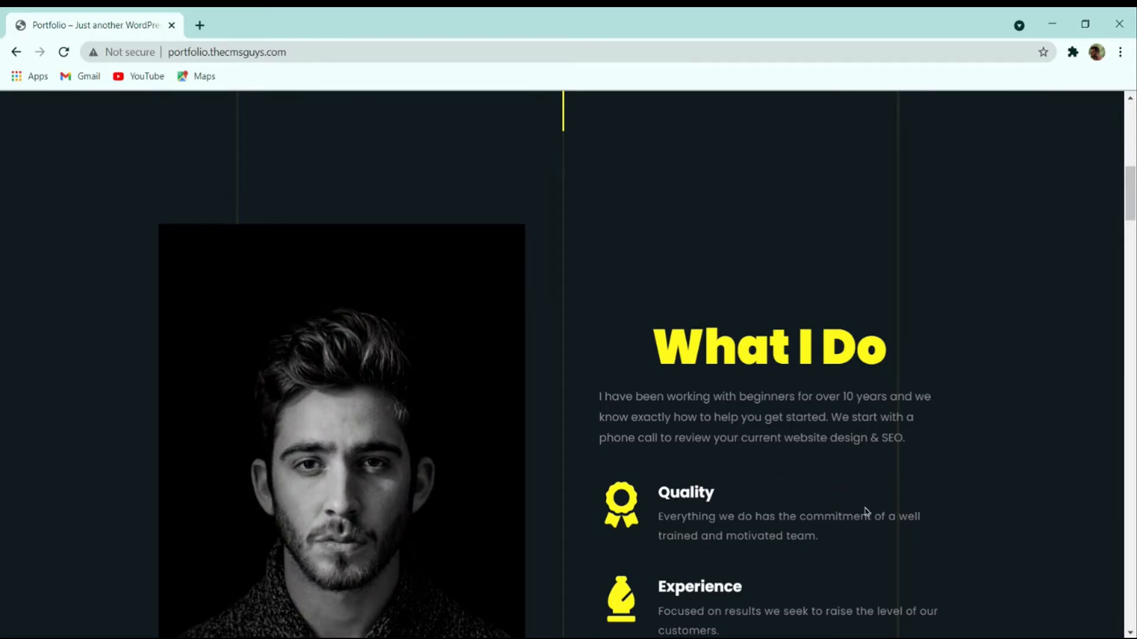
Scroll past the My Skills circles (Marketing 42%, Branding 60%, Web Design 84%, WordPress 100%) to The Results.
scroll(869, 486, "down", 4)
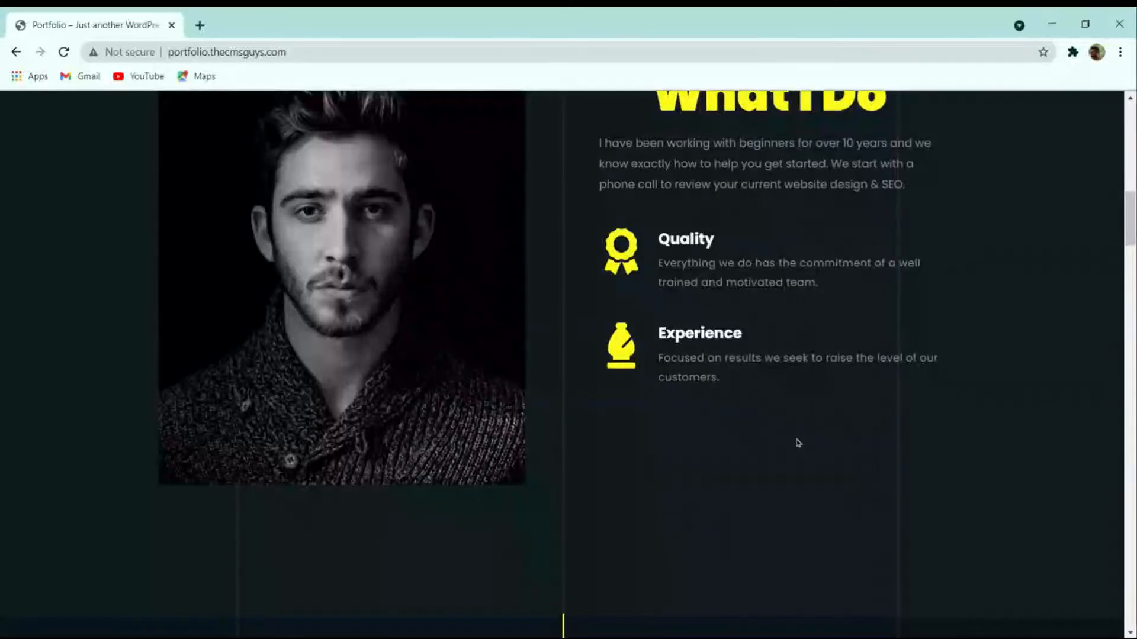
scroll(797, 442, "up", 4)
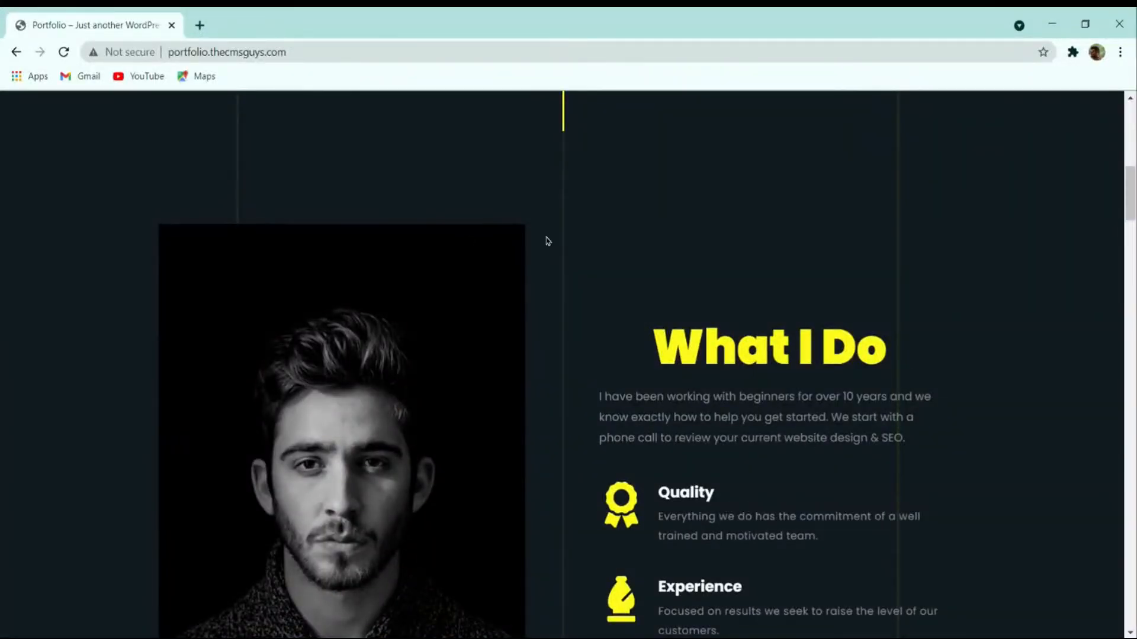
scroll(584, 368, "down", 1)
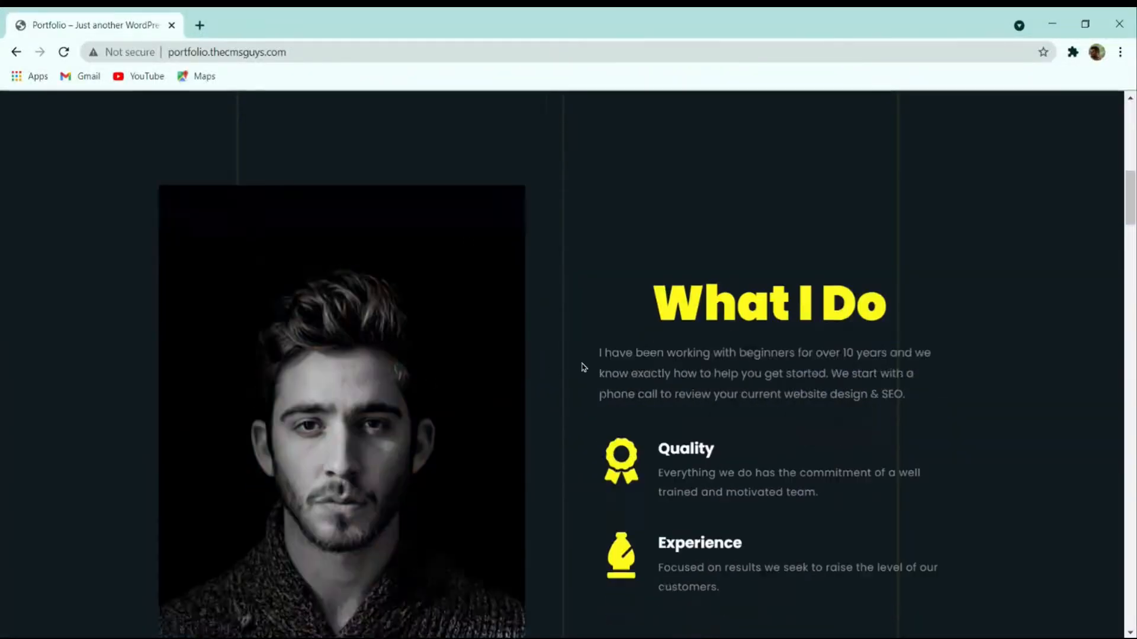
scroll(583, 367, "down", 3)
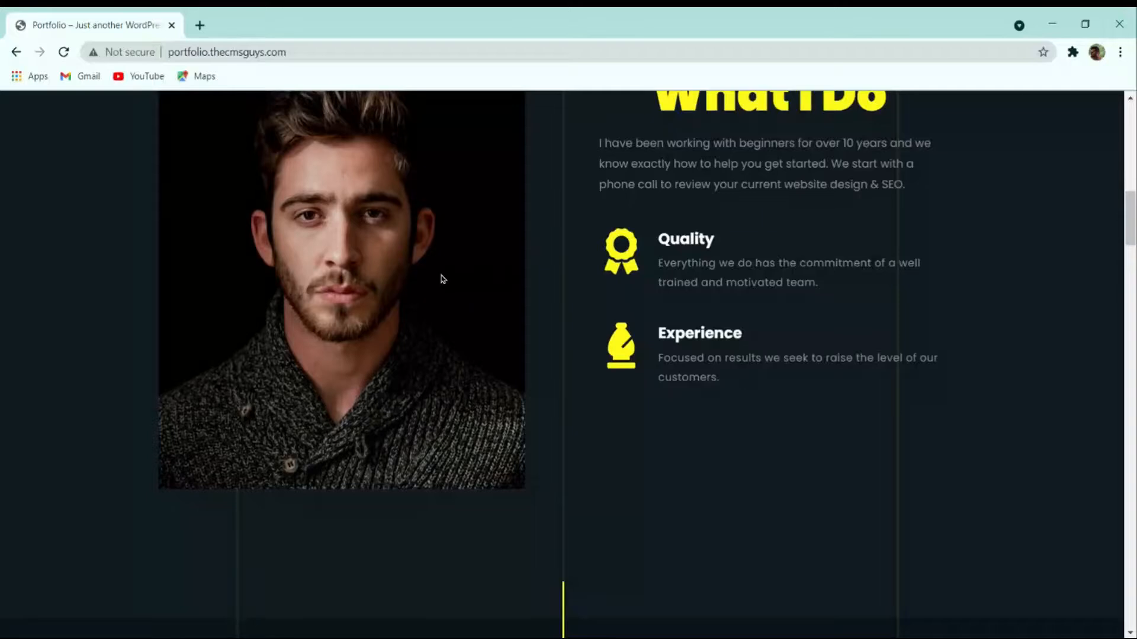
scroll(525, 355, "up", 4)
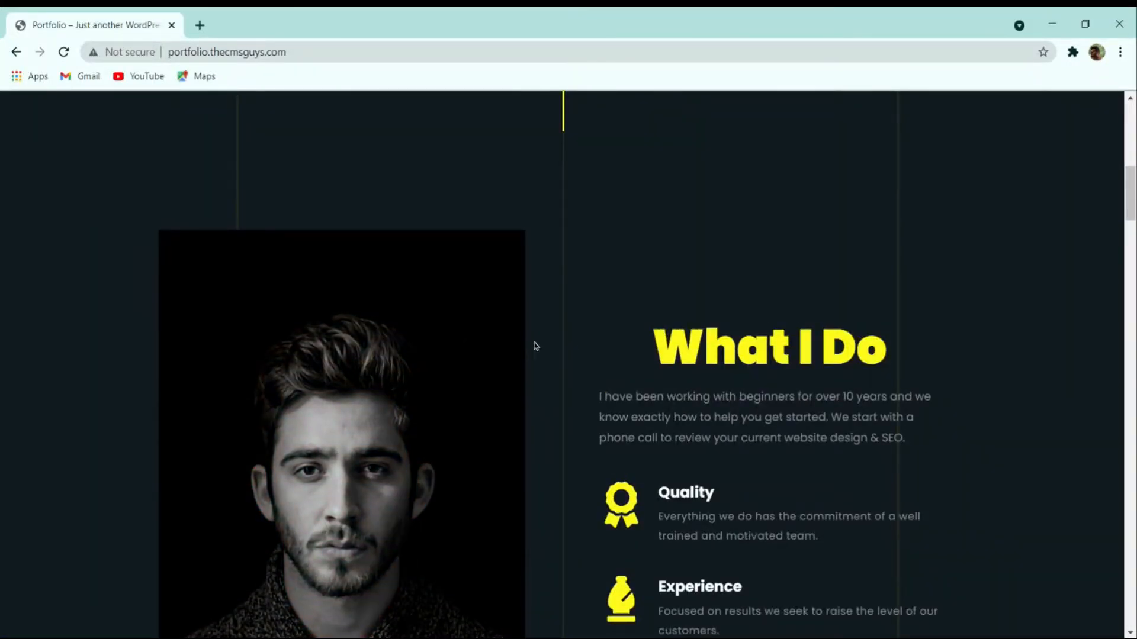
scroll(614, 344, "down", 4)
scroll(613, 344, "down", 8)
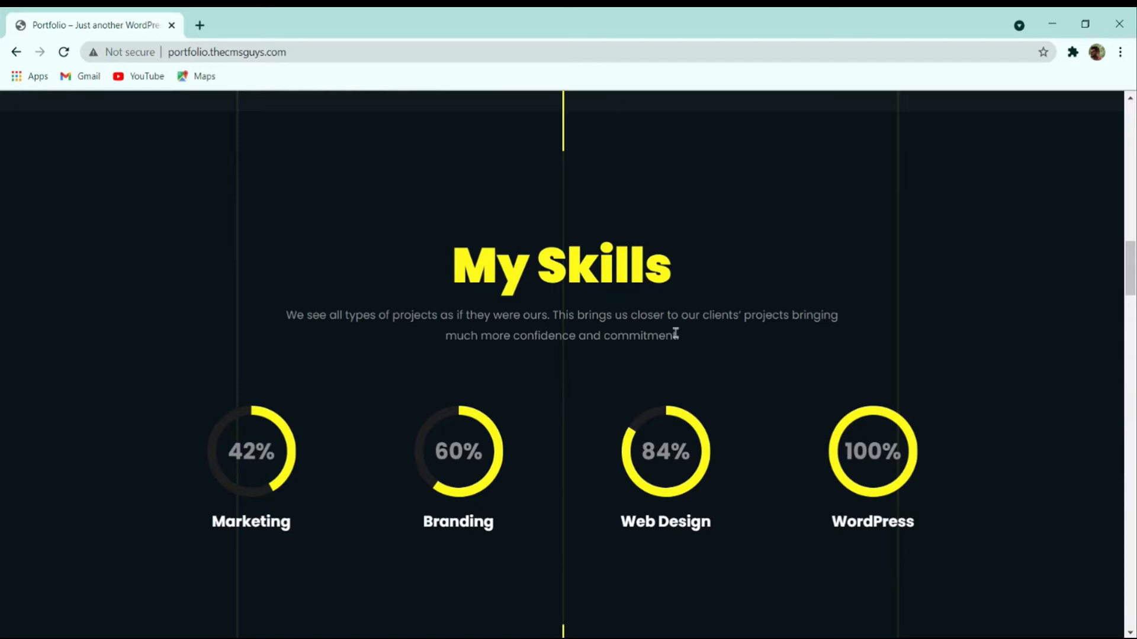
scroll(676, 334, "down", 4)
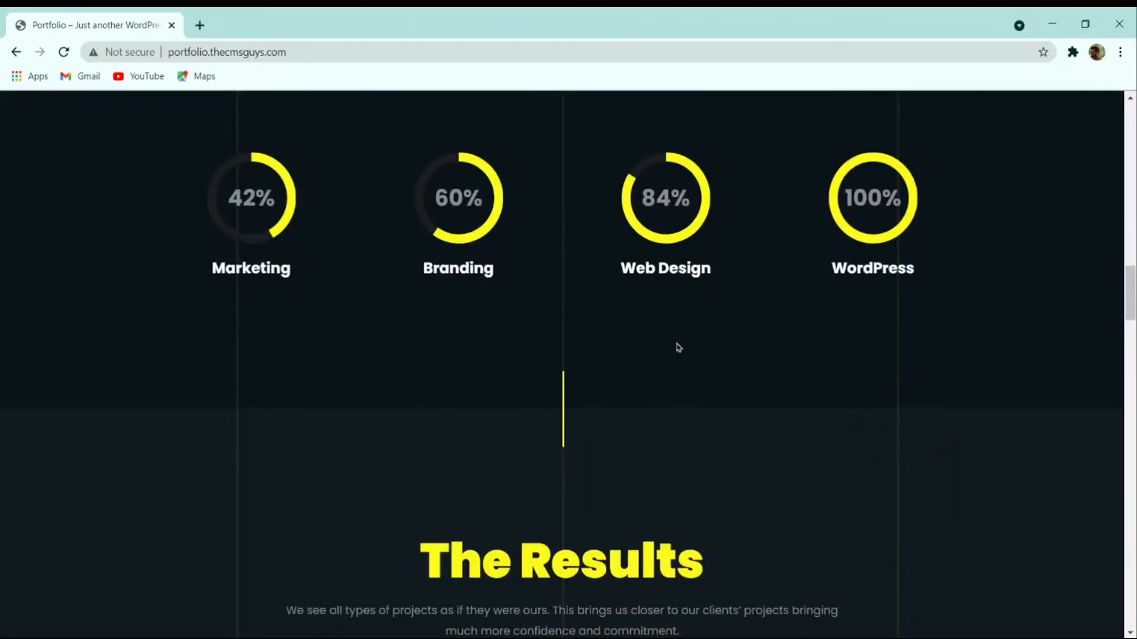
scroll(678, 348, "down", 4)
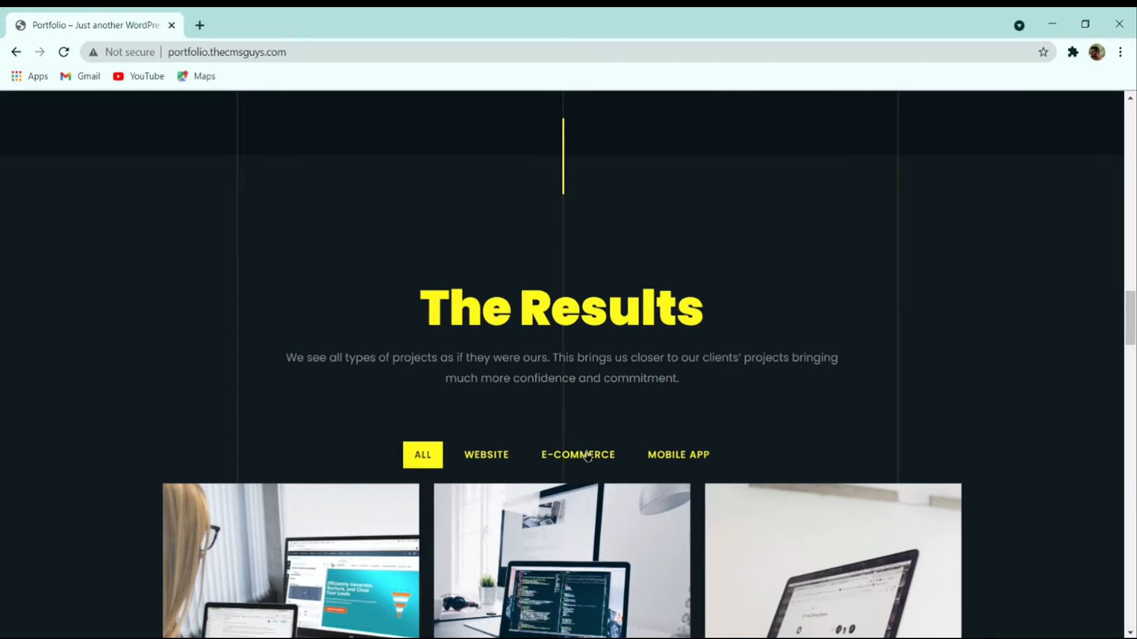
Filter The Results gallery through Website, E-Commerce and finally Mobile App projects.
left_click(503, 459)
left_click(563, 459)
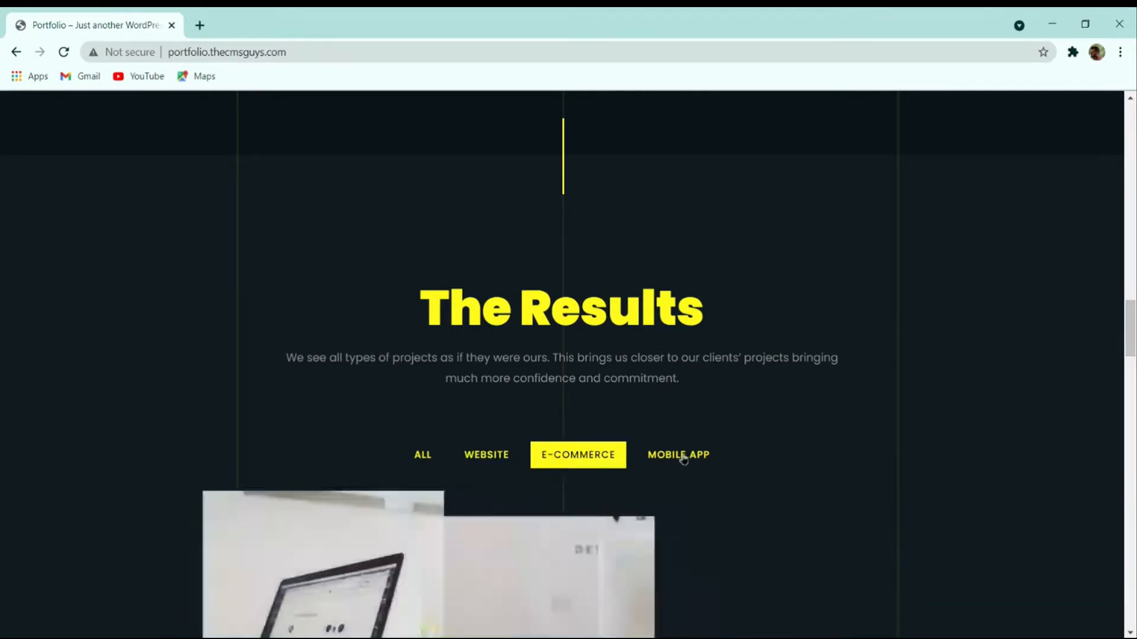
left_click(676, 459)
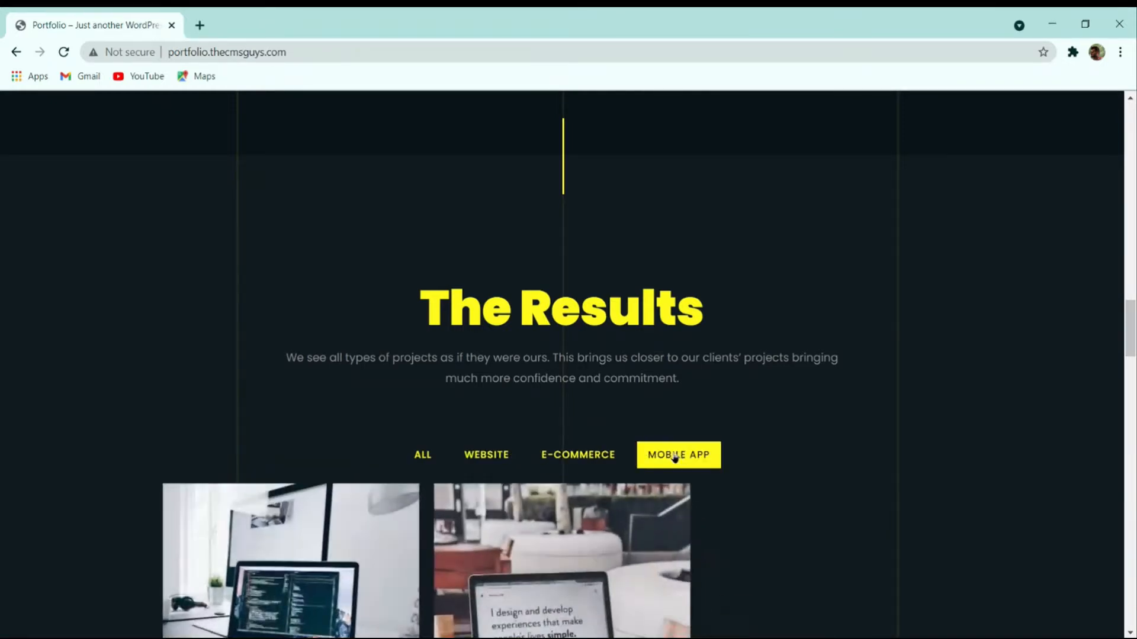
Scroll down past Services to the three five-star Customer Testimonials cards.
scroll(665, 409, "down", 4)
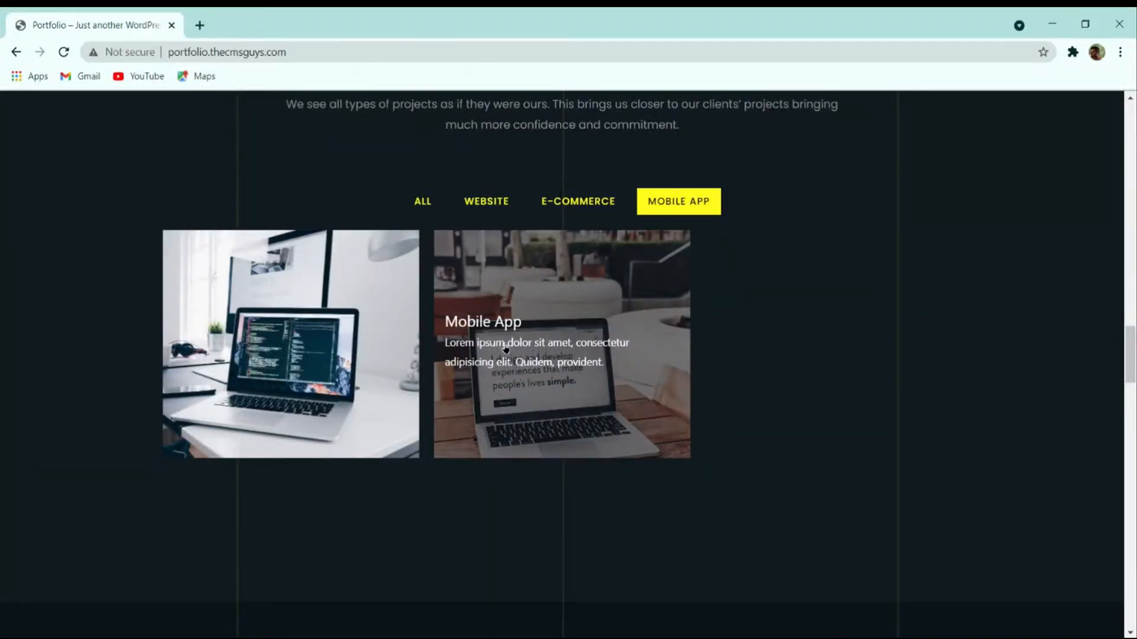
scroll(642, 350, "down", 8)
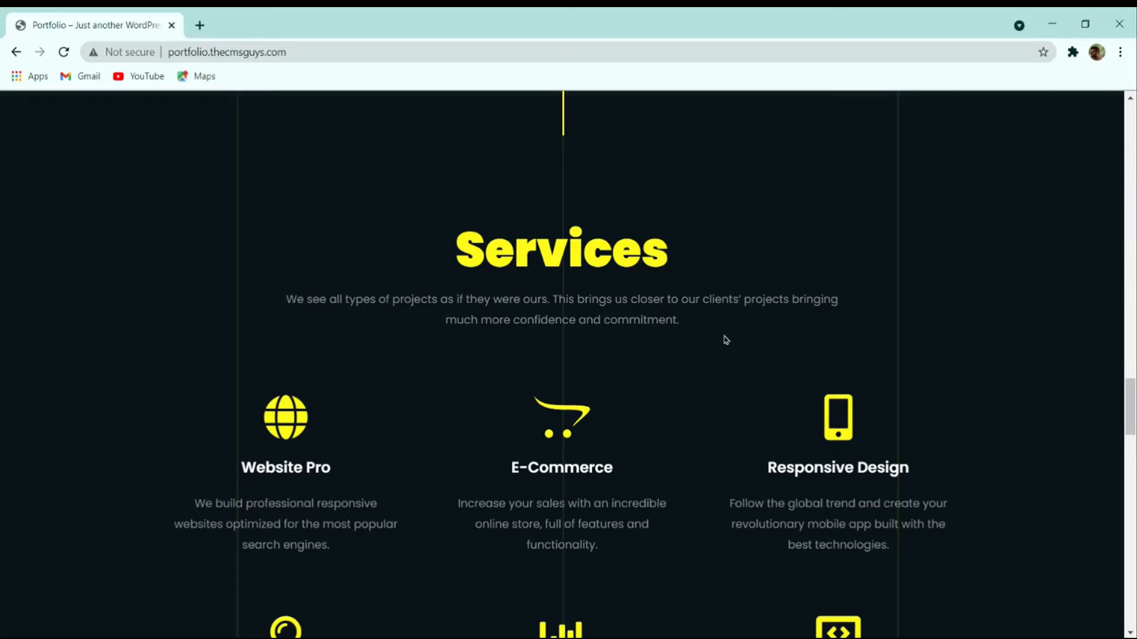
scroll(723, 340, "down", 8)
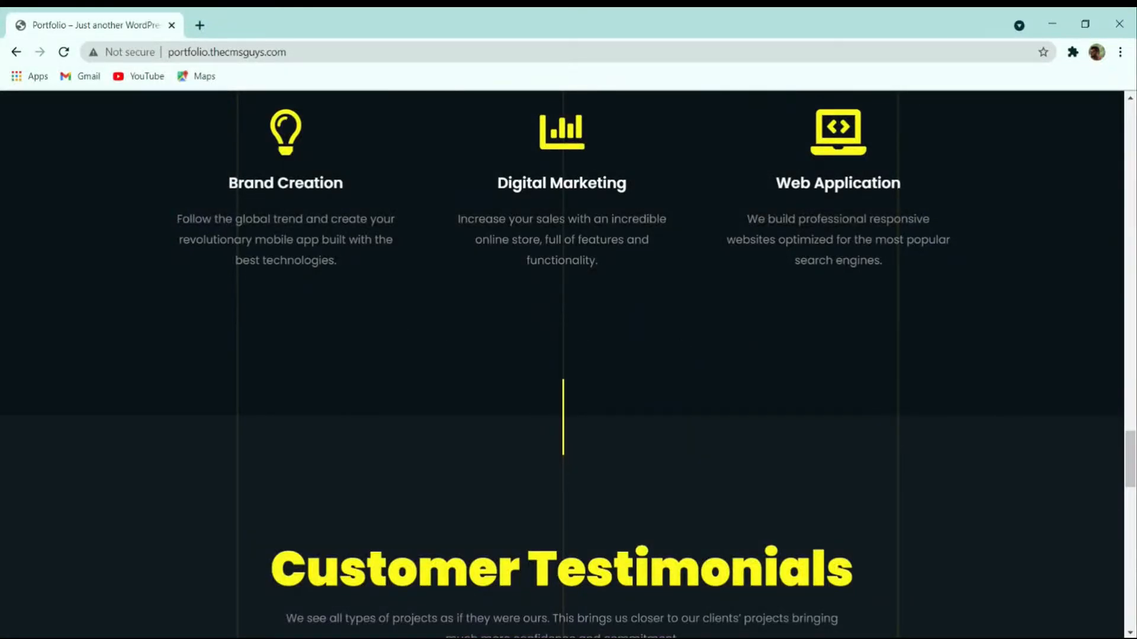
scroll(571, 433, "up", 4)
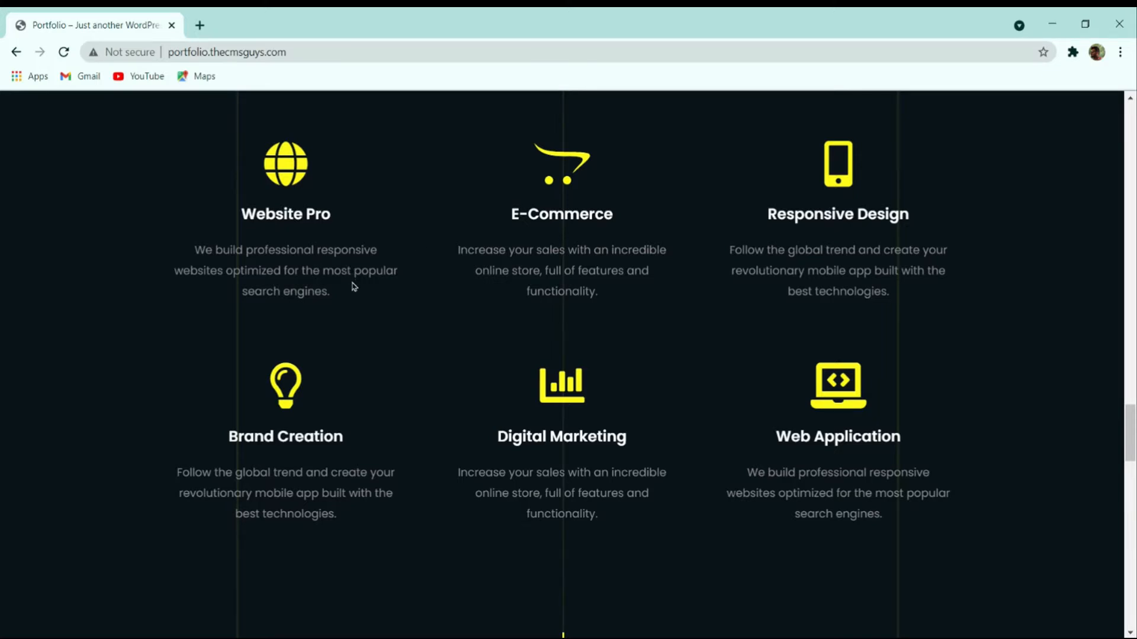
scroll(418, 292, "down", 10)
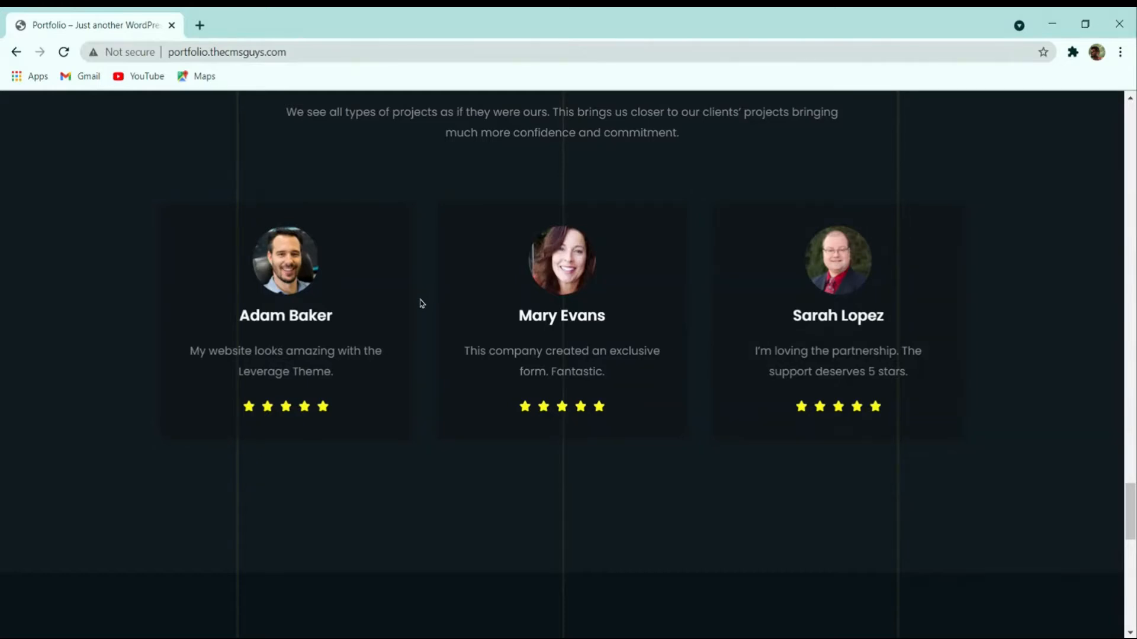
scroll(458, 327, "down", 8)
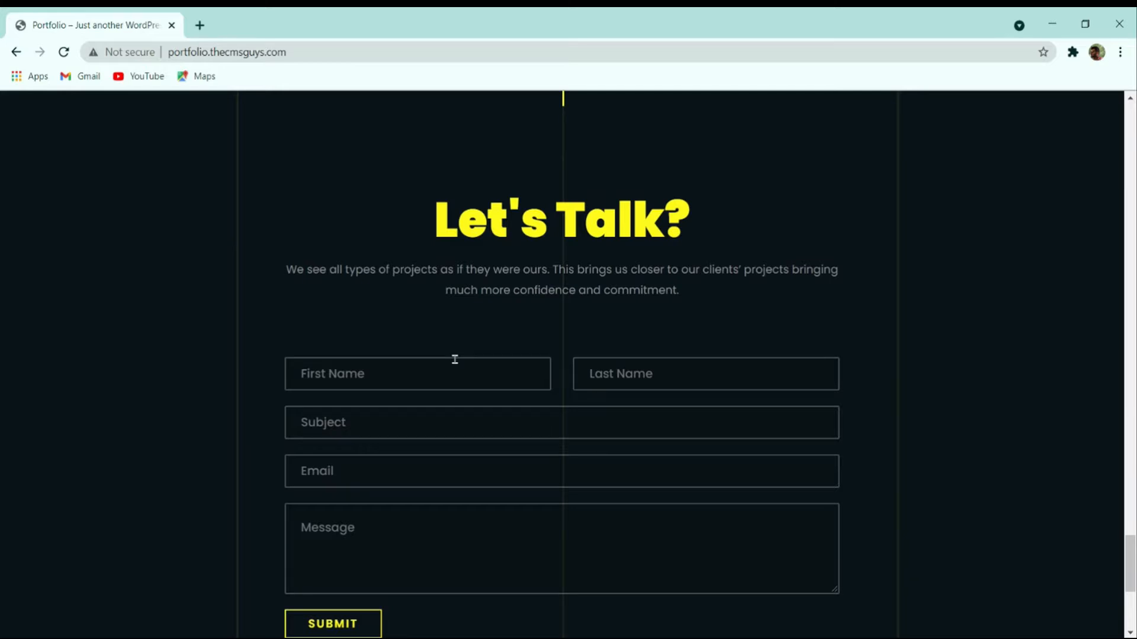
scroll(456, 360, "down", 5)
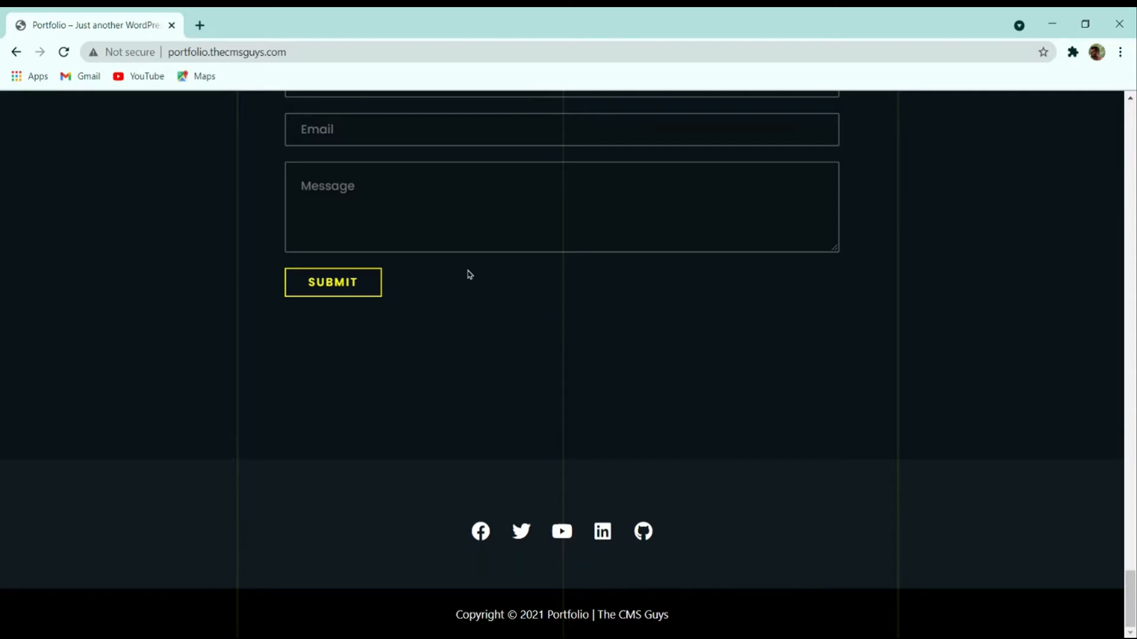
In a new tab, enter the thecmsguys.com/namecheap address.
left_click(200, 26)
type("thecmsguys.com/")
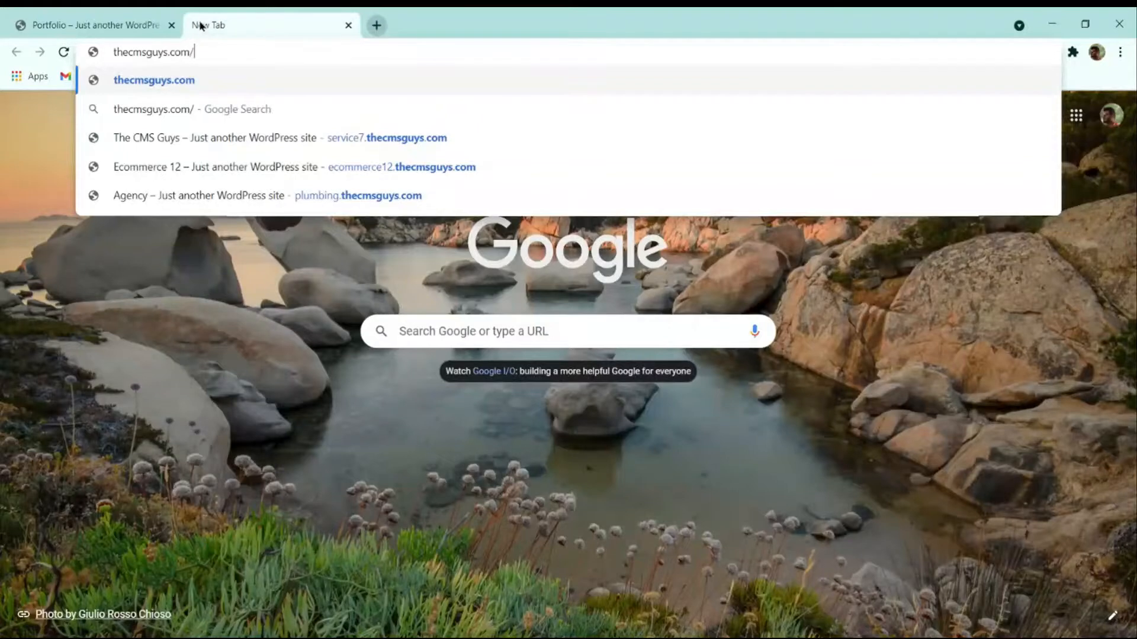
type("namec")
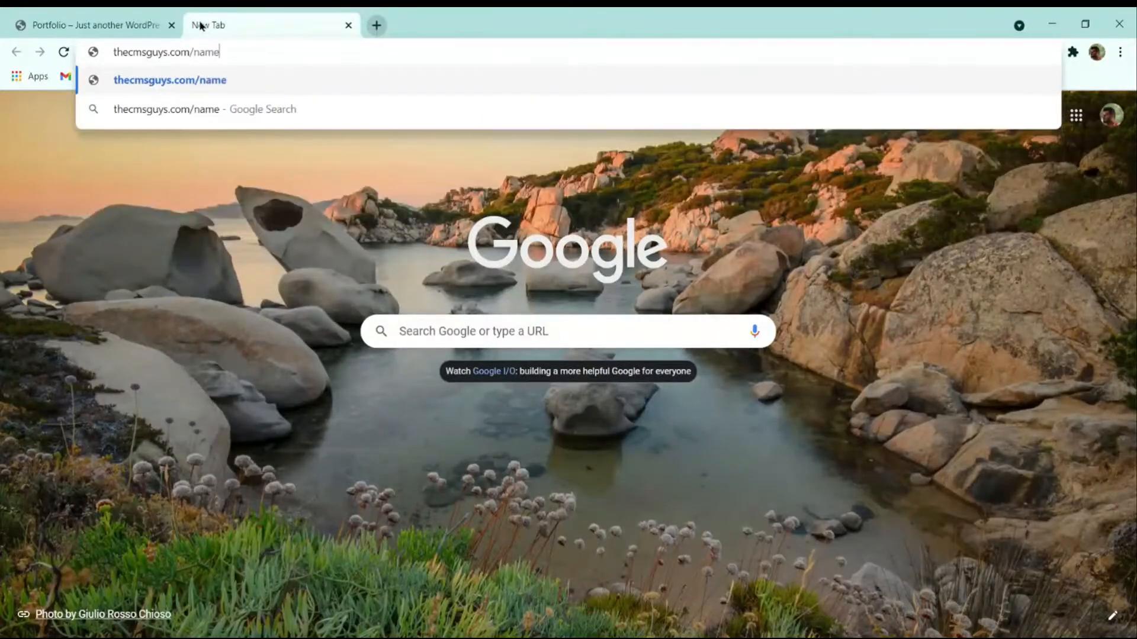
type("heap")
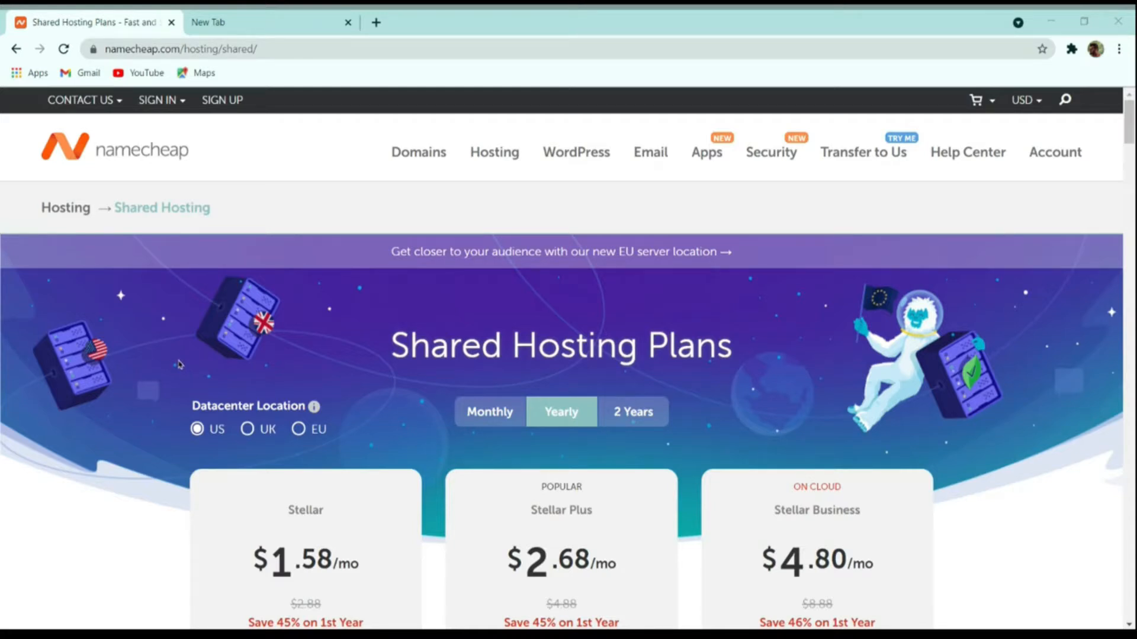
Compare shared hosting prices for the UK and EU datacenters, then return to US.
scroll(266, 343, "down", 4)
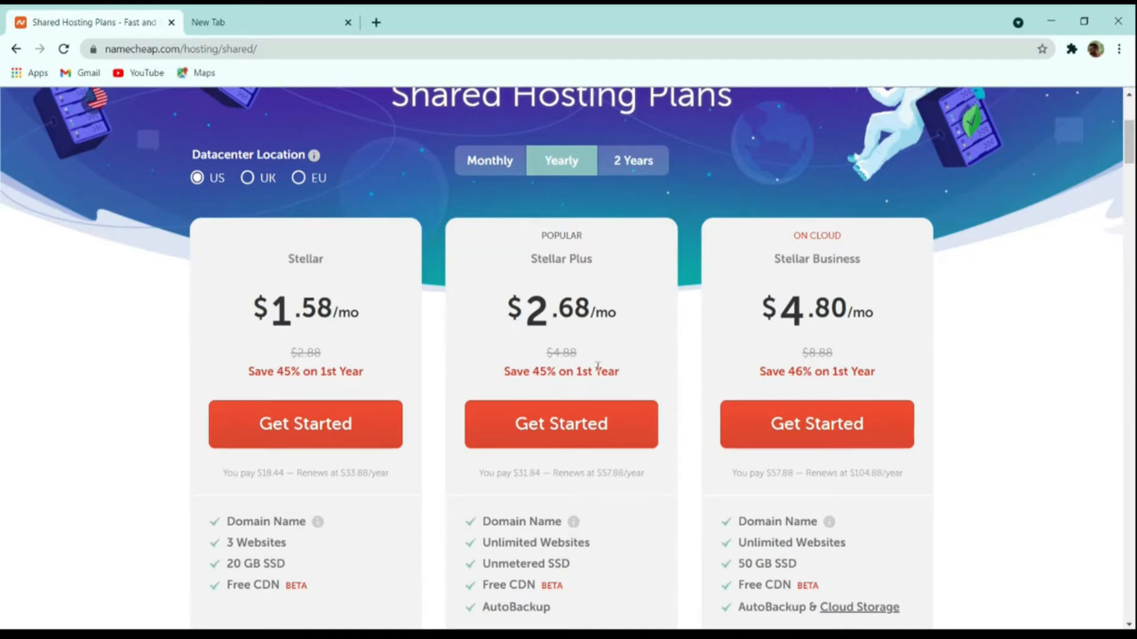
scroll(598, 367, "down", 4)
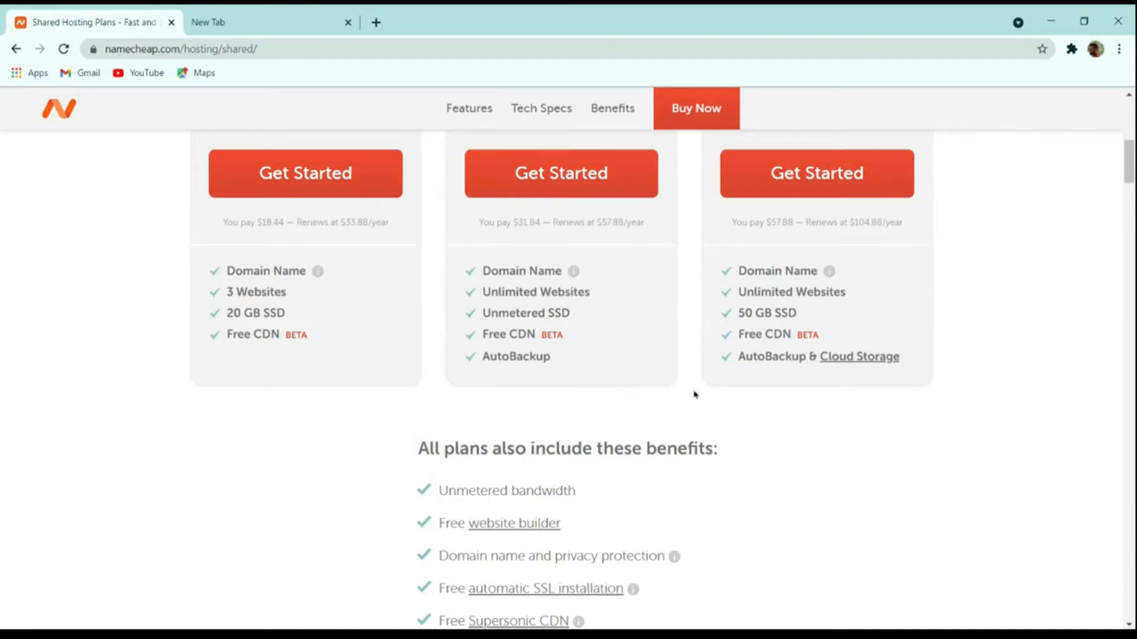
scroll(692, 401, "up", 8)
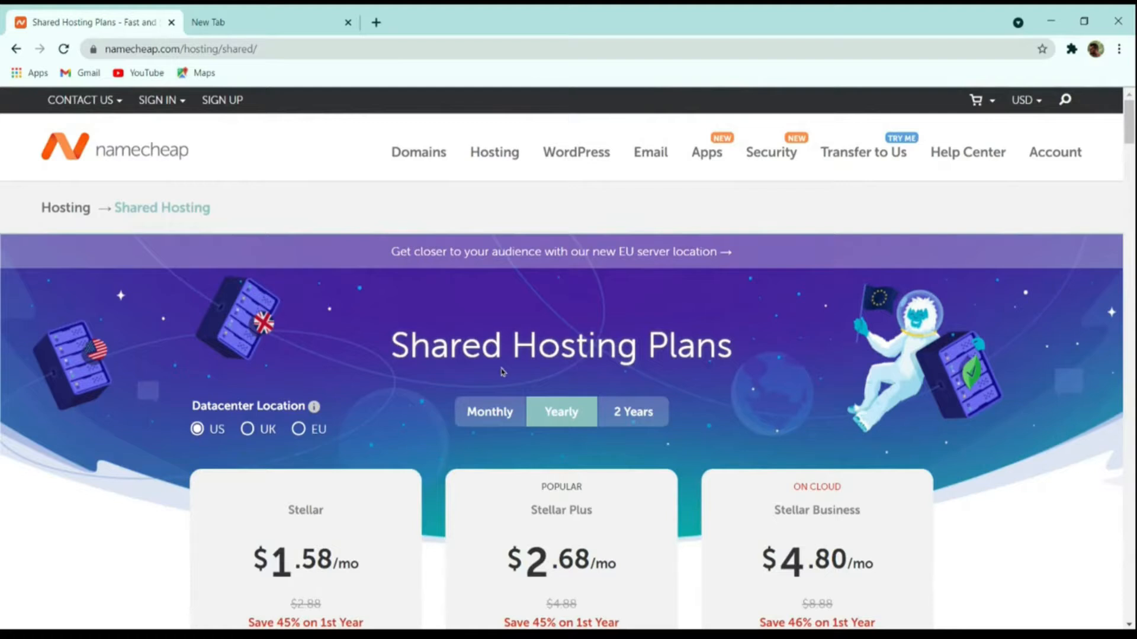
scroll(480, 386, "down", 4)
scroll(480, 386, "up", 4)
left_click(261, 433)
left_click(314, 431)
left_click(266, 433)
left_click(220, 431)
Show prices in Indian Rupees and start buying the Stellar Plus plan.
mouse_move(1024, 102)
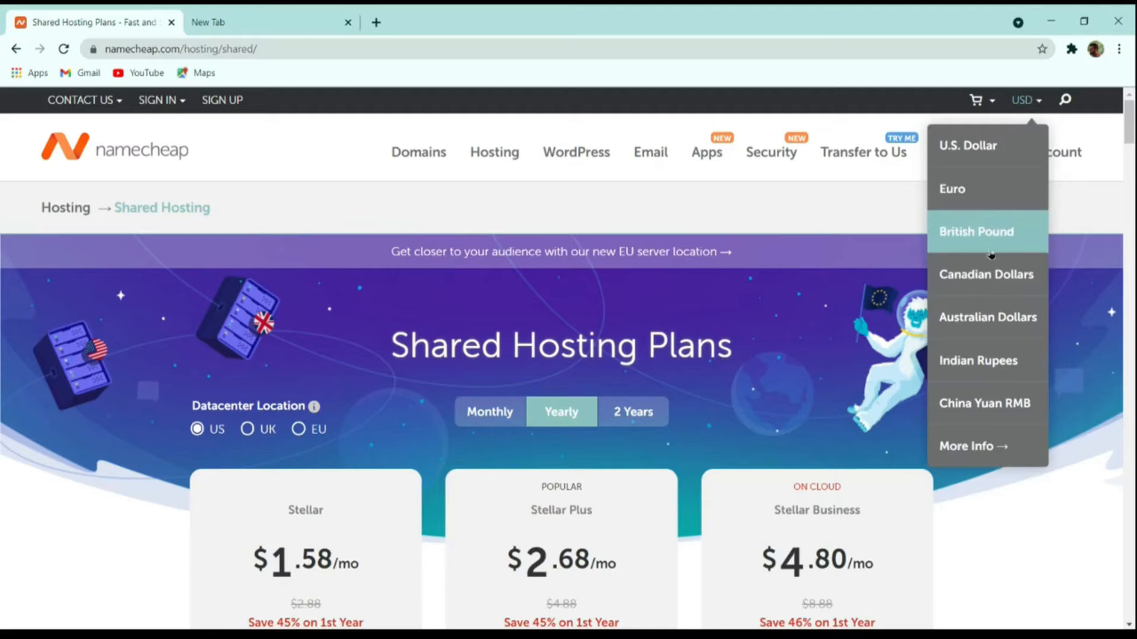
left_click(993, 360)
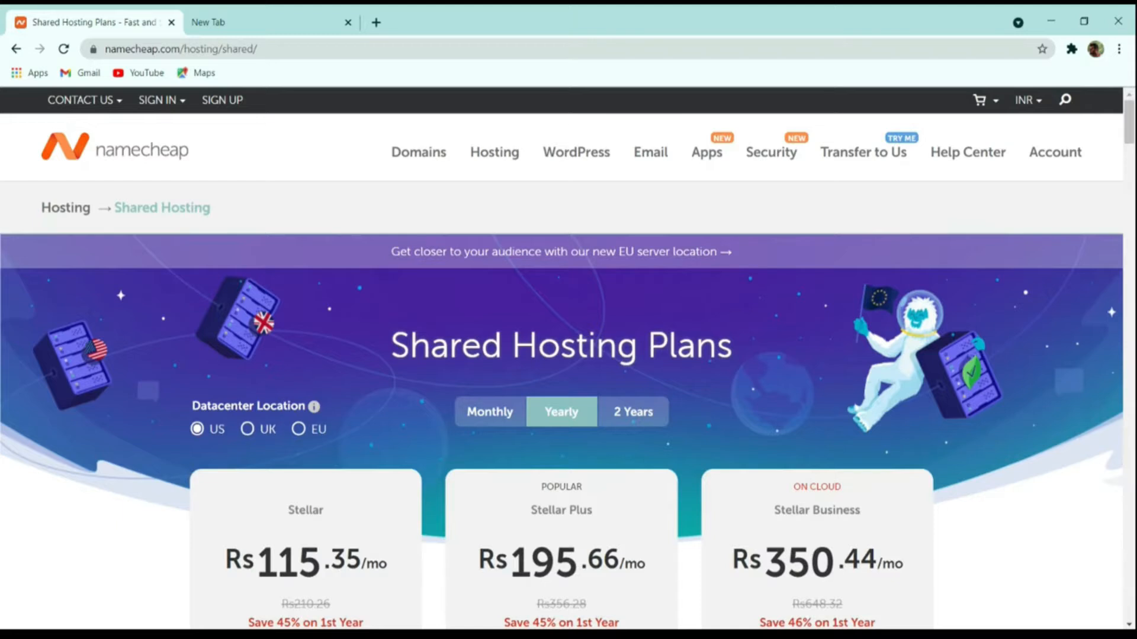
scroll(452, 437, "down", 4)
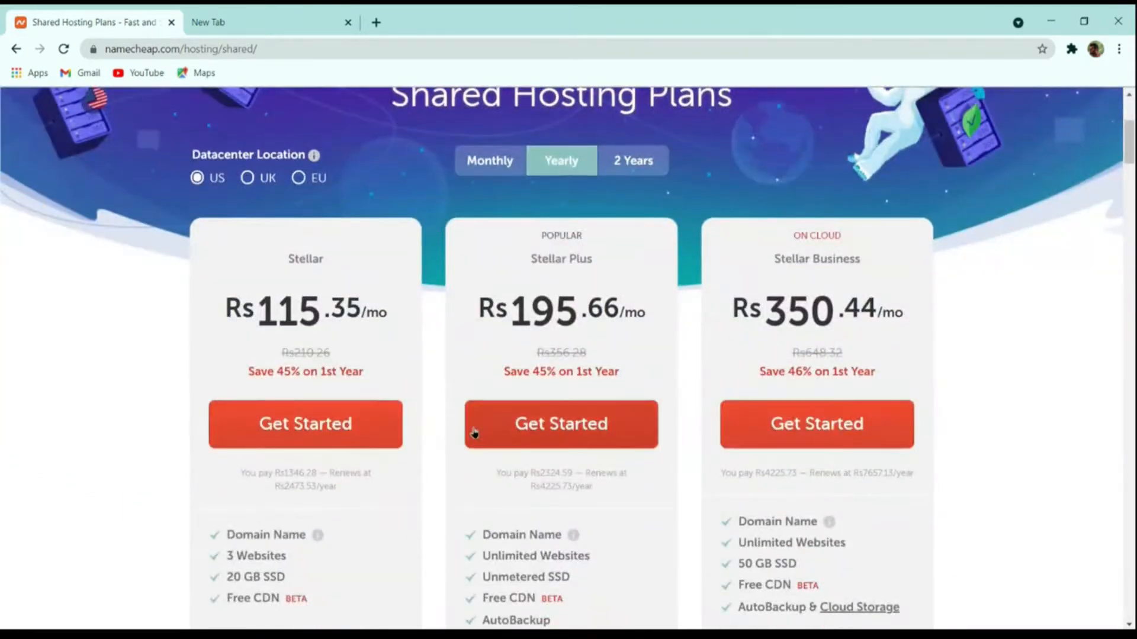
left_click(569, 424)
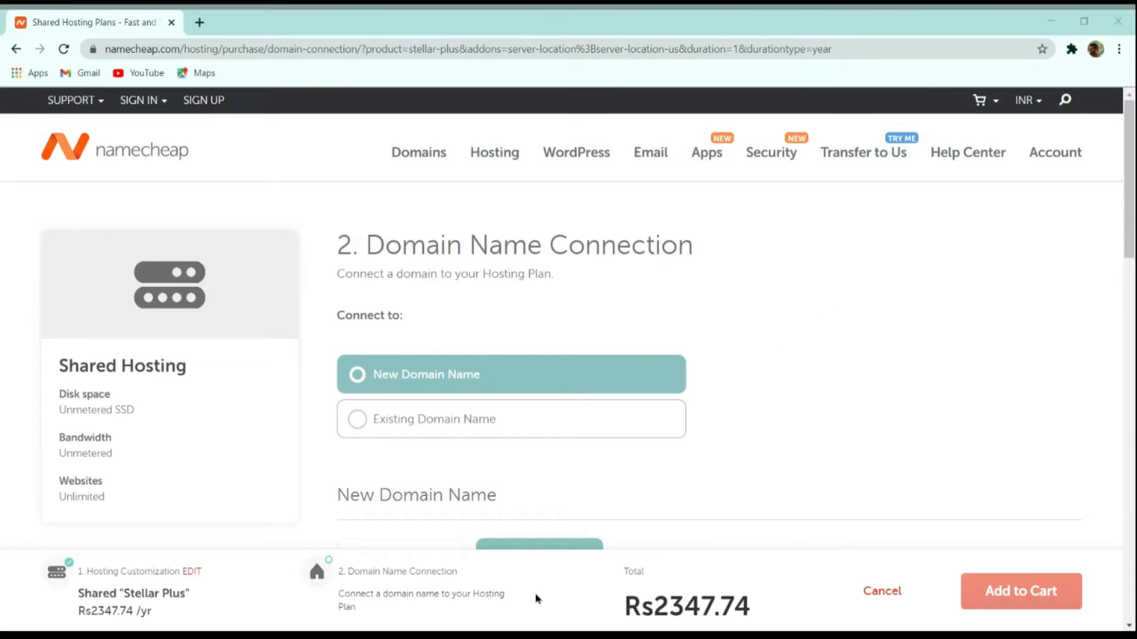
Choose New Domain Name instead of an existing domain for the hosting connection.
left_click(434, 417)
scroll(754, 337, "down", 5)
scroll(762, 342, "up", 3)
scroll(758, 341, "up", 1)
left_click(491, 371)
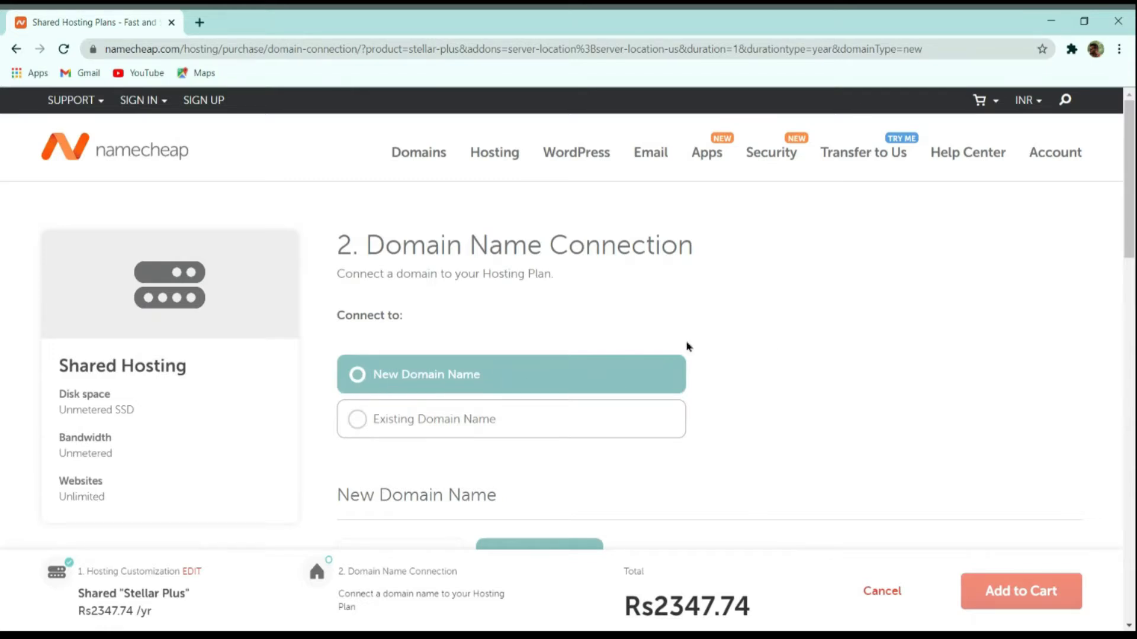
scroll(688, 347, "down", 4)
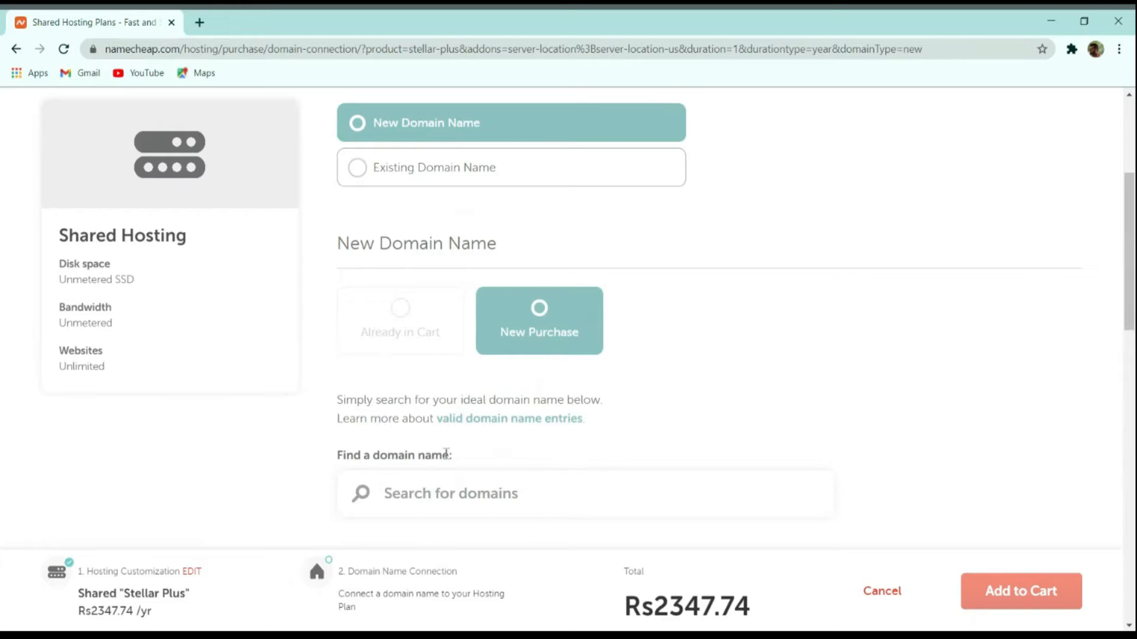
scroll(525, 490, "down", 2)
Search thecmsguys.in, select it (total Rs2751.82), and add hosting and domain to the cart.
type("thecmsguys.in")
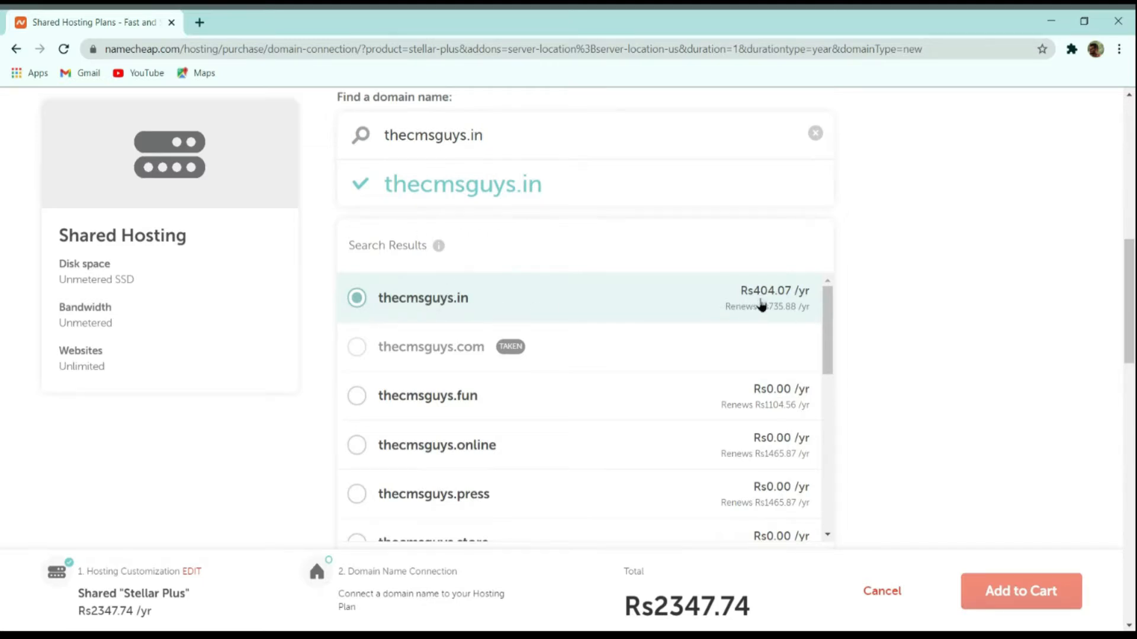
scroll(763, 319, "down", 4)
left_click(780, 362)
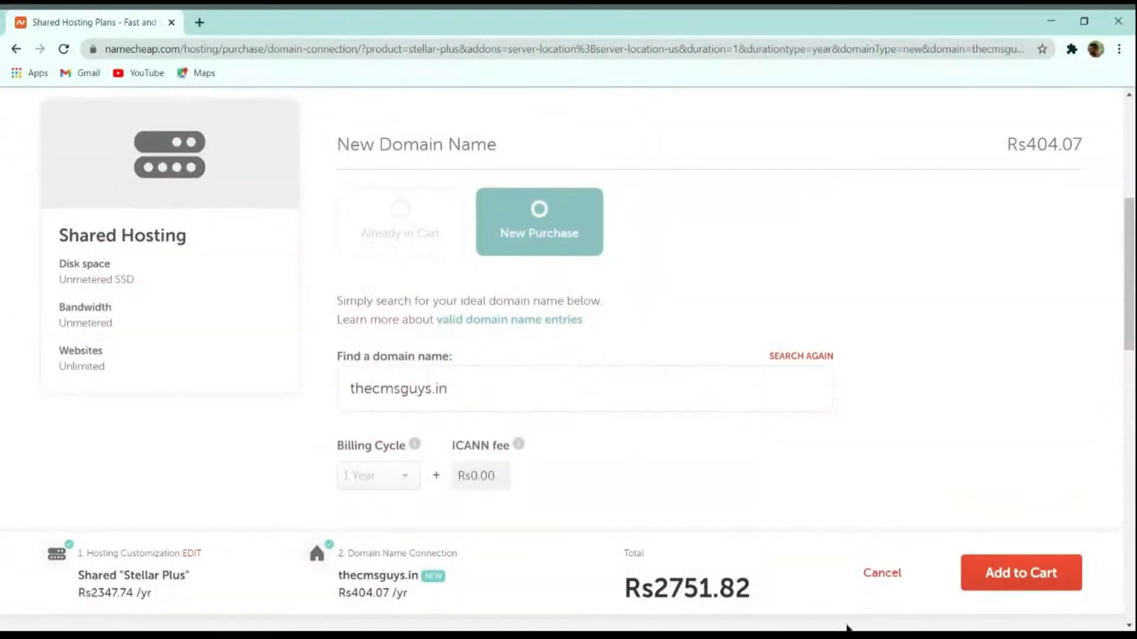
left_click_drag(623, 579, 716, 586)
left_click(742, 580)
left_click(1033, 572)
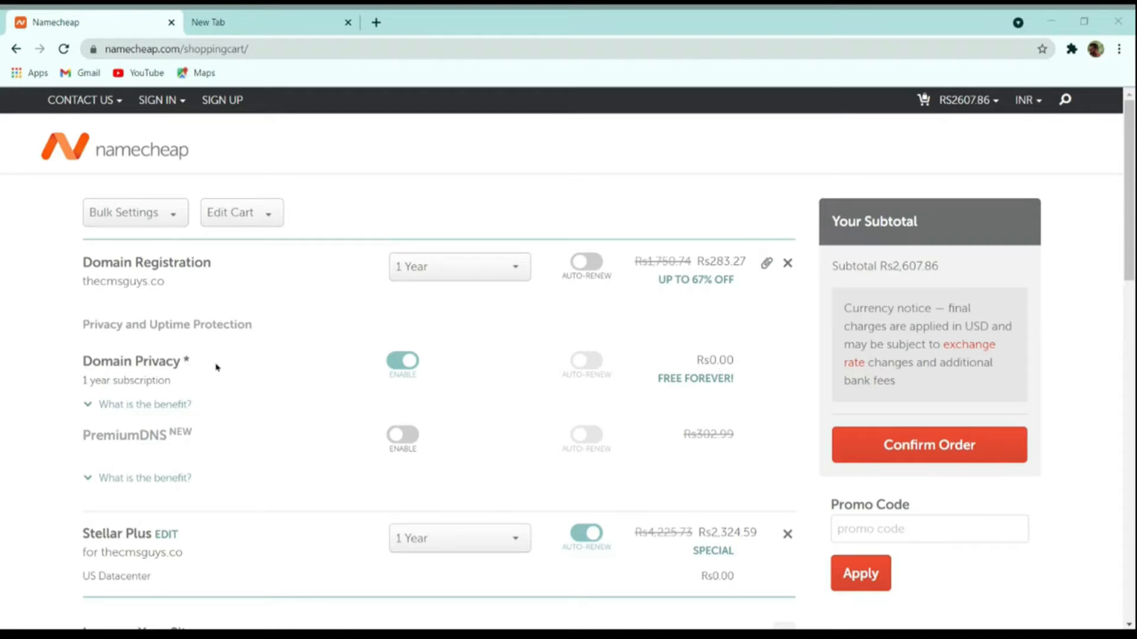
Keep domain registration at 1 Year after trying 5 Years, then confirm the order.
left_click(448, 268)
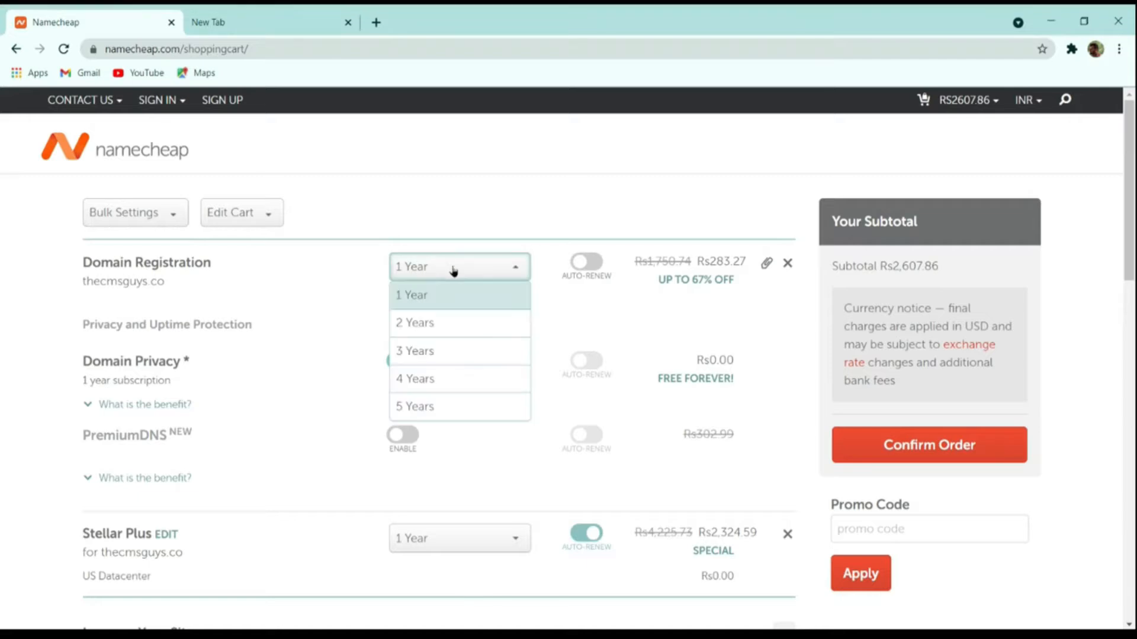
left_click(440, 404)
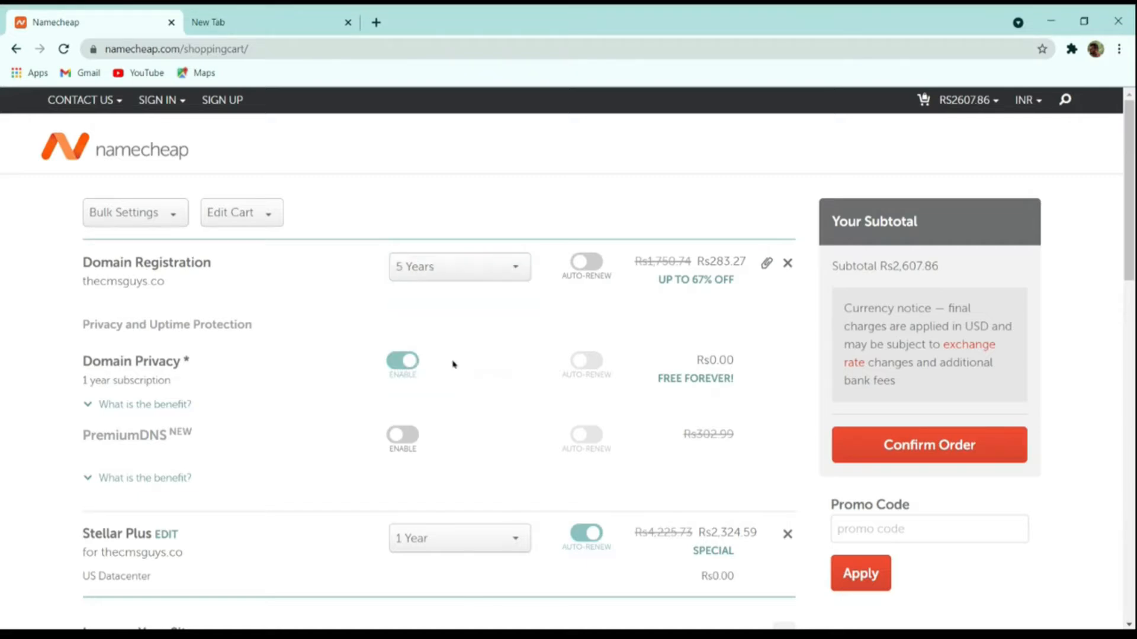
left_click(426, 271)
left_click(443, 300)
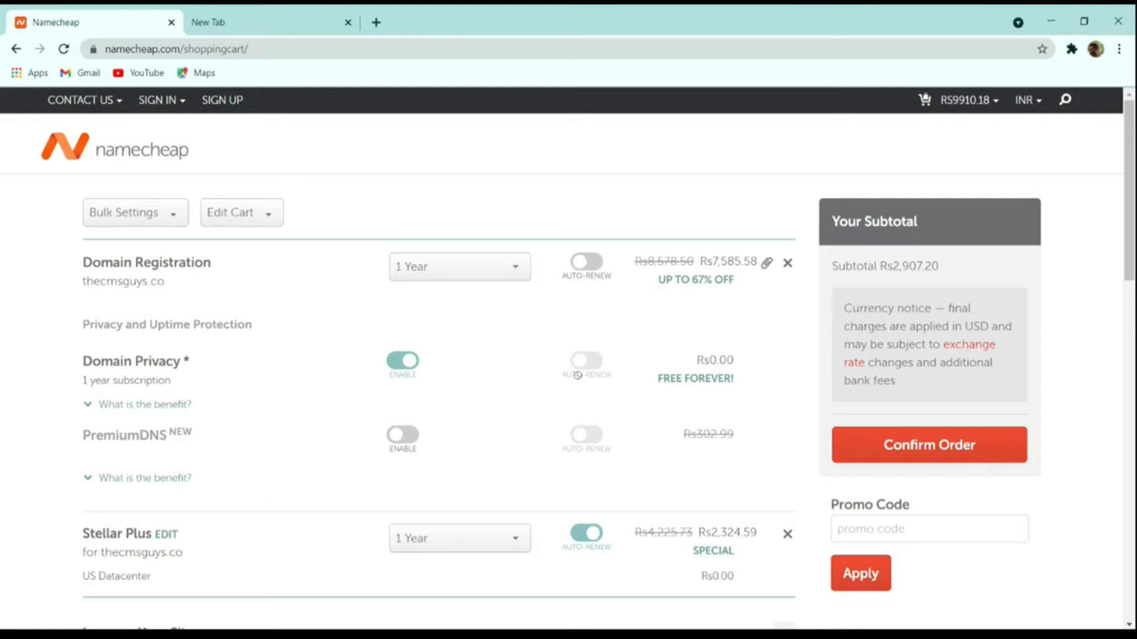
scroll(653, 378, "down", 4)
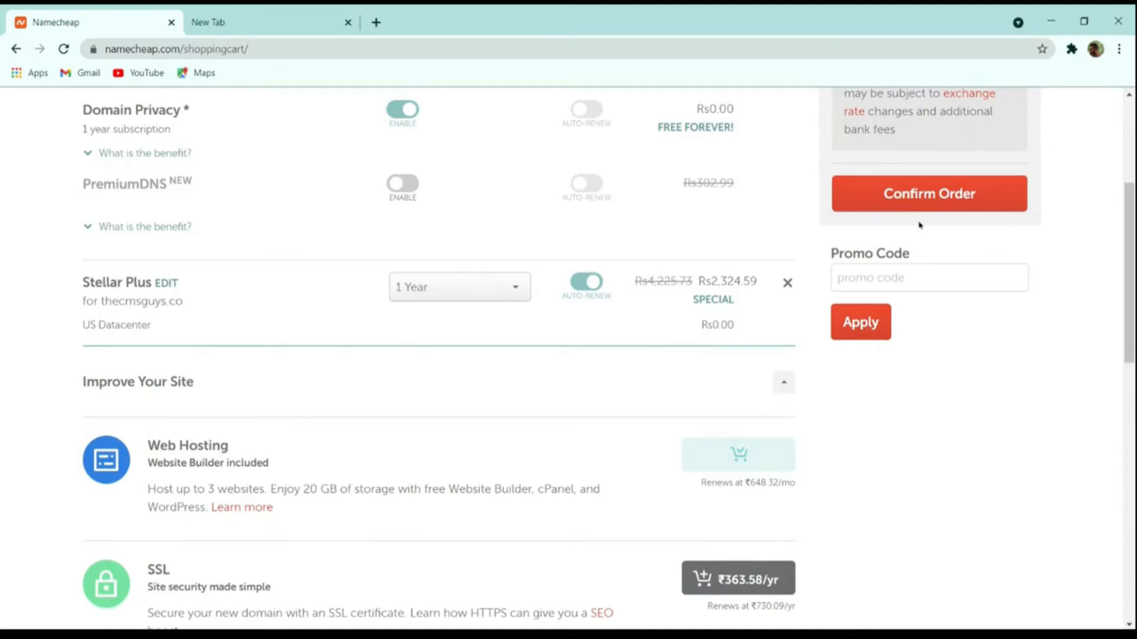
left_click(944, 209)
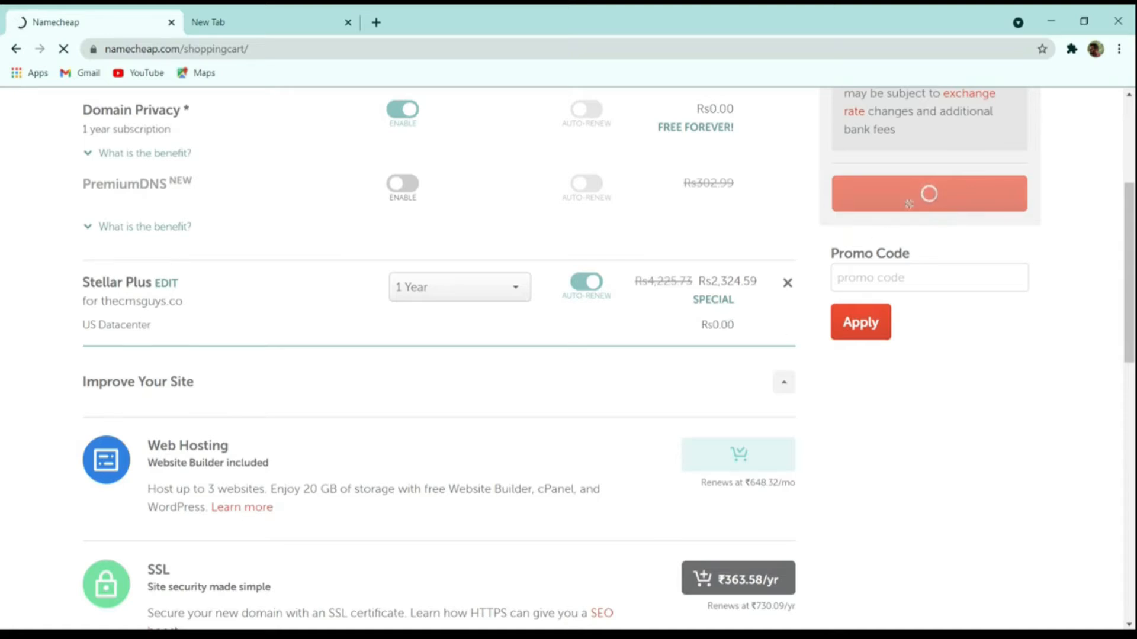
Sign in to the Namecheap account and continue to checkout.
left_click(699, 635)
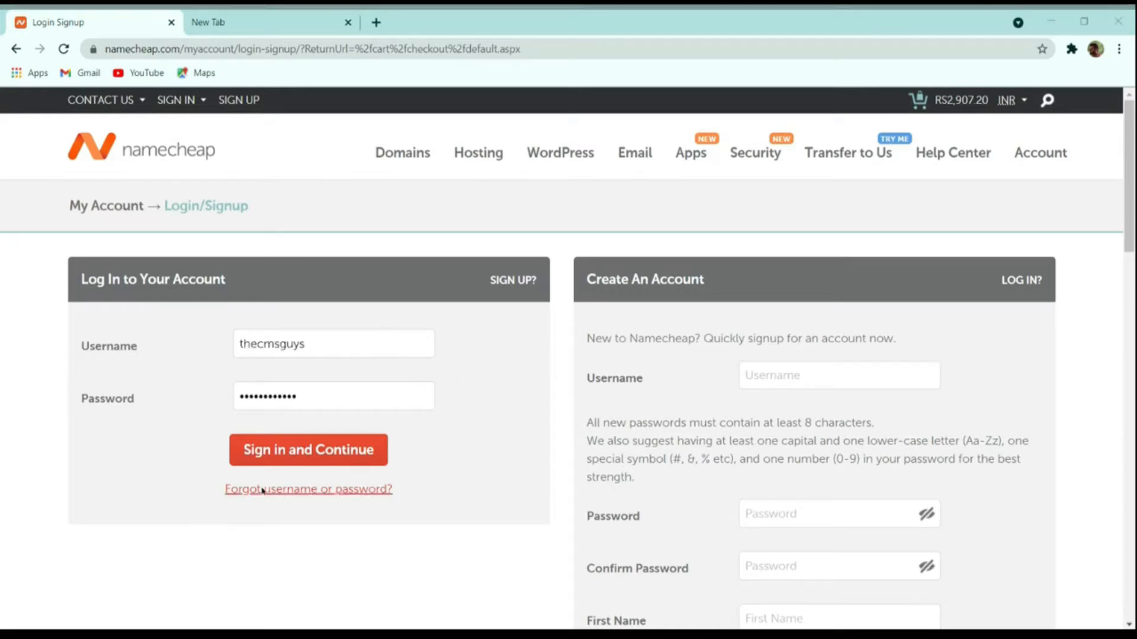
left_click(177, 422)
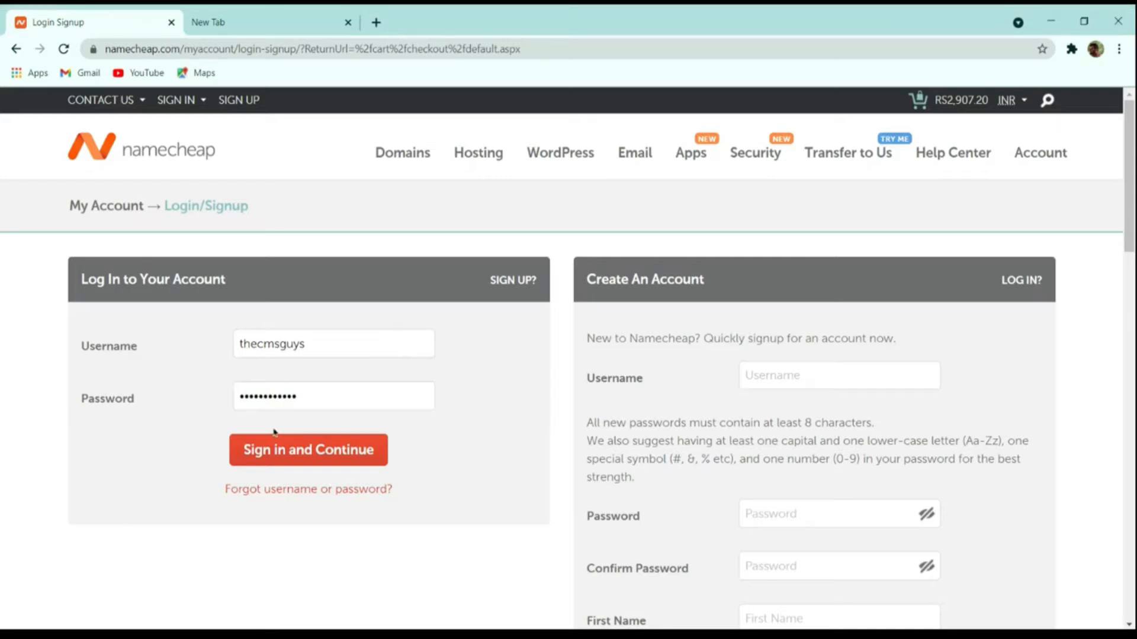
left_click(326, 452)
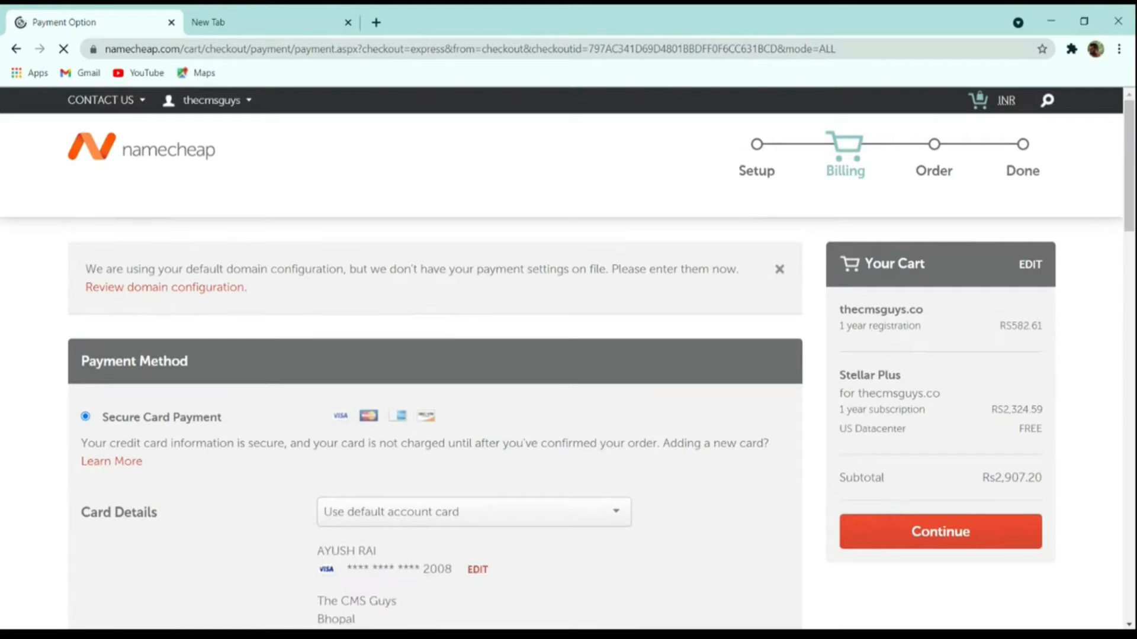
Choose PayPal rather than Account Funds as payment and continue to the order review.
scroll(590, 488, "down", 5)
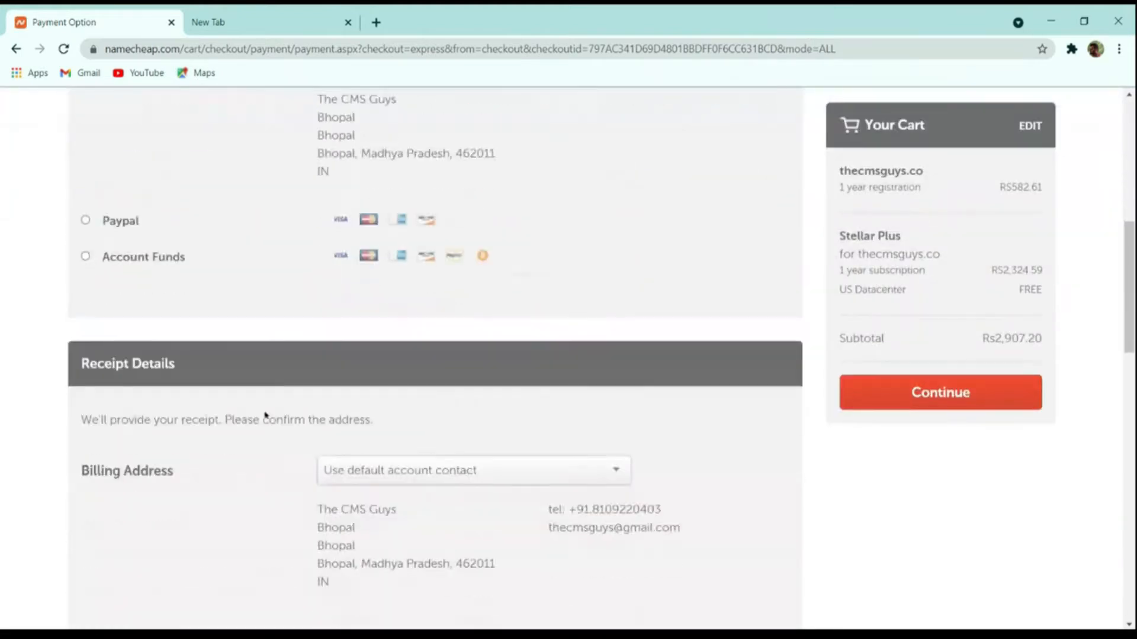
scroll(239, 416, "up", 4)
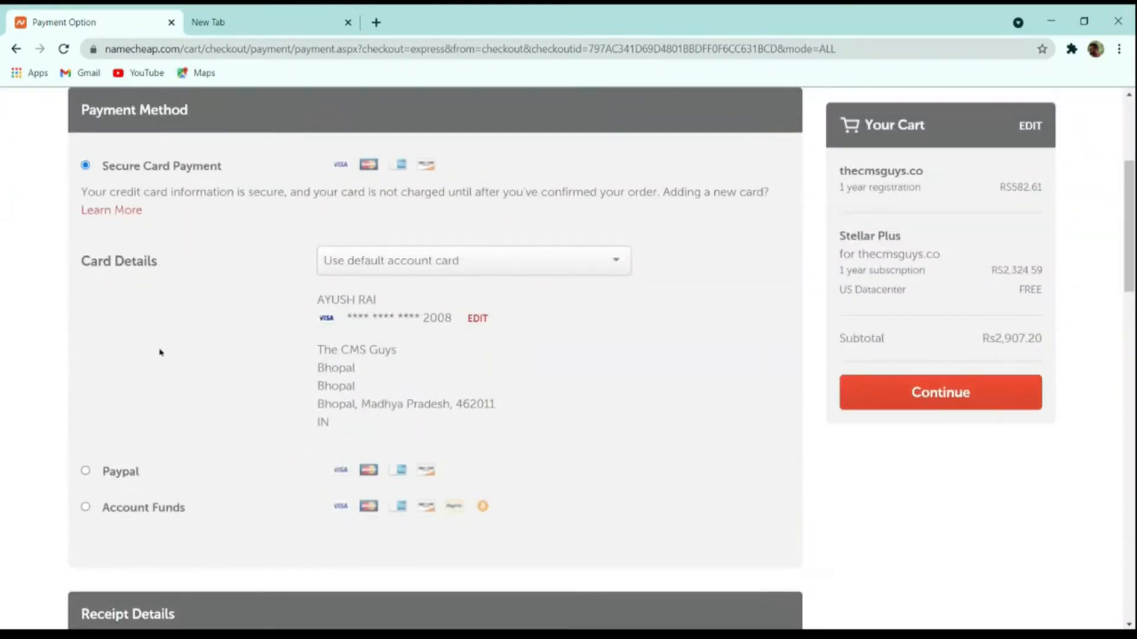
scroll(223, 355, "down", 7)
scroll(151, 332, "up", 3)
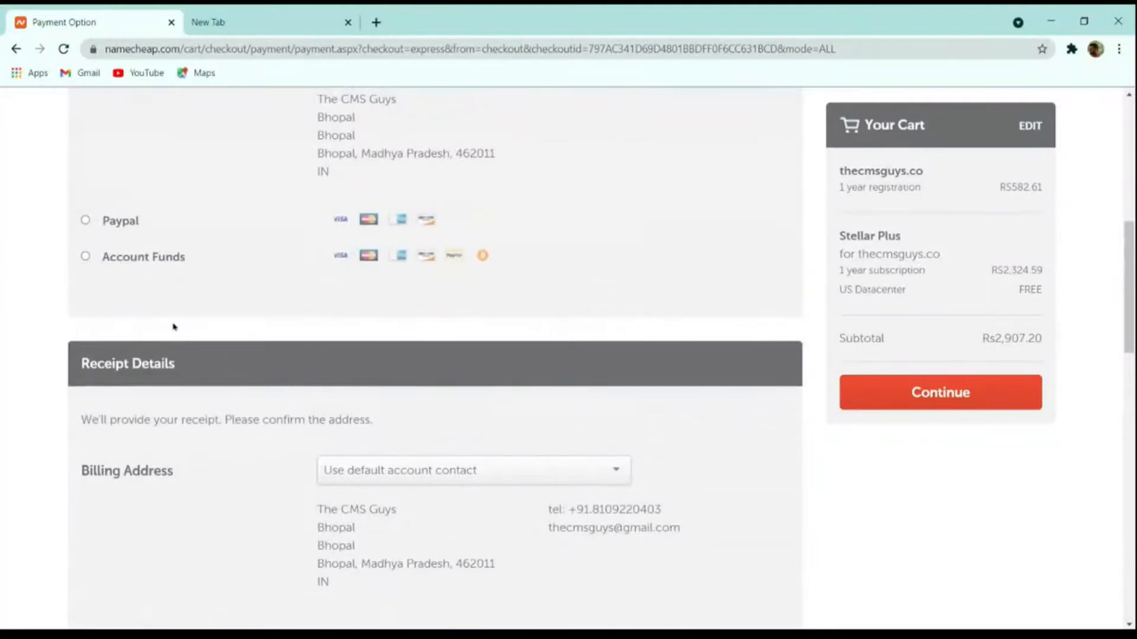
left_click(110, 260)
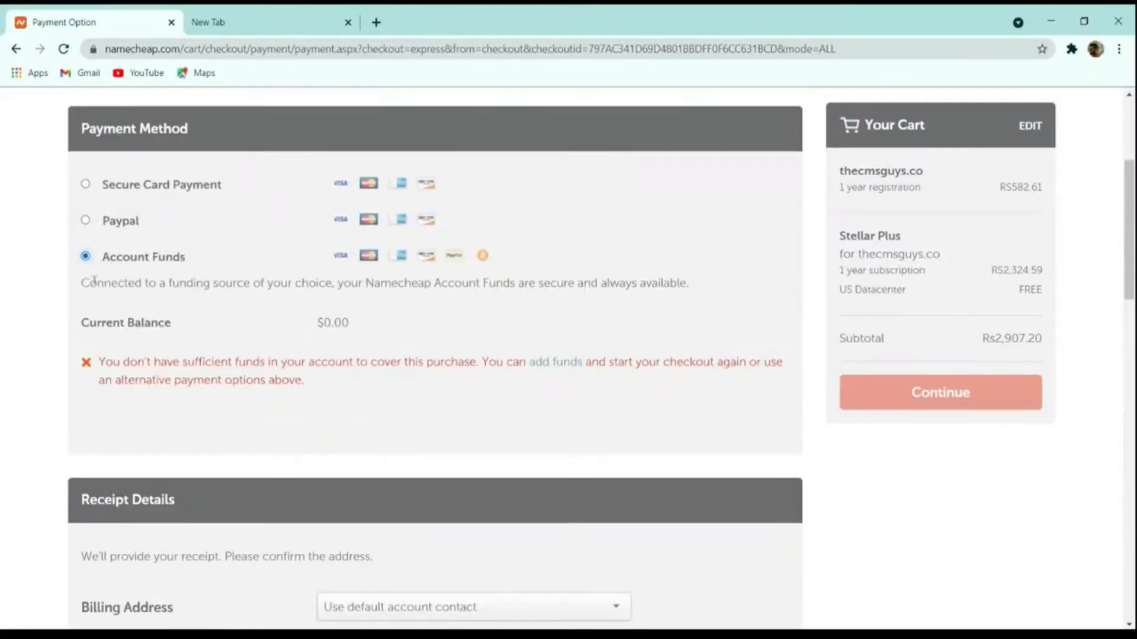
left_click(101, 227)
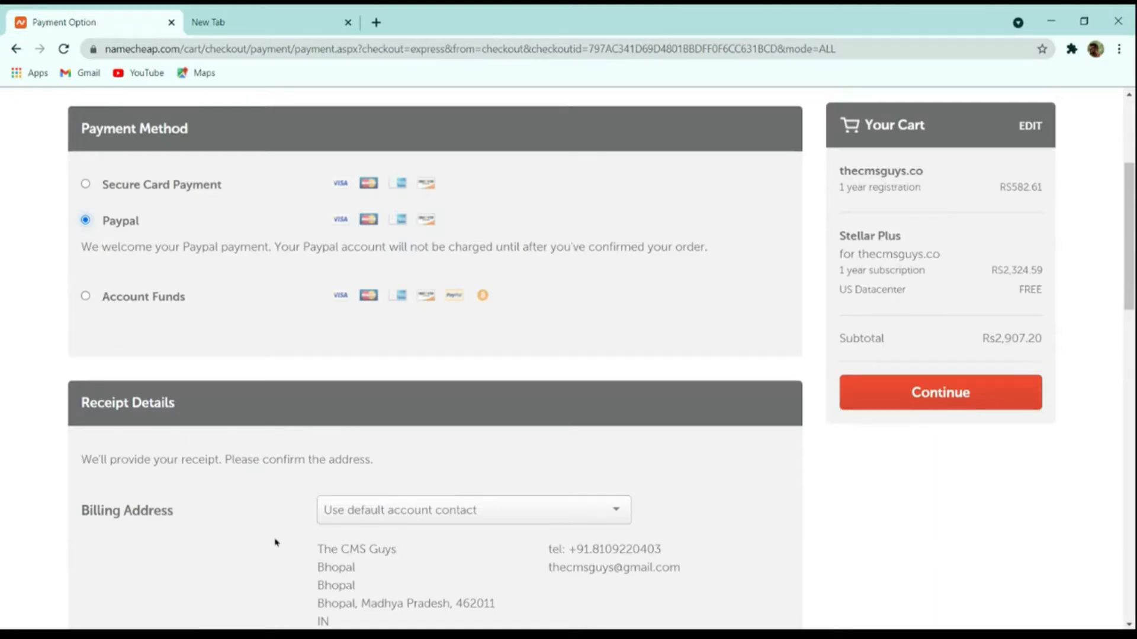
left_click(888, 392)
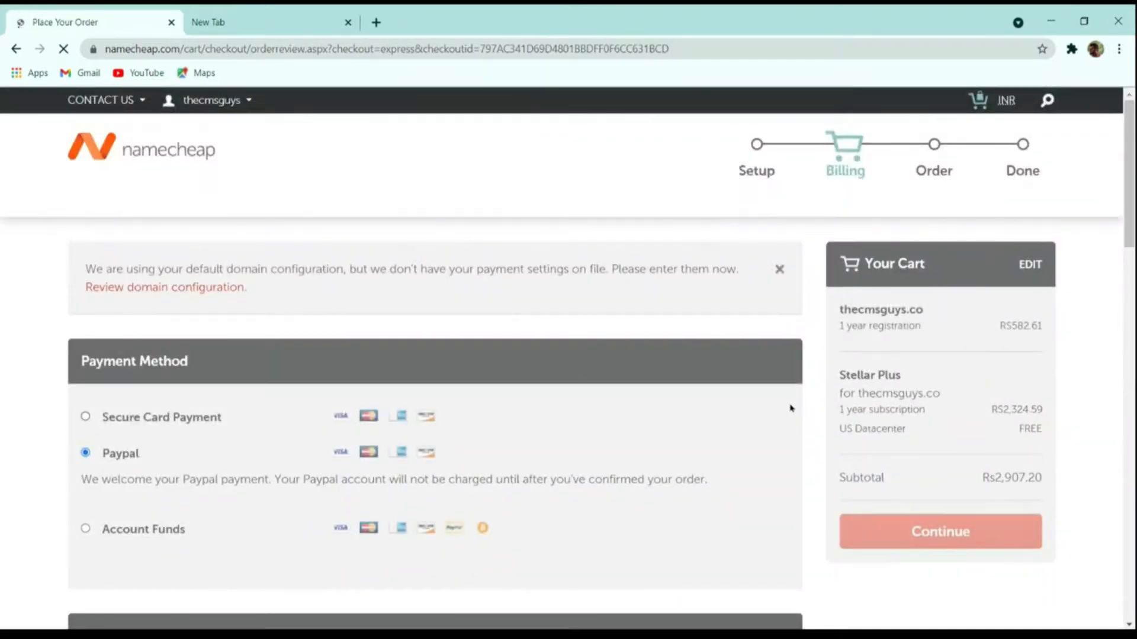
Leave checkout for the Namecheap account Dashboard via the account dropdown.
scroll(879, 326, "up", 4)
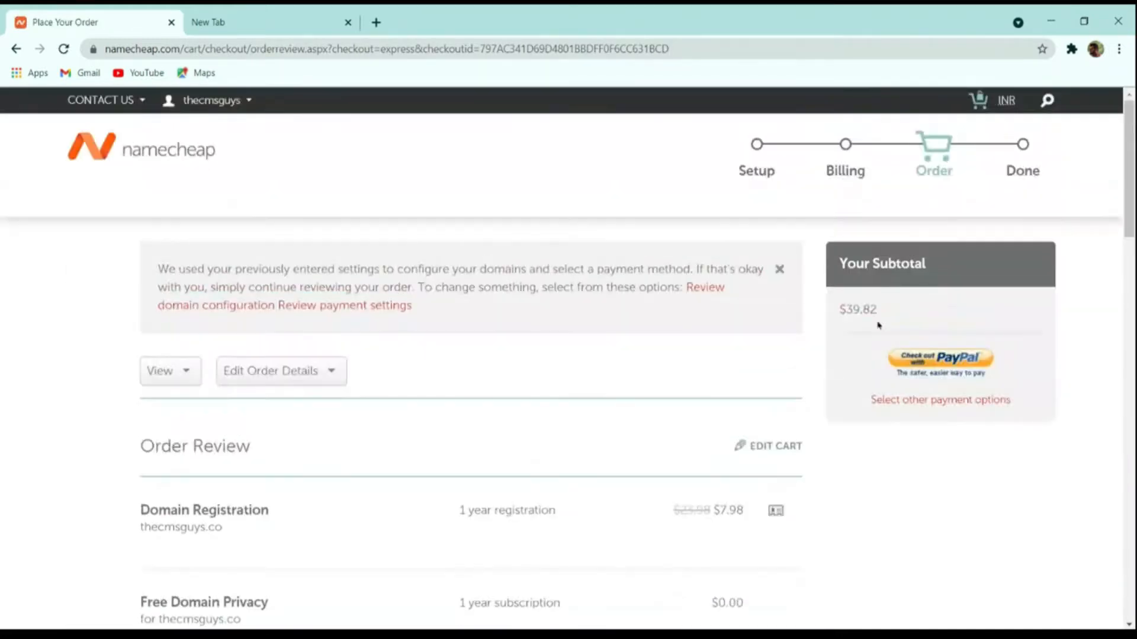
scroll(744, 426, "down", 8)
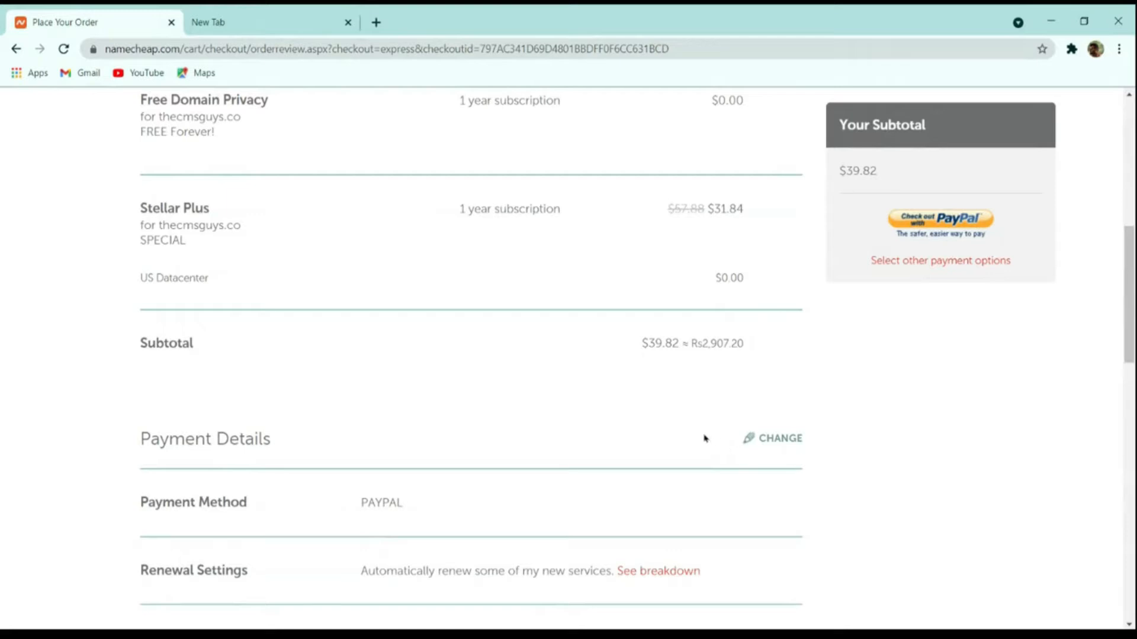
scroll(705, 438, "up", 8)
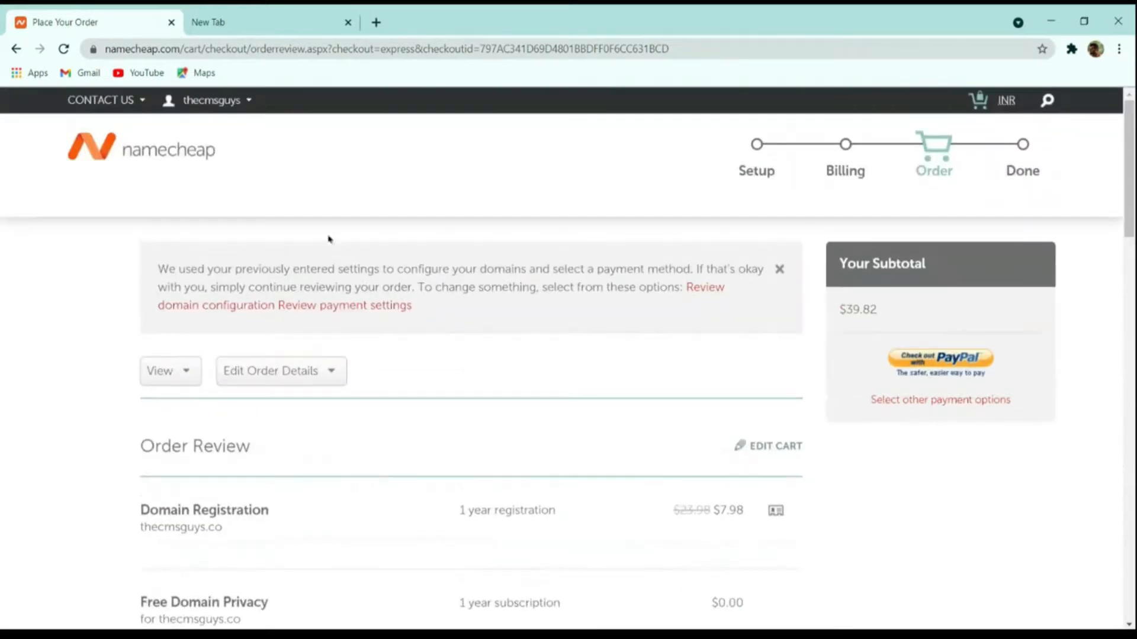
mouse_move(200, 108)
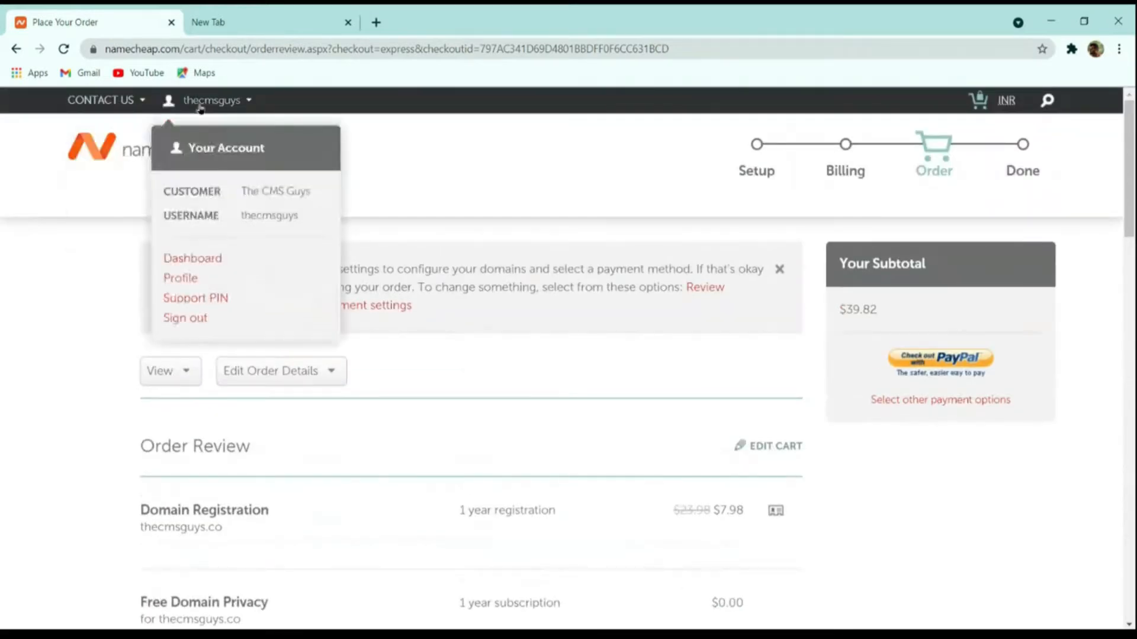
left_click(212, 256)
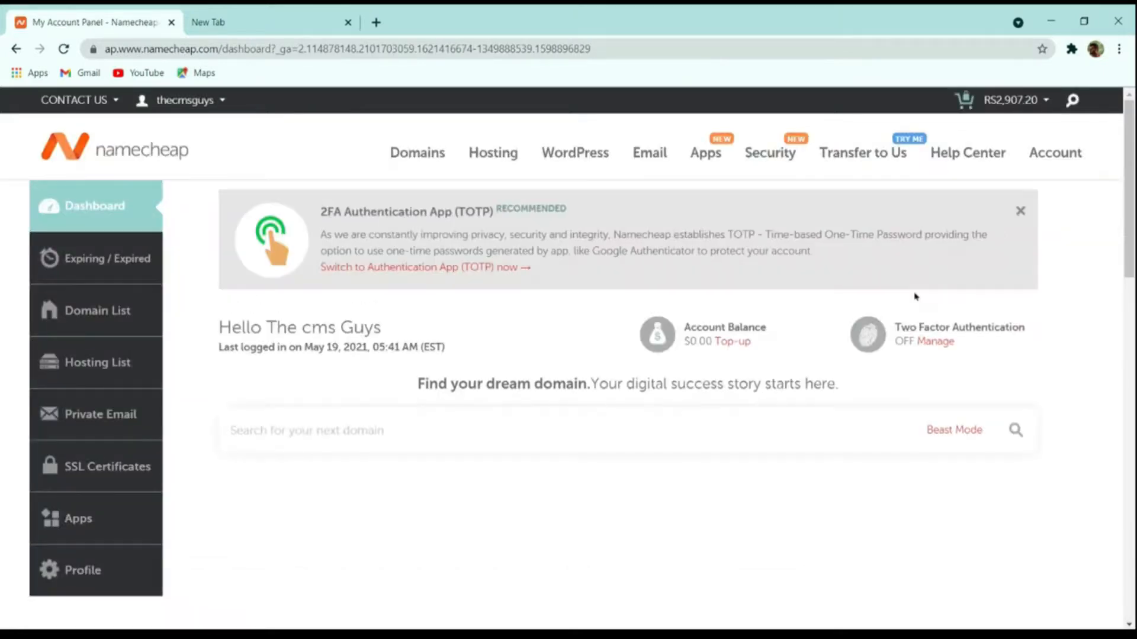
Open cPanel for the Stellar Plus hosting from the Recently Active products.
scroll(927, 312, "down", 4)
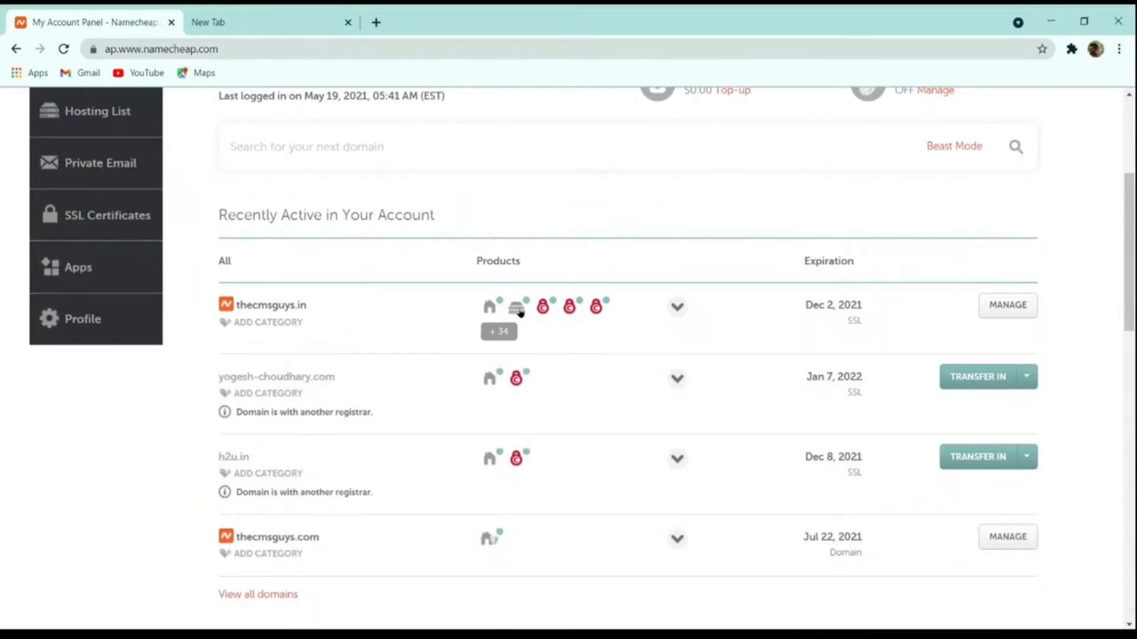
mouse_move(516, 315)
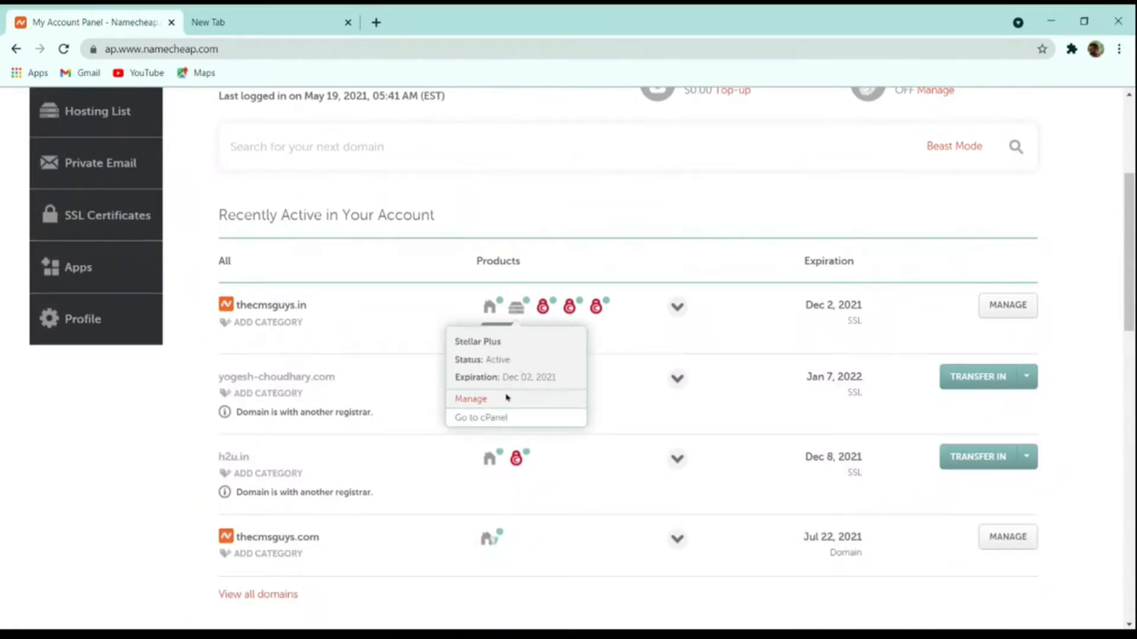
left_click(495, 418)
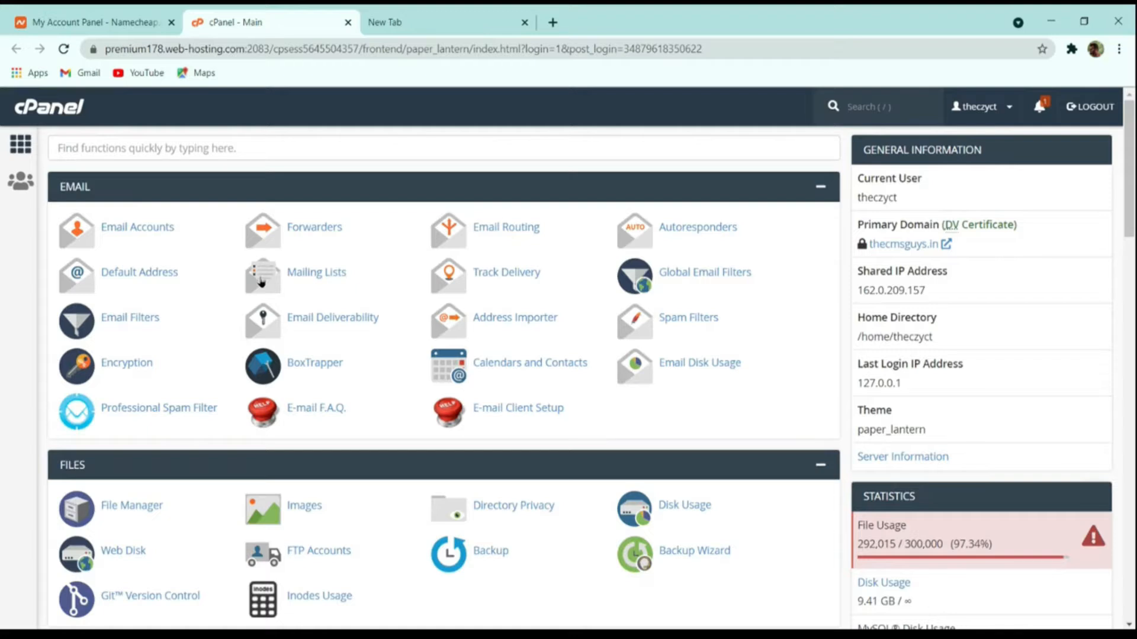
Search cPanel functions for 'wor' and open WordPress Manager by Softaculous.
scroll(413, 359, "down", 20)
scroll(403, 364, "up", 20)
left_click(227, 147)
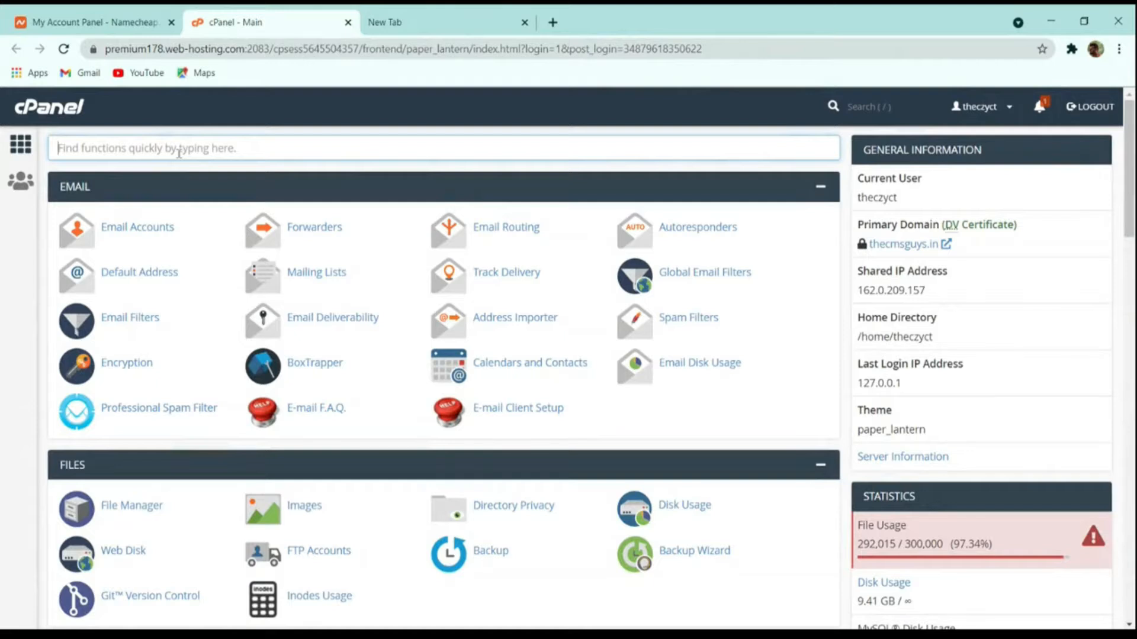
type("wor")
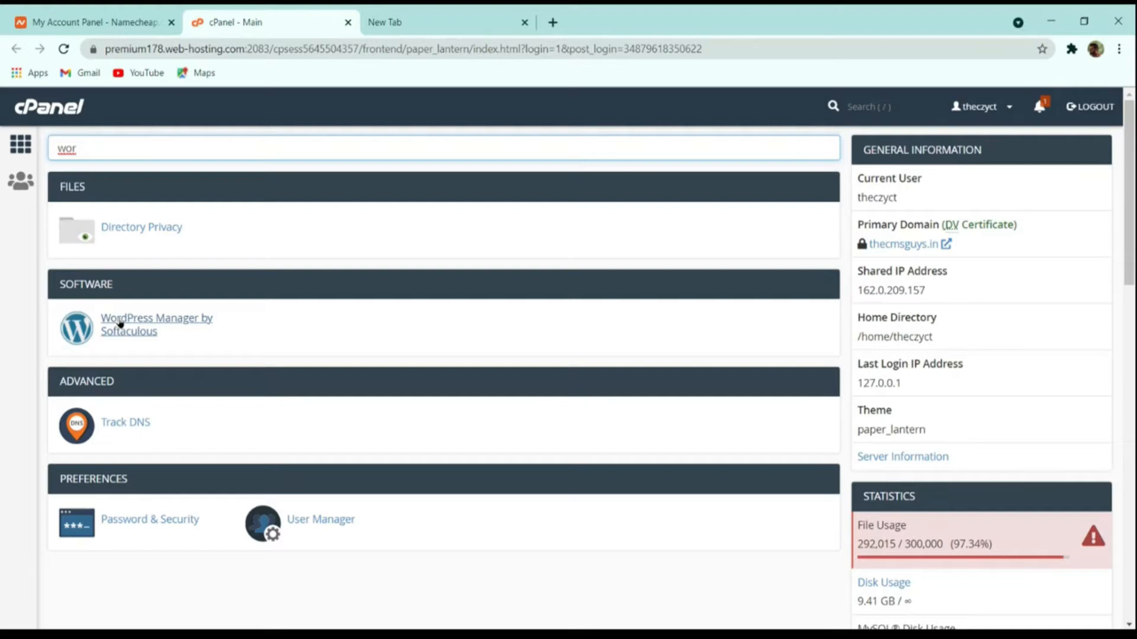
left_click(120, 323)
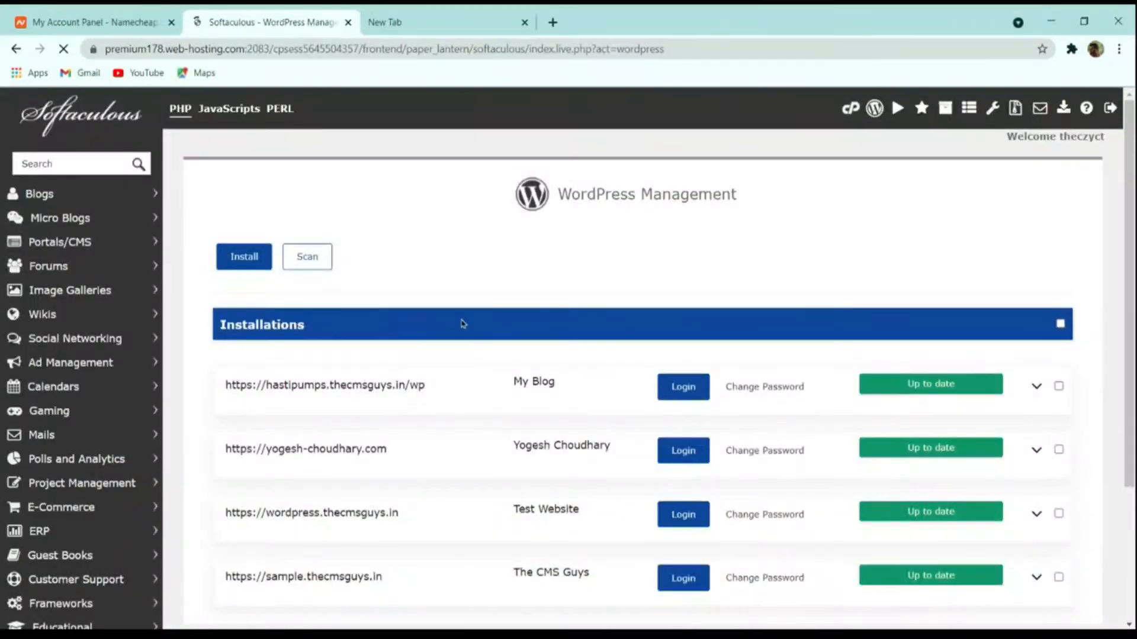
scroll(407, 329, "down", 3)
scroll(365, 401, "up", 3)
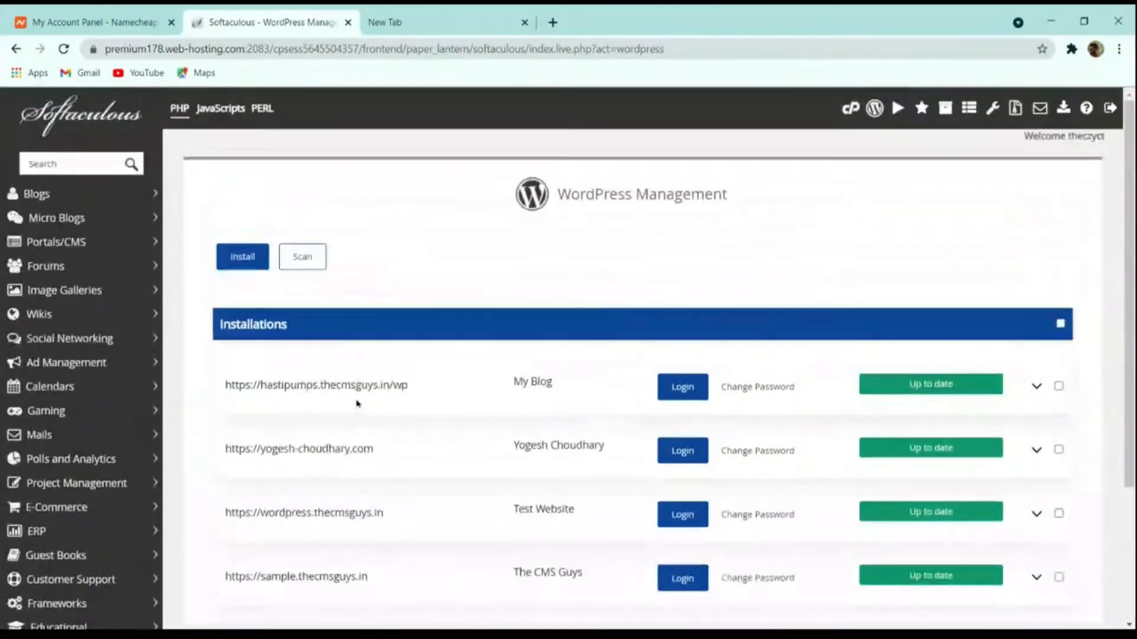
scroll(459, 426, "down", 3)
scroll(376, 383, "up", 3)
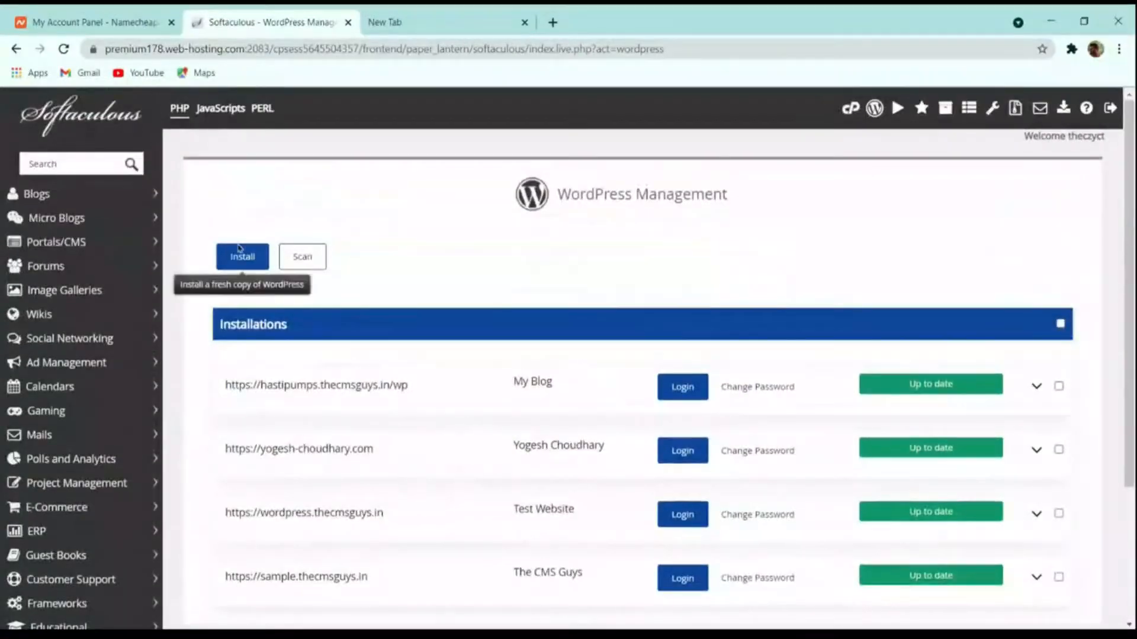
scroll(432, 292, "down", 3)
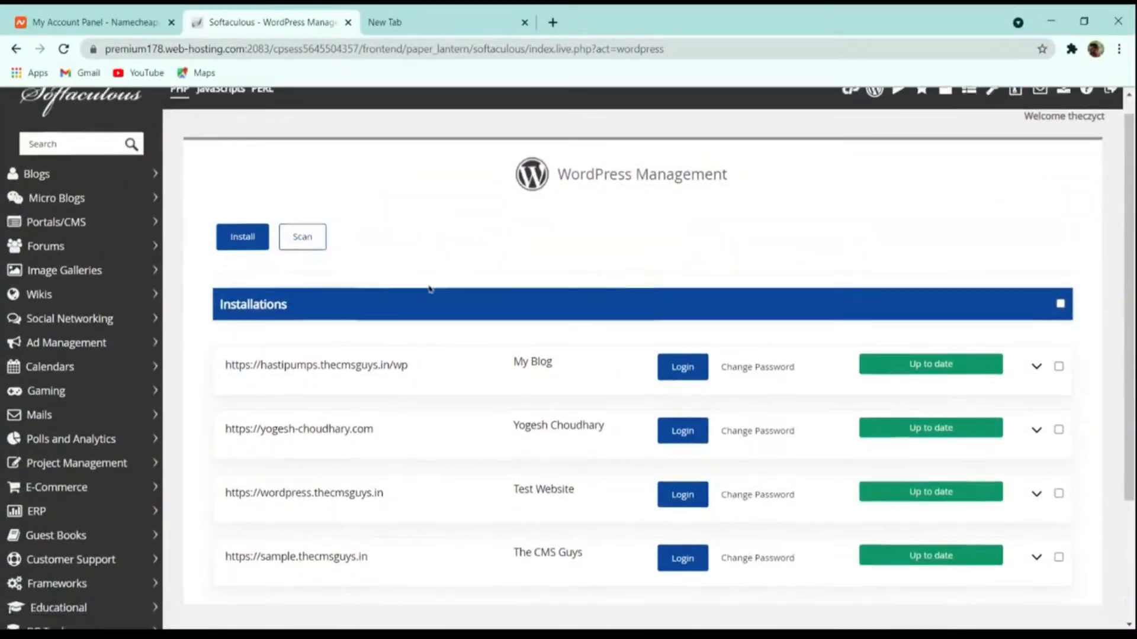
scroll(335, 329, "up", 3)
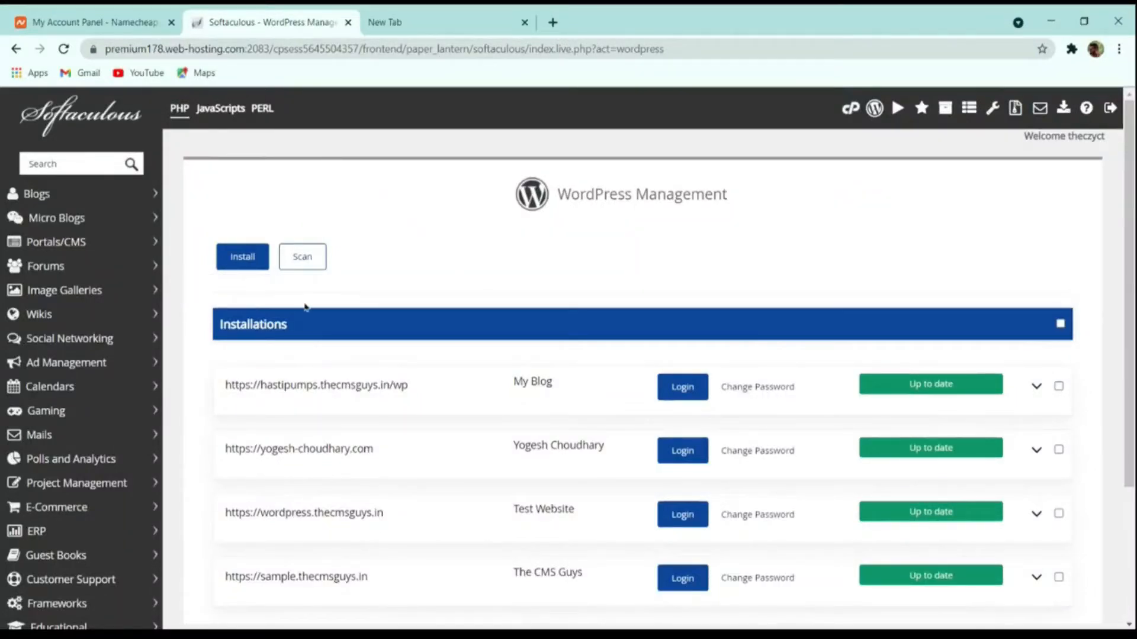
scroll(350, 264, "down", 3)
scroll(398, 308, "up", 3)
Start a new WordPress install on thecmsguys.in with site name 'The CMS Guys' and description 'Spresding the Knowledge'.
left_click(245, 263)
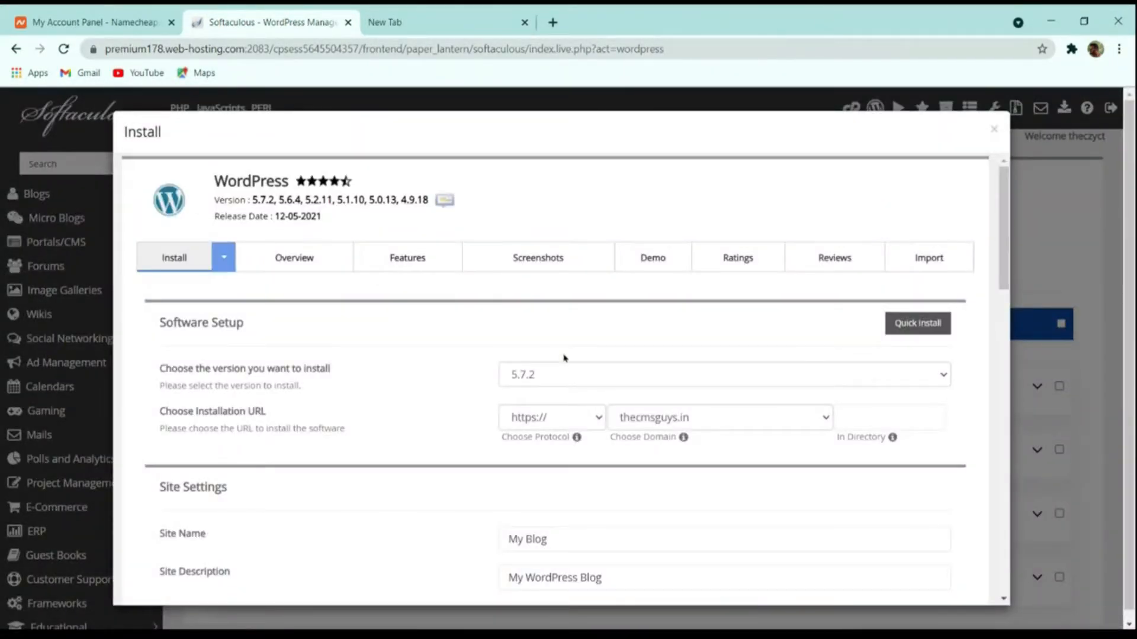
left_click(655, 421)
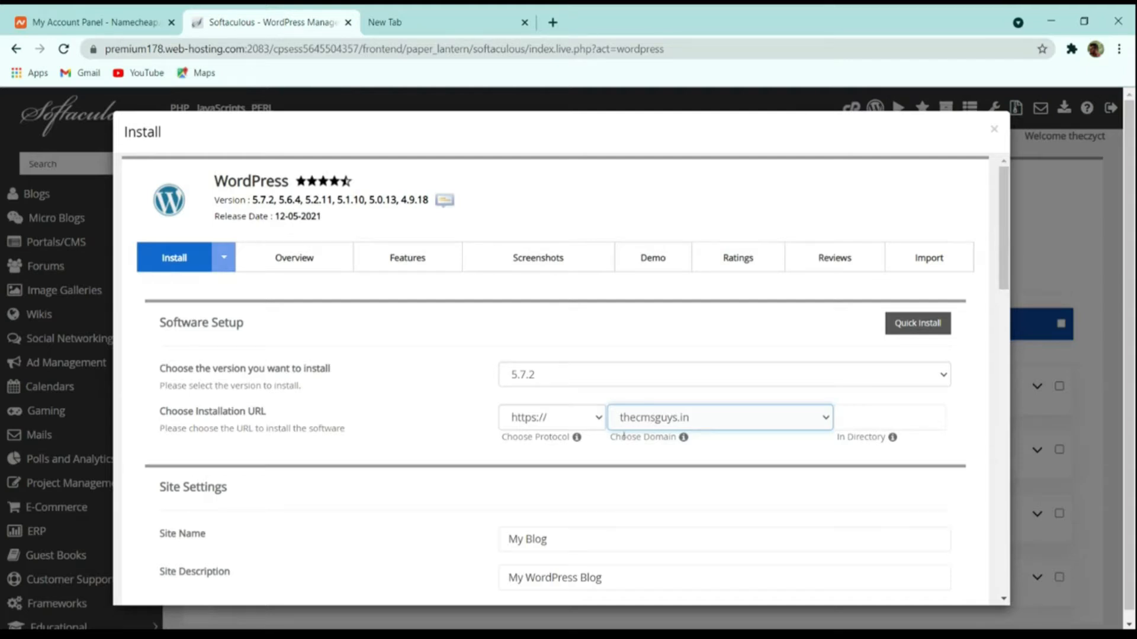
scroll(592, 449, "down", 4)
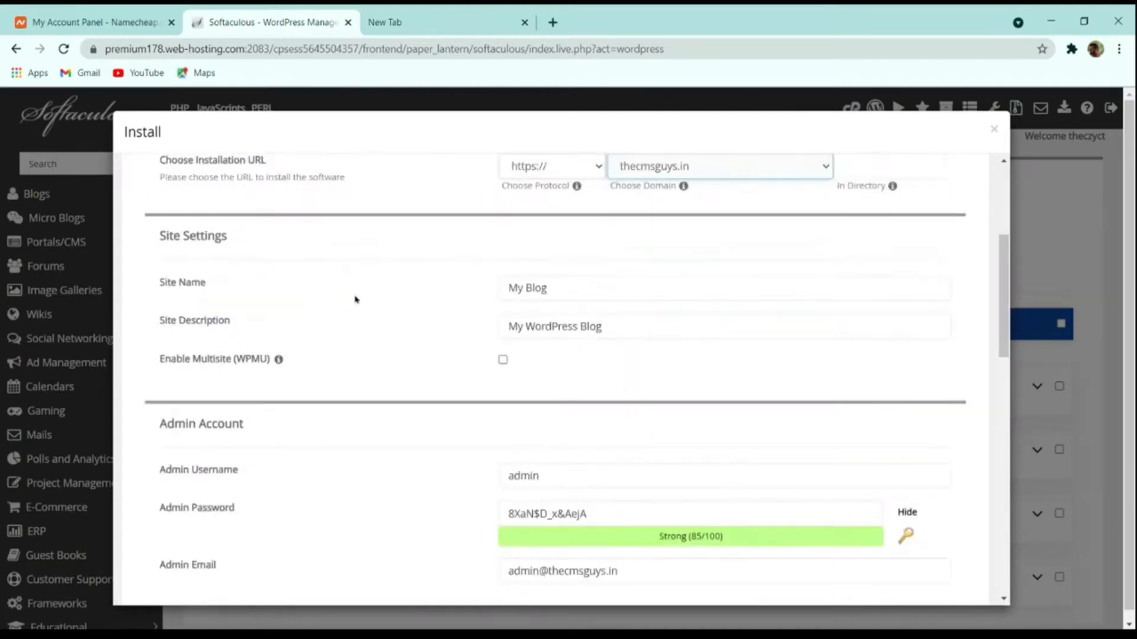
left_click_drag(570, 297, 411, 307)
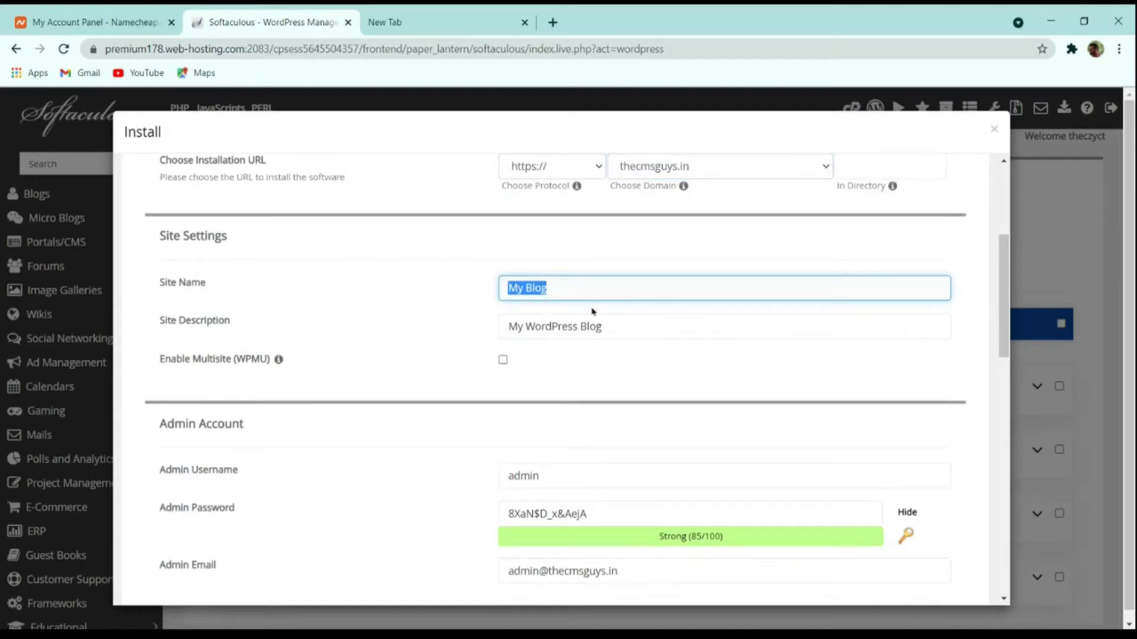
type("The Cms")
key("BackSpace")
key("BackSpace")
key("BackSpace")
type("MS Guys")
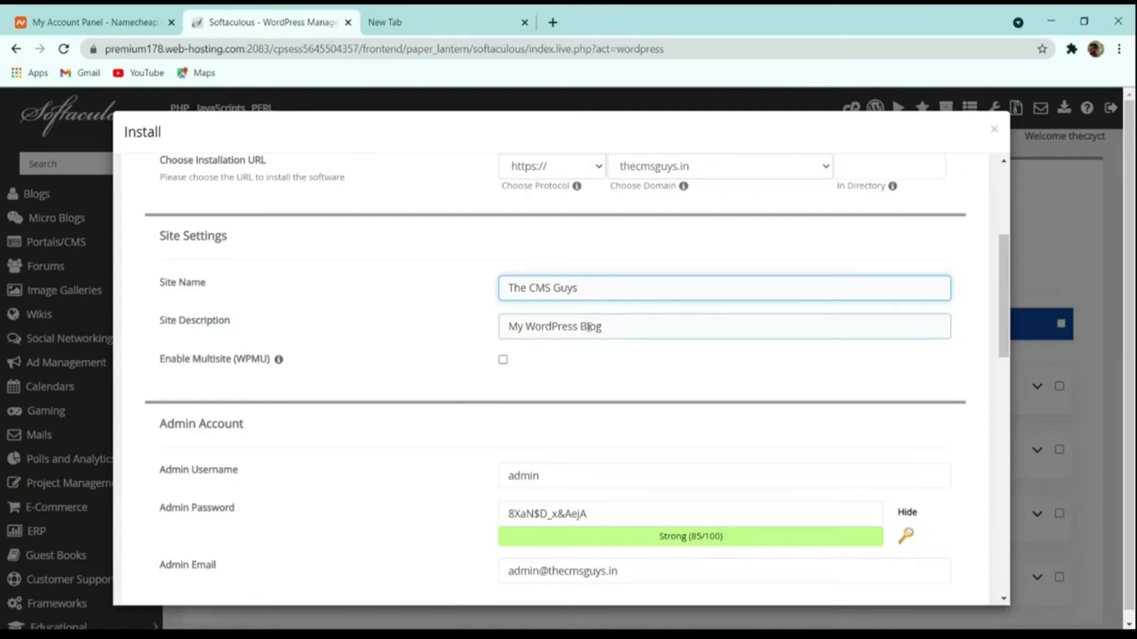
key("Tab")
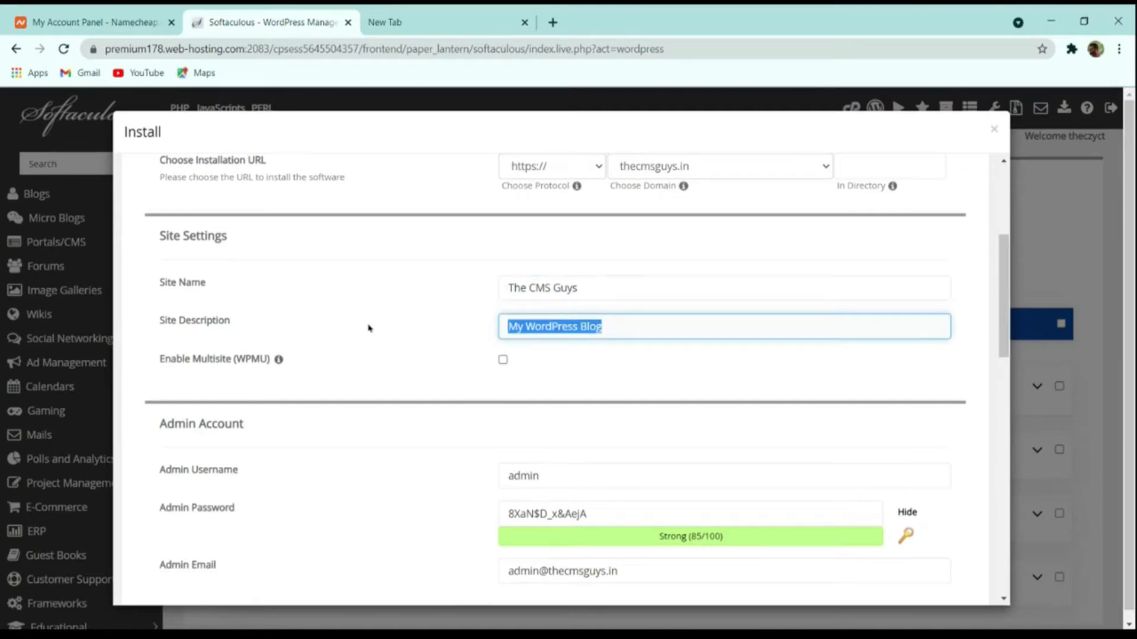
type("S")
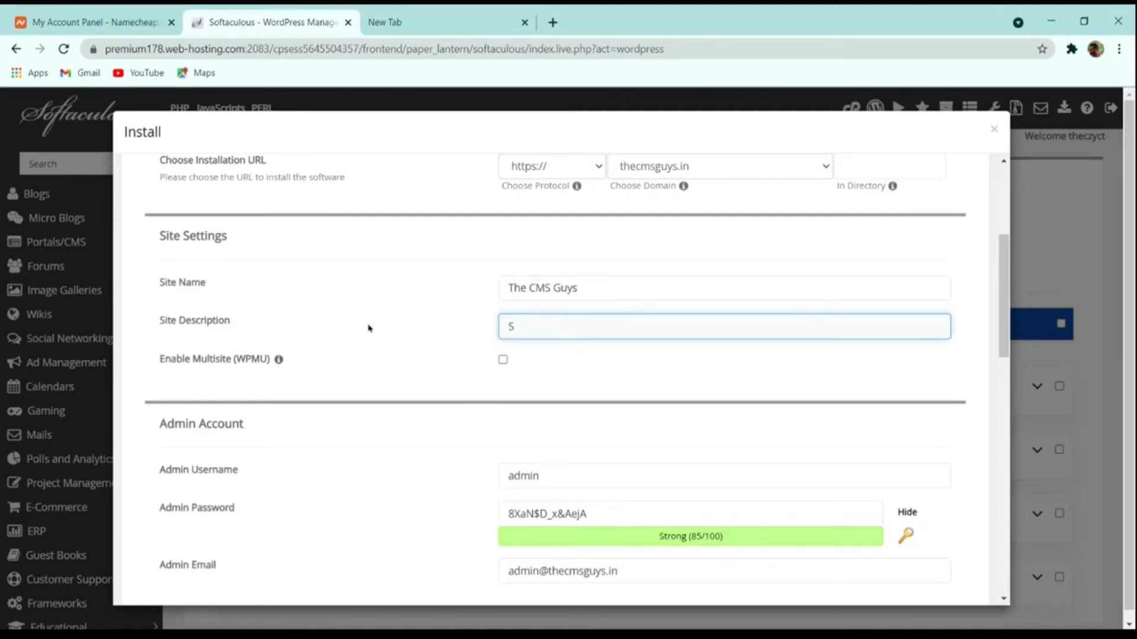
type("pres")
type("ding the ")
type("Knowledge")
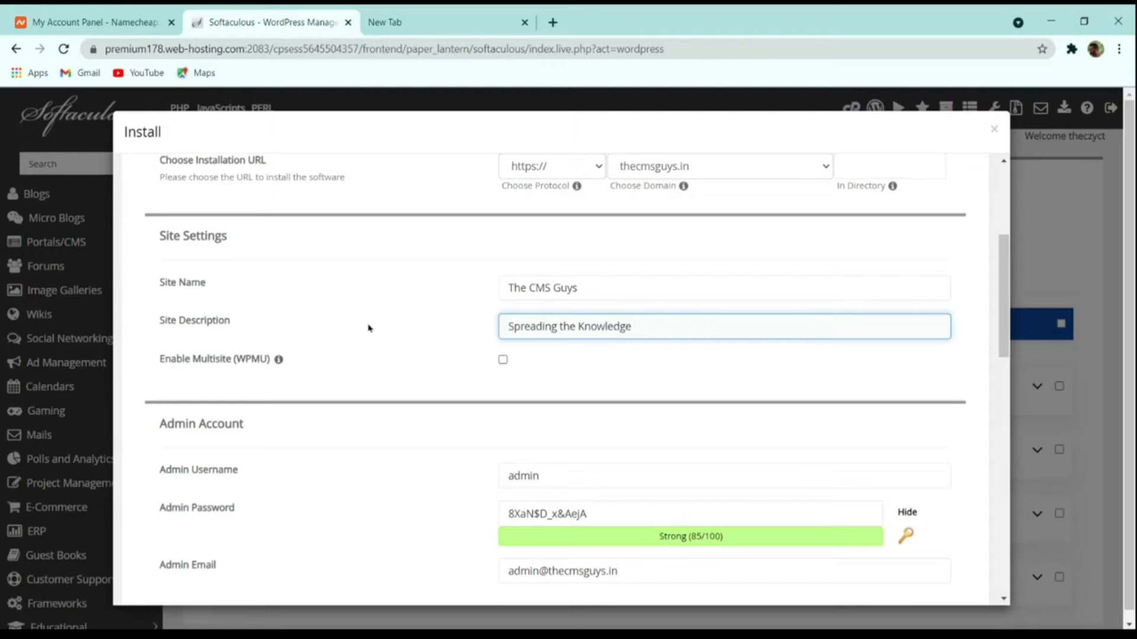
Replace the default admin username with the site's own admin username.
scroll(503, 368, "down", 4)
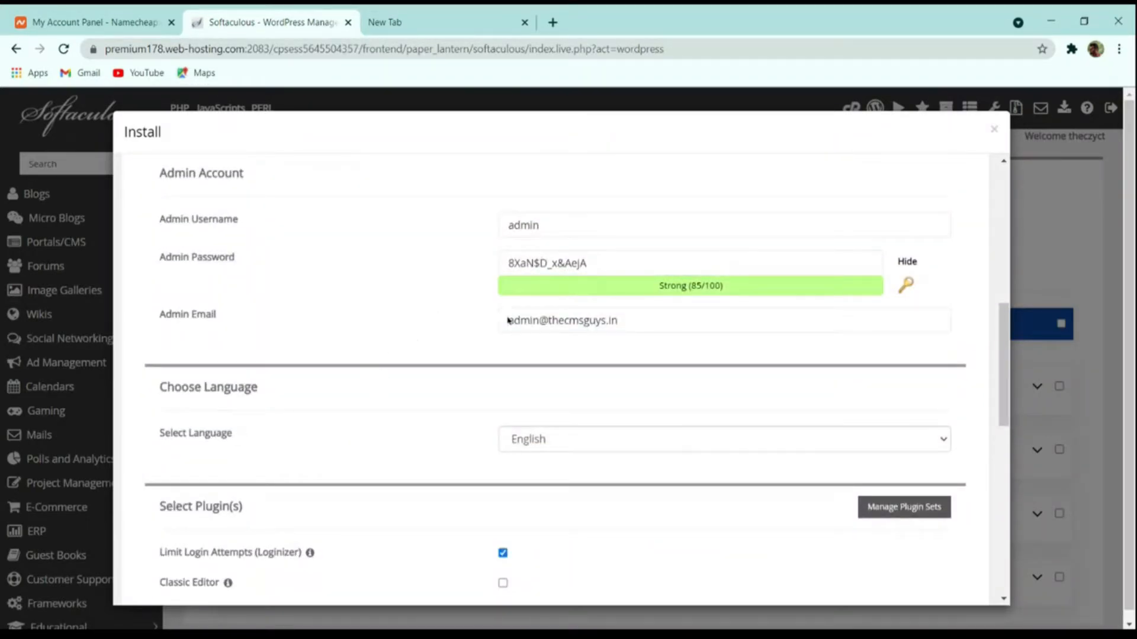
left_click(563, 276)
double_click(559, 226)
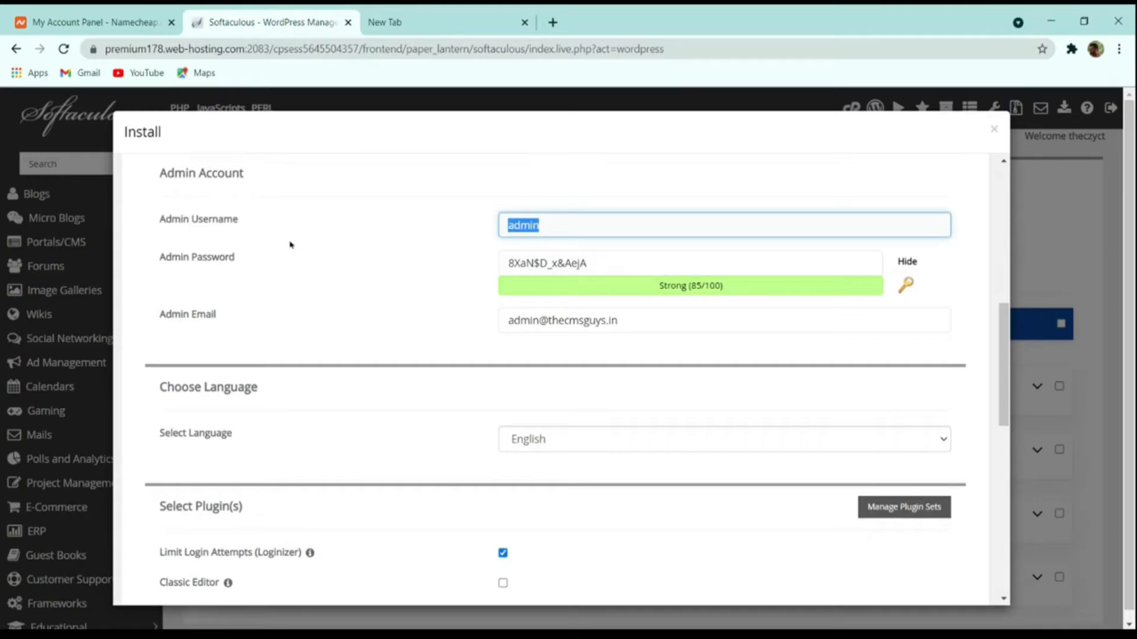
type("thecmsguys")
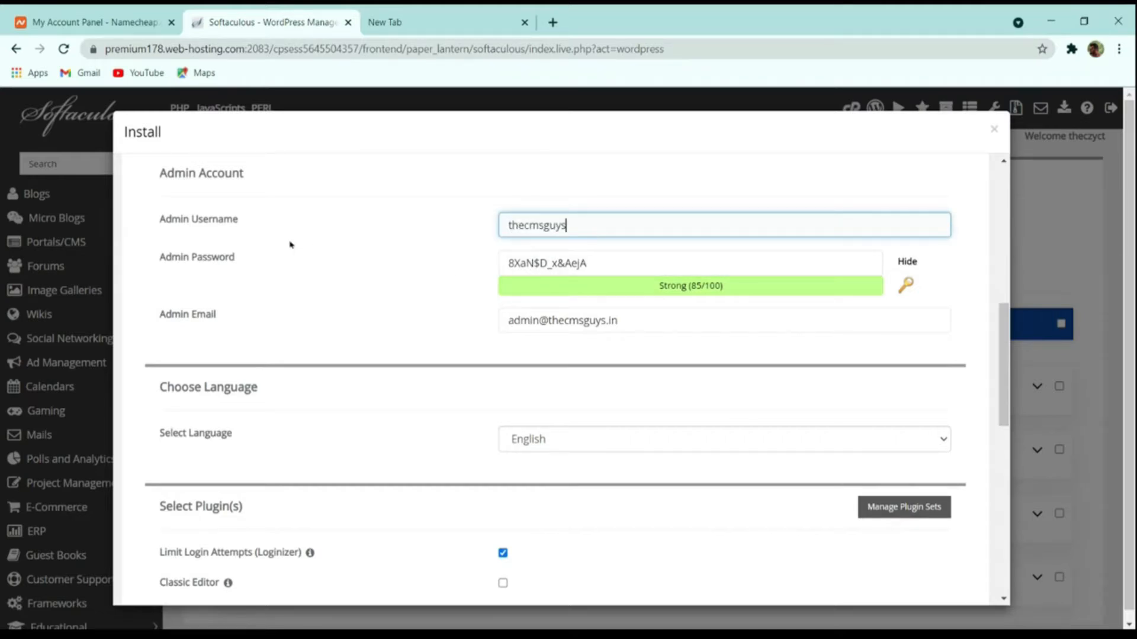
Generate a new random admin password and select it.
left_click_drag(611, 267, 386, 263)
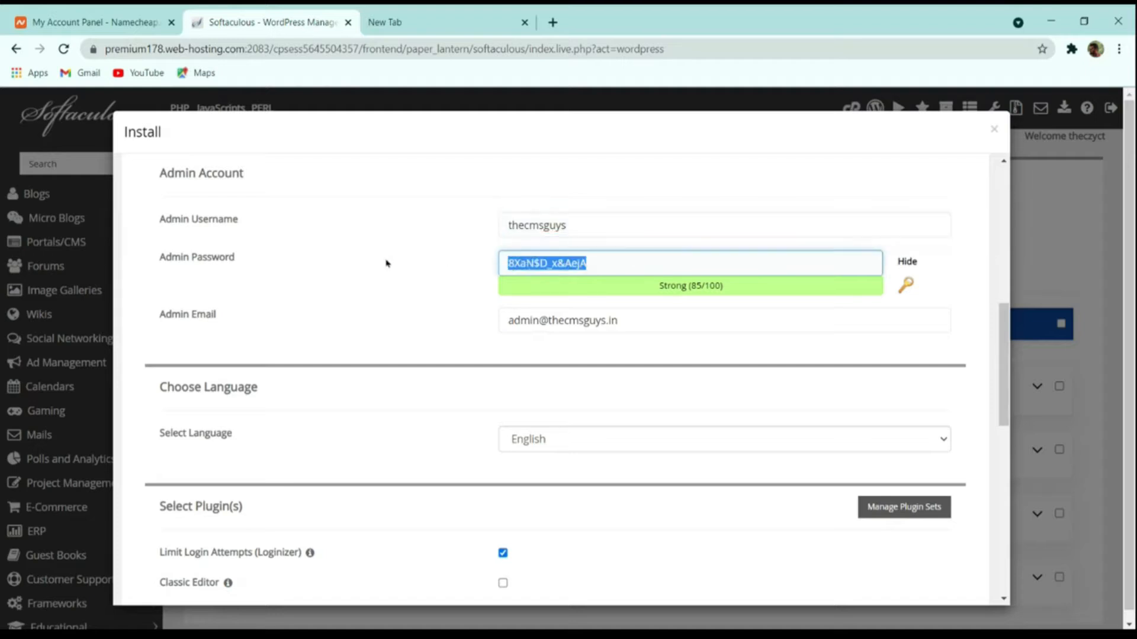
left_click(909, 263)
left_click(741, 280)
double_click(711, 278)
left_click_drag(673, 259, 398, 262)
left_click(906, 286)
left_click(906, 286)
left_click(906, 286)
left_click(906, 286)
left_click(906, 286)
left_click(906, 286)
left_click(906, 286)
left_click(906, 286)
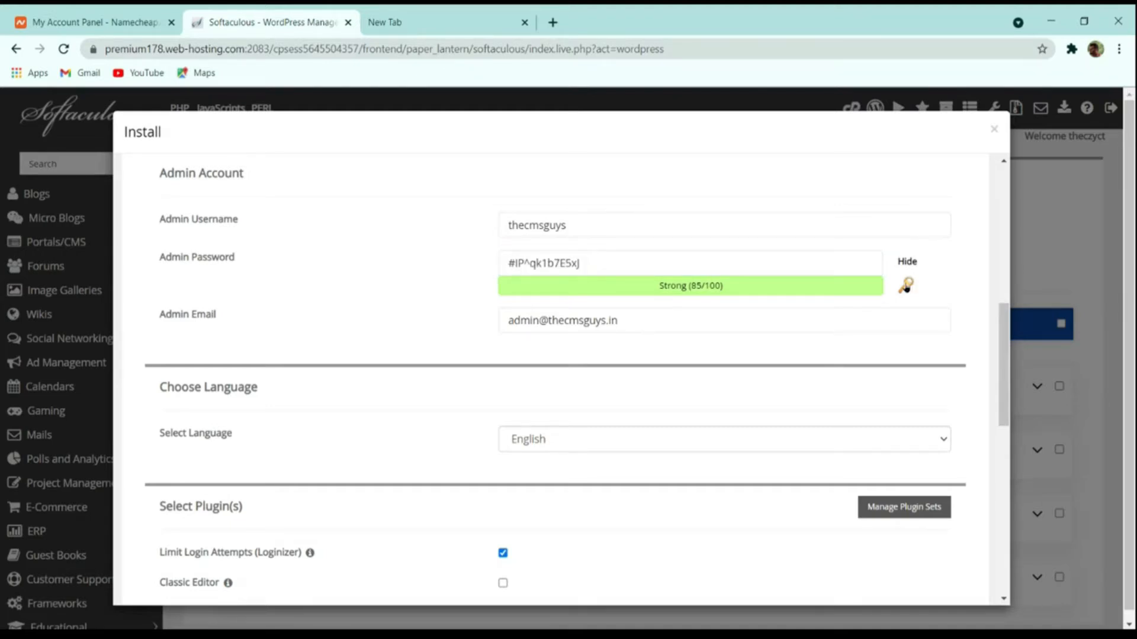
left_click(906, 286)
left_click(786, 261)
key("ctrl+a")
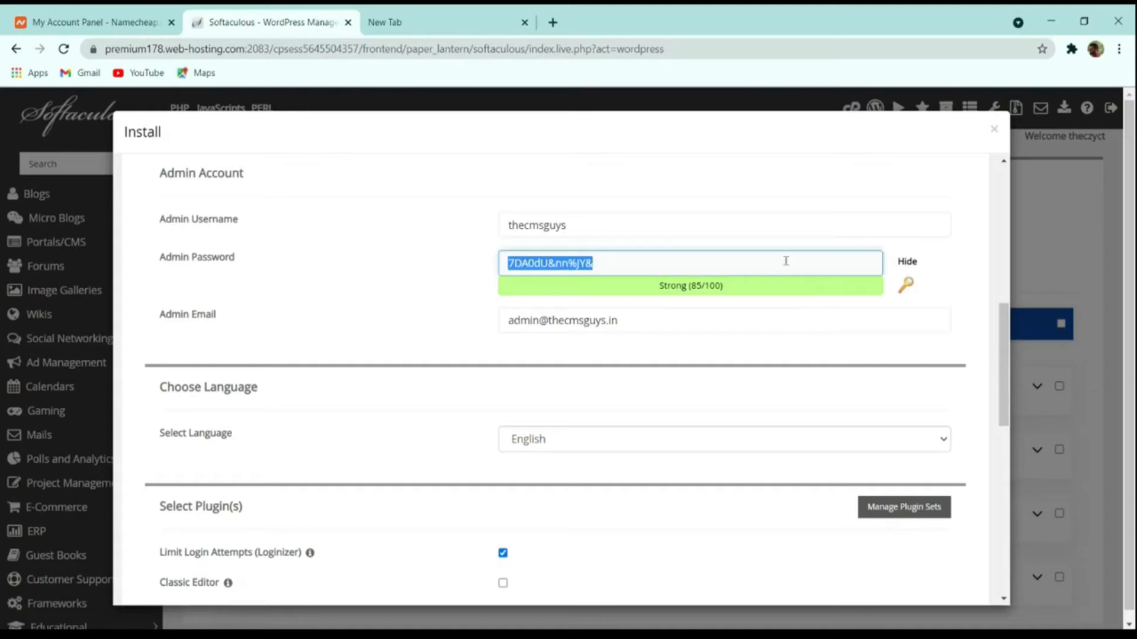
scroll(747, 307, "down", 4)
scroll(743, 305, "up", 4)
Enter the admin e-mail address, then review the plugin and theme options further down.
left_click_drag(638, 321, 286, 327)
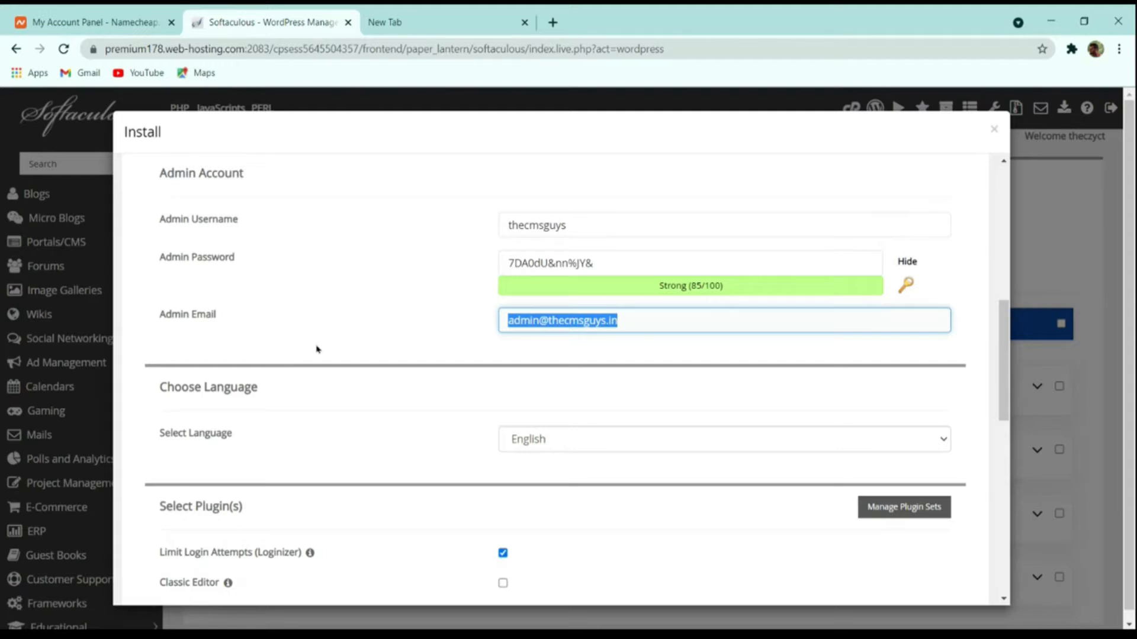
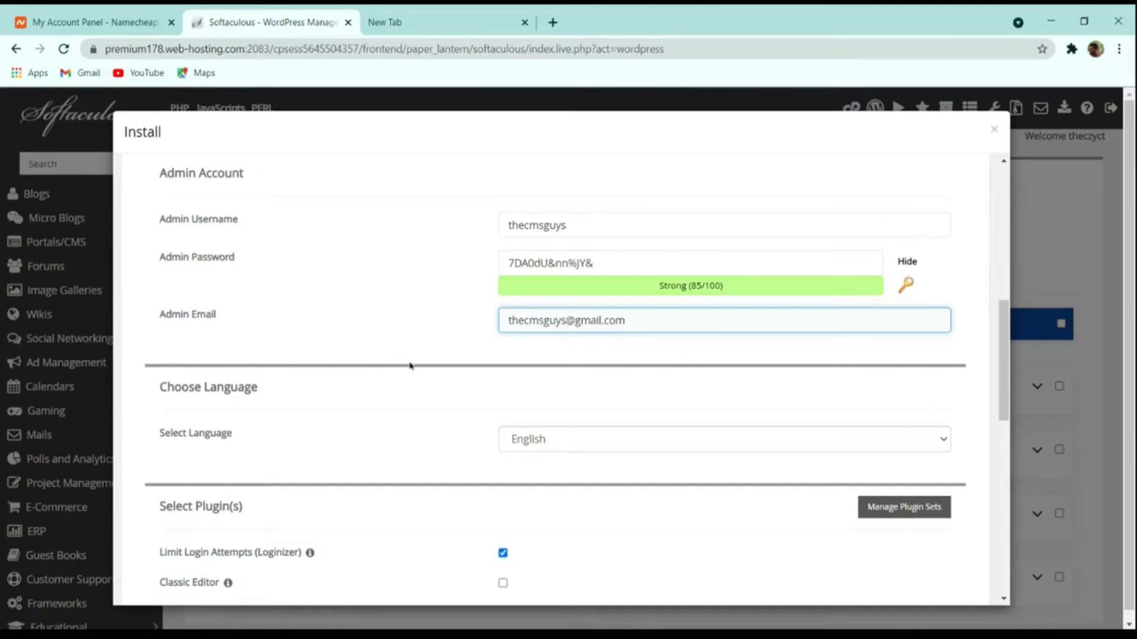
scroll(408, 363, "down", 4)
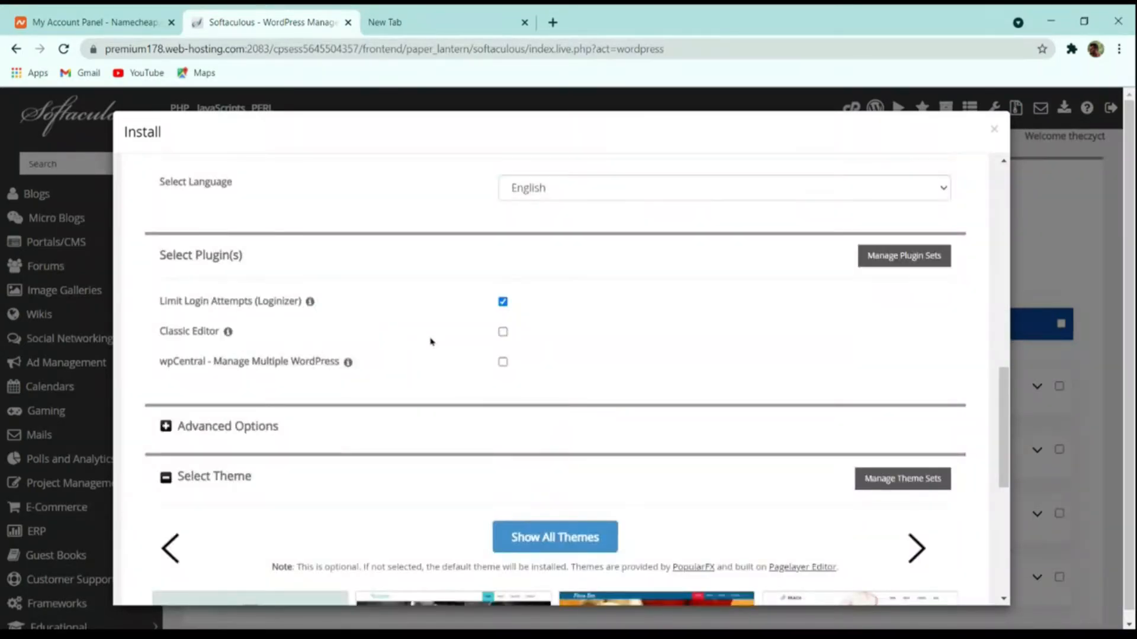
scroll(454, 348, "down", 4)
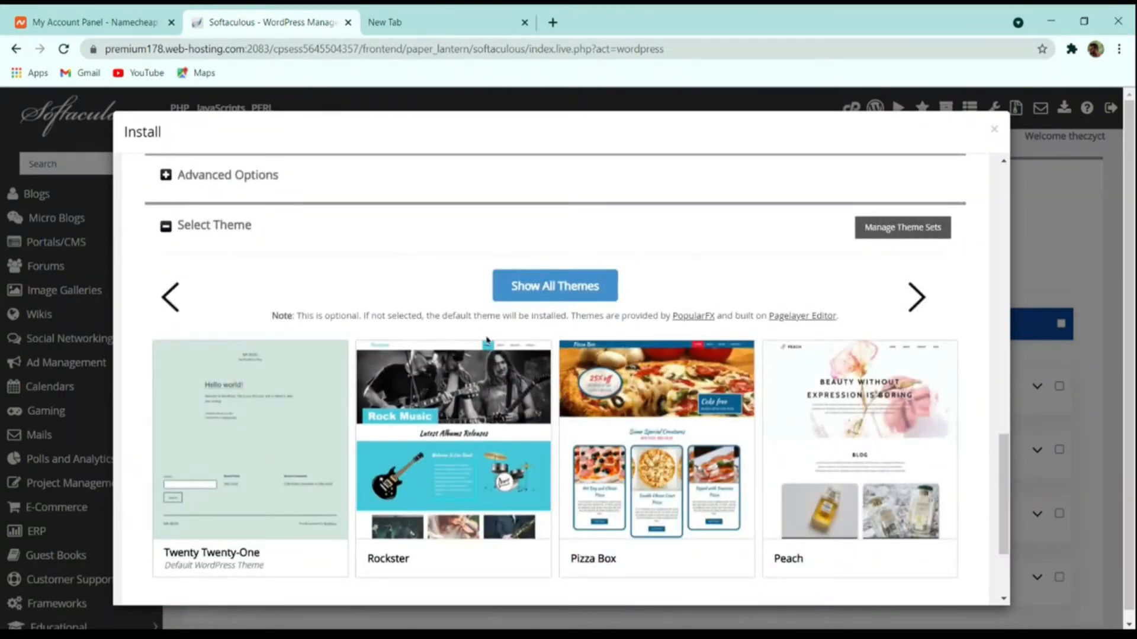
scroll(487, 339, "down", 2)
Install WordPress and open the new thecmsguys.in site in a new tab.
left_click(562, 490)
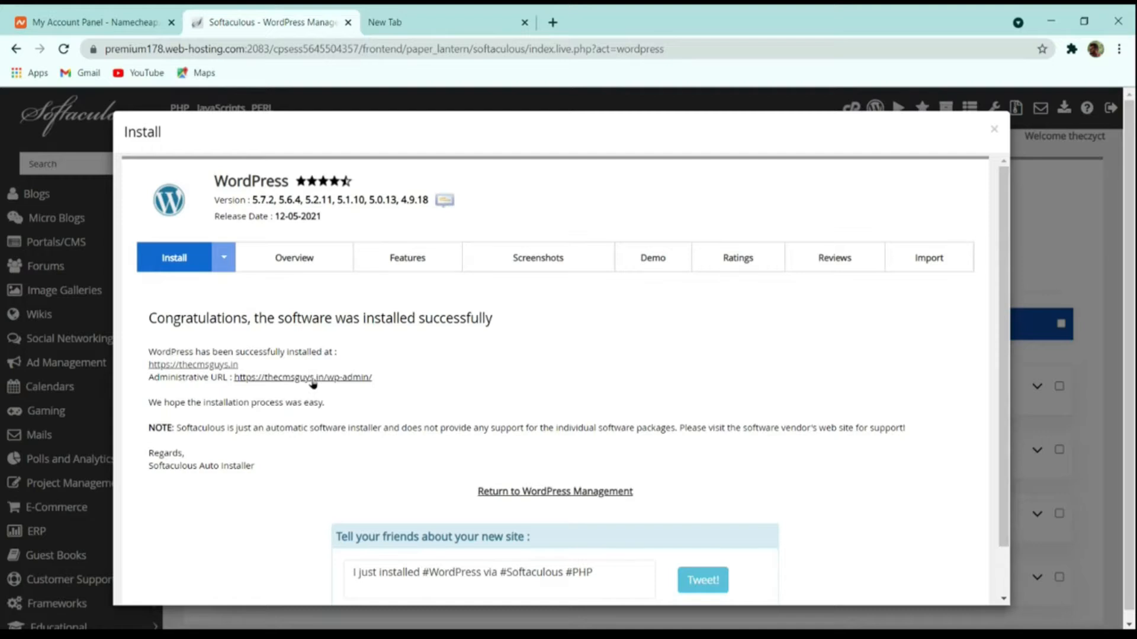
middle_click(208, 368)
left_click(440, 18)
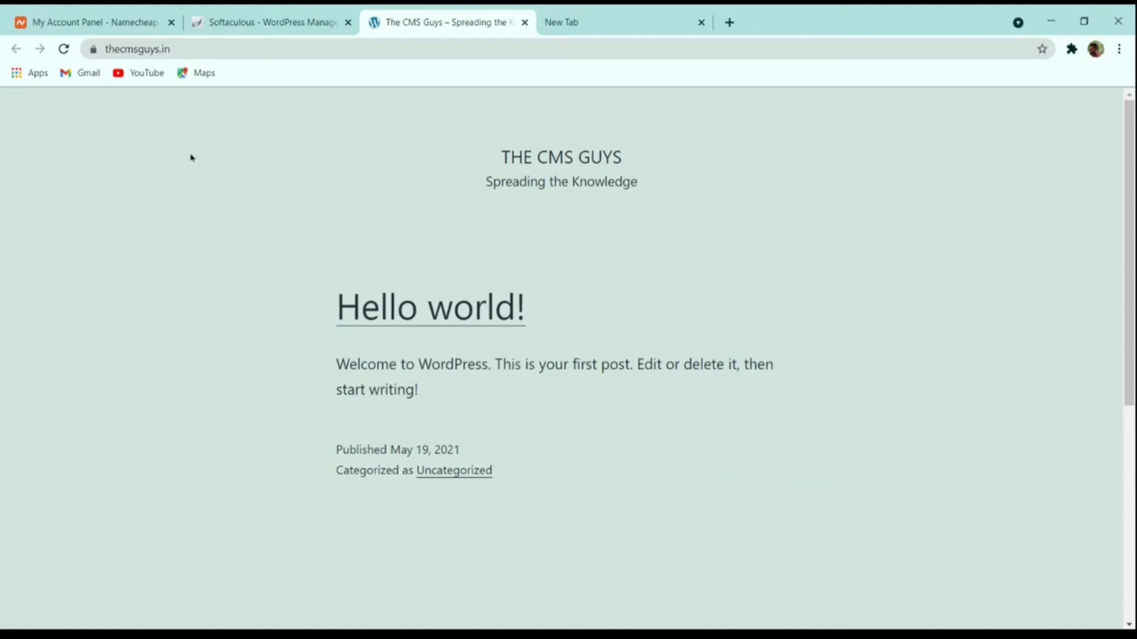
Append /wp-admin to the site address to load the admin login page.
left_click(218, 49)
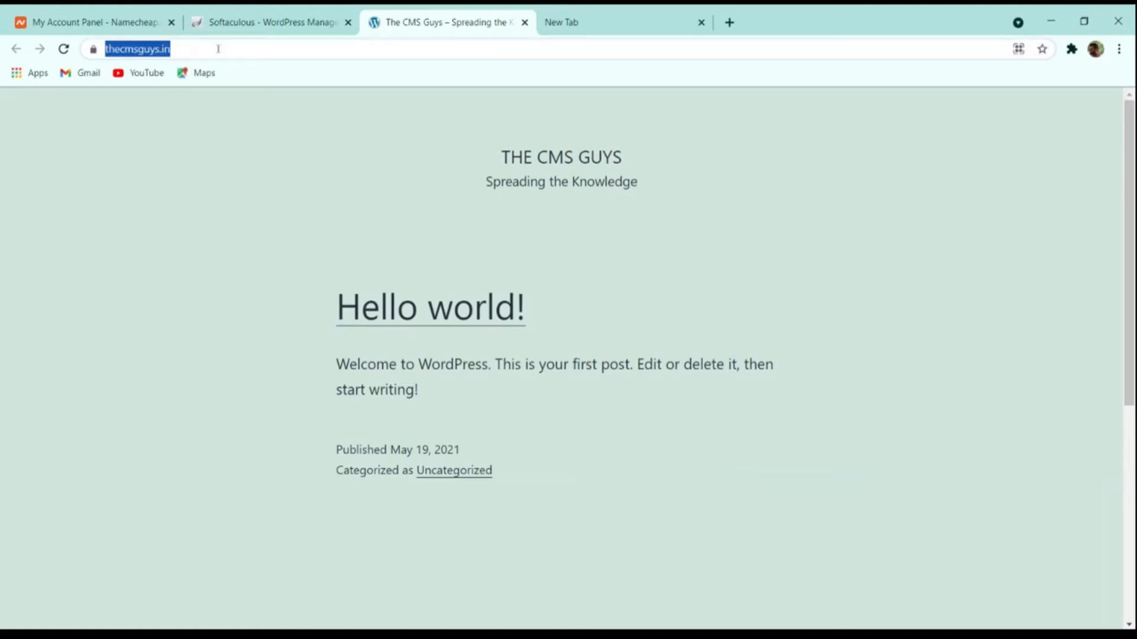
left_click(218, 48)
type("/w")
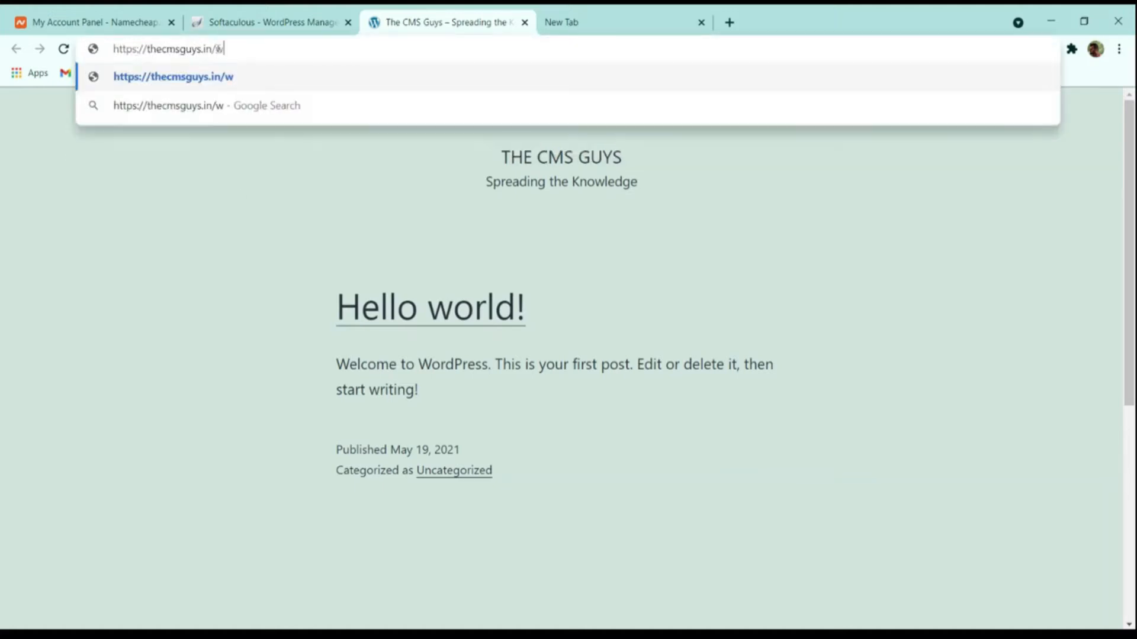
type("p-admin")
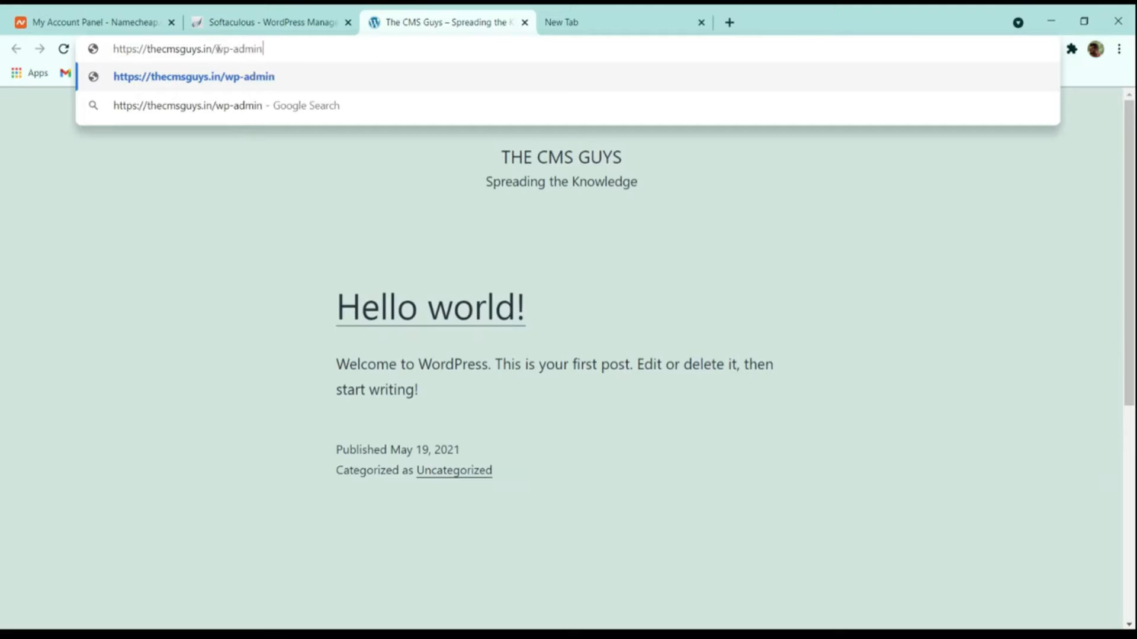
key("Return")
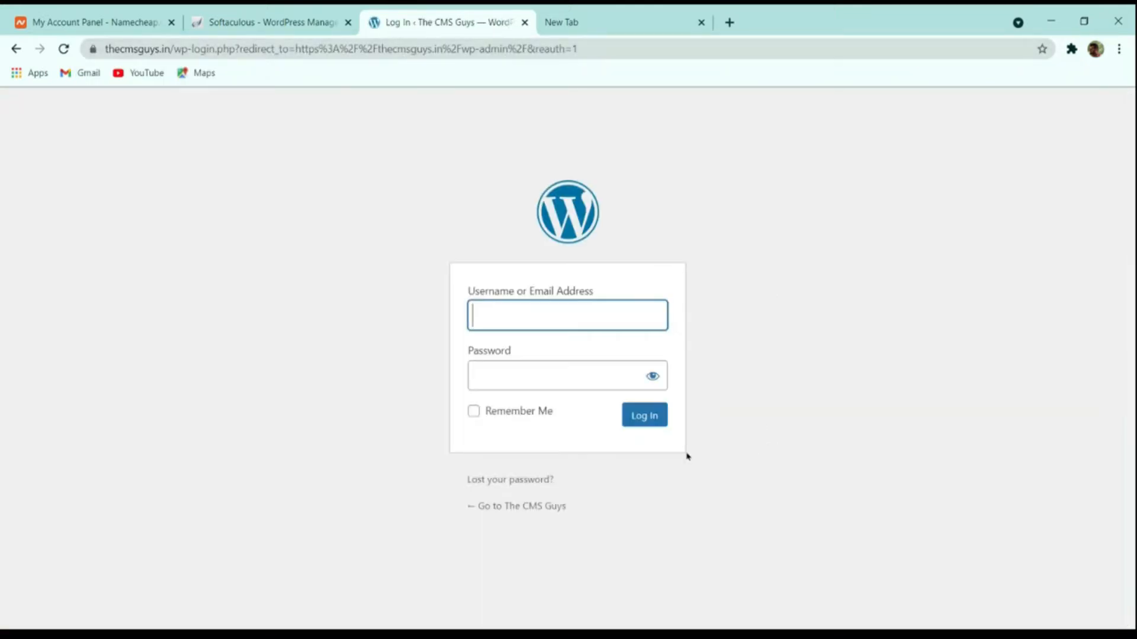
Reach the Dashboard through Softaculous's Administrative URL, then go to the Tools page.
left_click(263, 22)
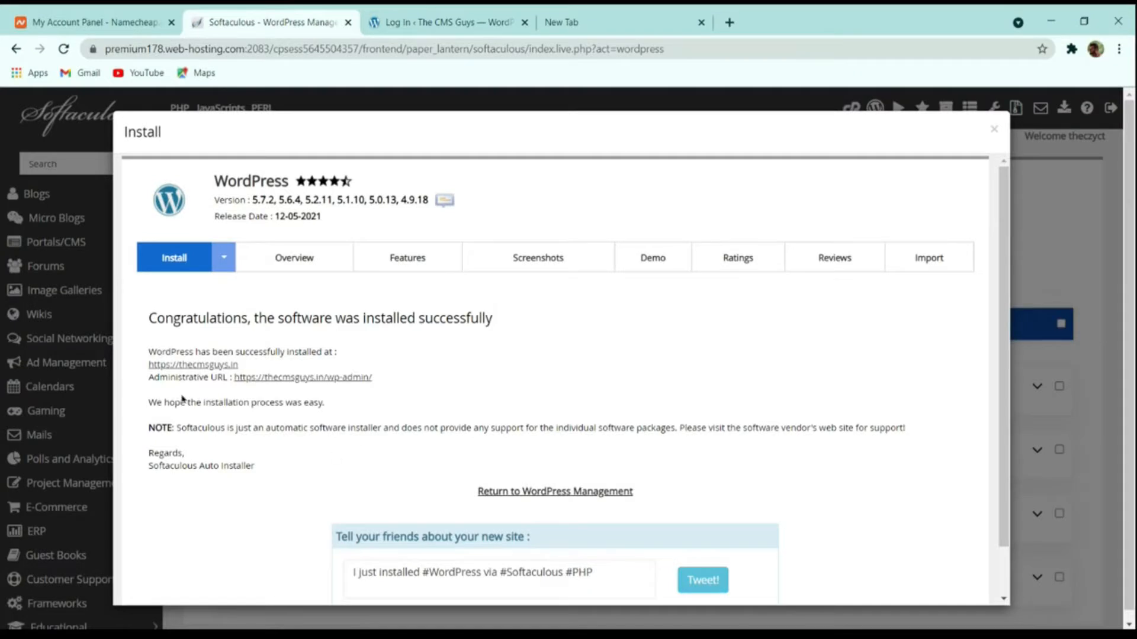
left_click(332, 378)
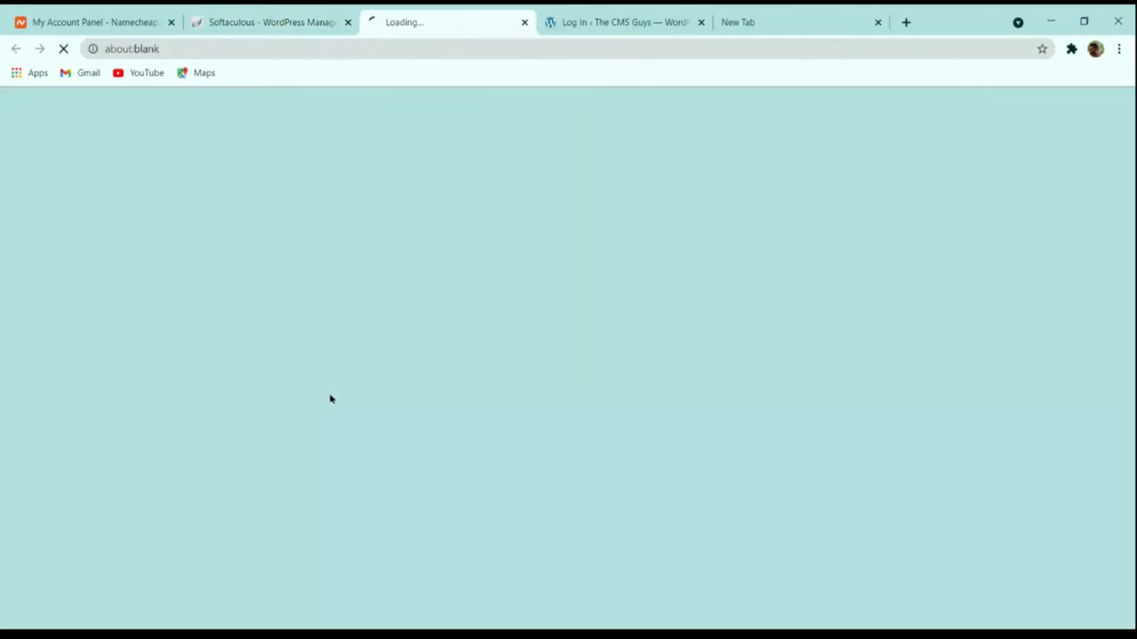
left_click(257, 18)
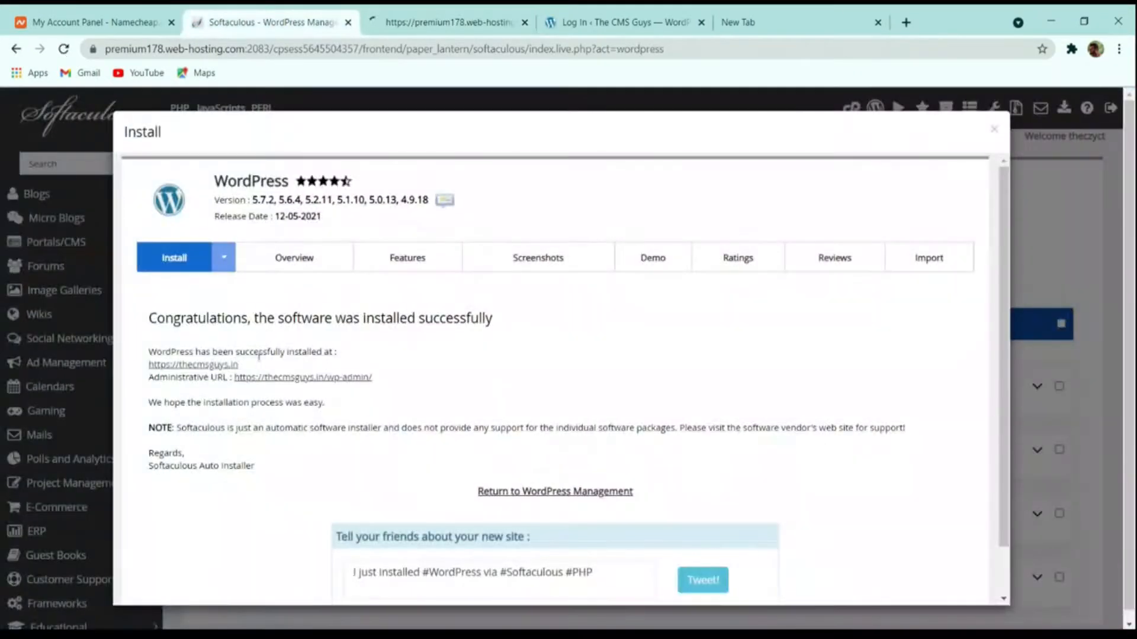
left_click(439, 19)
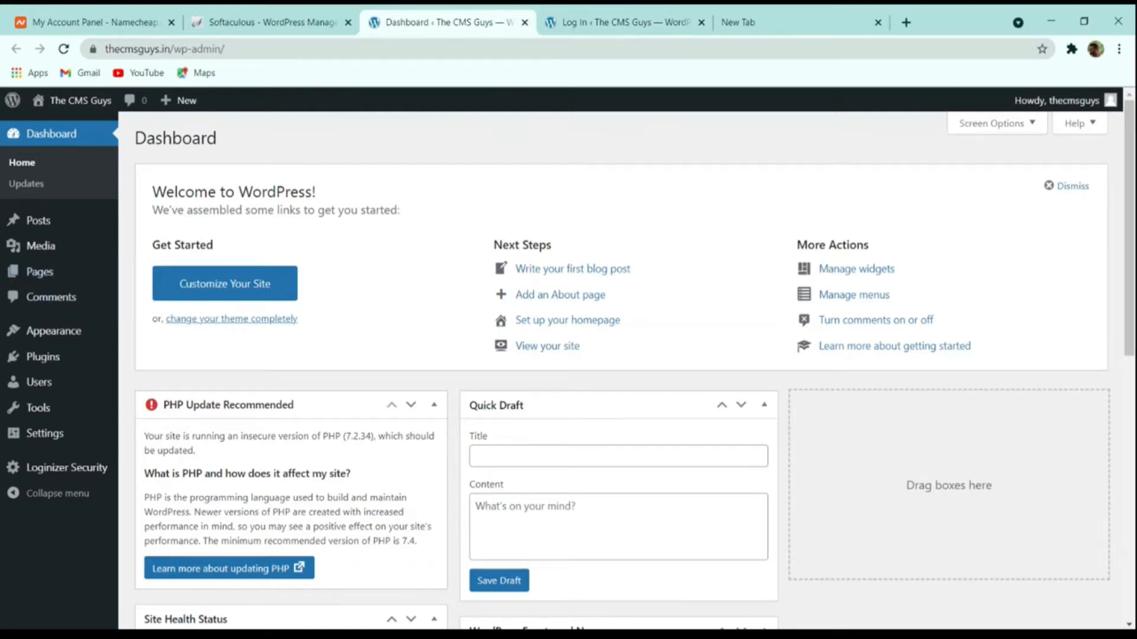
left_click(598, 22)
left_click(524, 22)
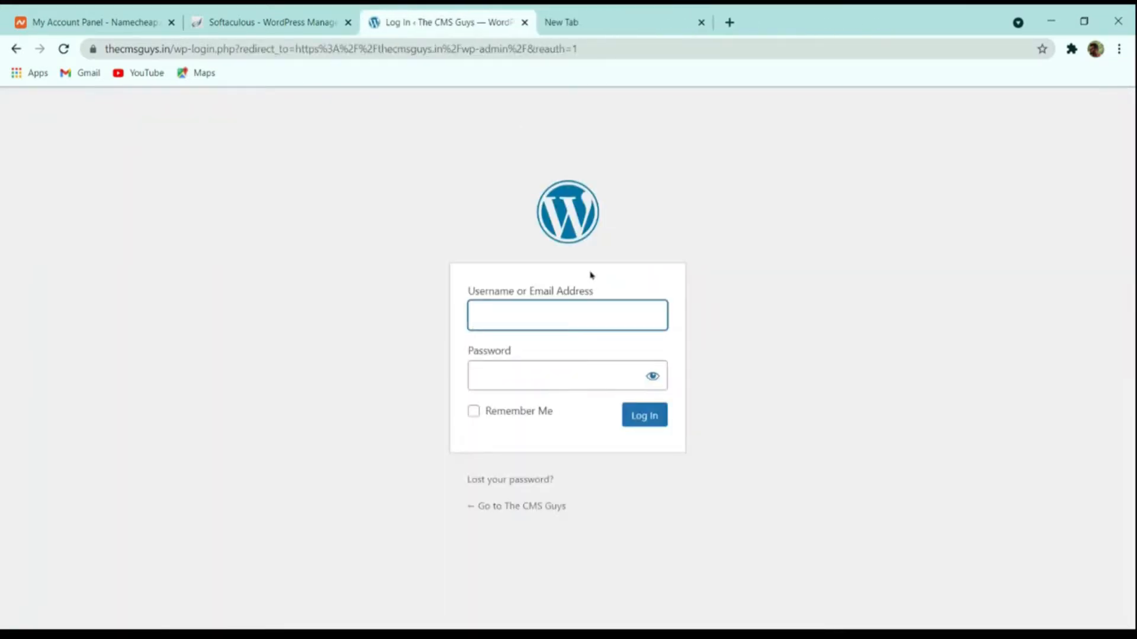
left_click(309, 22)
left_click(394, 25)
left_click(341, 22)
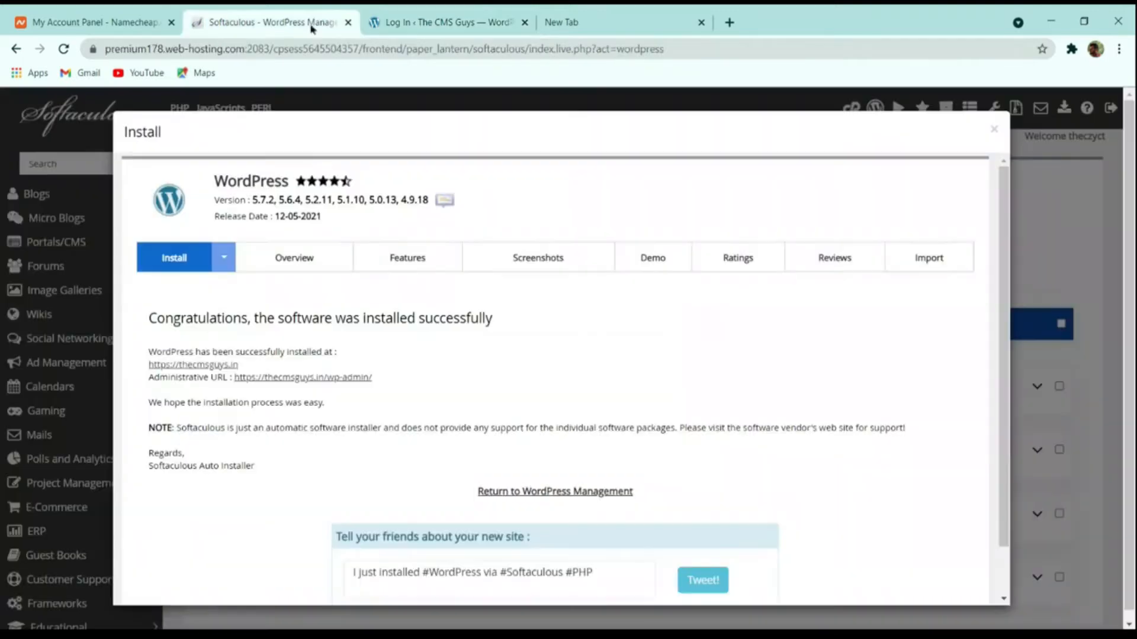
left_click(316, 377)
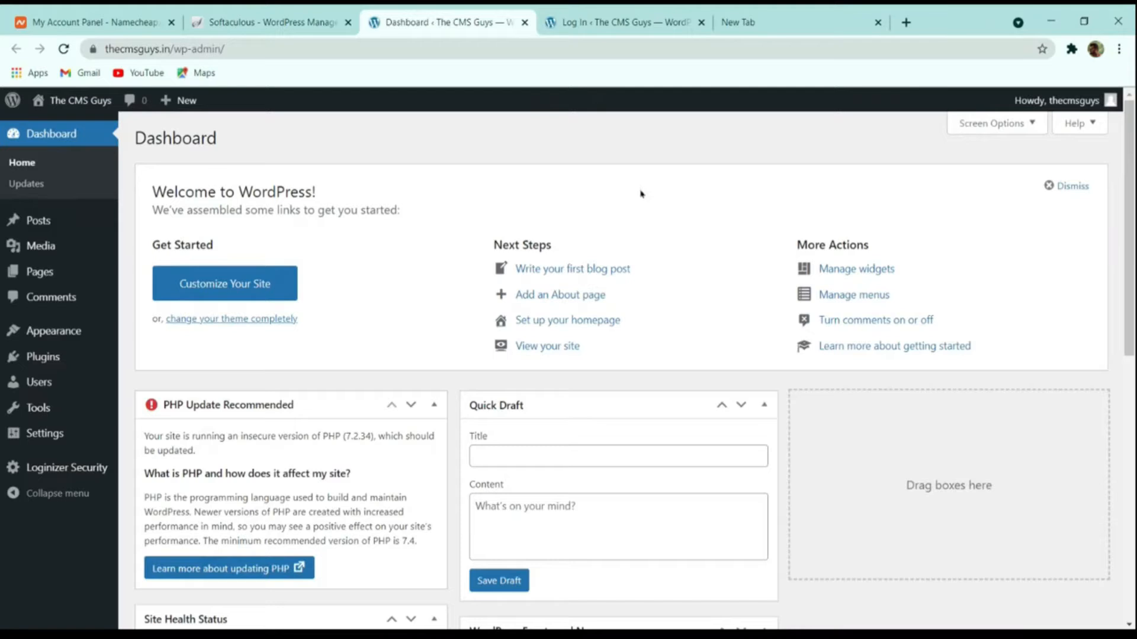
scroll(640, 194, "down", 8)
scroll(564, 246, "up", 8)
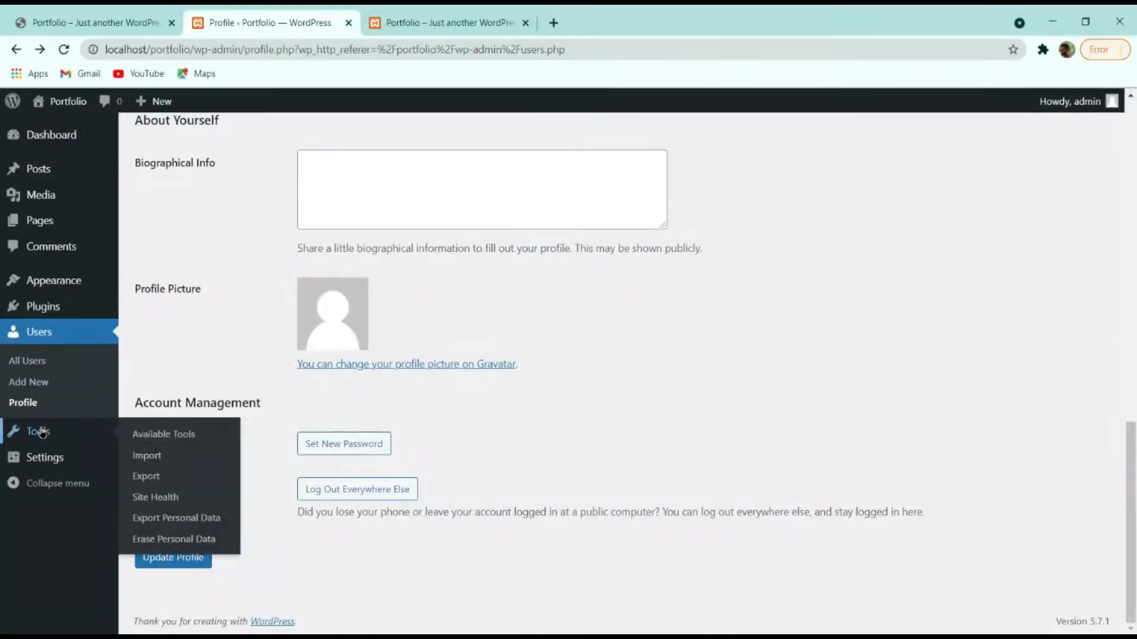
left_click(42, 432)
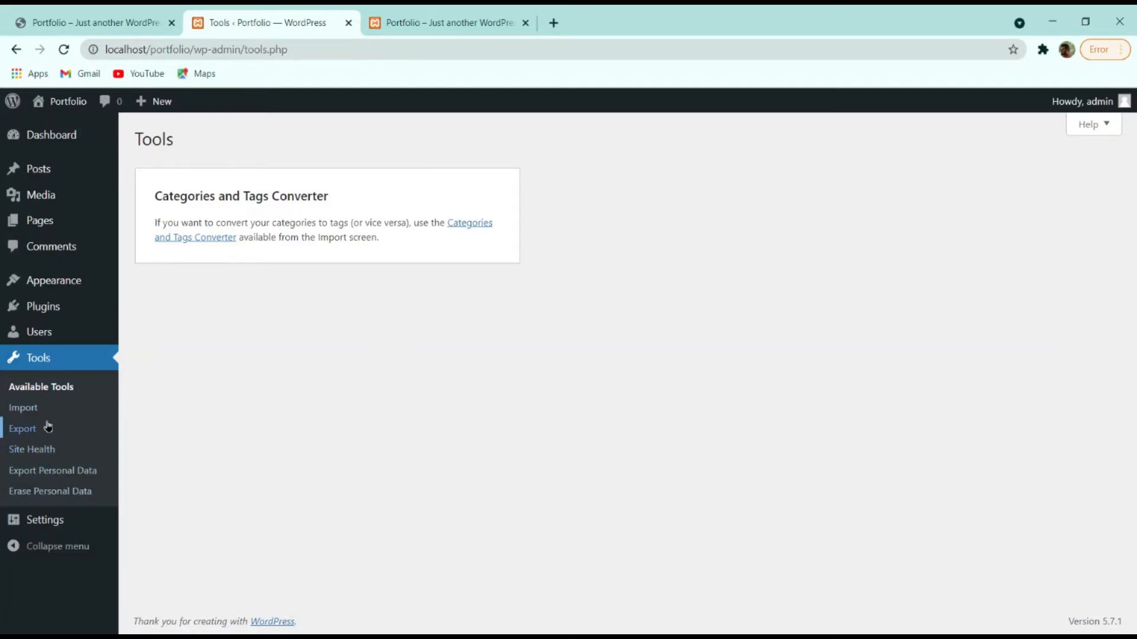
Browse Import, Site Health, Export and Erase Personal Data tools, ending on General Settings.
left_click(43, 416)
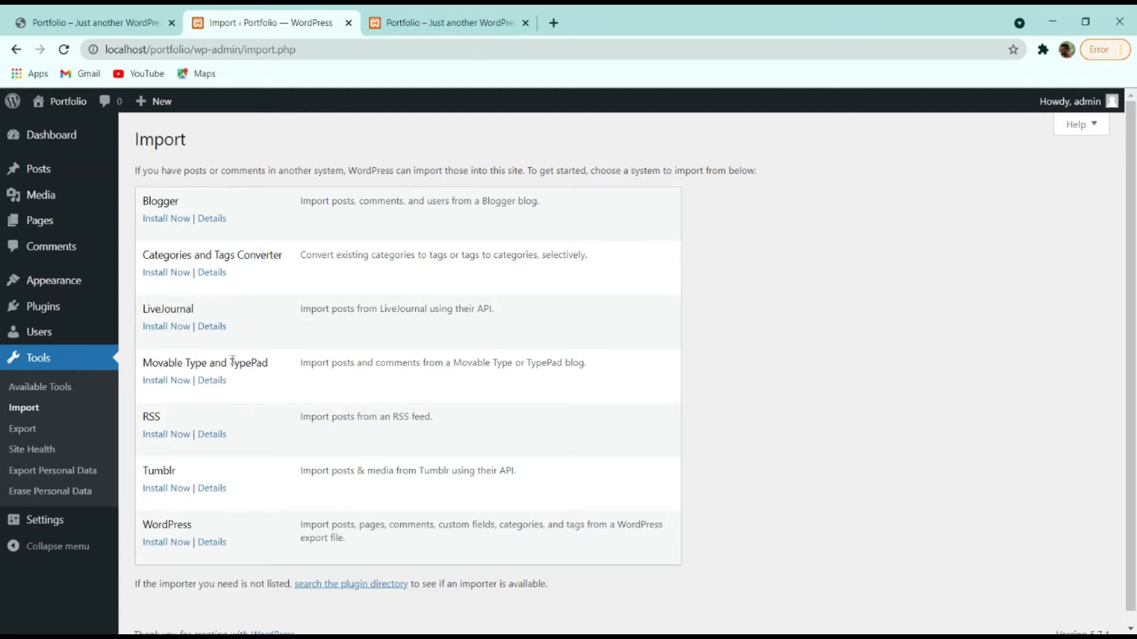
left_click(43, 455)
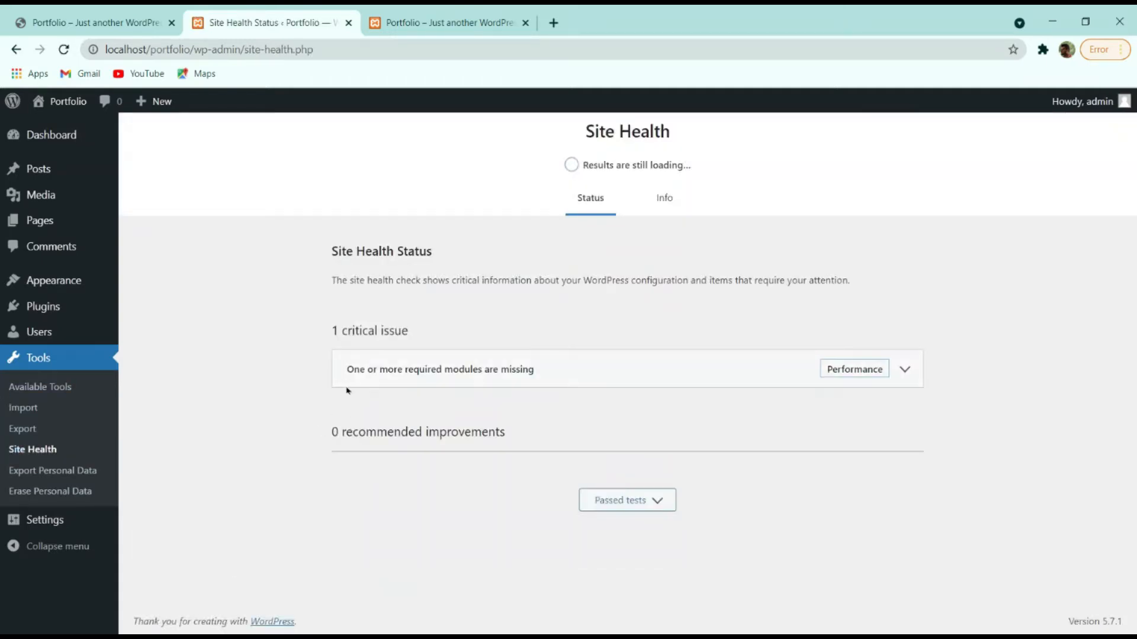
left_click(48, 471)
left_click(64, 492)
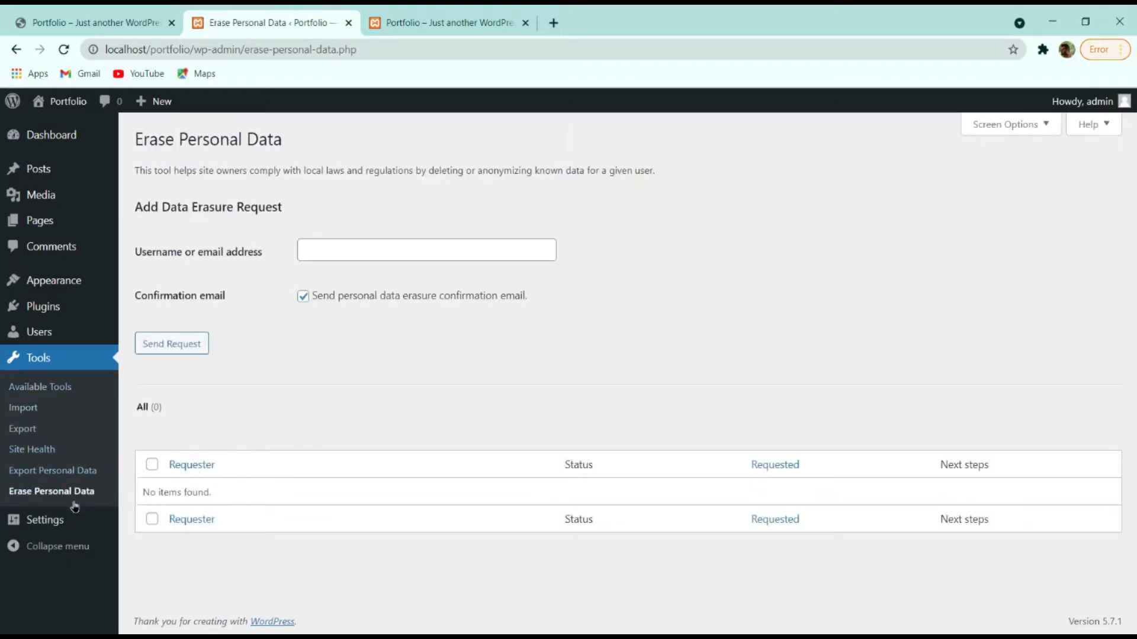
left_click(45, 474)
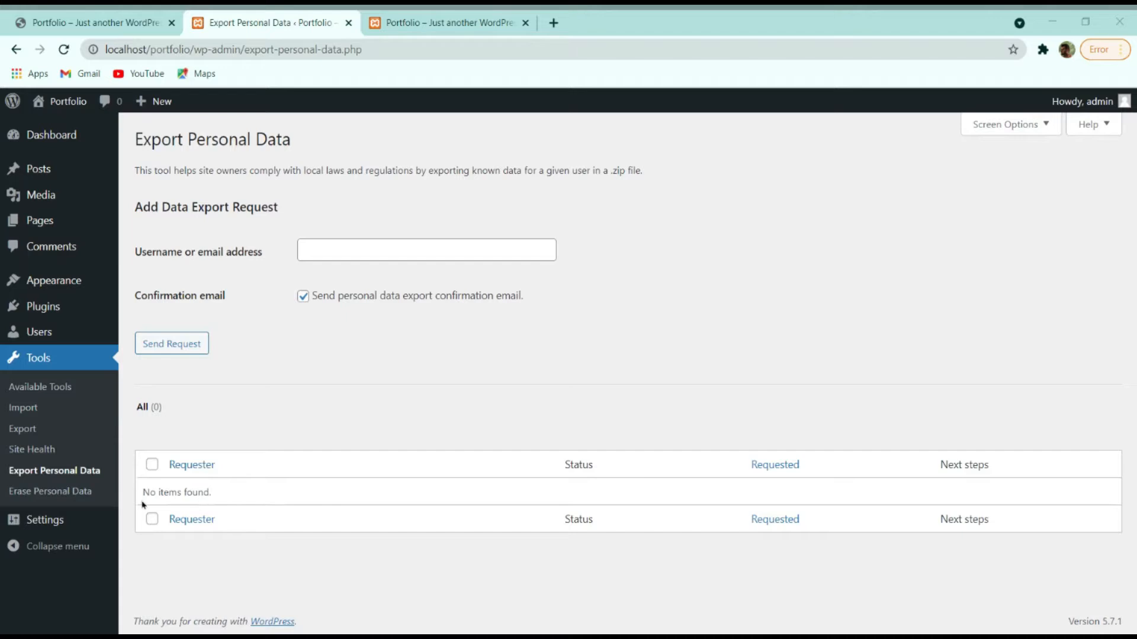
left_click(67, 525)
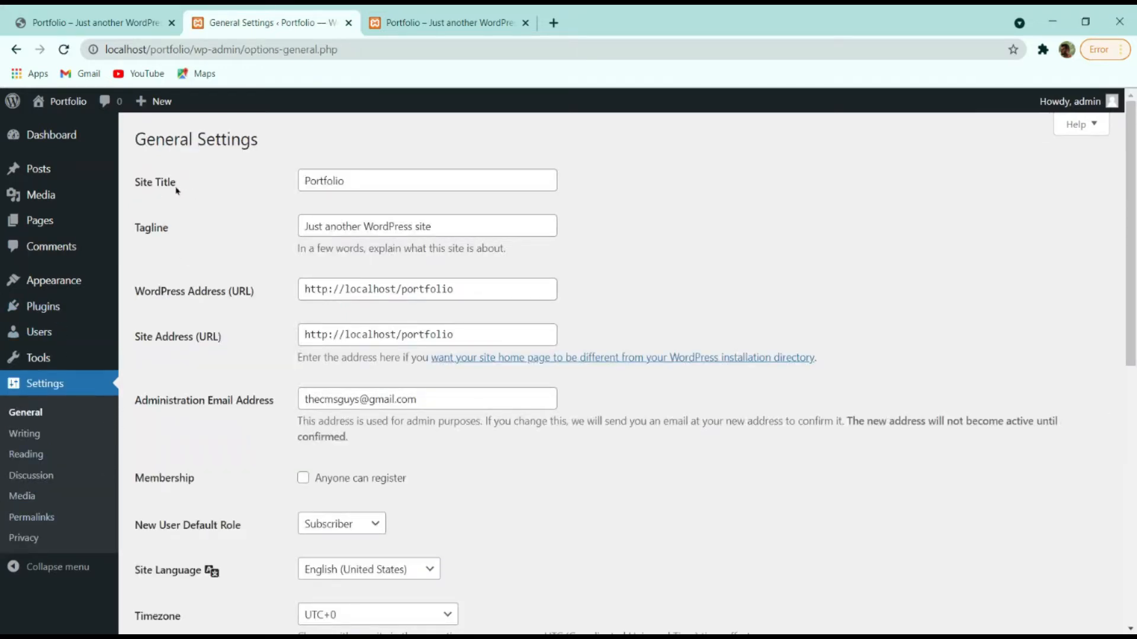
Replace the site tagline with 'By TheCMSGuys'.
left_click(325, 181)
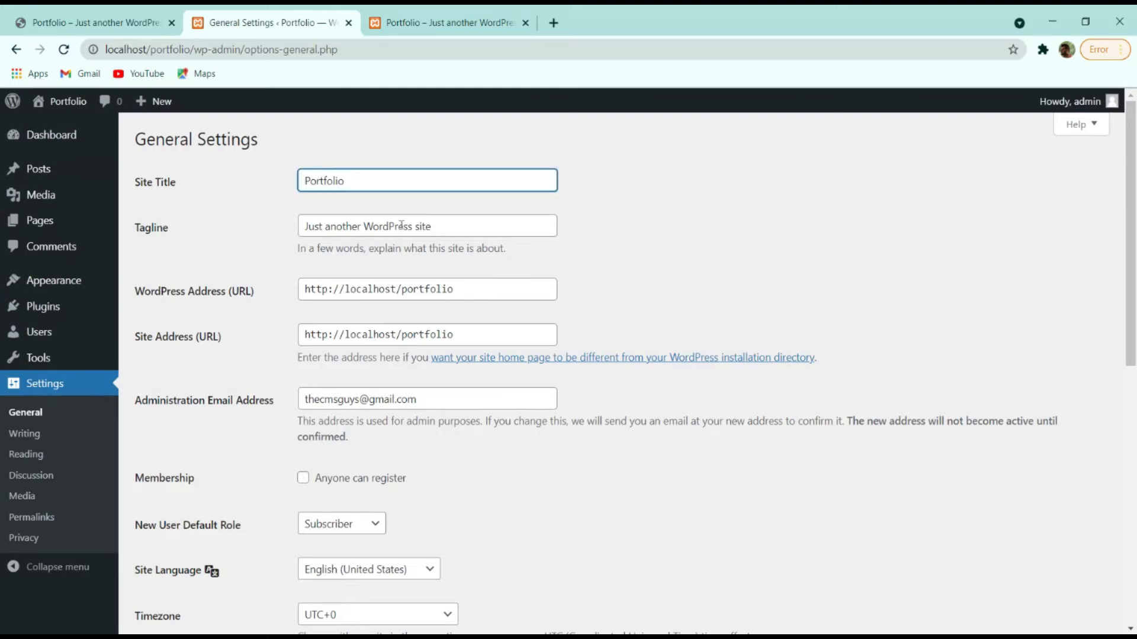
left_click(420, 27)
left_click(279, 19)
left_click_drag(299, 225, 586, 239)
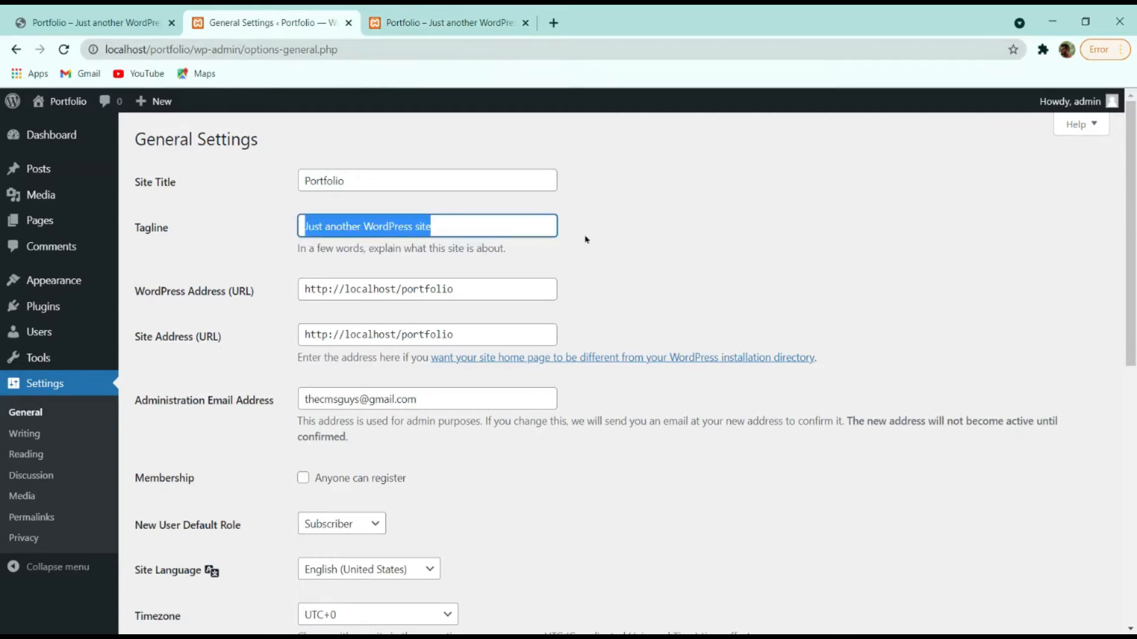
type("By TheCm")
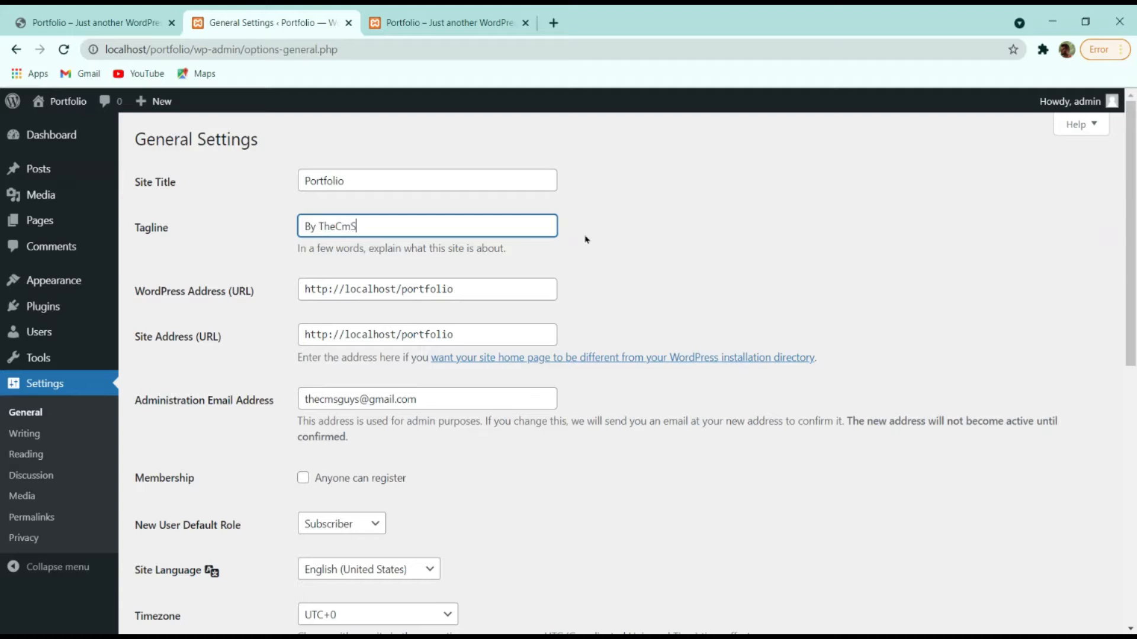
type("S Guys")
Let anyone register, and try date and time formats, keeping May 7, 2021 and 7:57 pm.
scroll(386, 403, "down", 4)
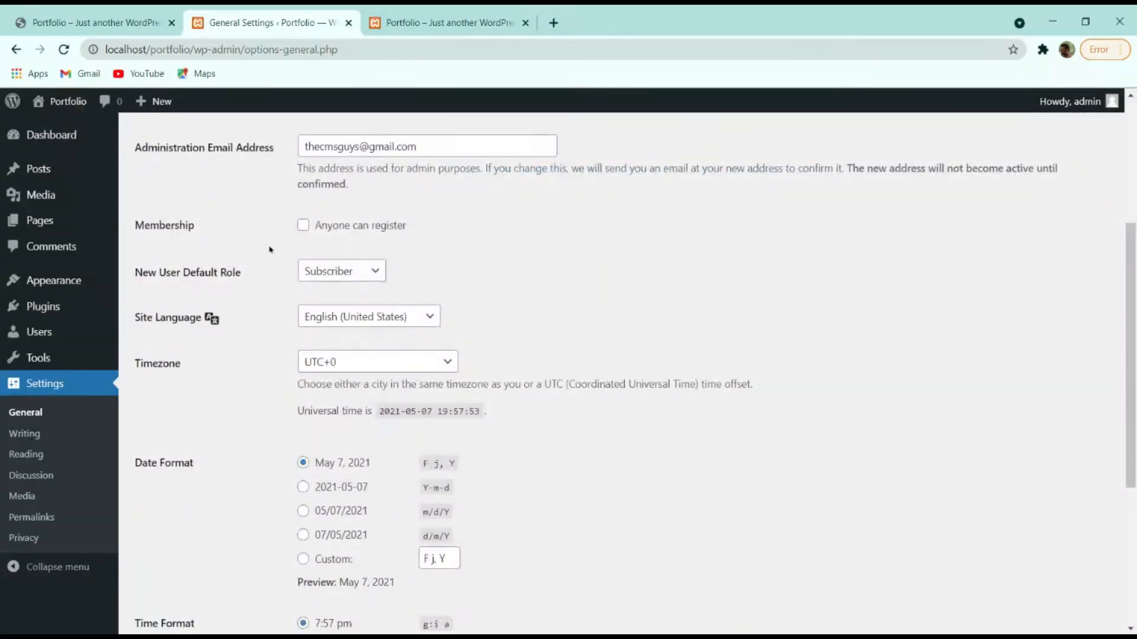
left_click(303, 226)
scroll(261, 351, "down", 4)
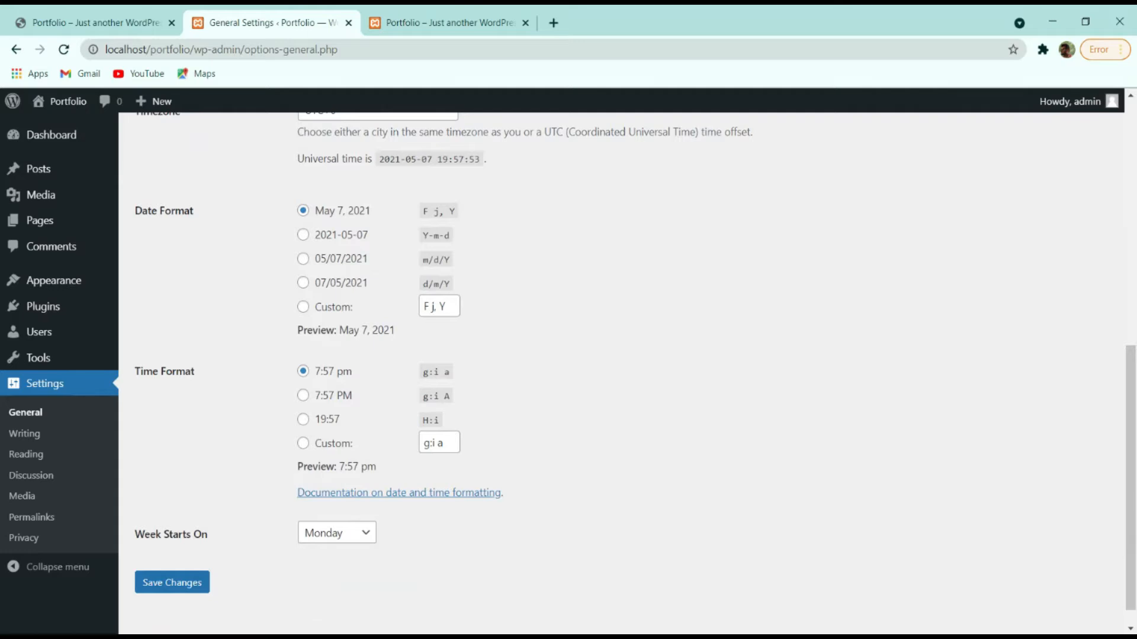
left_click(333, 236)
left_click(352, 264)
left_click(354, 214)
left_click(351, 238)
left_click(352, 259)
left_click(352, 285)
left_click(351, 307)
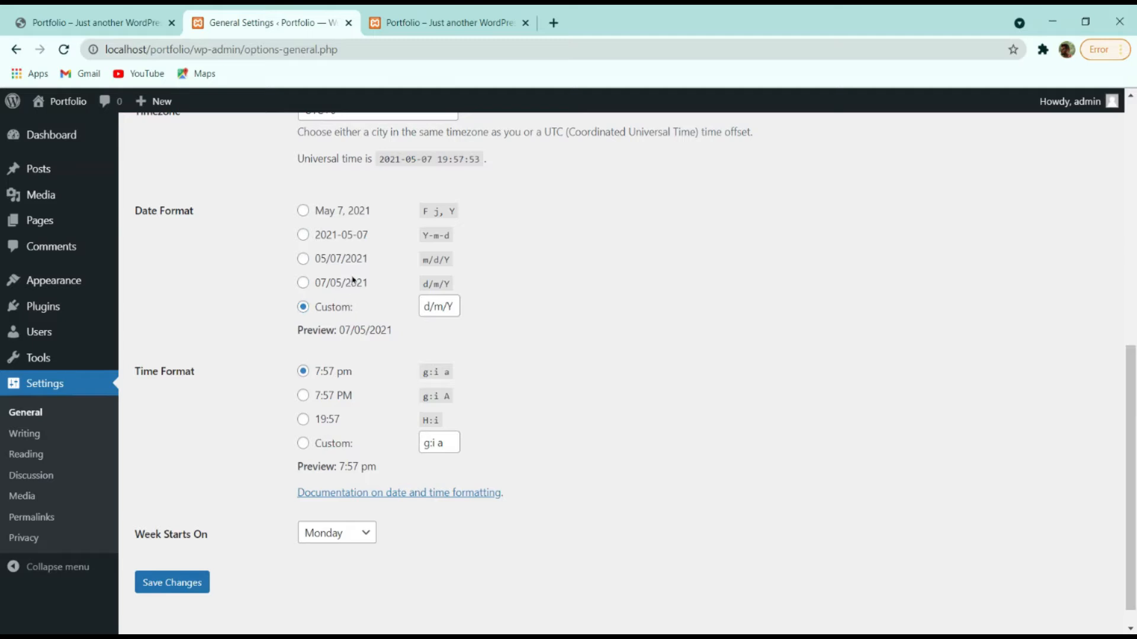
left_click(363, 218)
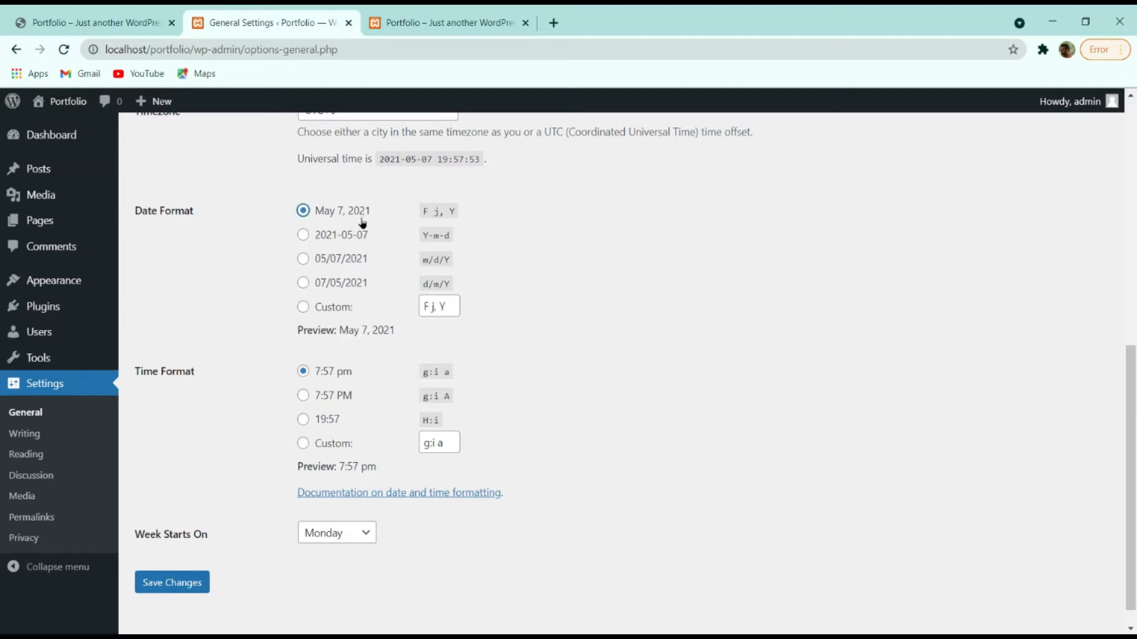
left_click(342, 306)
left_click(341, 259)
left_click(348, 235)
left_click(352, 212)
left_click(308, 396)
left_click(298, 373)
Save the settings and confirm the tagline shows on the reloaded front page.
left_click(157, 581)
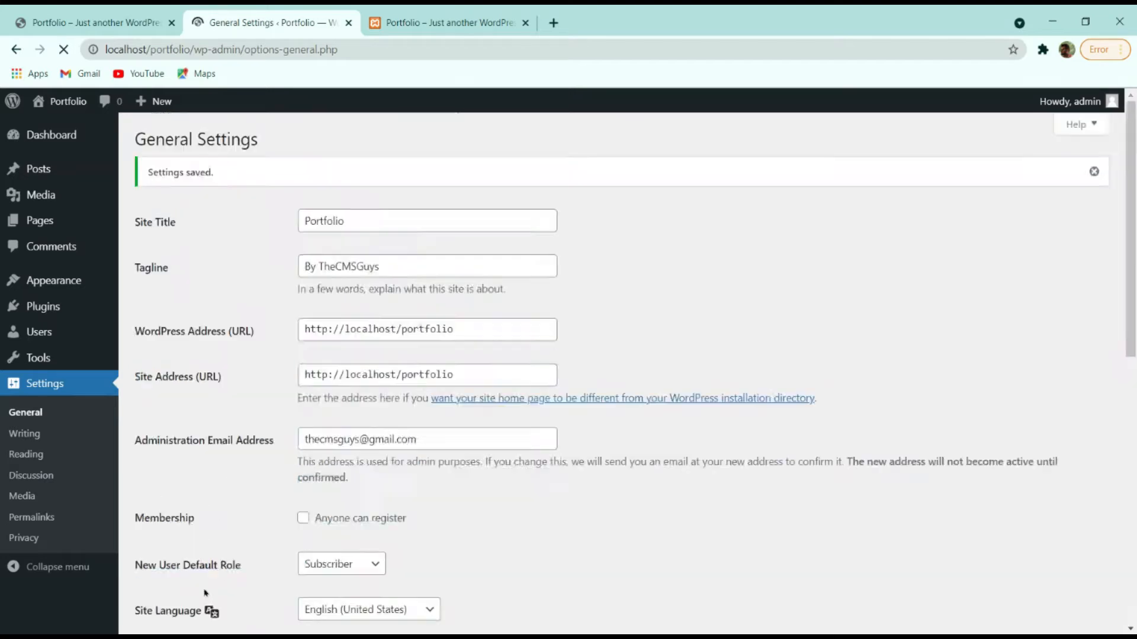
left_click(416, 25)
left_click(64, 49)
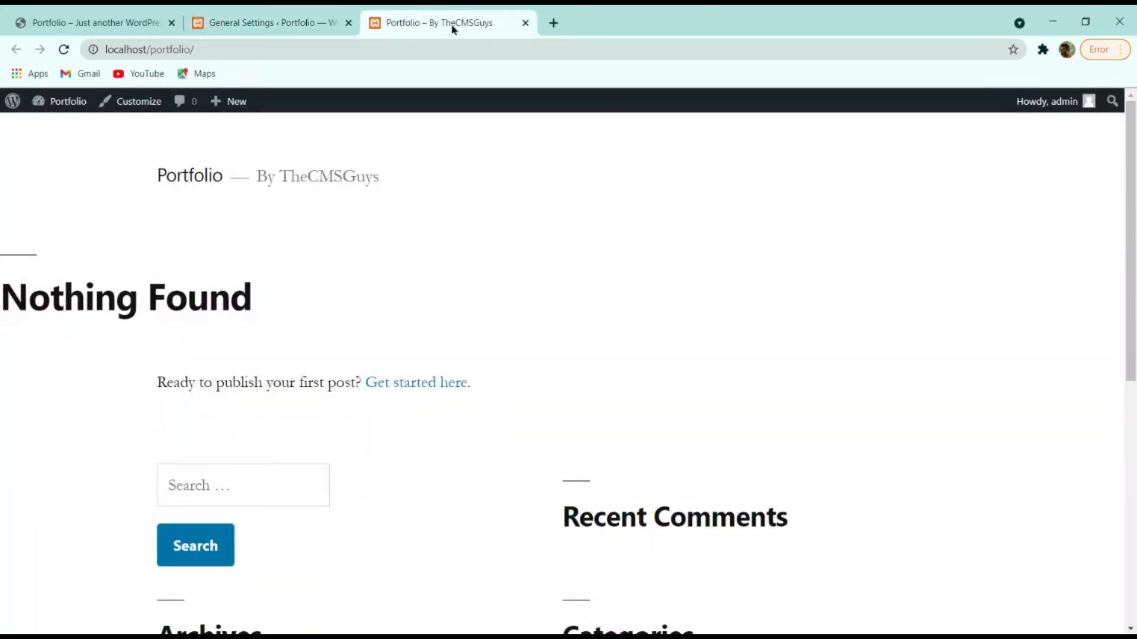
left_click(289, 20)
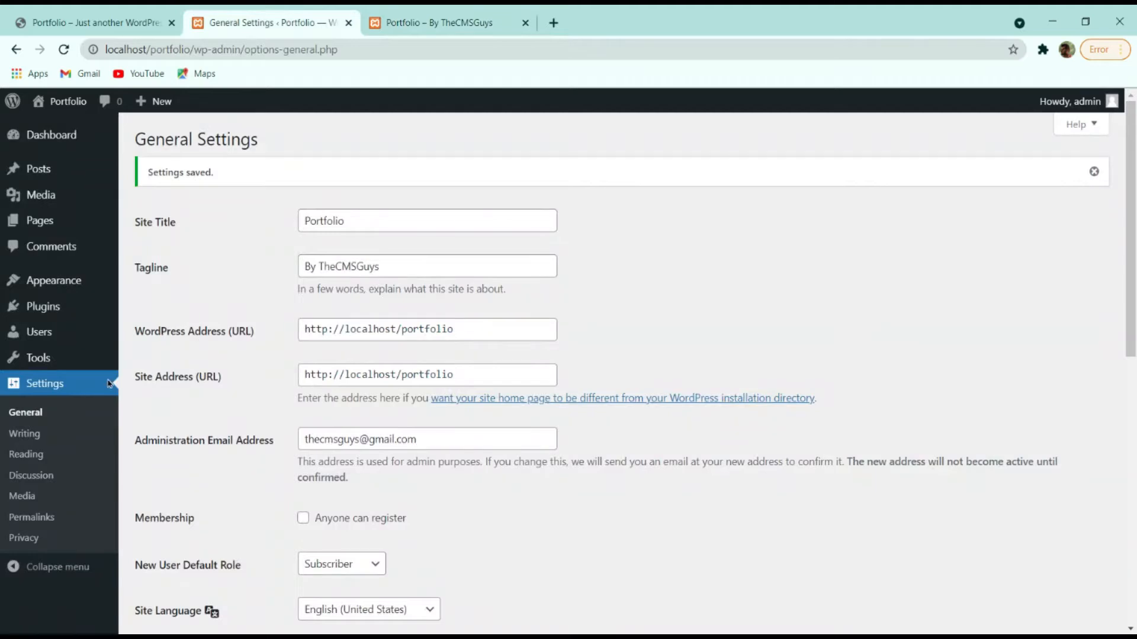
Look at Writing settings, then open Reading settings and highlight 'Your homepage displays'.
left_click(27, 436)
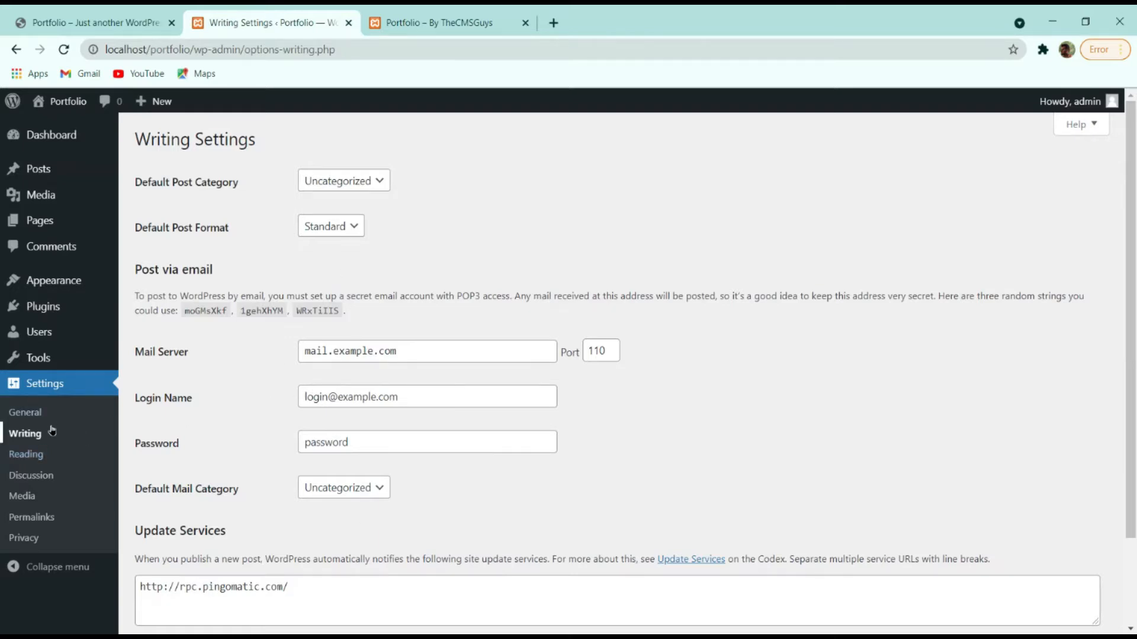
left_click(41, 460)
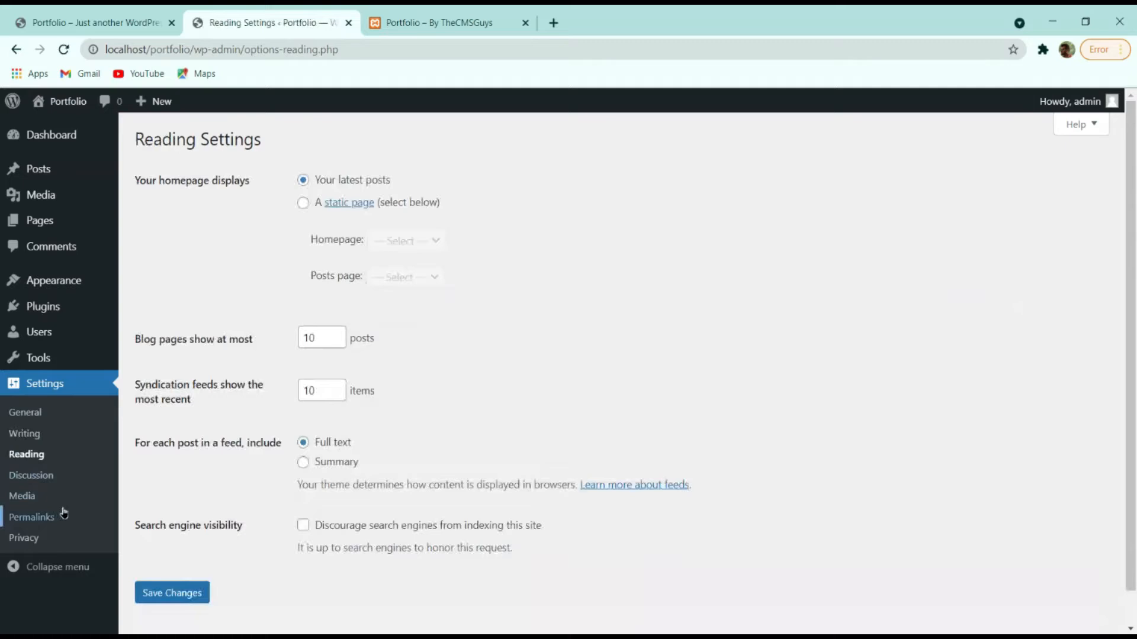
left_click_drag(139, 181, 245, 185)
left_click(174, 176)
mouse_move(52, 219)
Open the Home page in the block editor from a new Pages tab.
left_click(37, 223, "ctrl")
left_click_drag(573, 24, 456, 20)
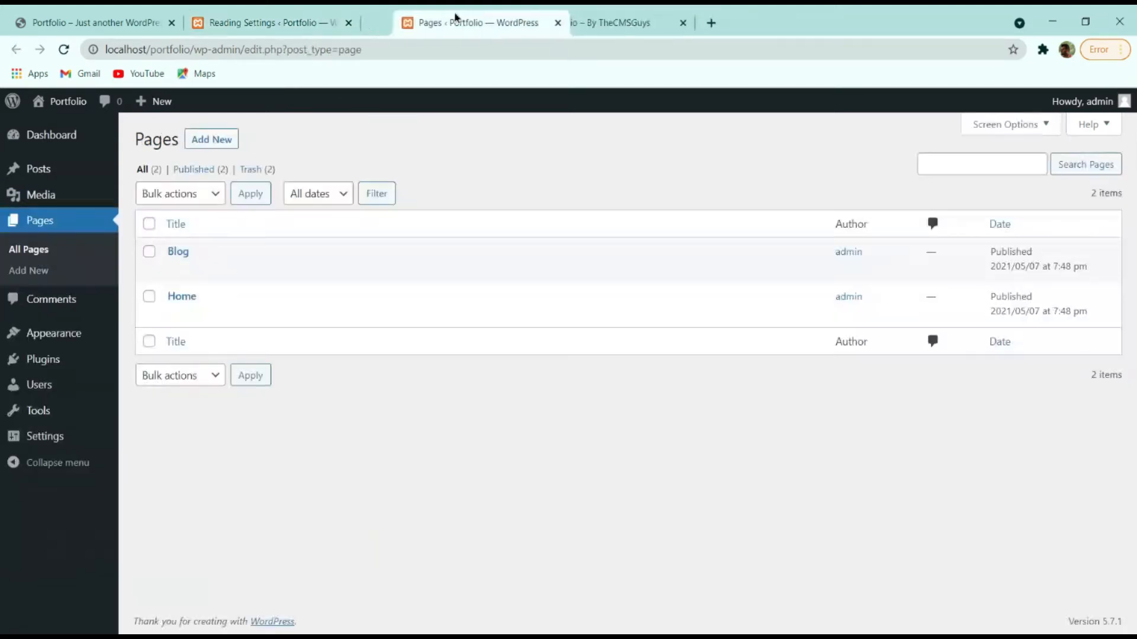
left_click(176, 315)
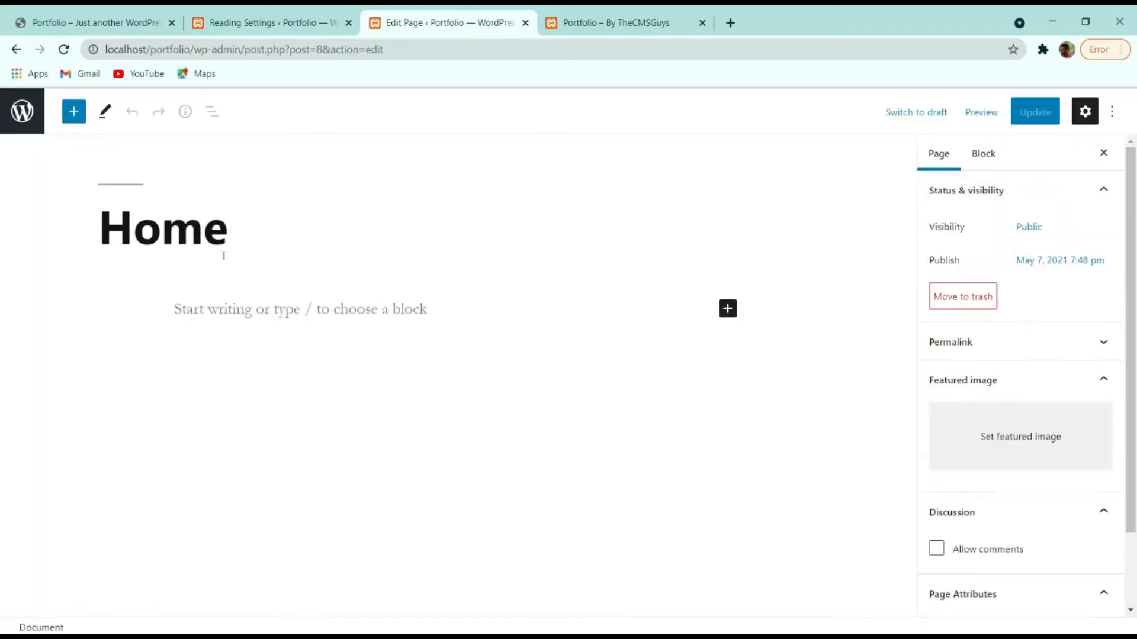
scroll(943, 304, "down", 1)
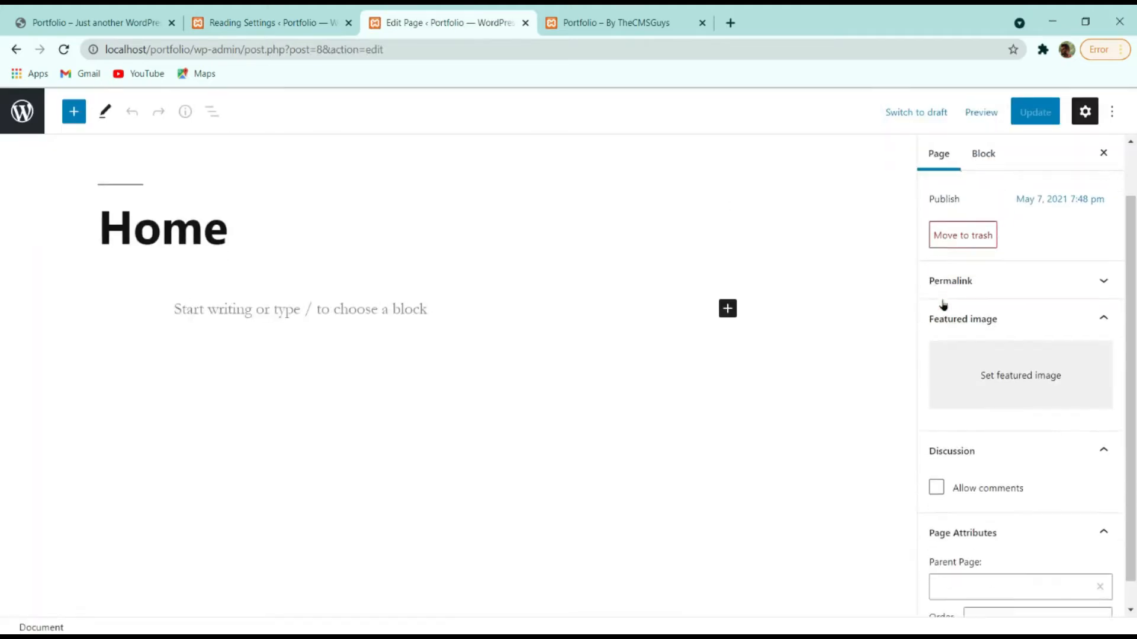
scroll(943, 304, "down", 1)
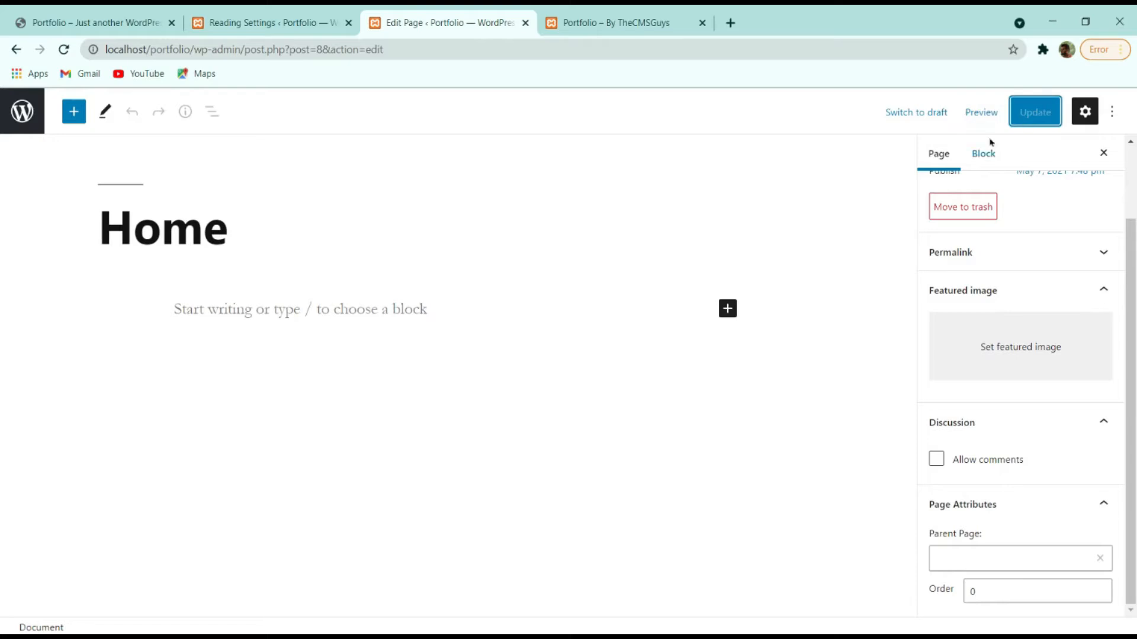
scroll(990, 148, "up", 2)
left_click(1099, 188)
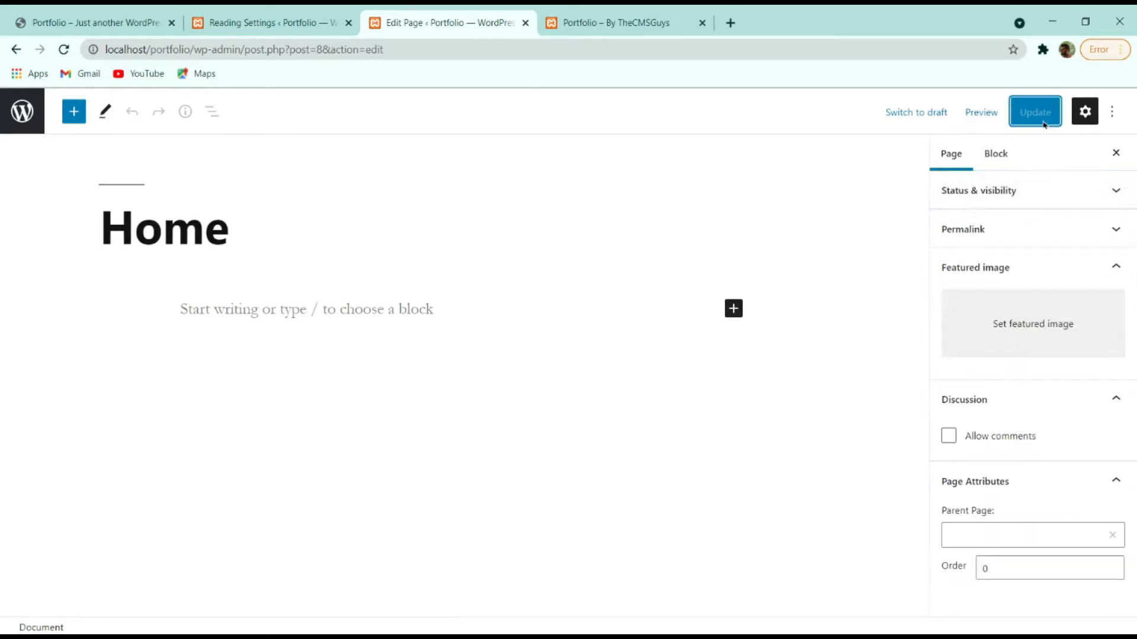
Type HELLO WORLD into the Home page body, update it, and view the page.
left_click(491, 369)
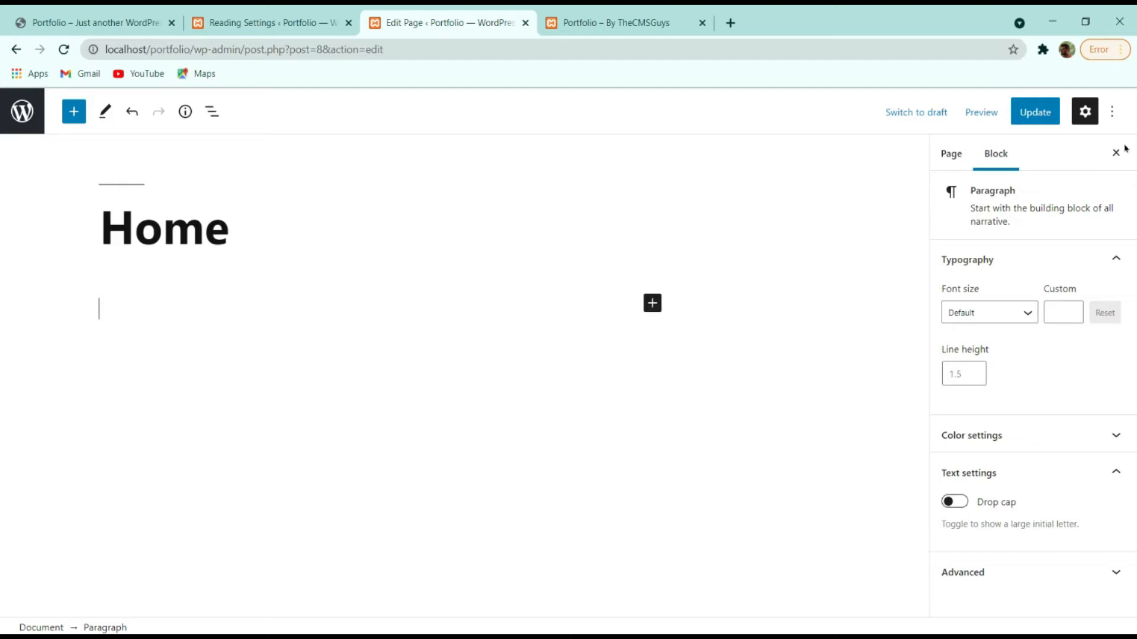
type("HE")
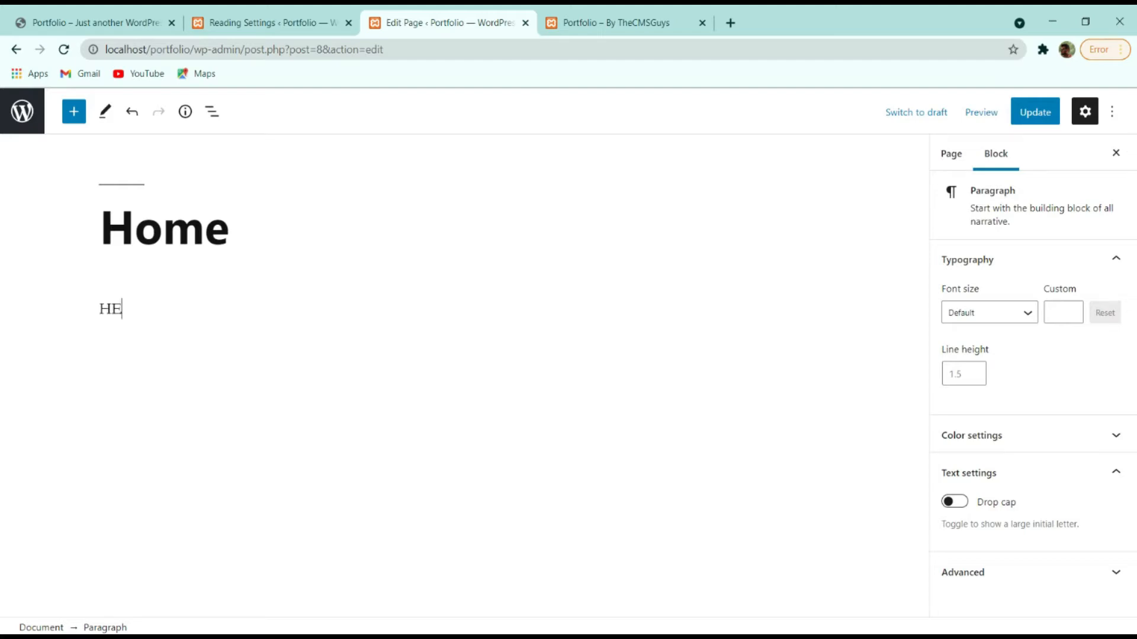
type("LLO WORLD")
left_click(1035, 112)
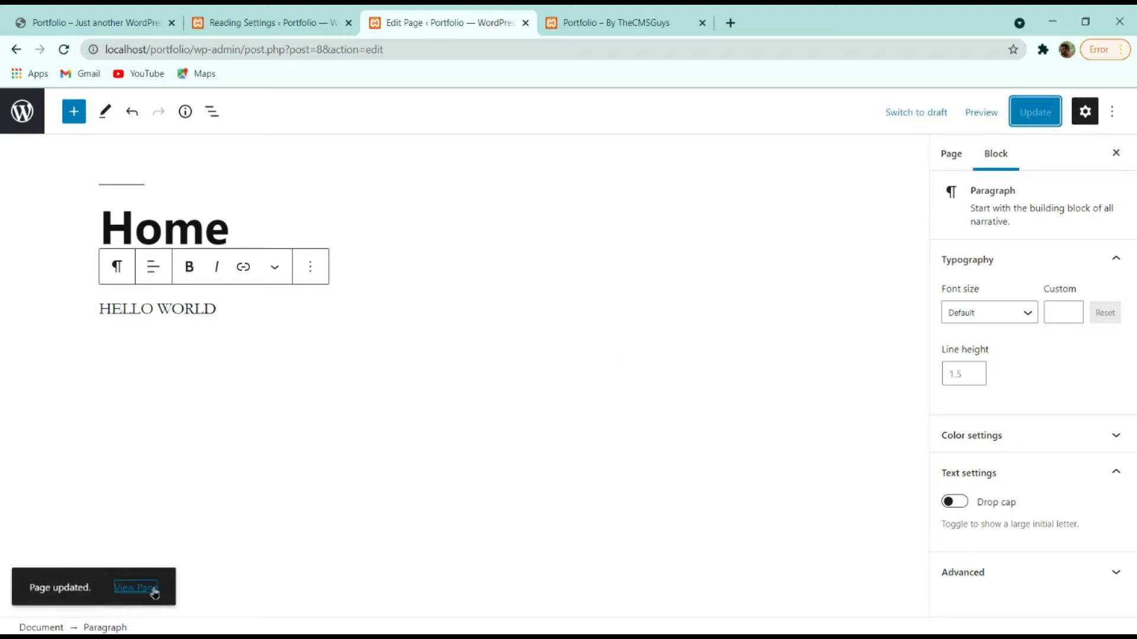
left_click(147, 589)
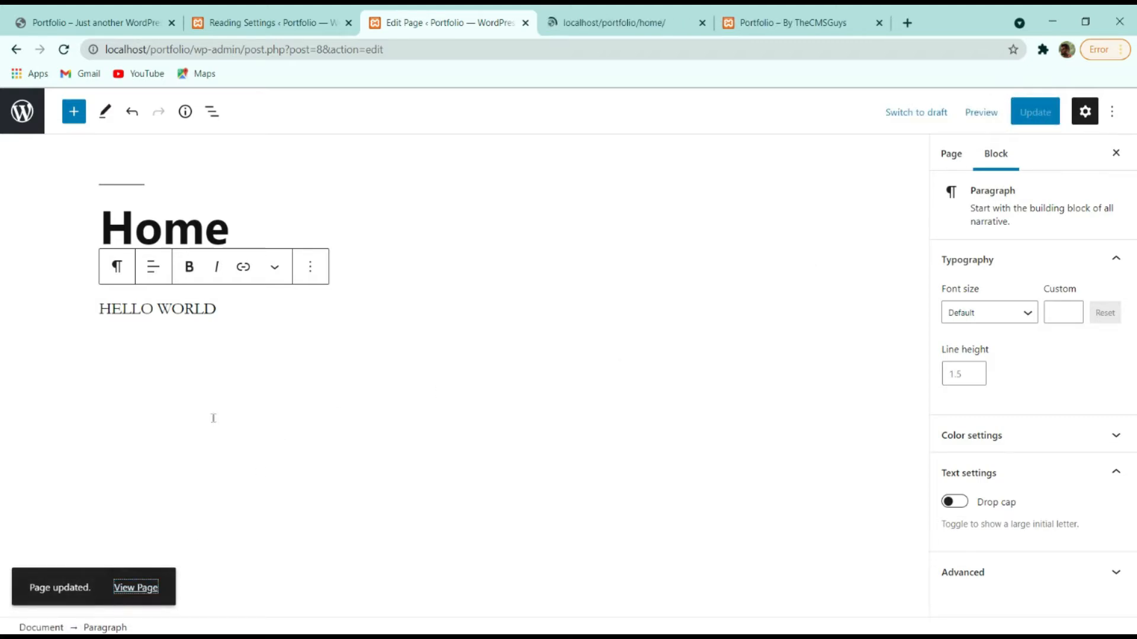
Compare the published Home page against the finished demo portfolio site, then return to Reading Settings.
left_click(589, 21)
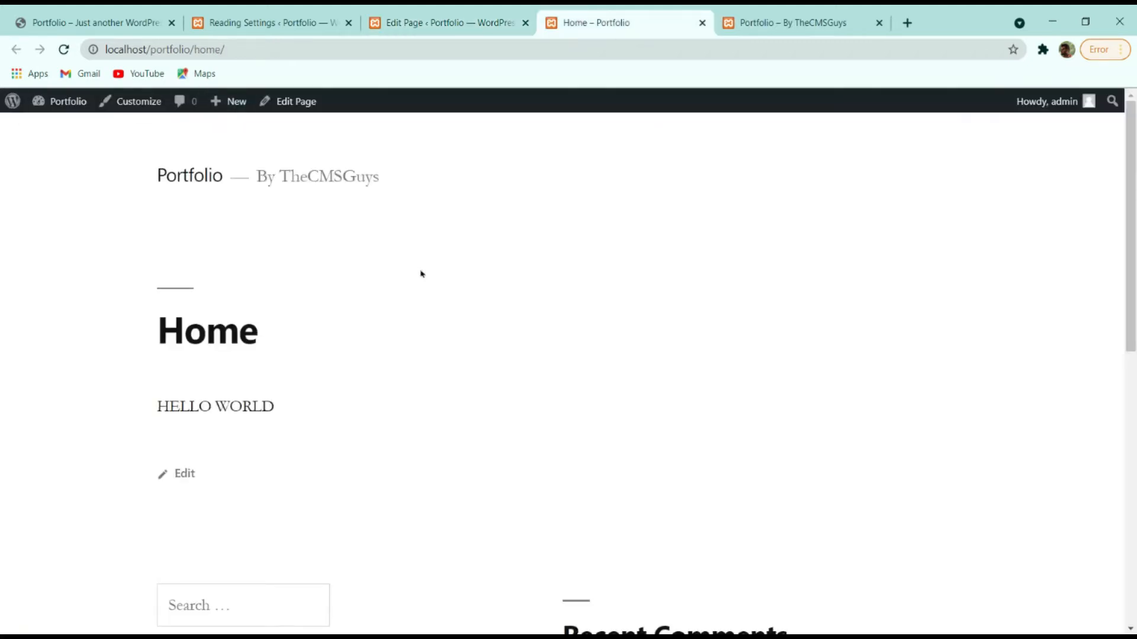
scroll(883, 401, "down", 4)
scroll(882, 401, "up", 4)
left_click(123, 23)
scroll(269, 207, "down", 15)
scroll(264, 188, "up", 15)
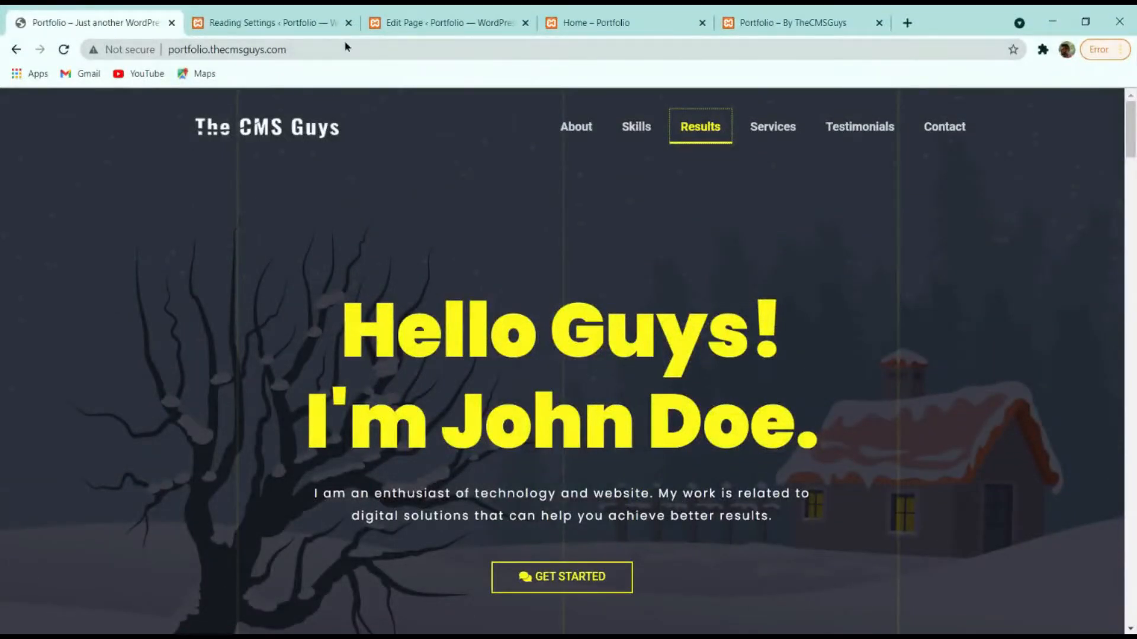
left_click(647, 24)
left_click(424, 19)
left_click(287, 19)
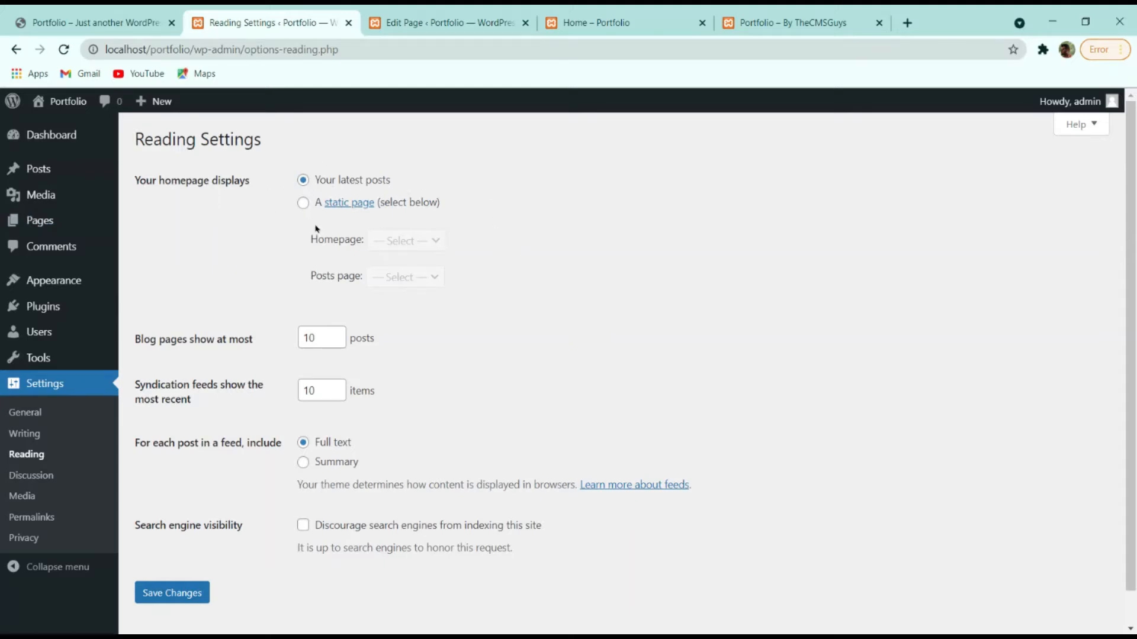
Choose A static page with Home as homepage, Blog as posts page, feeds as Summary, and save.
left_click(303, 204)
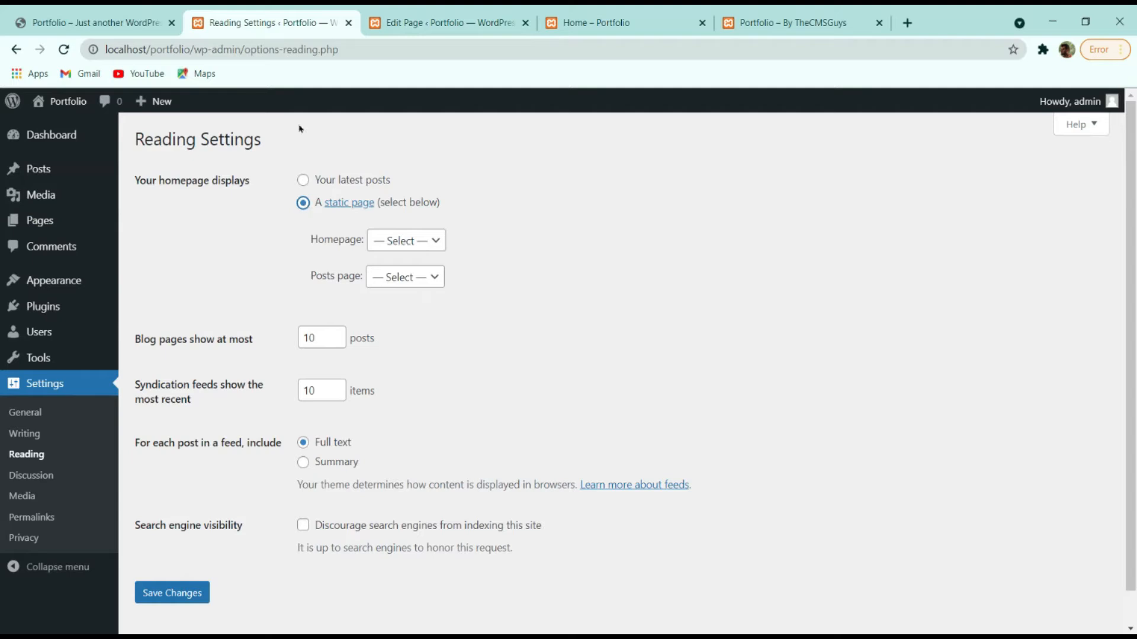
left_click(410, 242)
left_click(407, 284)
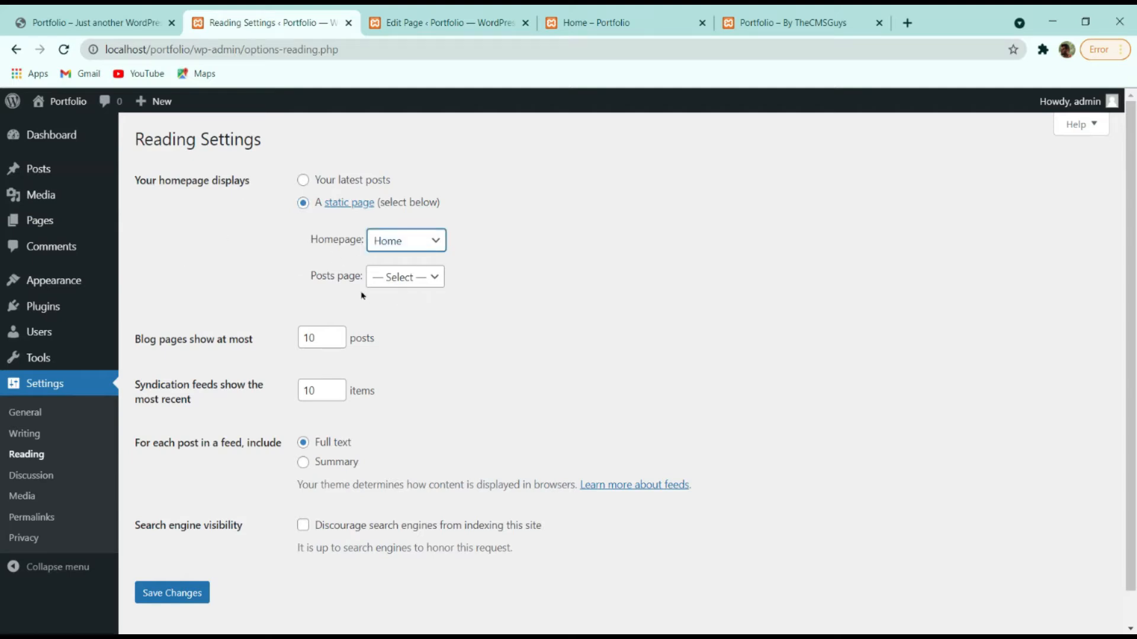
left_click(411, 280)
left_click(413, 294)
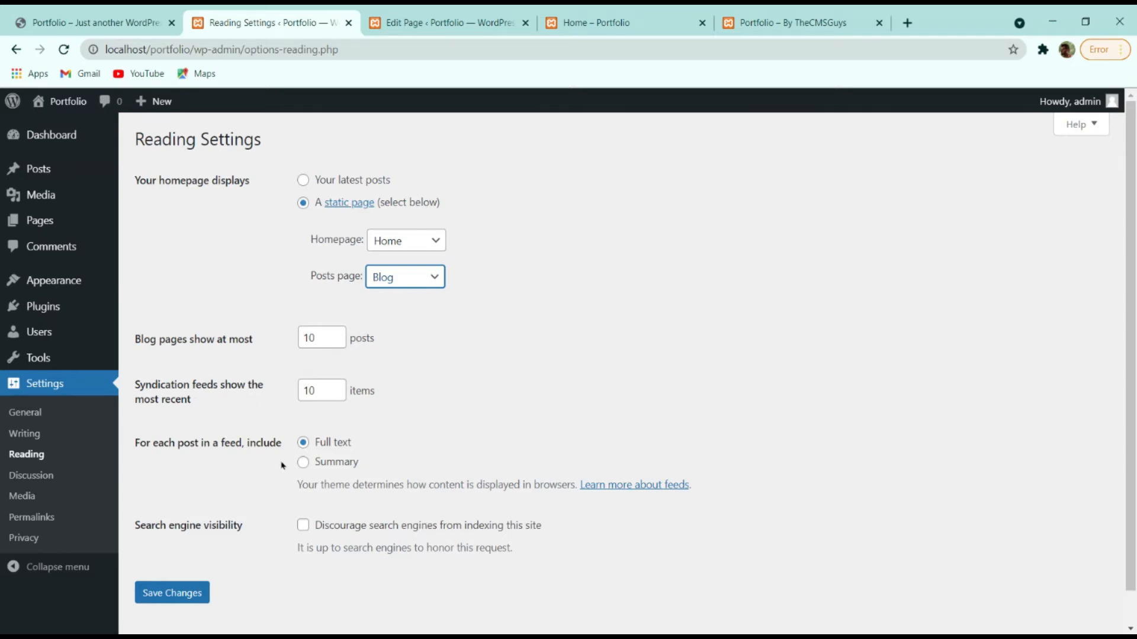
left_click(319, 462)
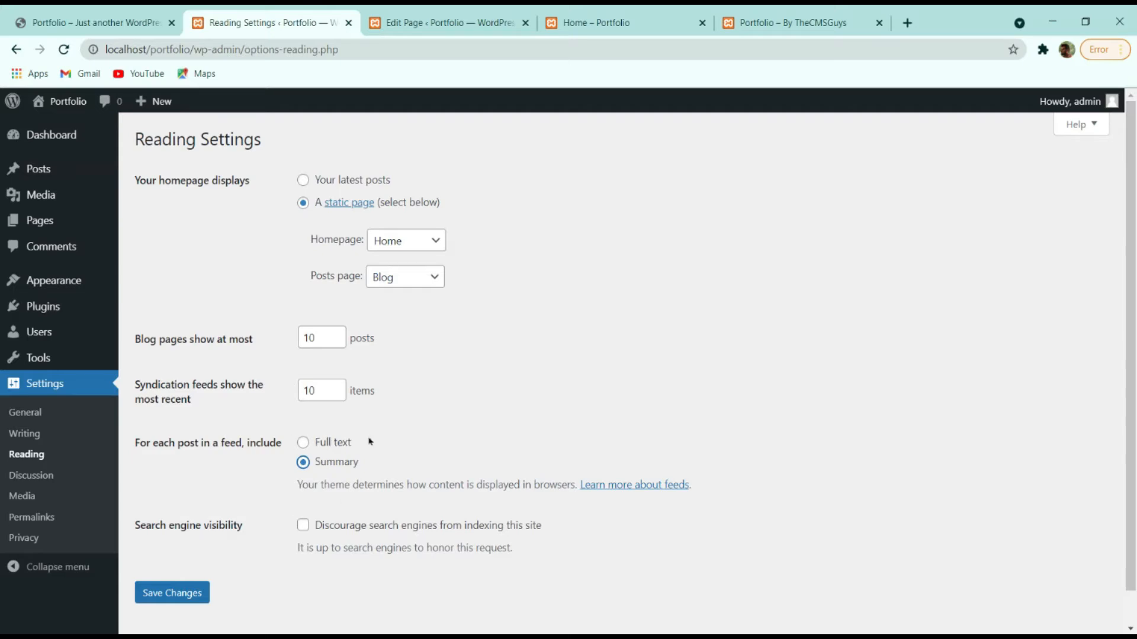
left_click(178, 592)
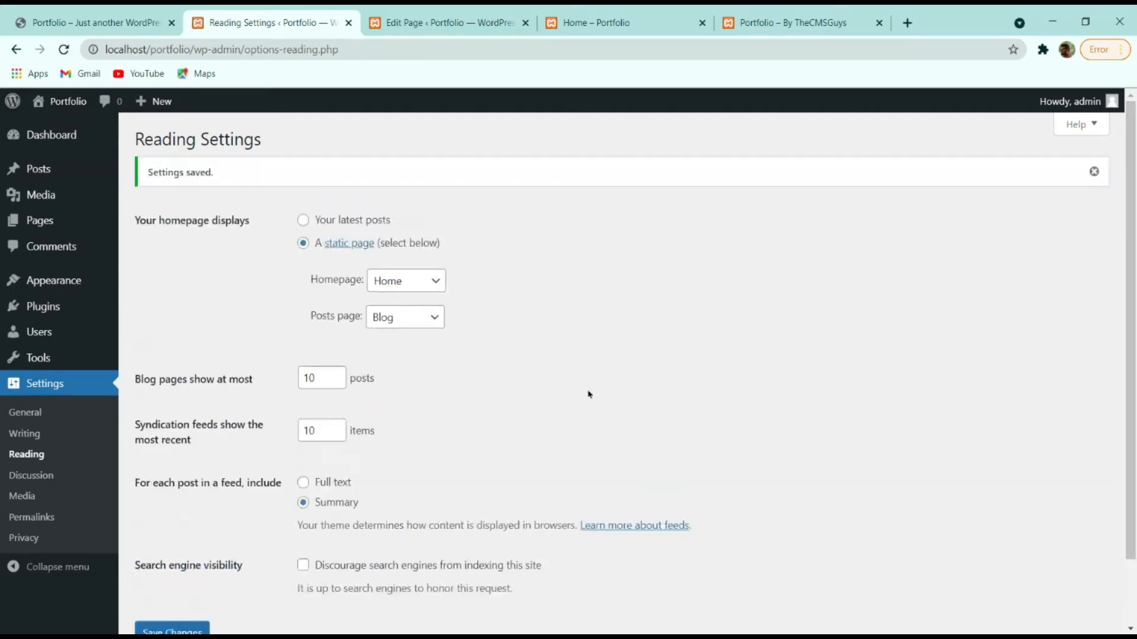
scroll(306, 312, "down", 2)
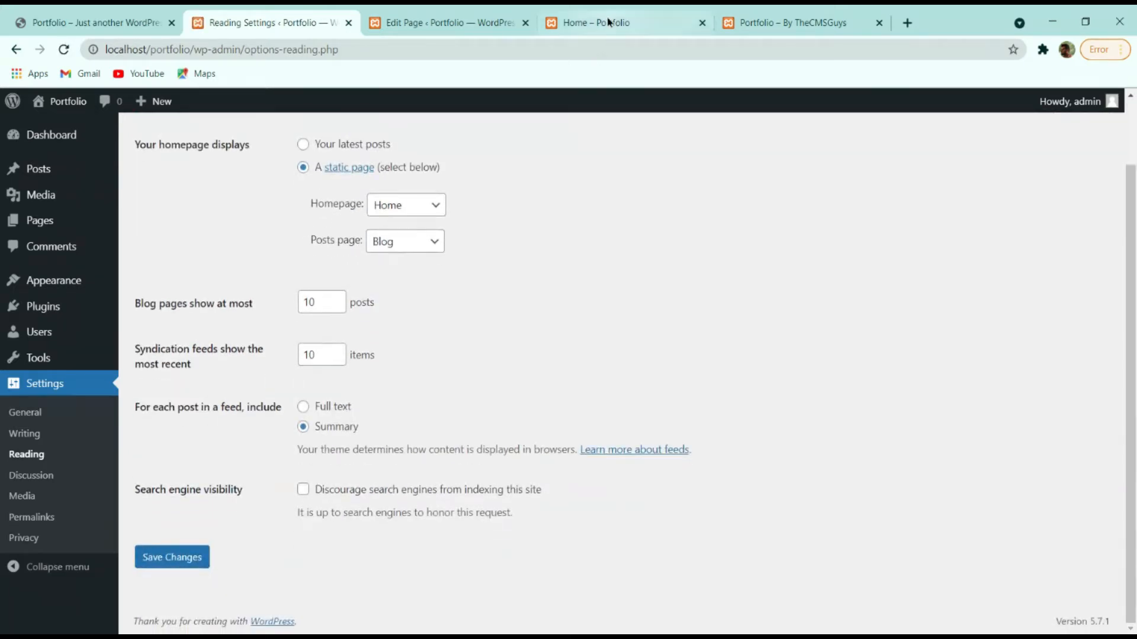
left_click(610, 21)
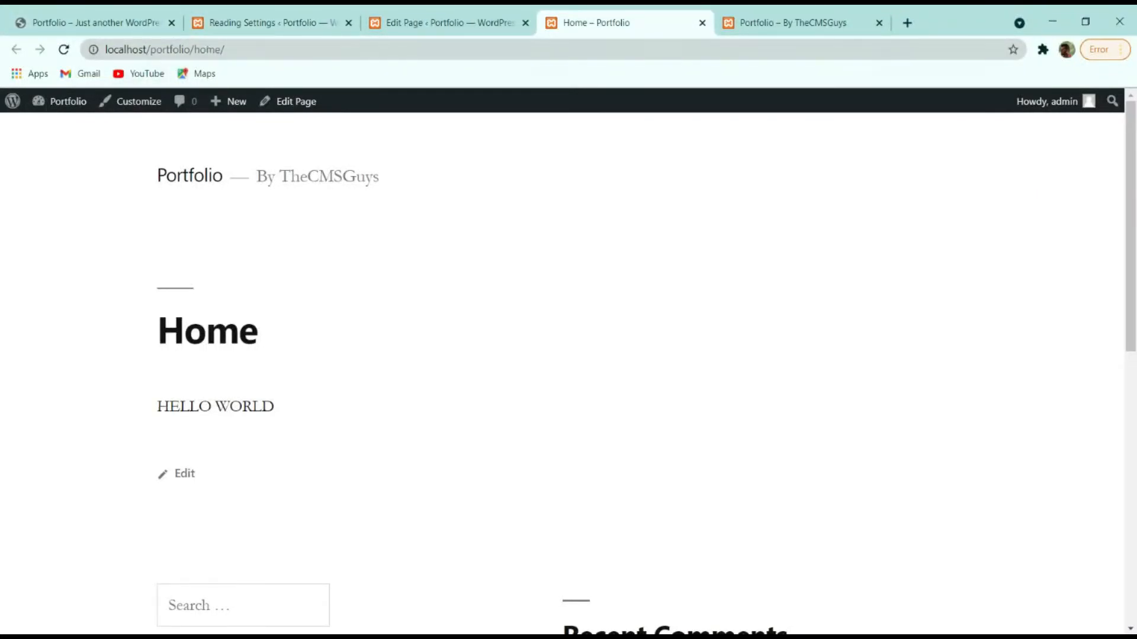
Reload the Home page and open localhost/portfolio to confirm Home is the front page.
left_click(65, 49)
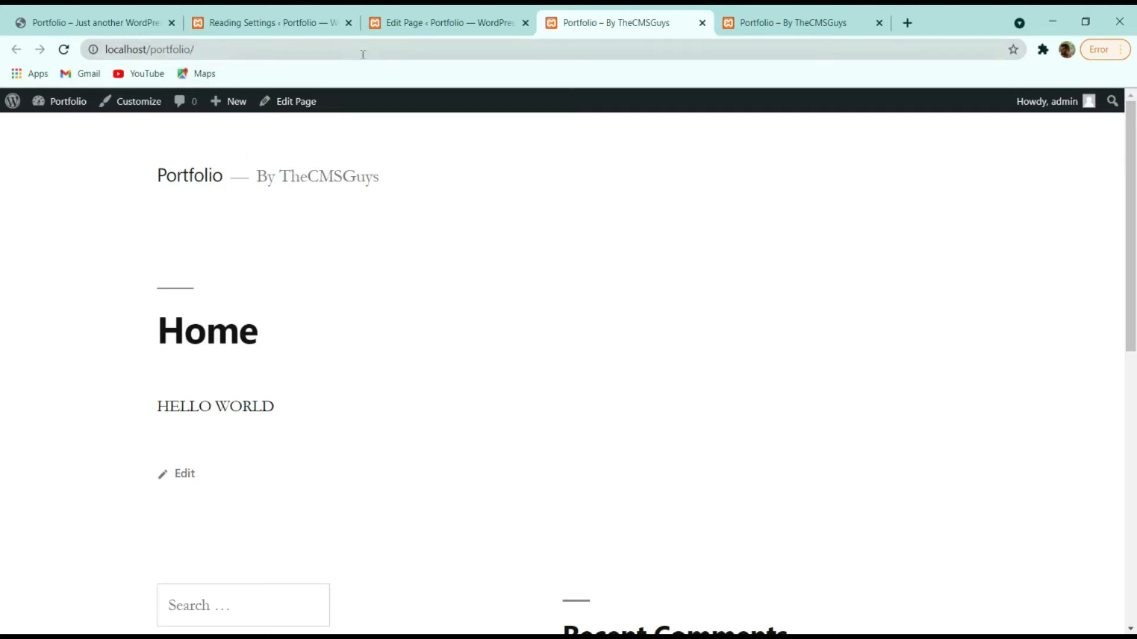
left_click(195, 177)
left_click(198, 185)
left_click(198, 185)
Delete the HELLO WORLD text from the Home page, update it, and close the extra tabs.
left_click(453, 23)
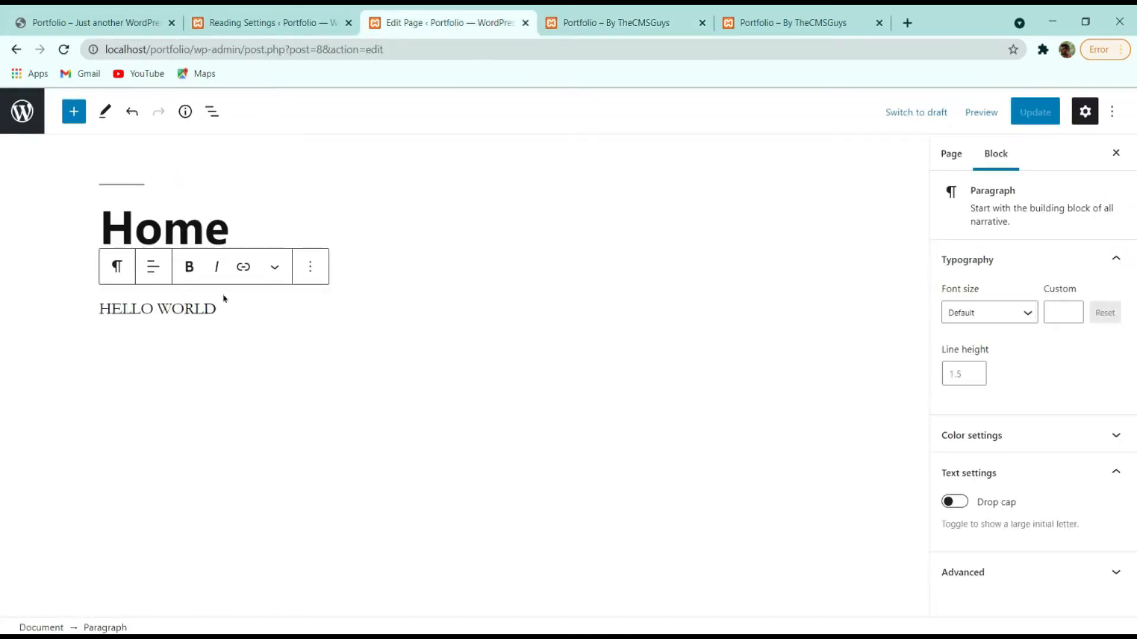
left_click_drag(240, 318, 14, 317)
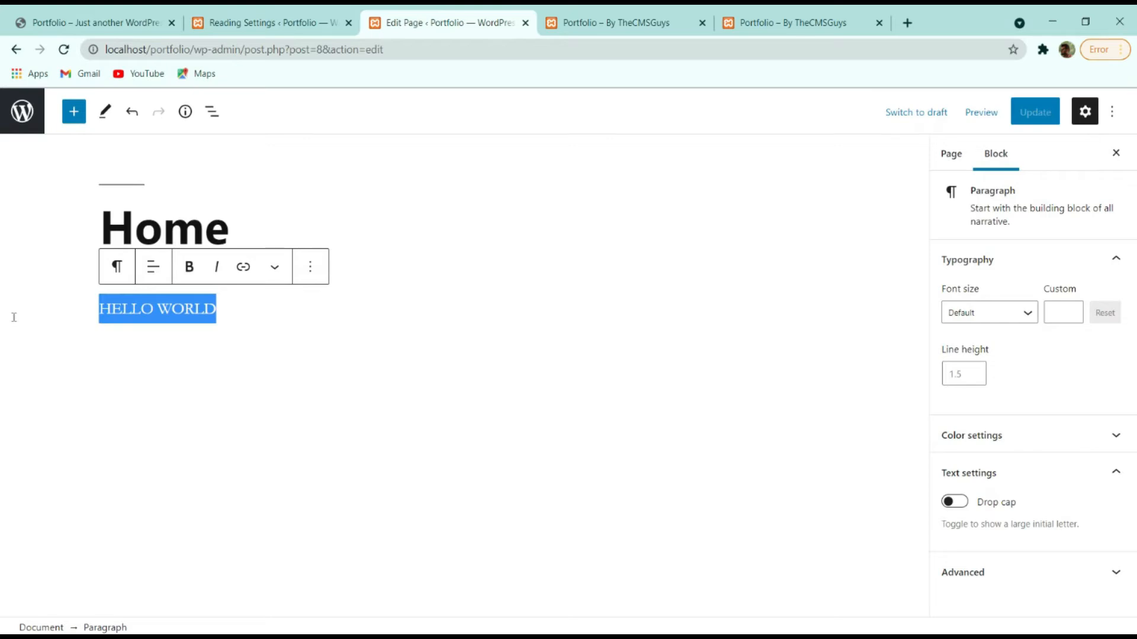
key("BackSpace")
left_click(1035, 112)
left_click(334, 22)
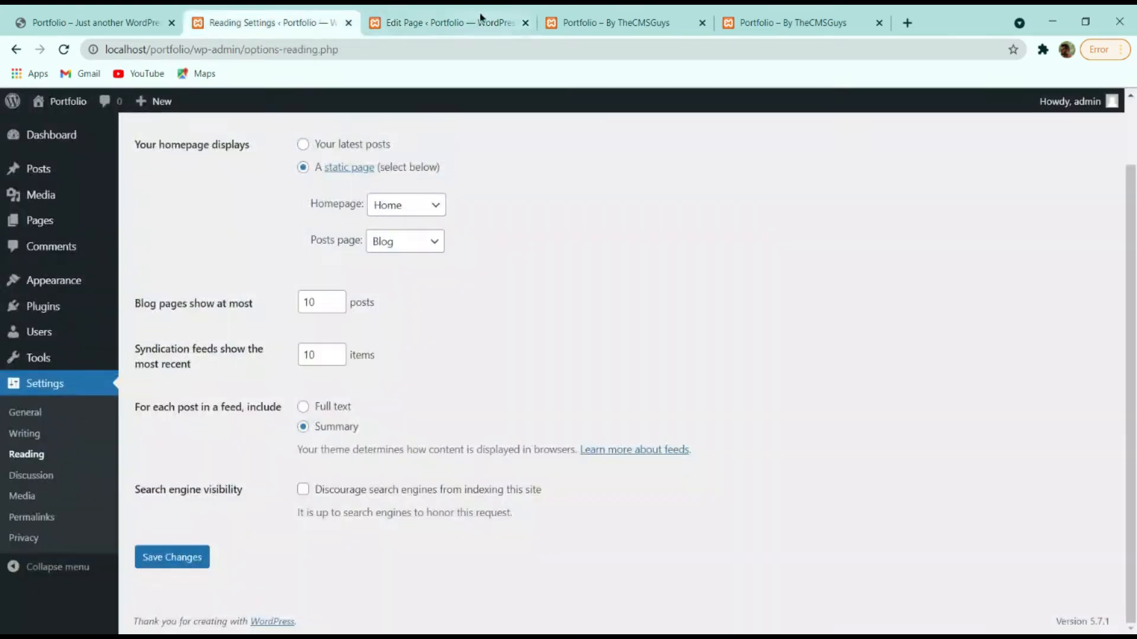
left_click(526, 23)
left_click(526, 23)
Close the extra preview tab, switch permalinks from Day and name to Post name, and save.
left_click(526, 23)
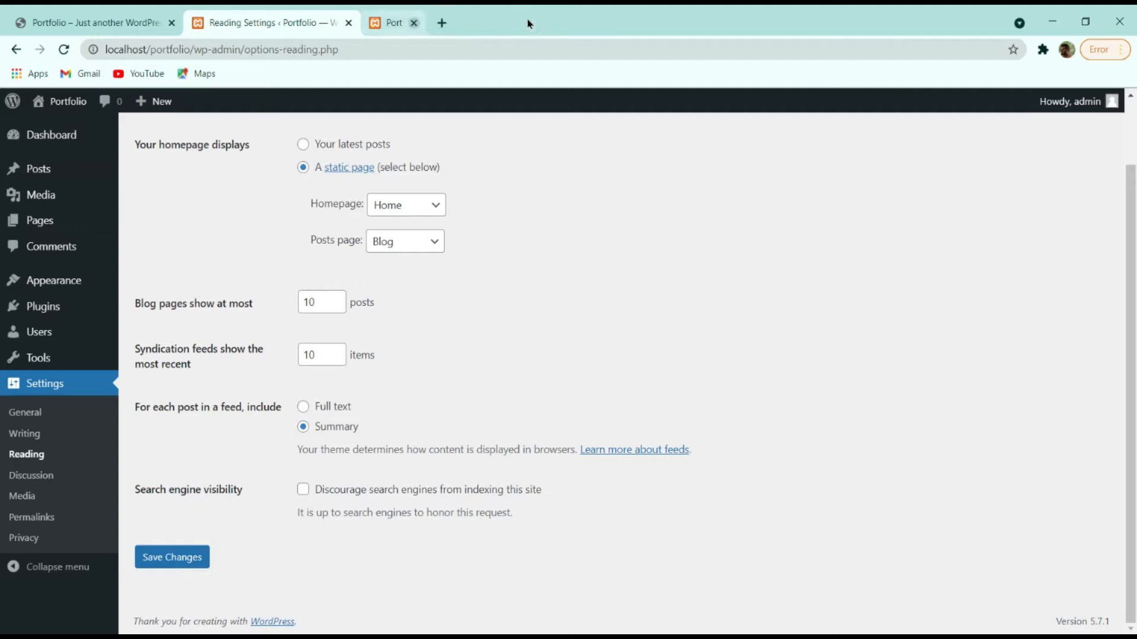
left_click(37, 518)
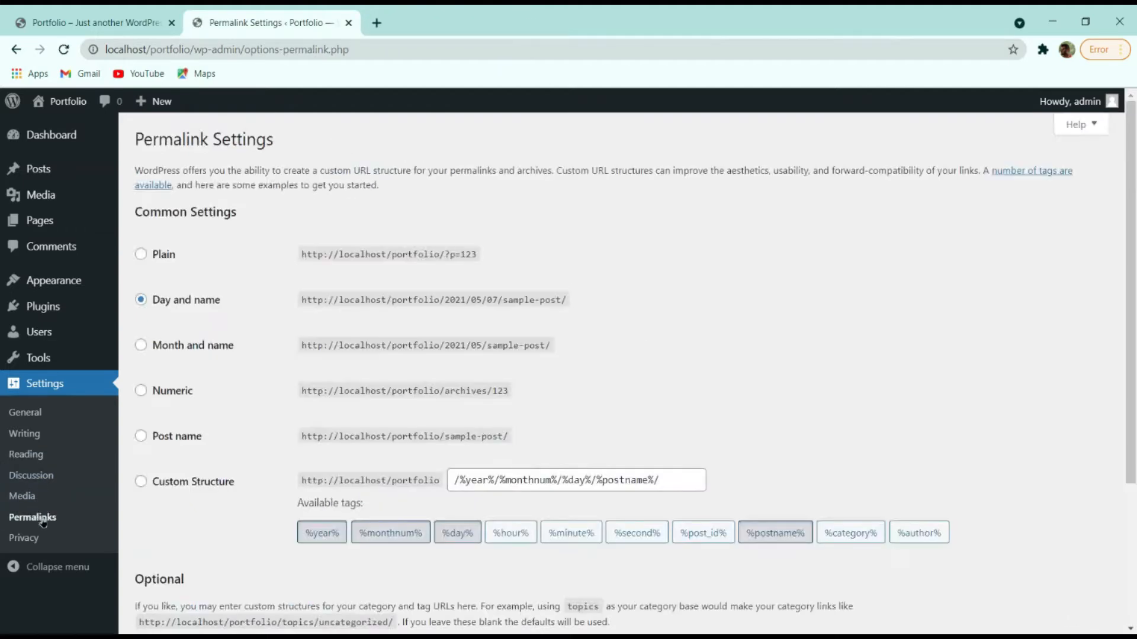
left_click(176, 438)
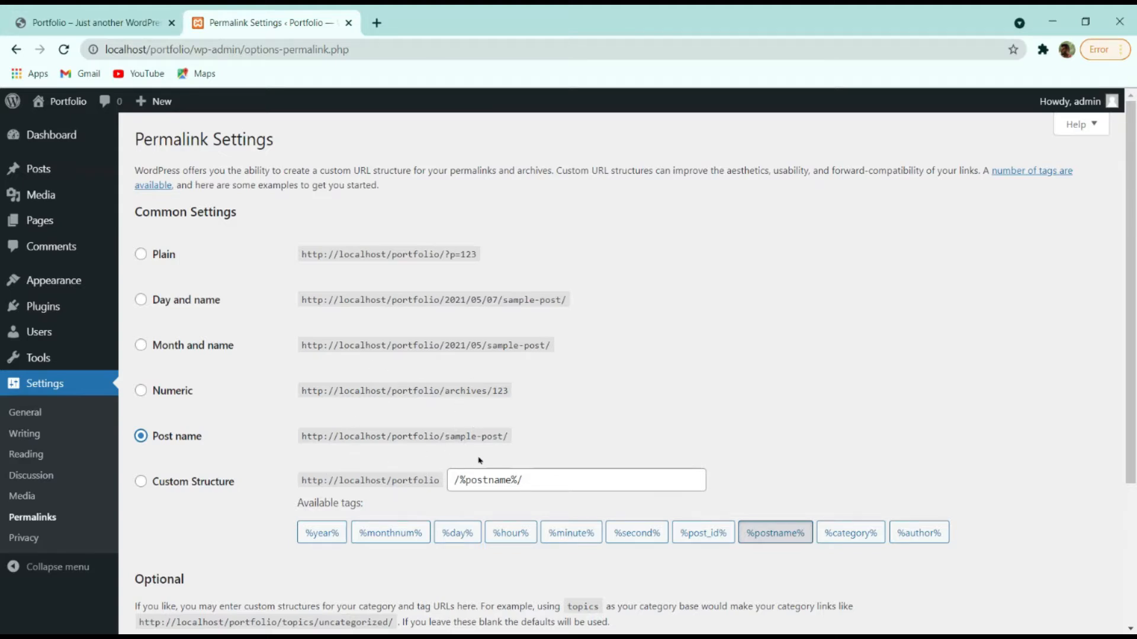
left_click(187, 299)
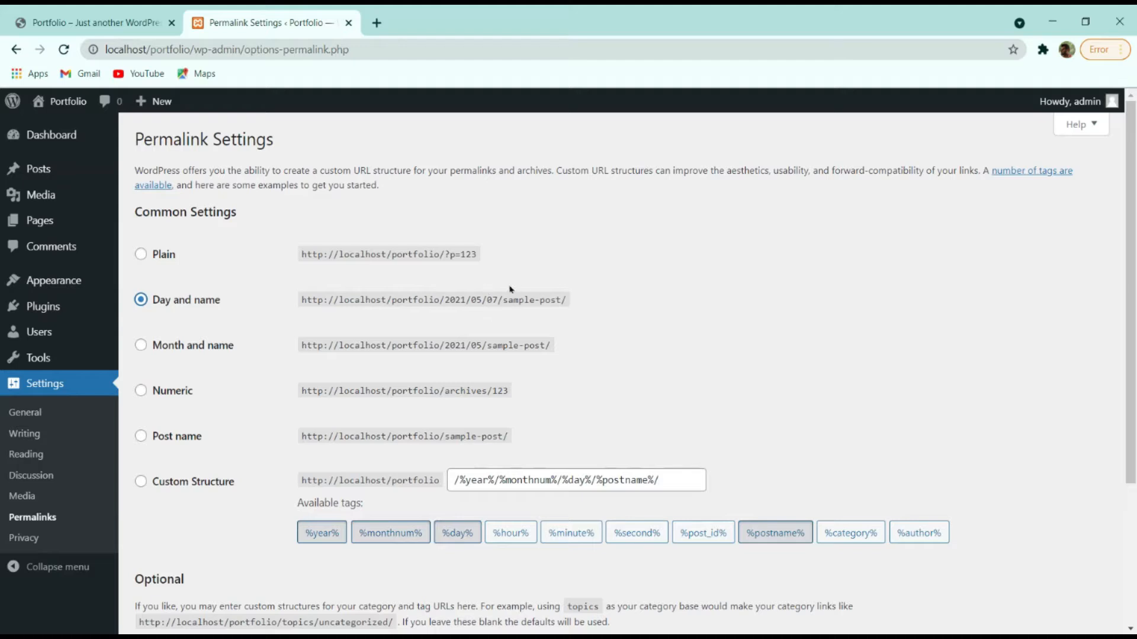
left_click(184, 438)
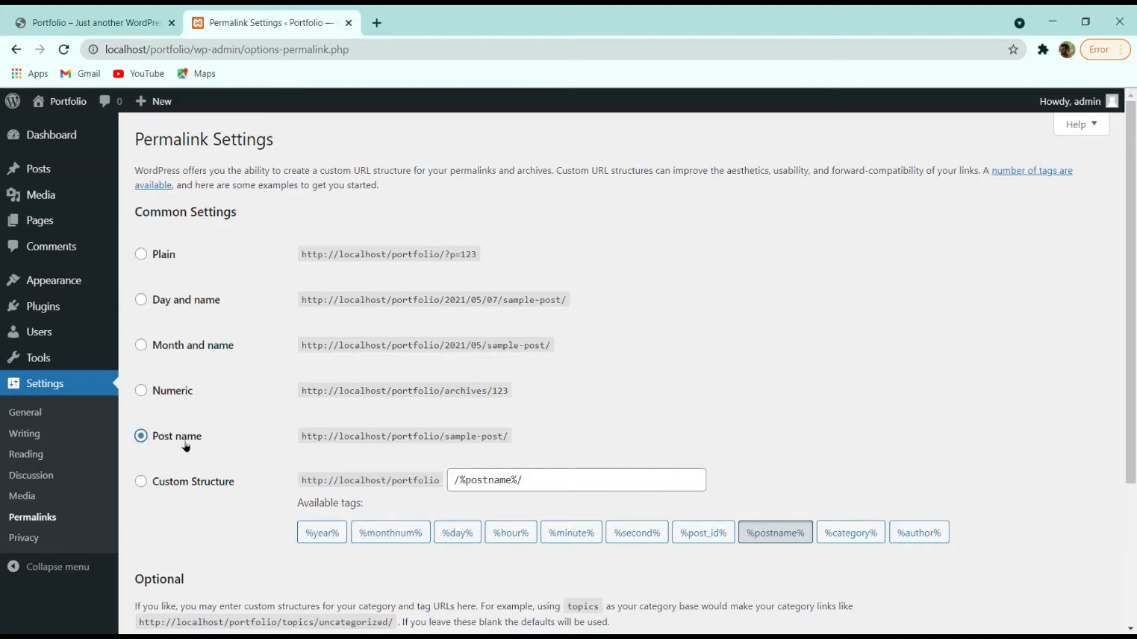
scroll(174, 450, "down", 3)
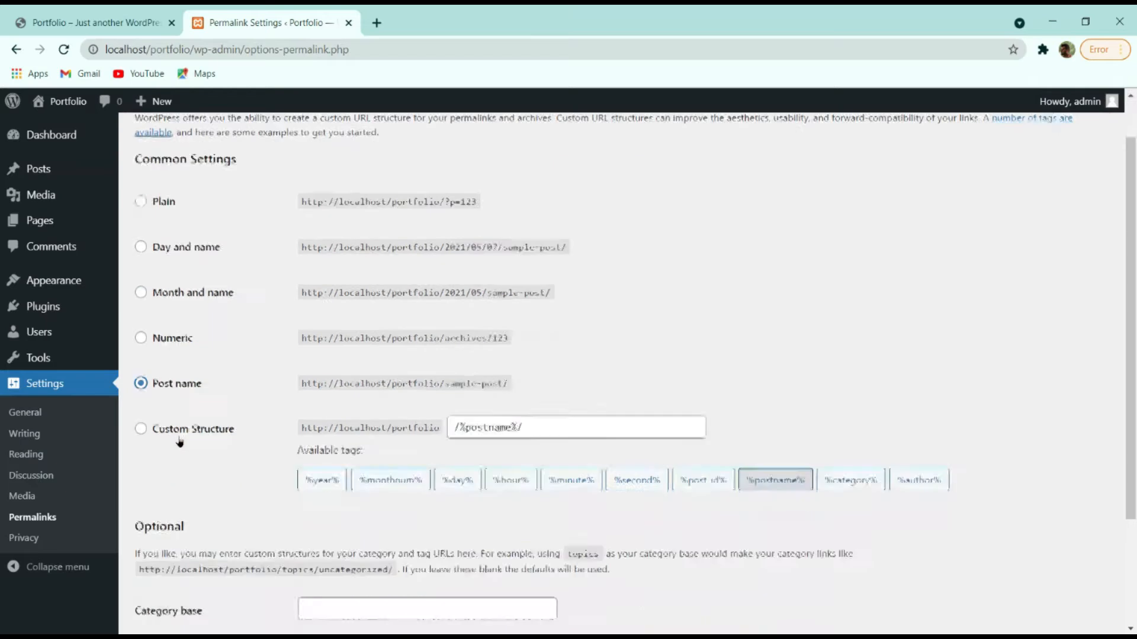
left_click(160, 556)
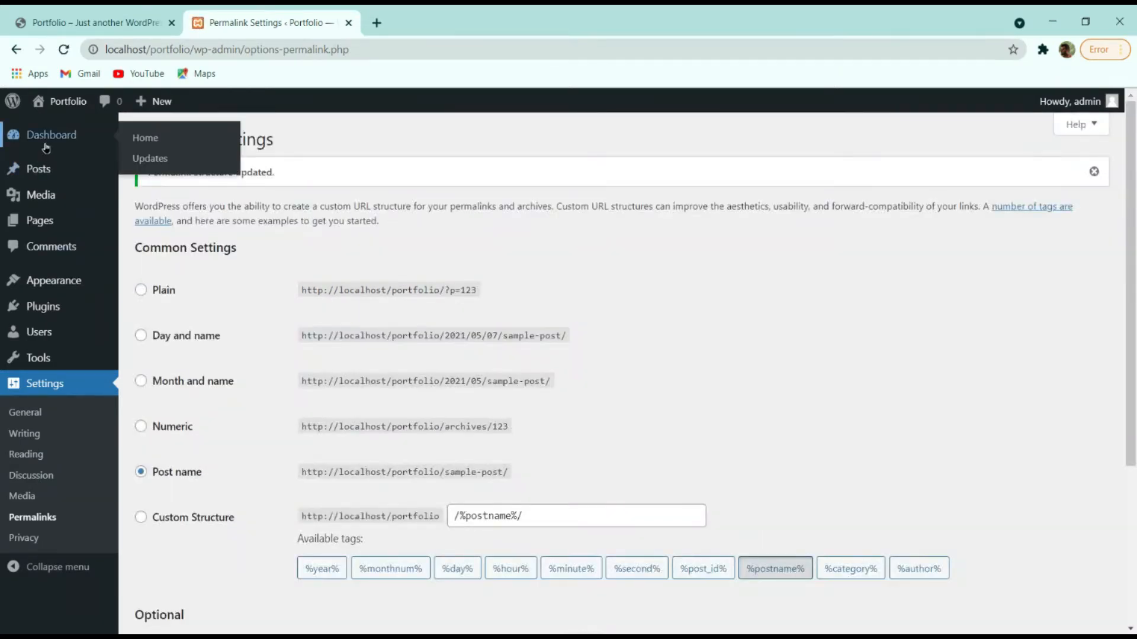
left_click(22, 140)
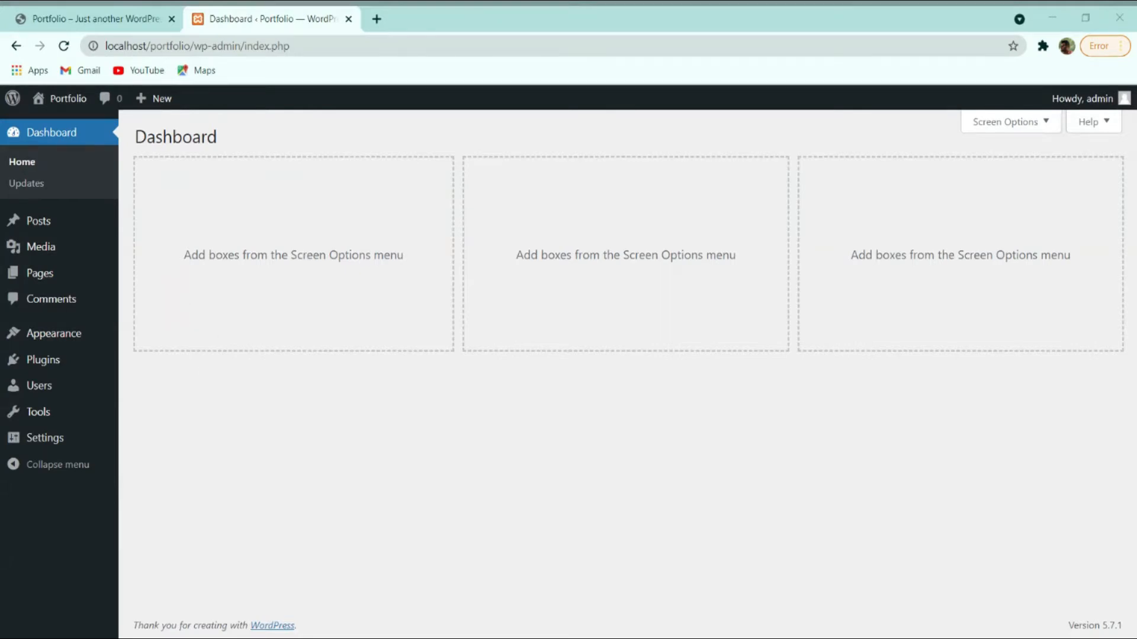
Search the Add Themes directory for 'astra' from Appearance > Themes.
left_click(55, 335)
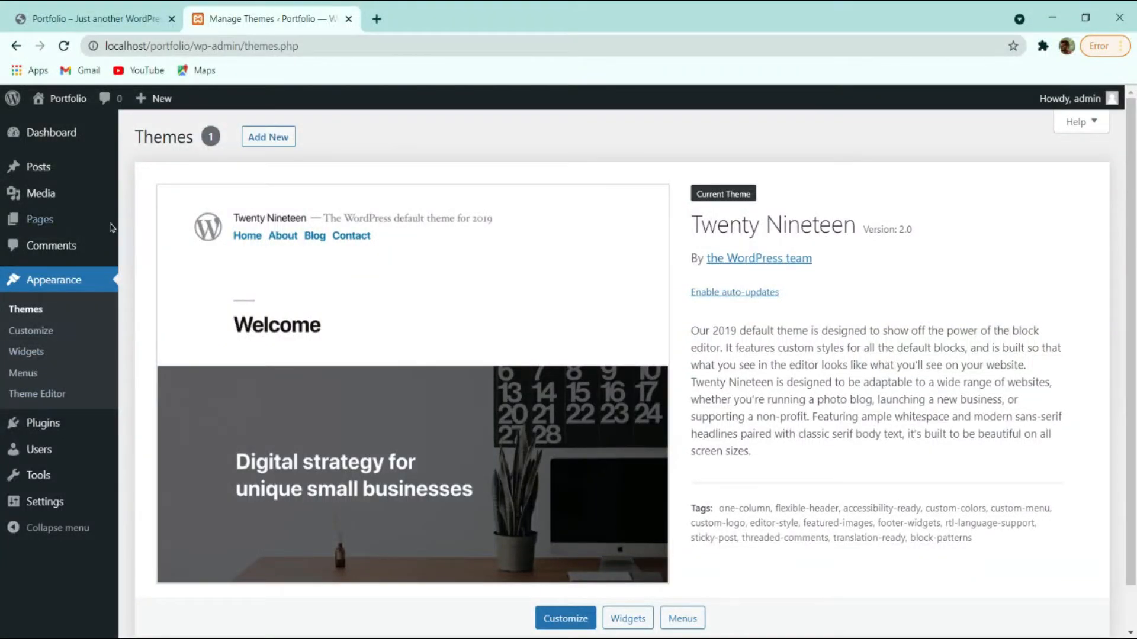
left_click(262, 140)
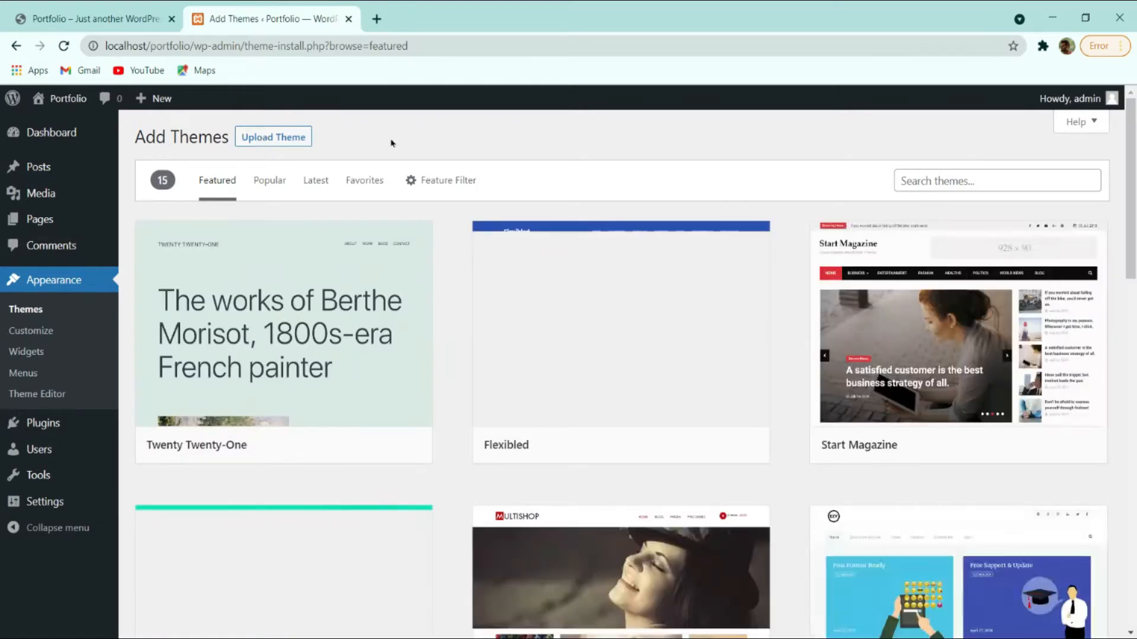
left_click(951, 175)
type("astra")
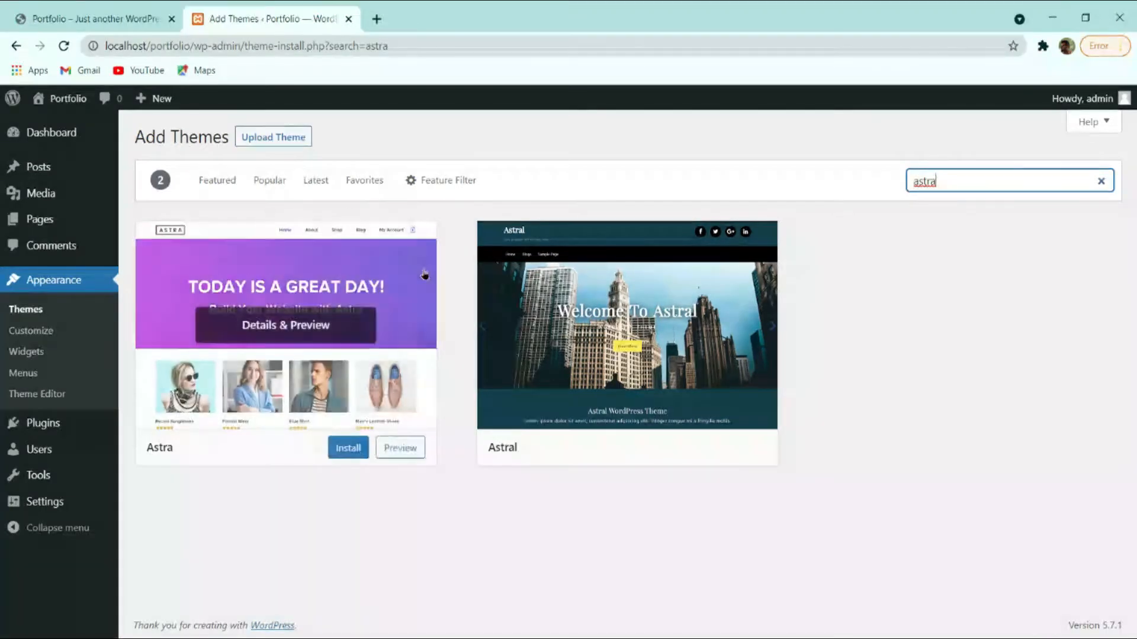
left_click(375, 18)
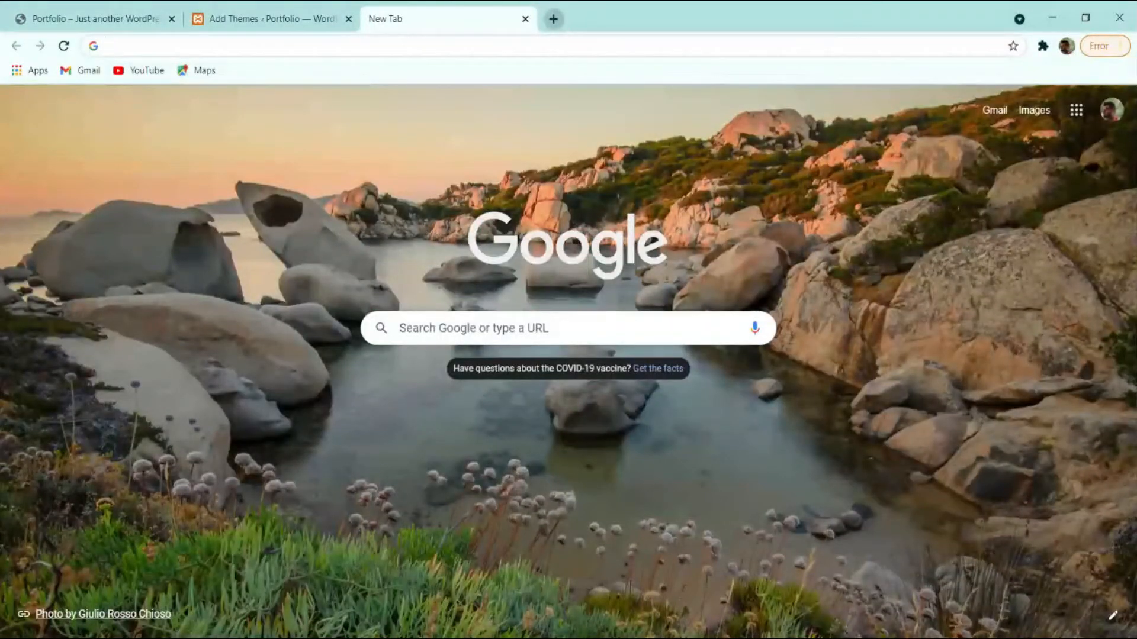
Search Google for 'astra theme' and open the official wpastra.com site.
type("astra theme")
key("Return")
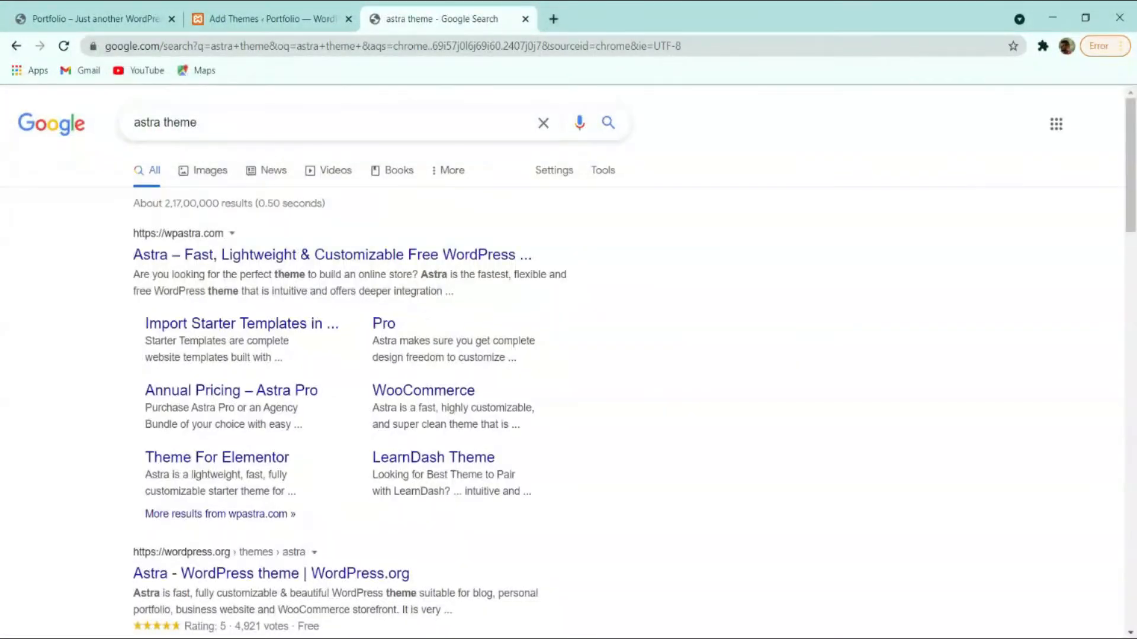
left_click(182, 256)
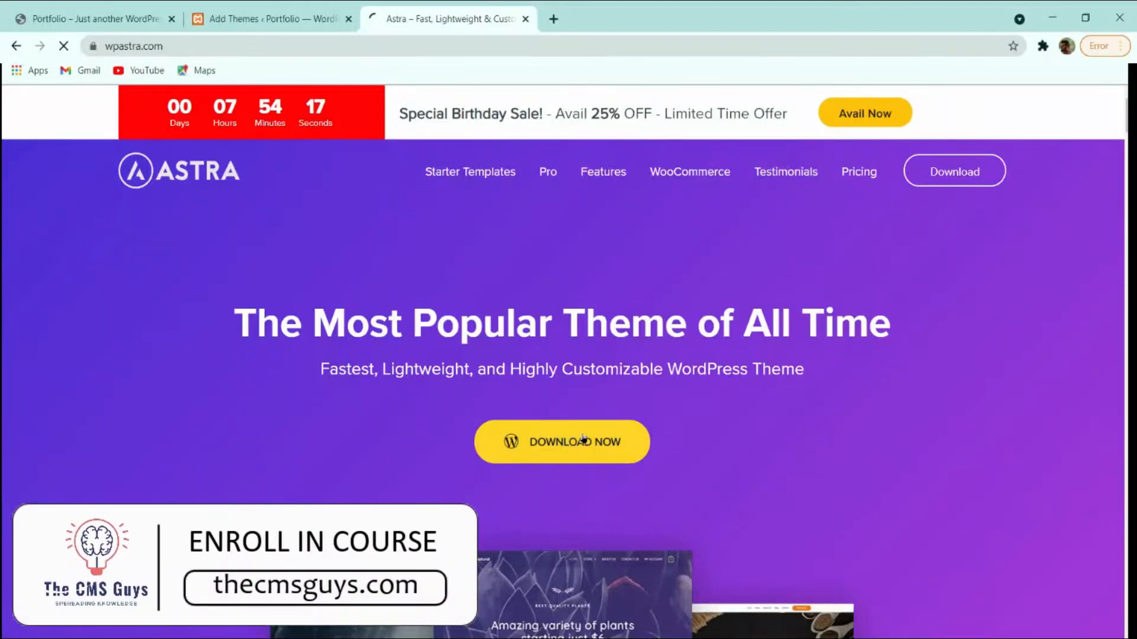
Go to Astra's download and pricing page and dismiss the free-download signup form.
left_click(578, 445)
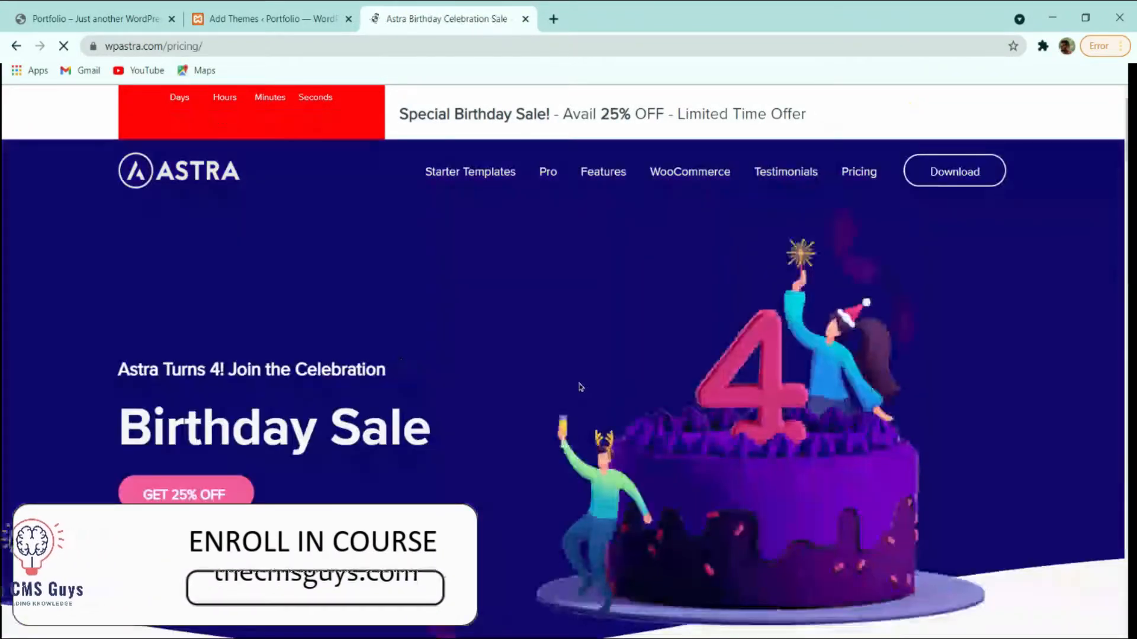
scroll(581, 386, "down", 13)
scroll(581, 386, "up", 4)
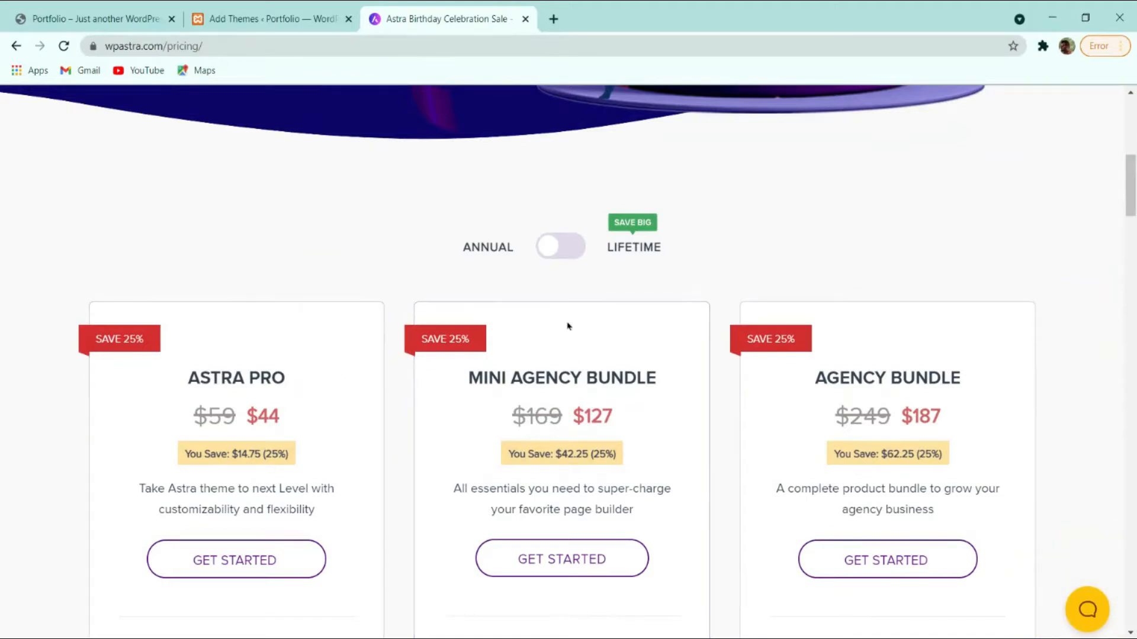
scroll(569, 350, "down", 4)
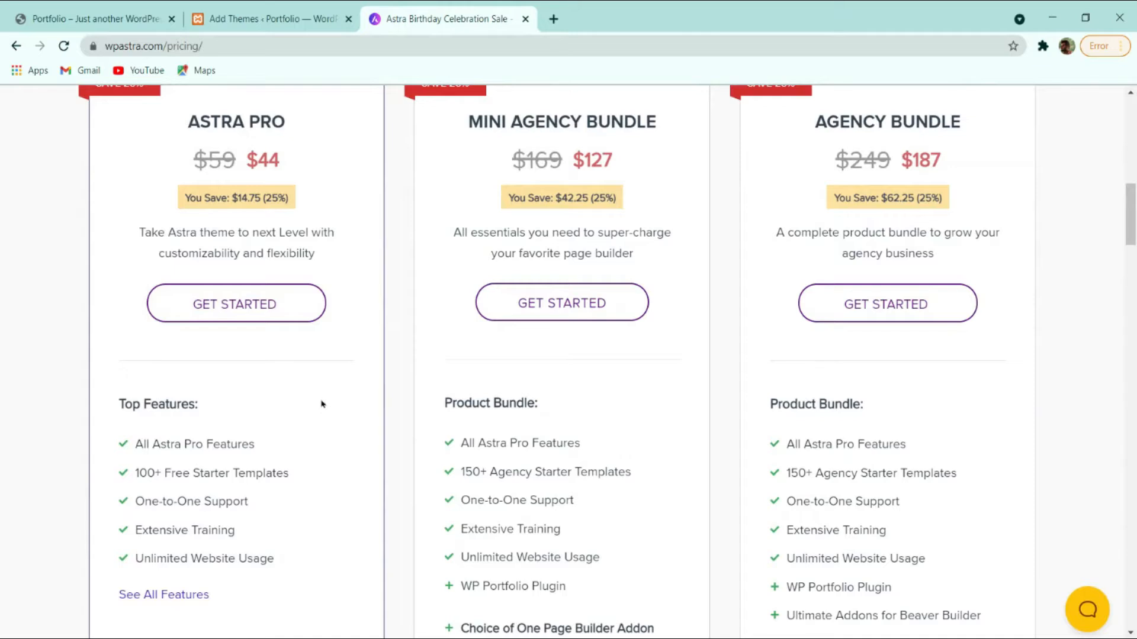
scroll(601, 352, "down", 10)
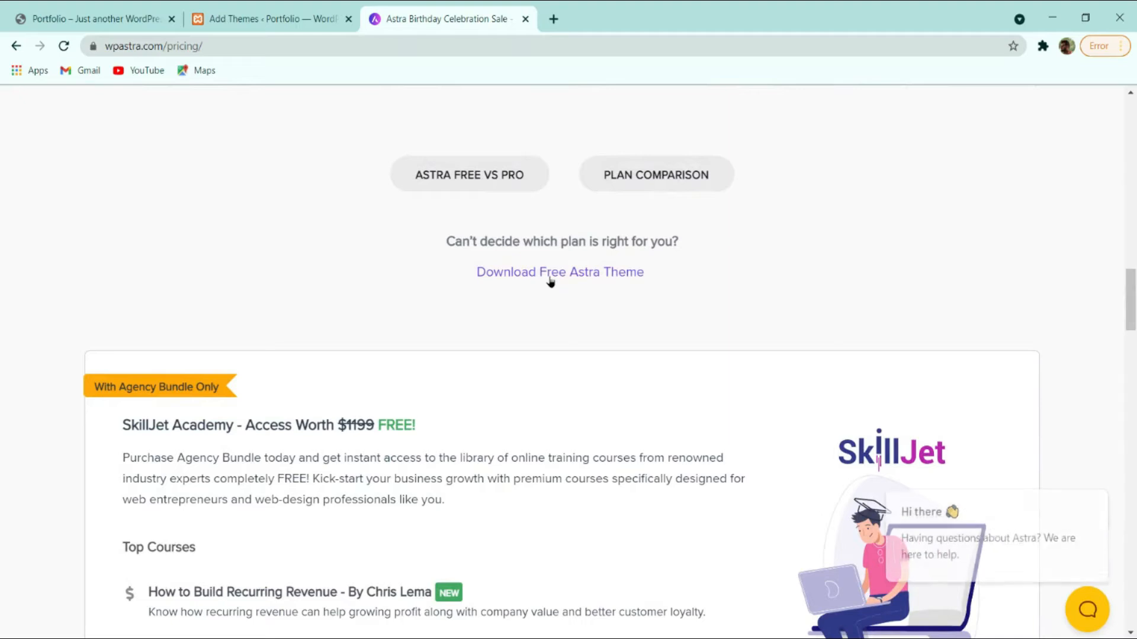
left_click(593, 276)
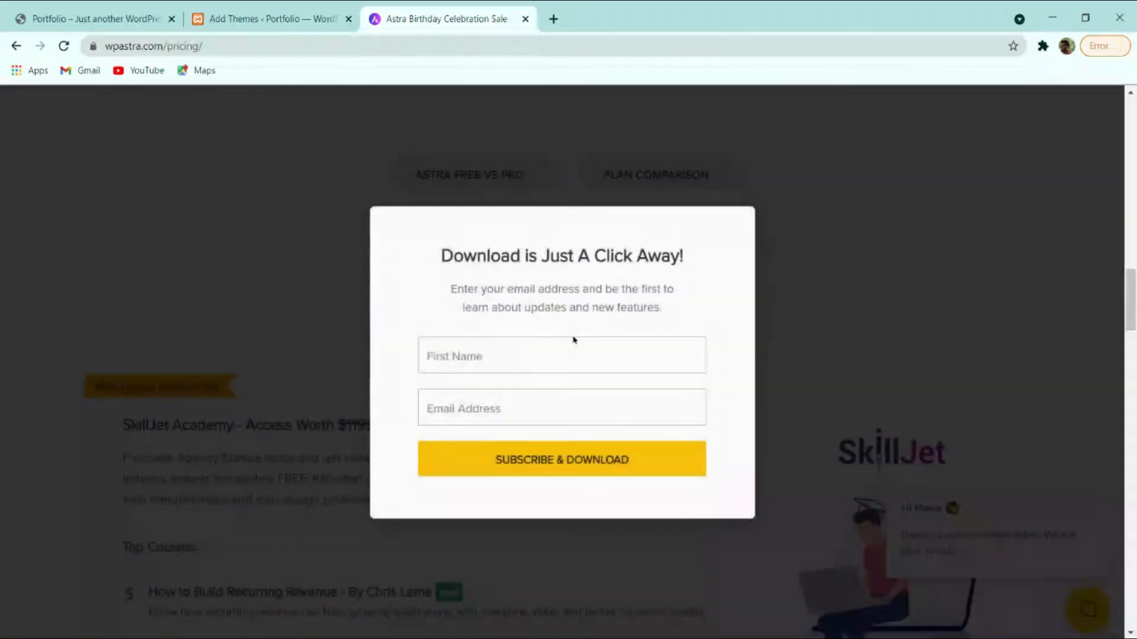
left_click(566, 351)
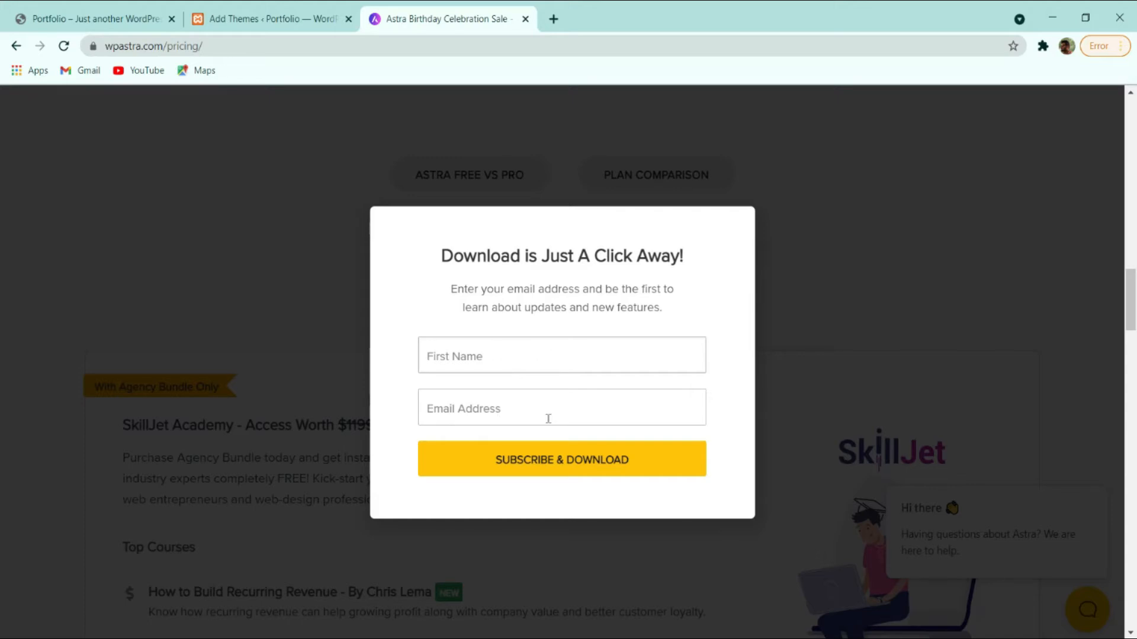
left_click(827, 277)
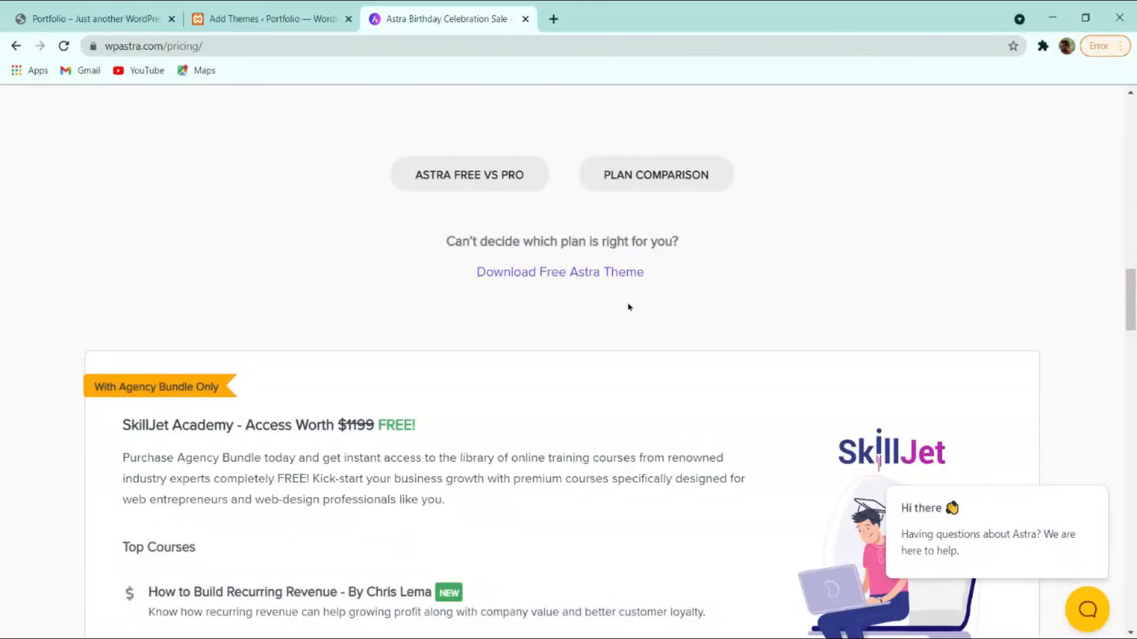
Return to the WordPress Add Themes tab and close the Astra sales tab.
scroll(629, 307, "down", 4)
scroll(629, 307, "up", 4)
left_click(266, 18)
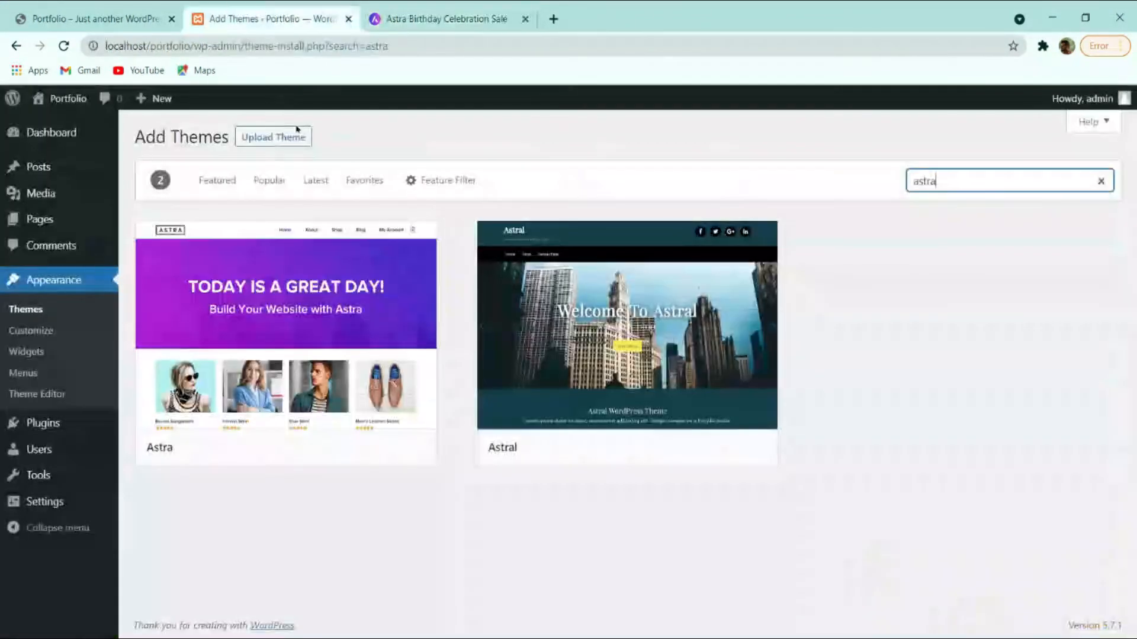
left_click(302, 146)
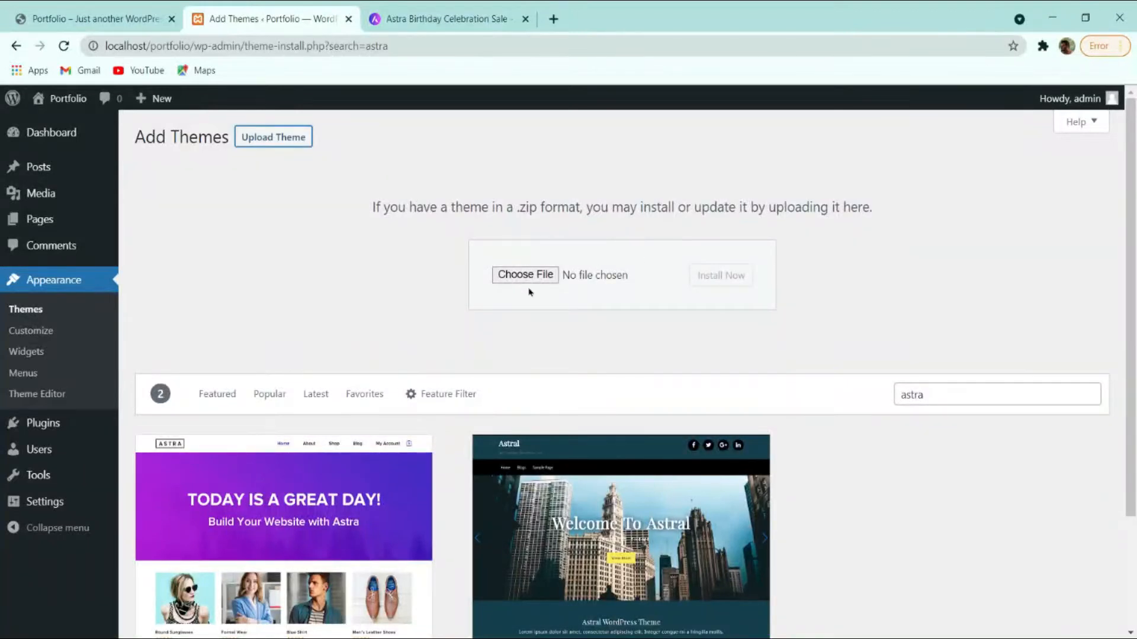
left_click(453, 20)
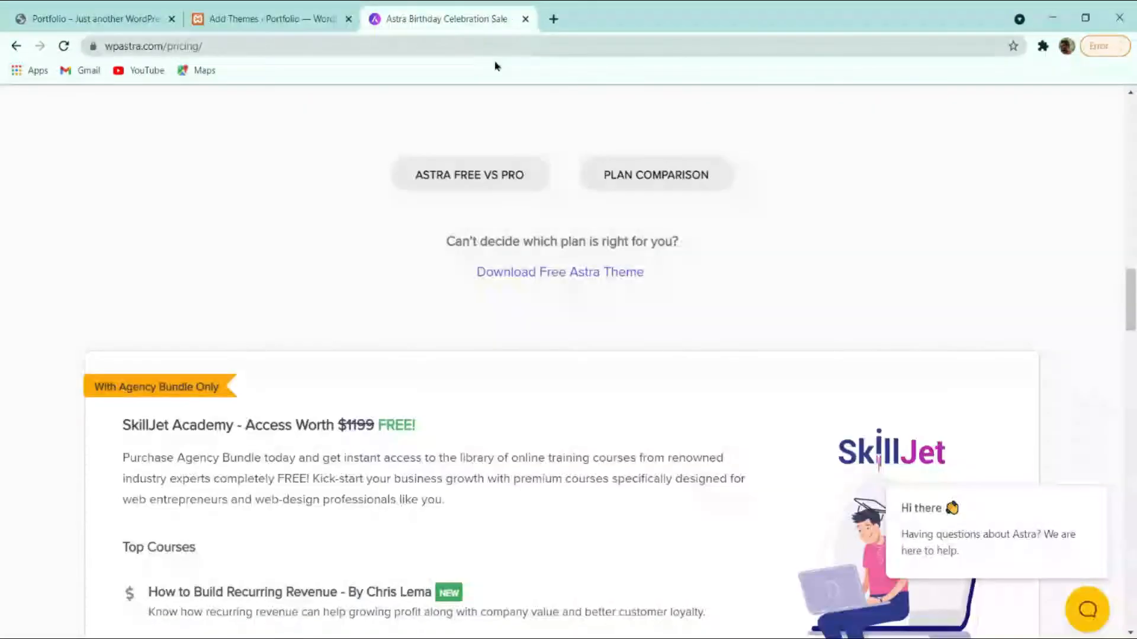
left_click(527, 20)
Install the Astra theme from the search results and activate it.
scroll(358, 282, "down", 3)
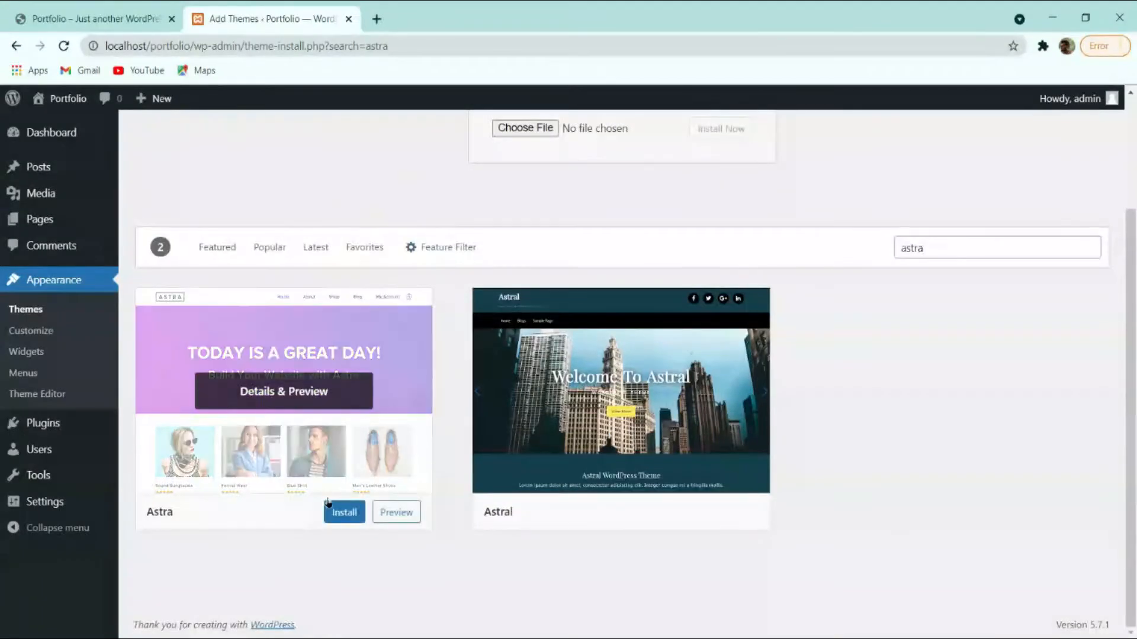
left_click(341, 511)
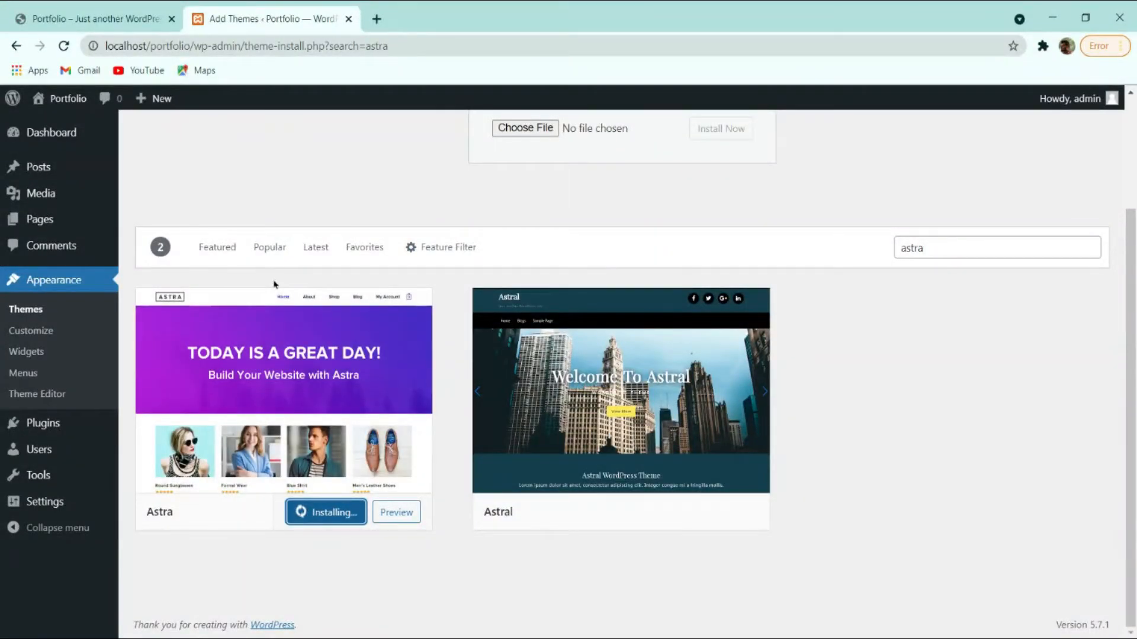
scroll(278, 302, "up", 3)
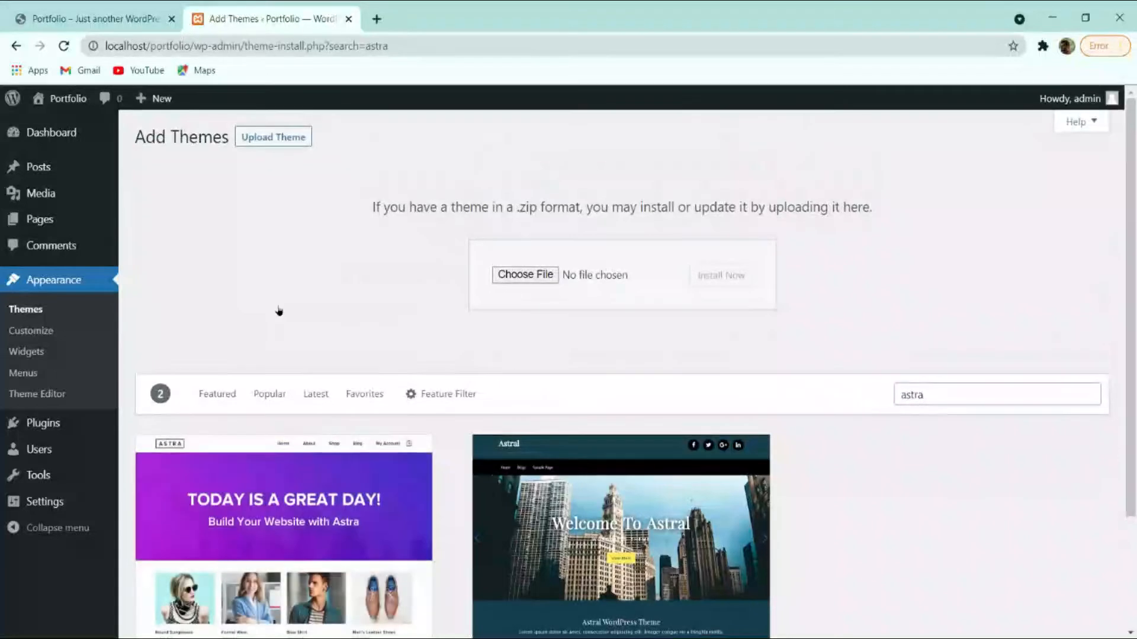
scroll(297, 309, "down", 3)
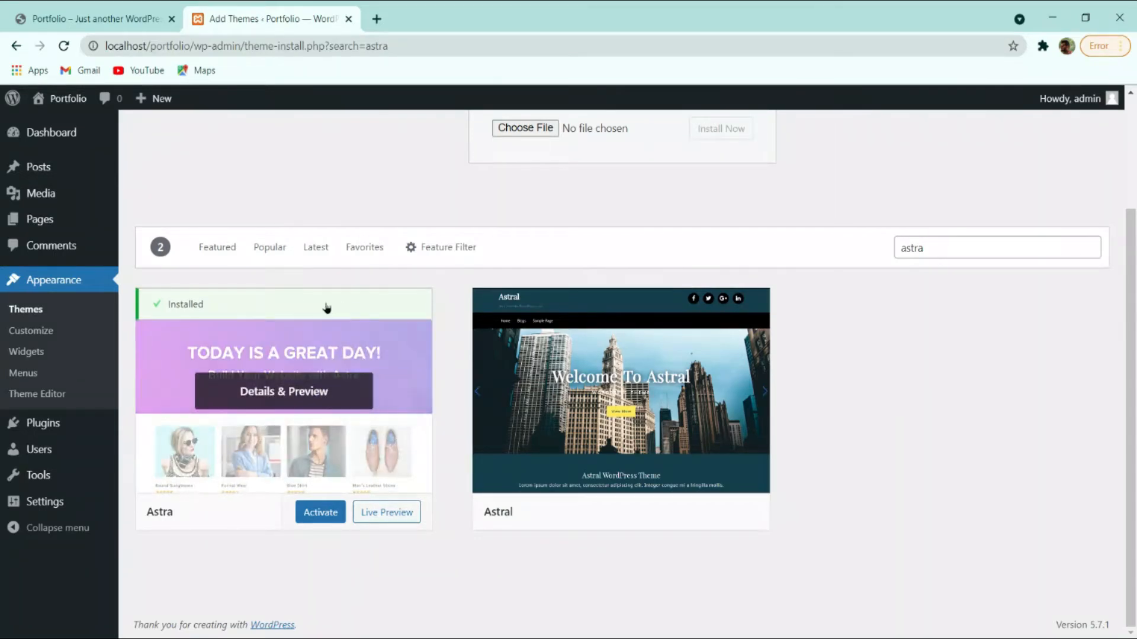
left_click(317, 514)
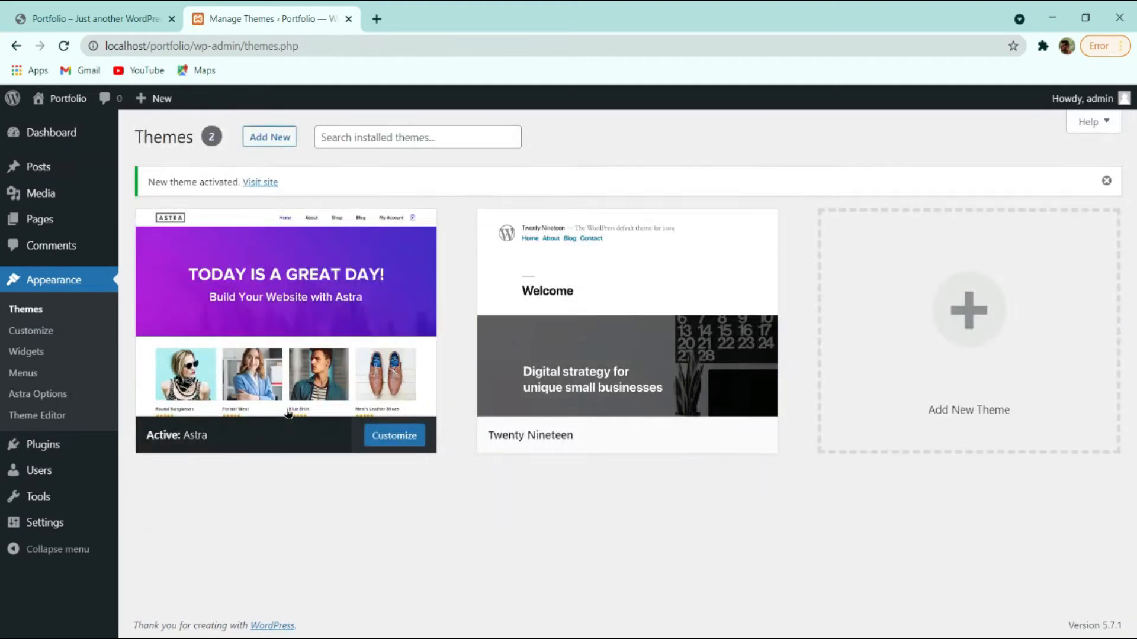
Visit the Portfolio front page to preview Astra, then return to the Themes admin tab.
mouse_move(58, 99)
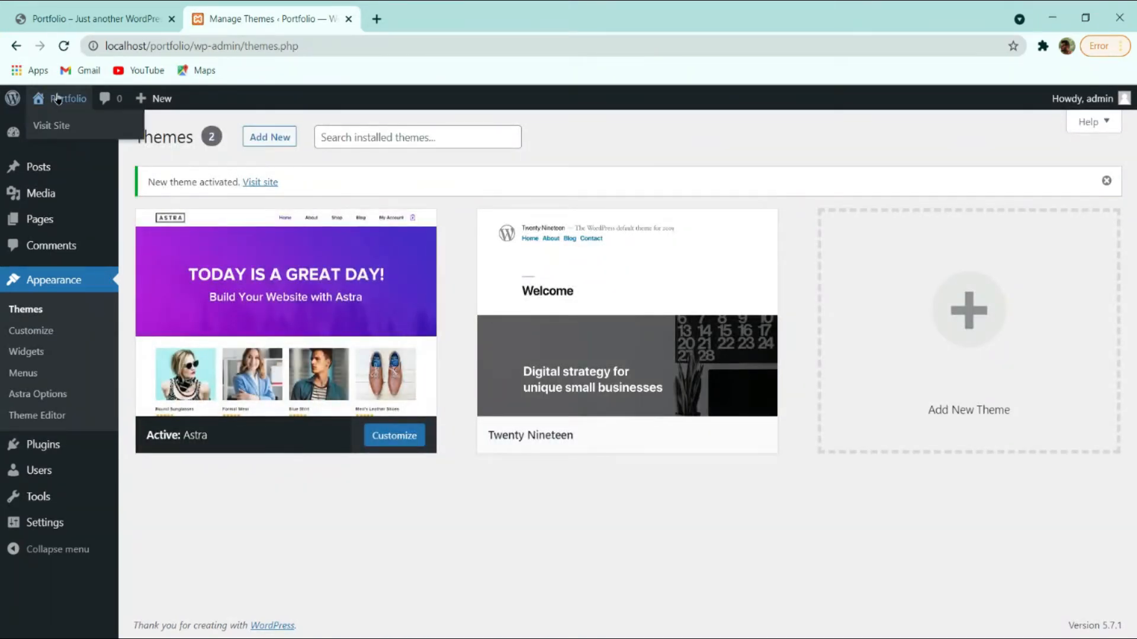
left_click(57, 126)
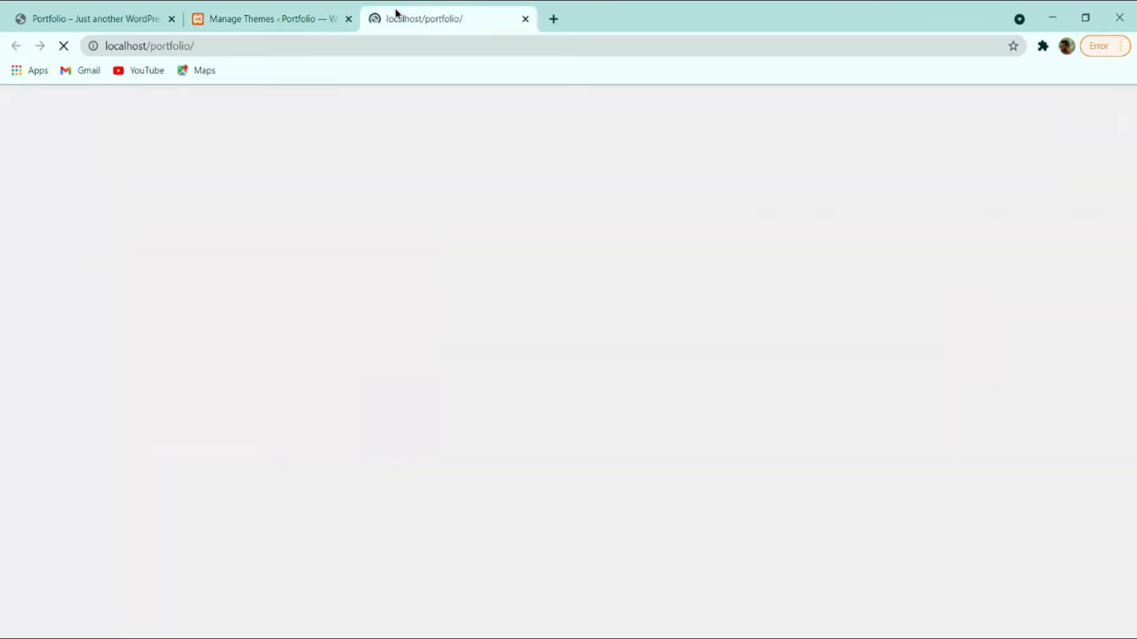
scroll(470, 328, "down", 3)
scroll(467, 323, "up", 3)
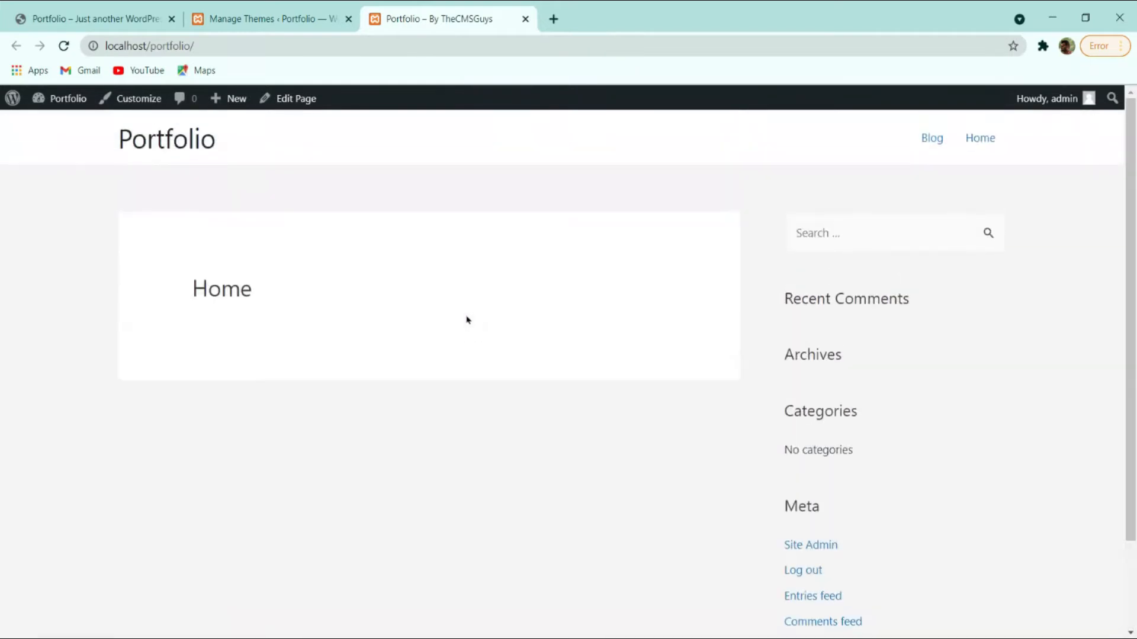
scroll(947, 237, "down", 3)
scroll(859, 367, "up", 3)
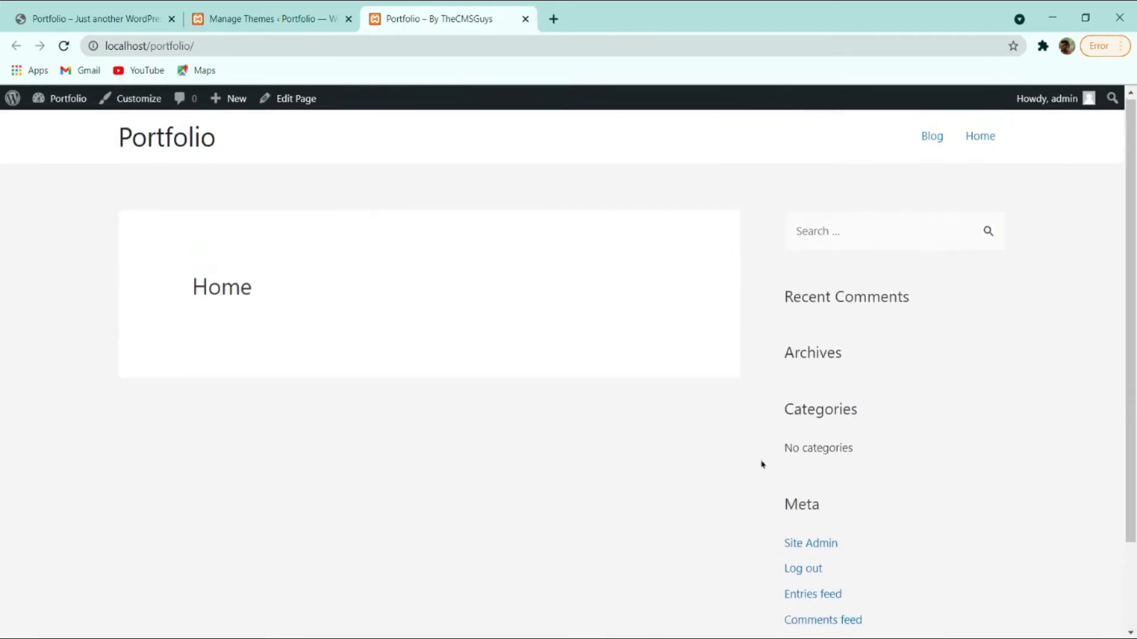
left_click(251, 15)
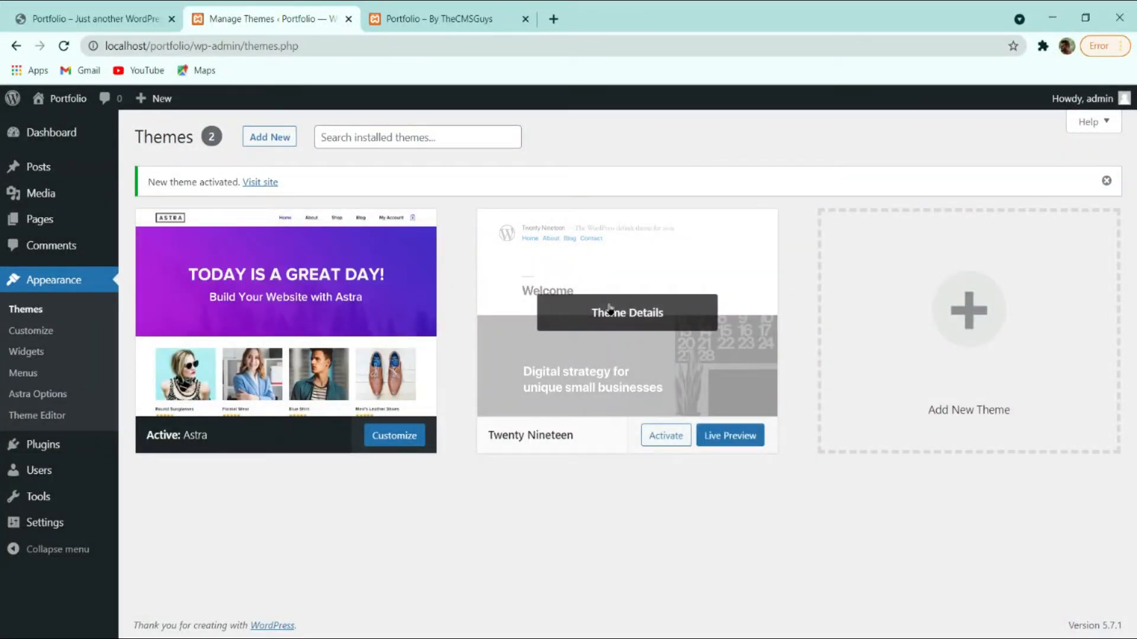
Delete the Twenty Nineteen theme from its details view and confirm with OK.
left_click(626, 318)
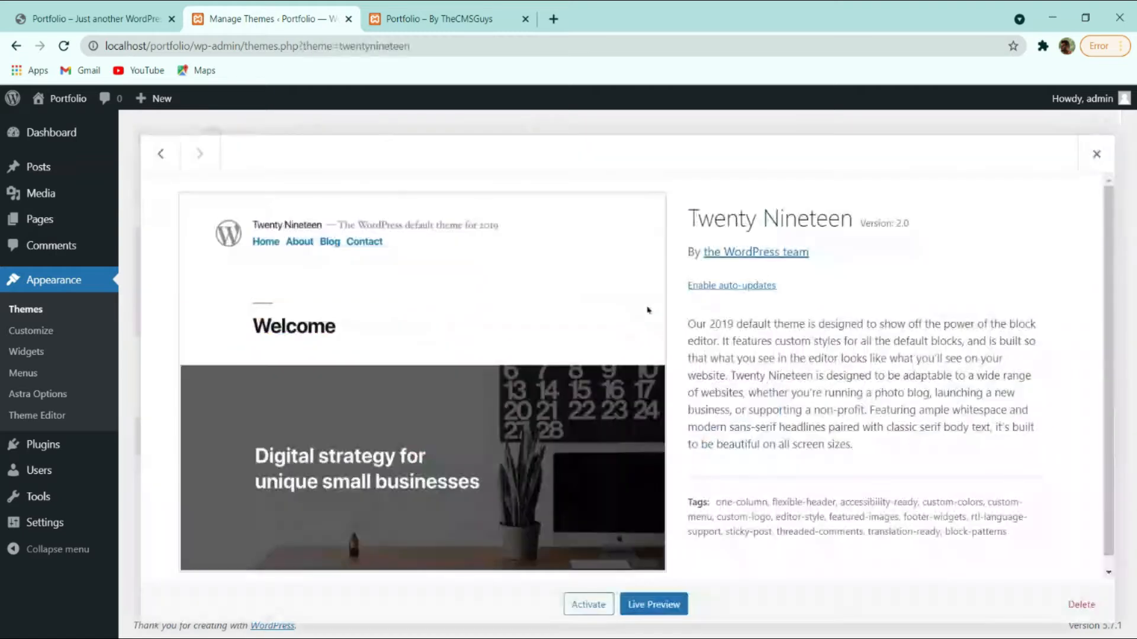
left_click(1089, 607)
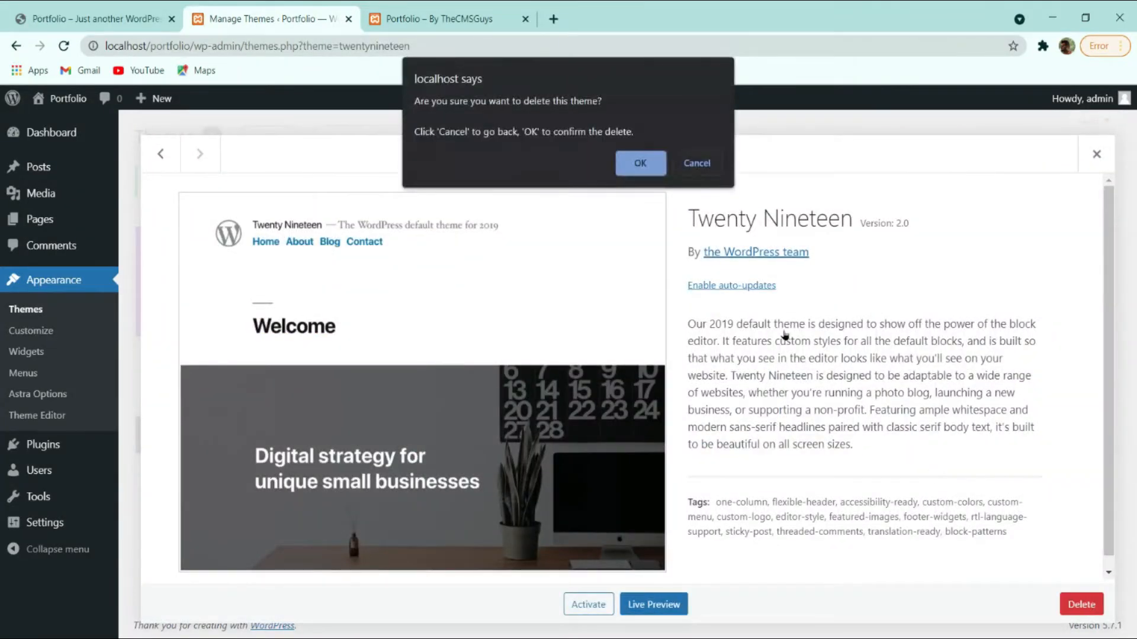
left_click(639, 166)
scroll(639, 170, "down", 3)
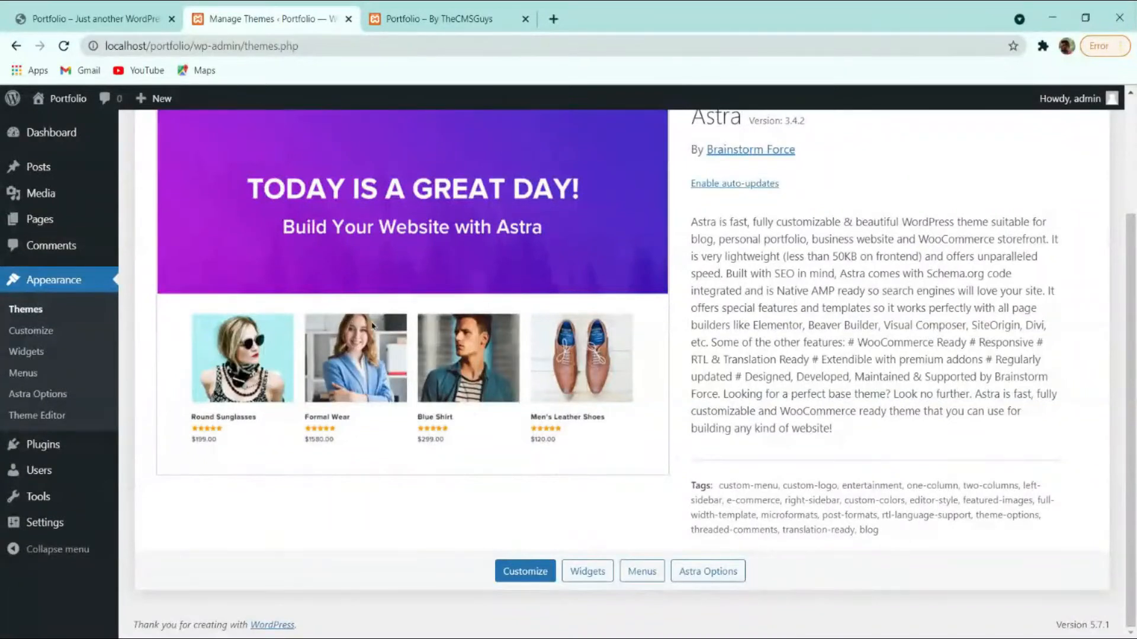
scroll(521, 335, "up", 3)
scroll(378, 322, "down", 3)
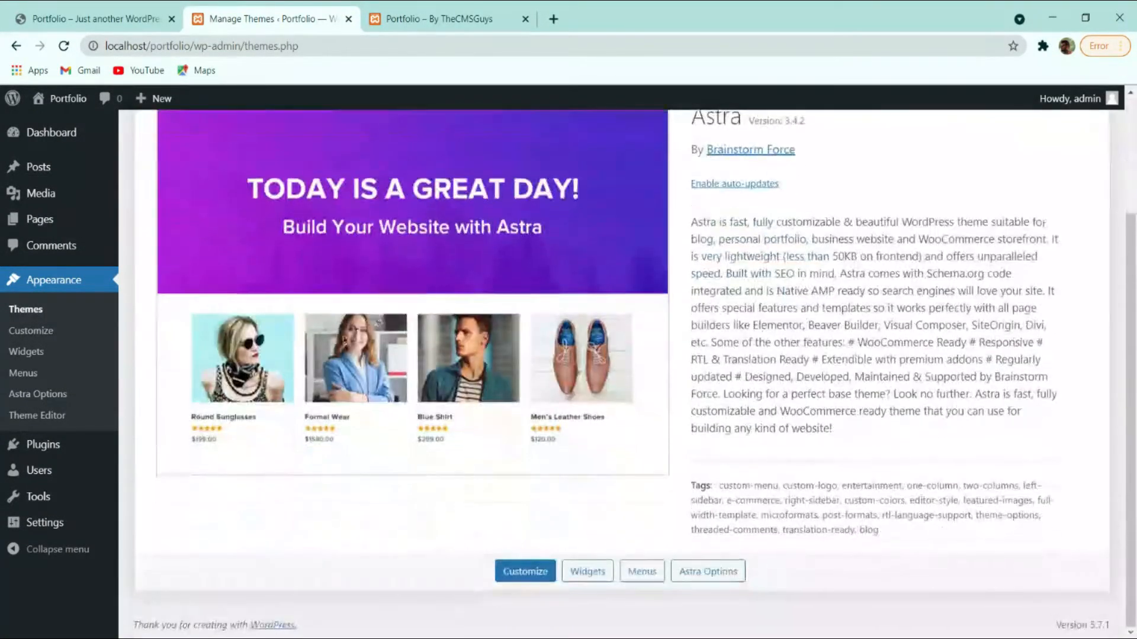
scroll(379, 323, "up", 3)
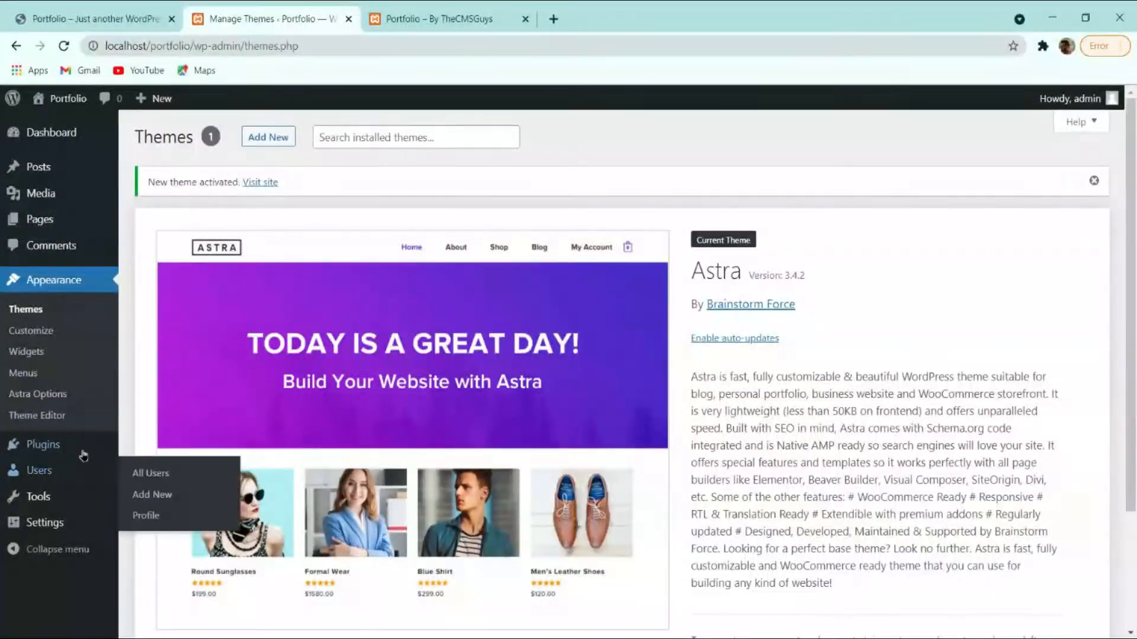
Go to Plugins > Add New and install Classic Editor from the featured list.
left_click(18, 444)
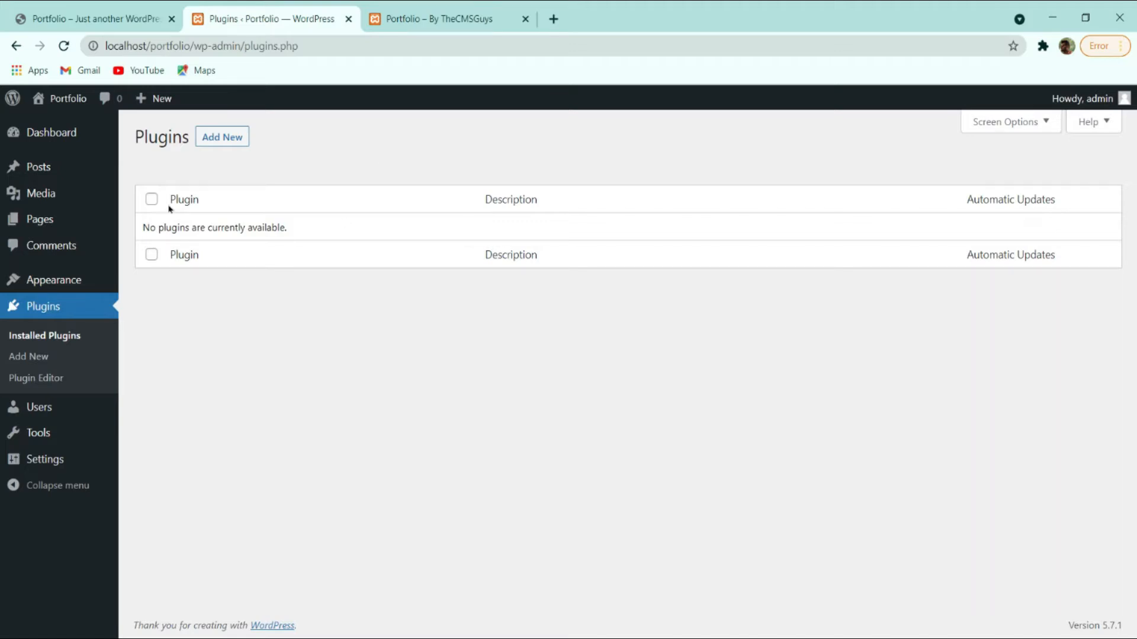
left_click(212, 140)
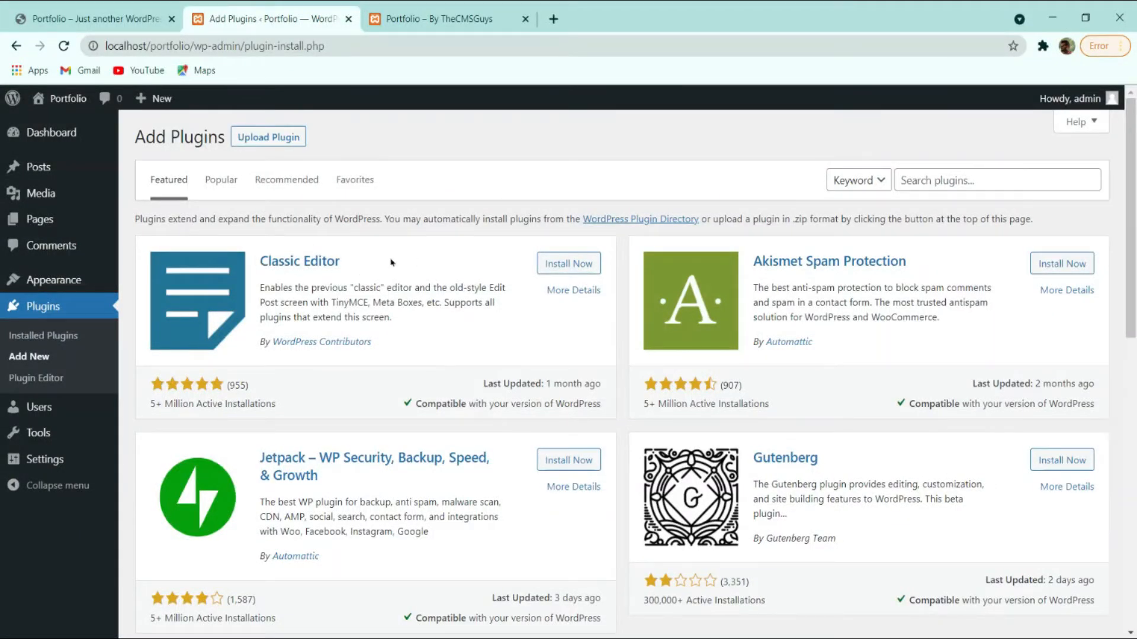
left_click(556, 268)
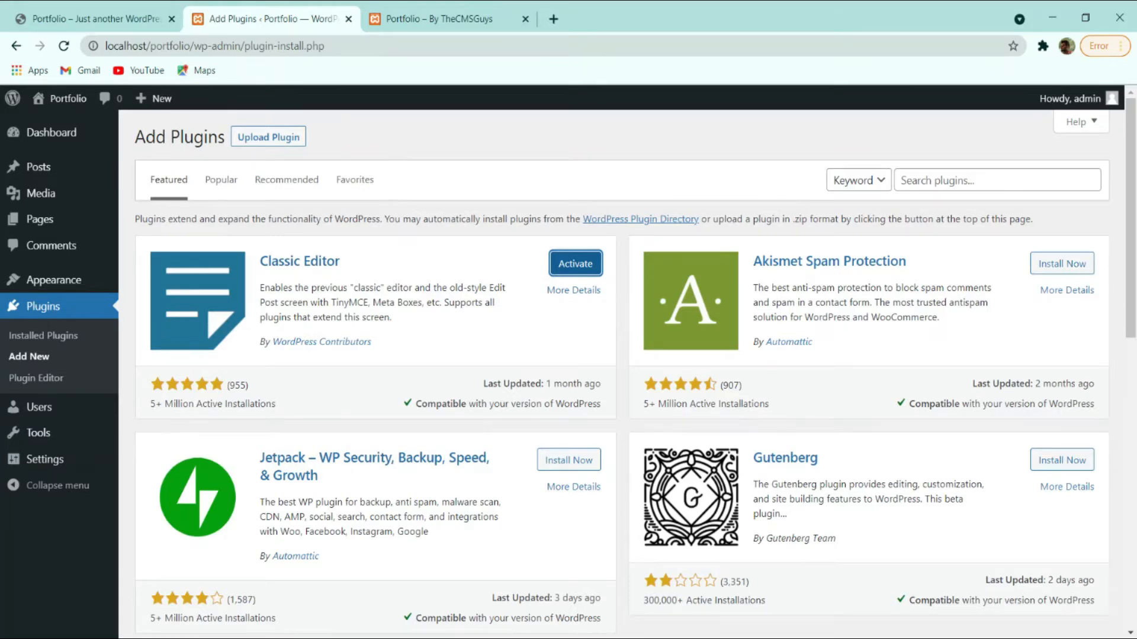
Search plugins for 'elemen' and install Elementor Website Builder.
left_click(947, 179)
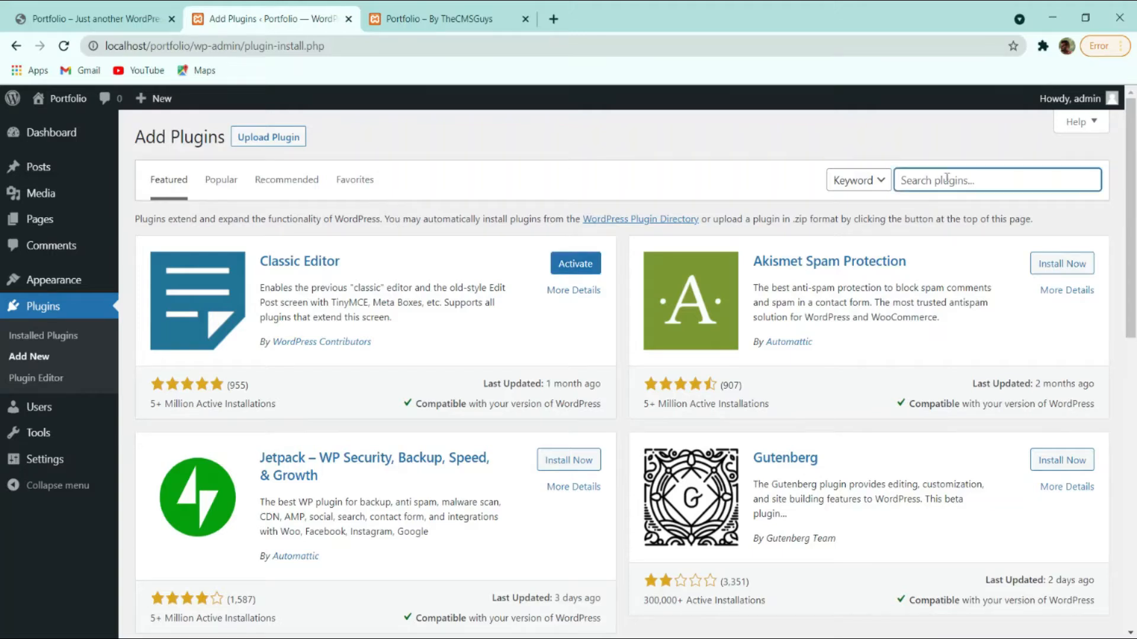
type("elementor")
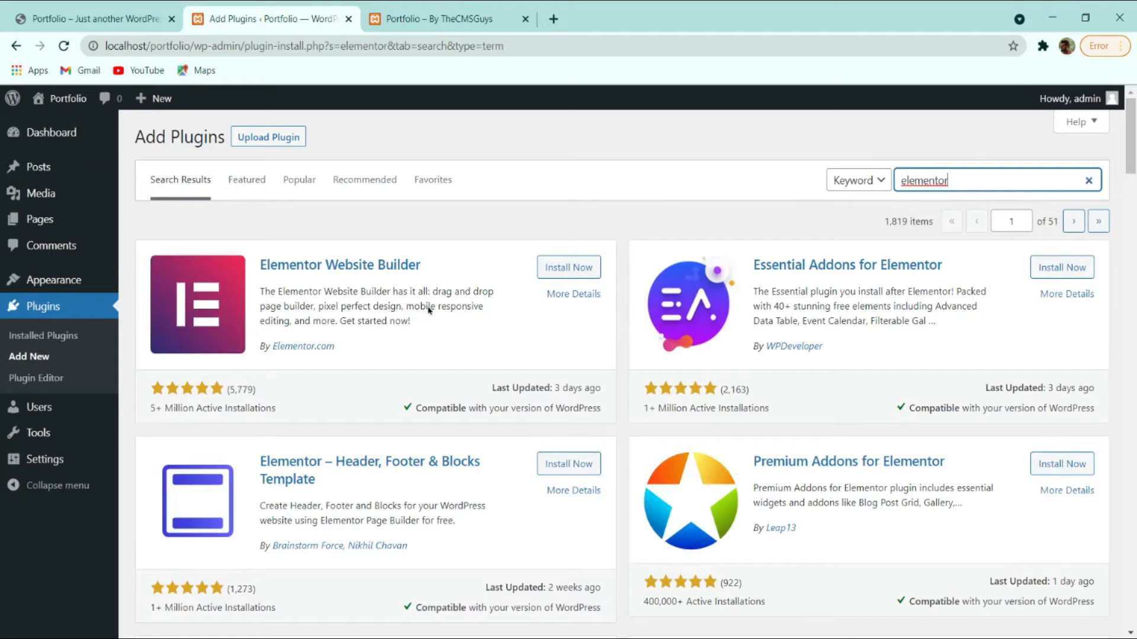
left_click(561, 266)
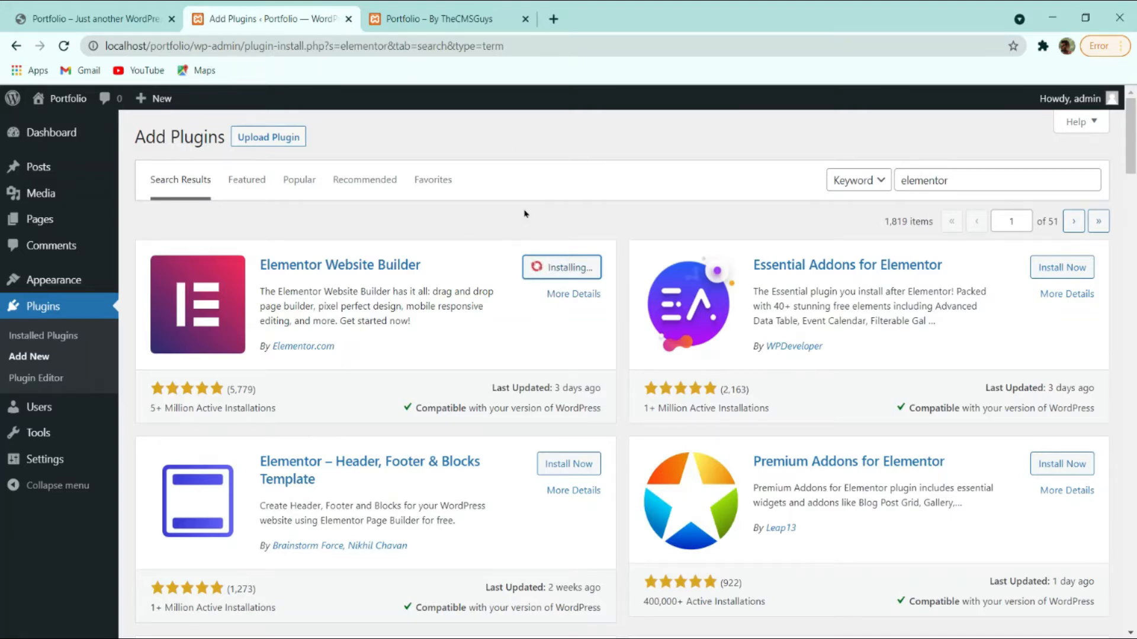
left_click(553, 19)
Go to elmentor.com in the new tab.
left_click(553, 44)
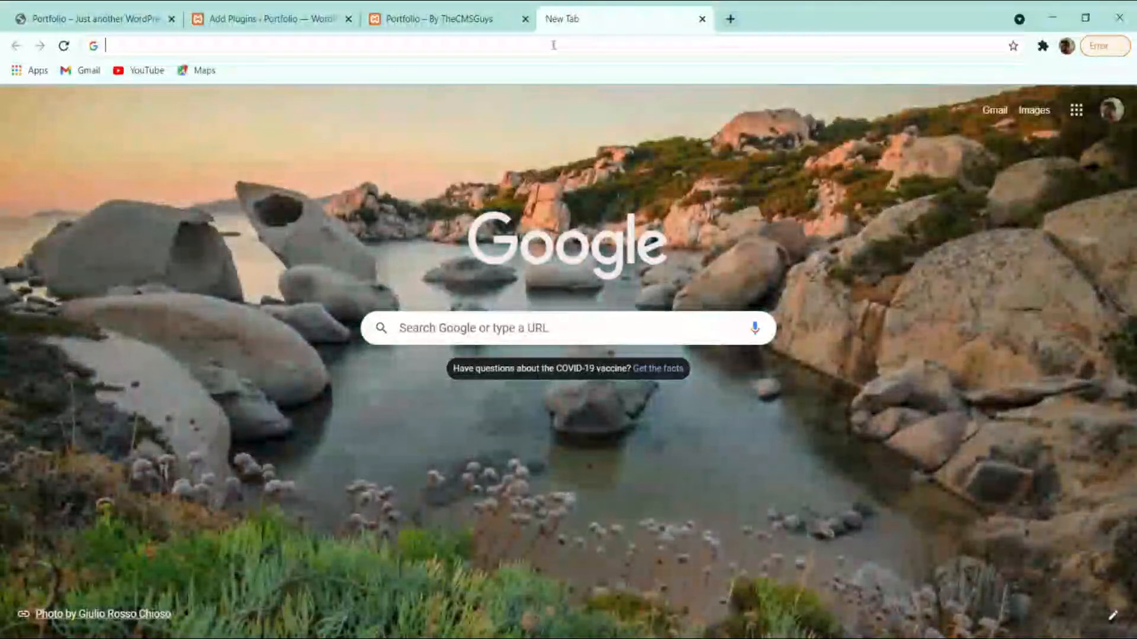
type("elmentor.com")
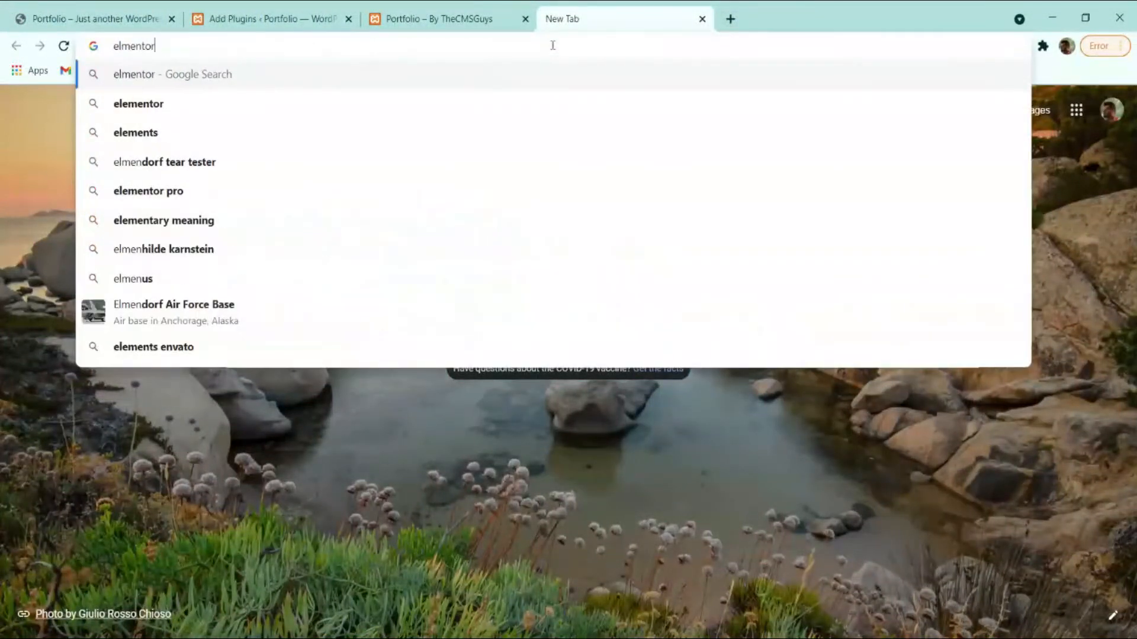
key("Return")
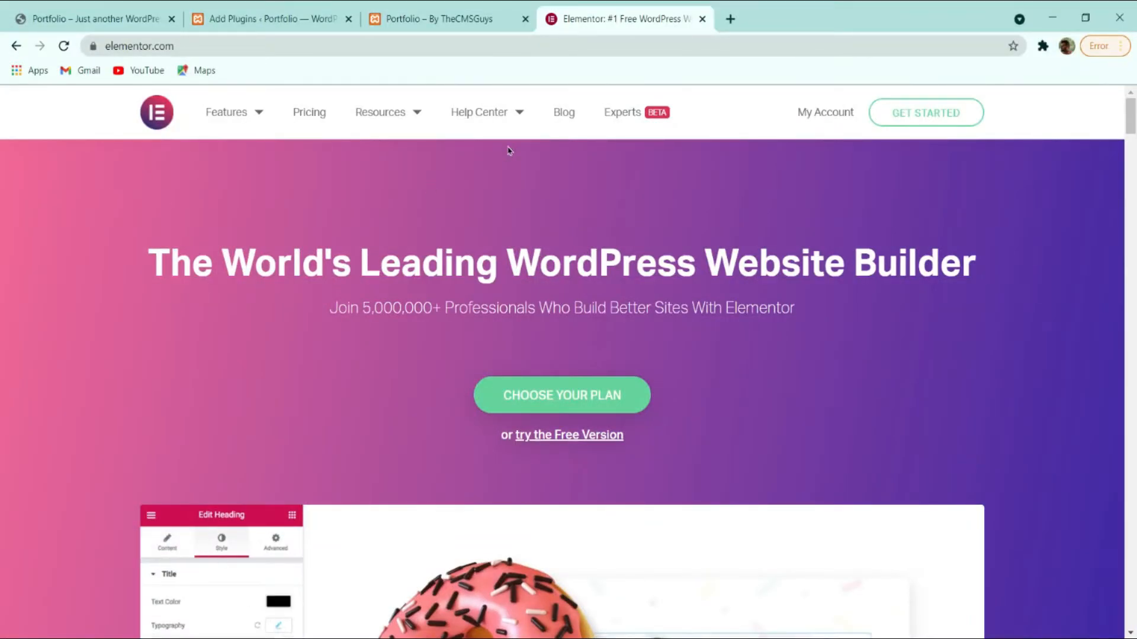
scroll(665, 272, "down", 5)
scroll(592, 292, "up", 5)
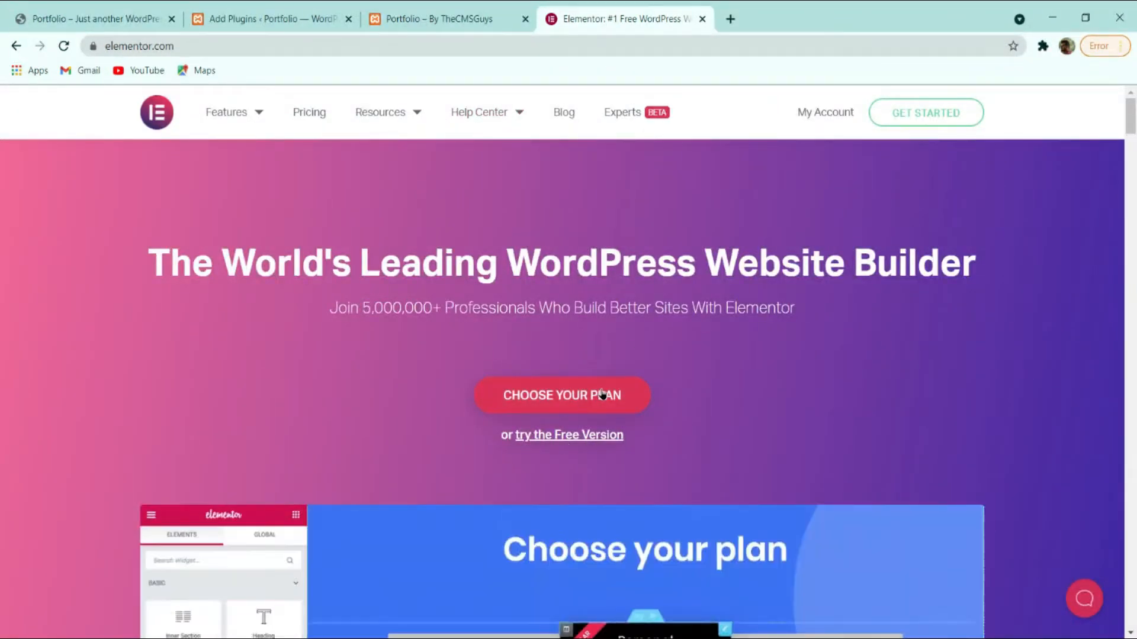
Pick Elementor's free version, answering that a WordPress site already exists, then return to plugin results.
left_click(563, 435)
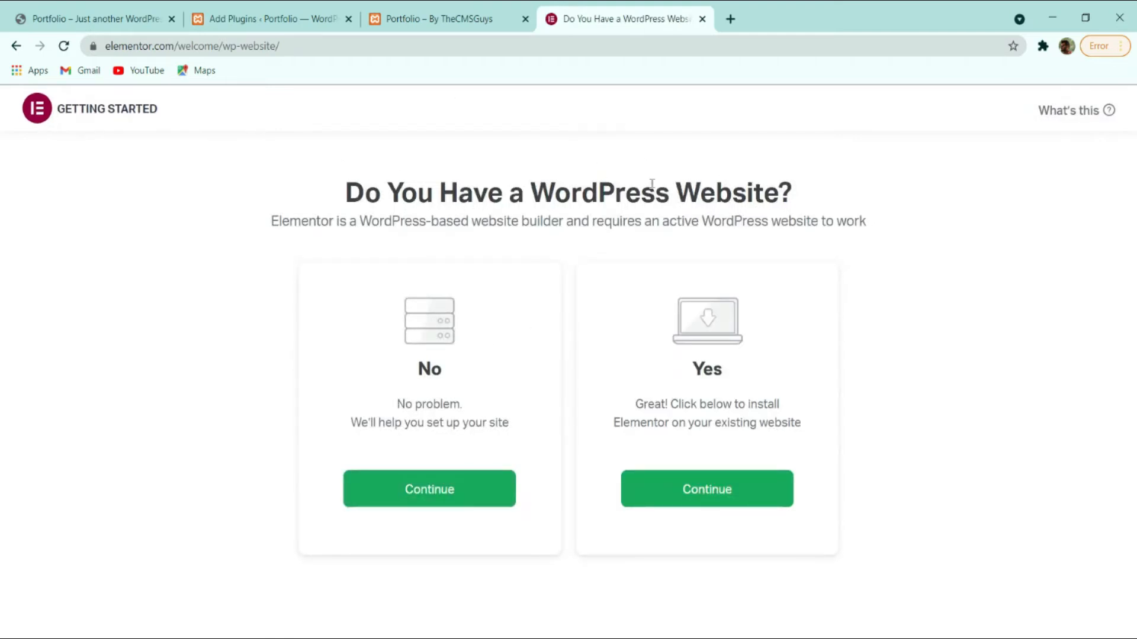
left_click(687, 480)
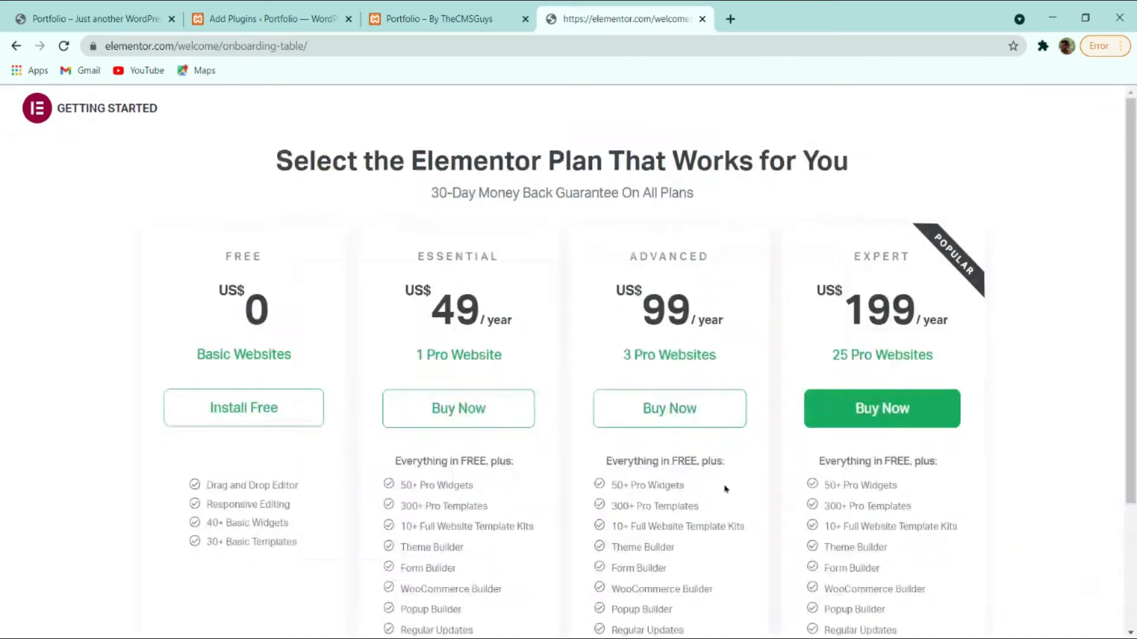
scroll(278, 272, "down", 3)
scroll(279, 273, "up", 3)
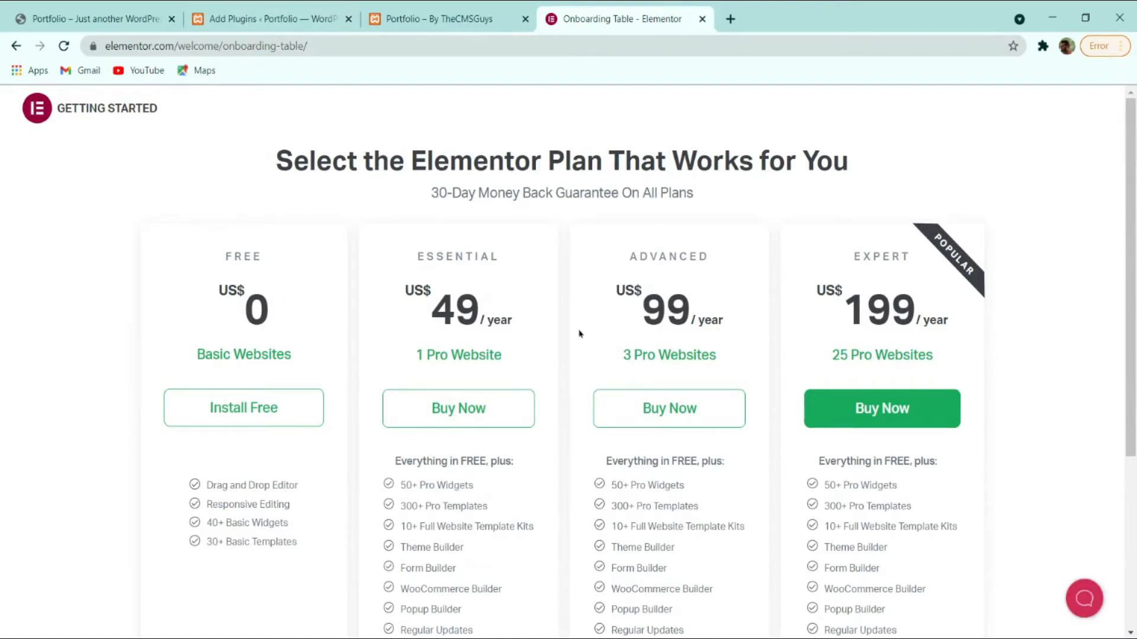
left_click(220, 16)
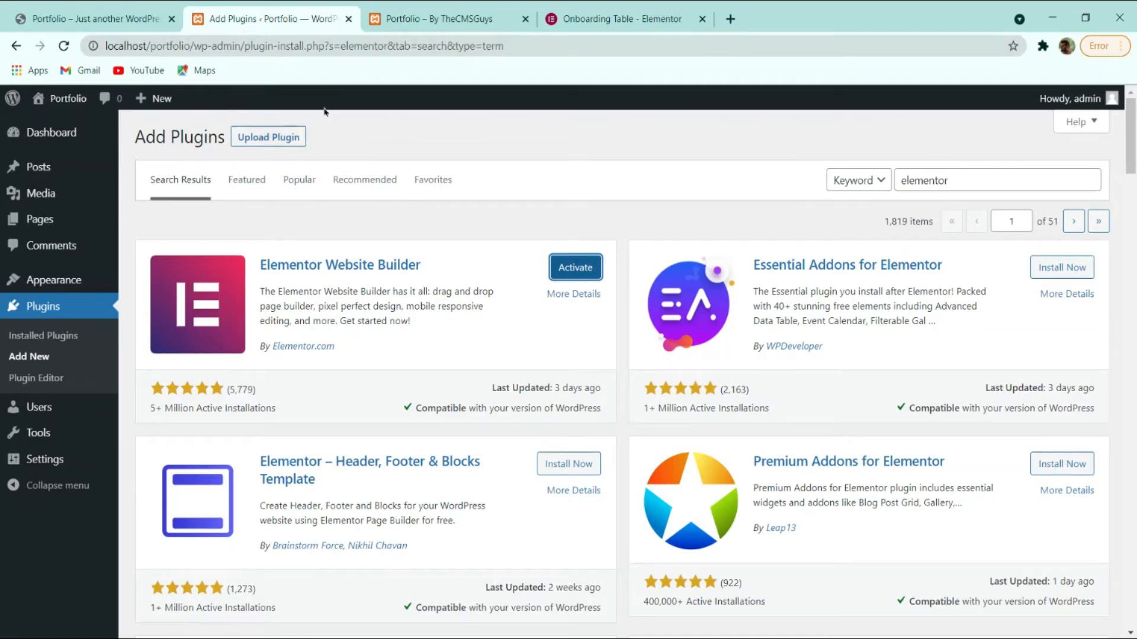
Return to Elementor's plan comparison page and scroll through the Free, Essential, Advanced and Expert plans.
left_click(604, 18)
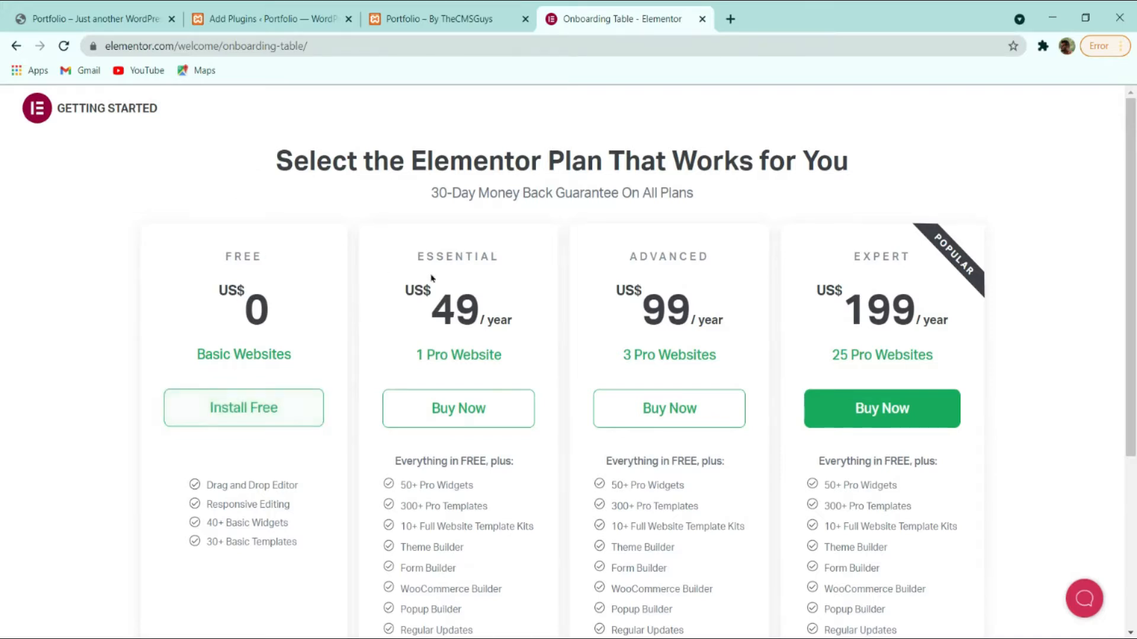
scroll(526, 301, "down", 4)
scroll(500, 291, "up", 4)
scroll(769, 339, "down", 4)
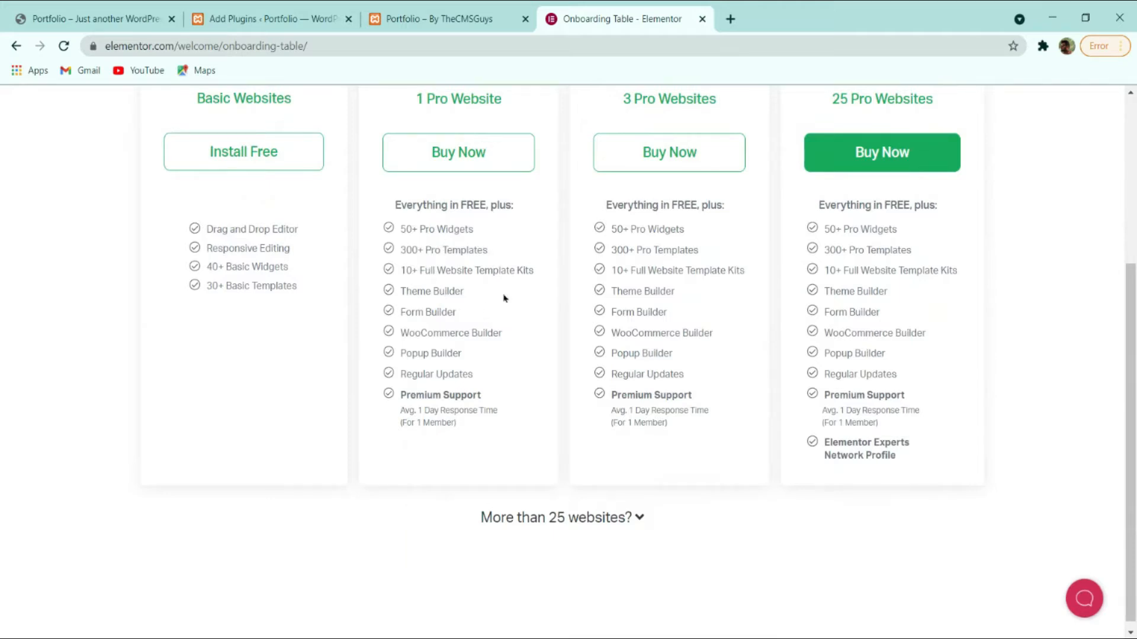
scroll(485, 285, "up", 4)
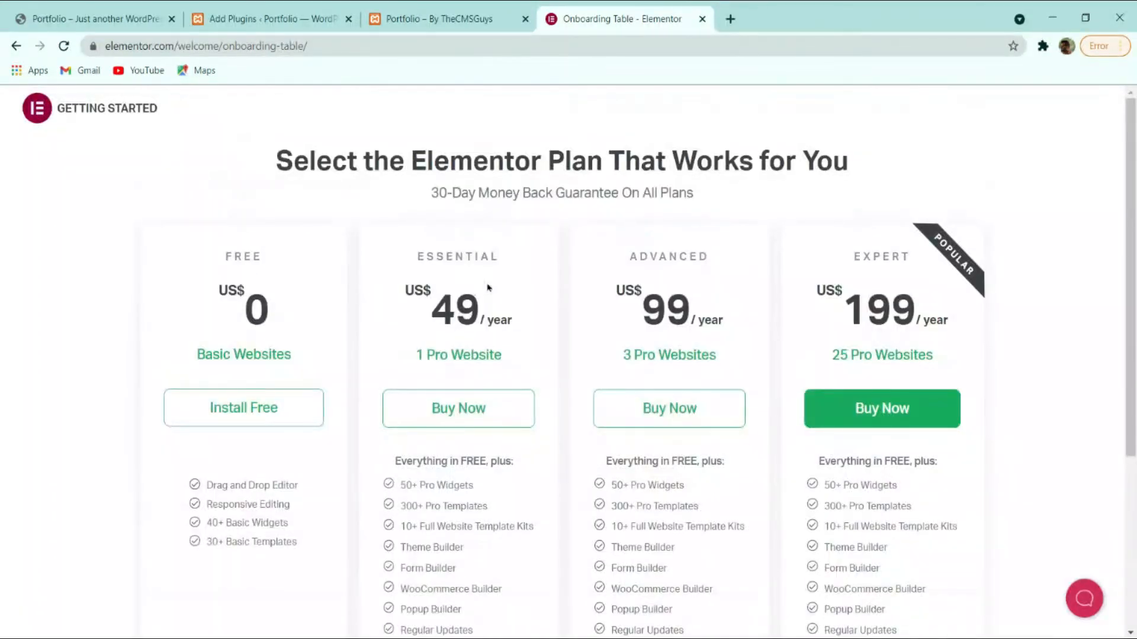
scroll(509, 284, "down", 4)
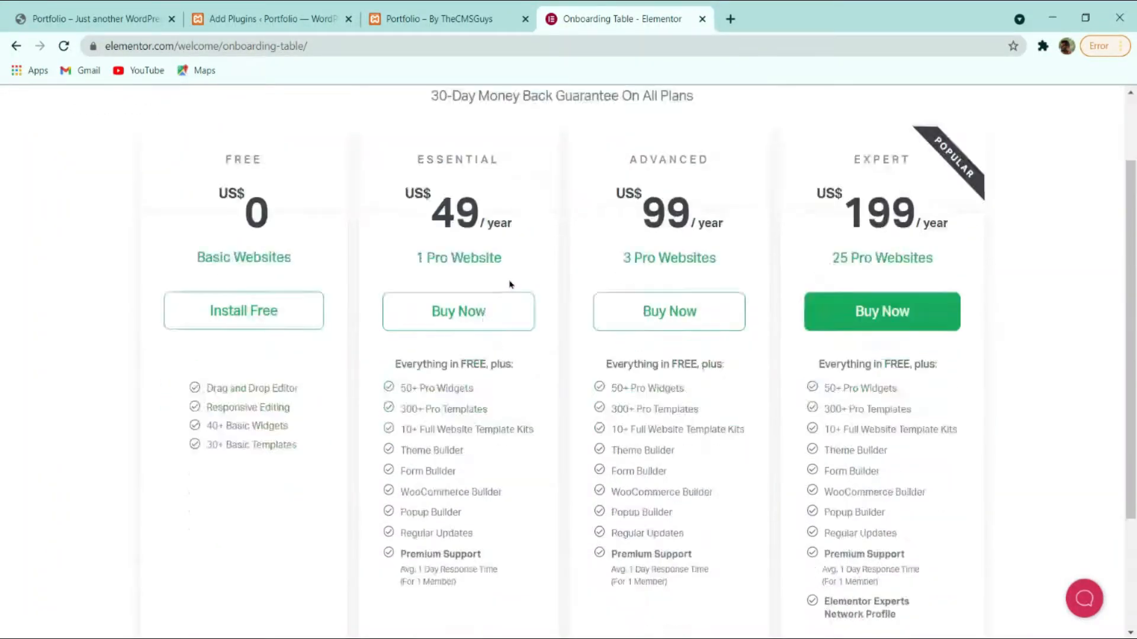
scroll(489, 336, "up", 4)
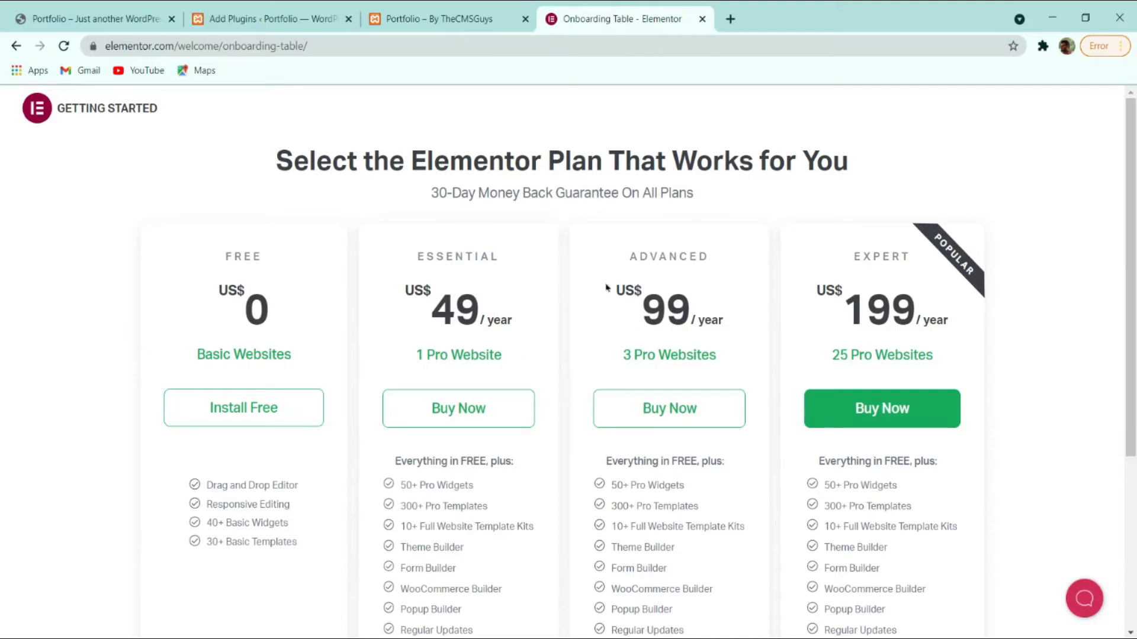
Close the Elementor pricing page and begin installing Essential Addons for Elementor from the search results.
left_click(701, 19)
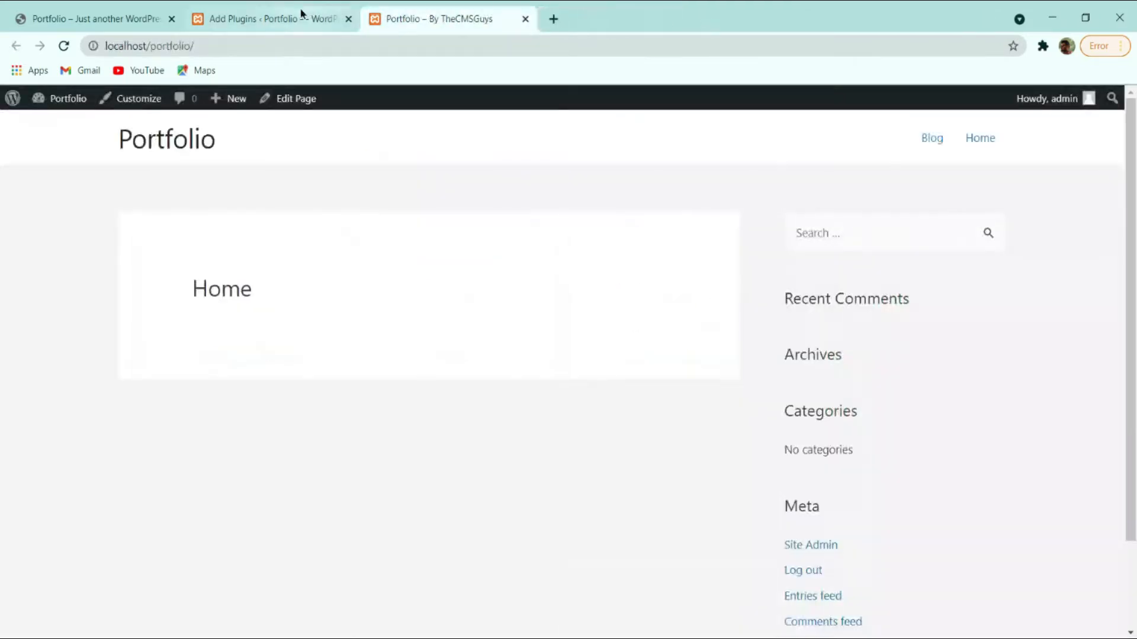
left_click(296, 16)
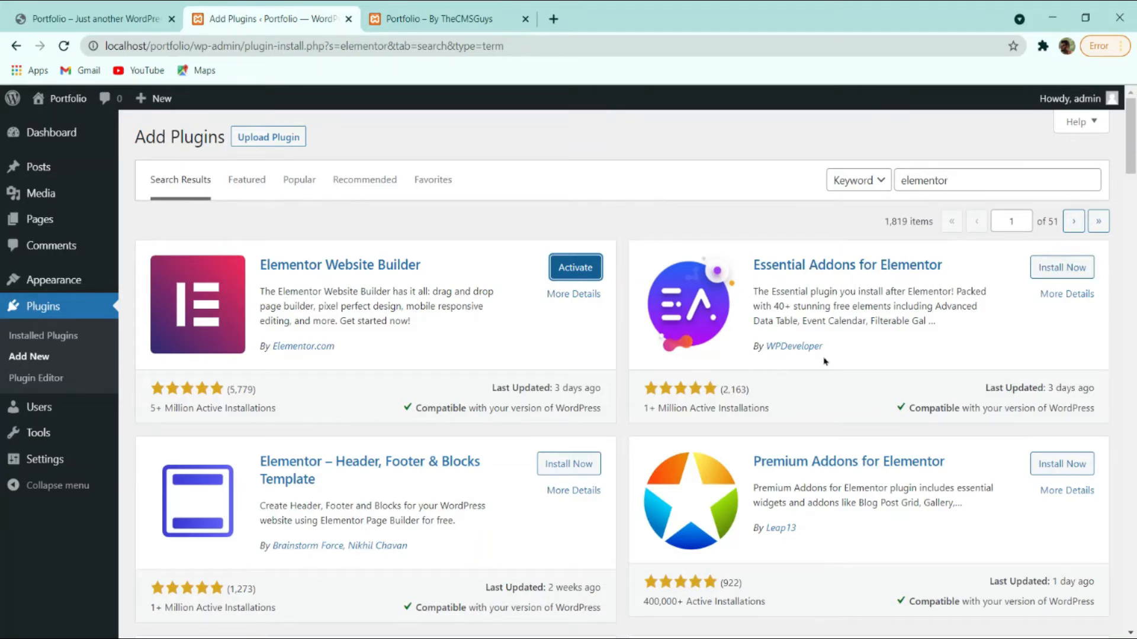
left_click(1058, 270)
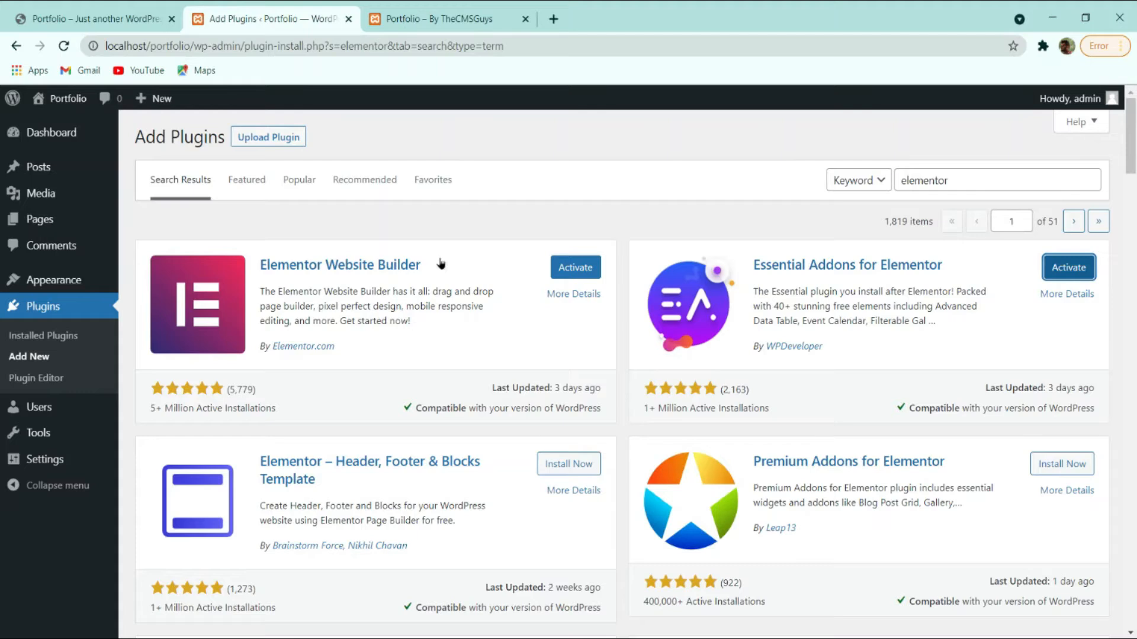
Check the contact section on the reference portfolio site.
left_click(148, 18)
left_click(938, 127)
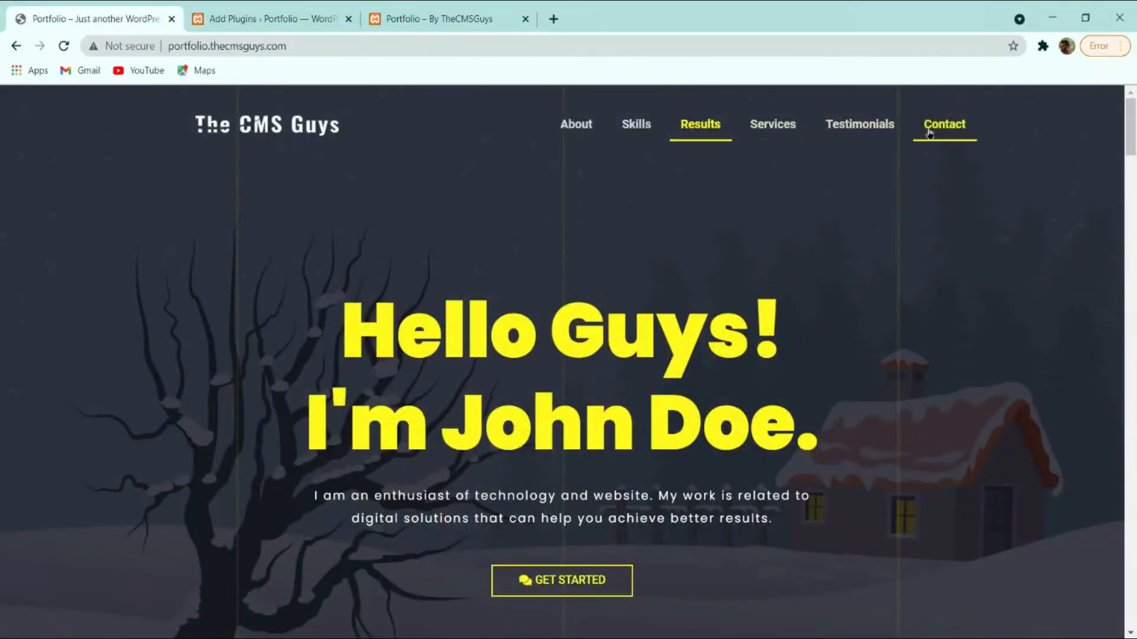
scroll(395, 363, "down", 3)
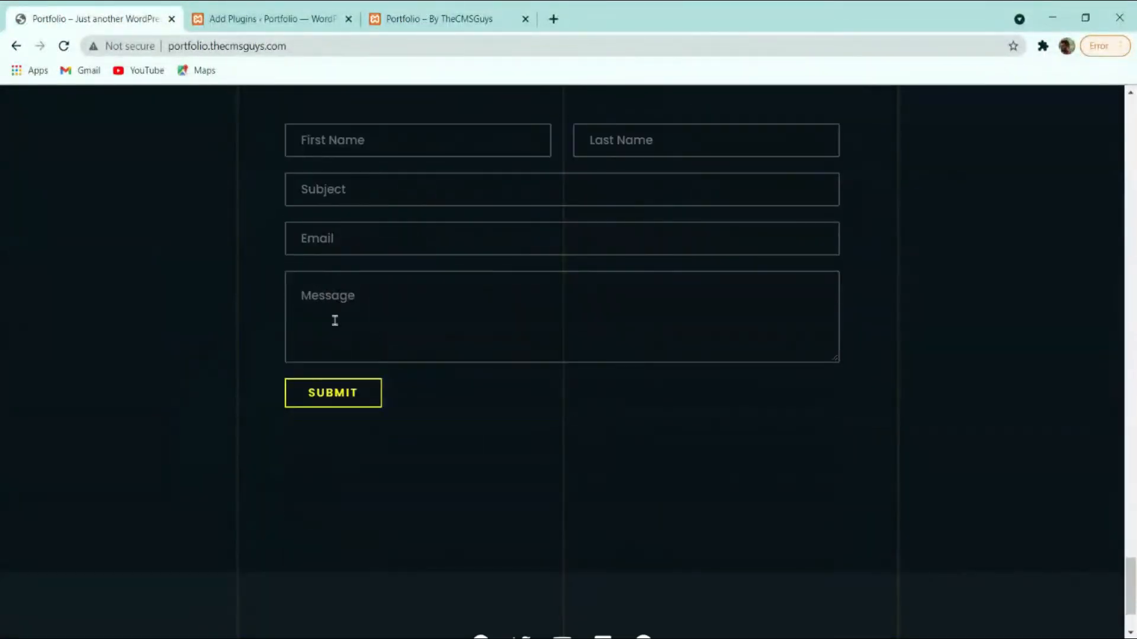
scroll(732, 244, "up", 3)
scroll(756, 349, "up", 20)
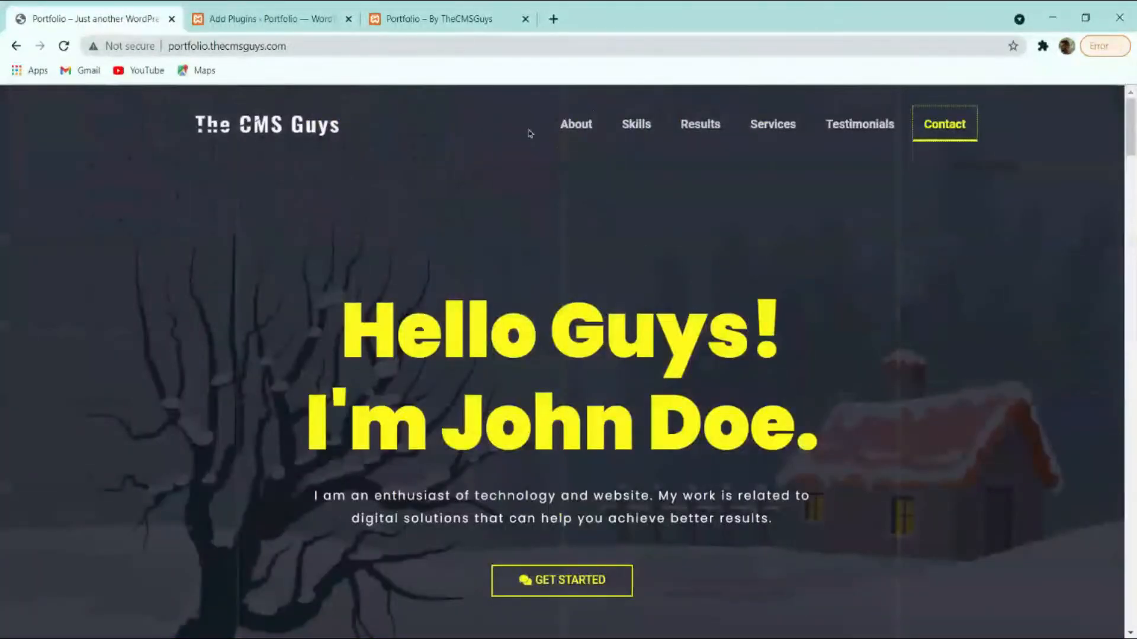
Search plugins for 'wp form', install WPForms, and go to Installed Plugins.
left_click(313, 18)
left_click(934, 180)
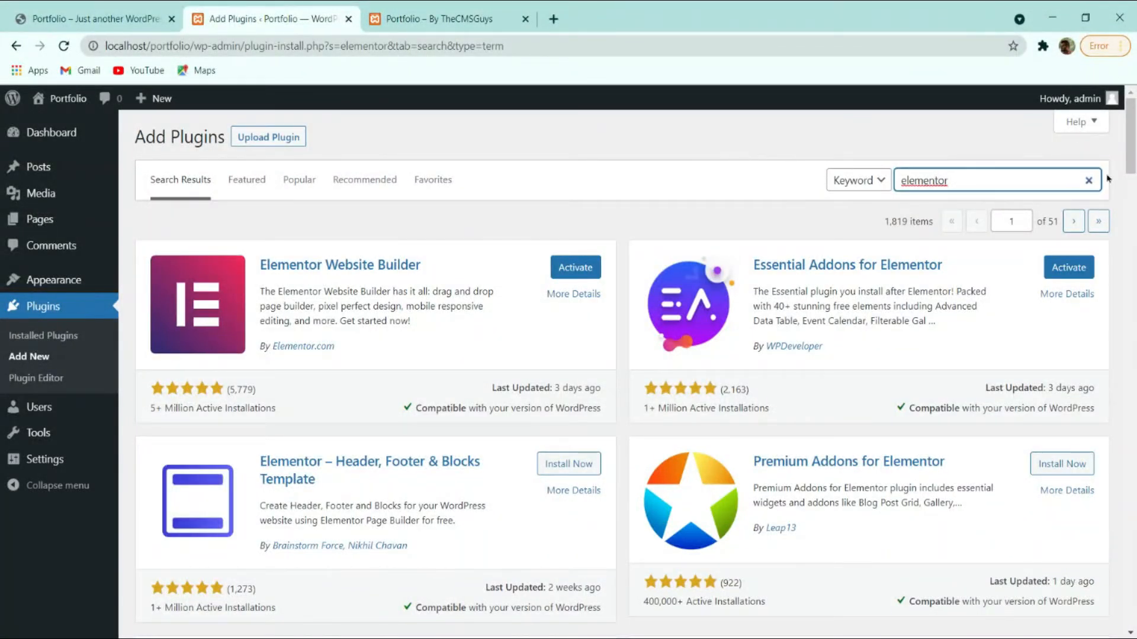
left_click(1089, 180)
type("wp forms")
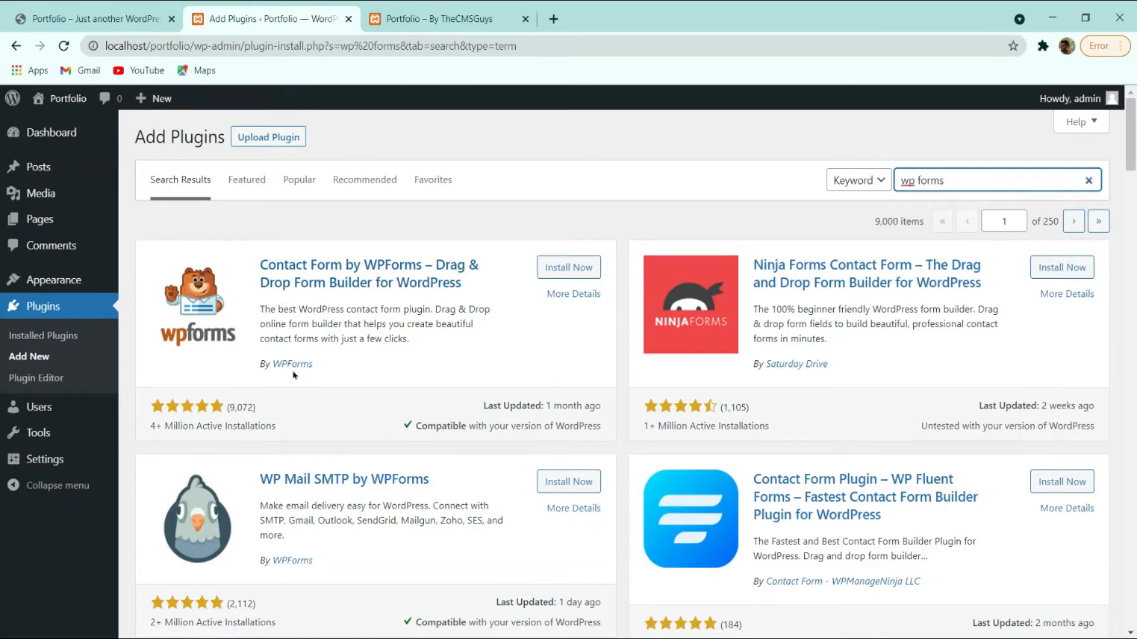
left_click(568, 265)
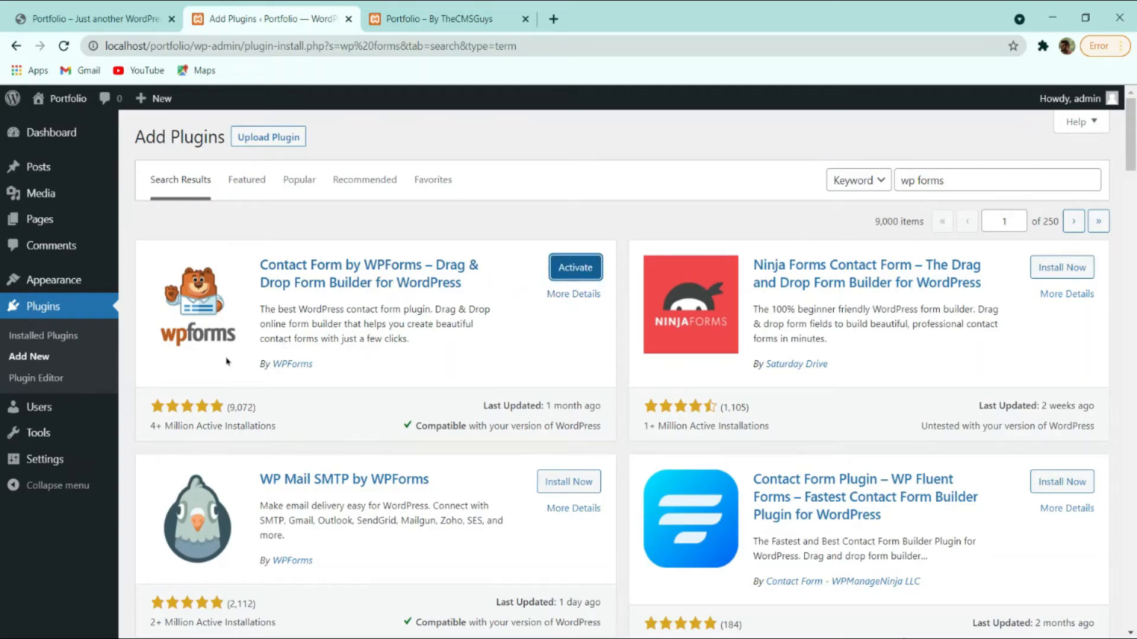
left_click(42, 339)
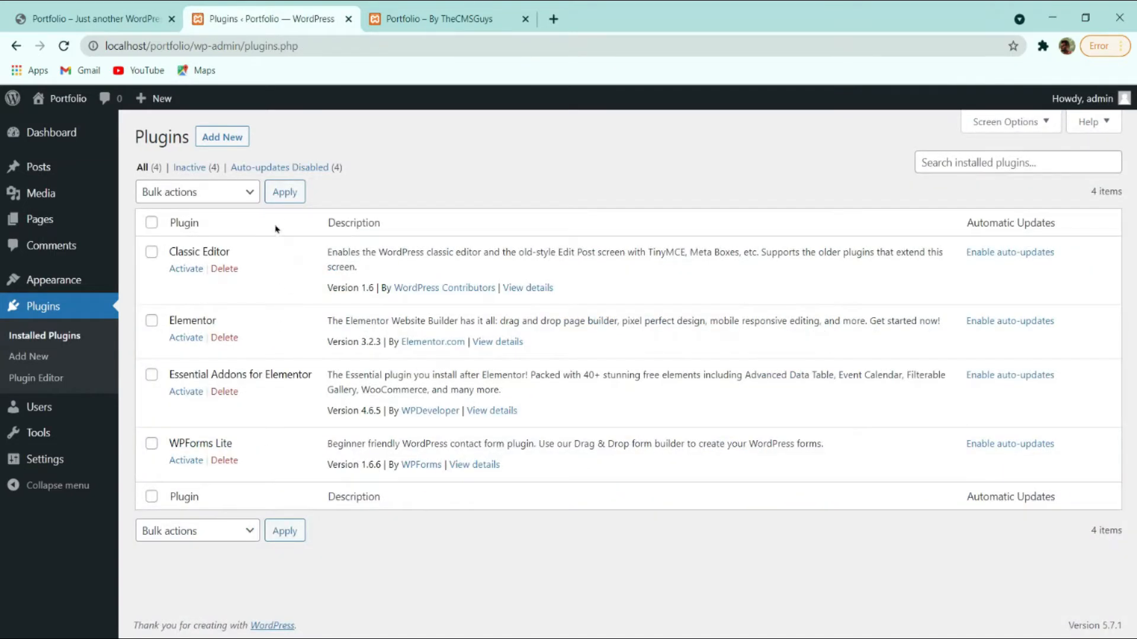
Select all four installed plugins and apply the Activate bulk action.
left_click(151, 222)
left_click(228, 199)
left_click(228, 220)
left_click(283, 199)
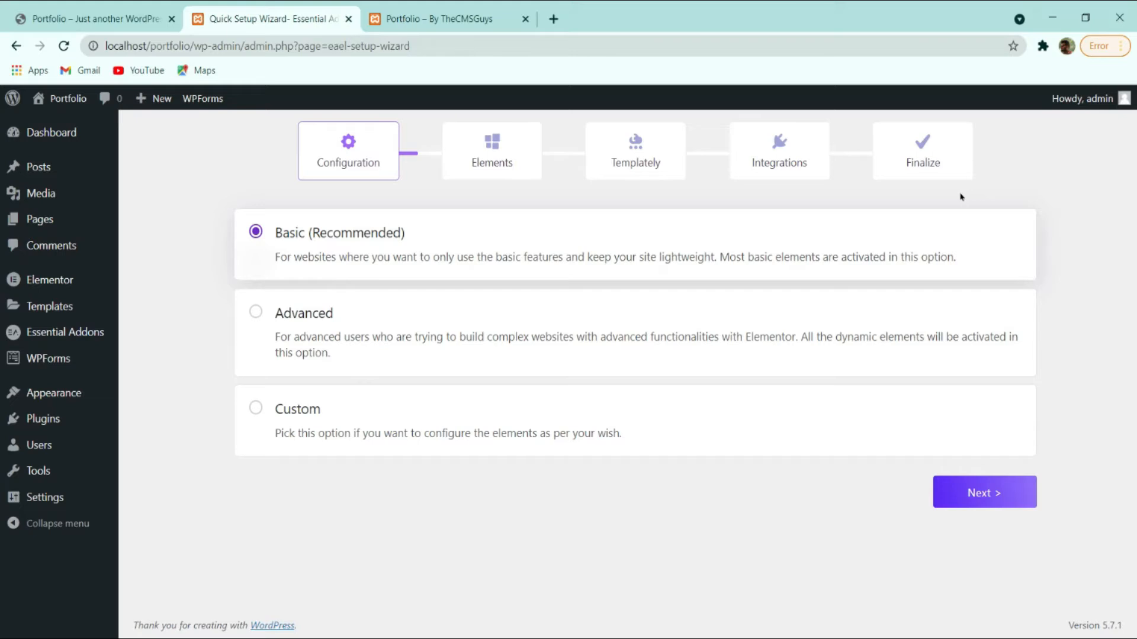
Compare the Basic and Advanced configurations, preview the Elements step, then go back.
left_click(468, 313)
left_click(447, 257)
left_click(977, 494)
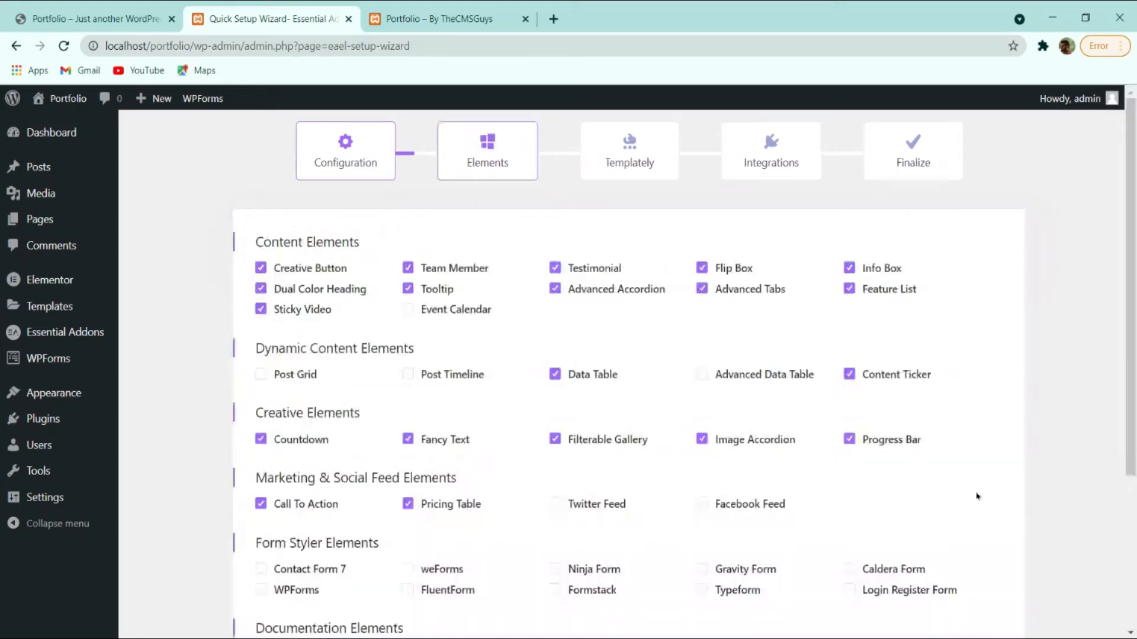
scroll(521, 225, "down", 4)
scroll(557, 237, "up", 4)
scroll(429, 255, "down", 4)
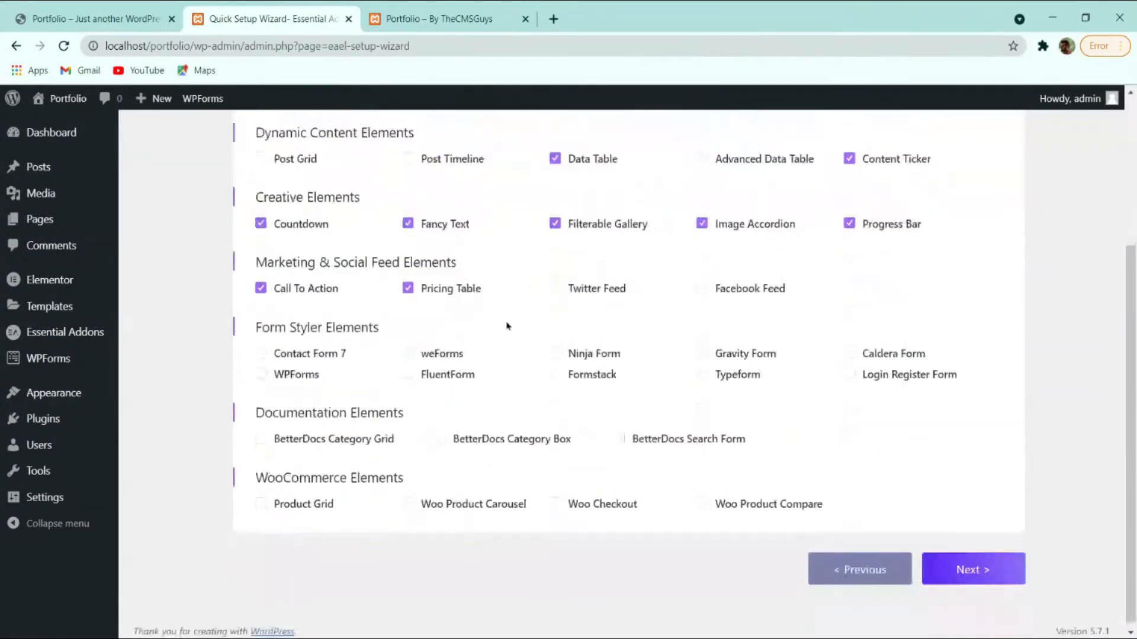
left_click(858, 563)
Choose the Custom configuration and step through Elements, Templately and Integrations to Finish.
left_click(275, 301)
left_click(316, 415)
left_click(970, 490)
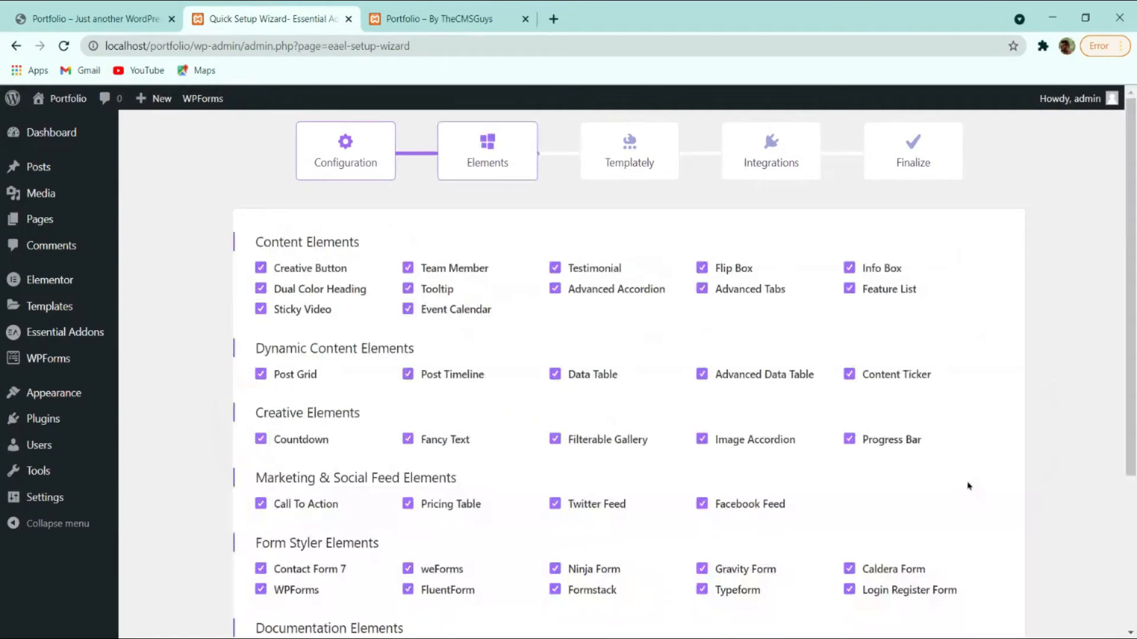
scroll(600, 297, "down", 4)
scroll(421, 271, "up", 4)
scroll(414, 282, "down", 4)
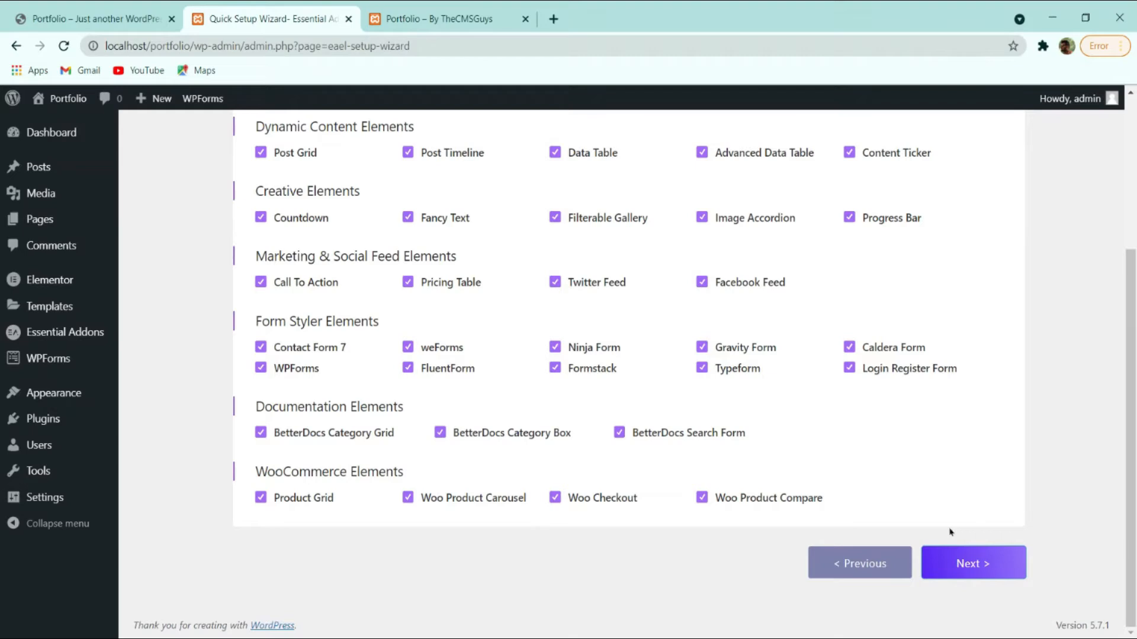
left_click(971, 561)
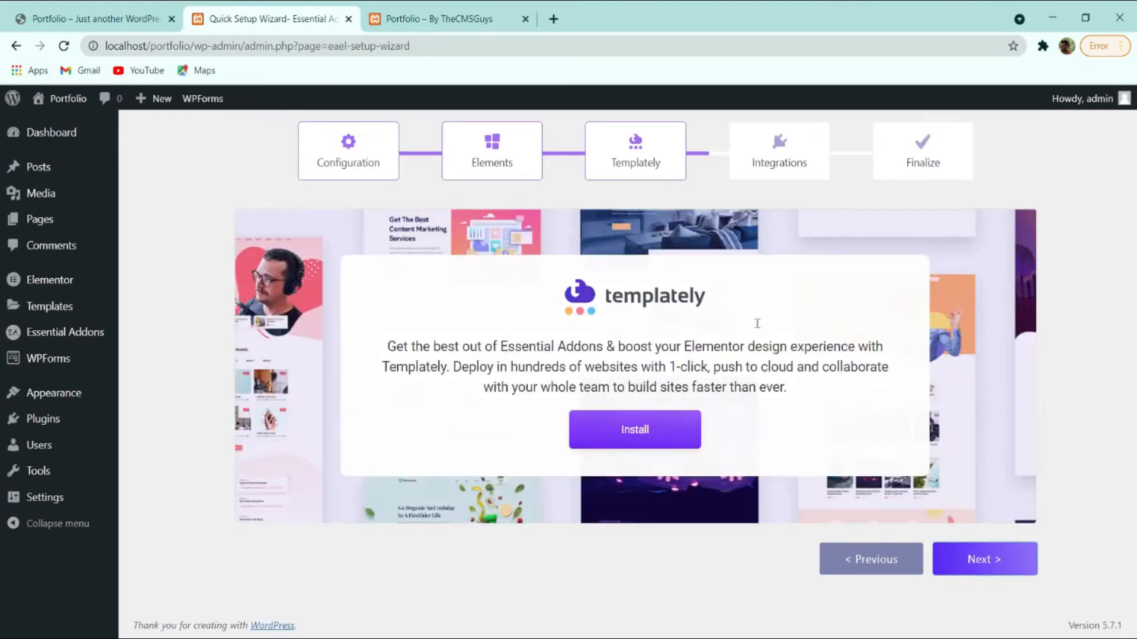
left_click(980, 559)
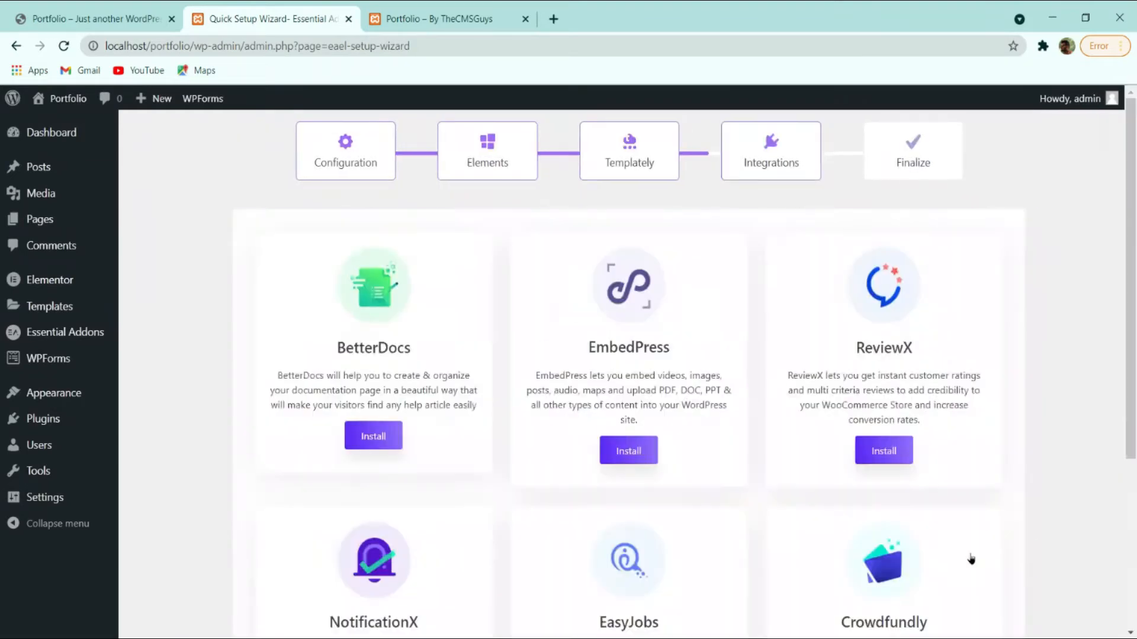
scroll(912, 300, "down", 5)
left_click(971, 562)
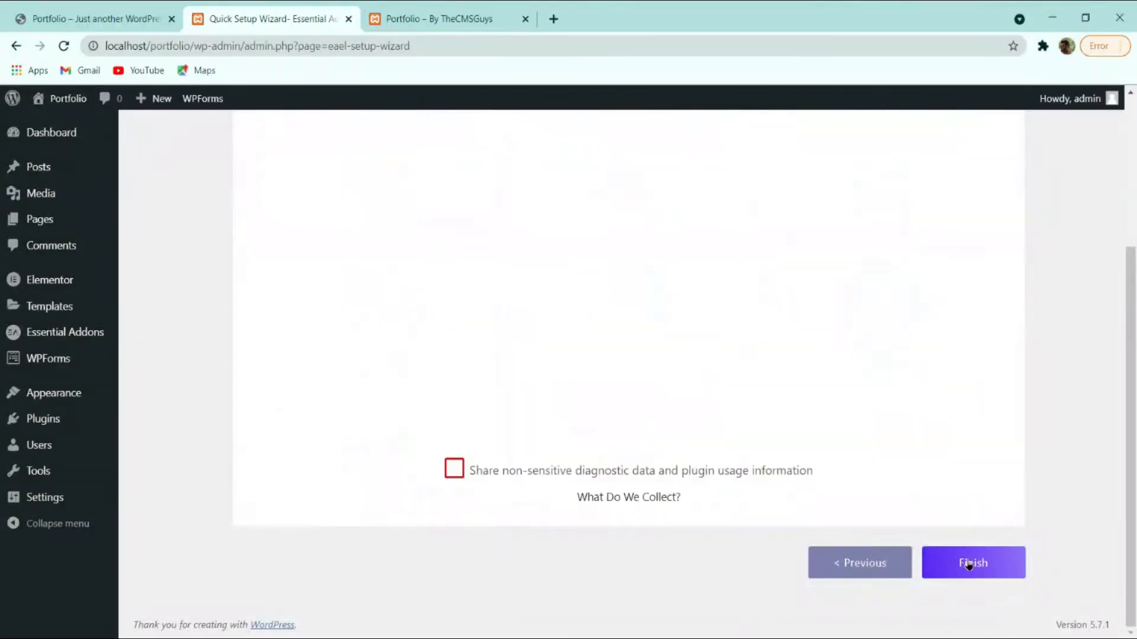
left_click(973, 564)
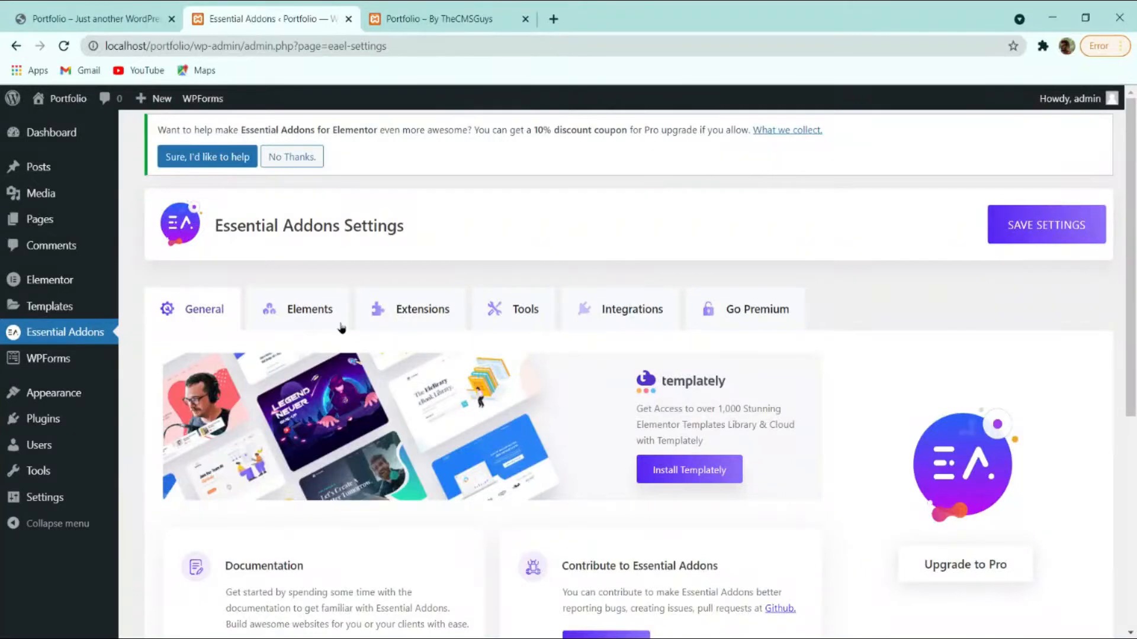
Enable all Essential Addons elements, save the settings, and return to Installed Plugins.
left_click(282, 307)
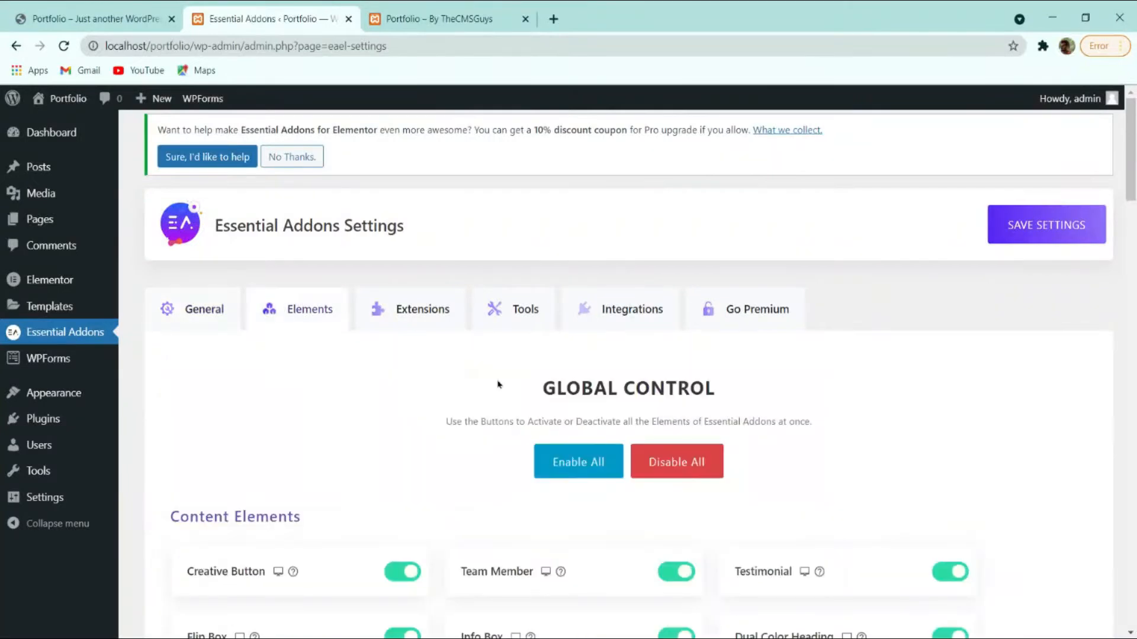
scroll(573, 373, "down", 12)
scroll(573, 373, "up", 12)
left_click(579, 460)
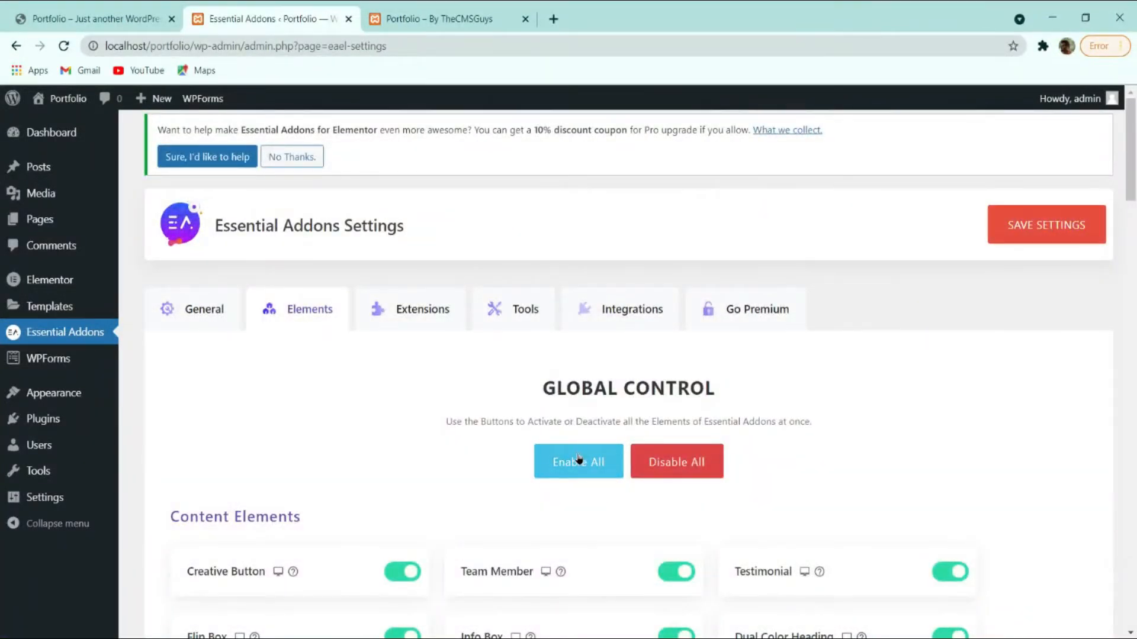
scroll(578, 453, "down", 4)
scroll(558, 317, "down", 11)
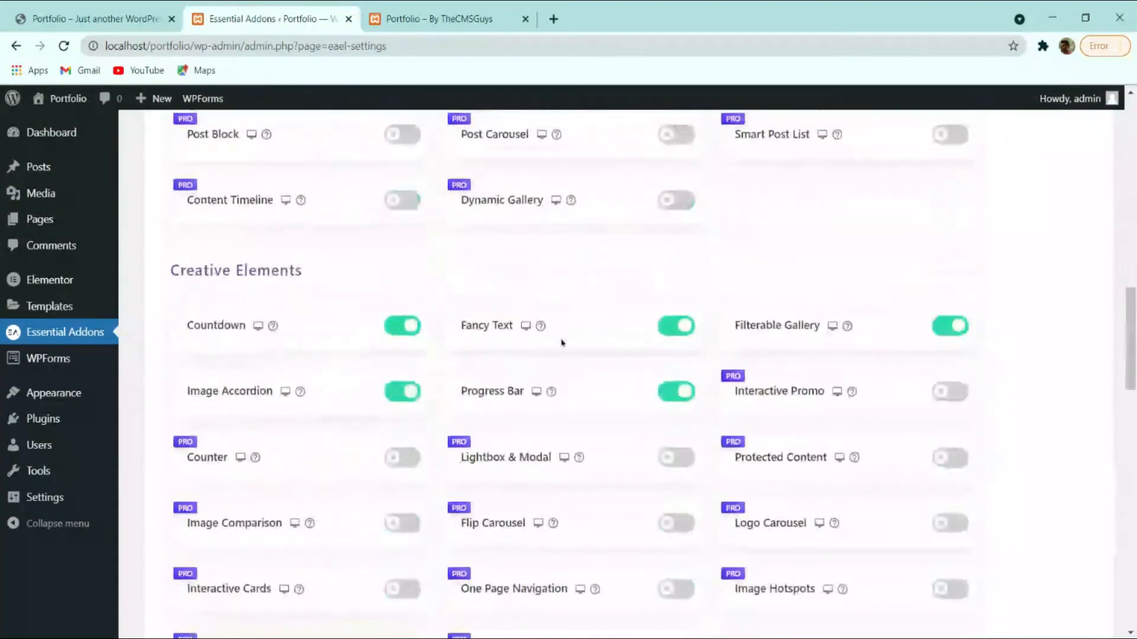
scroll(556, 355, "down", 10)
scroll(710, 370, "down", 6)
scroll(565, 390, "up", 20)
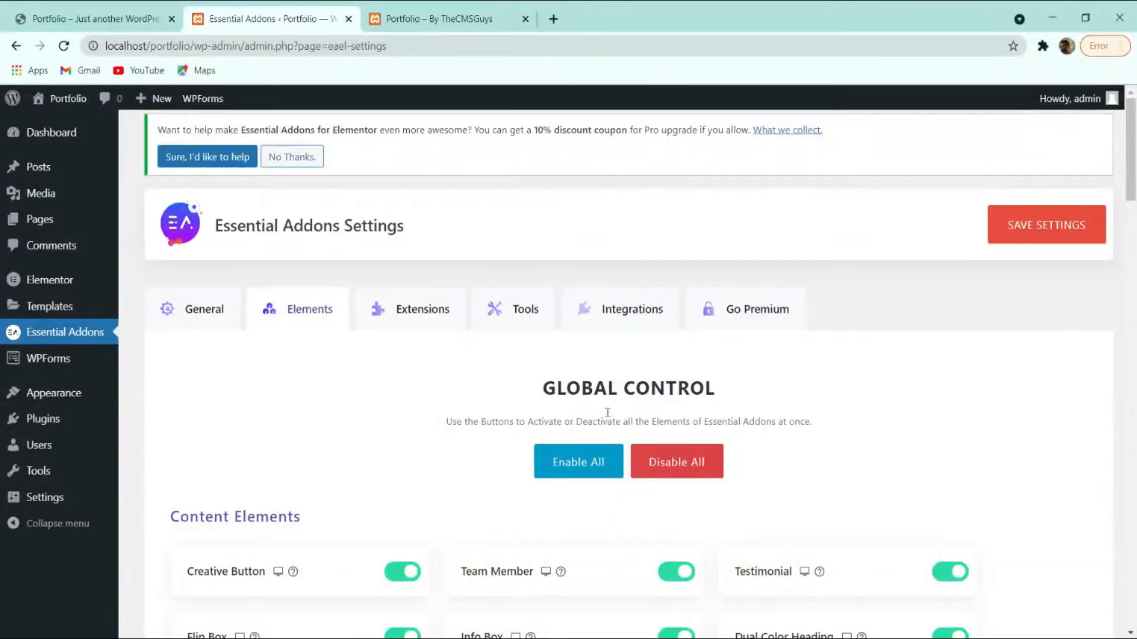
left_click(1047, 225)
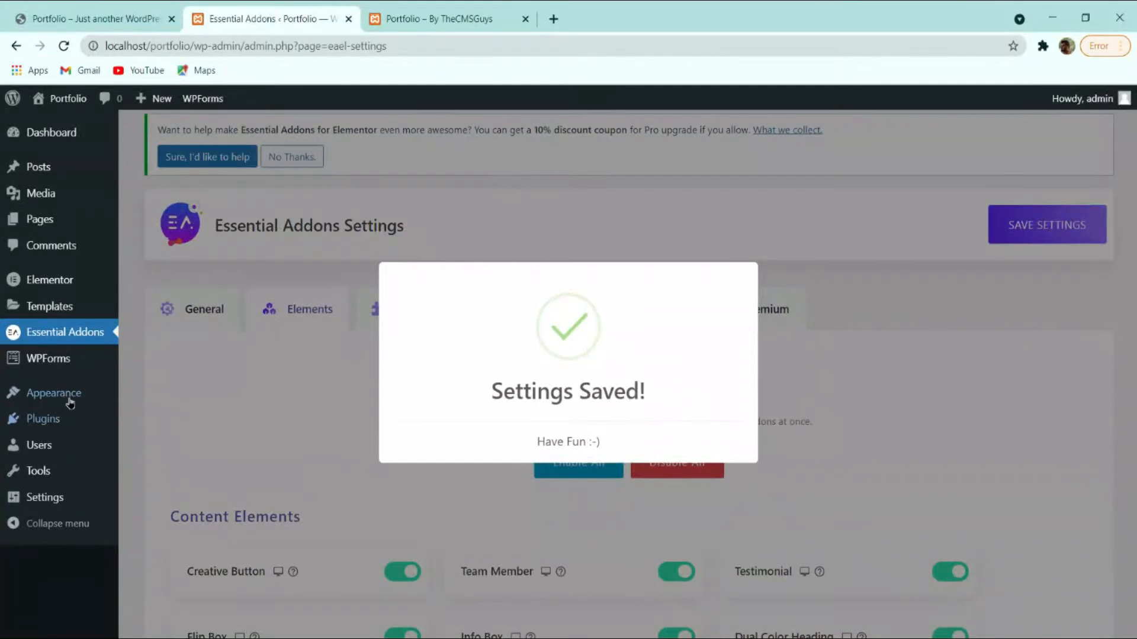
mouse_move(71, 394)
left_click(60, 419)
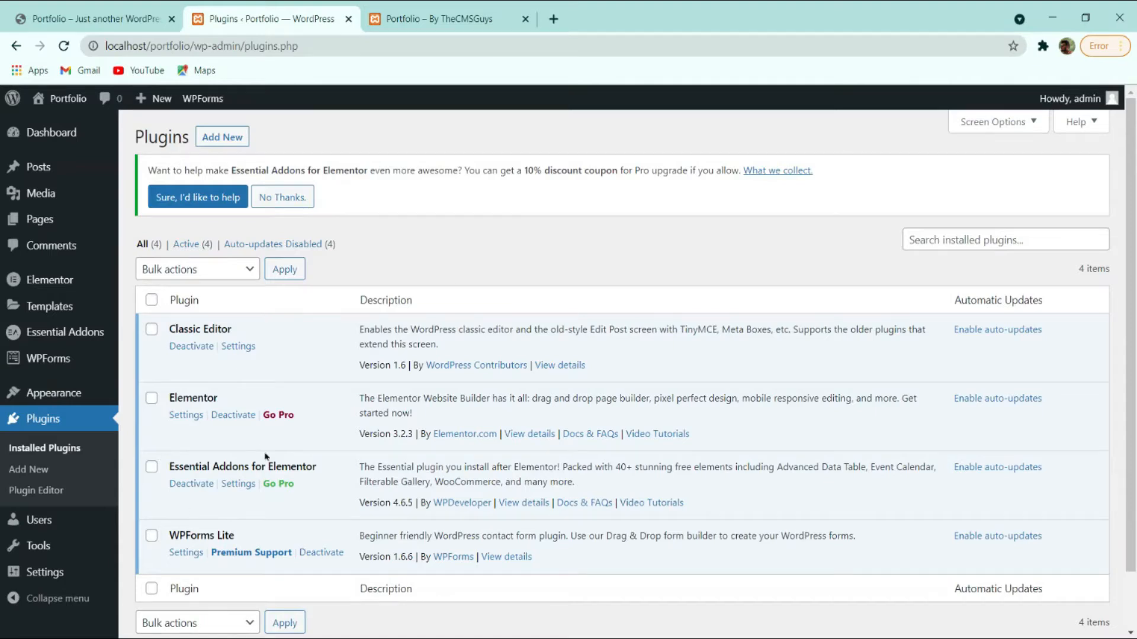
Set the Home page template to Elementor Full Width and update the page.
left_click(692, 638)
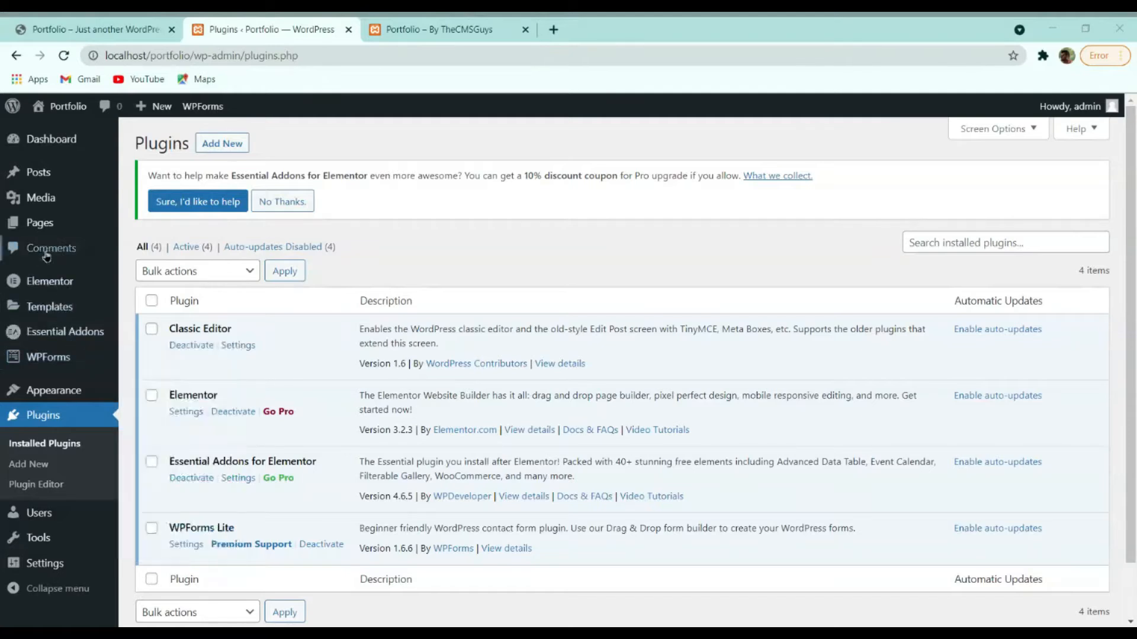
left_click(50, 228)
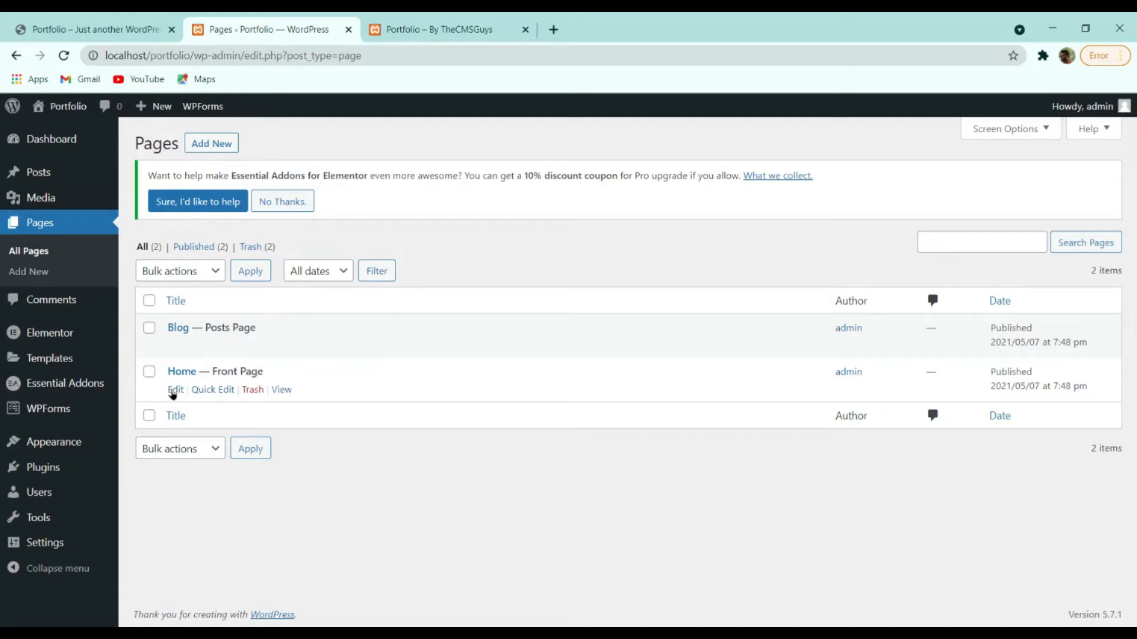
left_click(175, 390)
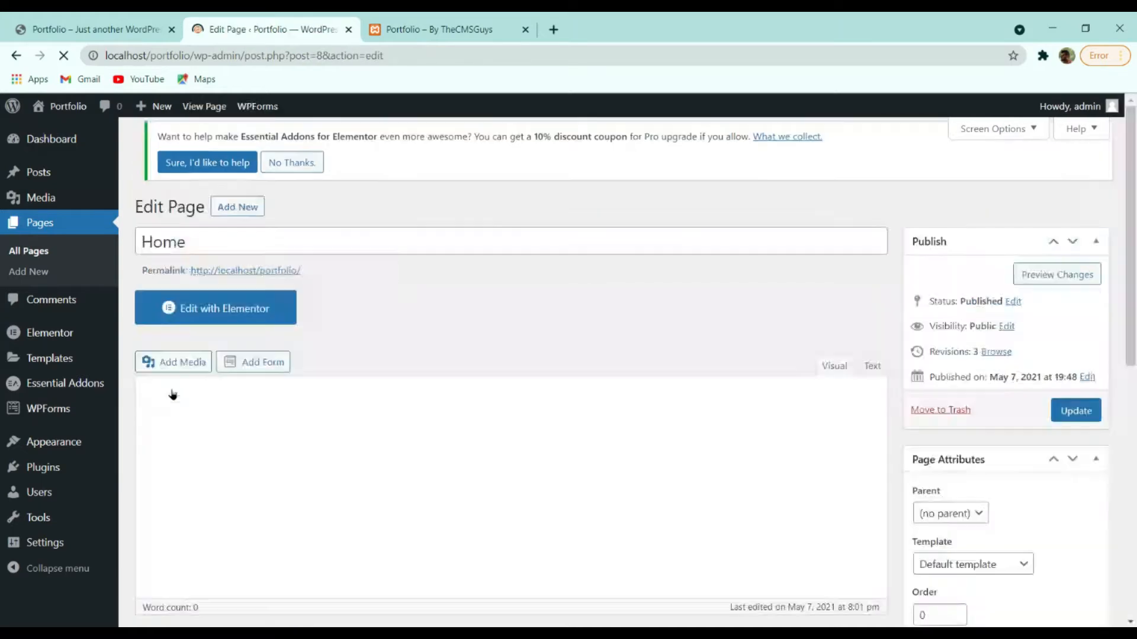
scroll(453, 291, "down", 3)
scroll(454, 305, "up", 3)
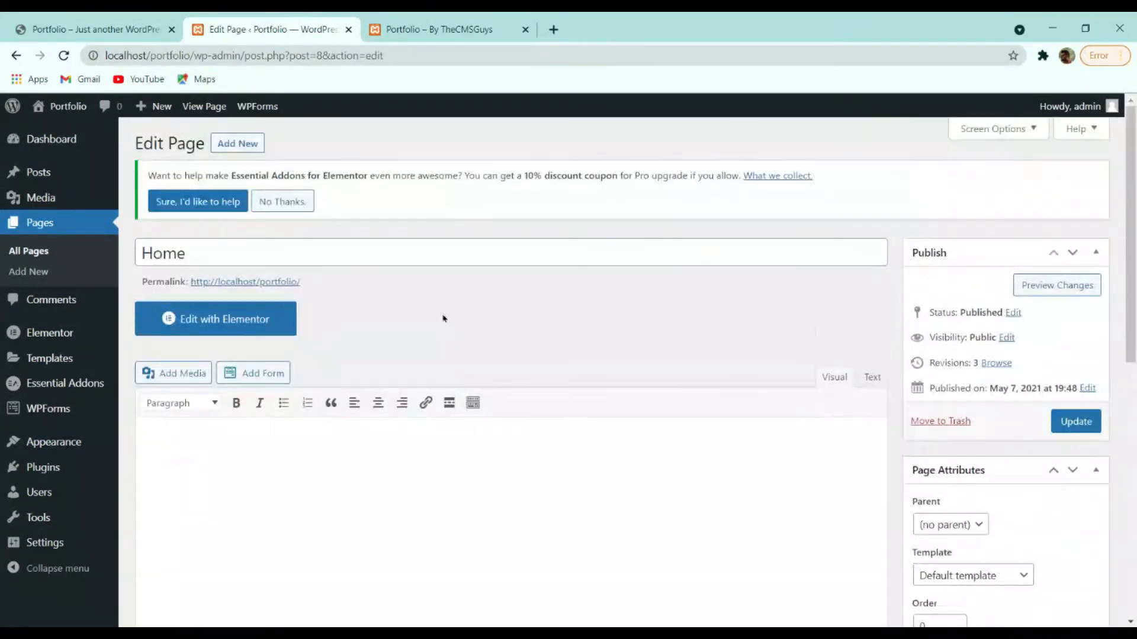
scroll(683, 330, "down", 4)
left_click(972, 331)
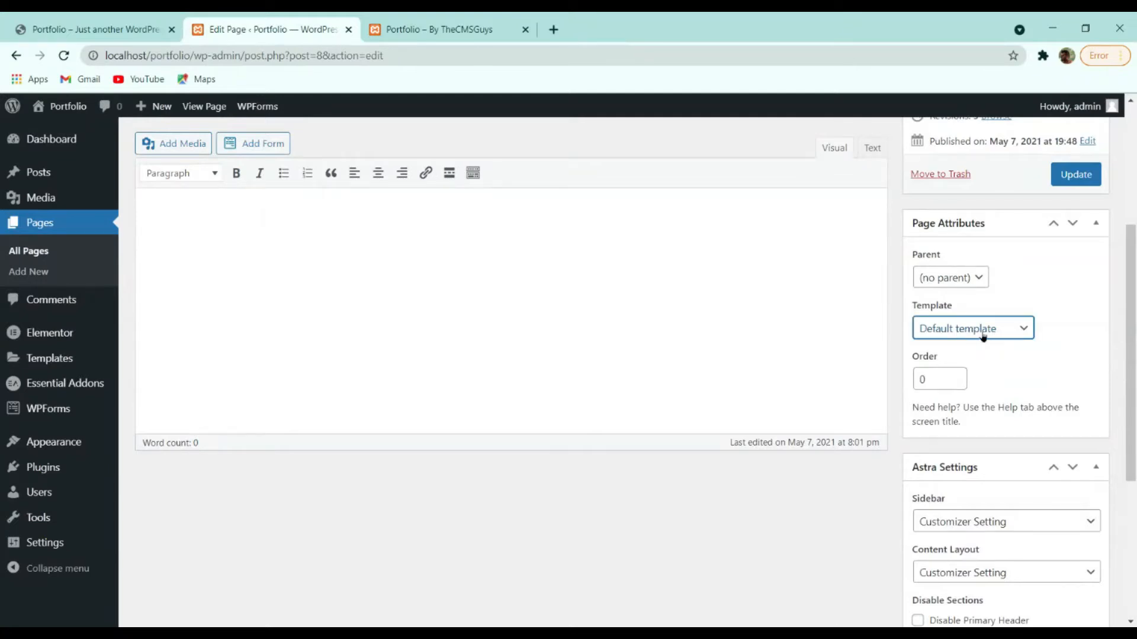
left_click(977, 376)
scroll(1007, 376, "up", 4)
left_click(1068, 422)
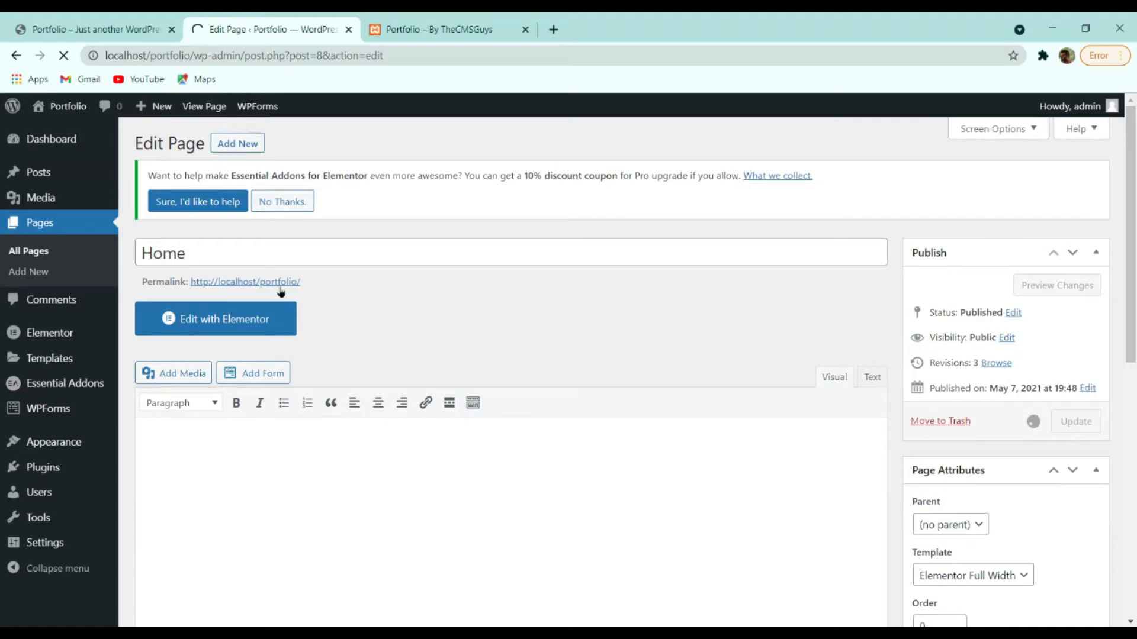
Open the Home page's permalink and reload the live site tab.
left_click(286, 327)
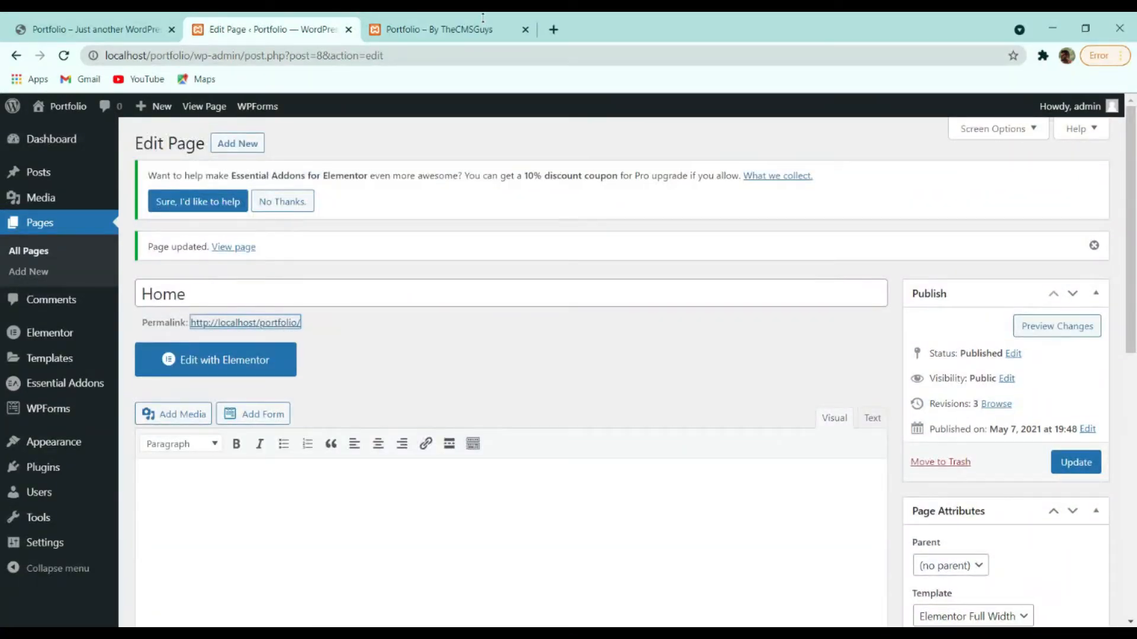
left_click(441, 30)
left_click(70, 55)
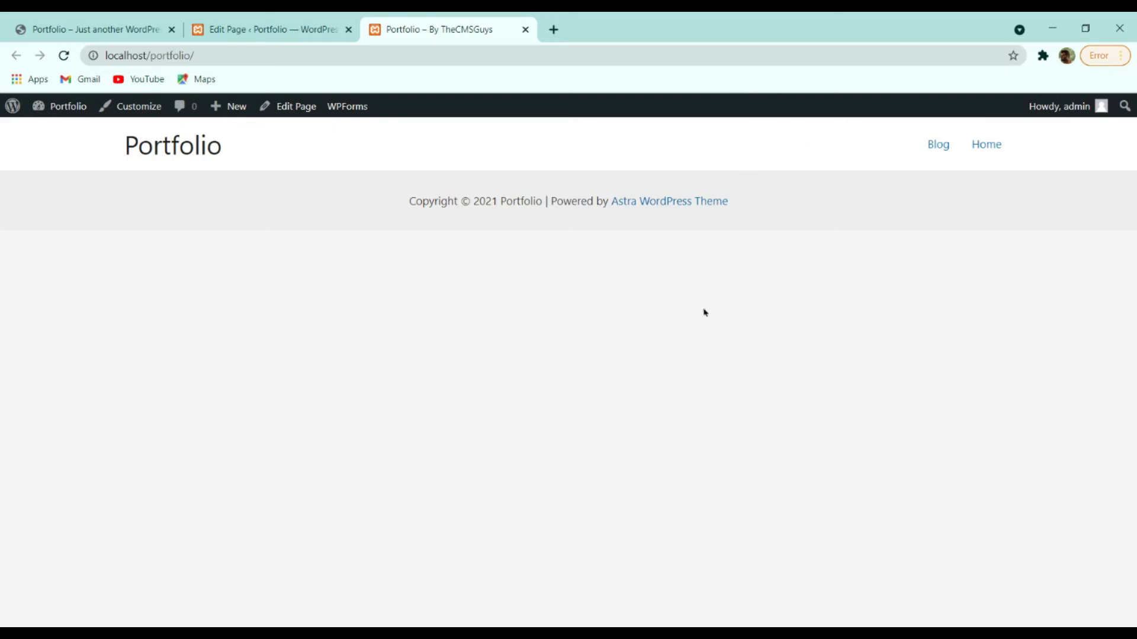
Compare the reference site with the local front page, then load Home in Elementor.
left_click(119, 25)
scroll(411, 322, "down", 4)
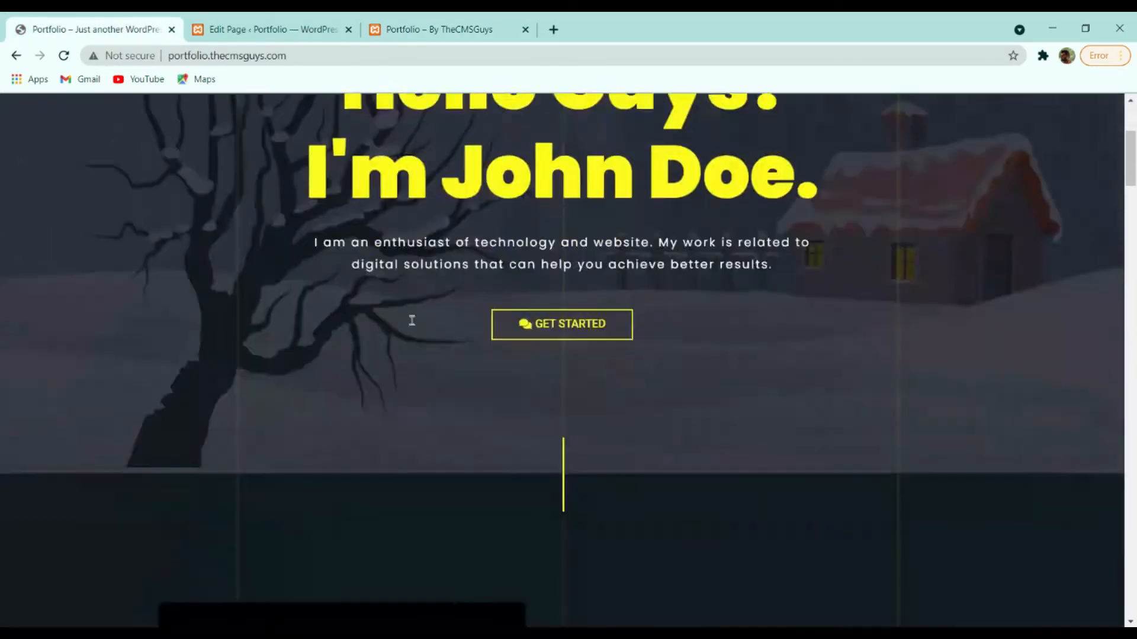
scroll(415, 324, "up", 4)
scroll(820, 319, "down", 4)
scroll(744, 373, "up", 4)
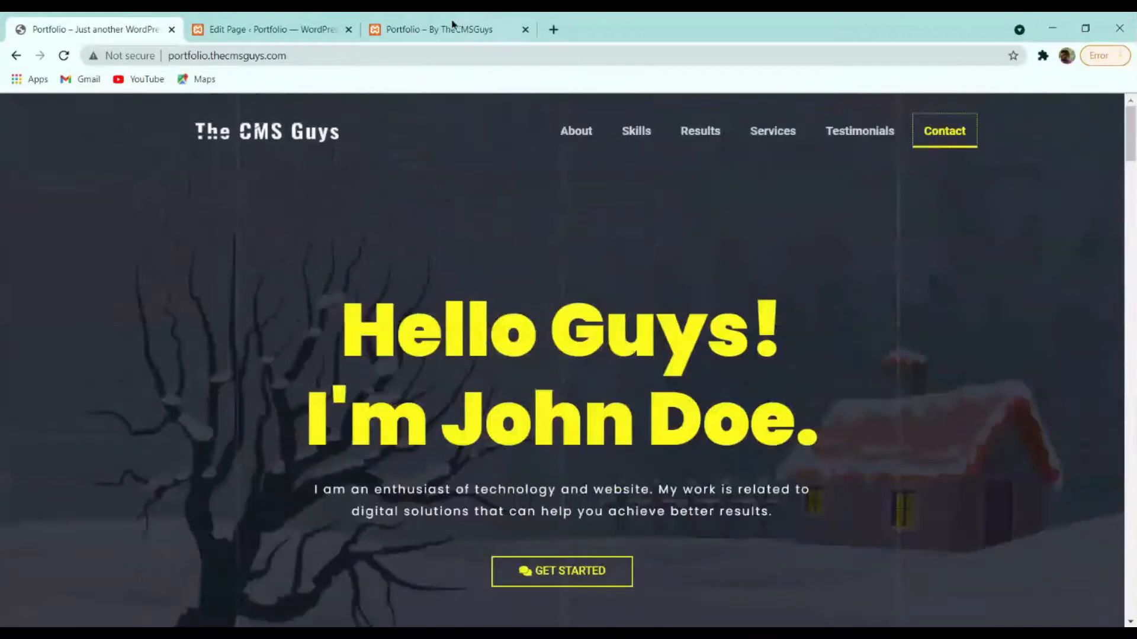
left_click(451, 25)
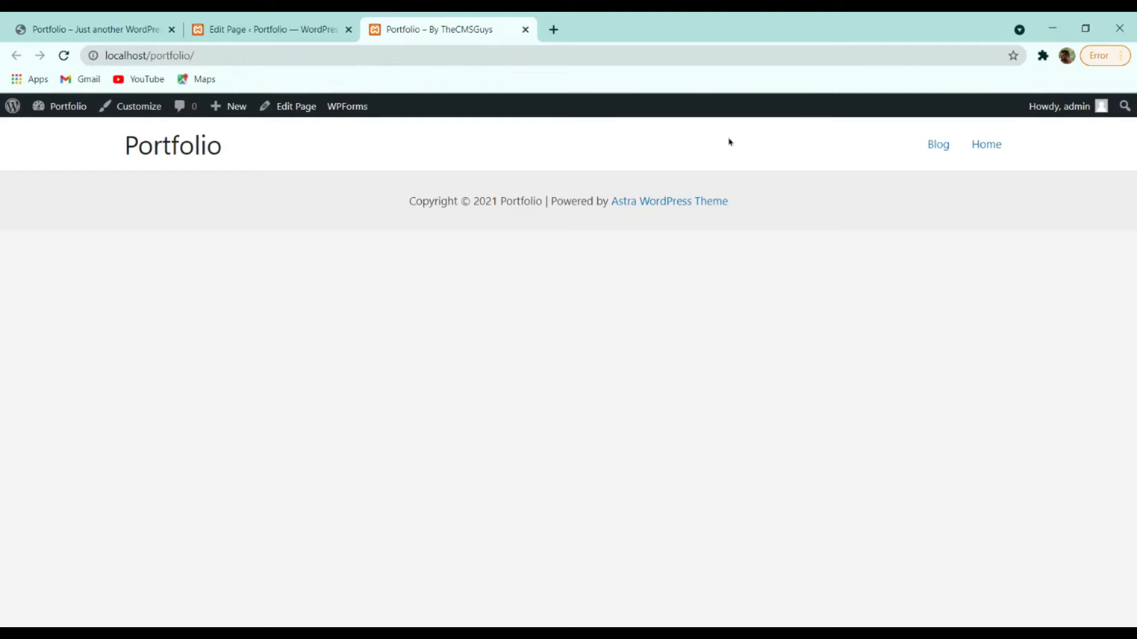
left_click(255, 25)
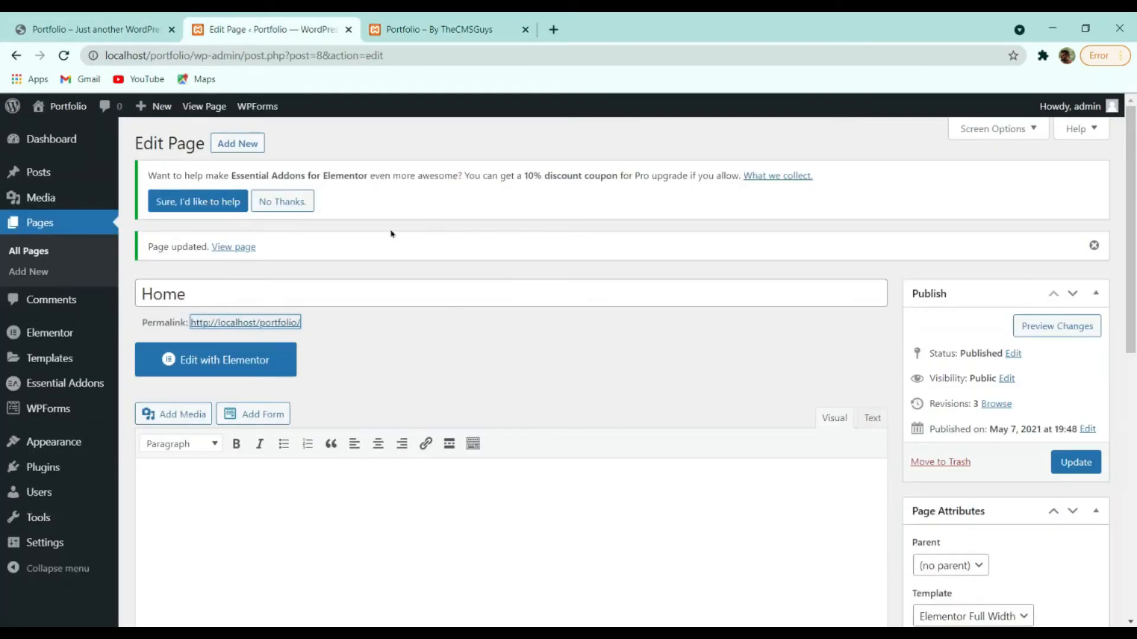
left_click(230, 363)
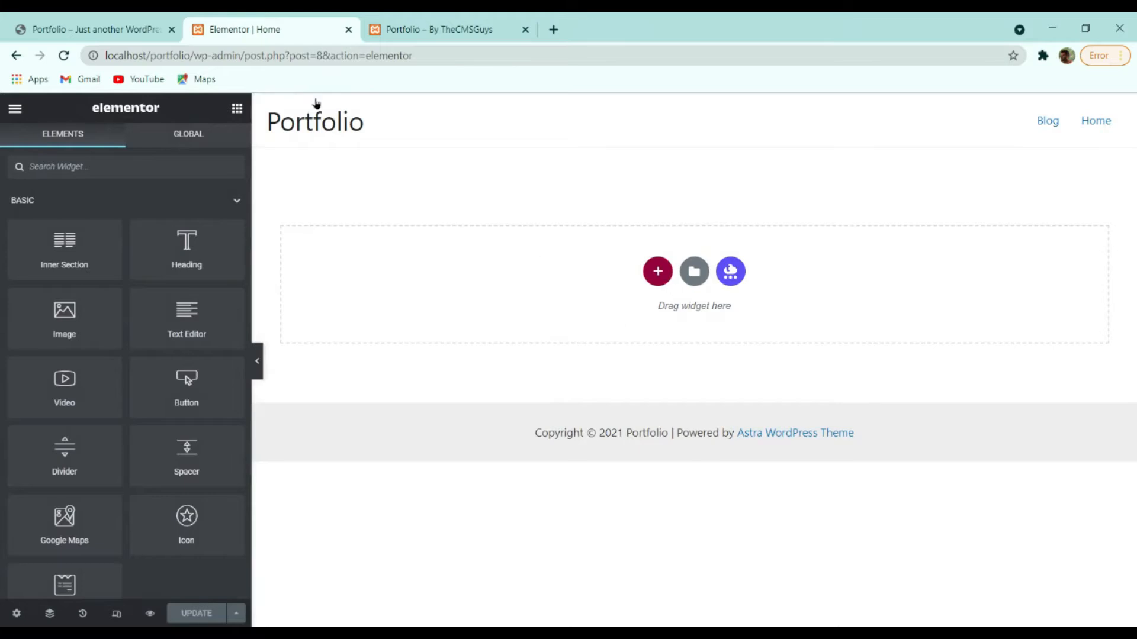
Add a single-column section containing a centre-aligned Heading widget.
left_click(95, 29)
scroll(575, 425, "down", 3)
scroll(575, 425, "up", 3)
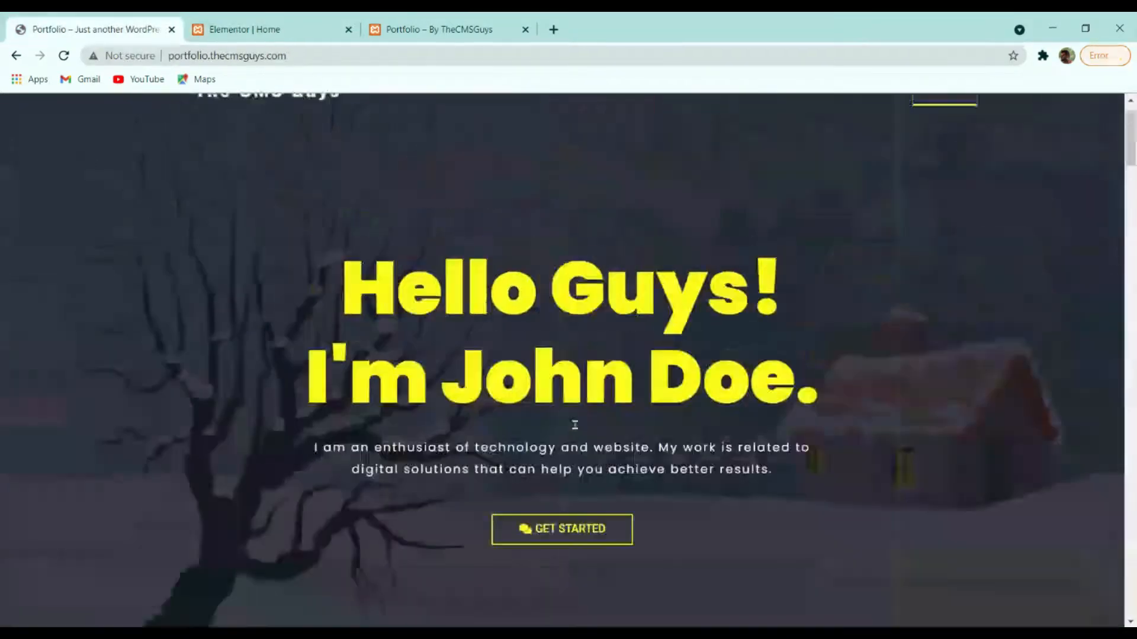
left_click(269, 27)
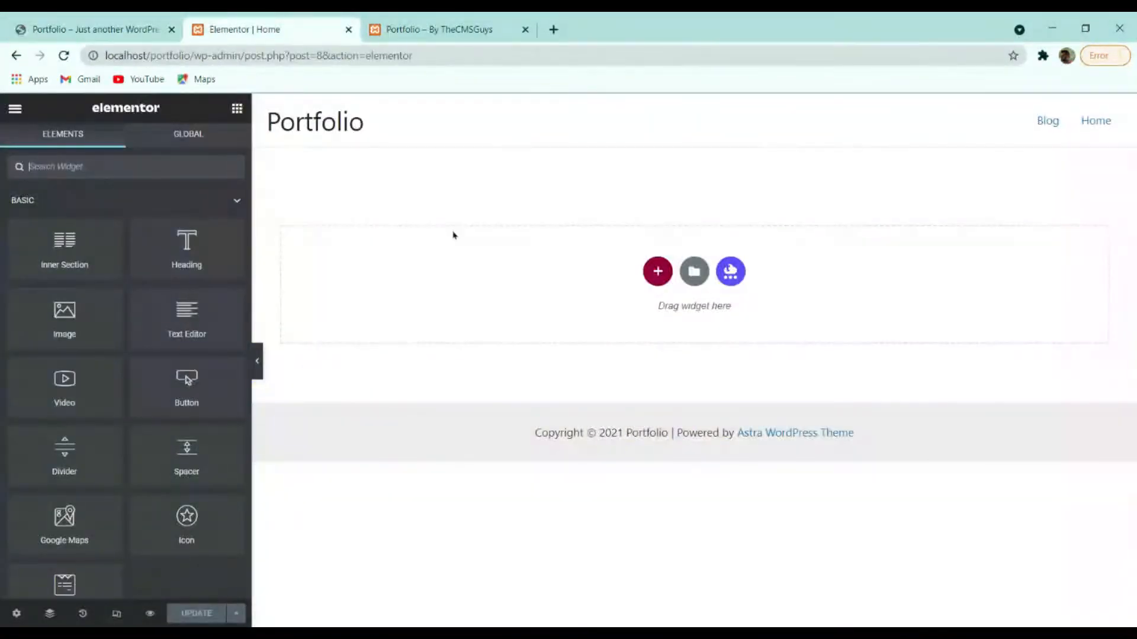
left_click(660, 270)
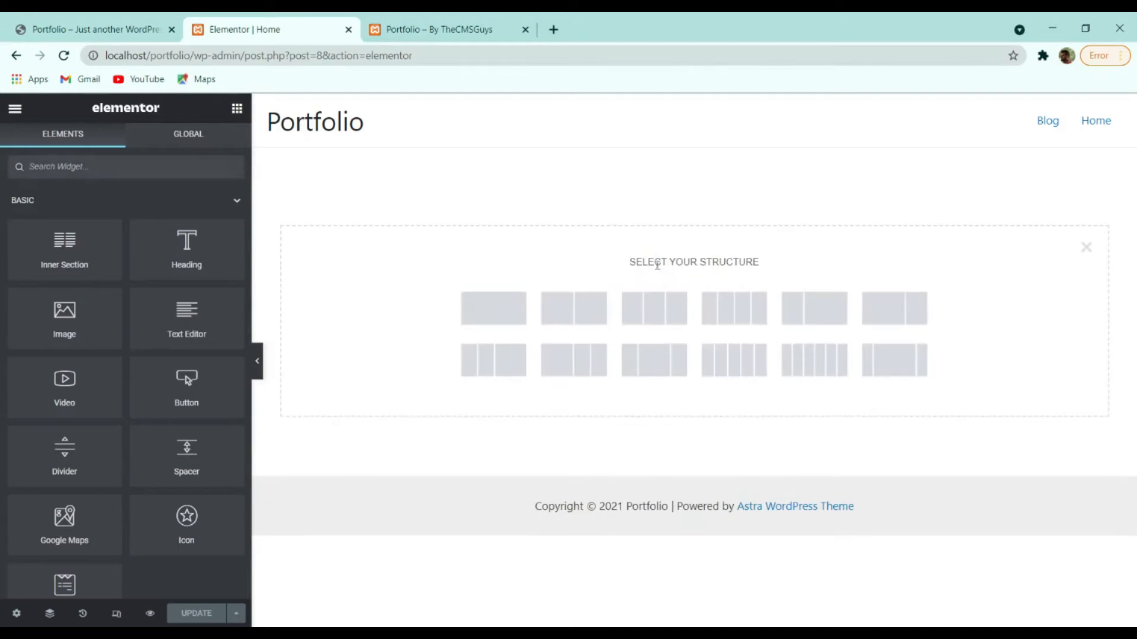
left_click(501, 312)
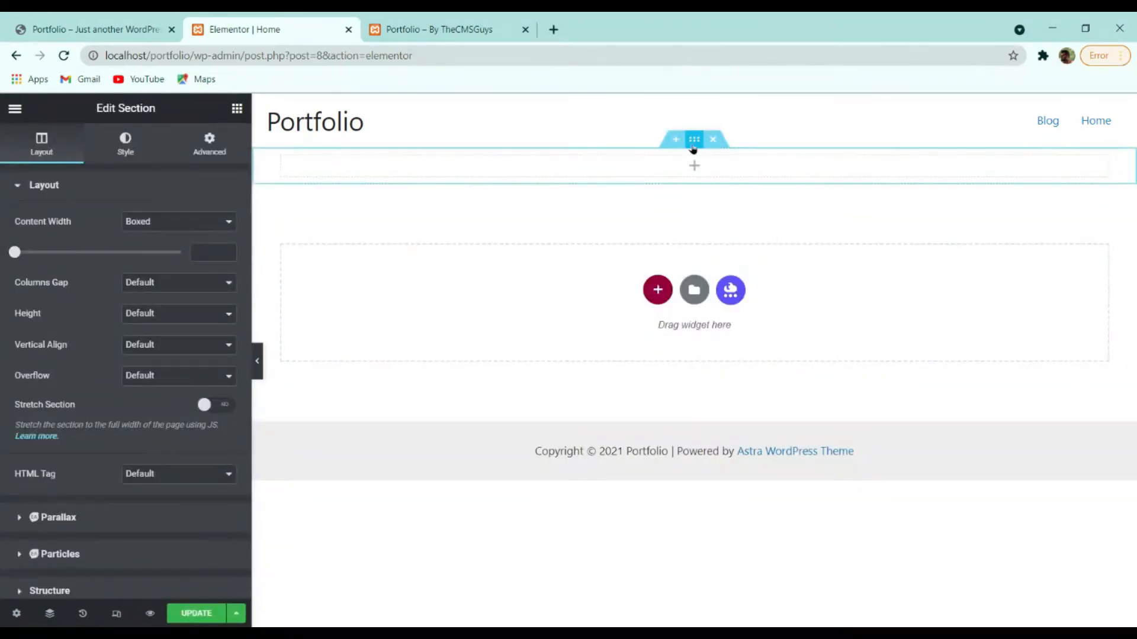
left_click(235, 109)
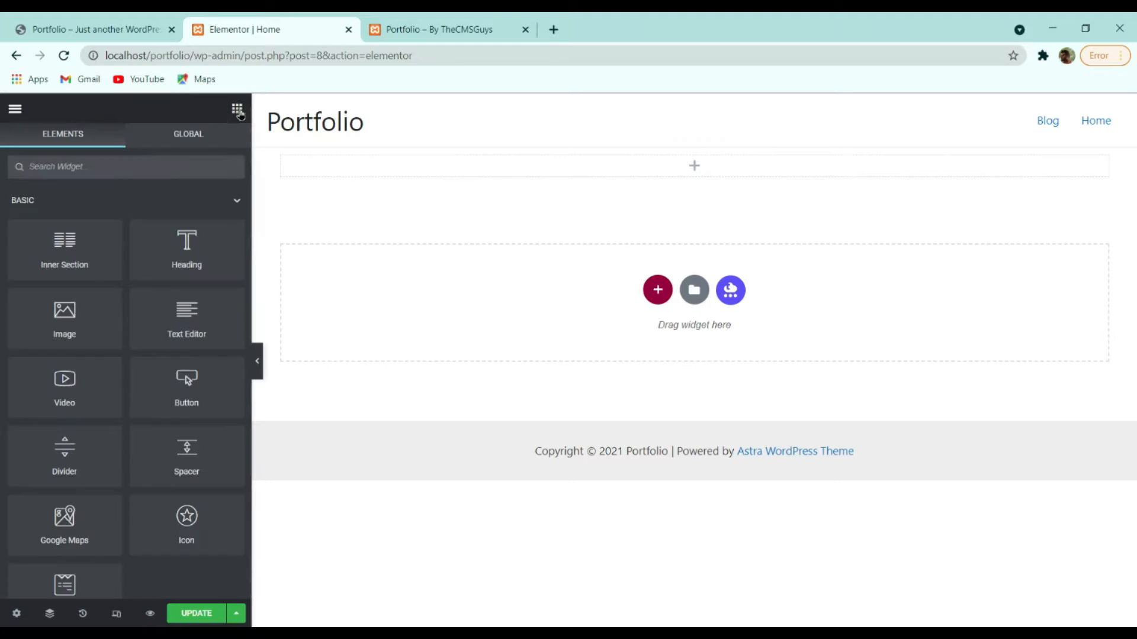
left_click_drag(215, 234, 681, 167)
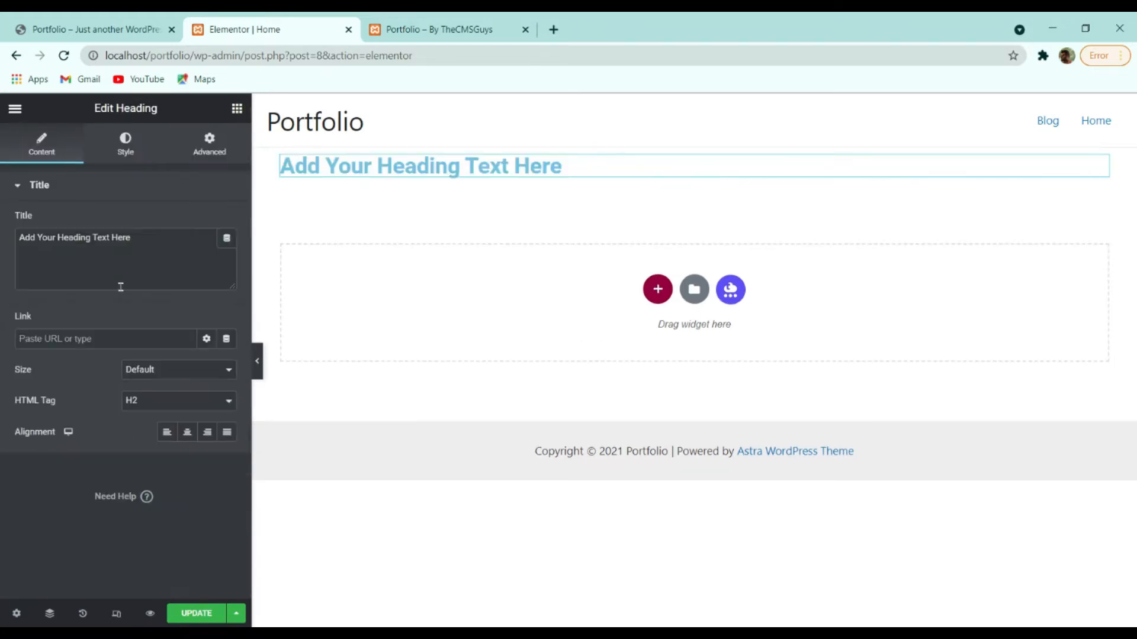
left_click(188, 434)
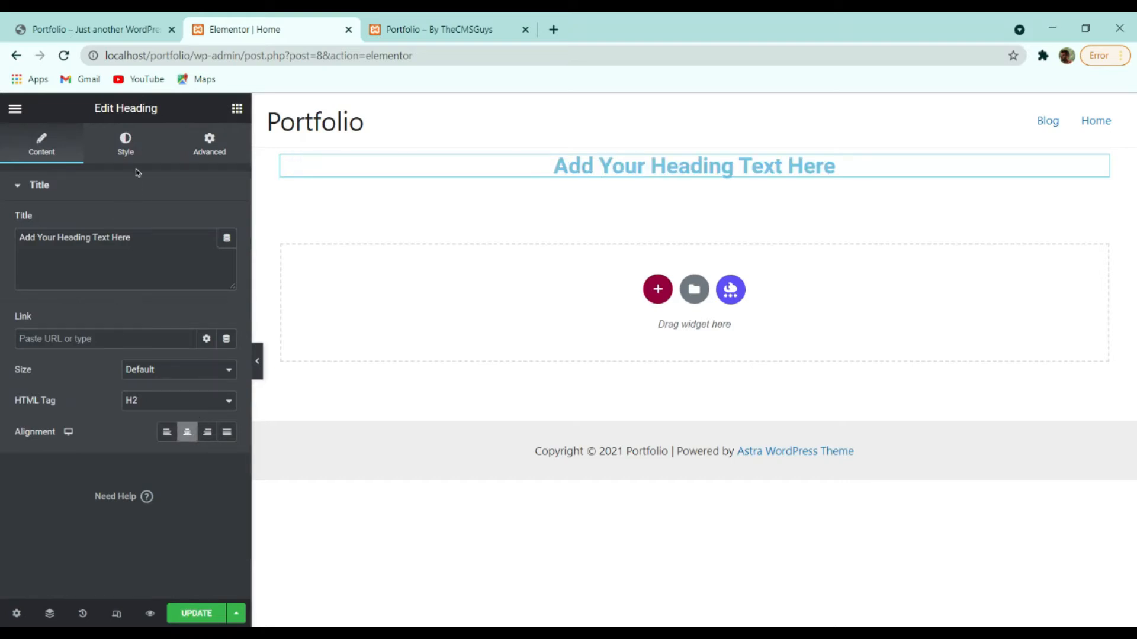
Adjust the heading's text colour shade and hue toward purple #A22DF2.
left_click(125, 145)
left_click(228, 222)
mouse_move(184, 298)
left_mouse_down()
mouse_move(168, 307)
mouse_move(195, 282)
left_mouse_up()
left_click_drag(150, 412, 183, 412)
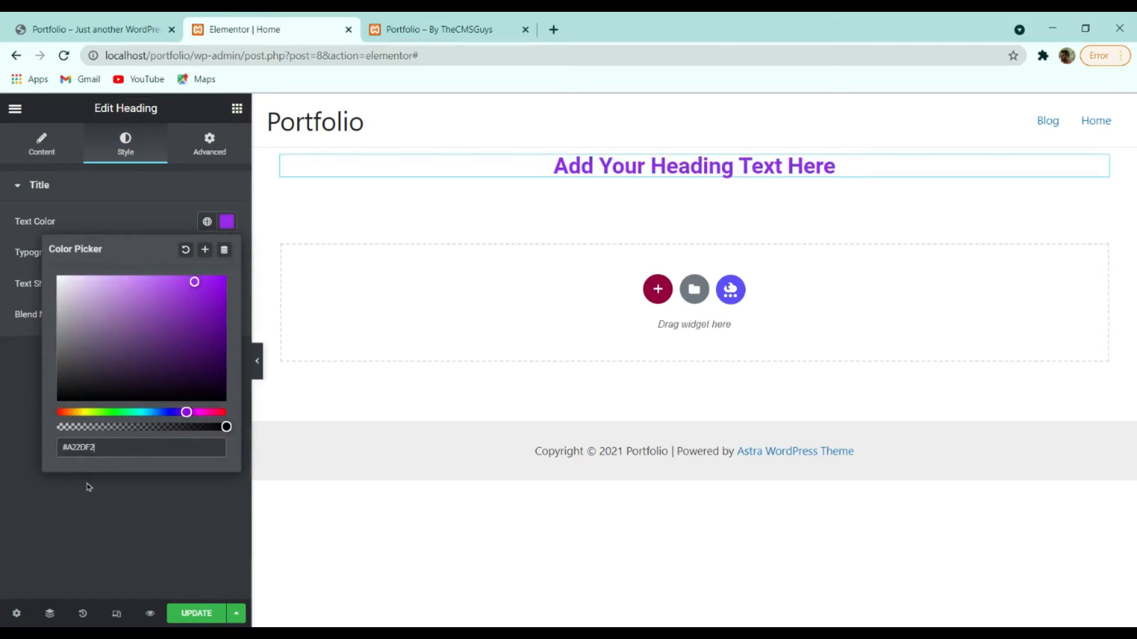
Apply the purple colour and set the heading to Righteous, 75 px, weight 200.
left_click(89, 485)
left_click(227, 255)
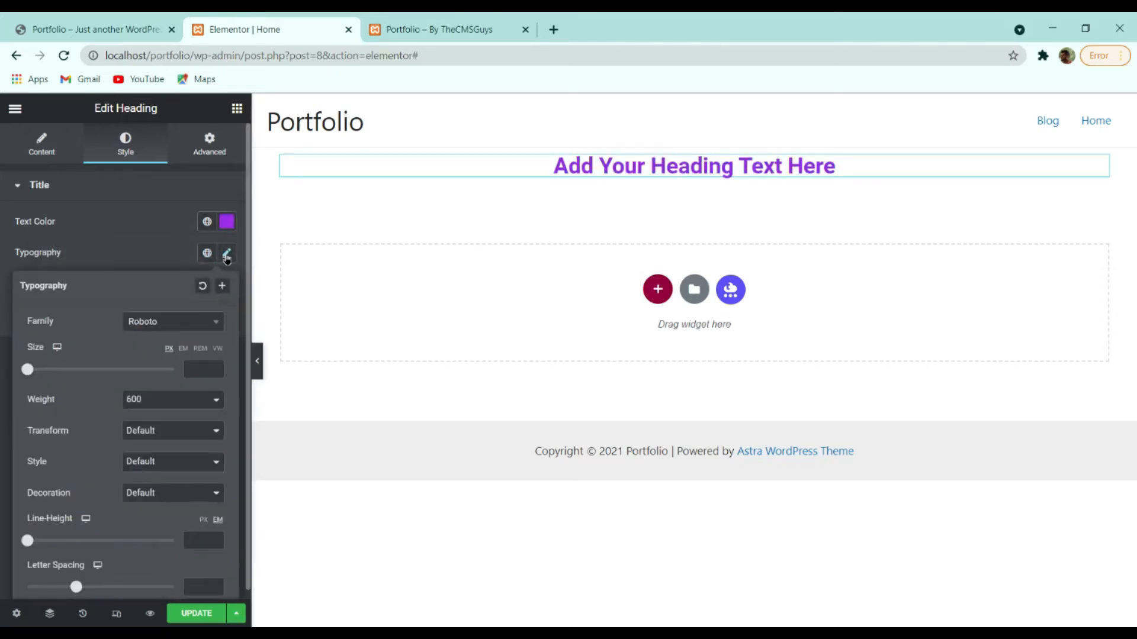
left_click(178, 325)
left_click(161, 370)
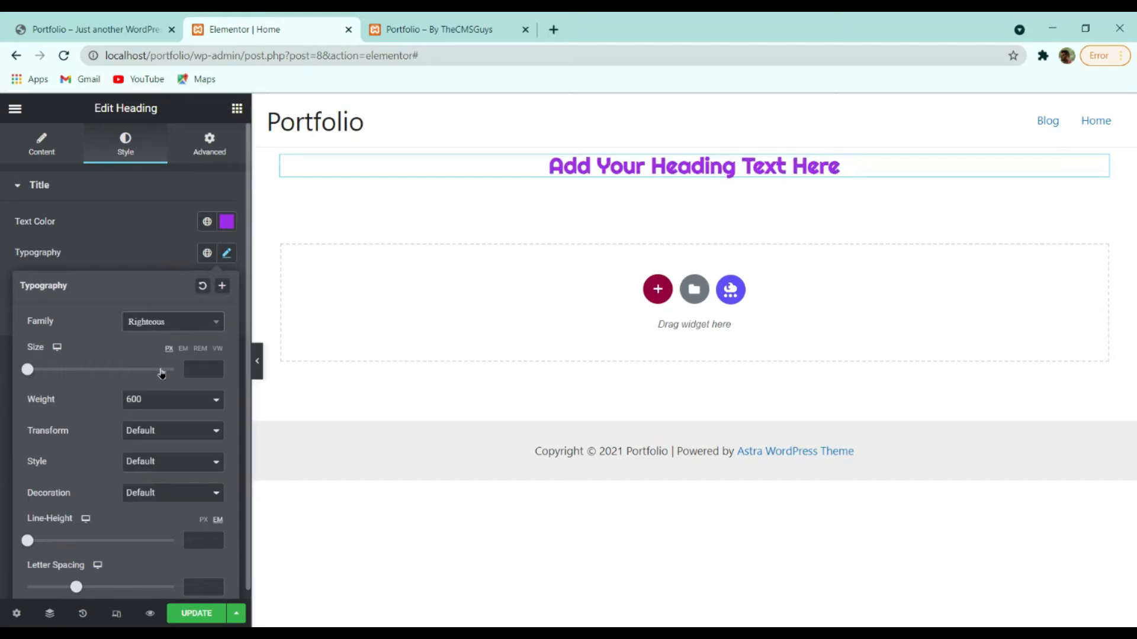
left_click_drag(28, 370, 82, 370)
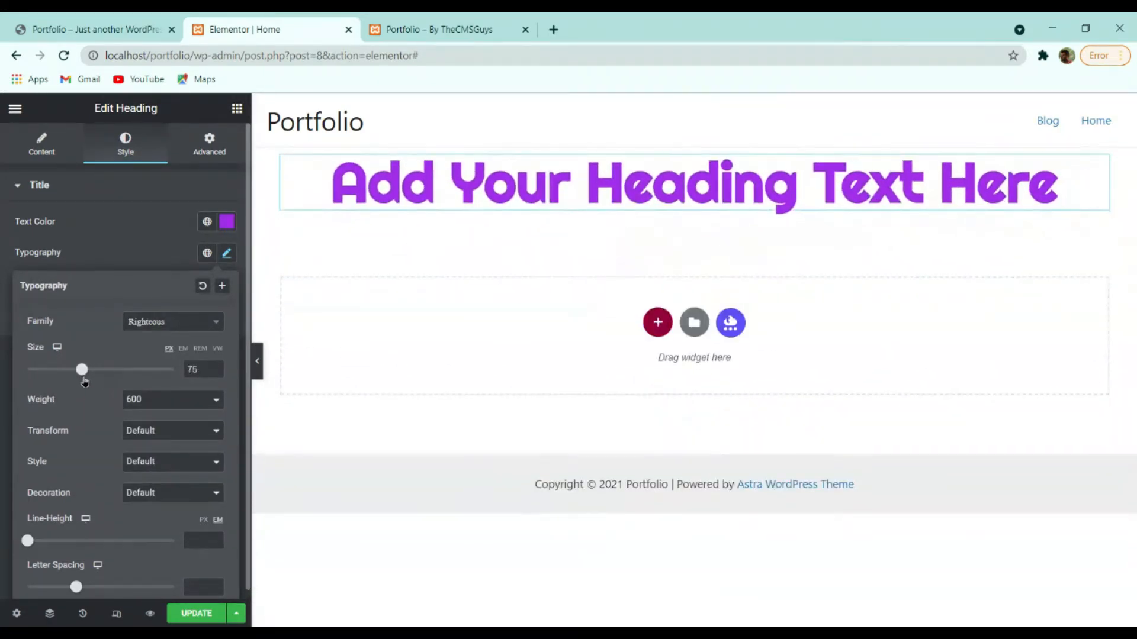
left_click(147, 495)
left_click(141, 406)
left_click(145, 428)
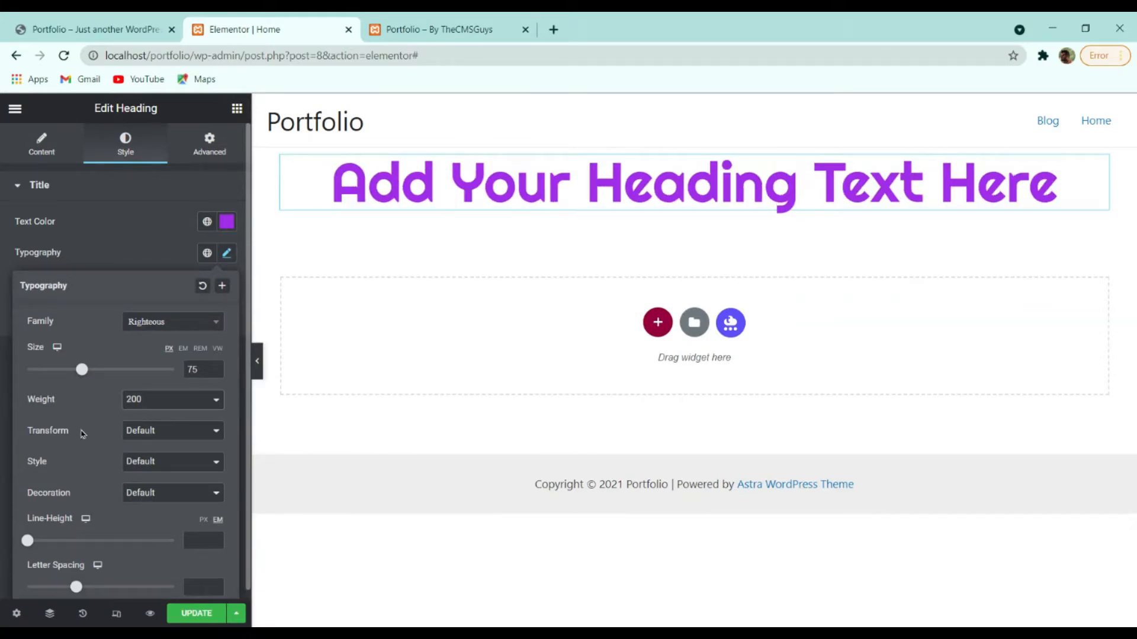
Try italic, oblique and underline/overline/strike styles, settling on normal style with no decoration.
left_click(165, 470)
left_click(158, 502)
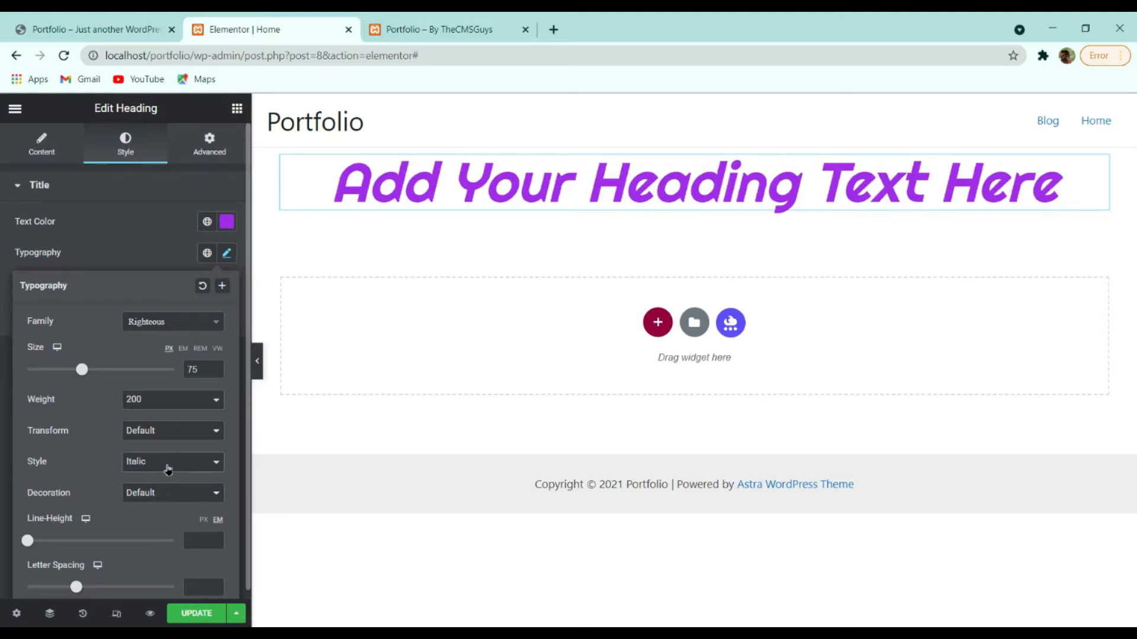
left_click(166, 479)
left_click(163, 516)
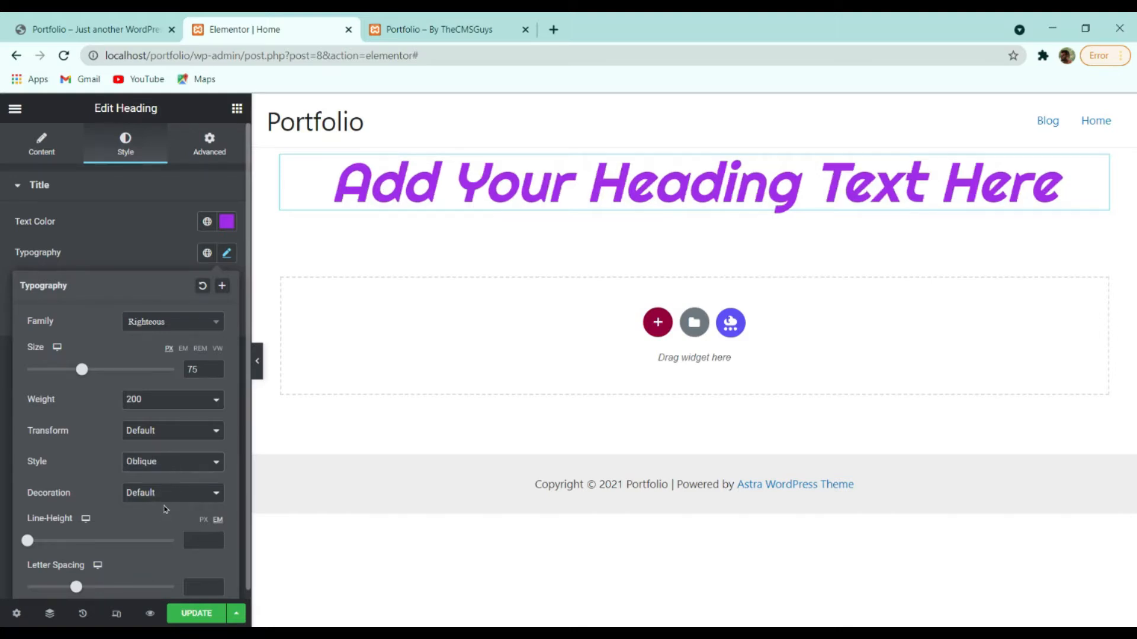
left_click(165, 464)
left_click(157, 478)
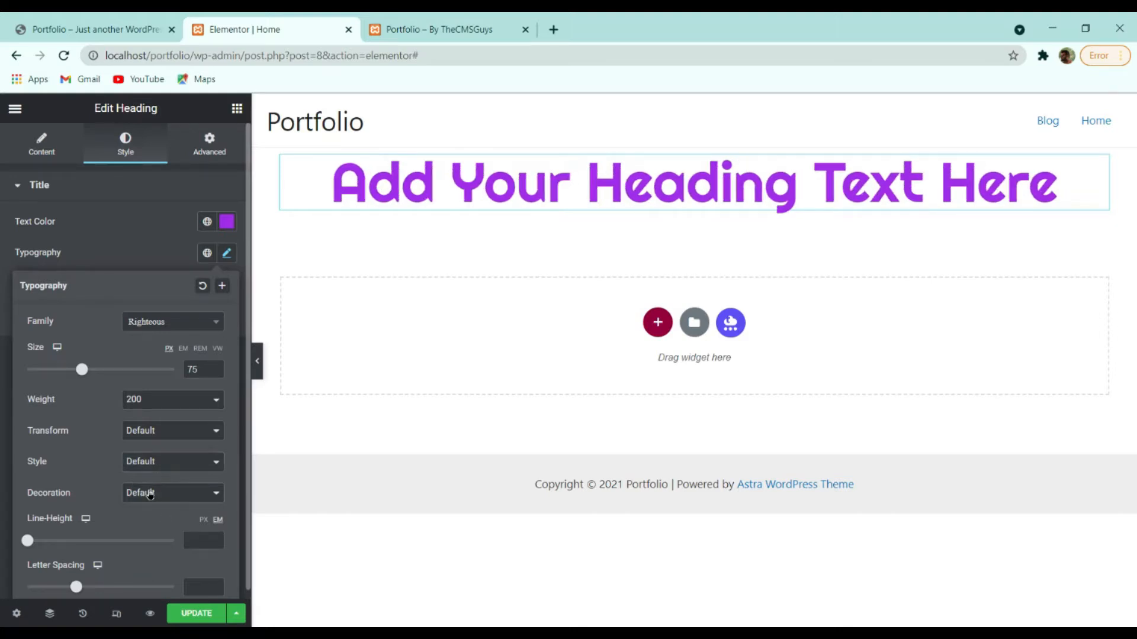
left_click(160, 523)
left_click(159, 491)
left_click(160, 534)
left_click(162, 508)
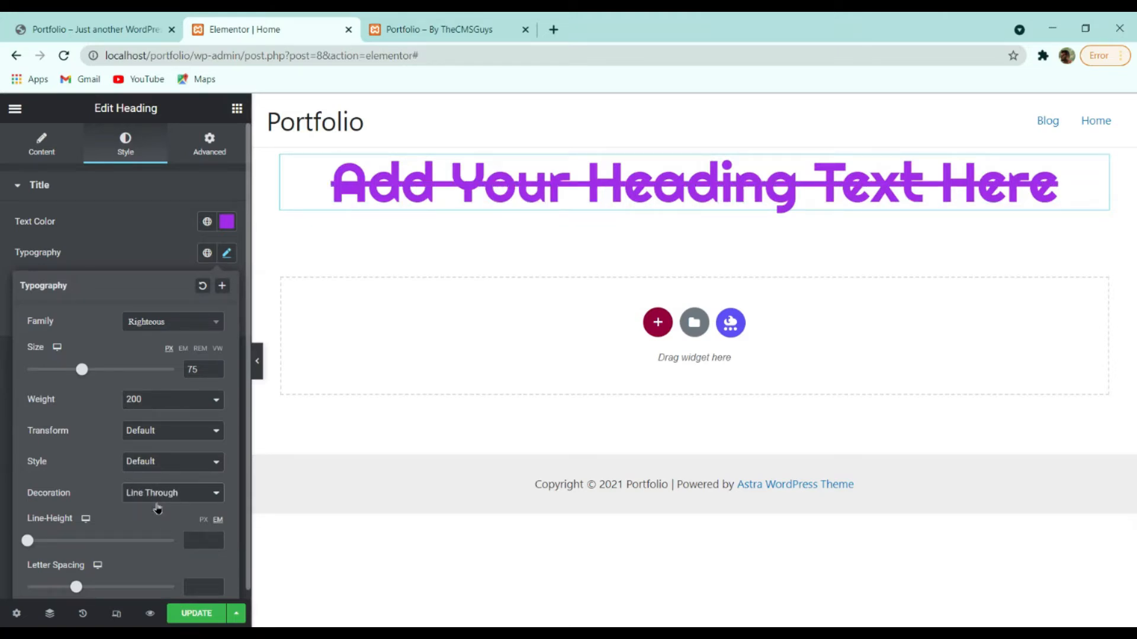
left_click(147, 555)
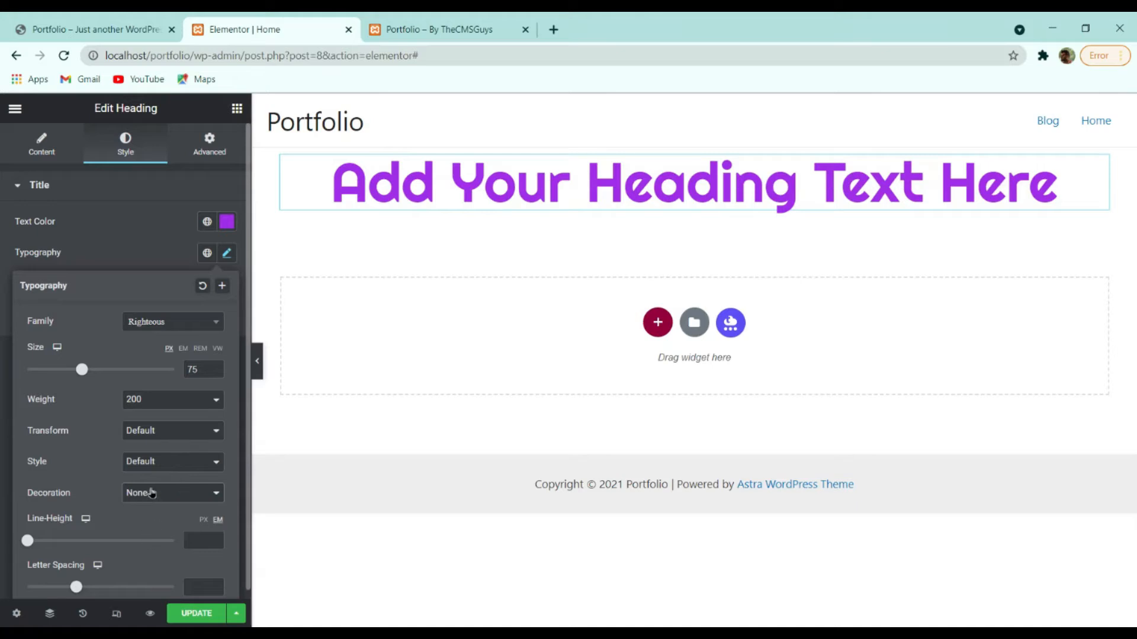
Set the heading transform to Capitalize and tweak line height and letter spacing.
left_click(159, 446)
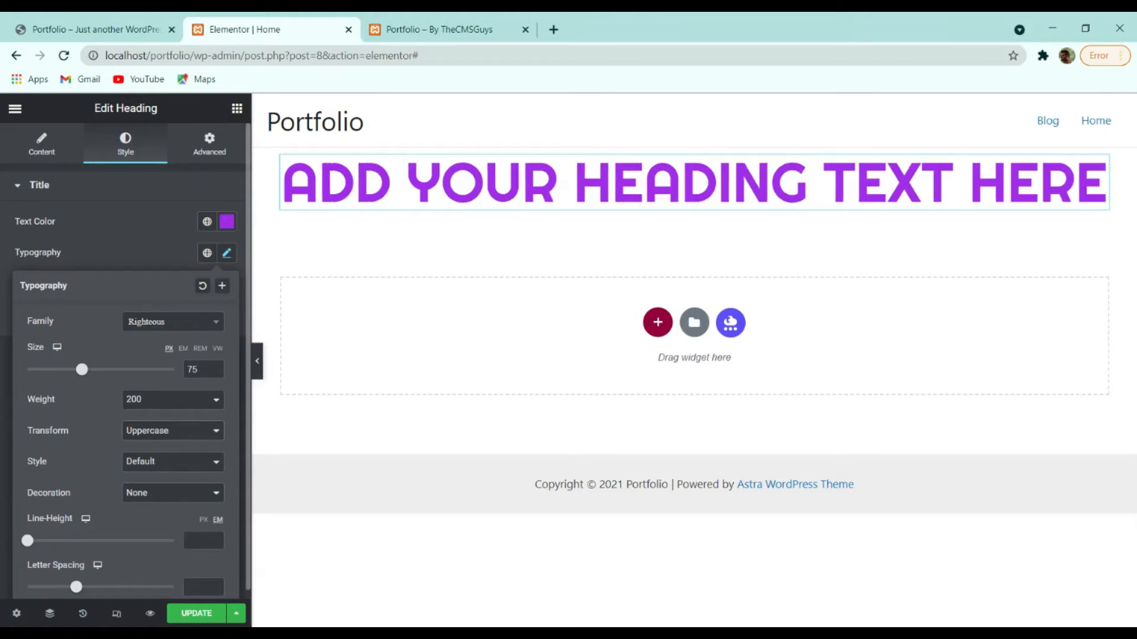
left_click(158, 448)
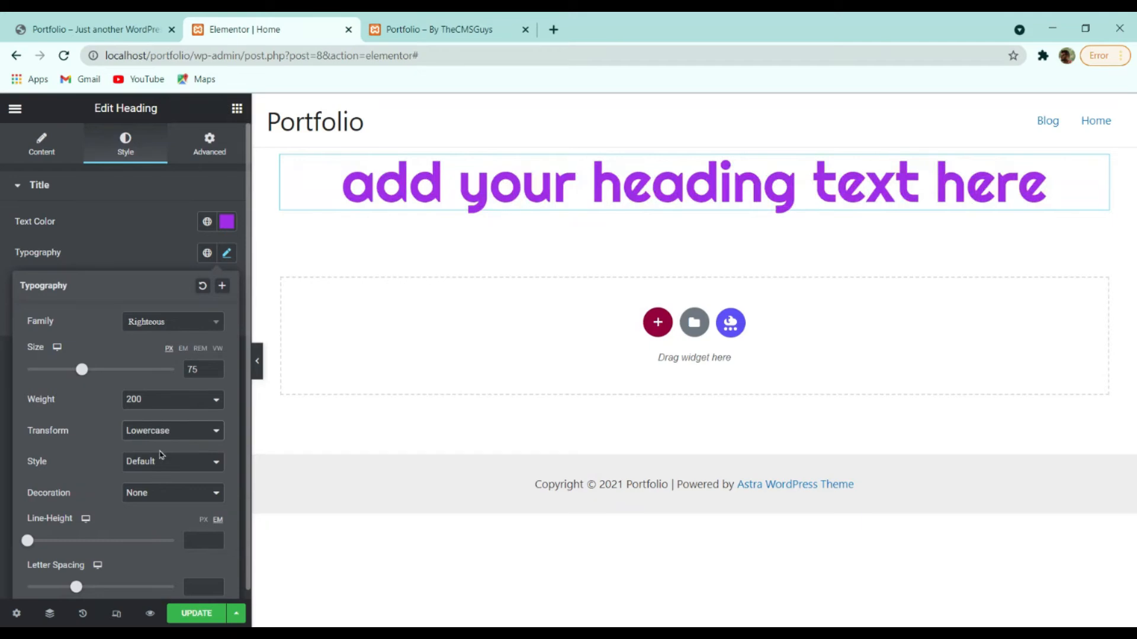
left_click(169, 445)
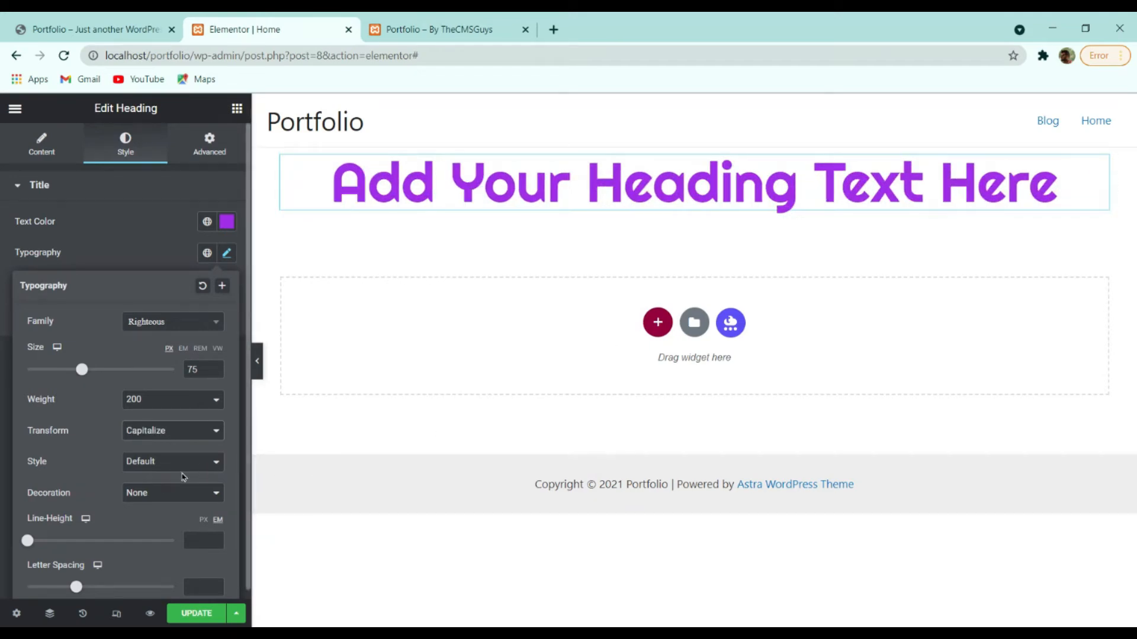
mouse_move(27, 542)
left_mouse_down()
mouse_move(101, 543)
mouse_move(49, 541)
left_mouse_up()
left_click_drag(76, 586, 110, 586)
left_click(121, 251)
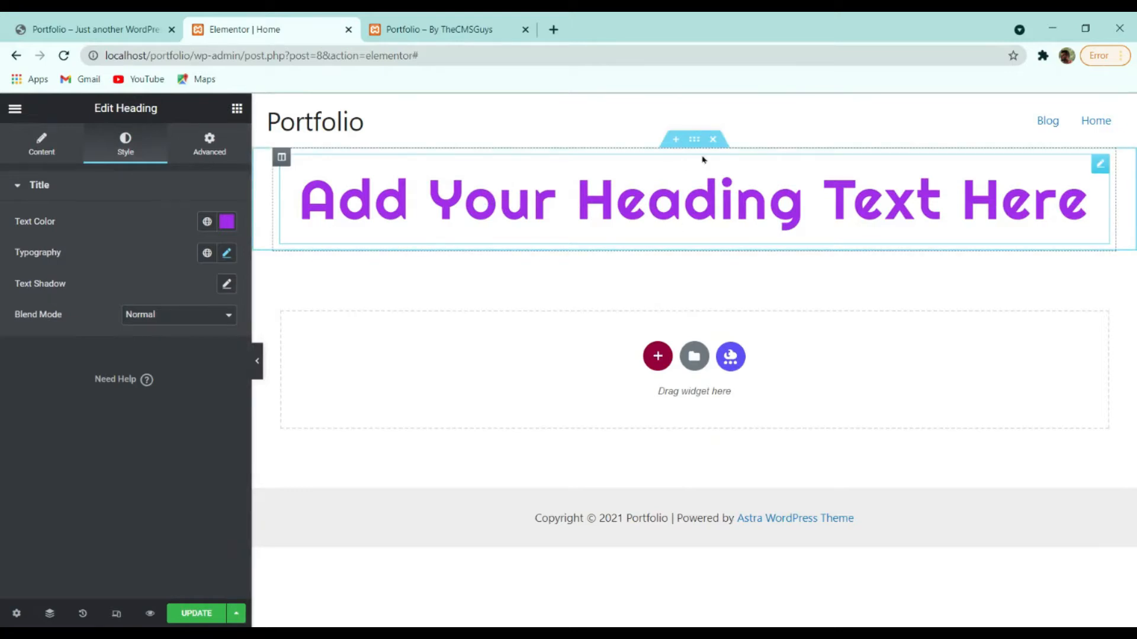
Delete the purple heading section and review the reference site before returning to Elementor.
left_click(714, 140)
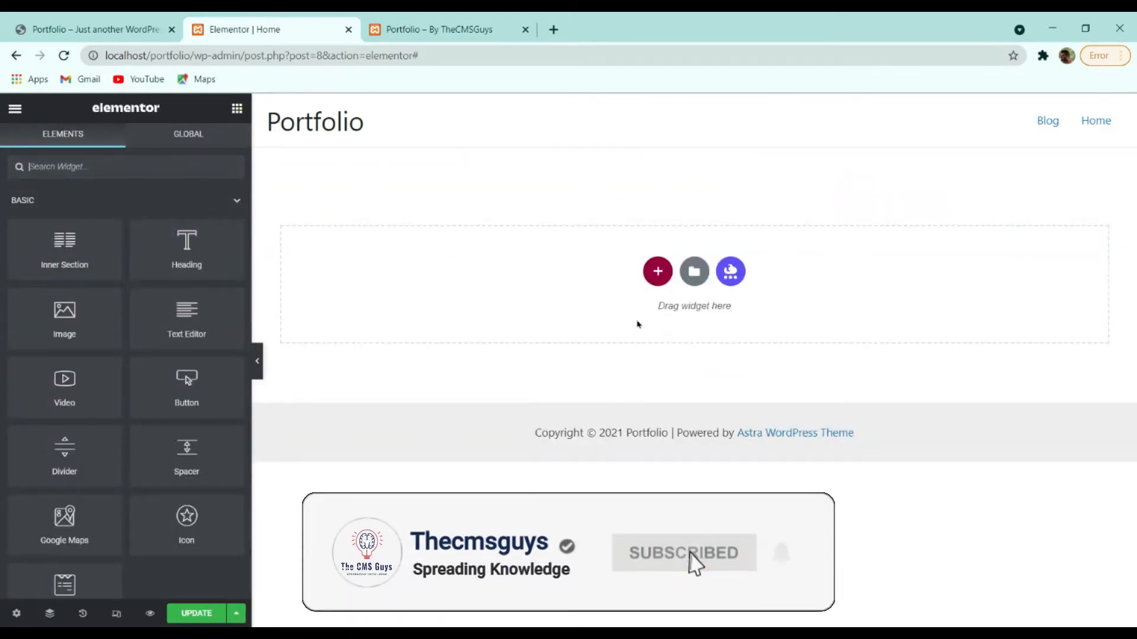
left_click(107, 29)
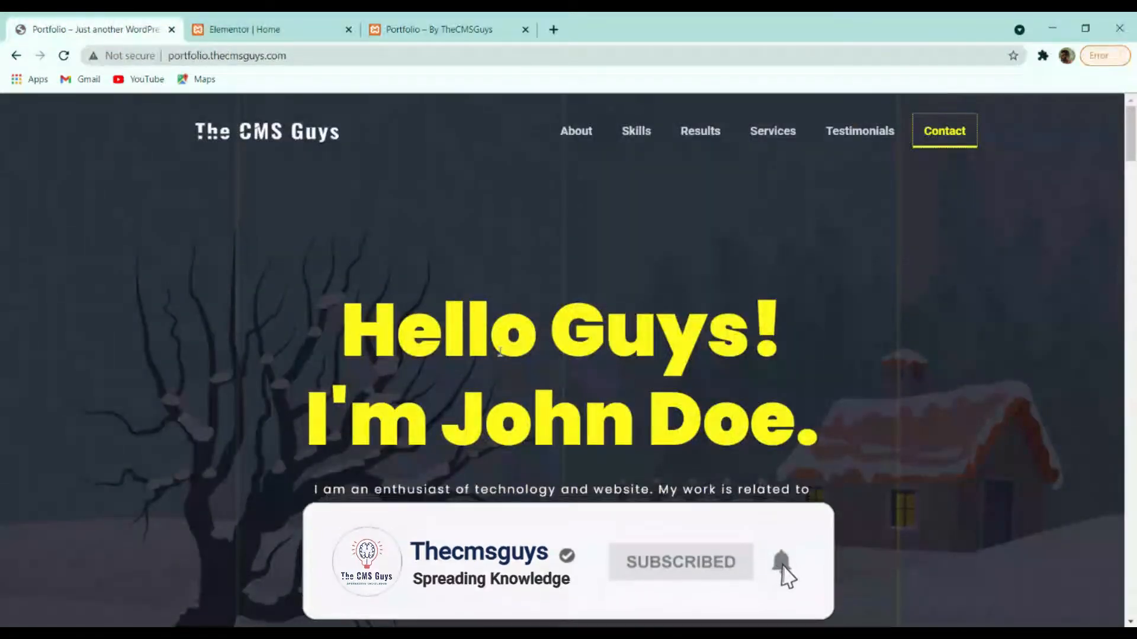
scroll(637, 284, "down", 10)
scroll(640, 300, "down", 8)
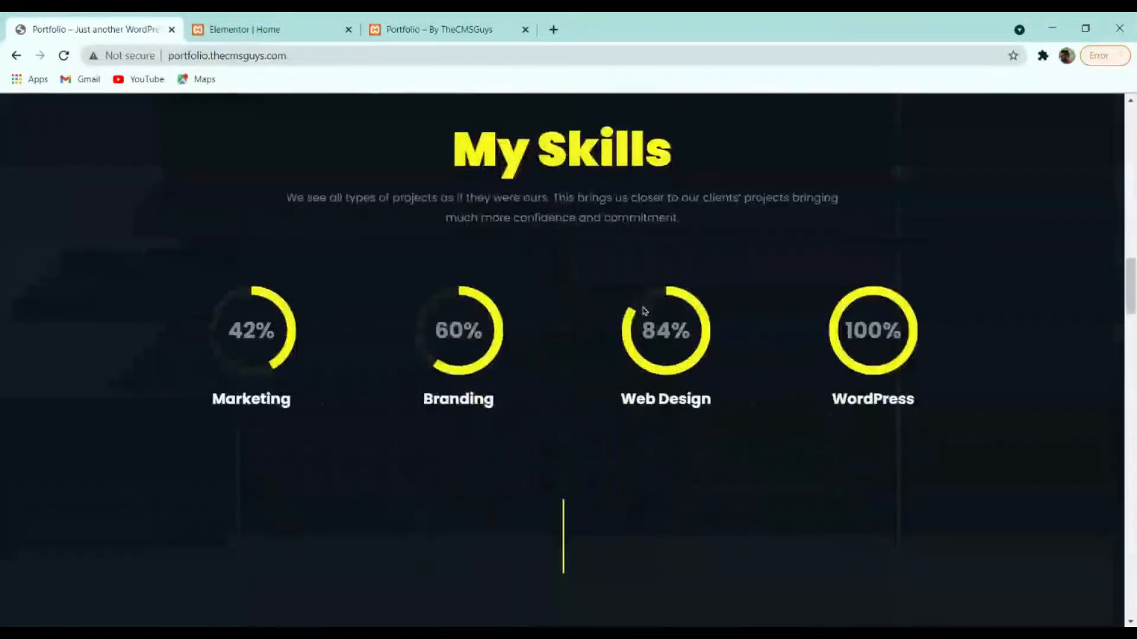
scroll(642, 305, "up", 10)
scroll(644, 311, "up", 10)
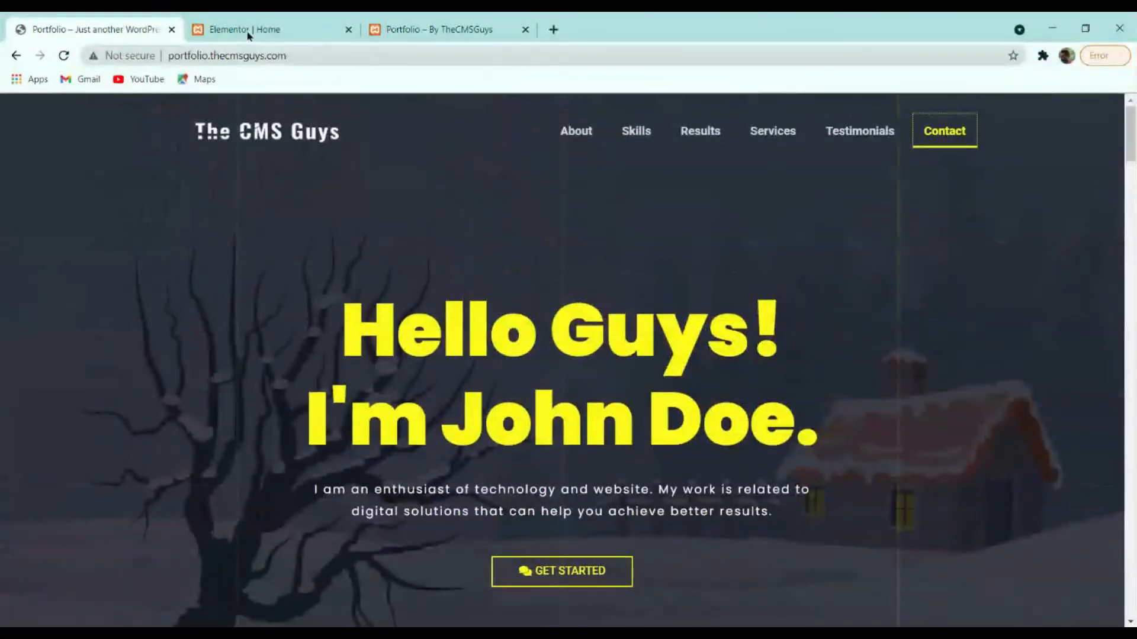
left_click(263, 25)
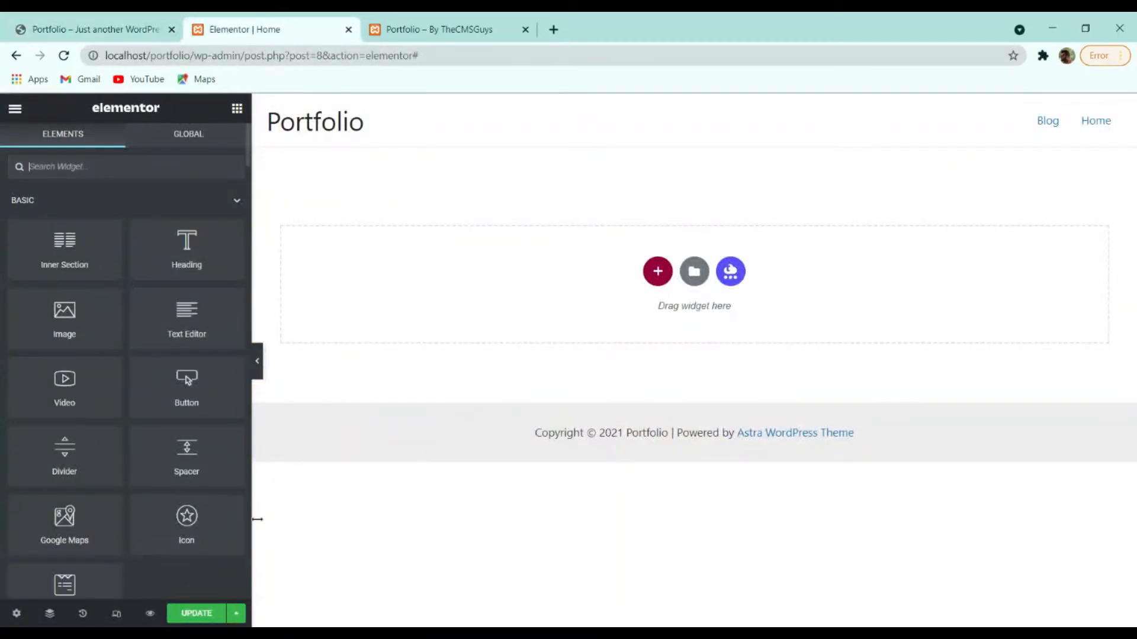
Open the template library's My Templates and start importing a template file.
left_click(695, 274)
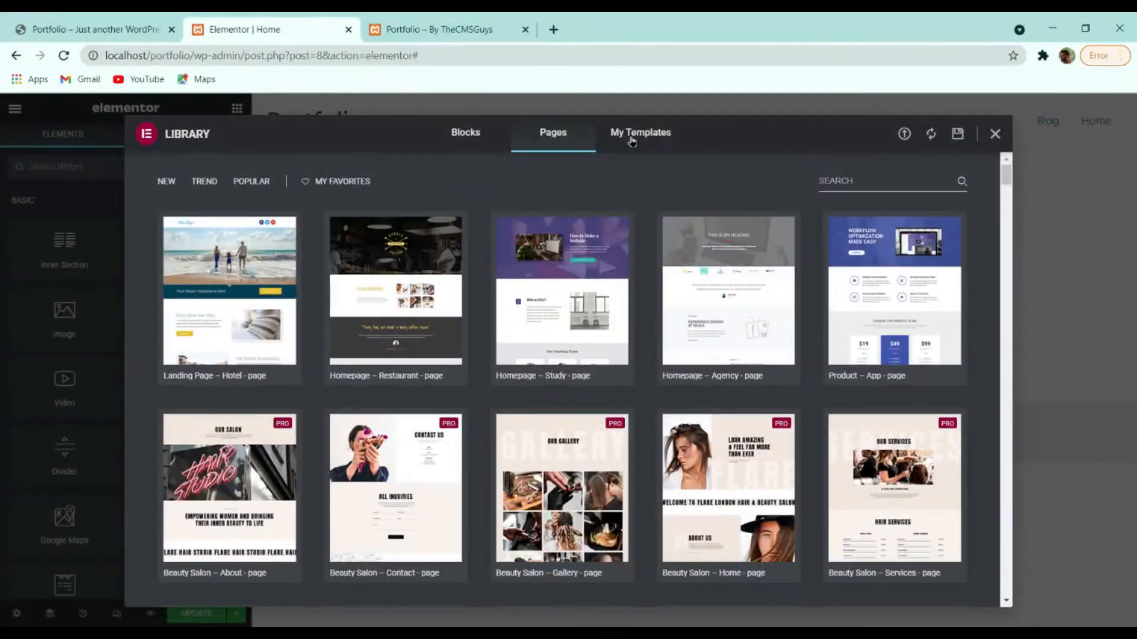
left_click(632, 141)
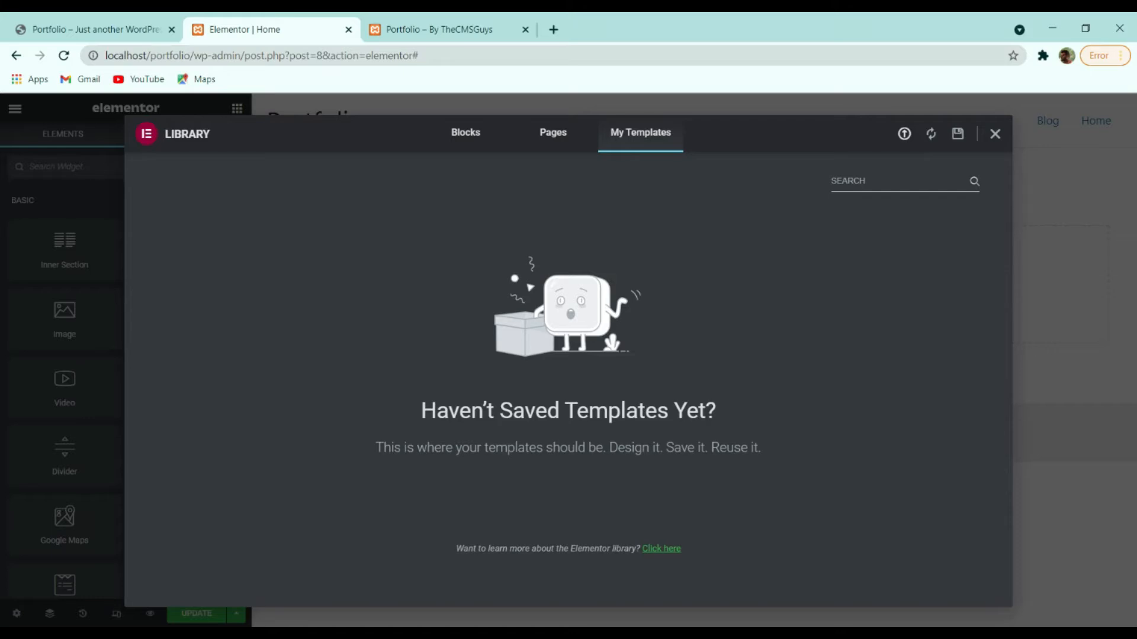
left_click(905, 135)
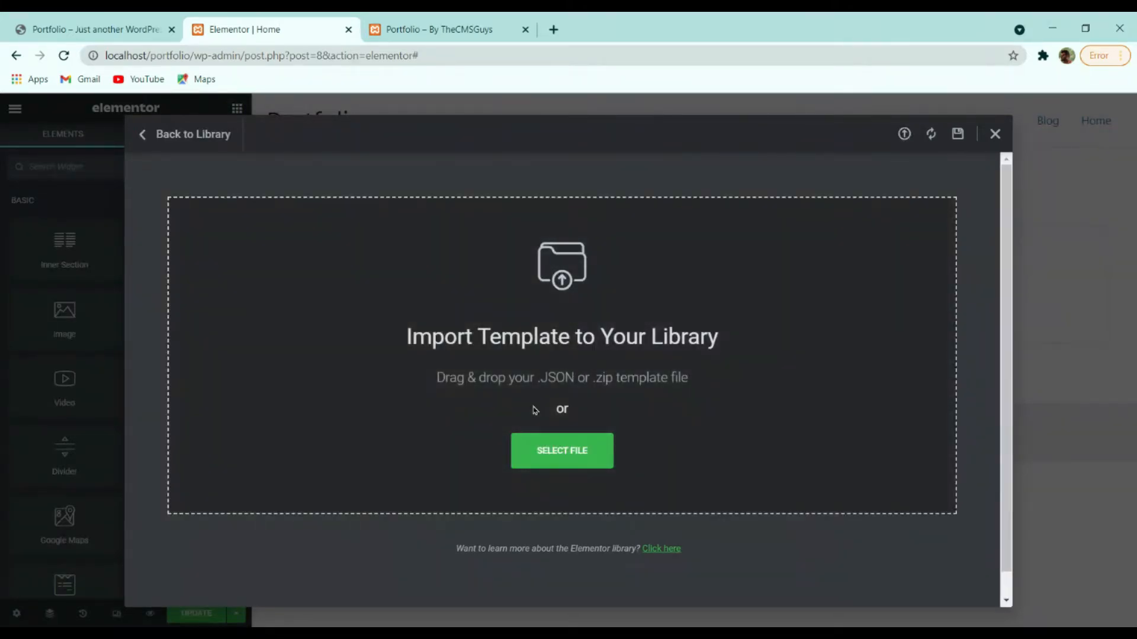
left_click(540, 453)
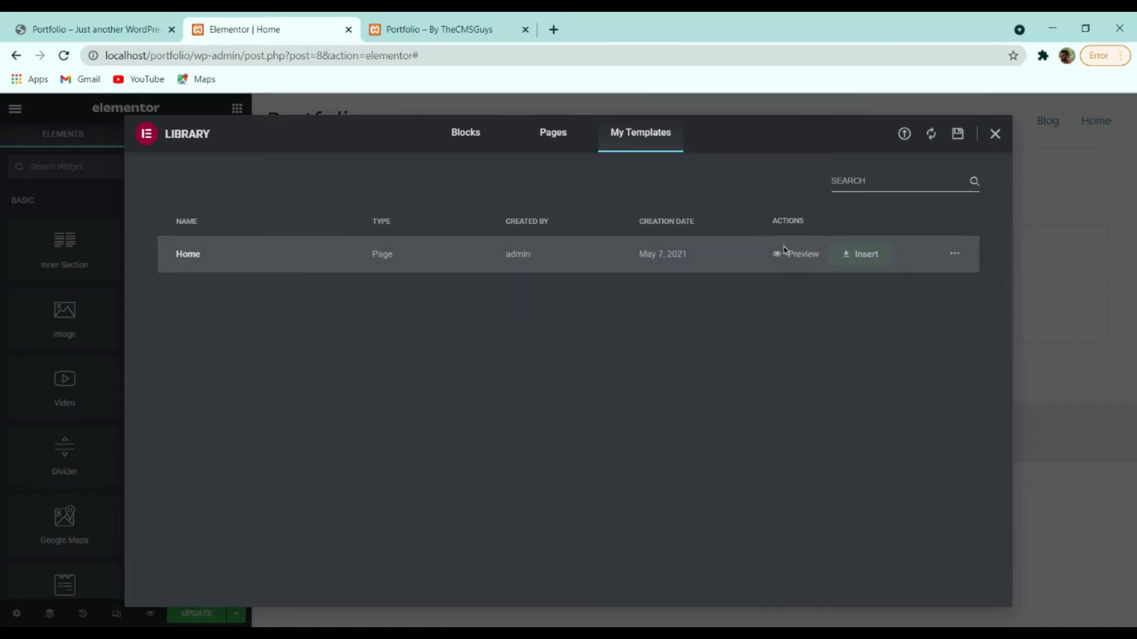
Insert the saved Home template with its document settings, then scroll through the resulting sections.
left_click(853, 259)
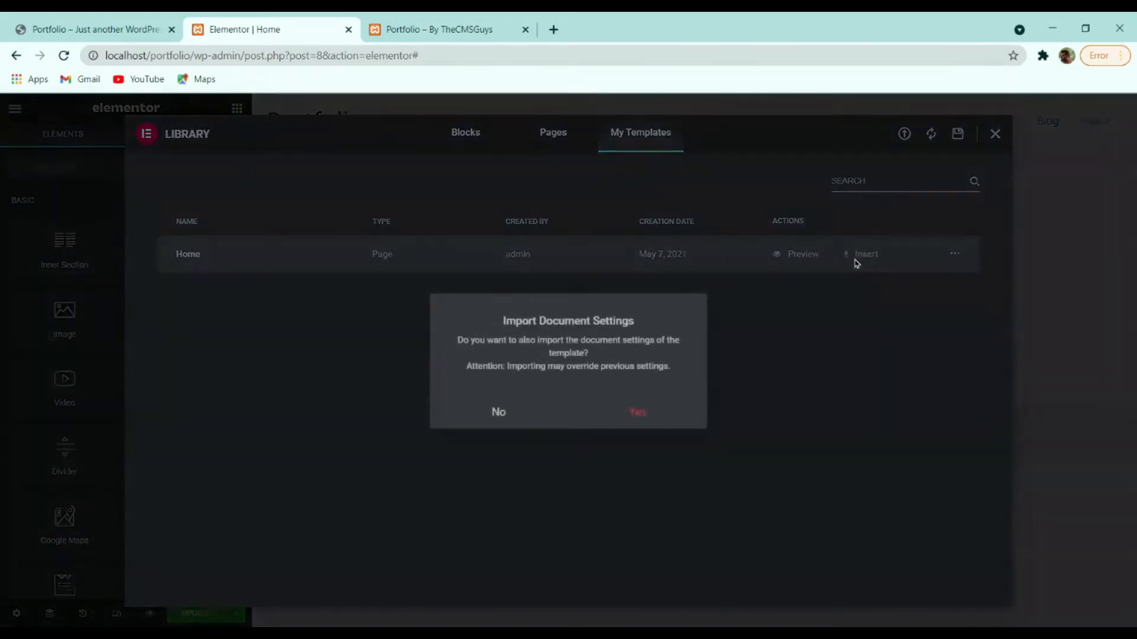
left_click(653, 424)
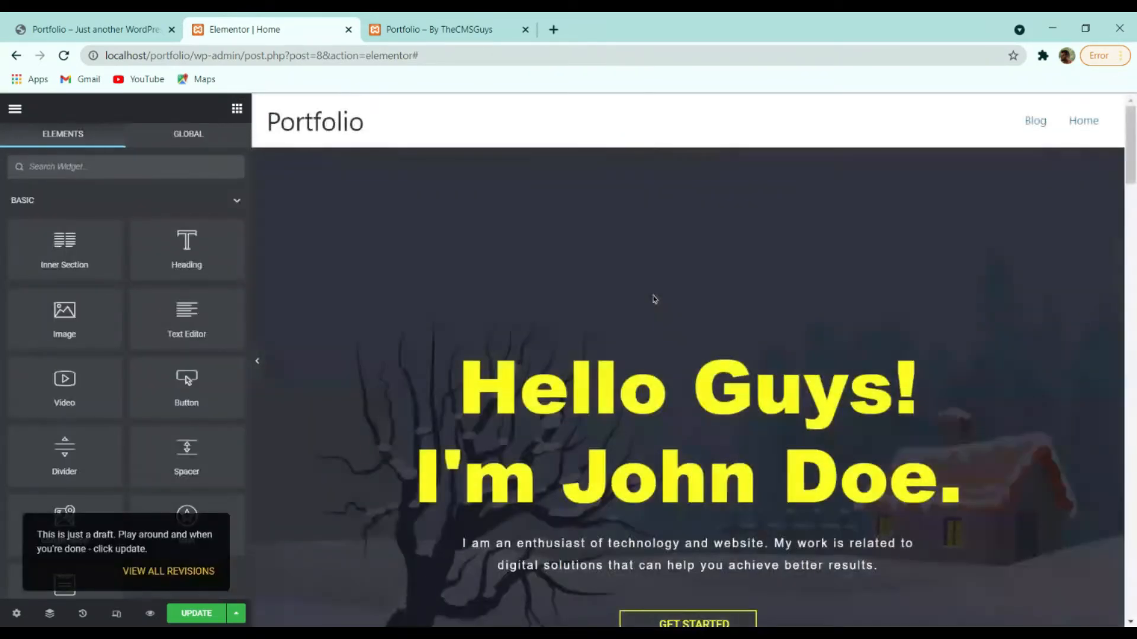
scroll(657, 299, "down", 15)
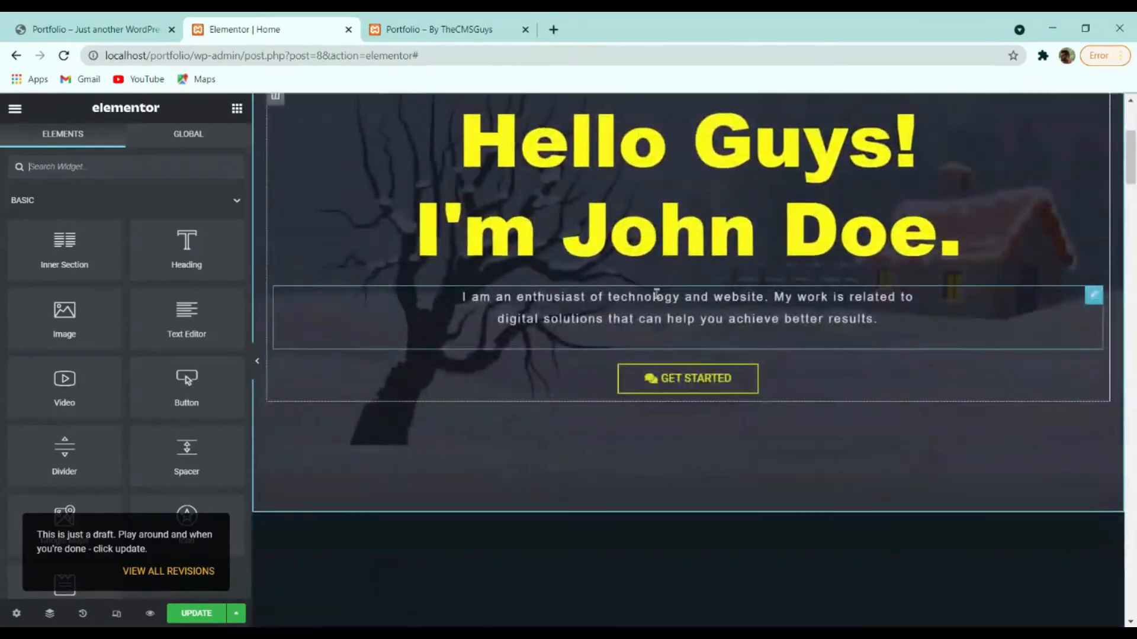
scroll(656, 299, "down", 15)
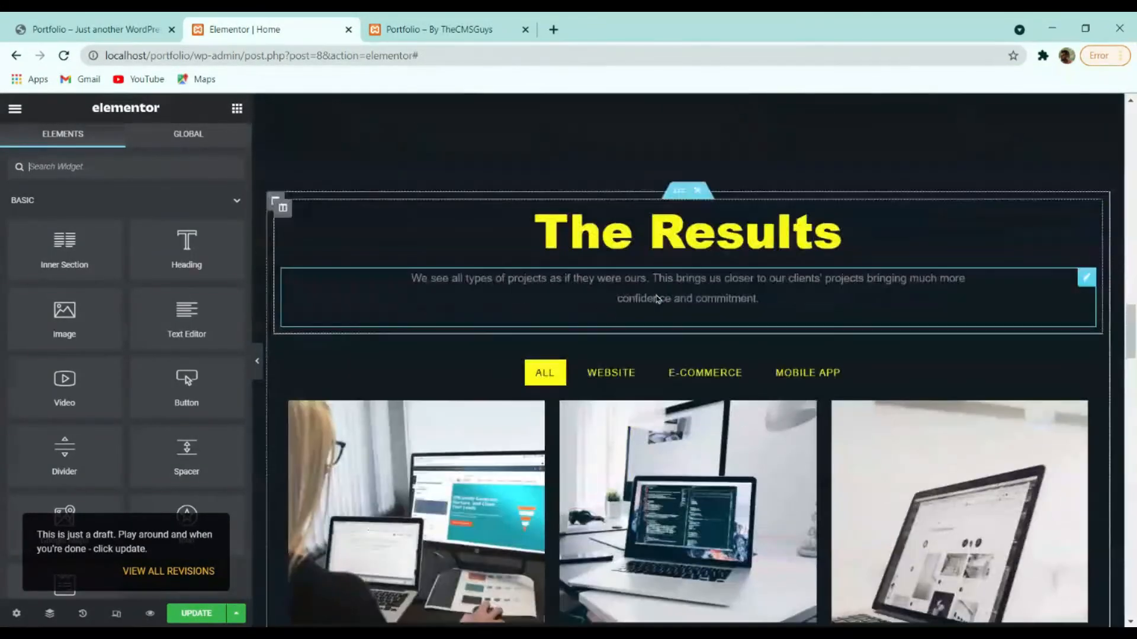
scroll(657, 300, "down", 15)
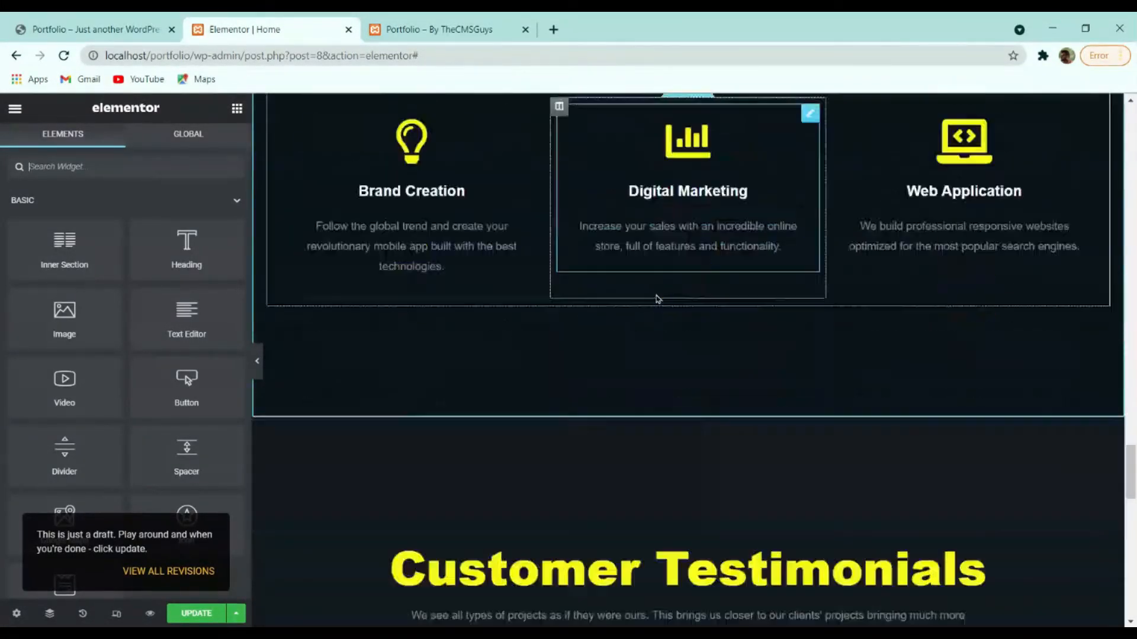
scroll(656, 294, "up", 15)
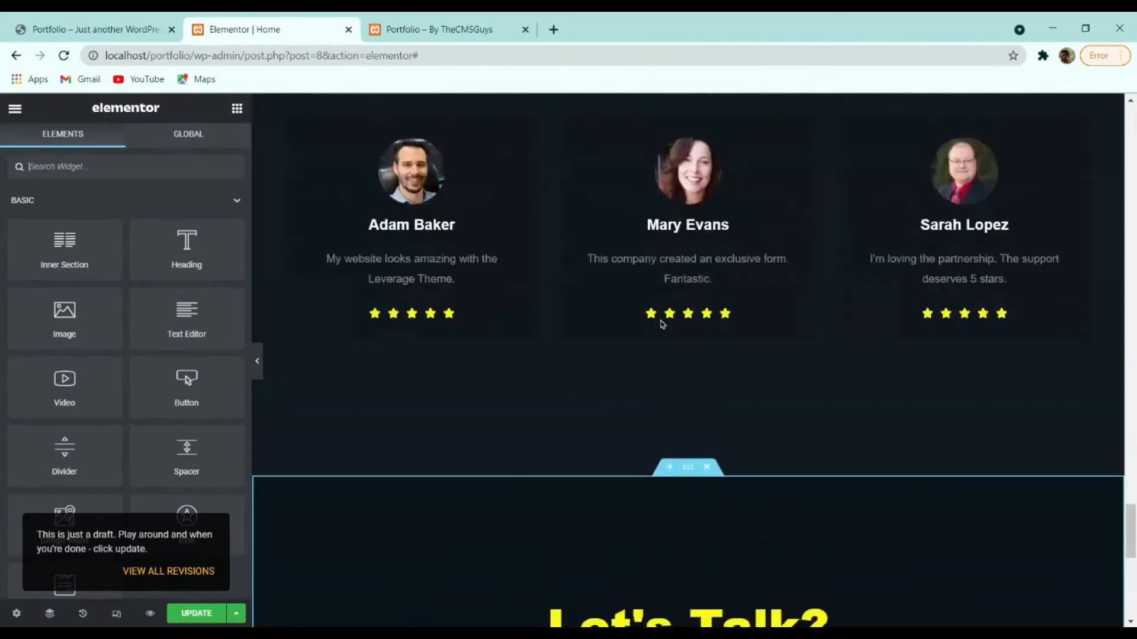
scroll(660, 326, "up", 15)
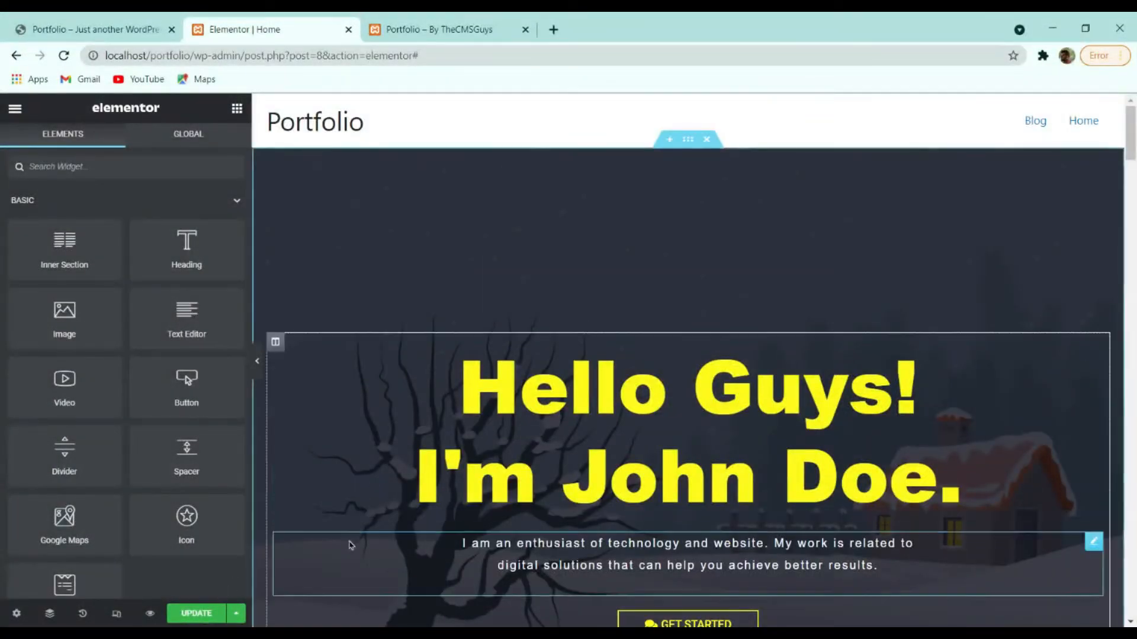
Save the page, select the hero heading, and compare it with the reference site's hero.
left_click(197, 615)
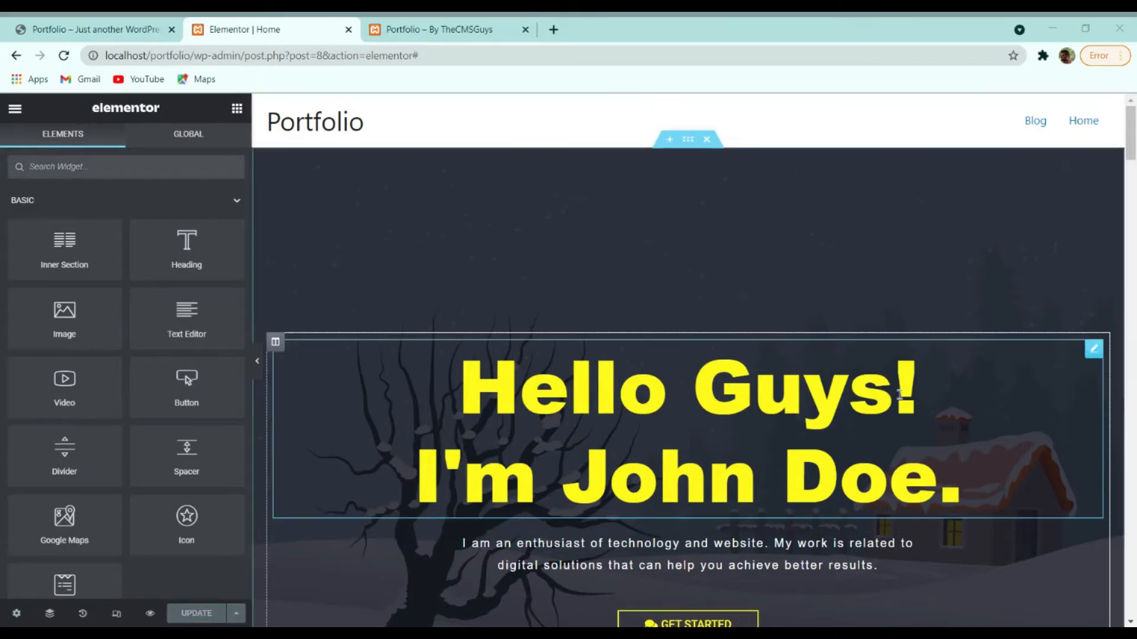
left_click(710, 428)
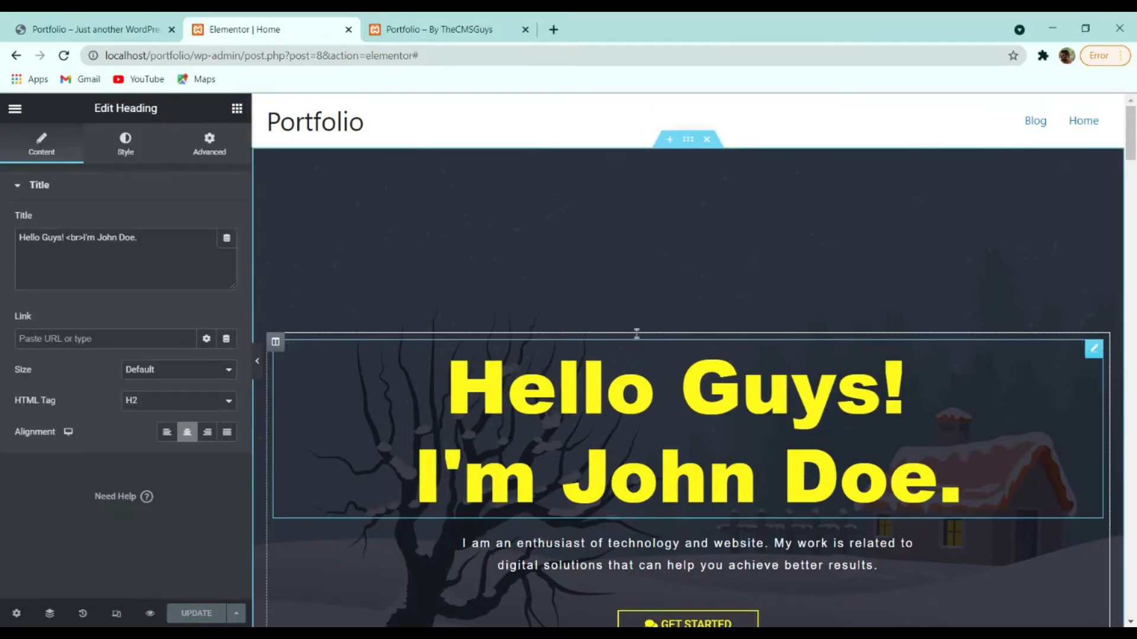
scroll(485, 314, "down", 4)
left_click(148, 24)
scroll(521, 308, "down", 4)
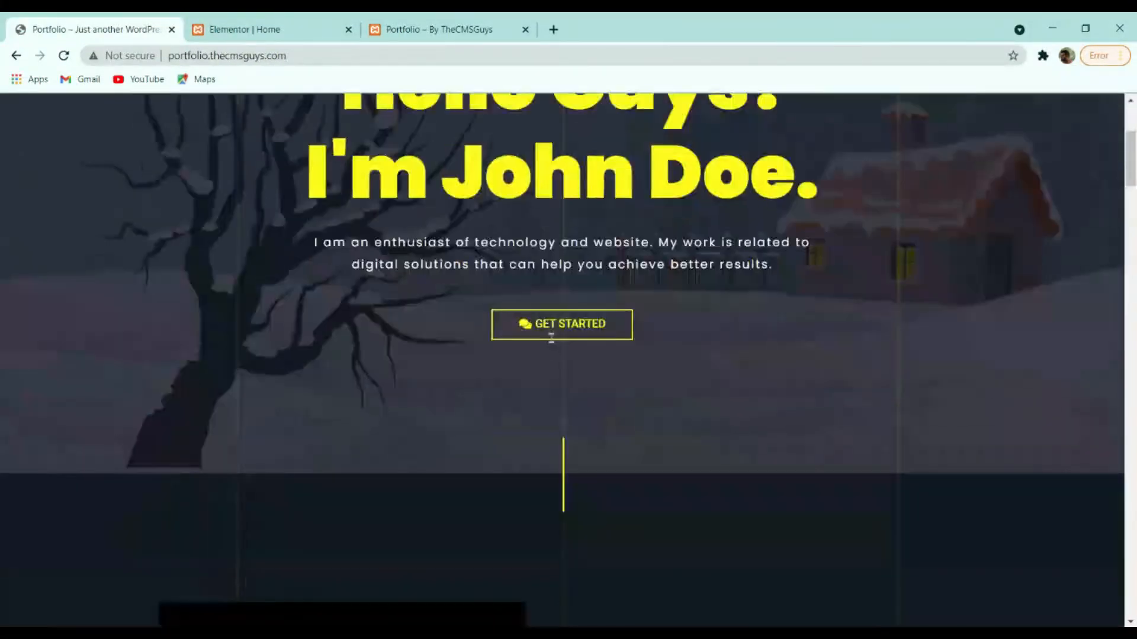
scroll(525, 386, "up", 4)
left_click(329, 33)
scroll(669, 385, "up", 4)
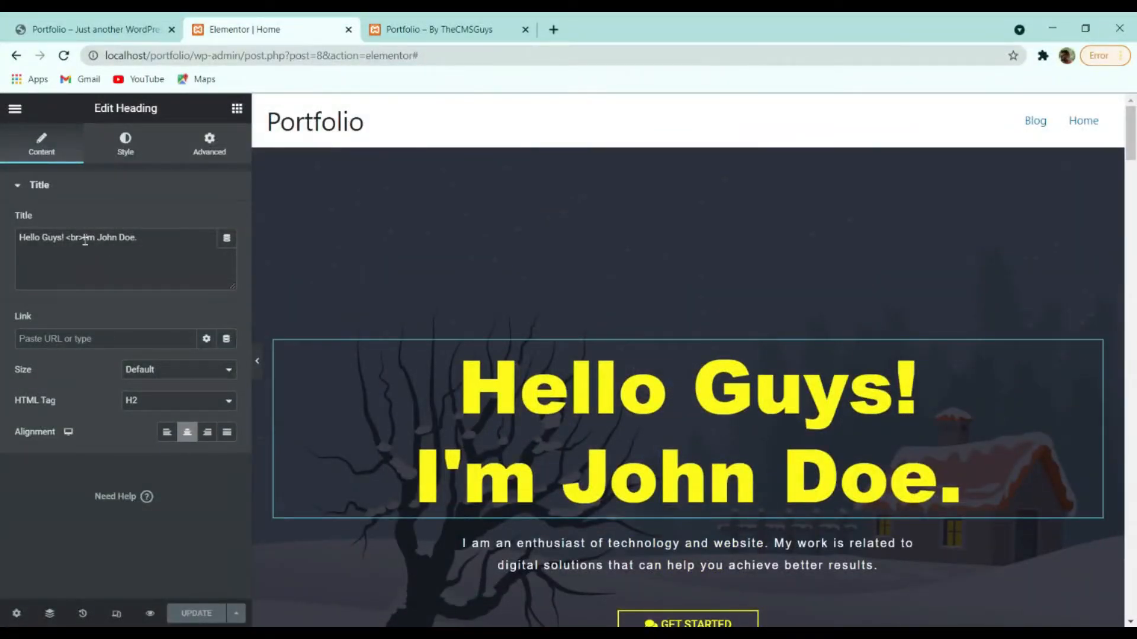
Restore the <br> line break in the hero heading's title text.
left_click_drag(85, 239, 183, 242)
left_click(186, 265)
left_click_drag(79, 240, 67, 240)
key("BackSpace")
key("BackSpace")
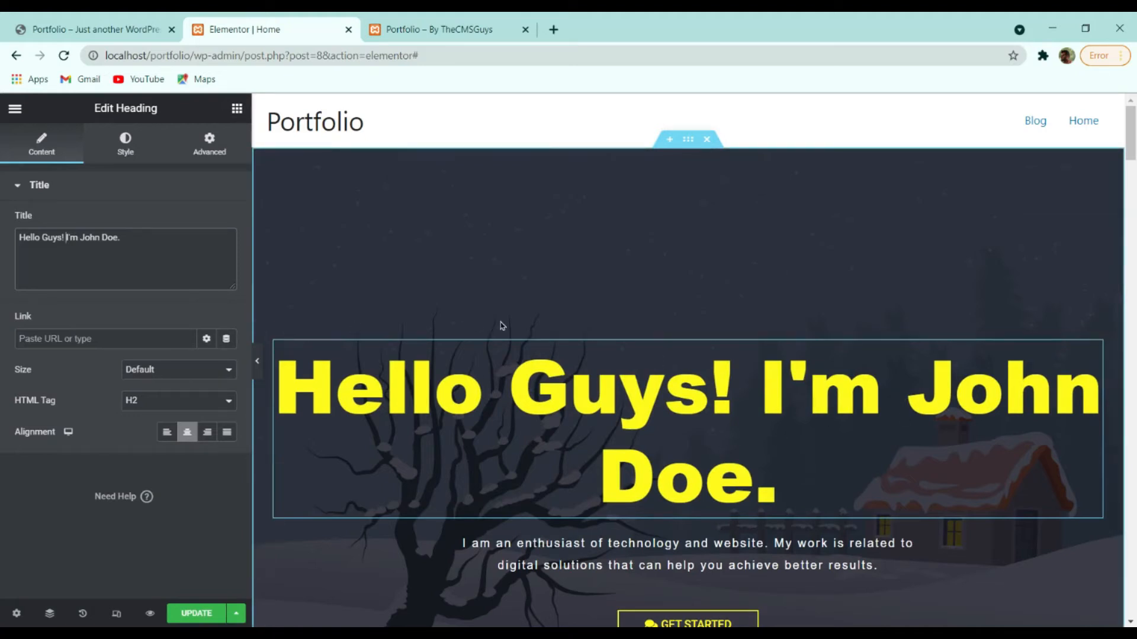
type("<>")
key("Left")
type("br")
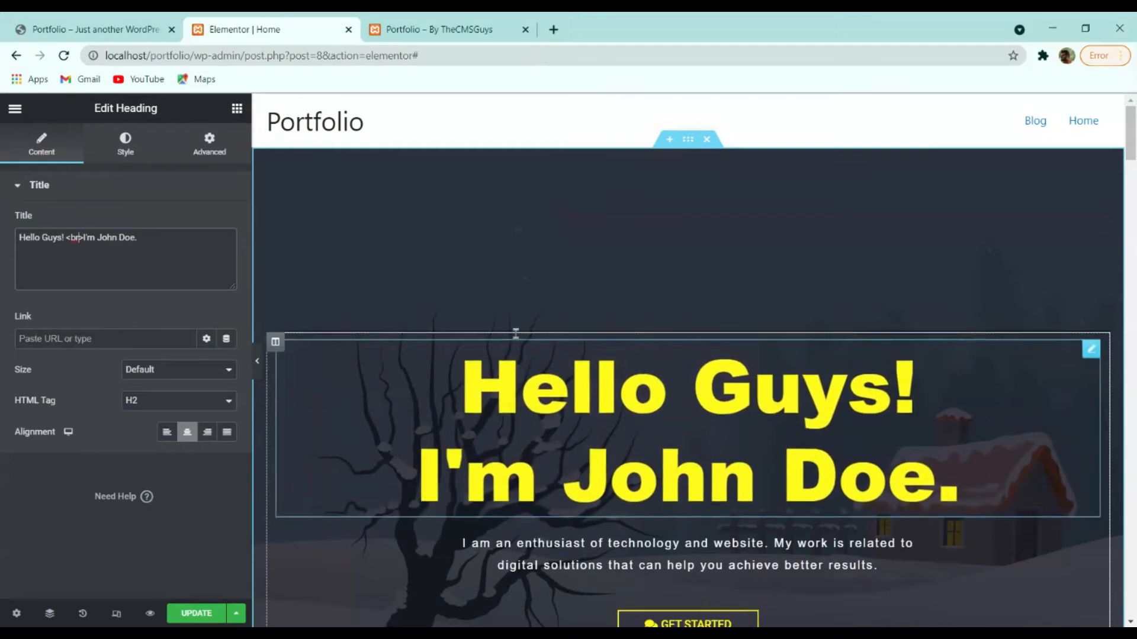
scroll(594, 335, "down", 3)
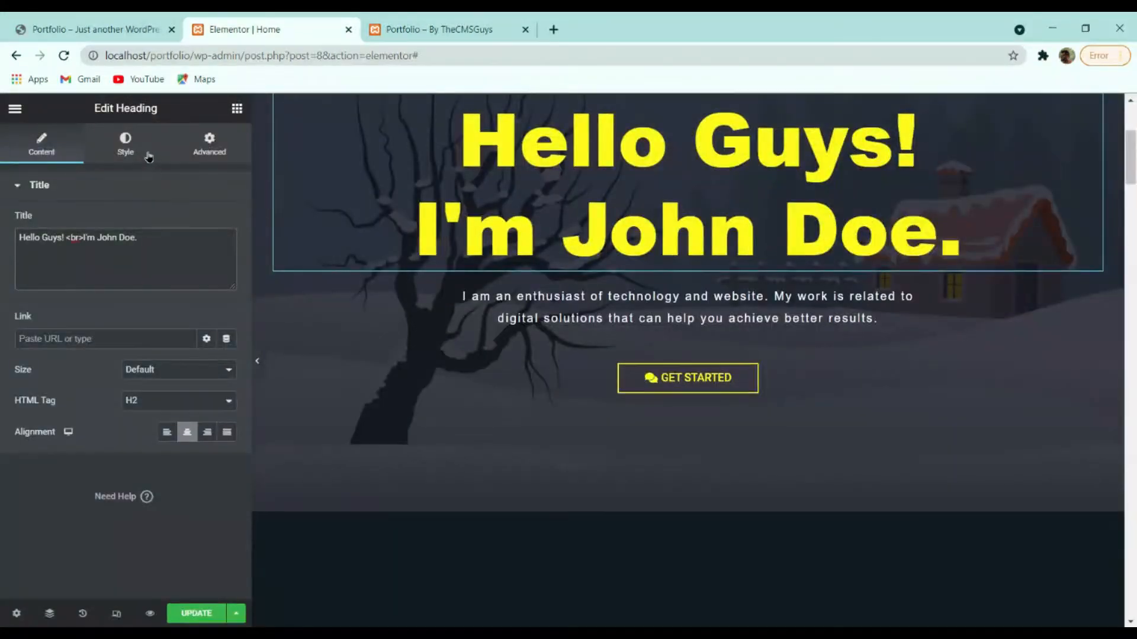
Try each alignment on the hero heading and settle on Center.
left_click(163, 432)
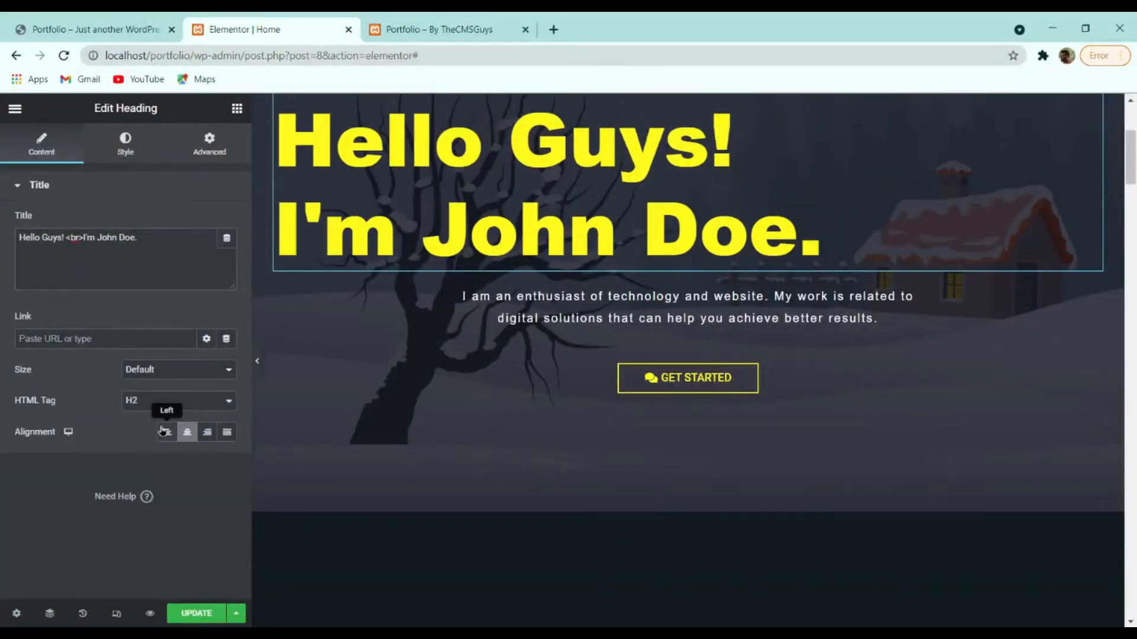
left_click(188, 432)
left_click(208, 433)
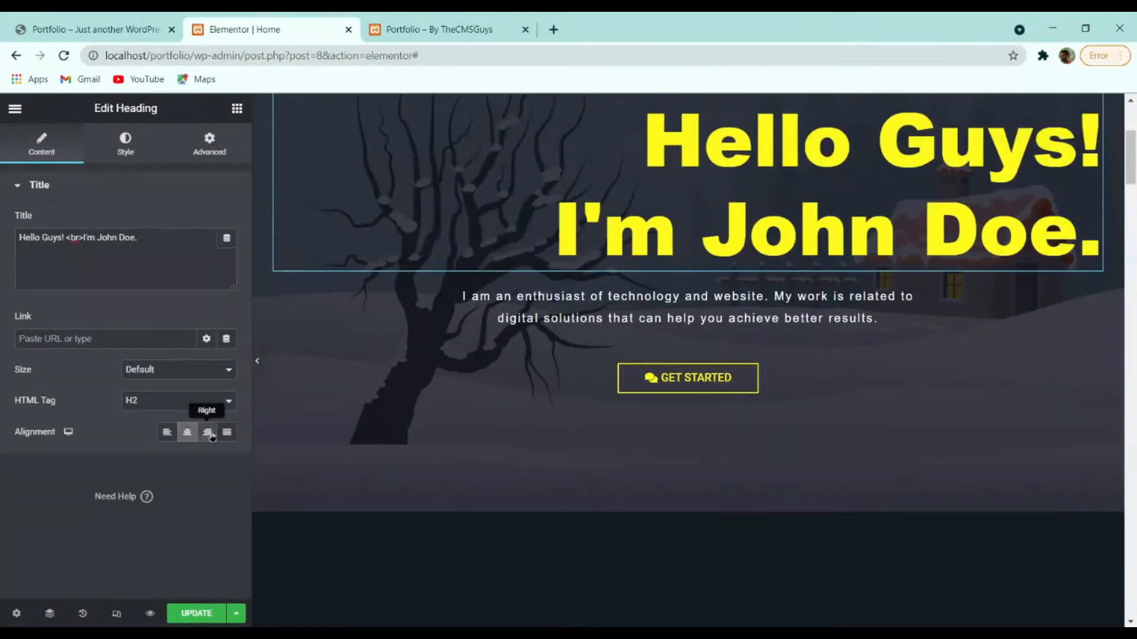
left_click(226, 432)
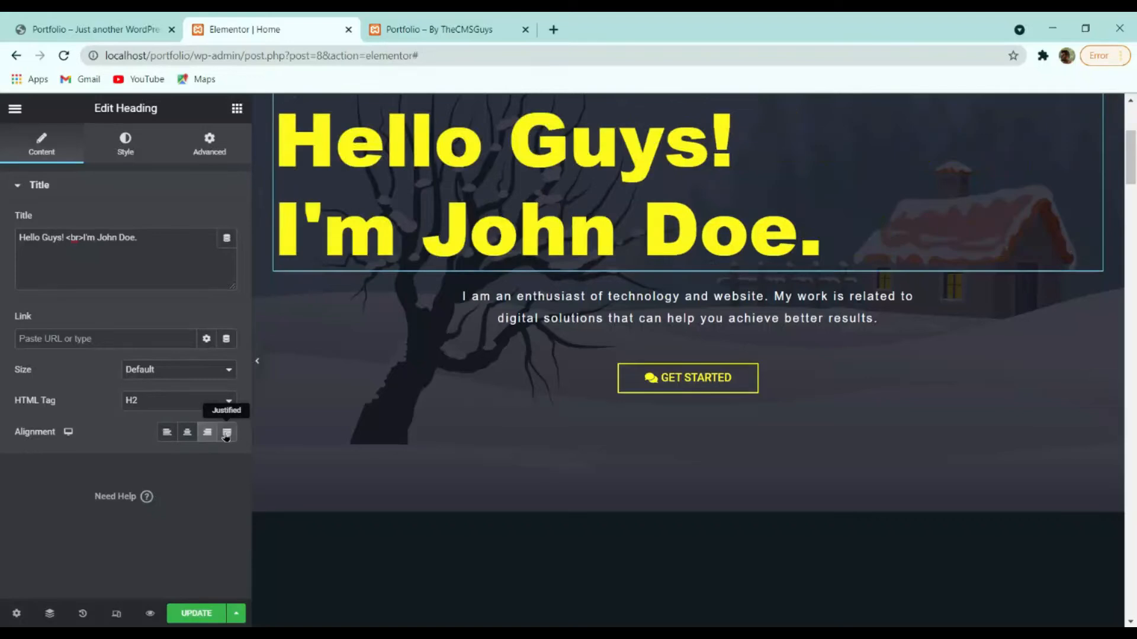
left_click(187, 432)
scroll(368, 427, "up", 4)
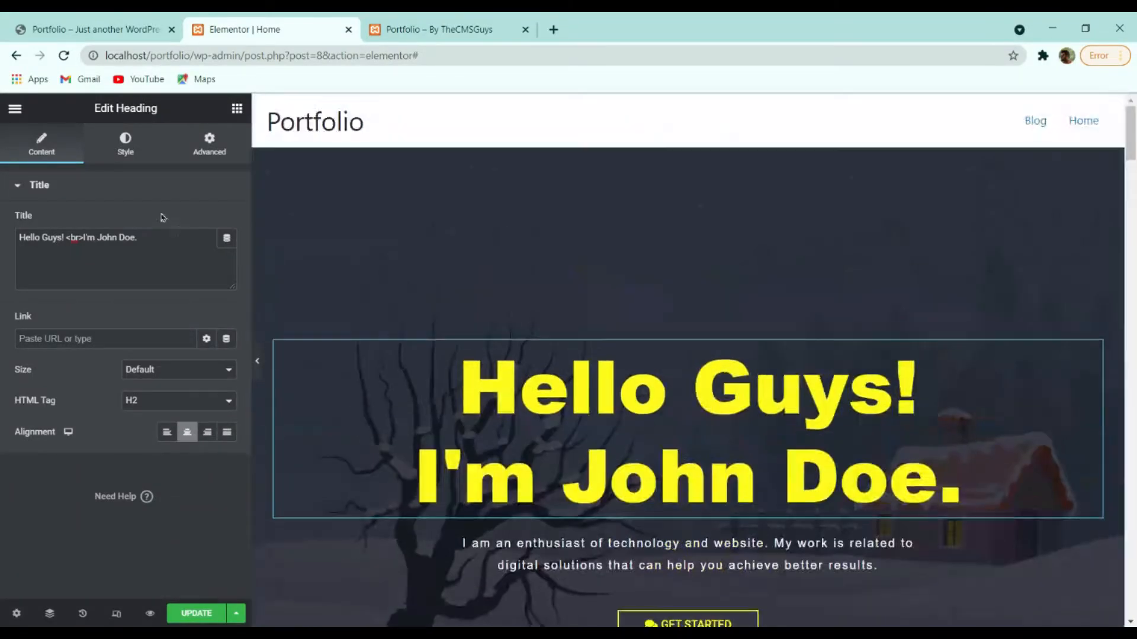
left_click(118, 155)
left_click(226, 222)
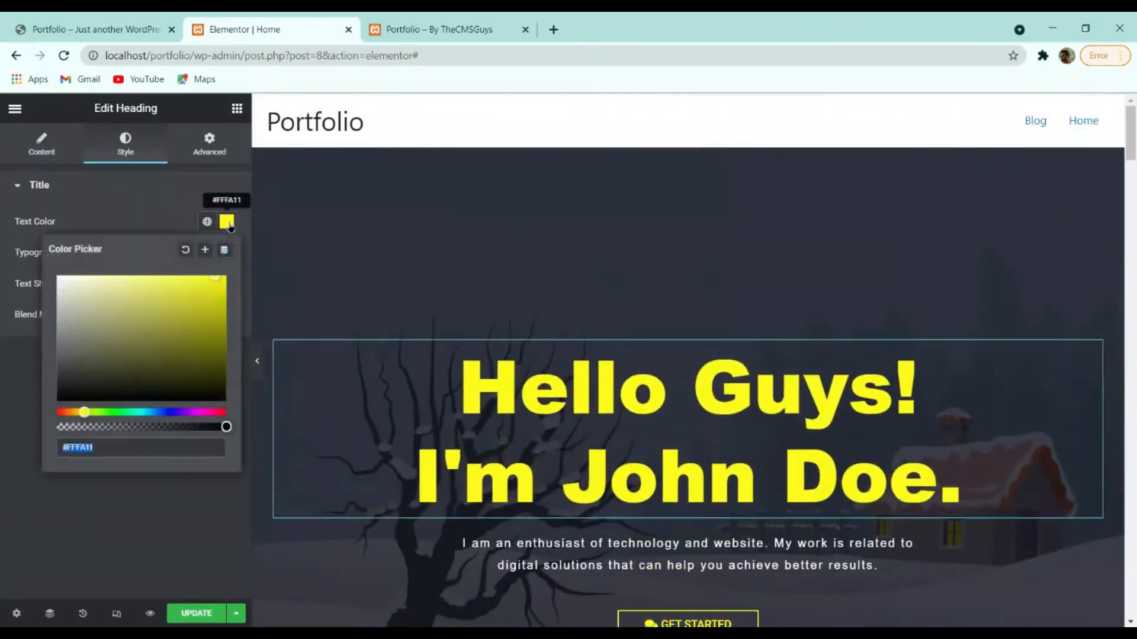
left_click(106, 490)
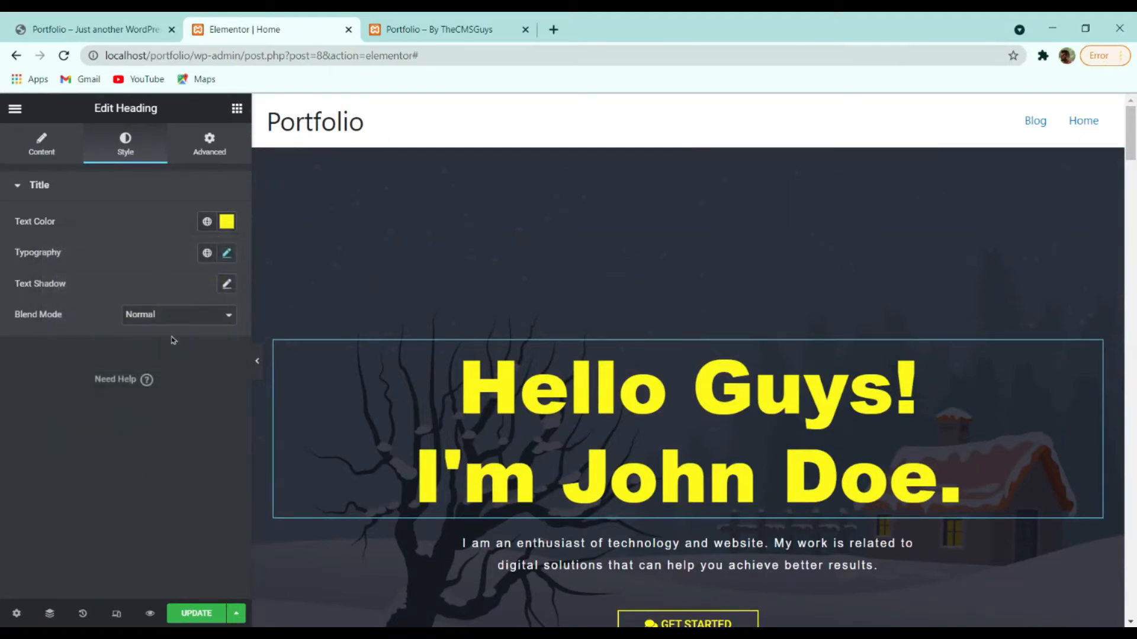
left_click(227, 253)
scroll(341, 296, "down", 4)
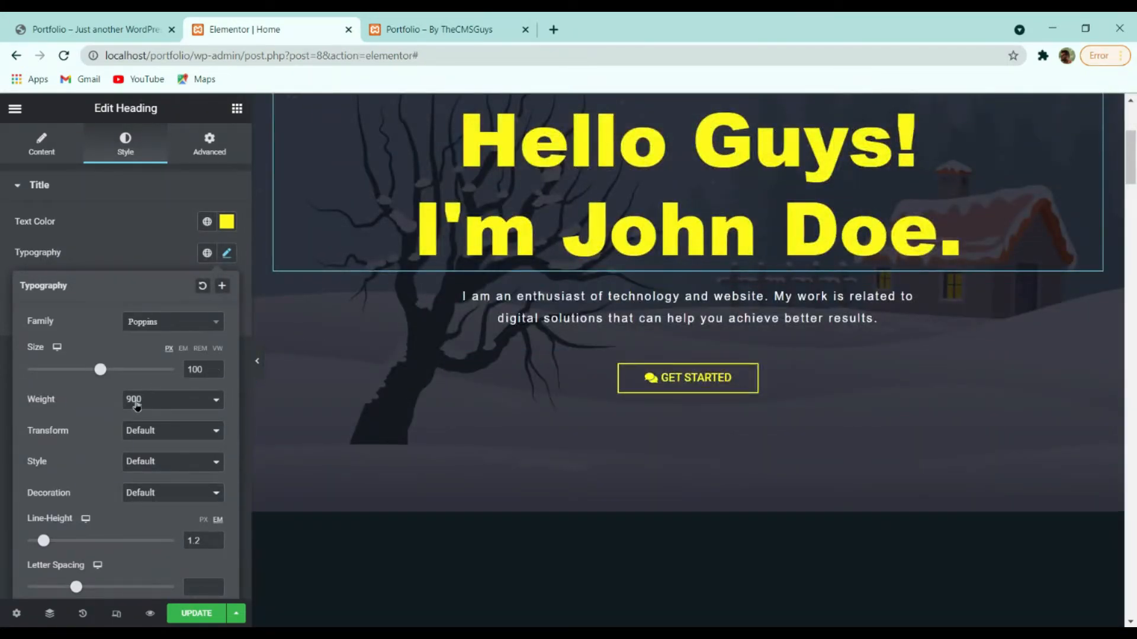
left_click_drag(101, 370, 70, 370)
type("100")
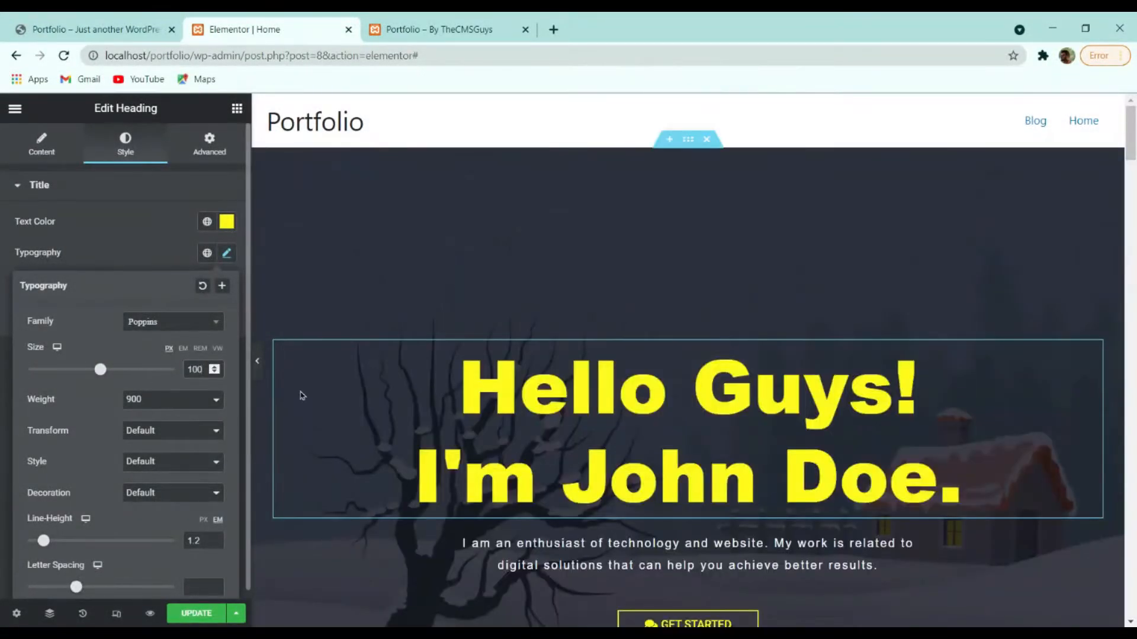
scroll(466, 334, "down", 3)
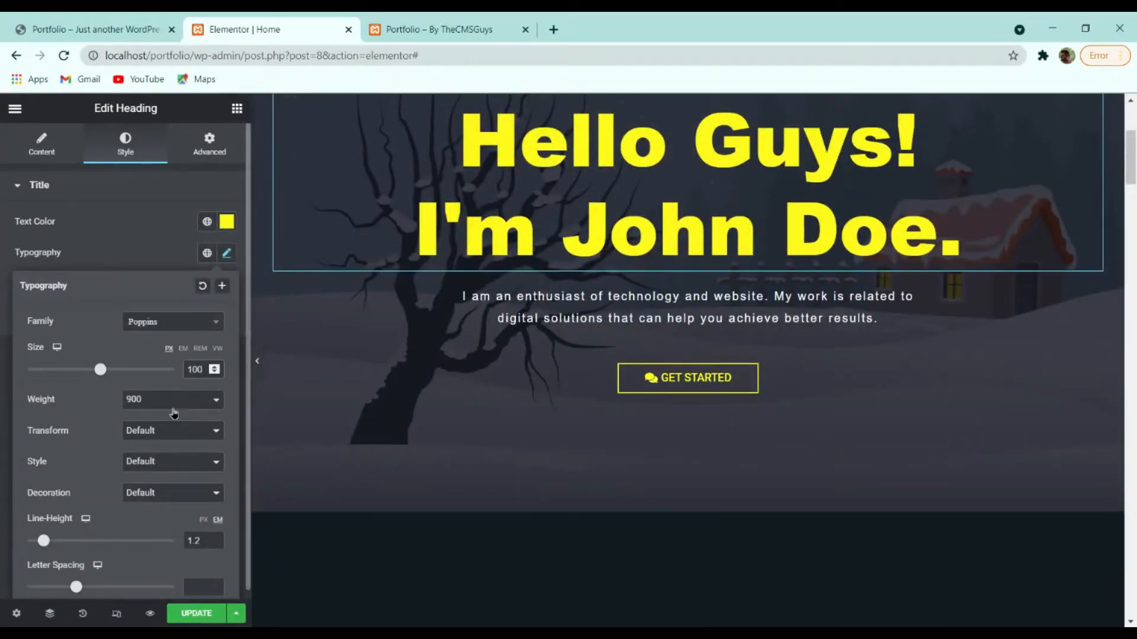
mouse_move(43, 543)
left_mouse_down()
mouse_move(57, 544)
mouse_move(45, 544)
left_mouse_up()
left_click(214, 545)
left_click(124, 269)
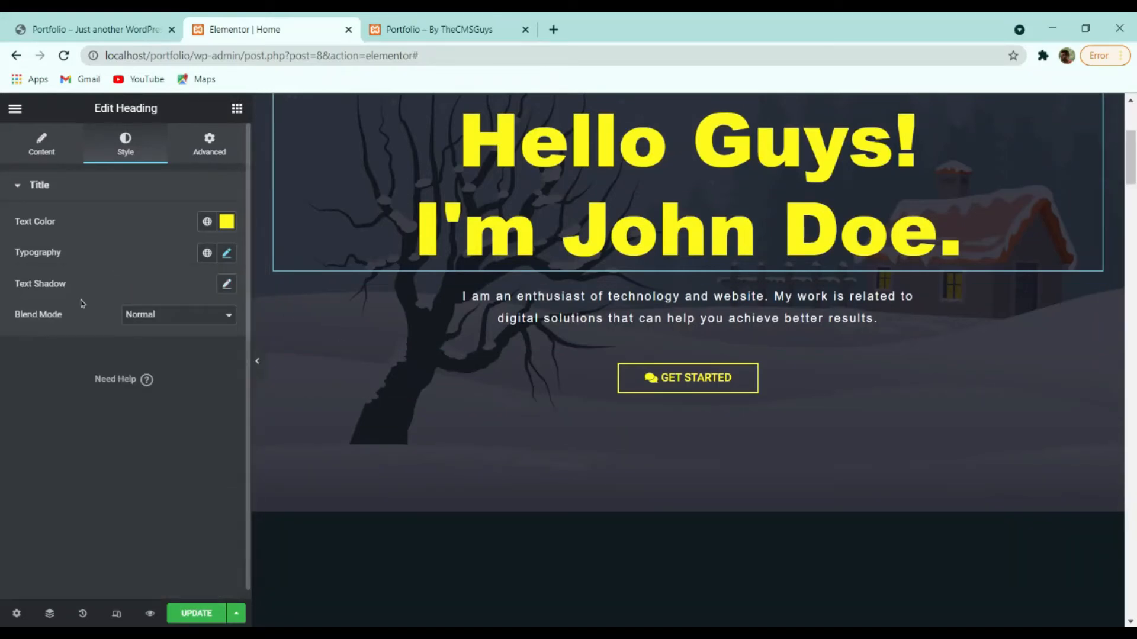
left_click(41, 145)
left_click_drag(97, 239, 152, 243)
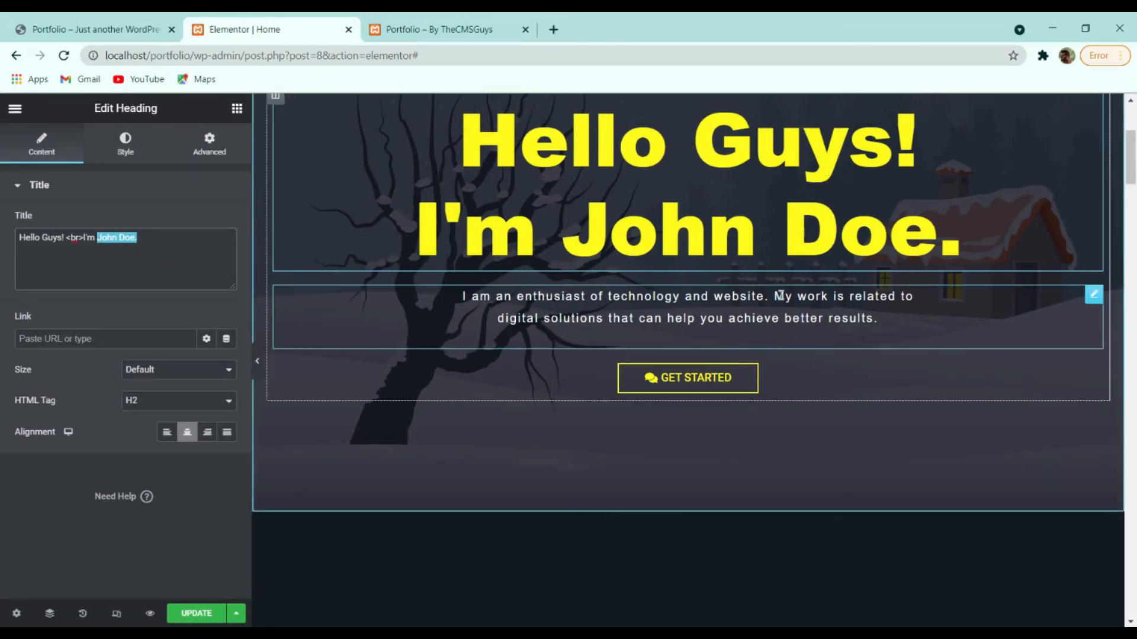
Select the intro paragraph and look through its Style, Typography and Advanced settings.
left_click(708, 310)
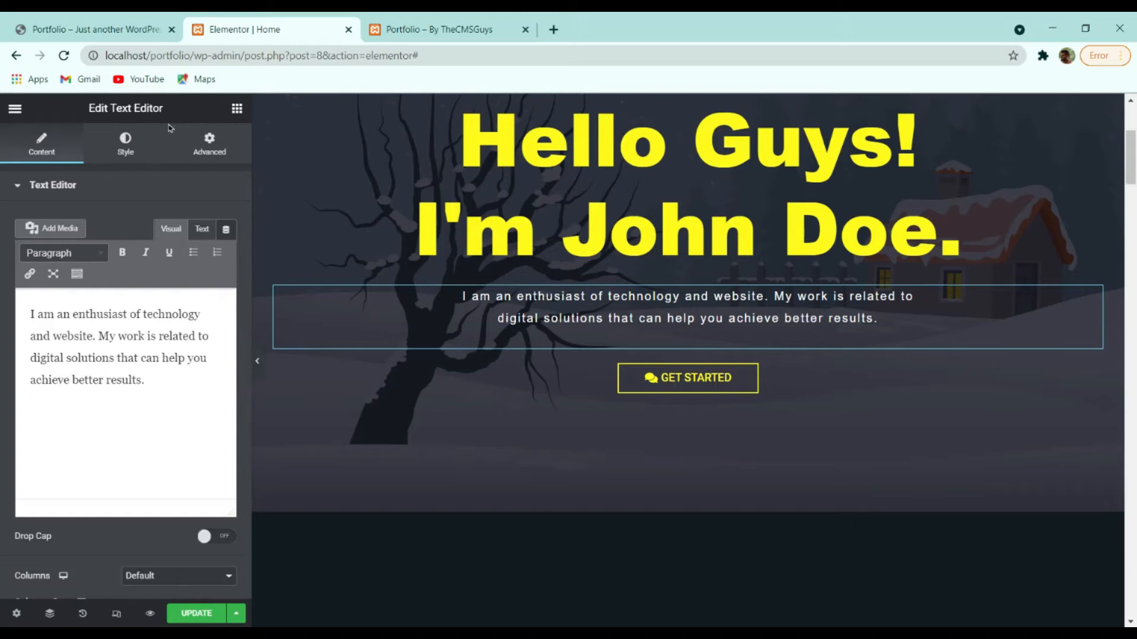
left_click(236, 109)
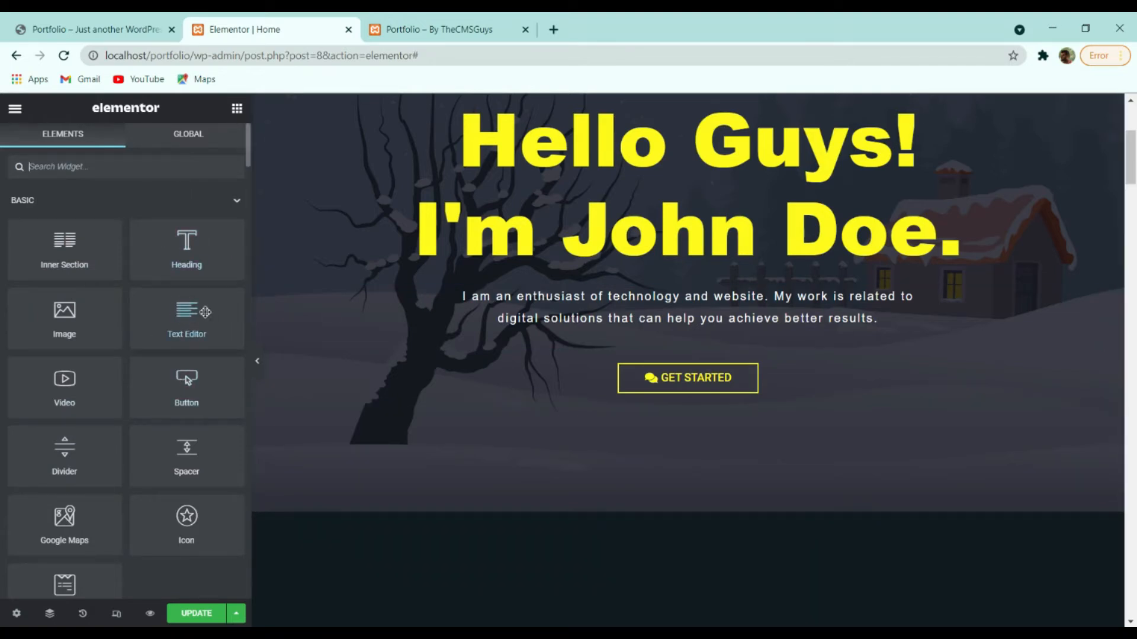
left_click(490, 308)
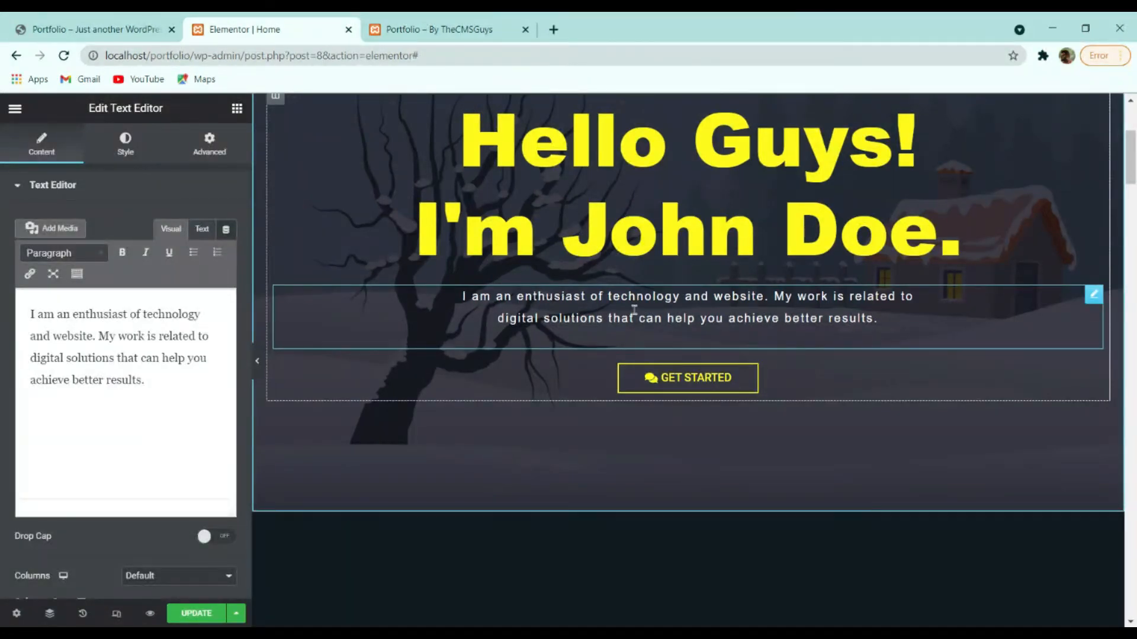
left_click(126, 148)
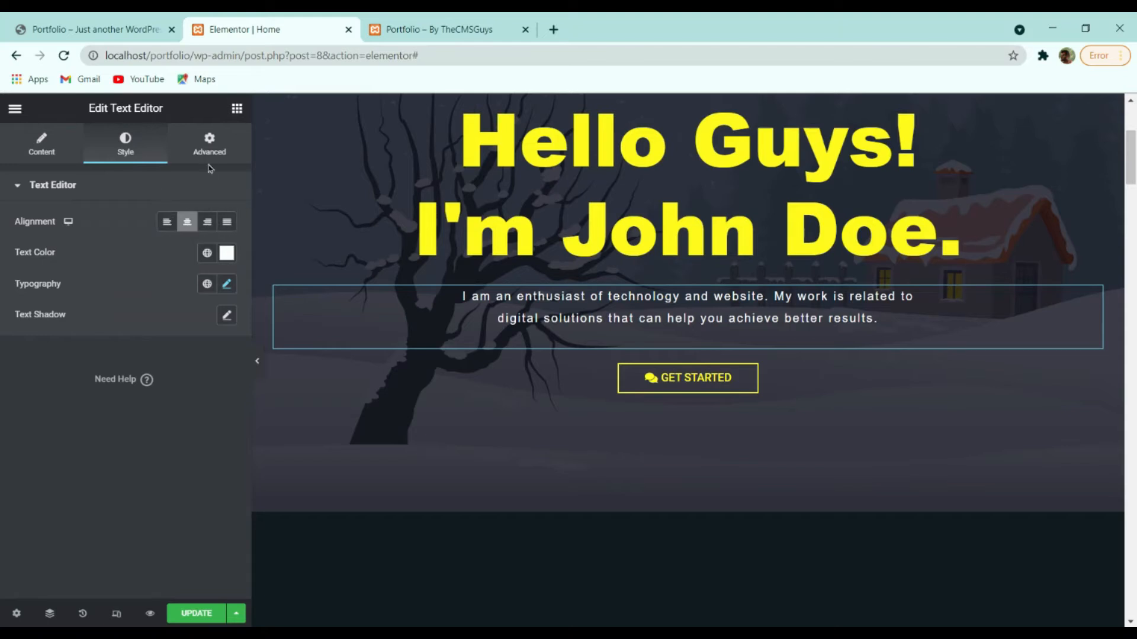
left_click(211, 148)
left_click(128, 147)
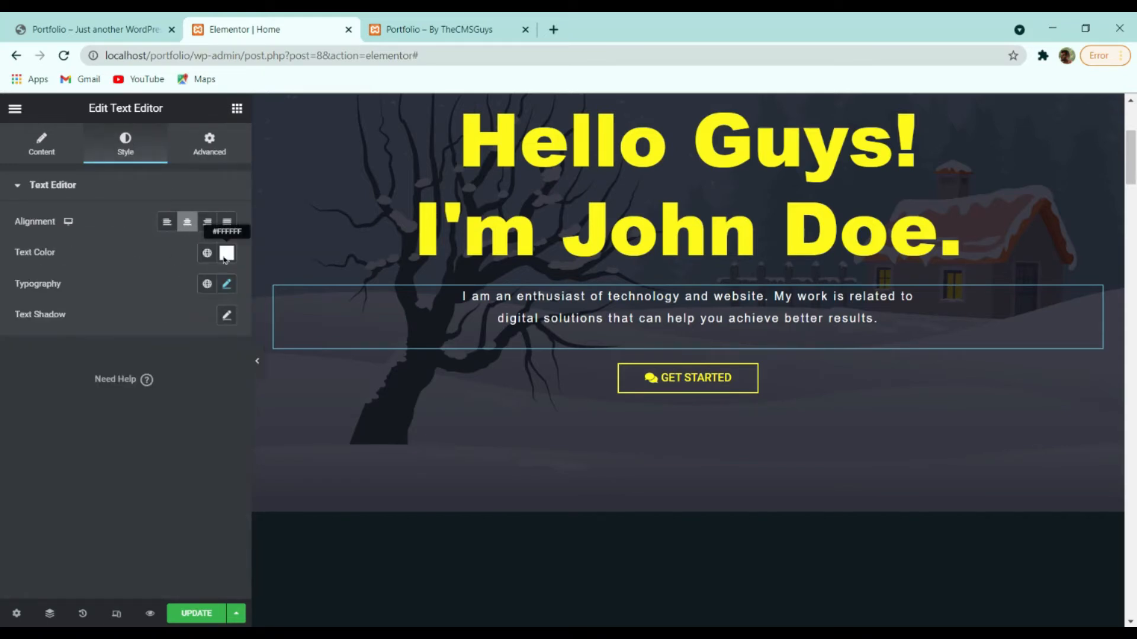
left_click(227, 284)
scroll(148, 288, "down", 1)
scroll(148, 288, "up", 1)
left_click(148, 288)
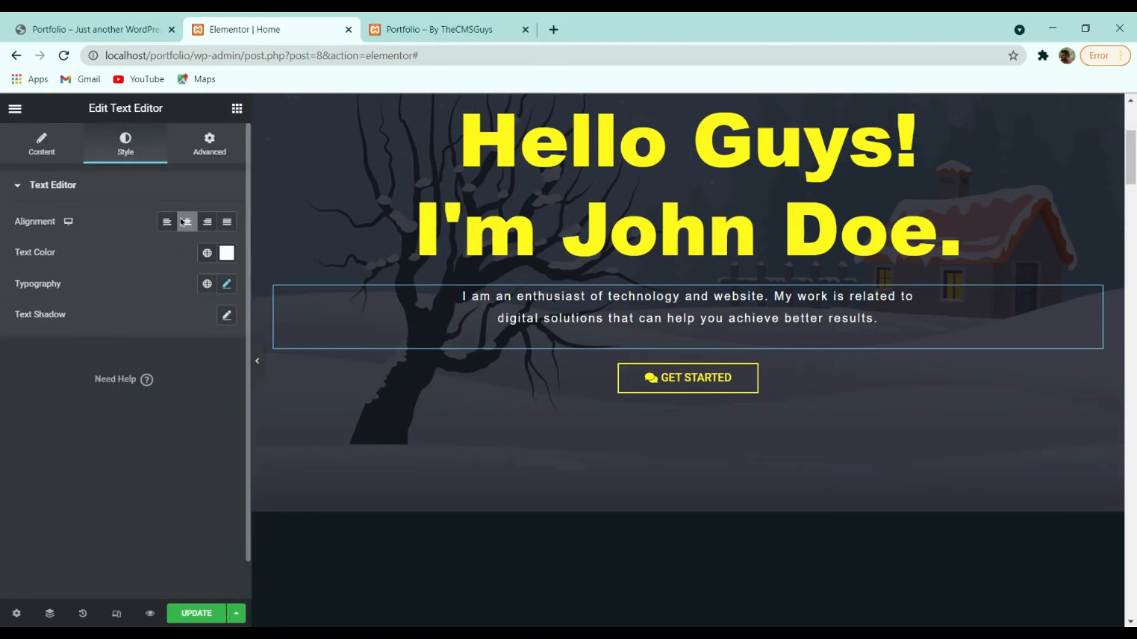
left_click(210, 148)
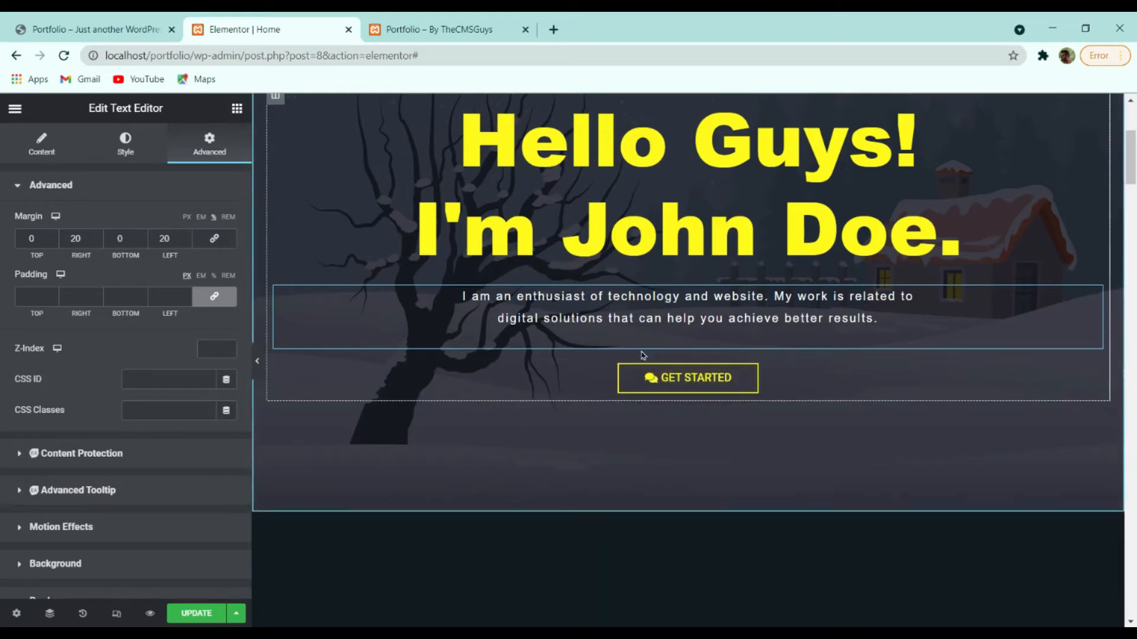
Set the intro paragraph's left and right margins to 20 after trying 30 and 25.
left_click(187, 237)
left_click(187, 236)
left_click(187, 236)
left_click(187, 236)
left_click(187, 236)
left_click(188, 237)
left_click(187, 237)
left_click(187, 236)
left_click(188, 237)
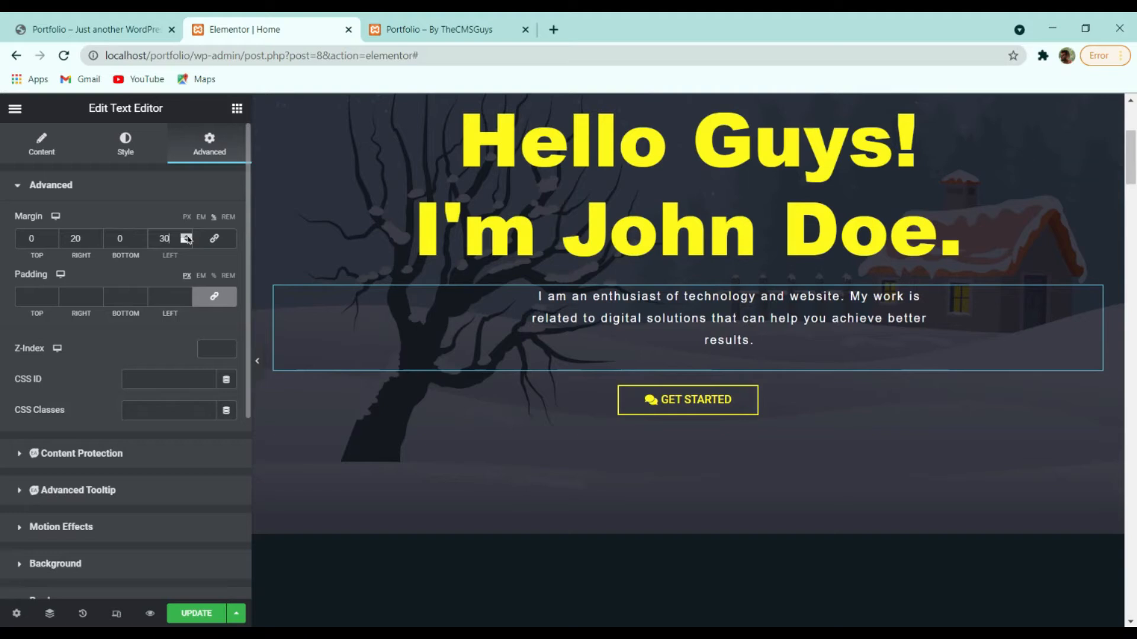
left_click_drag(76, 239, 5, 244)
type("3")
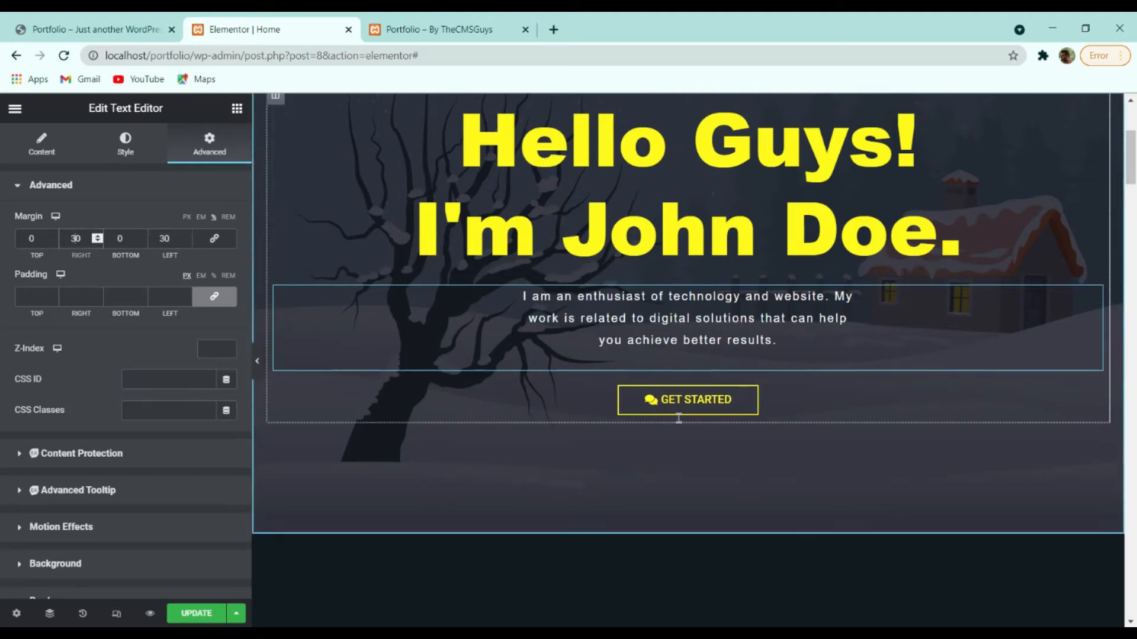
double_click(76, 238)
type("25")
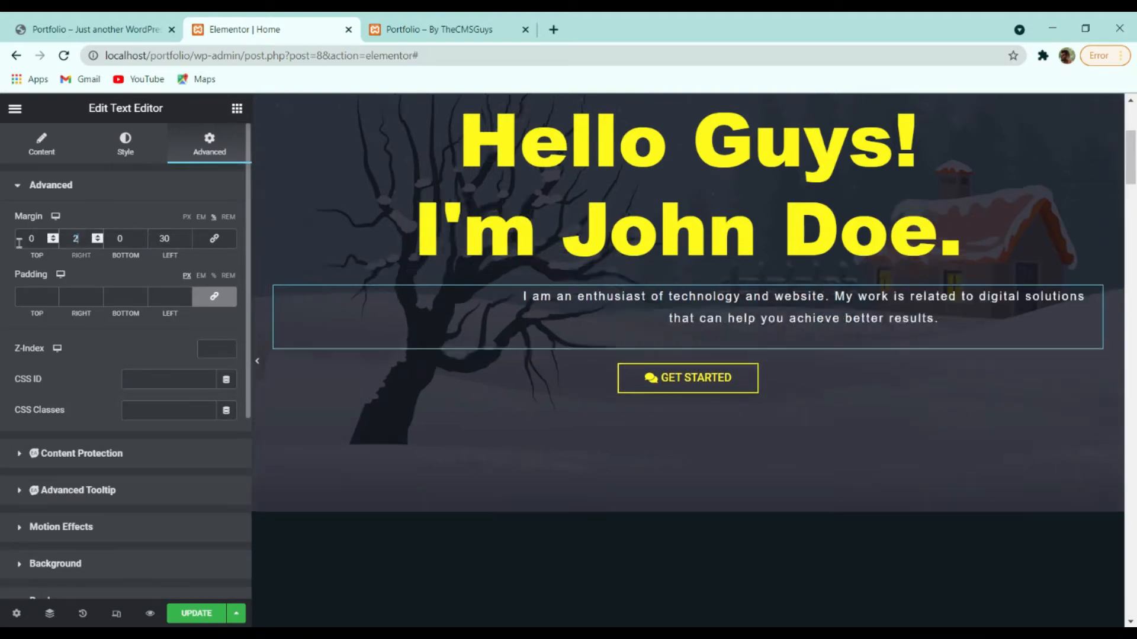
key("Tab")
key("Tab")
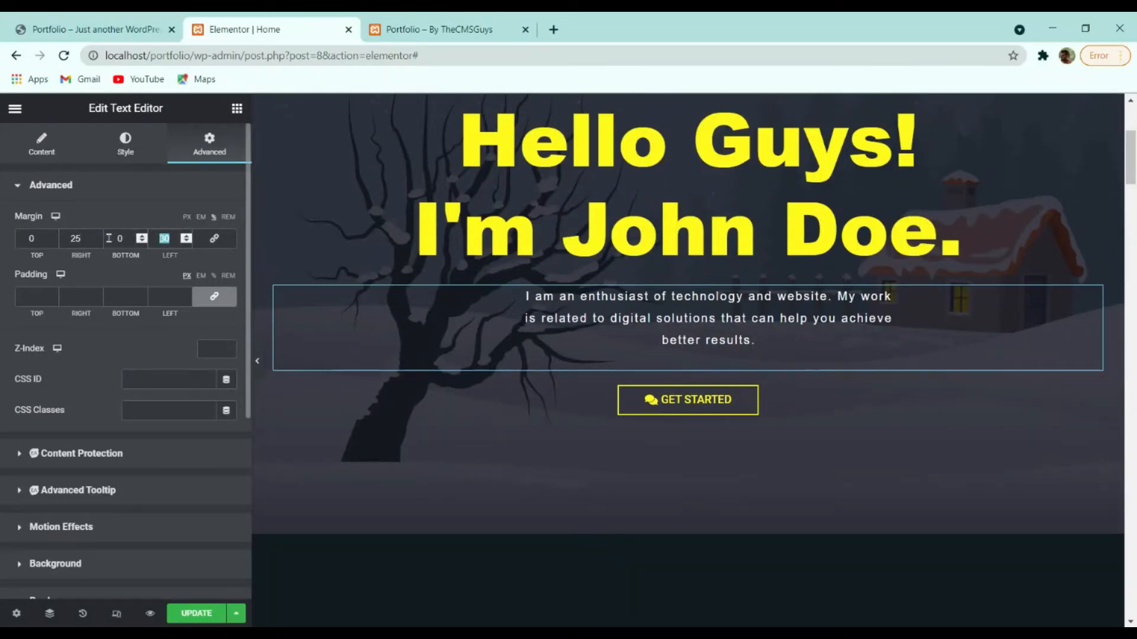
type("25")
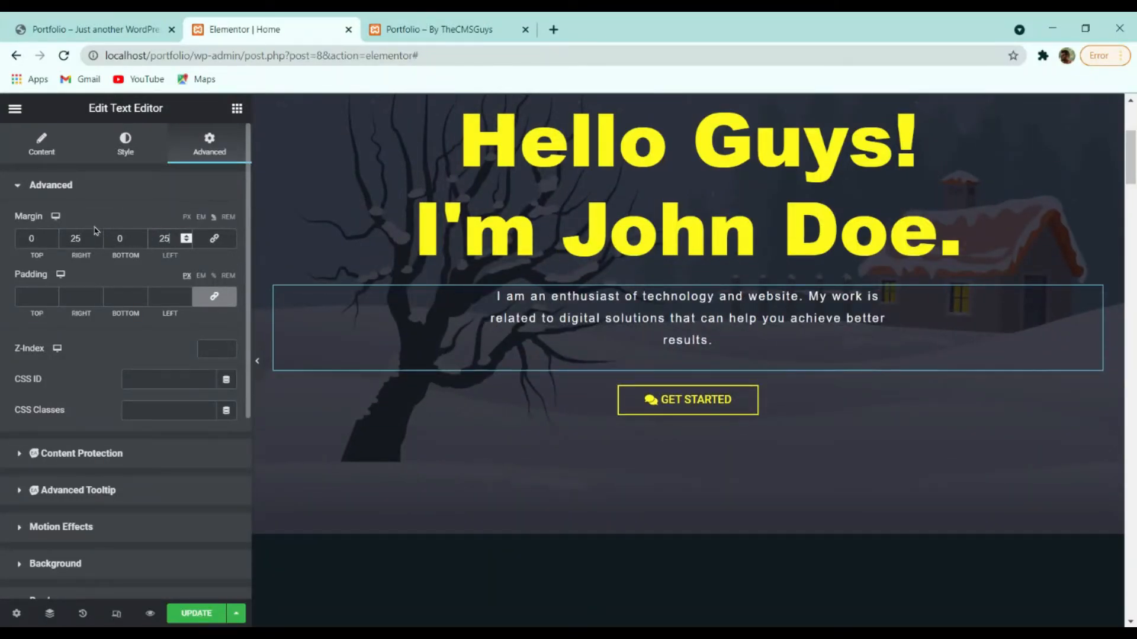
left_click_drag(86, 239, 29, 239)
type("20")
left_click_drag(170, 239, 133, 240)
type("20")
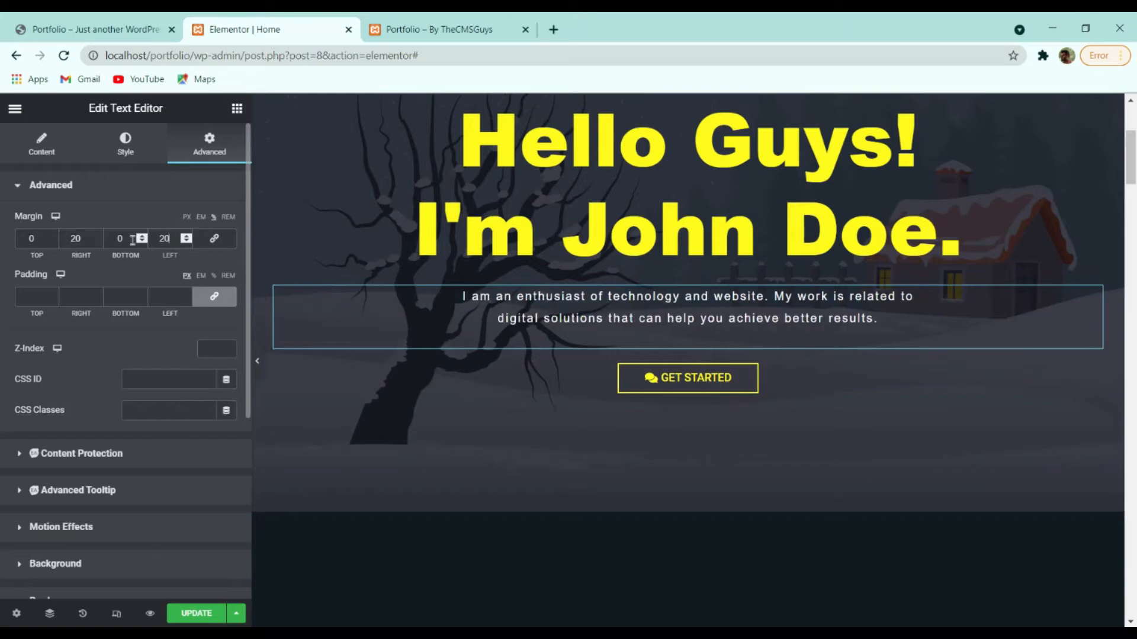
scroll(787, 312, "up", 4)
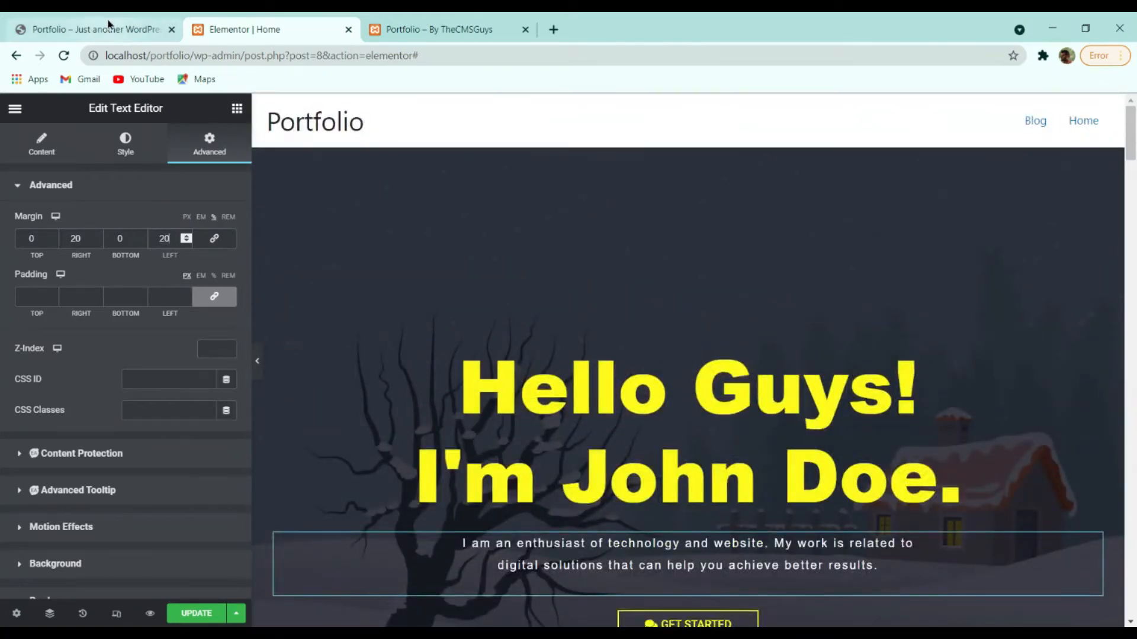
On the reference portfolio site, follow GET STARTED and scroll through its sections down to the contact form.
left_click(200, 611)
left_click(95, 29)
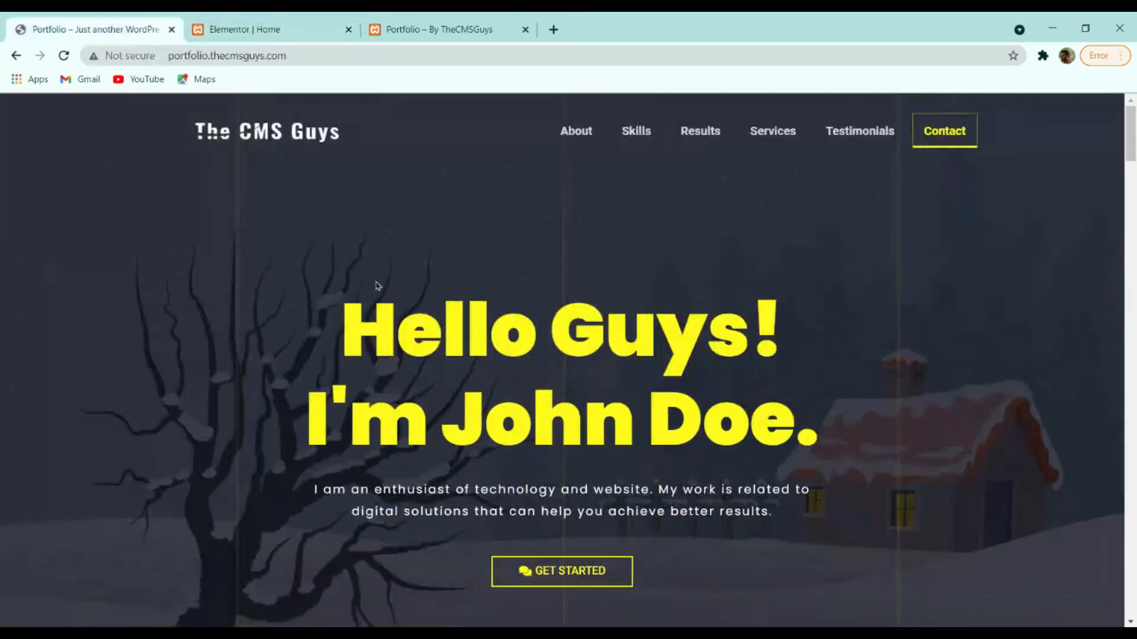
scroll(534, 320, "down", 4)
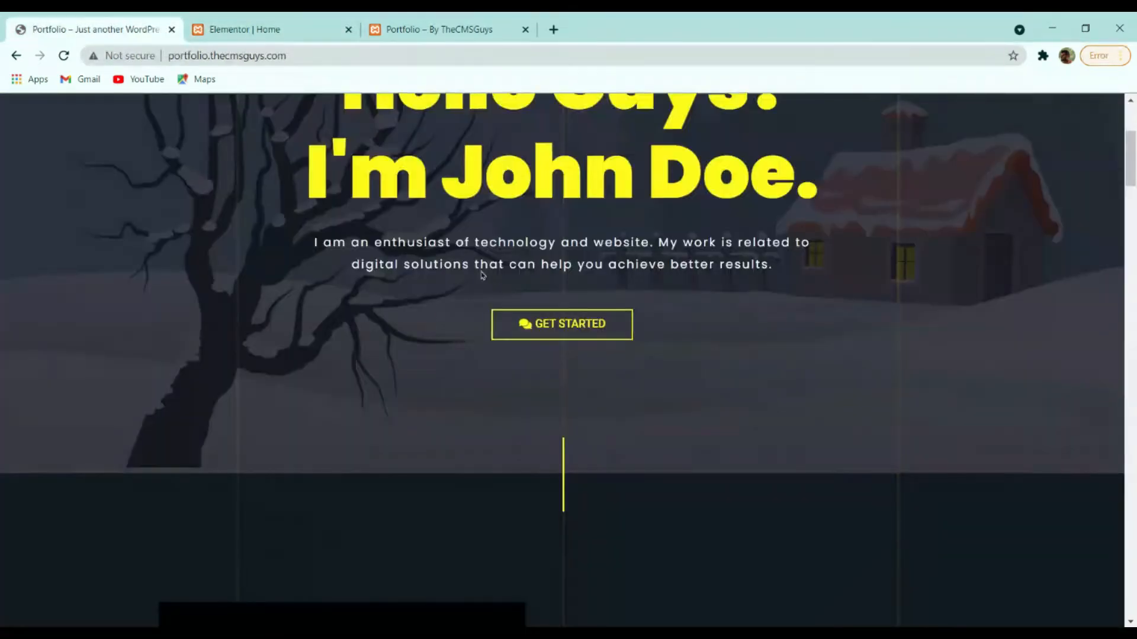
left_click(543, 325)
scroll(600, 274, "down", 4)
scroll(600, 274, "up", 4)
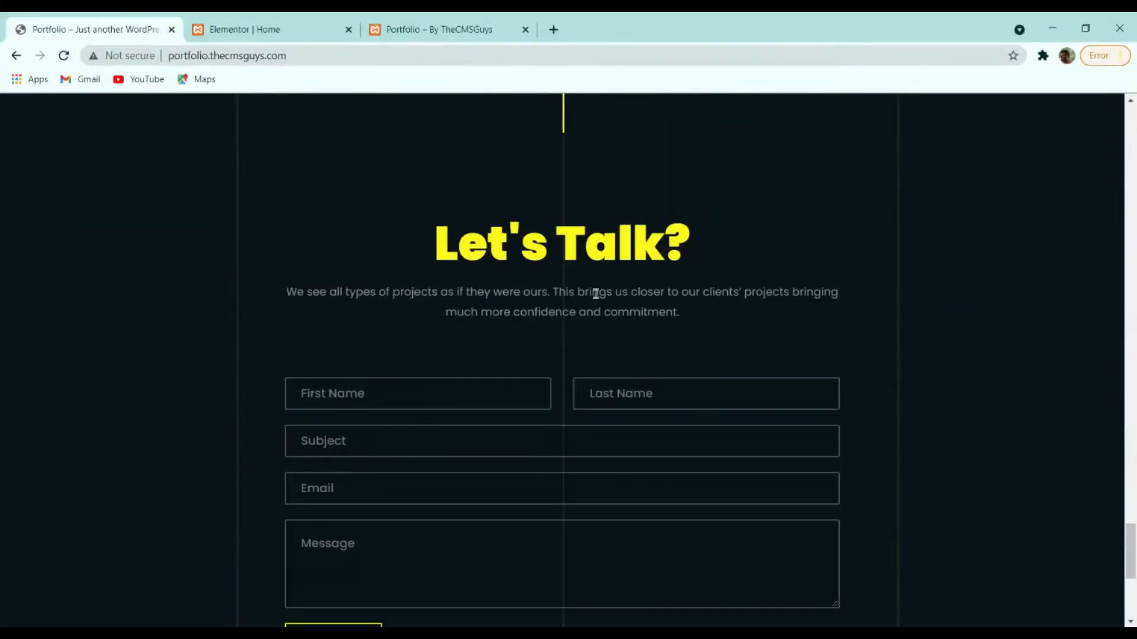
scroll(585, 311, "up", 4)
scroll(549, 309, "down", 4)
scroll(673, 262, "down", 3)
scroll(428, 353, "up", 10)
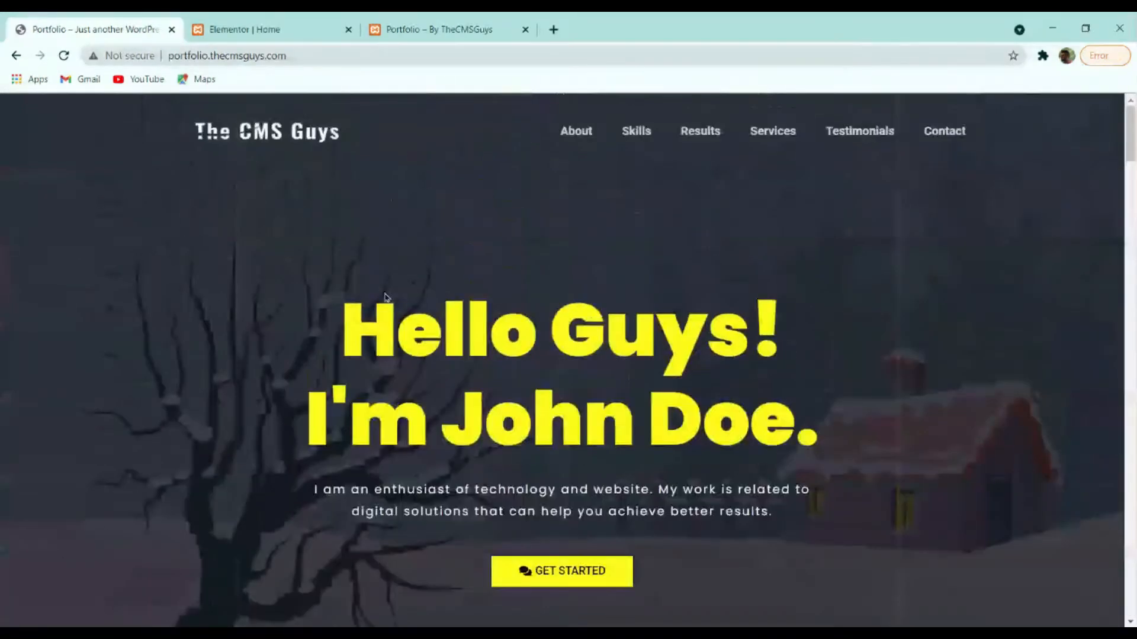
Back in Elementor, select the hero's GET STARTED button widget and show its Style settings.
left_click(246, 26)
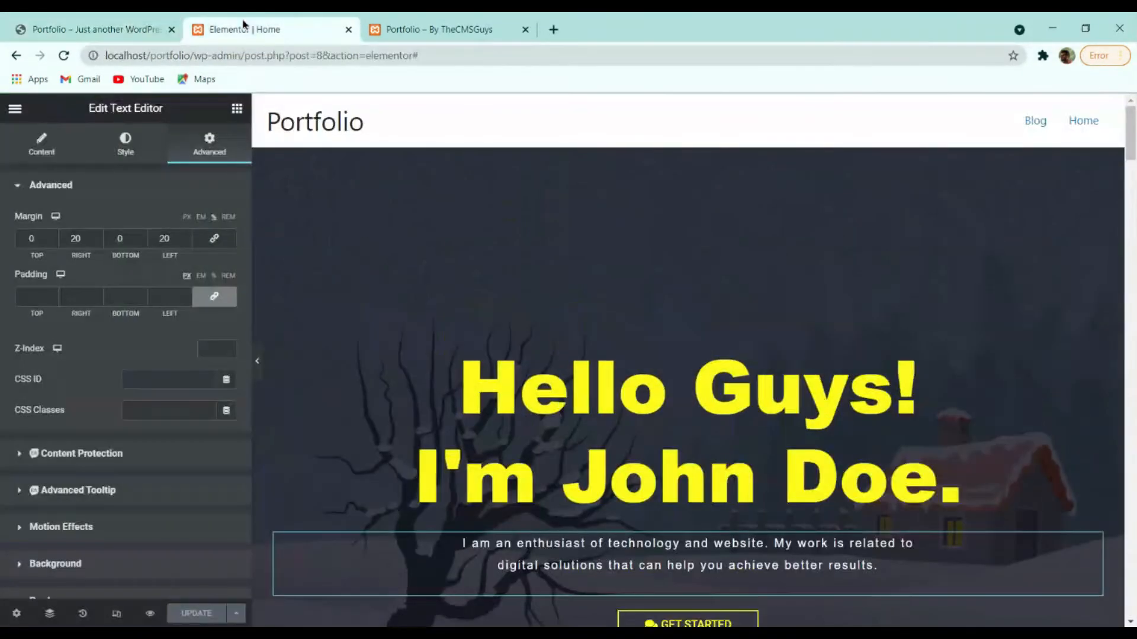
scroll(462, 294, "down", 3)
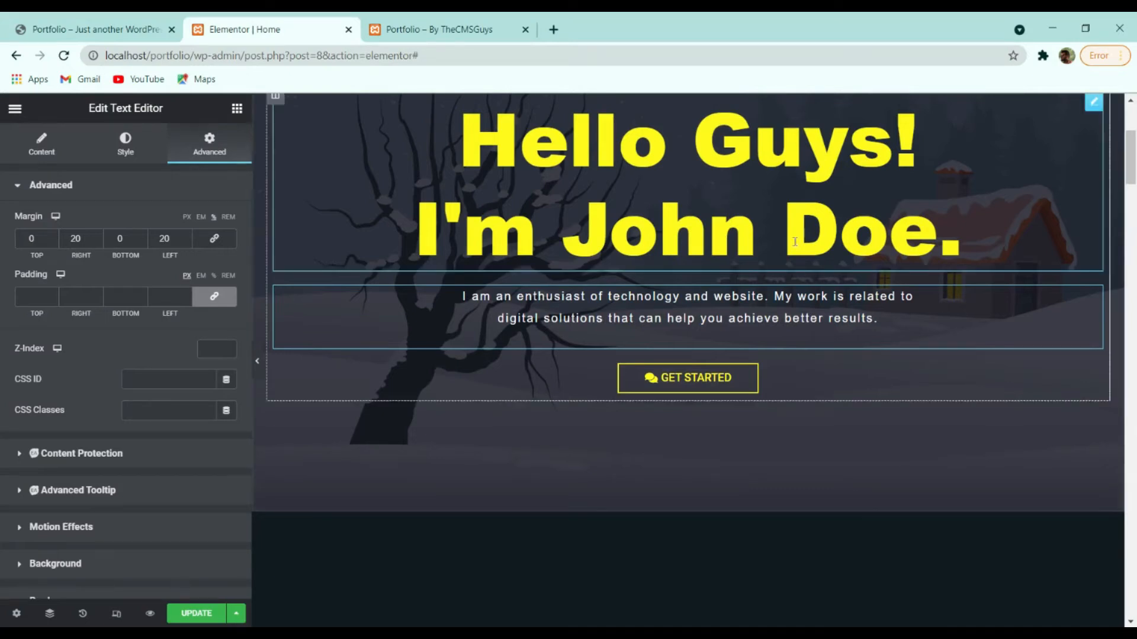
left_click(809, 386)
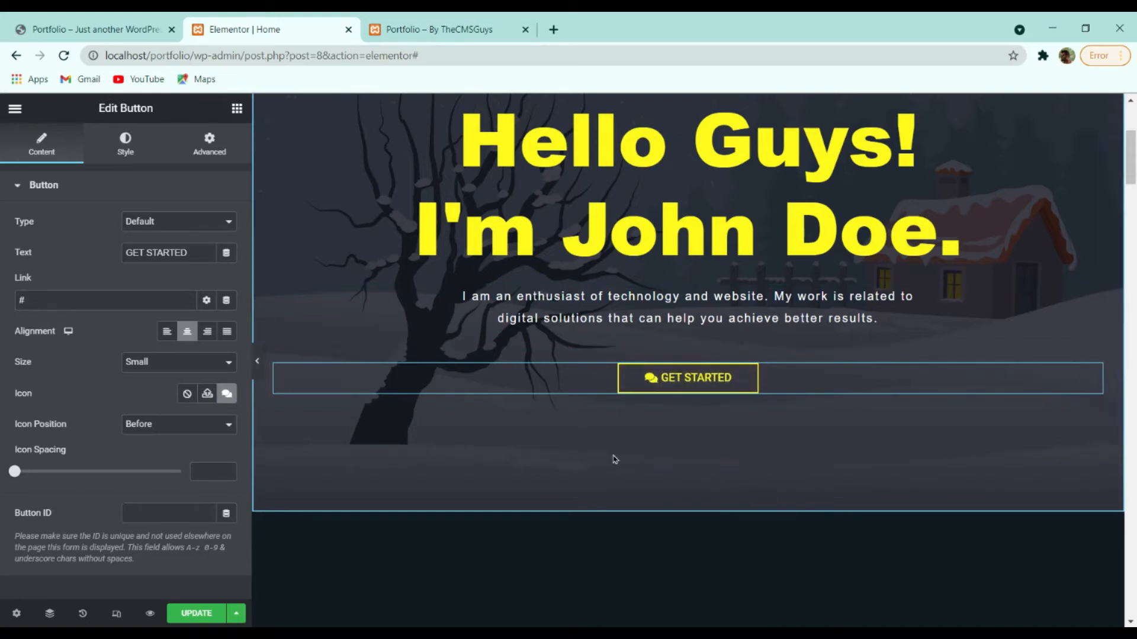
left_click(143, 156)
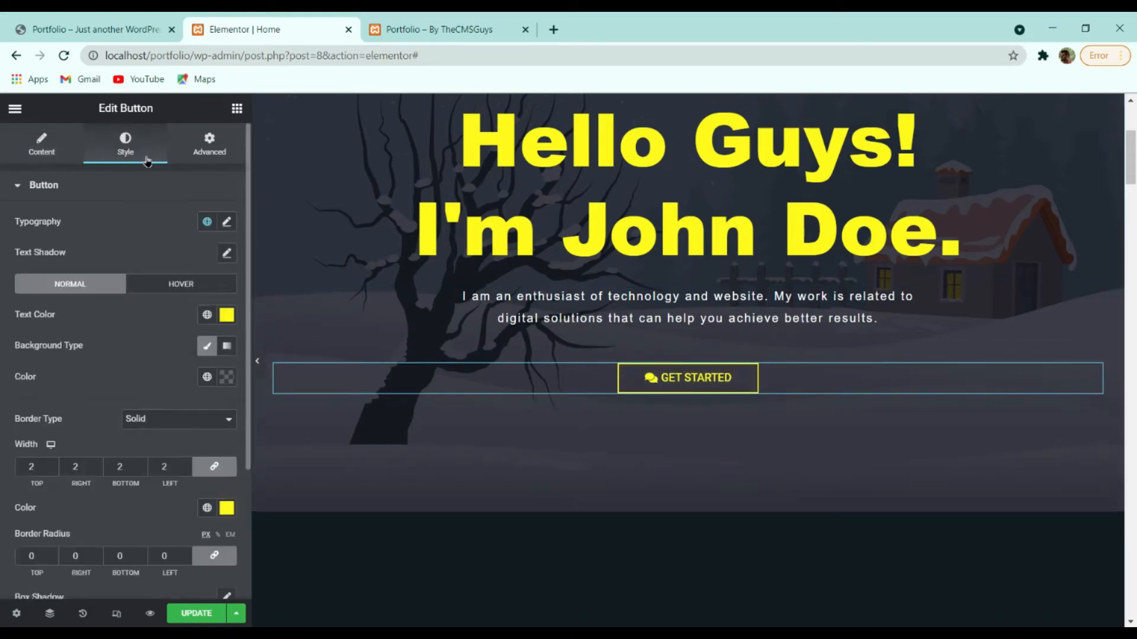
Set the GET STARTED button's normal background to transparent white #FFFFFF00, checking its hover colours.
left_click(227, 222)
left_click(226, 223)
left_click(148, 289)
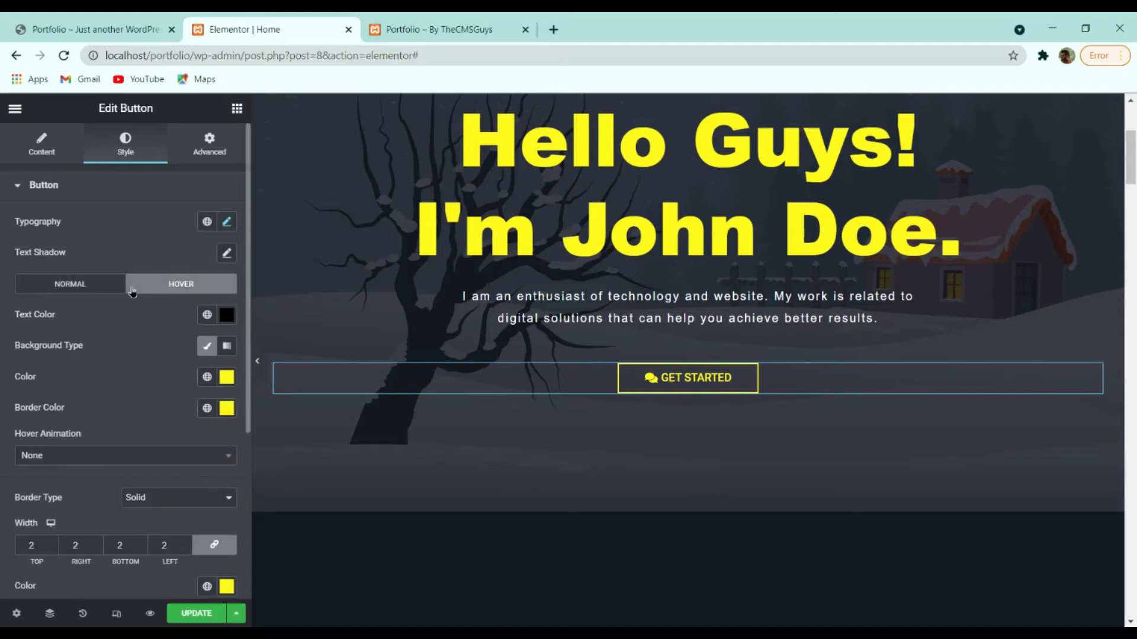
left_click(89, 288)
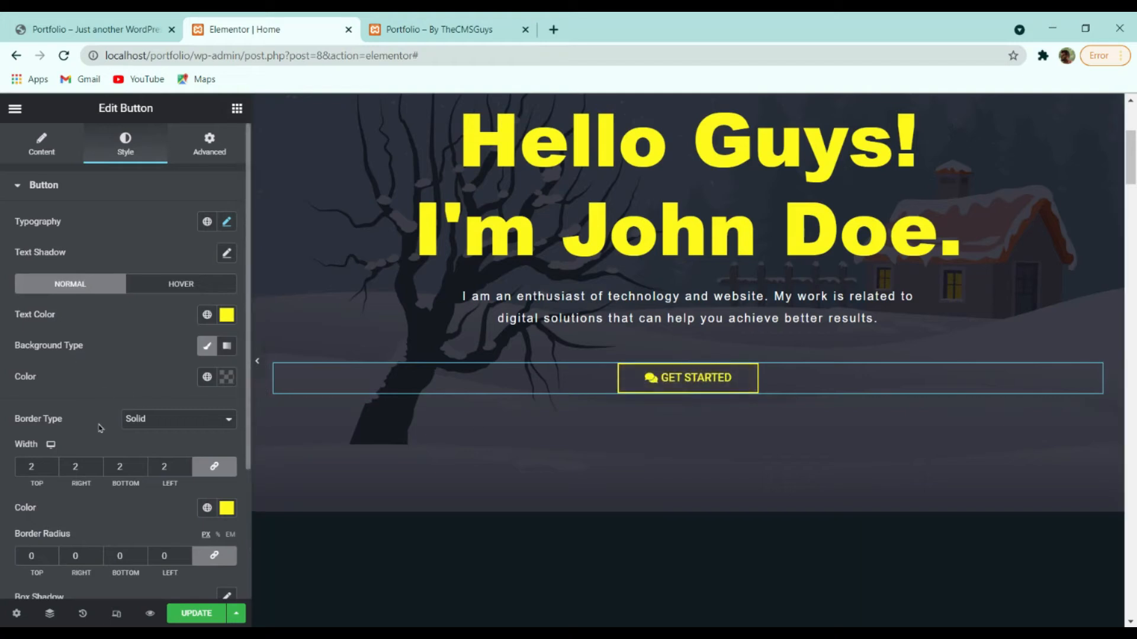
left_click(226, 377)
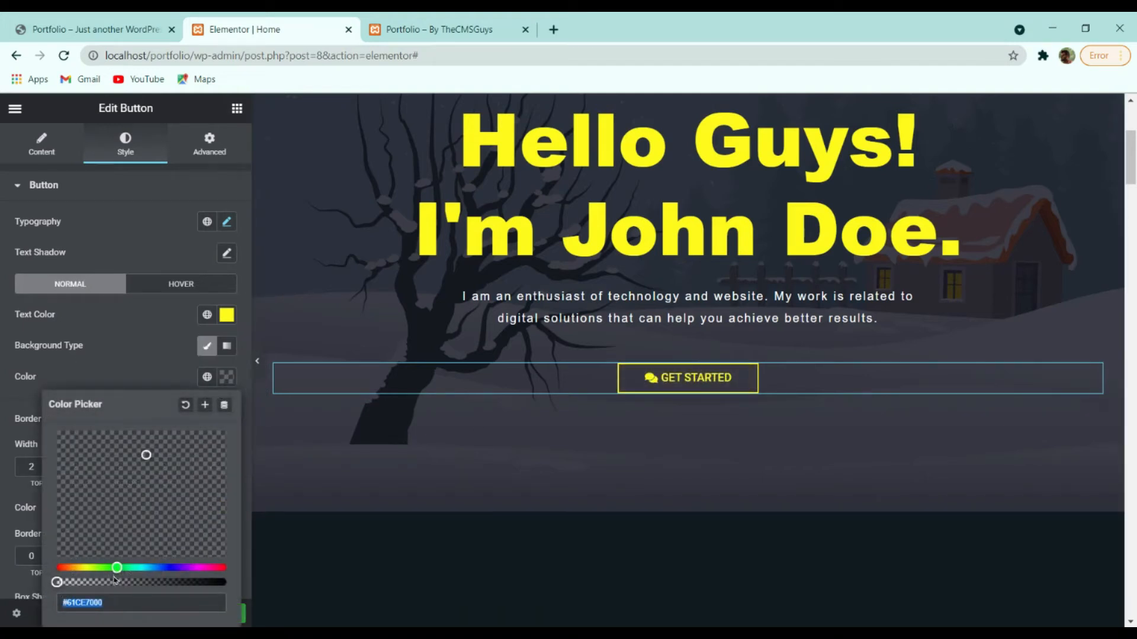
left_click_drag(94, 460, 3, 408)
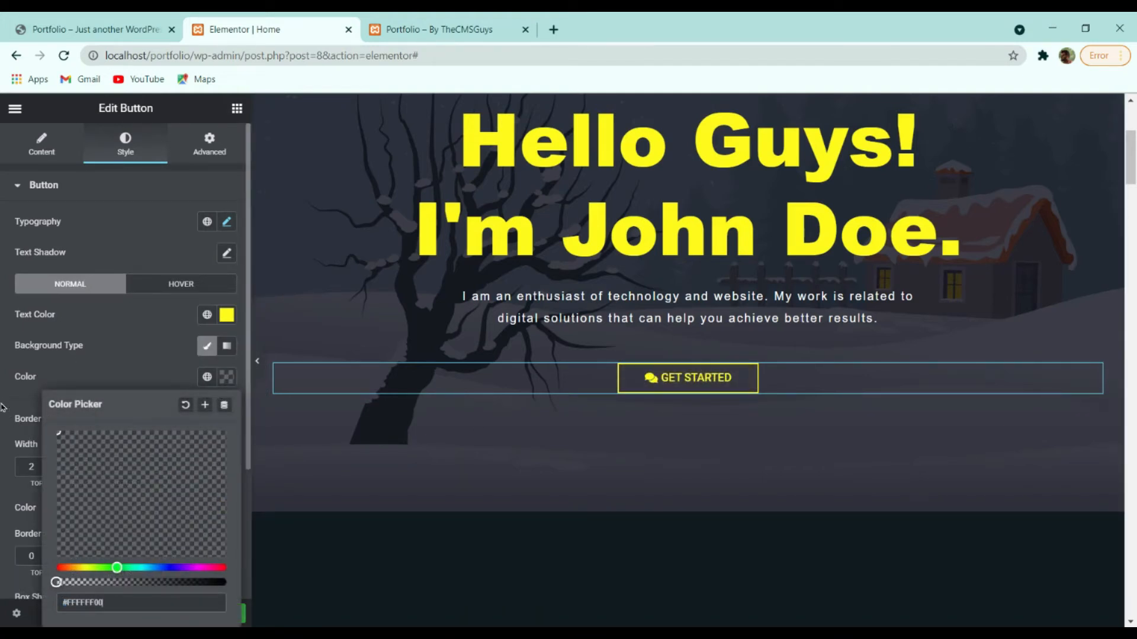
left_click(118, 298)
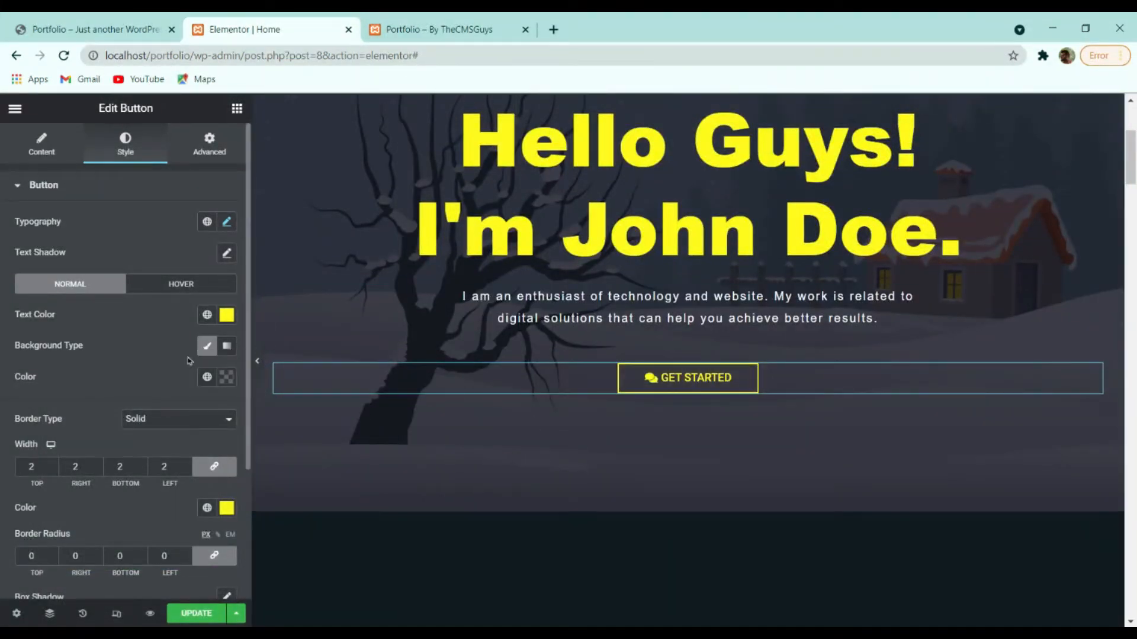
left_click(179, 286)
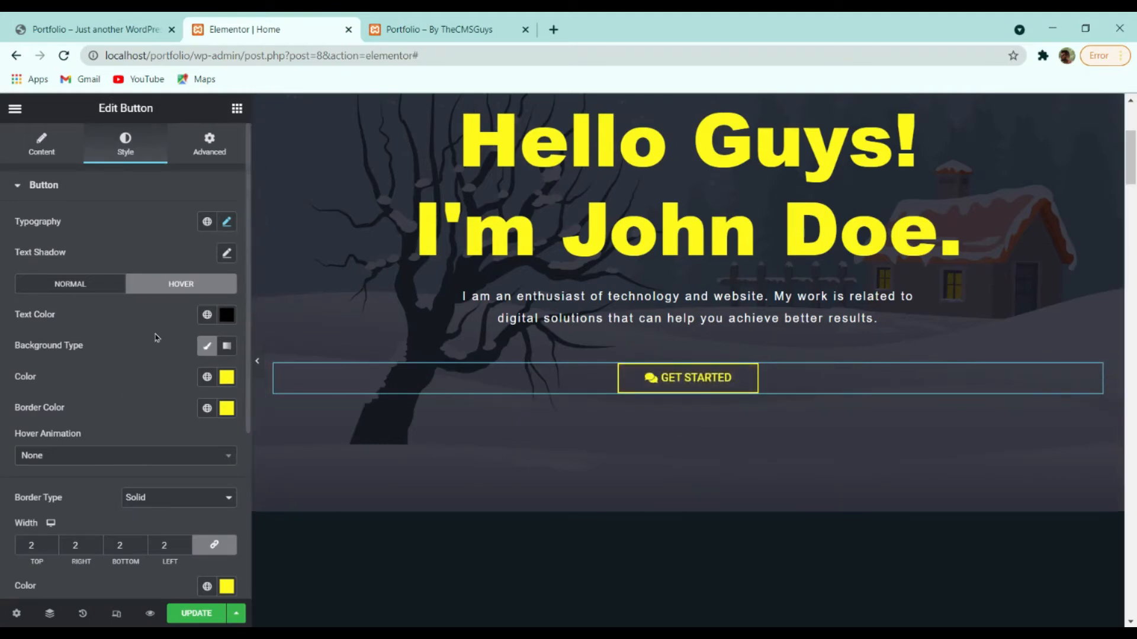
left_click(108, 285)
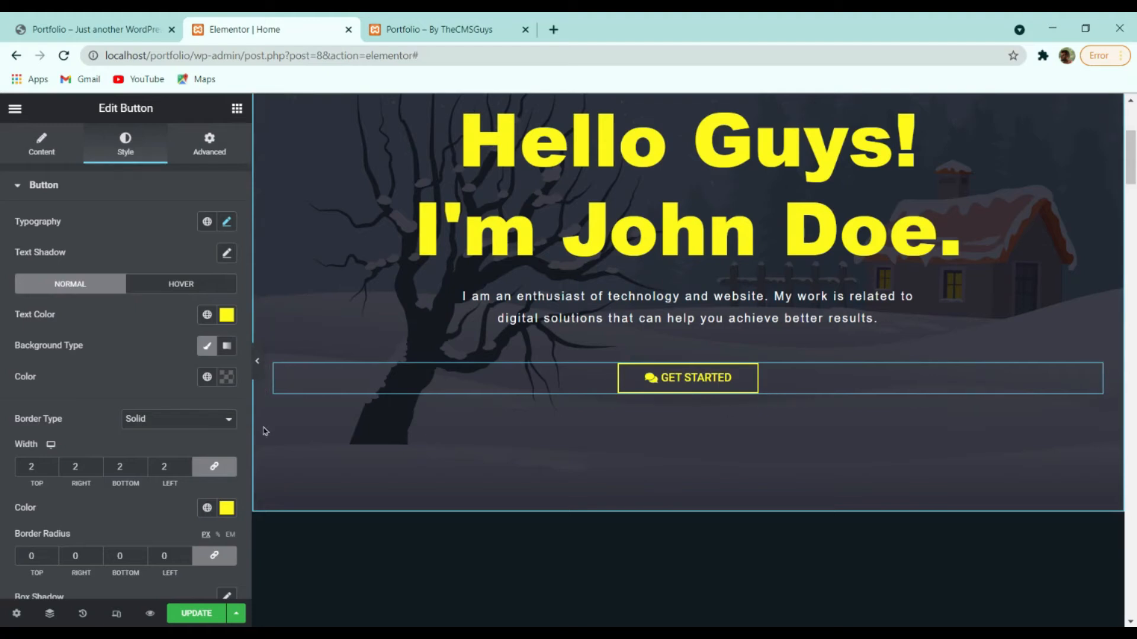
Adjust the GET STARTED button padding to 12 top and bottom, leaving 35 on the sides.
scroll(194, 425, "down", 3)
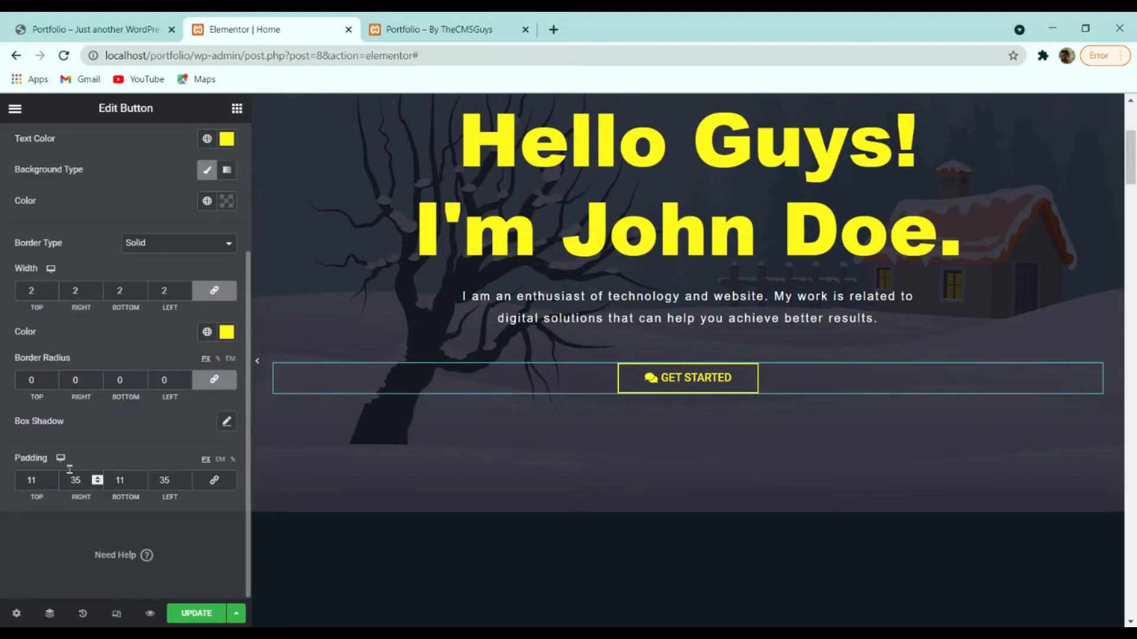
left_click(54, 478)
left_click(54, 478)
left_click(53, 478)
left_click(54, 478)
left_click(54, 478)
left_click(54, 477)
left_click(53, 483)
left_click(53, 483)
left_click(53, 484)
left_click(53, 484)
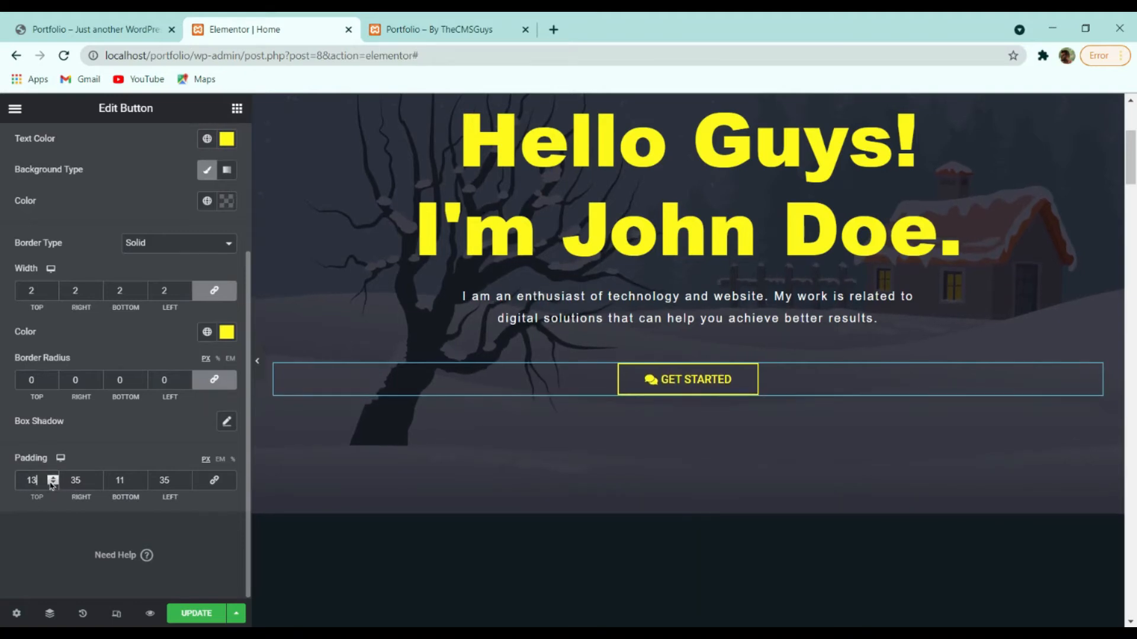
left_click(53, 484)
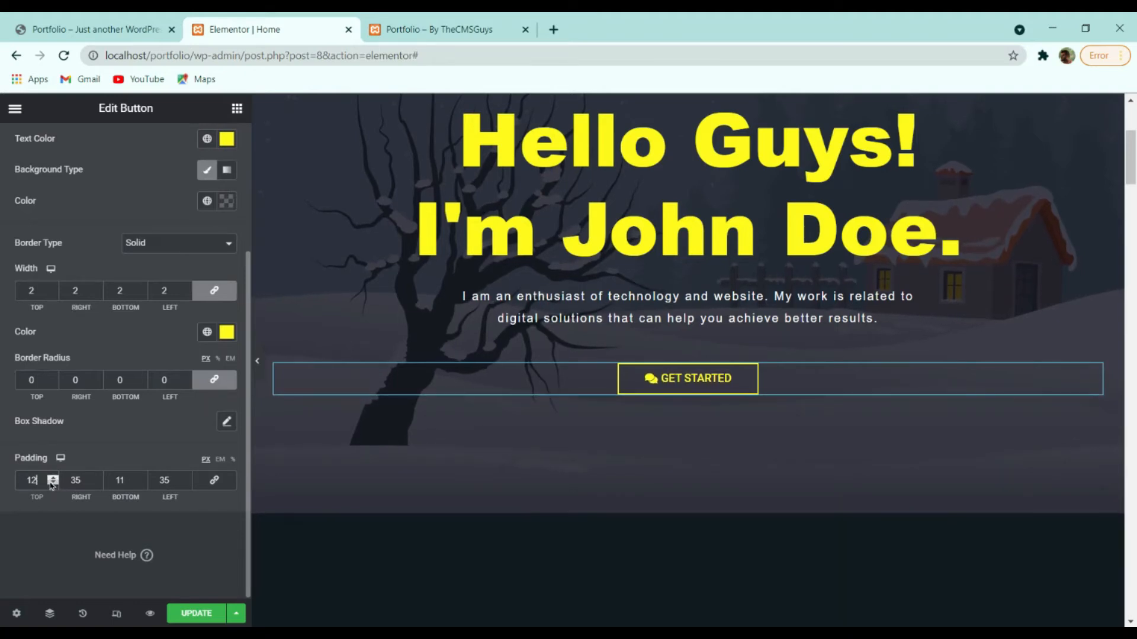
left_click(141, 477)
left_click(141, 477)
left_click(142, 484)
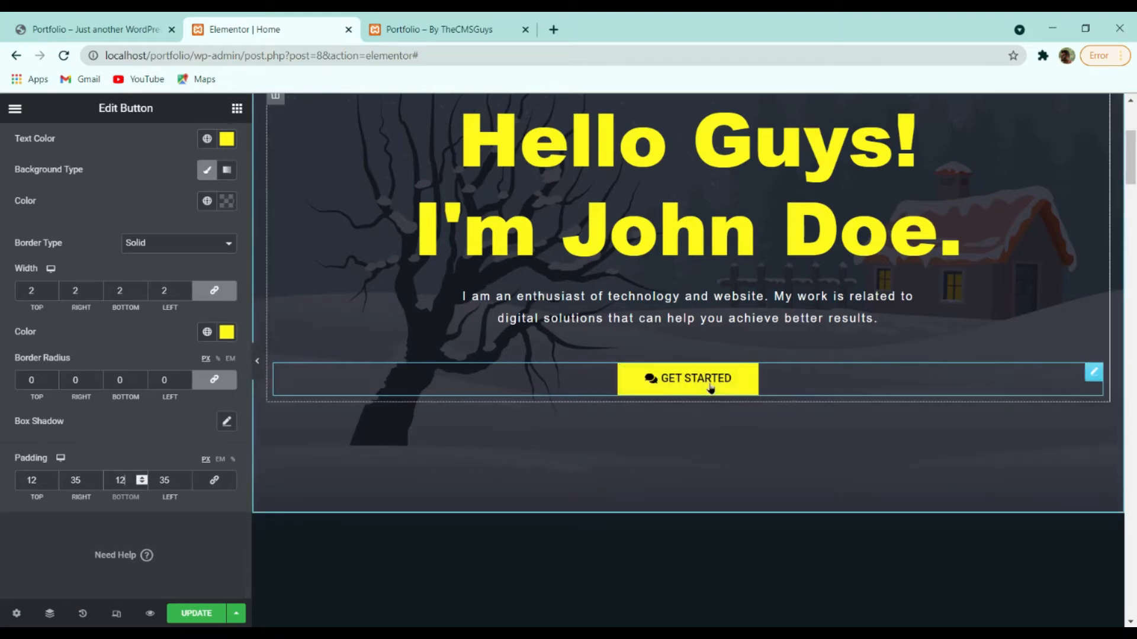
scroll(639, 386, "down", 4)
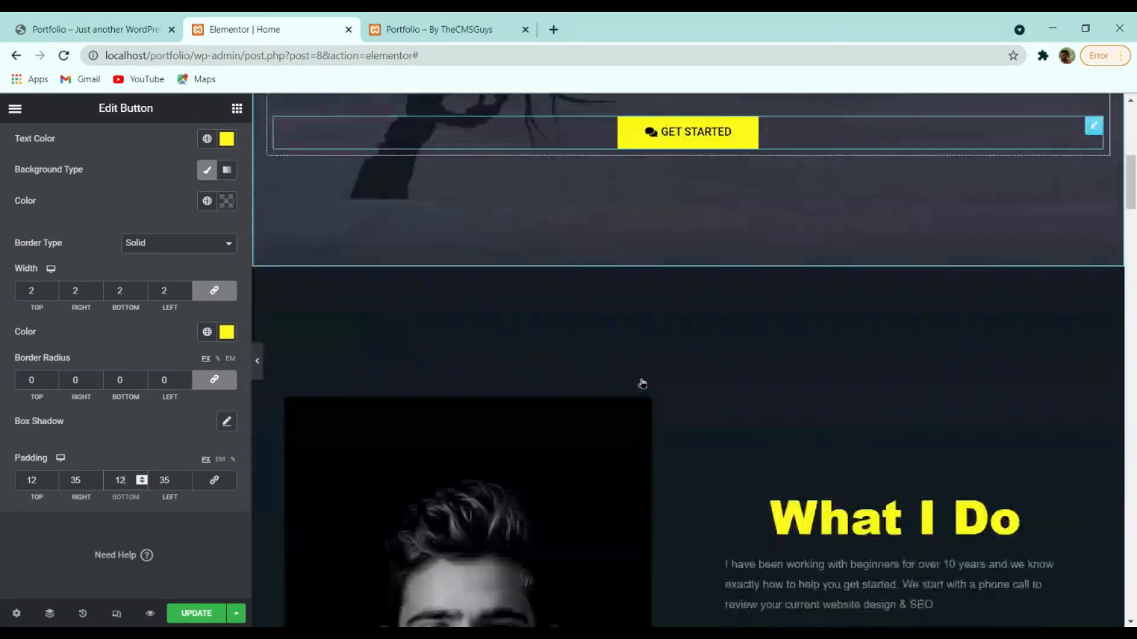
scroll(640, 385, "up", 4)
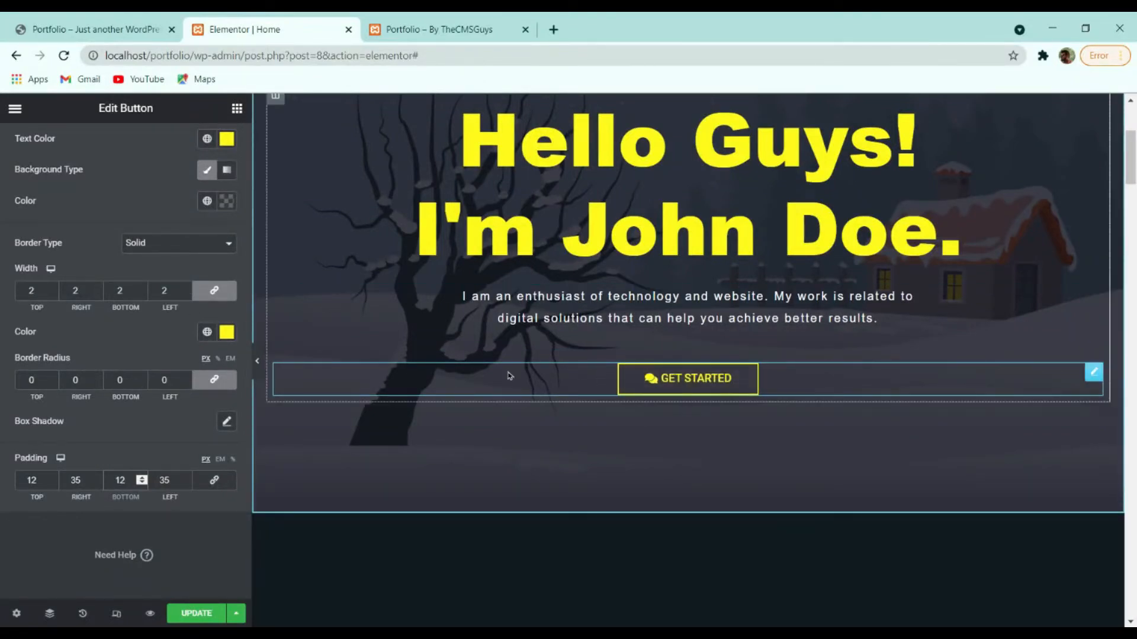
Select the portrait photo, then view the reference site's Hello Guys hero with its yellow GET STARTED button.
scroll(193, 388, "up", 3)
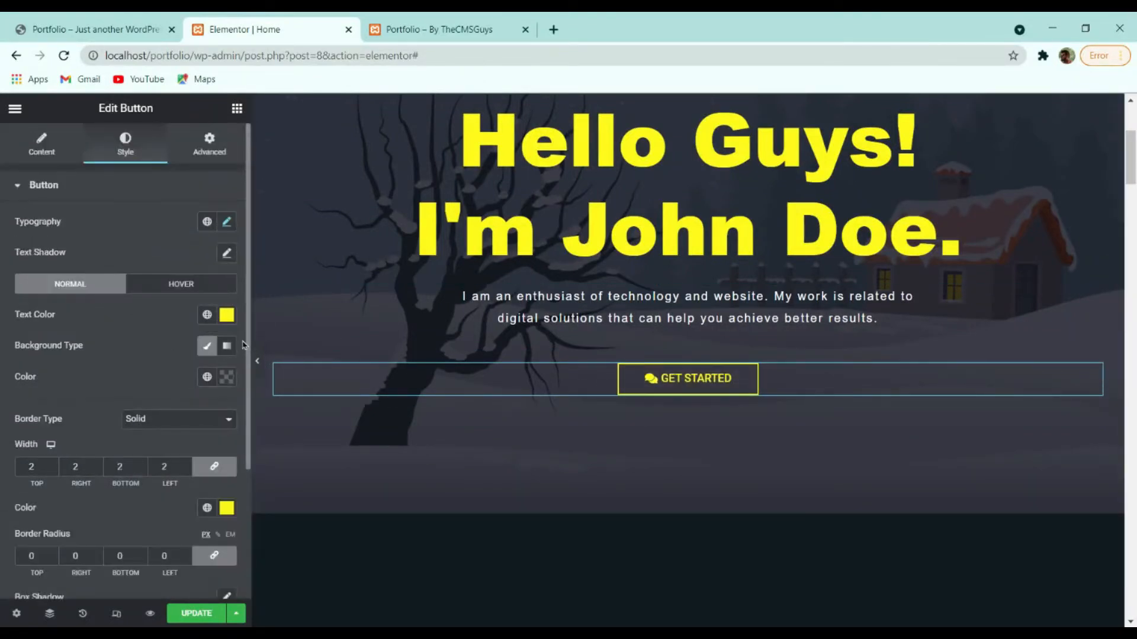
scroll(561, 340, "down", 4)
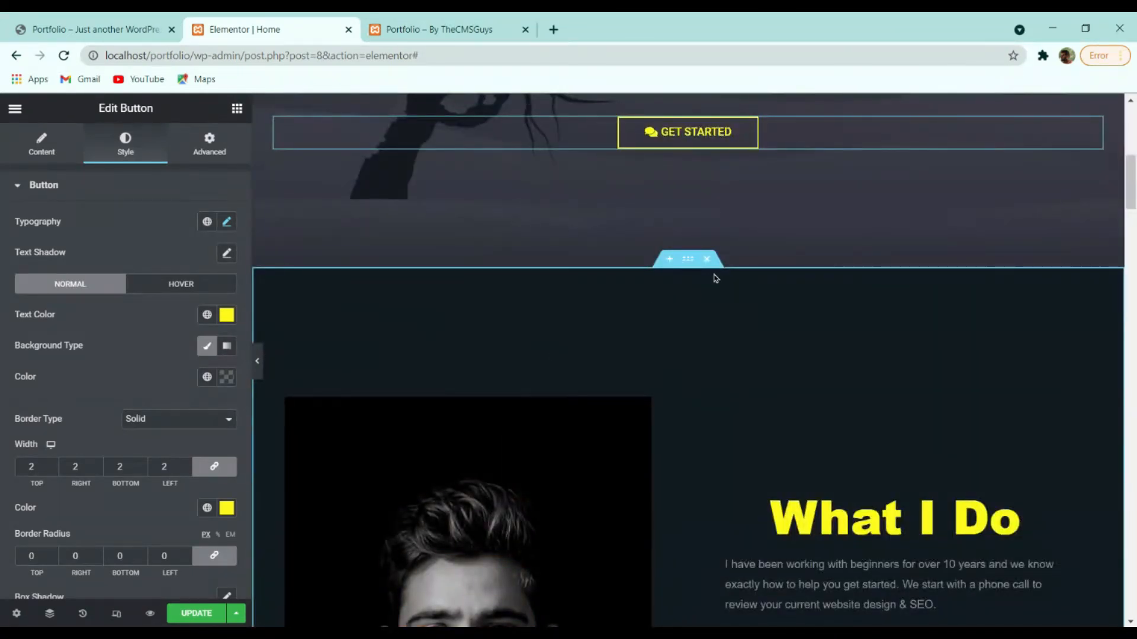
scroll(715, 278, "down", 4)
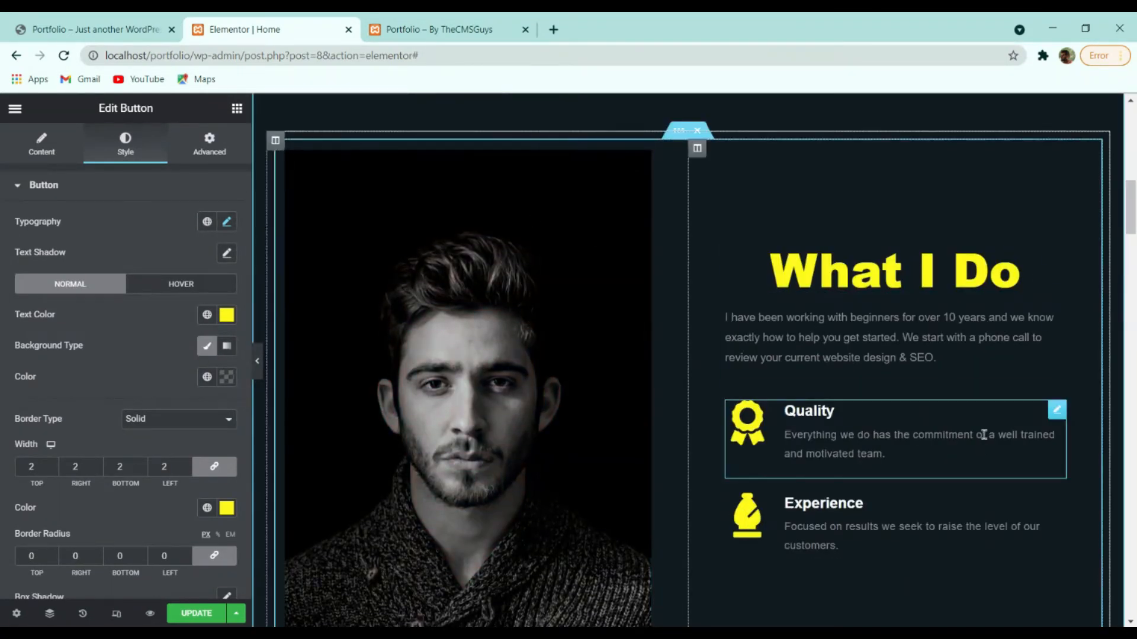
scroll(984, 435, "down", 4)
scroll(984, 467, "up", 4)
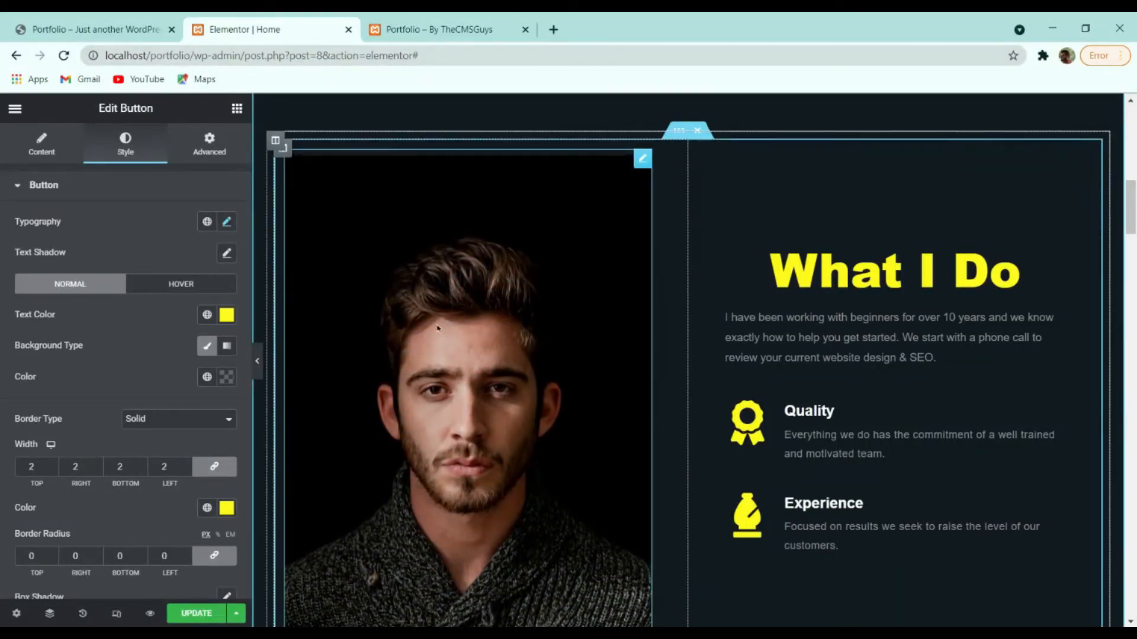
left_click(503, 372)
left_click(98, 28)
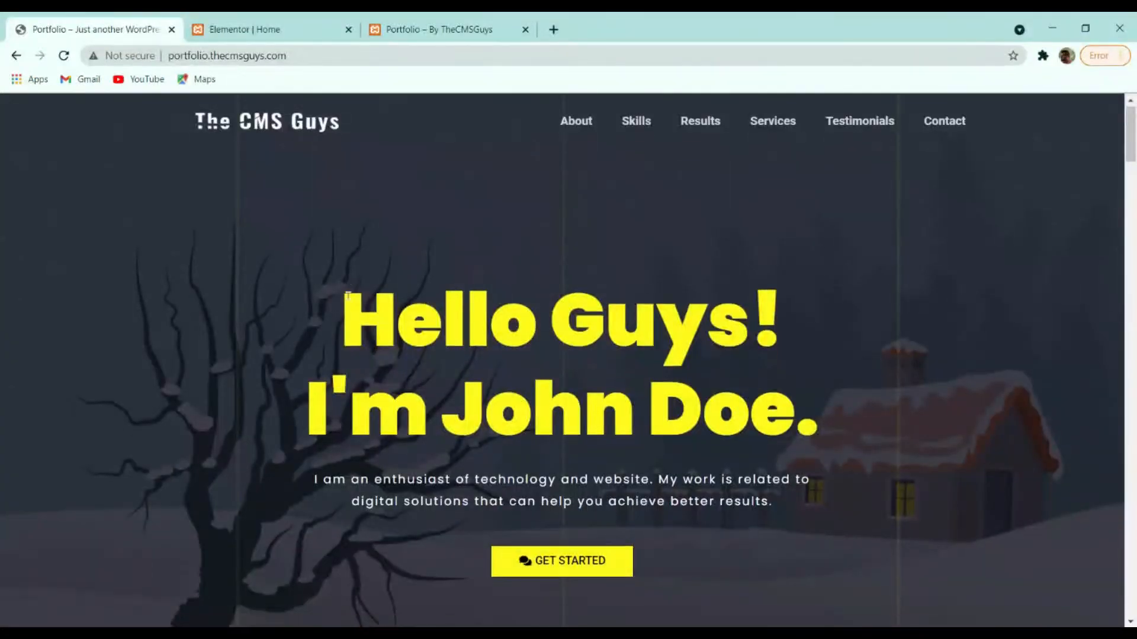
Test saturation 100 in the portrait's CSS filters, then return it to 0 for black and white.
left_click(284, 28)
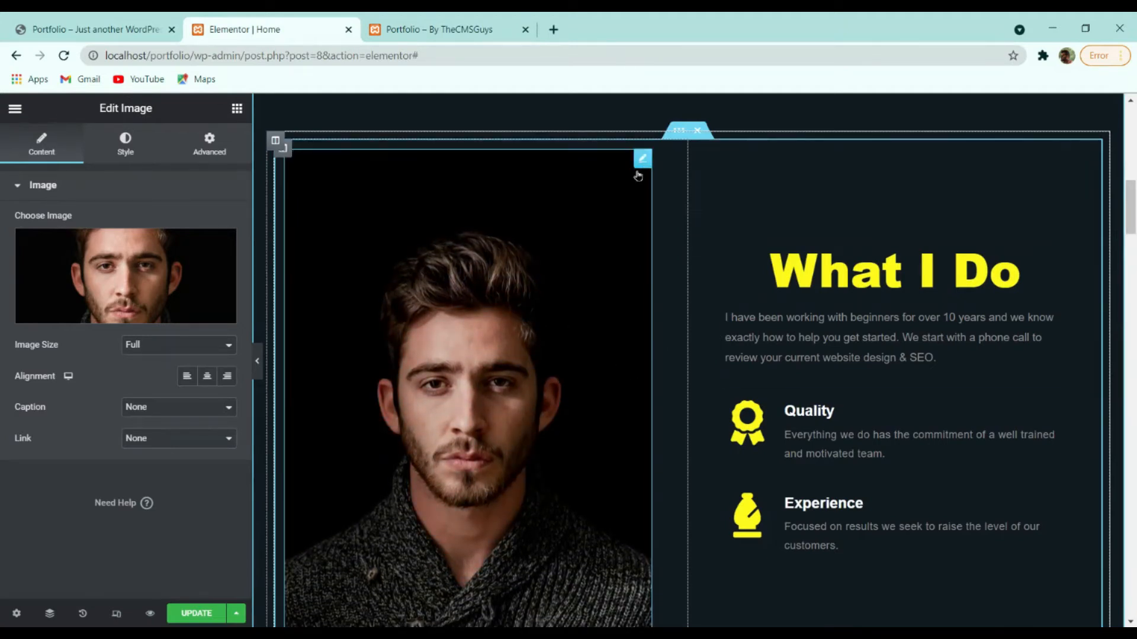
left_click(128, 142)
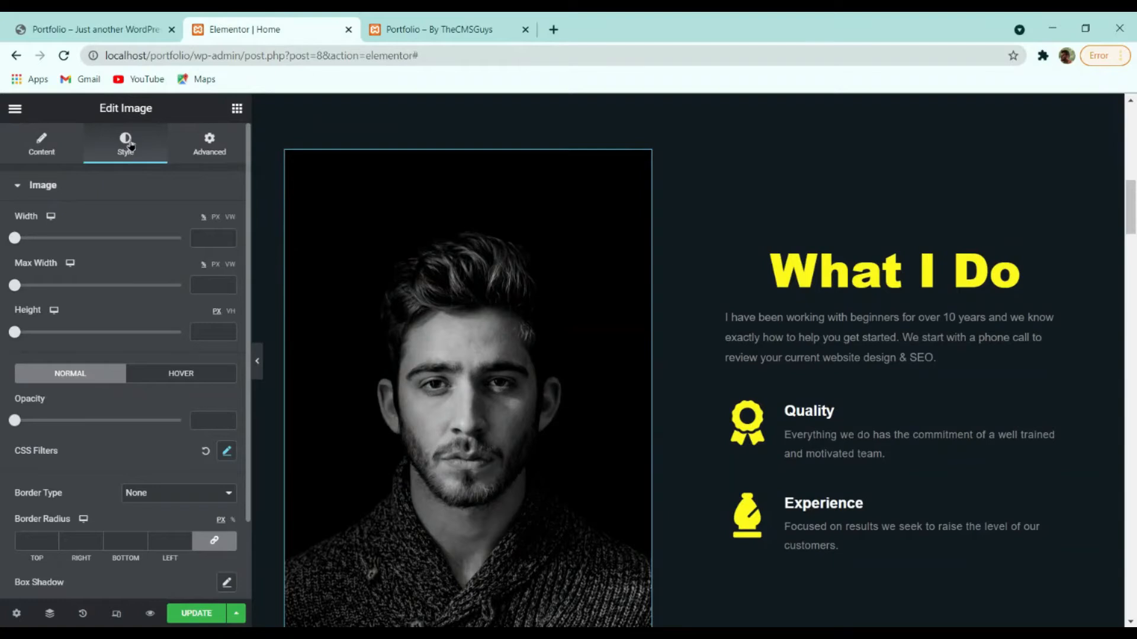
scroll(209, 276, "down", 2)
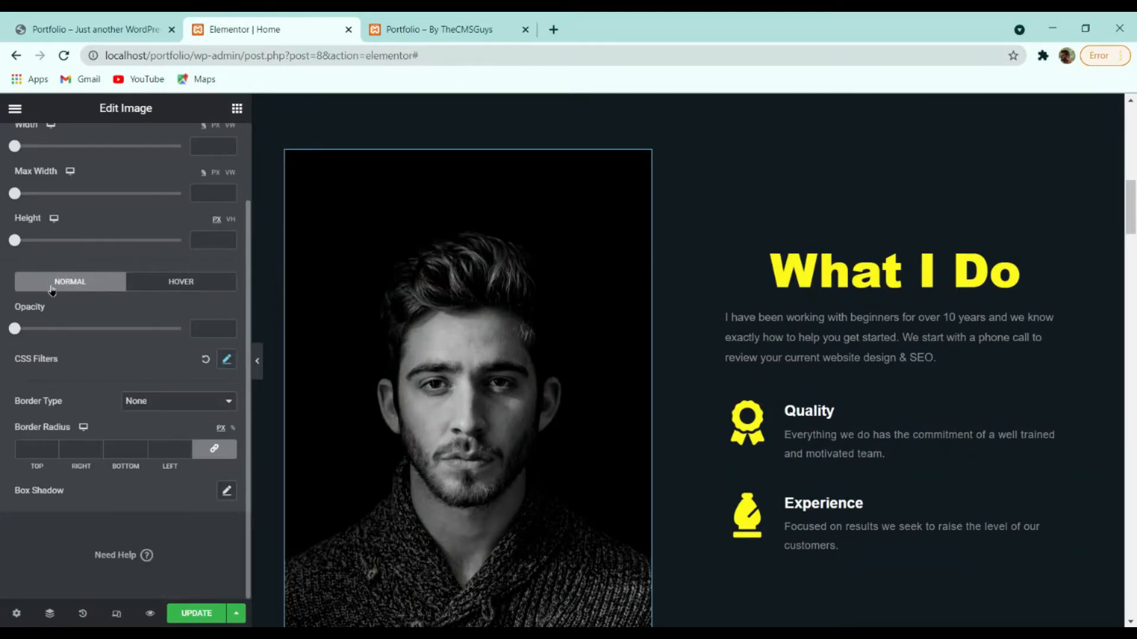
left_click(228, 363)
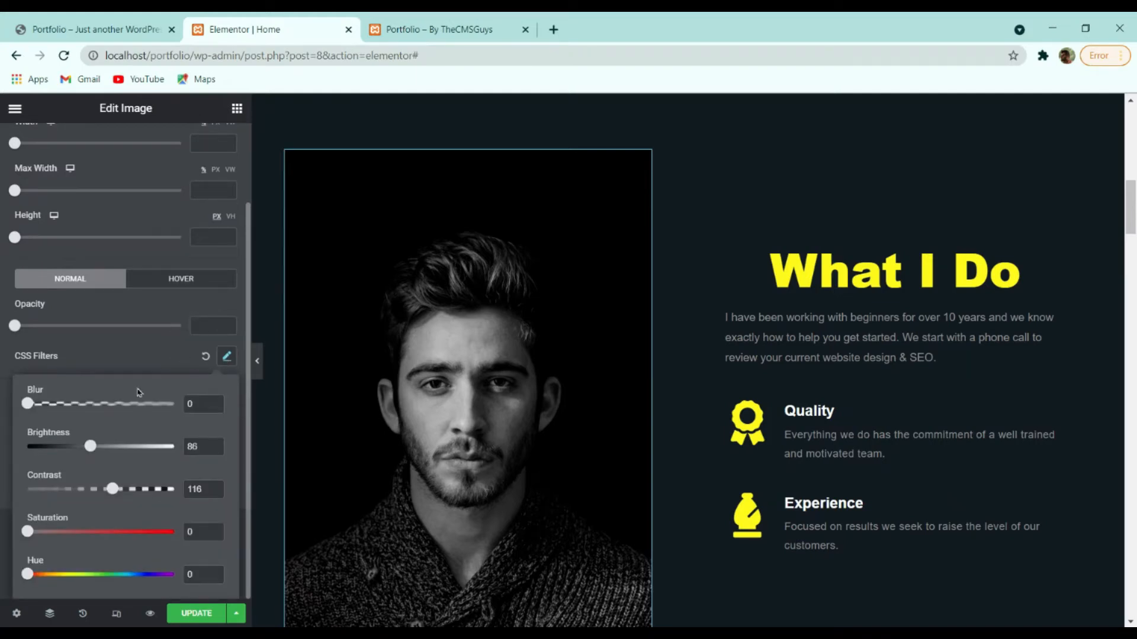
left_click_drag(26, 533, 88, 538)
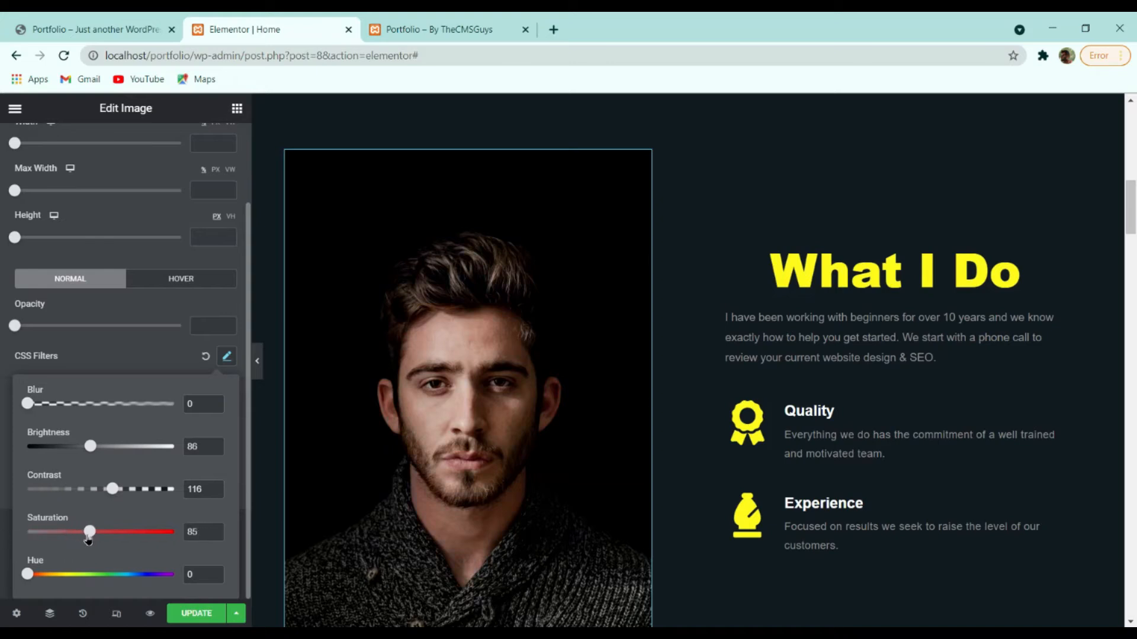
type("100")
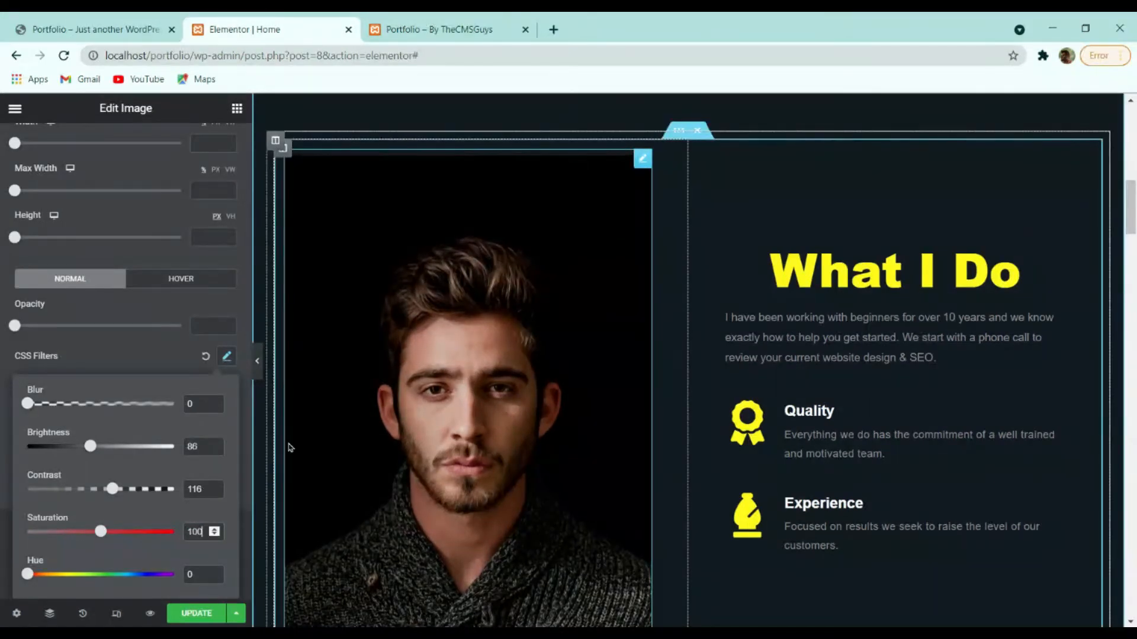
left_click_drag(100, 532, 2, 536)
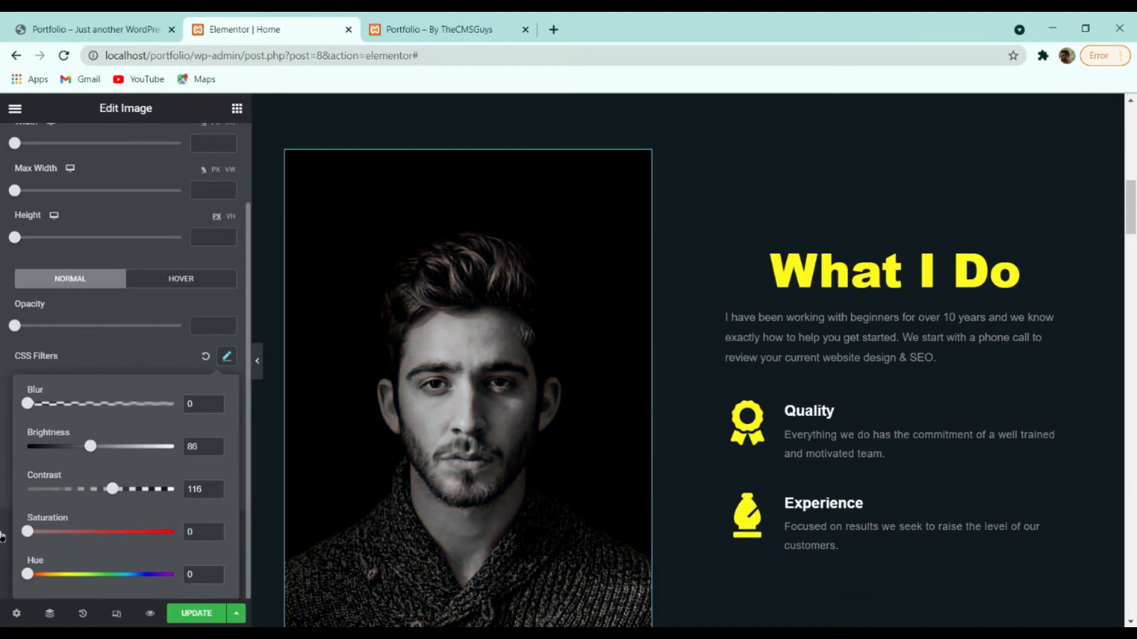
left_click(607, 386)
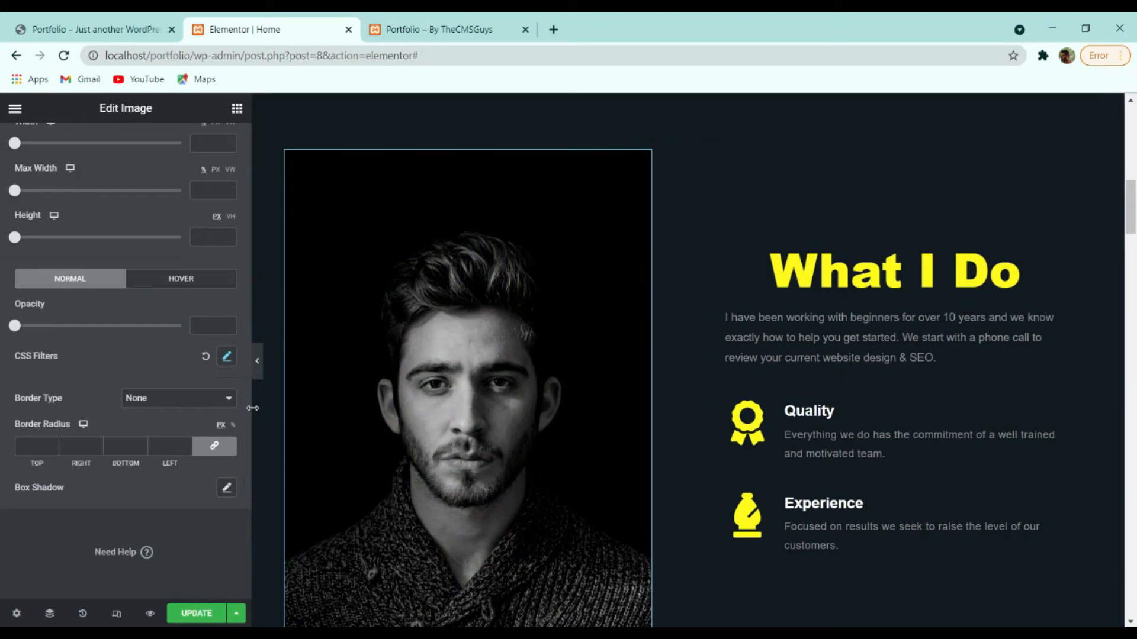
Check the portrait's hover CSS filters and lengthen its hover transition duration.
left_click(174, 286)
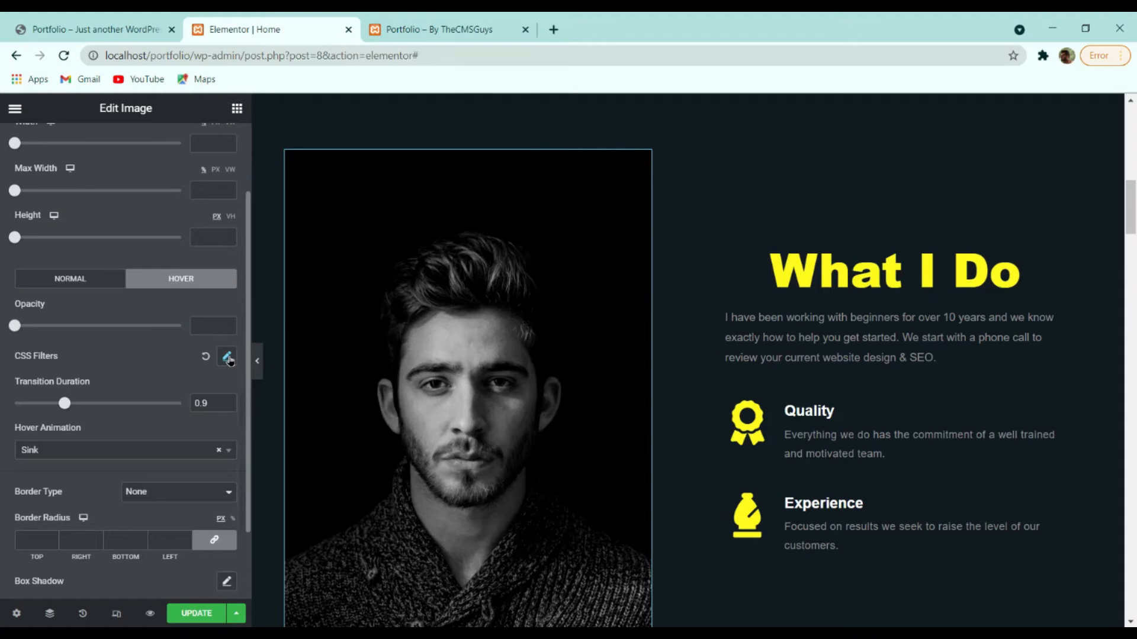
left_click(227, 358)
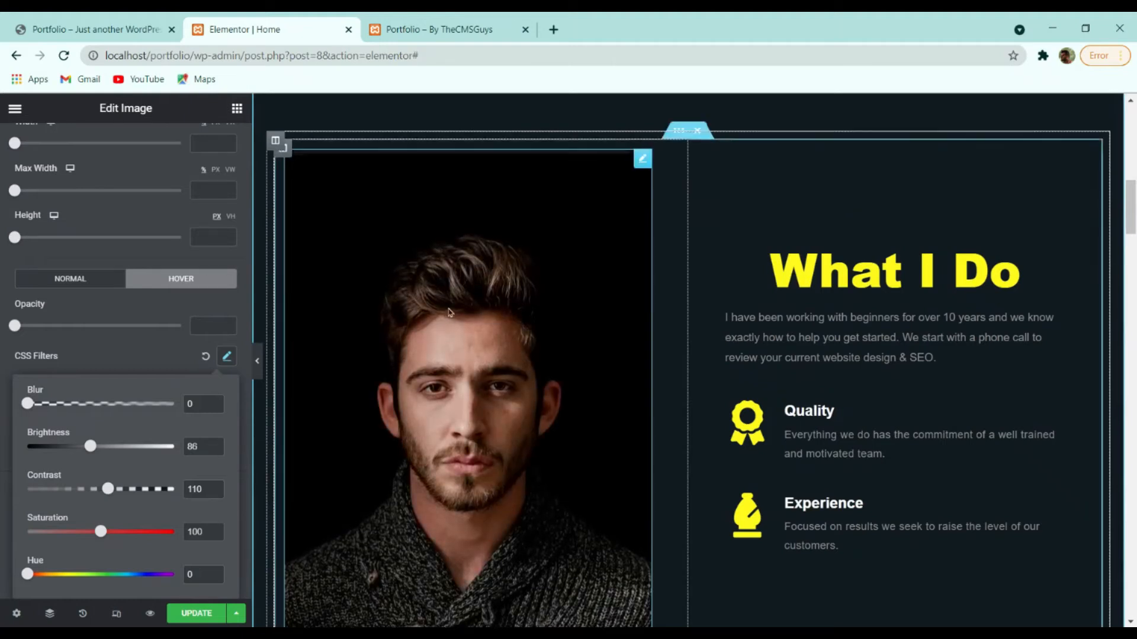
left_click(167, 355)
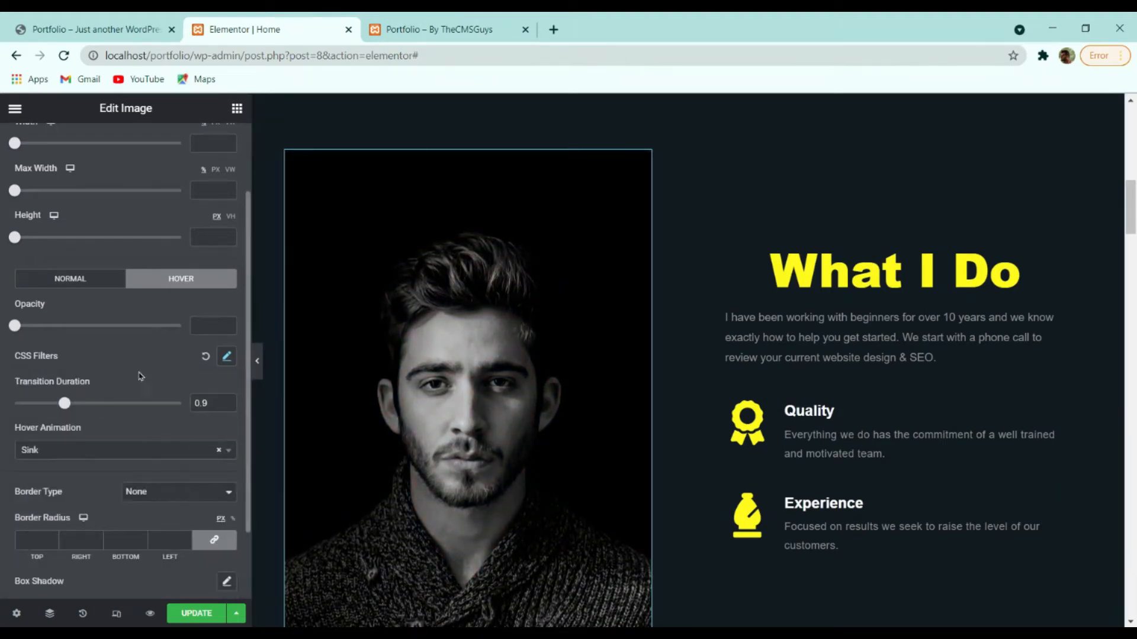
left_click_drag(66, 404, 159, 405)
Try Bob, Skew Forward and Wobble hover animations, settle on Sink with duration 1, and save.
left_click(77, 451)
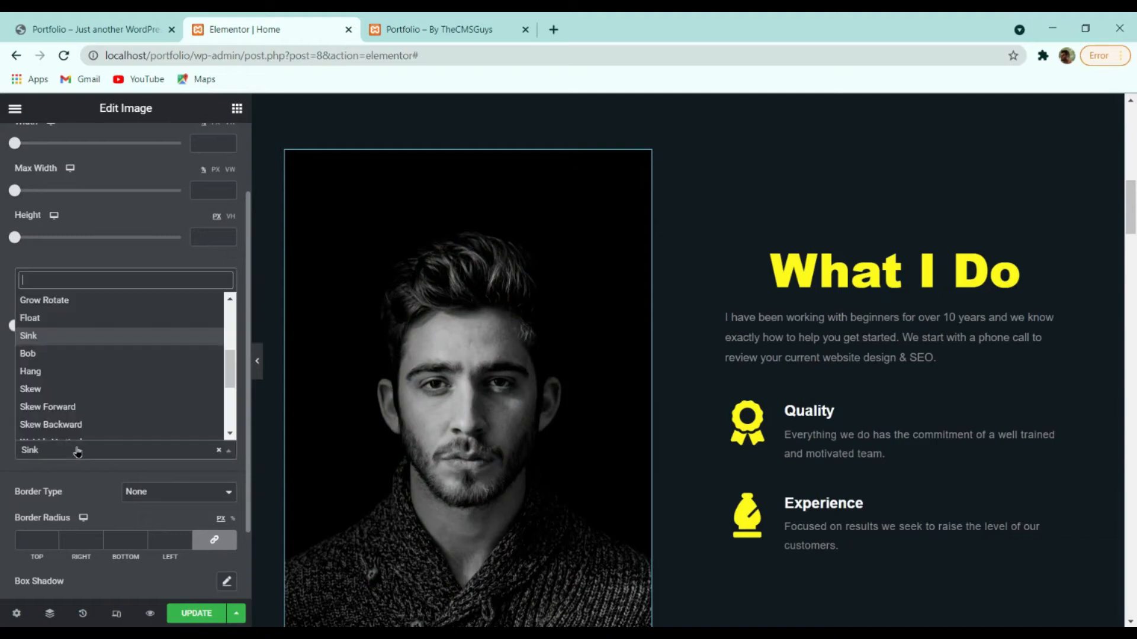
left_click(73, 355)
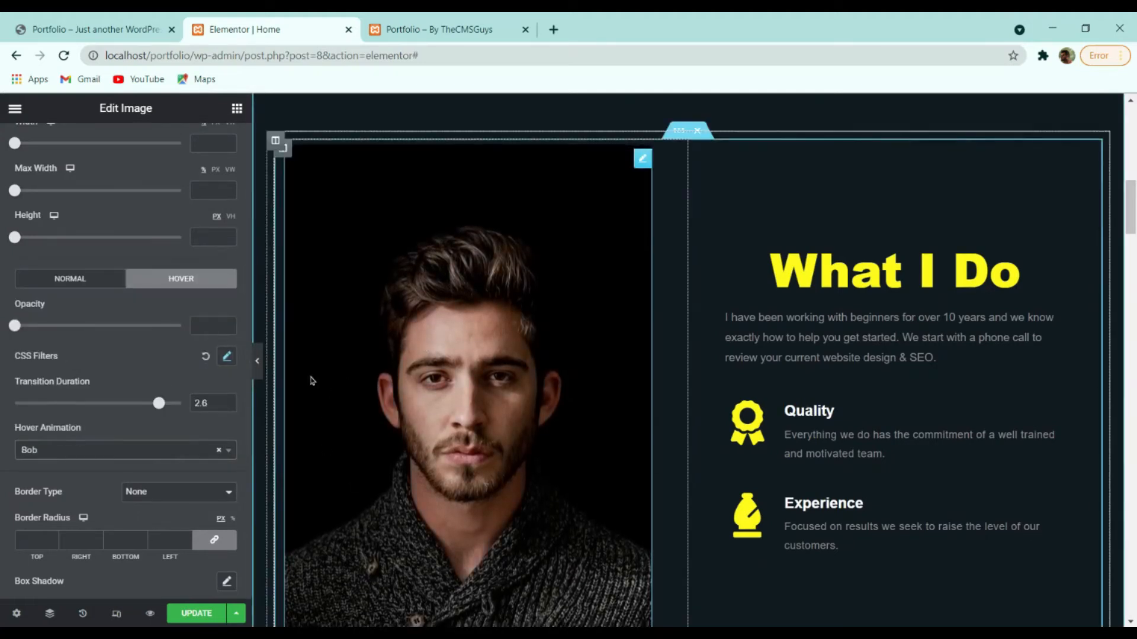
left_click(101, 450)
left_click(82, 374)
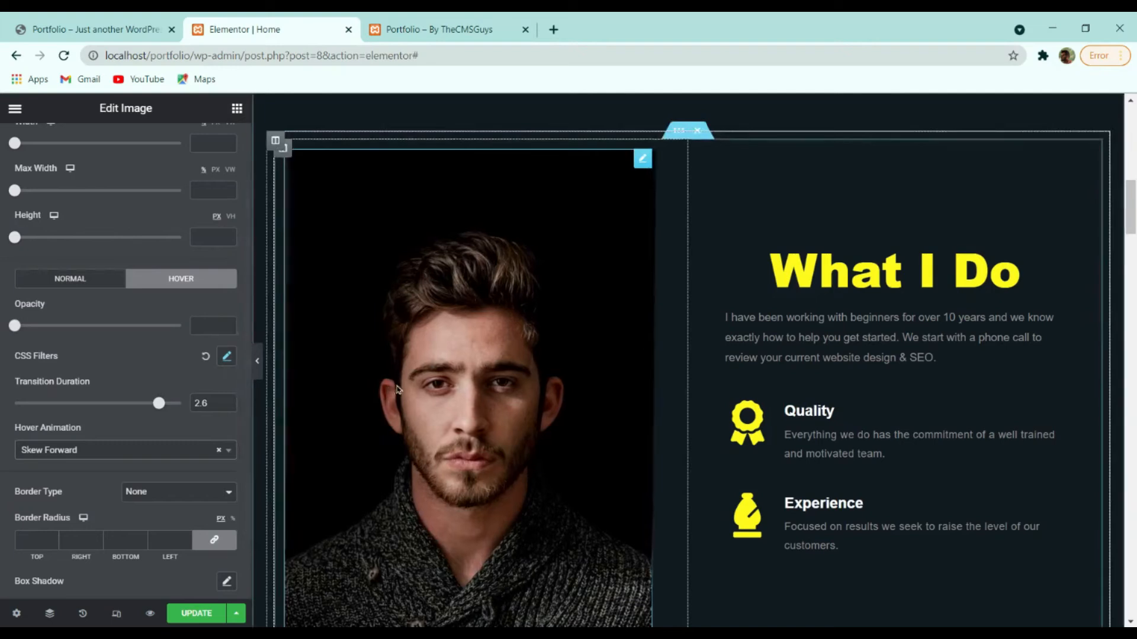
left_click_drag(158, 403, 60, 403)
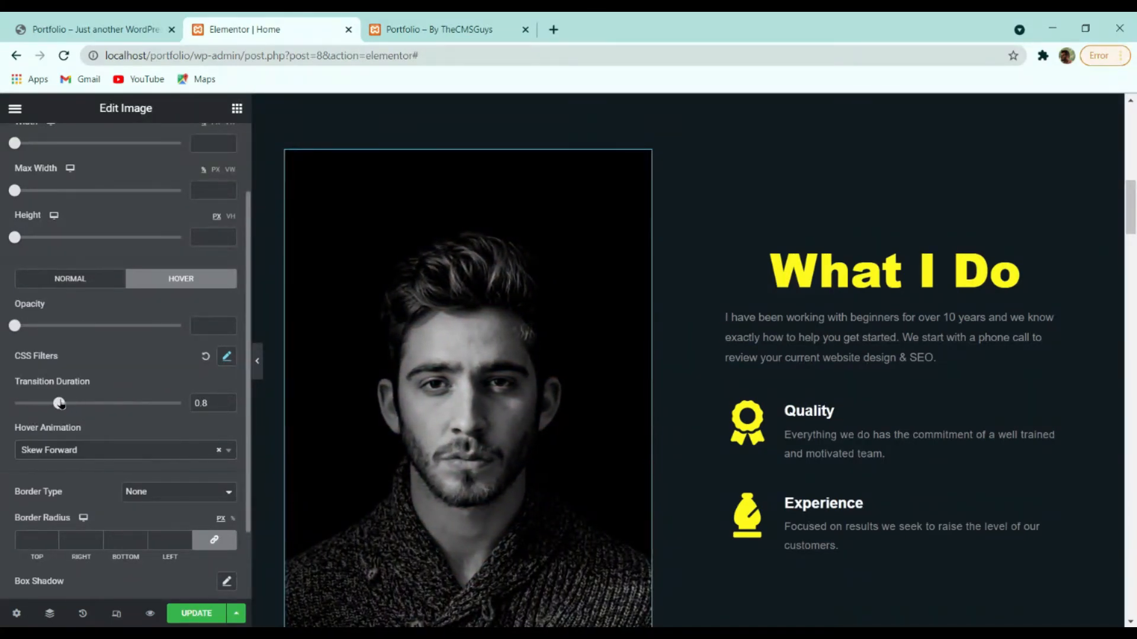
left_click(228, 401)
left_click(159, 440)
left_click(119, 407)
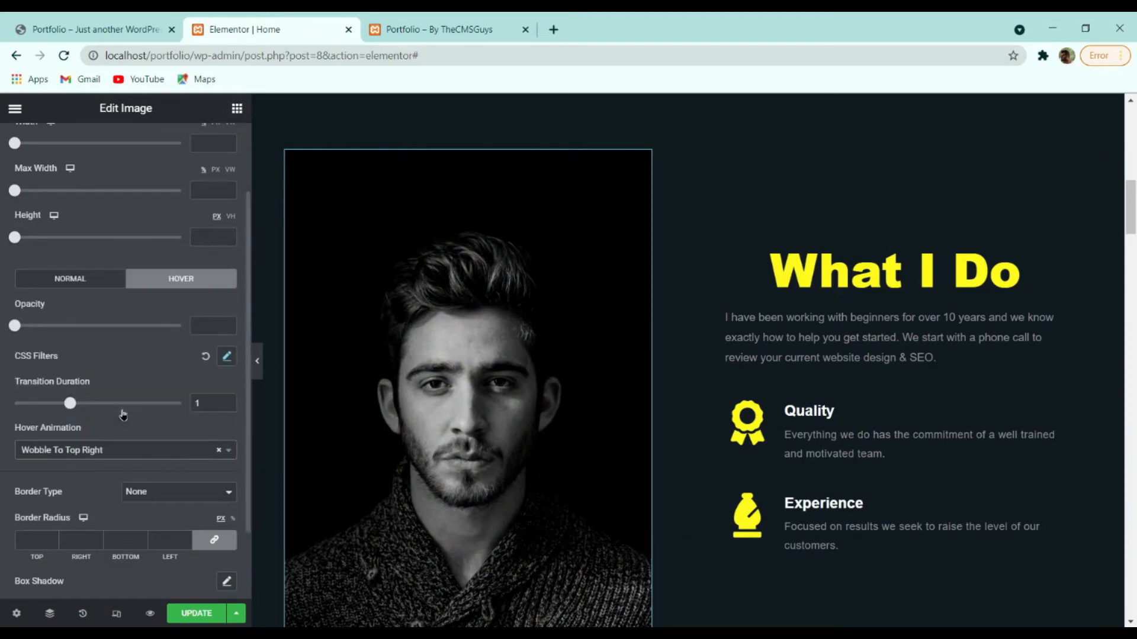
left_click(101, 454)
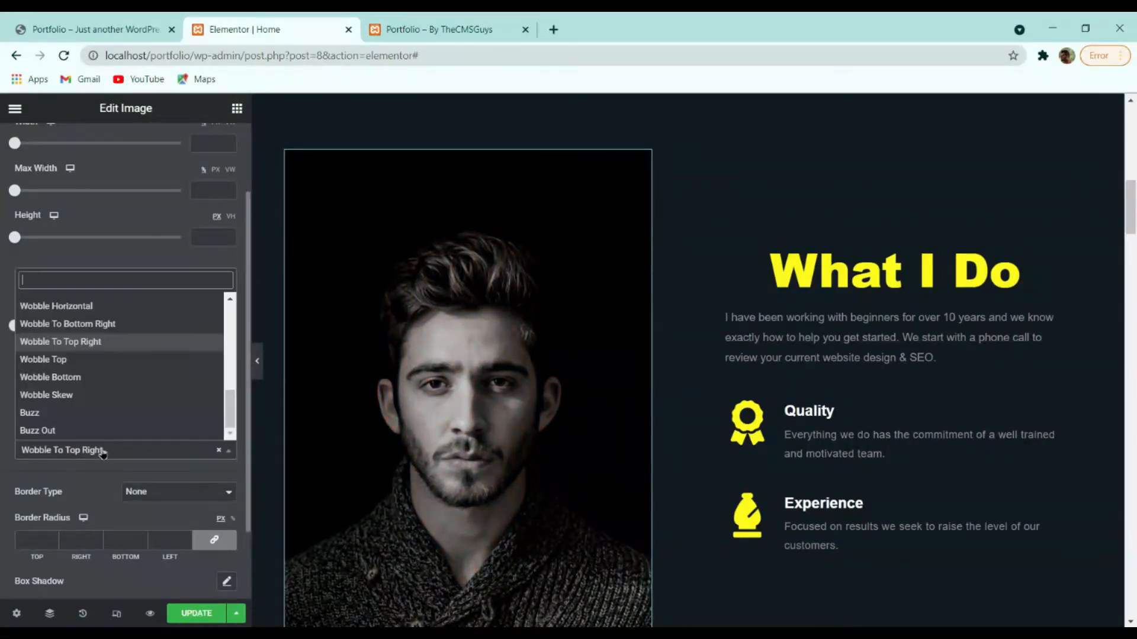
scroll(76, 393, "up", 5)
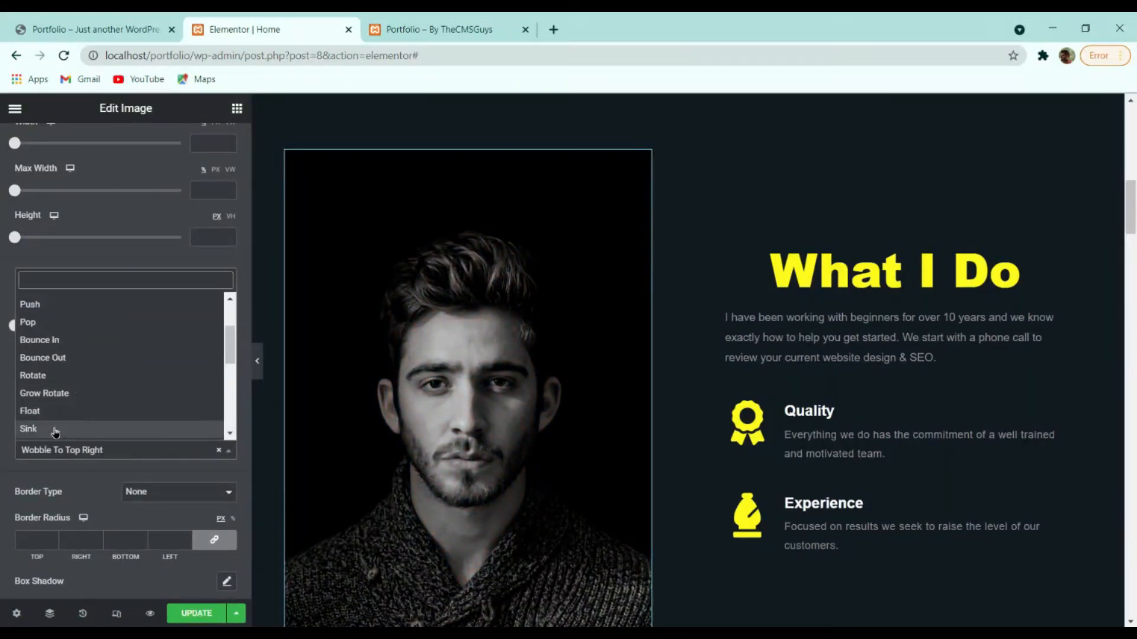
left_click(76, 424)
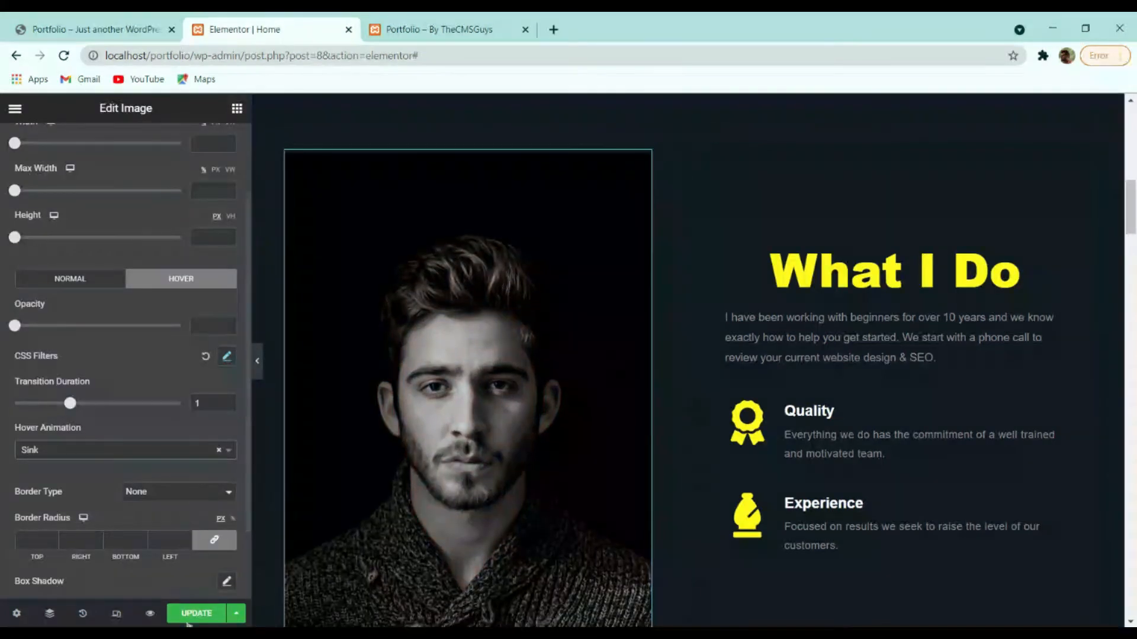
left_click(188, 615)
Inspect the What I Do heading and intro paragraph, then select the Quality icon box.
scroll(202, 479, "down", 2)
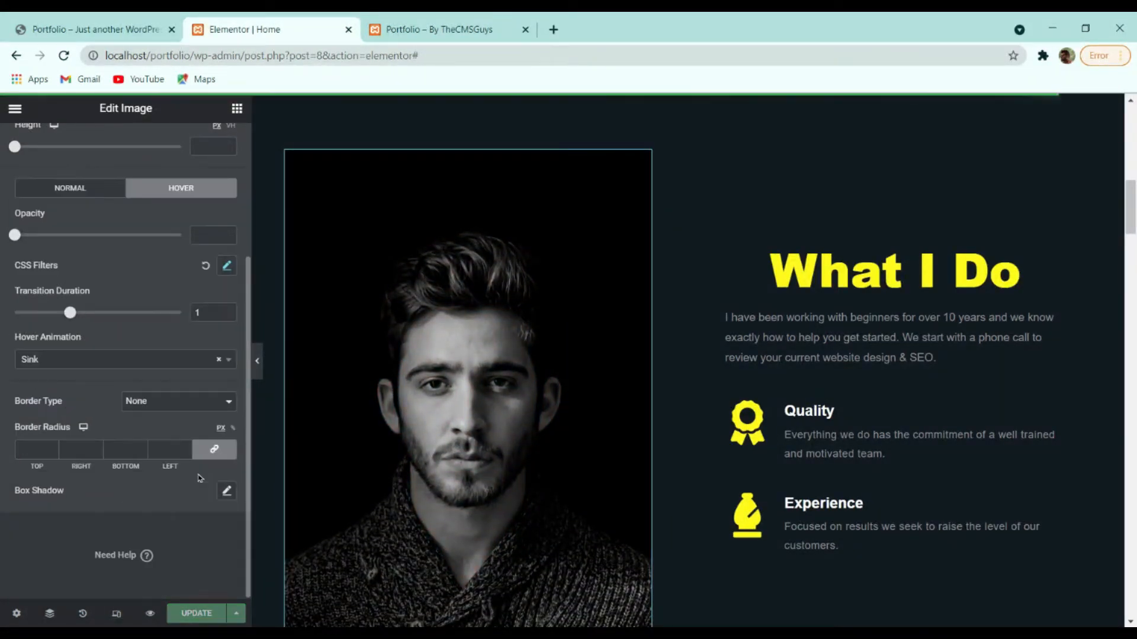
scroll(204, 479, "up", 3)
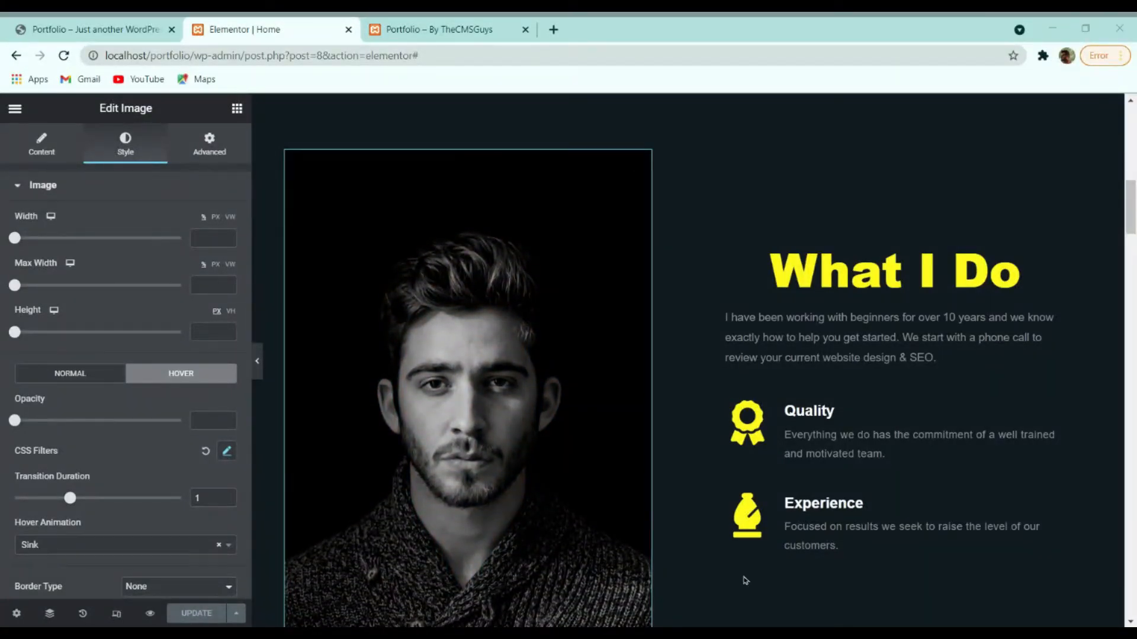
left_click(956, 262)
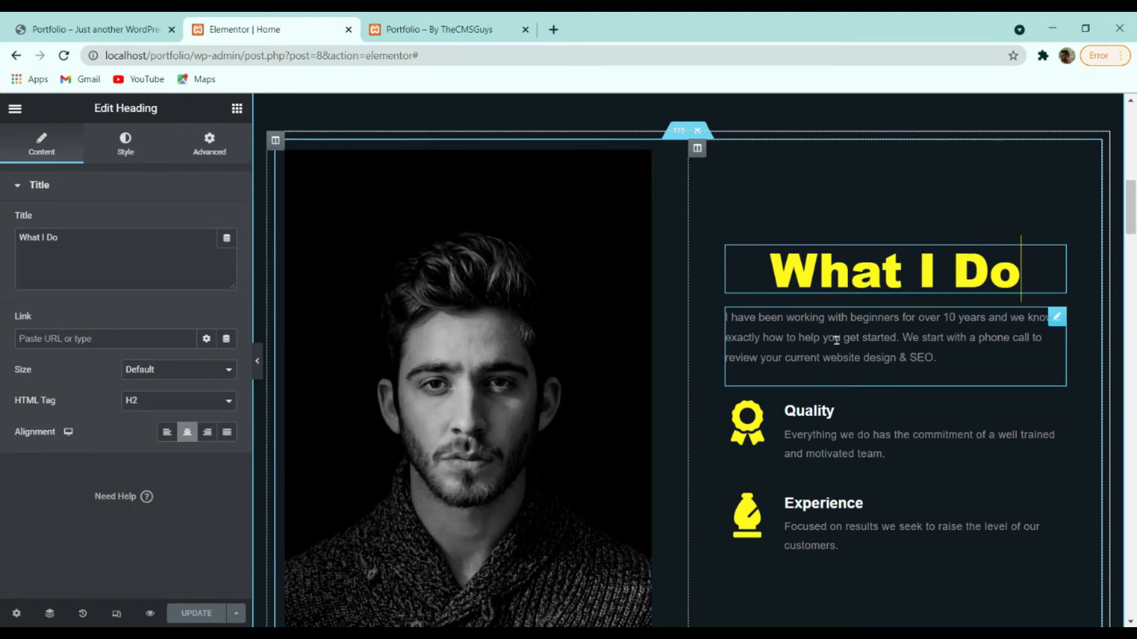
left_click(855, 336)
scroll(799, 391, "down", 4)
scroll(749, 424, "up", 4)
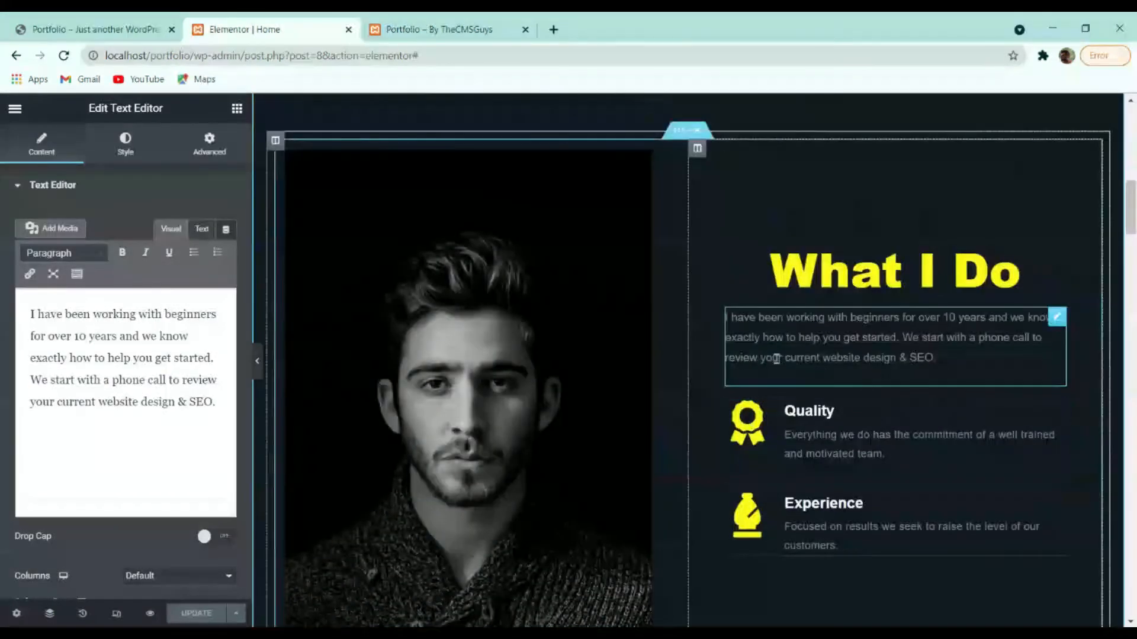
left_click(774, 432)
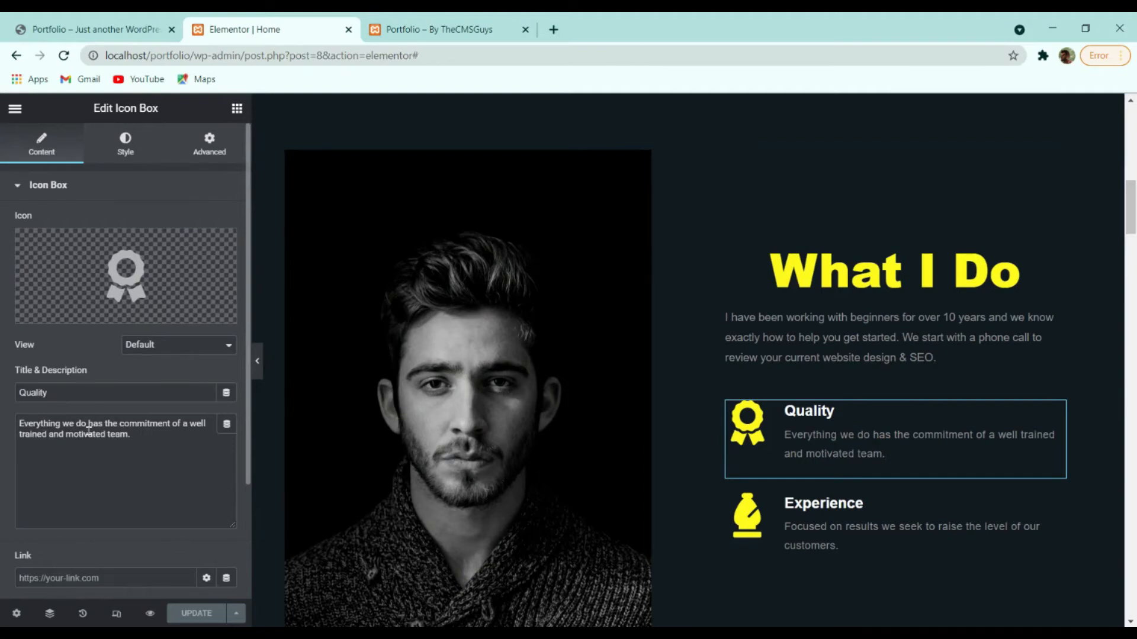
Swap the Quality icon for the Laptop icon and retitle the box Web Development.
left_click(133, 264)
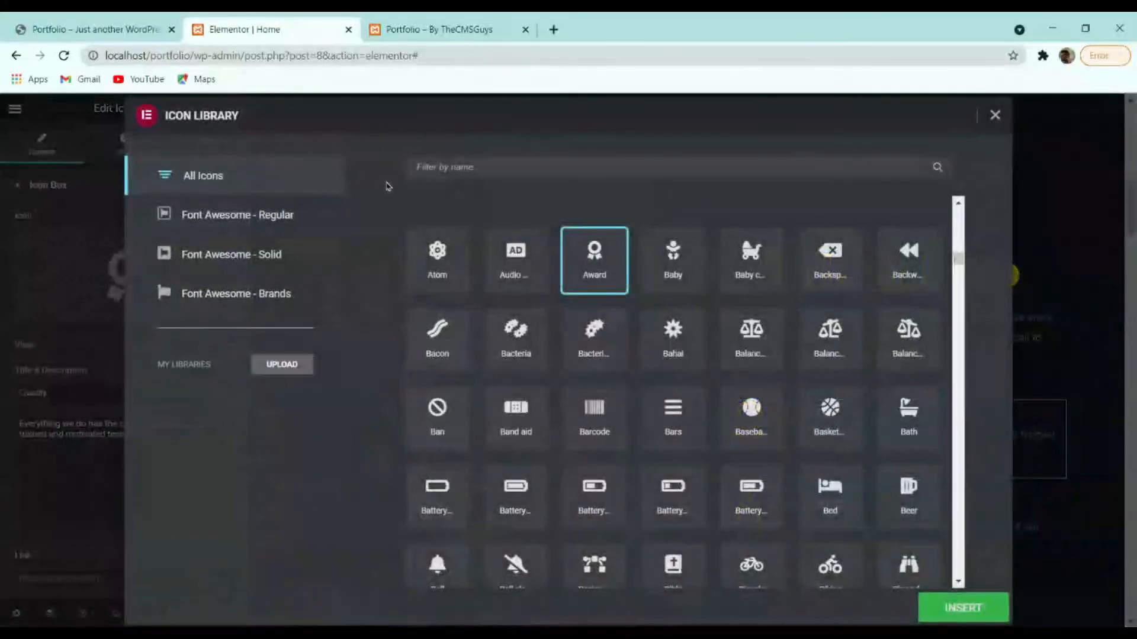
left_click(430, 170)
type("well")
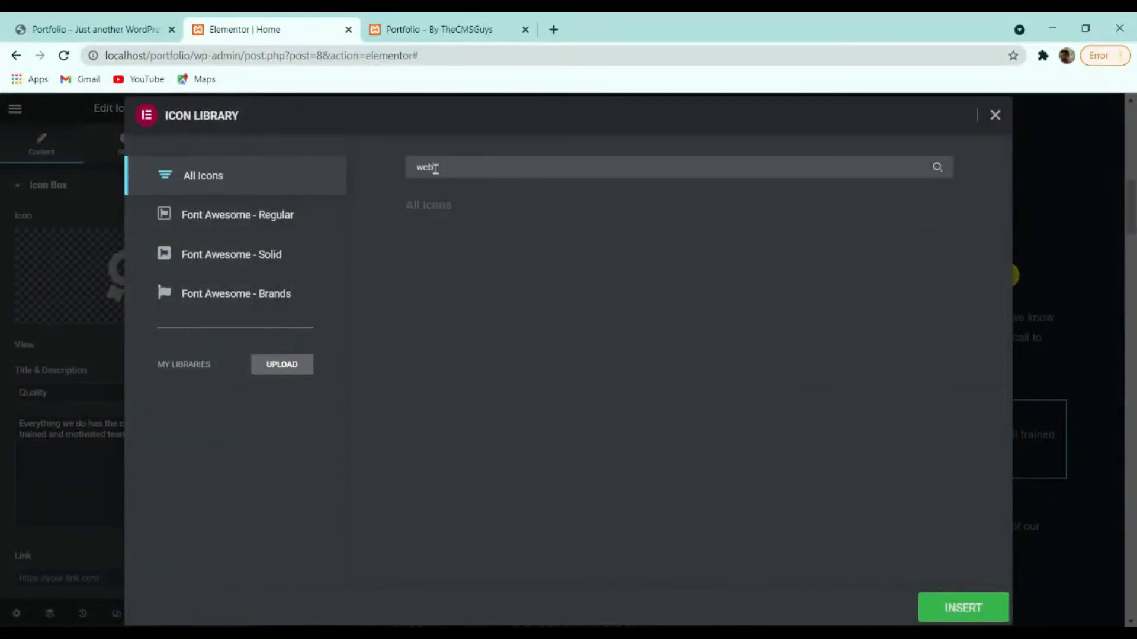
key("BackSpace")
key("BackSpace")
key("BackSpace")
key("BackSpace")
type("lapt")
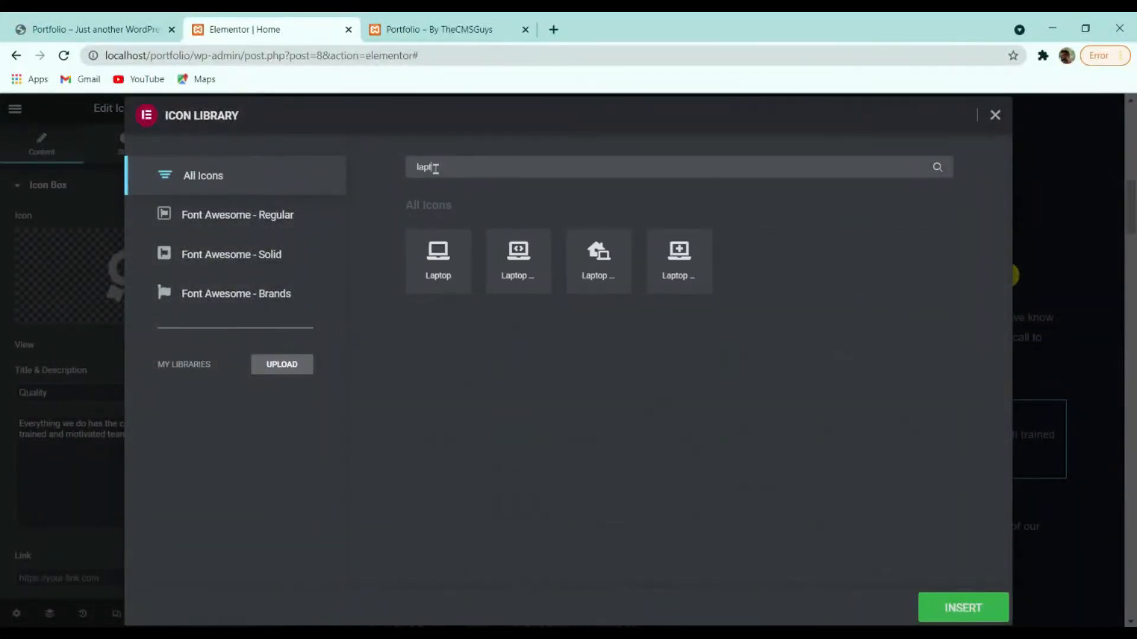
left_click(437, 261)
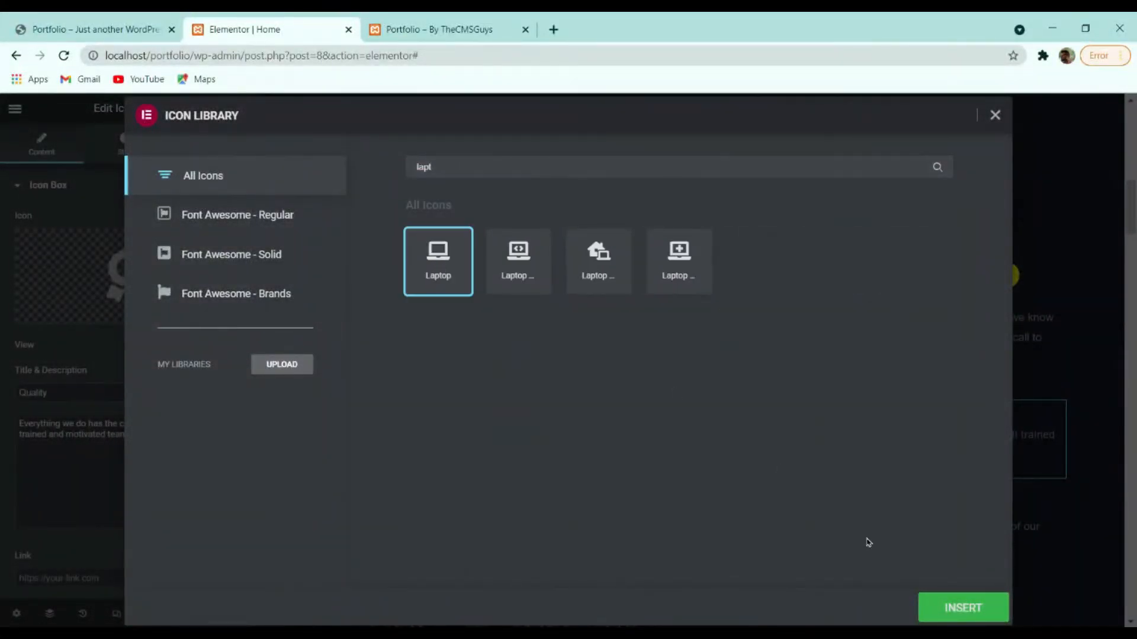
left_click(935, 602)
left_click_drag(55, 396, 2, 402)
type("Web Development")
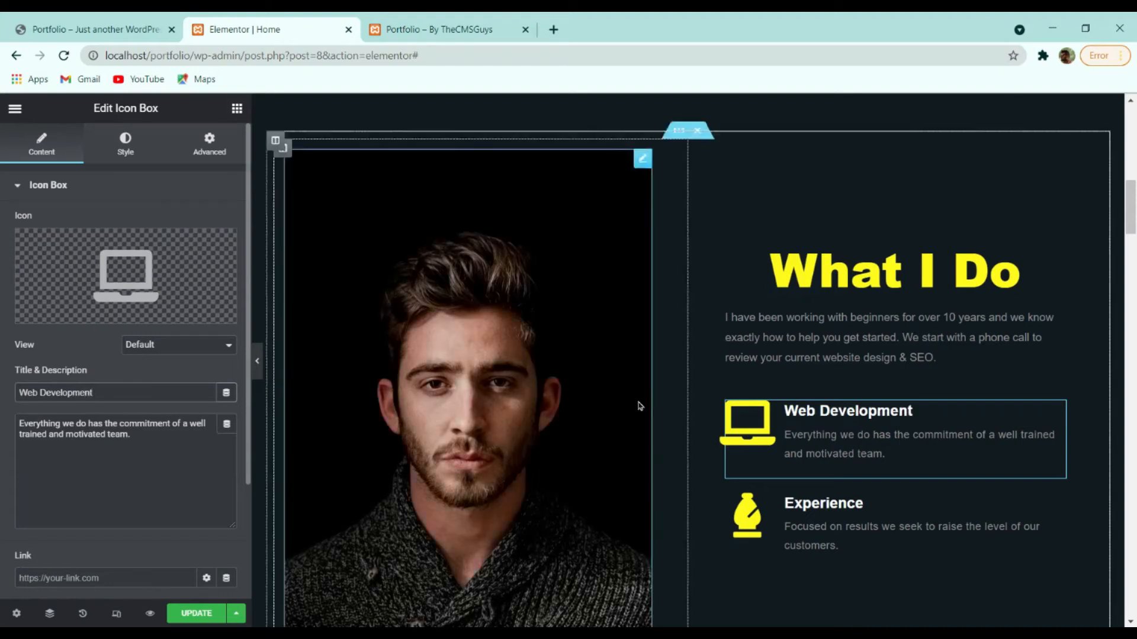
Give the Experience box the Paint brush icon and replace its title with 'Photshop'.
left_click(843, 523)
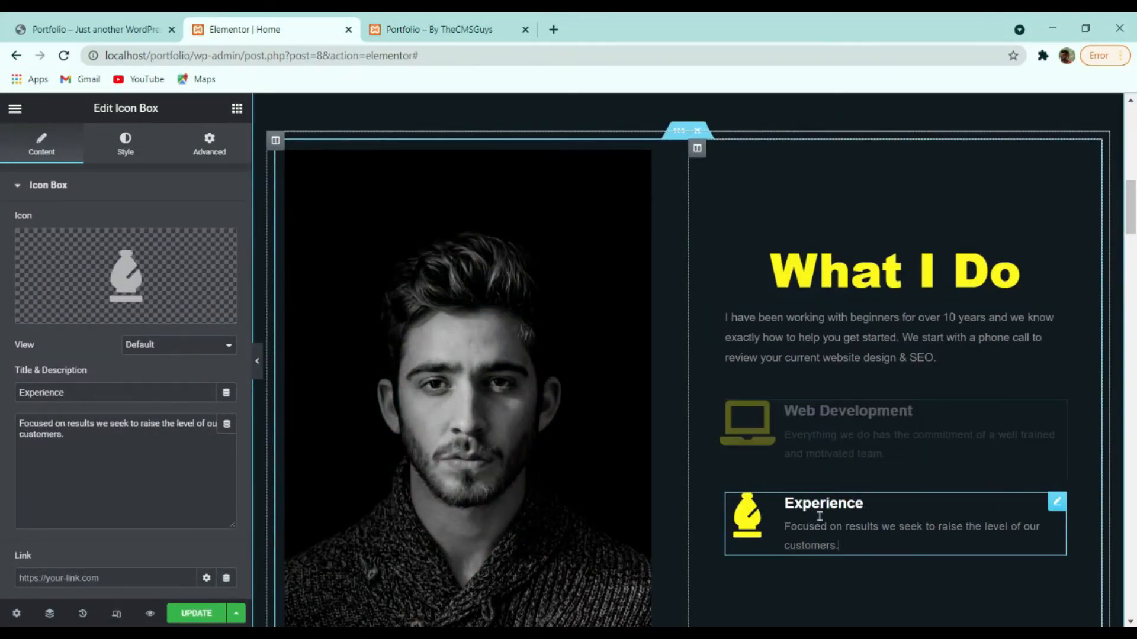
left_click(174, 274)
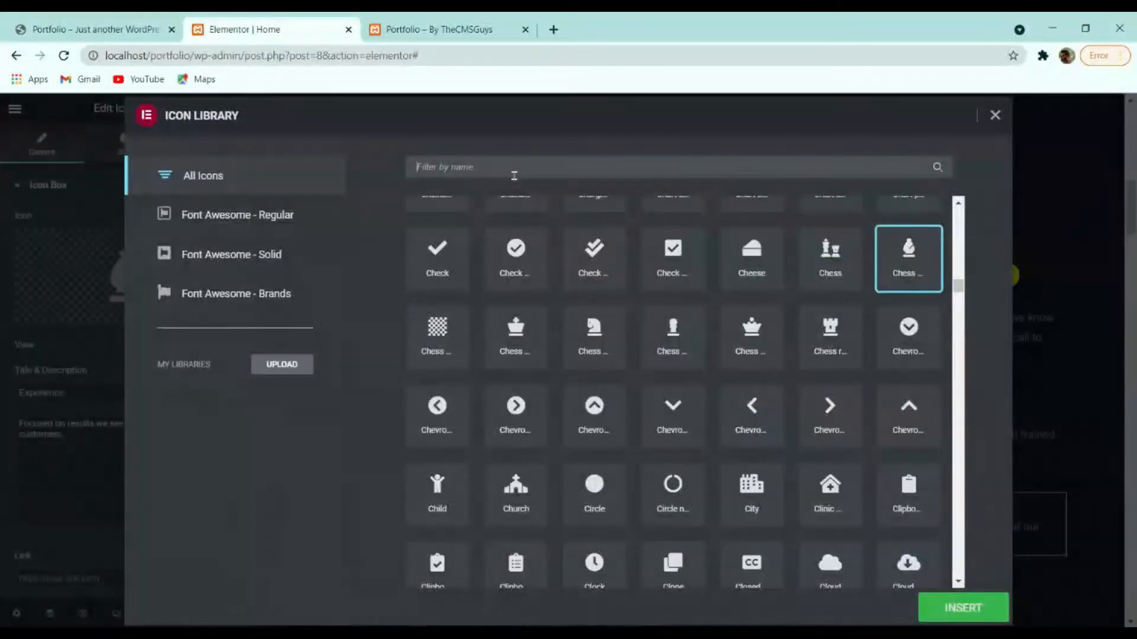
type("pain")
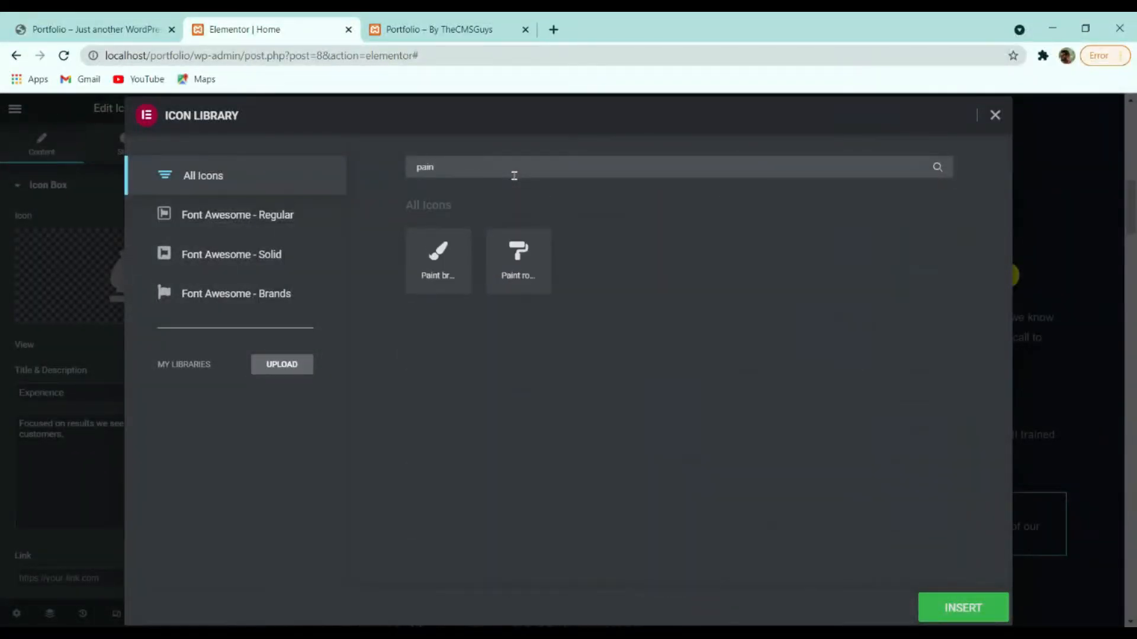
left_click(468, 251)
left_click(962, 608)
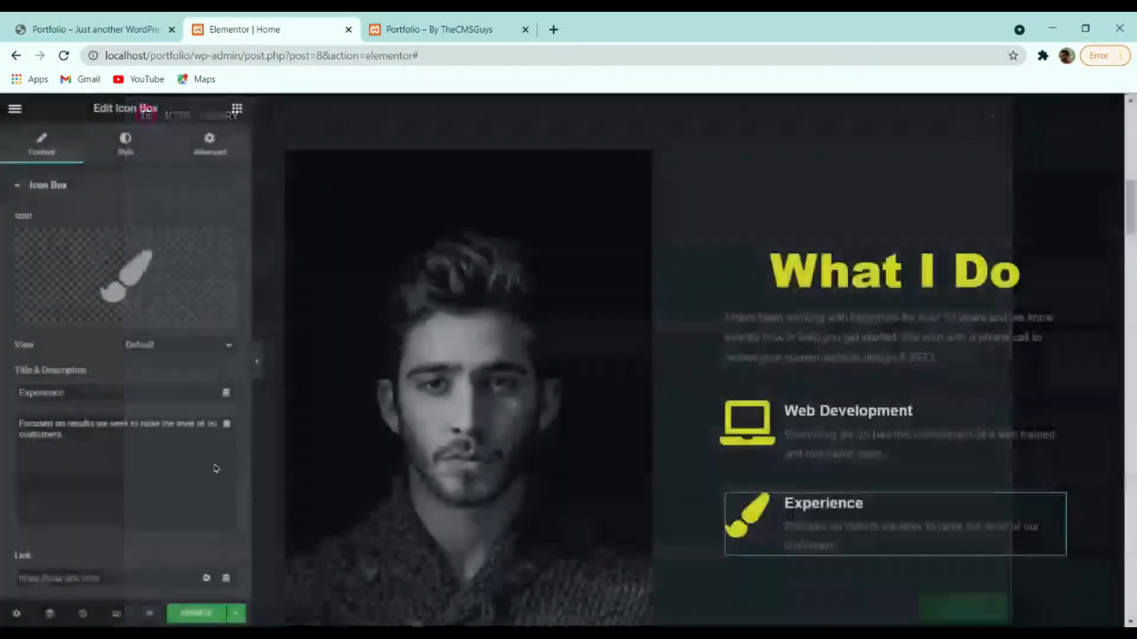
left_click_drag(111, 393, 25, 409)
type("Photshop")
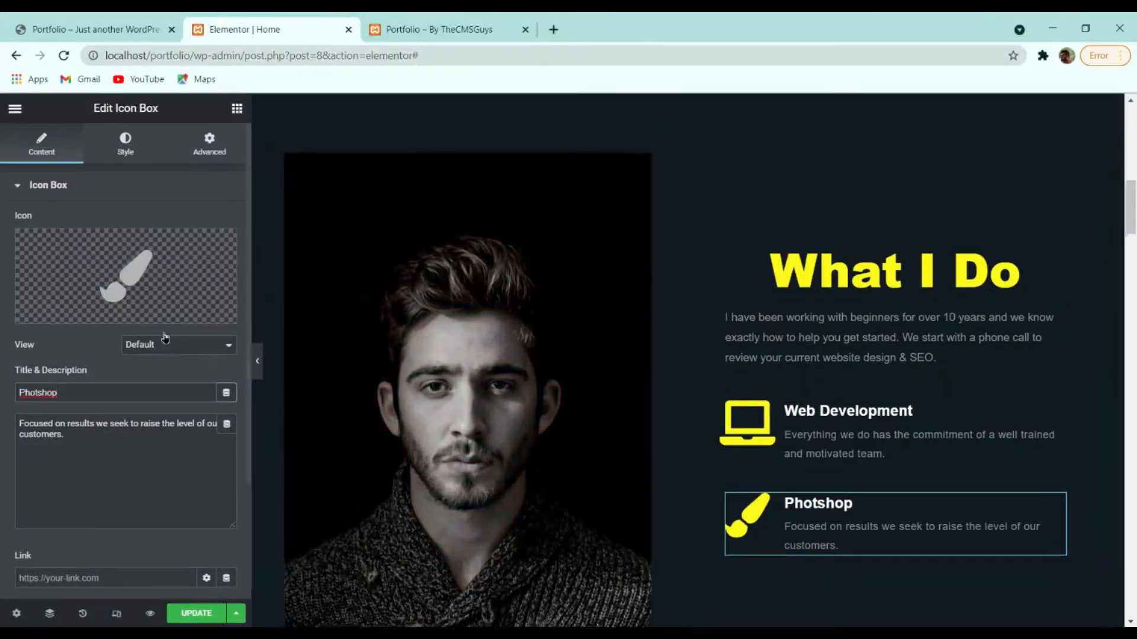
mouse_move(164, 259)
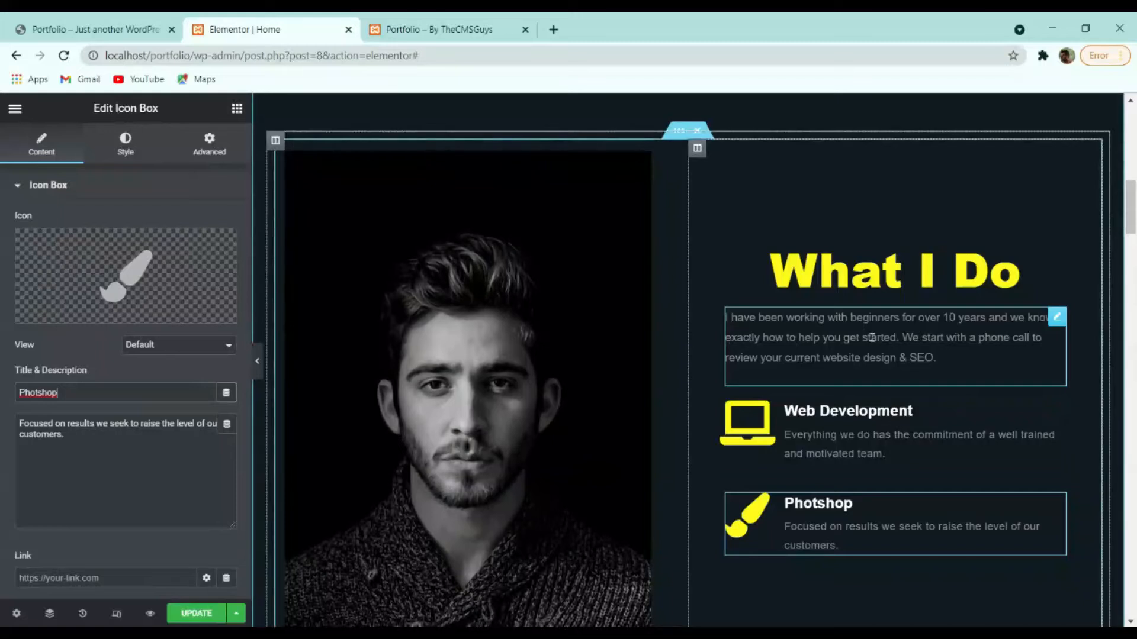
Scroll down to My Skills and inspect its heading and description.
scroll(939, 307, "down", 4)
scroll(935, 295, "up", 4)
scroll(878, 310, "down", 3)
scroll(949, 338, "up", 3)
scroll(905, 361, "down", 4)
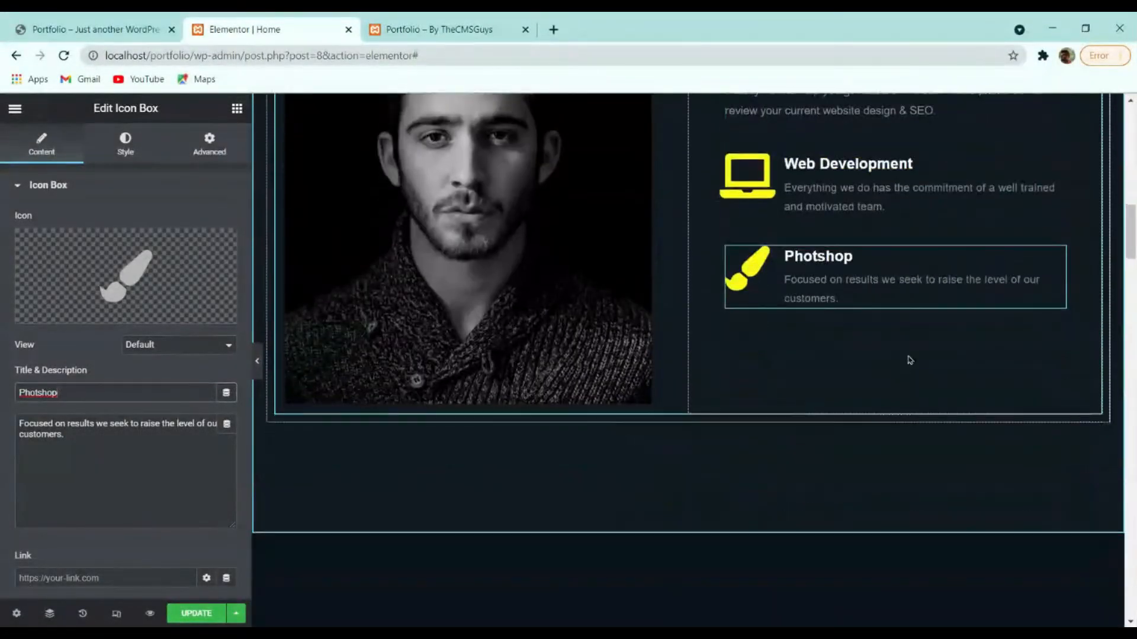
scroll(910, 360, "down", 10)
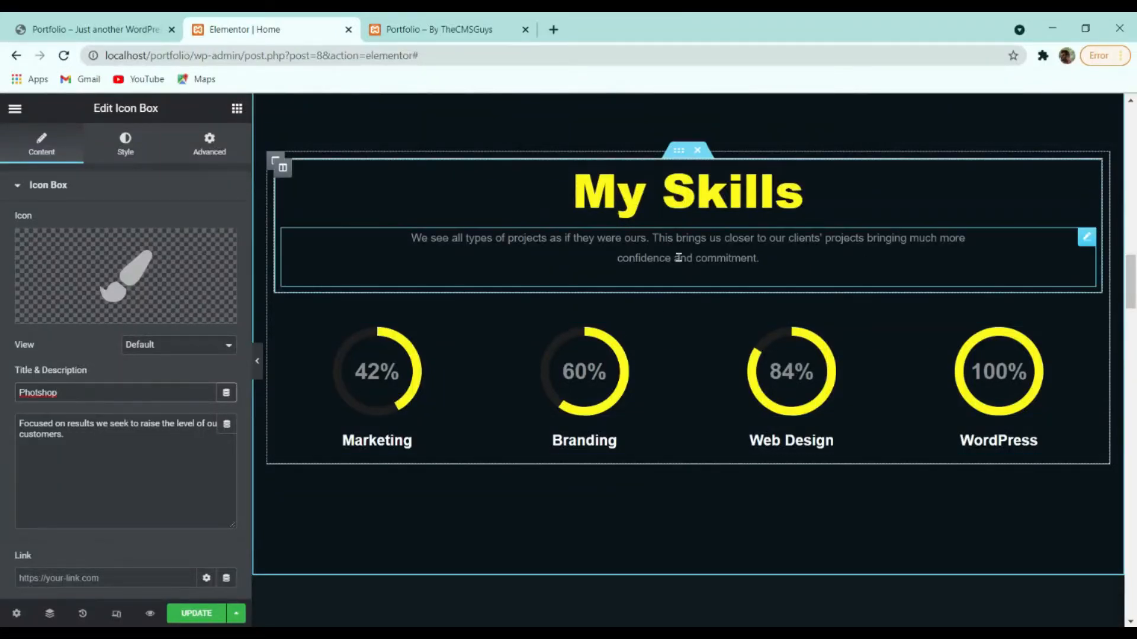
left_click(708, 202)
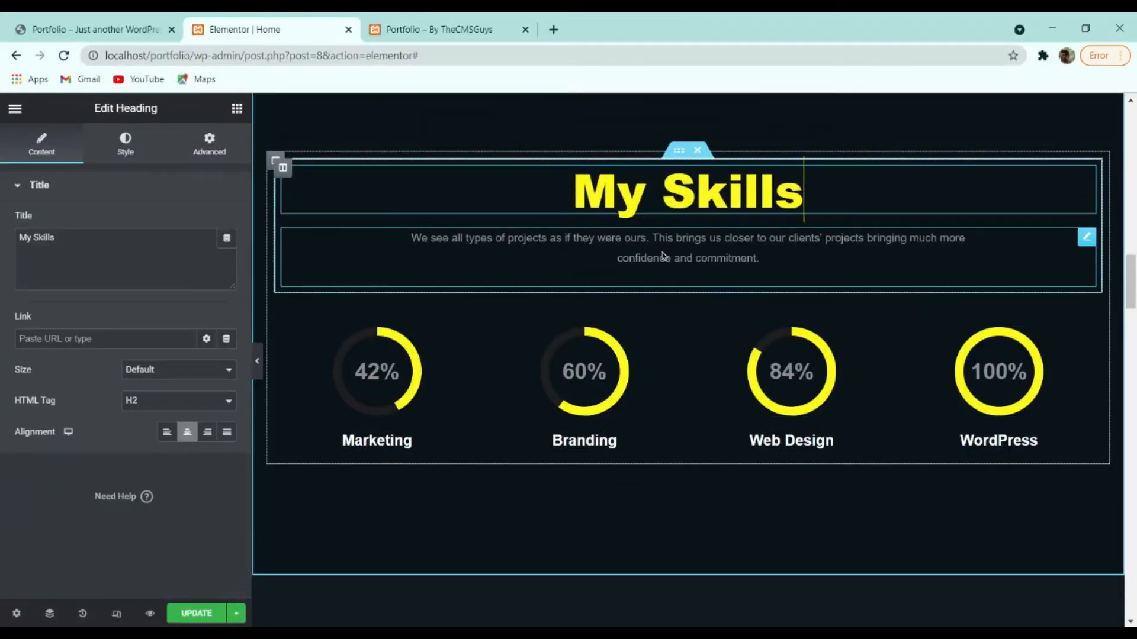
left_click(711, 243)
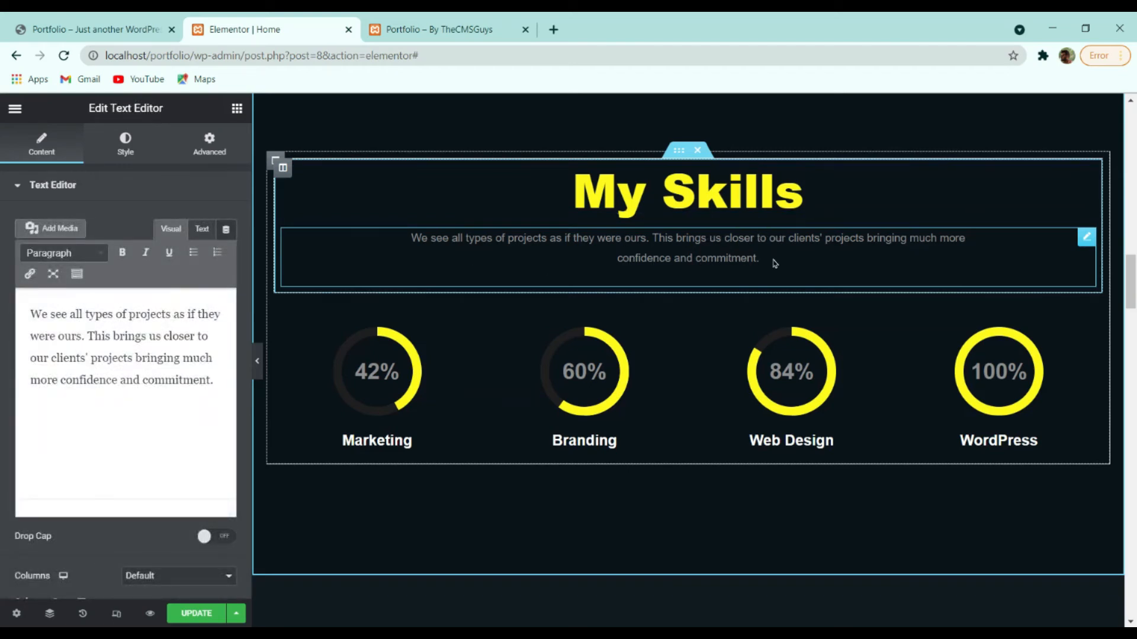
Try line layouts on the Marketing skill, keep Circle, and raise its value to 48.
left_click(619, 379)
left_click(834, 377)
left_click(369, 372)
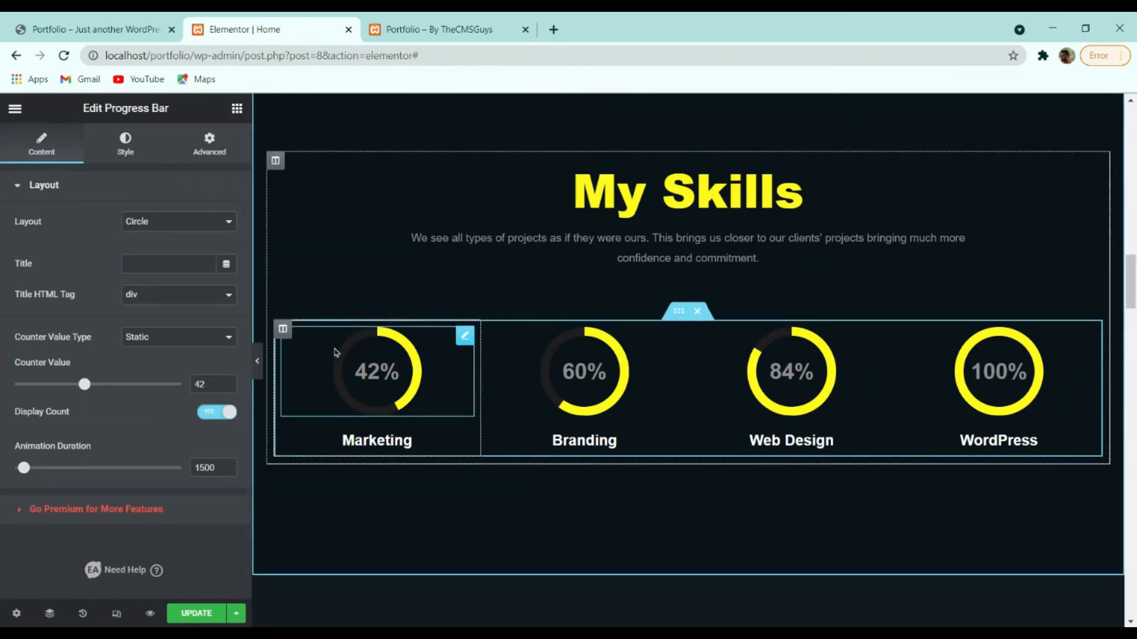
left_click(176, 239)
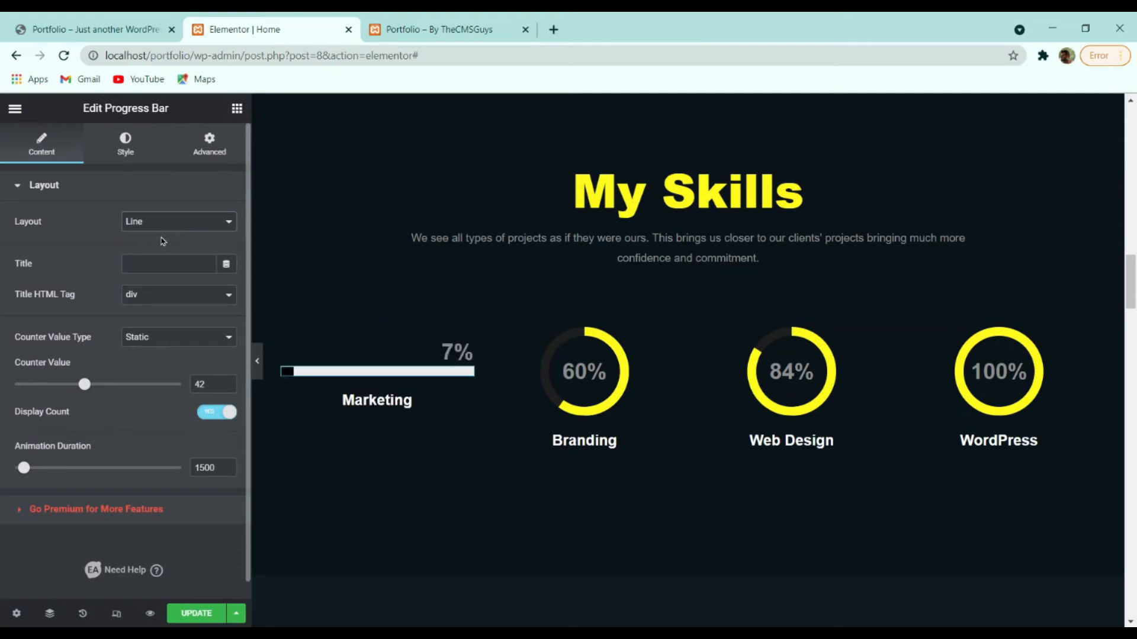
left_click(179, 222)
left_click(171, 248)
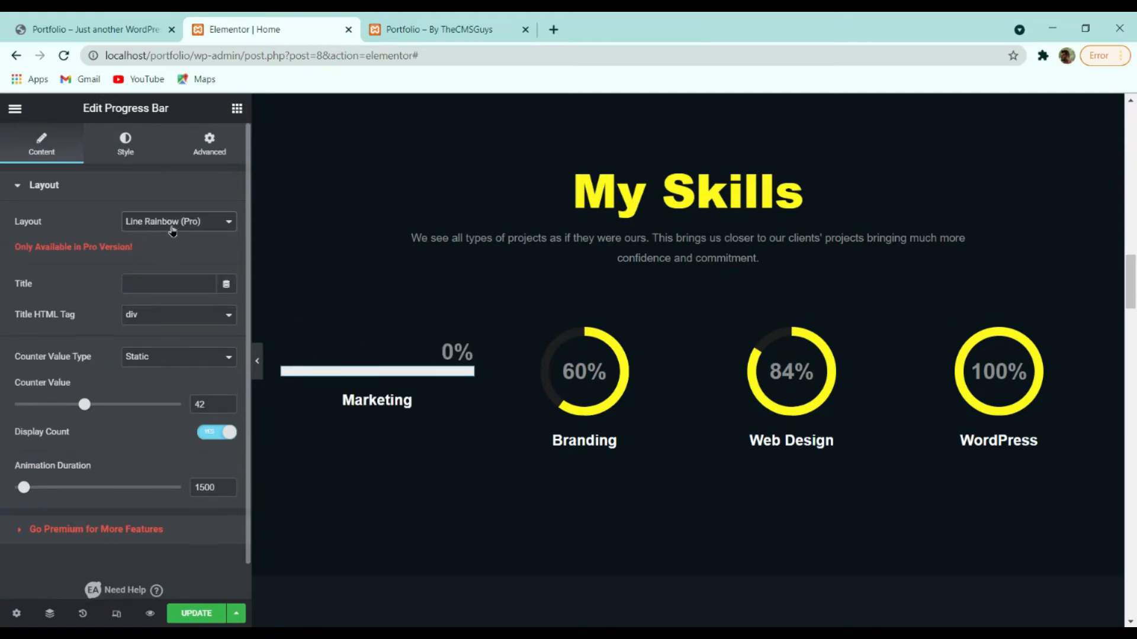
left_click(173, 223)
left_click(166, 260)
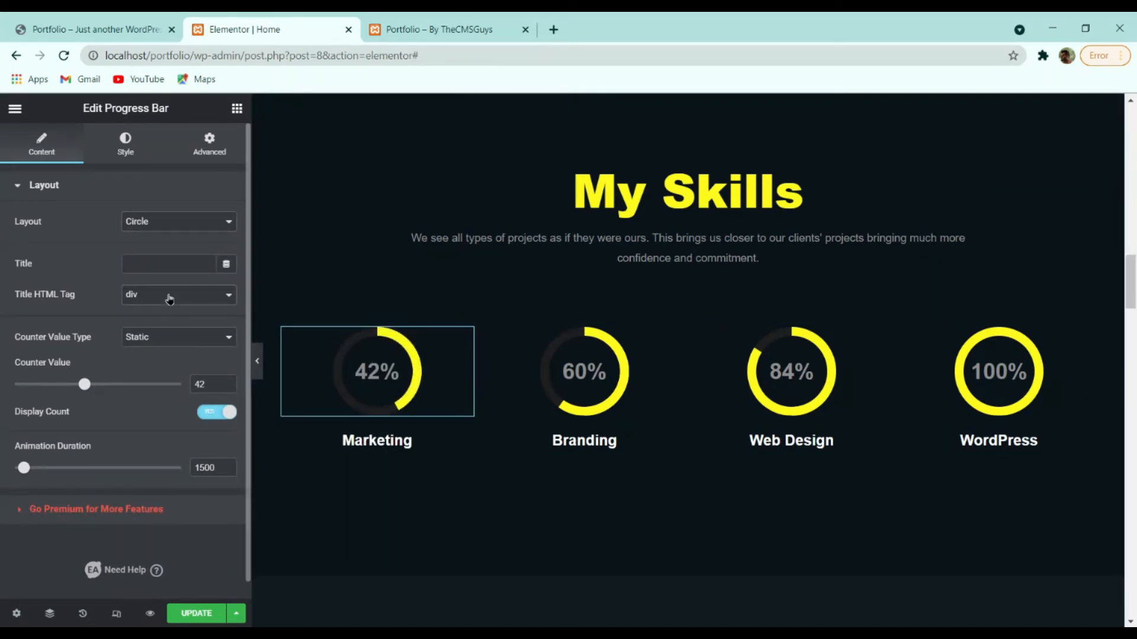
left_click_drag(85, 390, 88, 391)
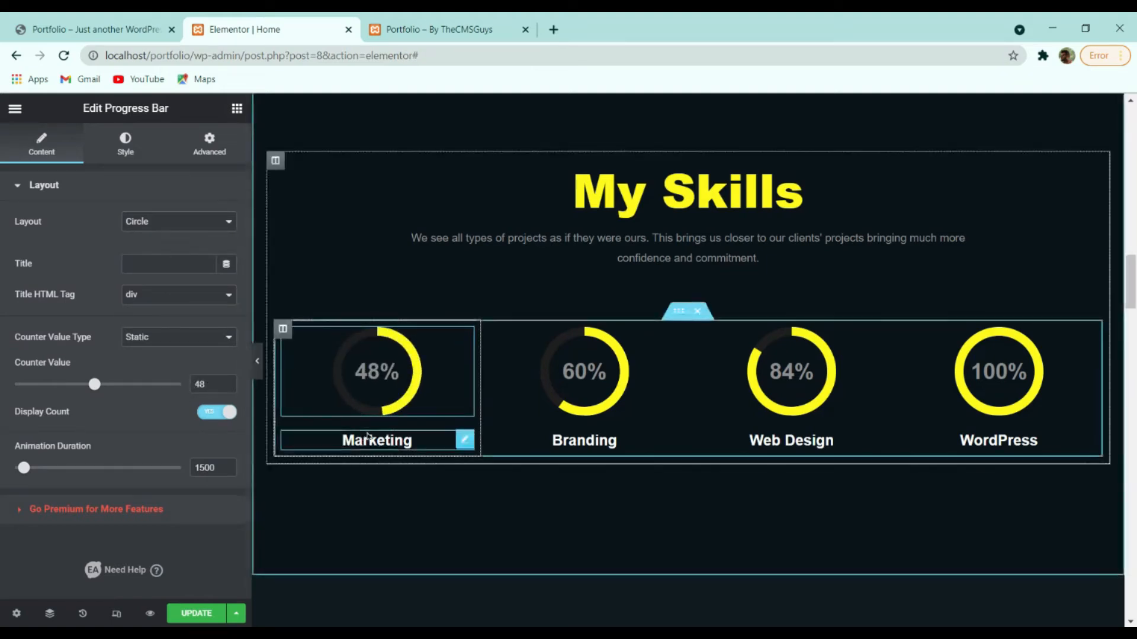
Rename the Marketing skill's title to SEO.
left_click(422, 443)
left_click(83, 246)
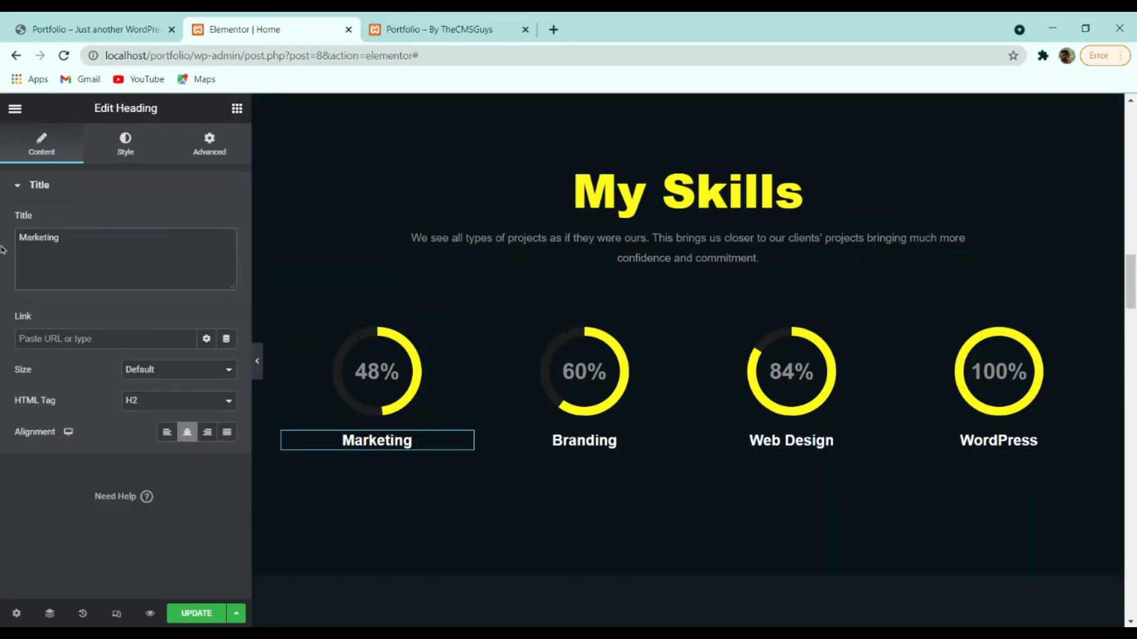
type("SEO")
key("ctrl+a")
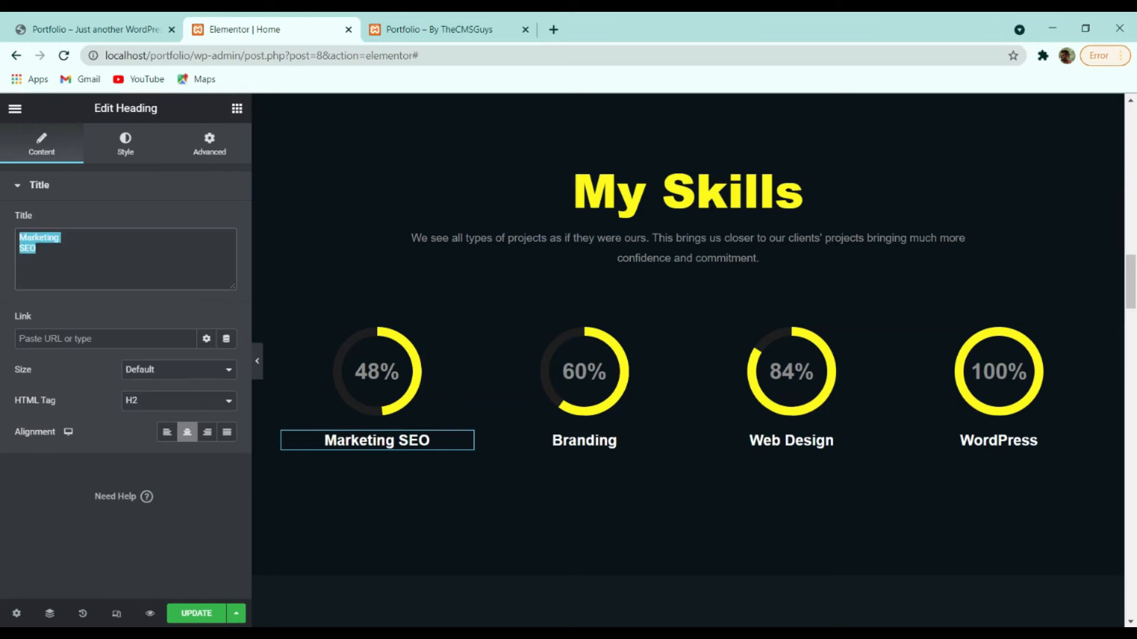
type("SEO")
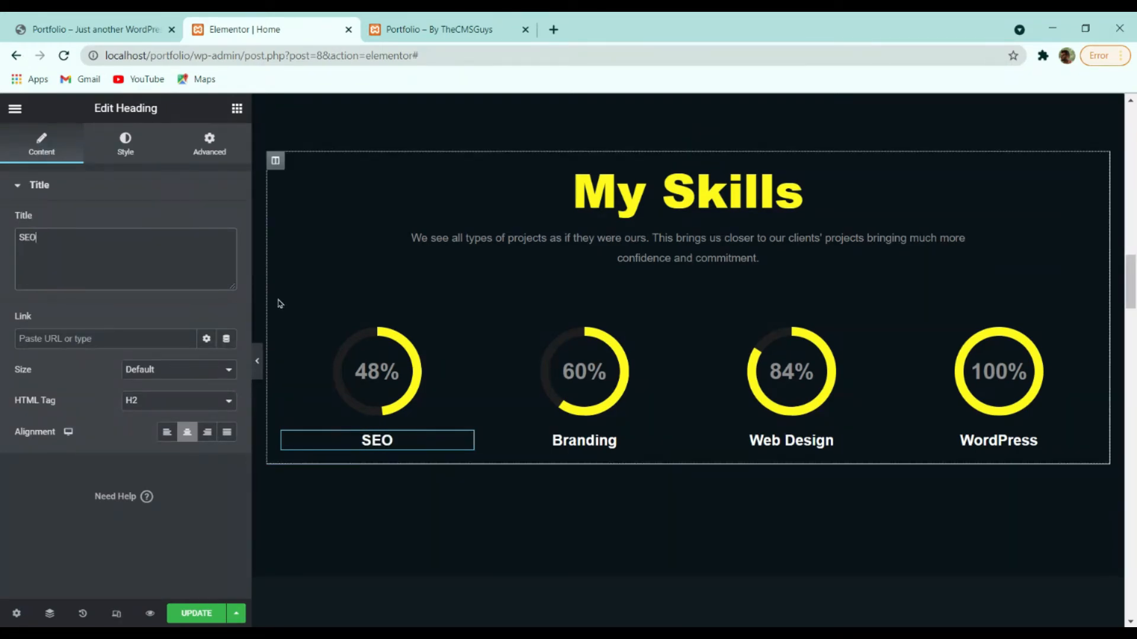
Set the SEO circle's counter value to 90 and animation duration to 1200.
left_click(373, 353)
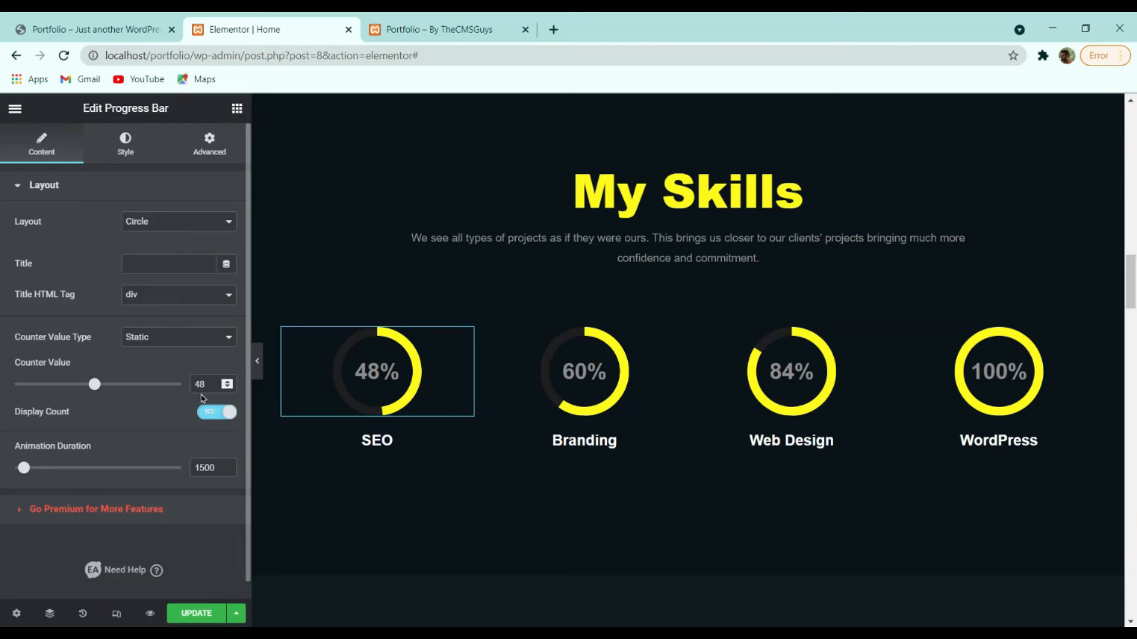
type("90")
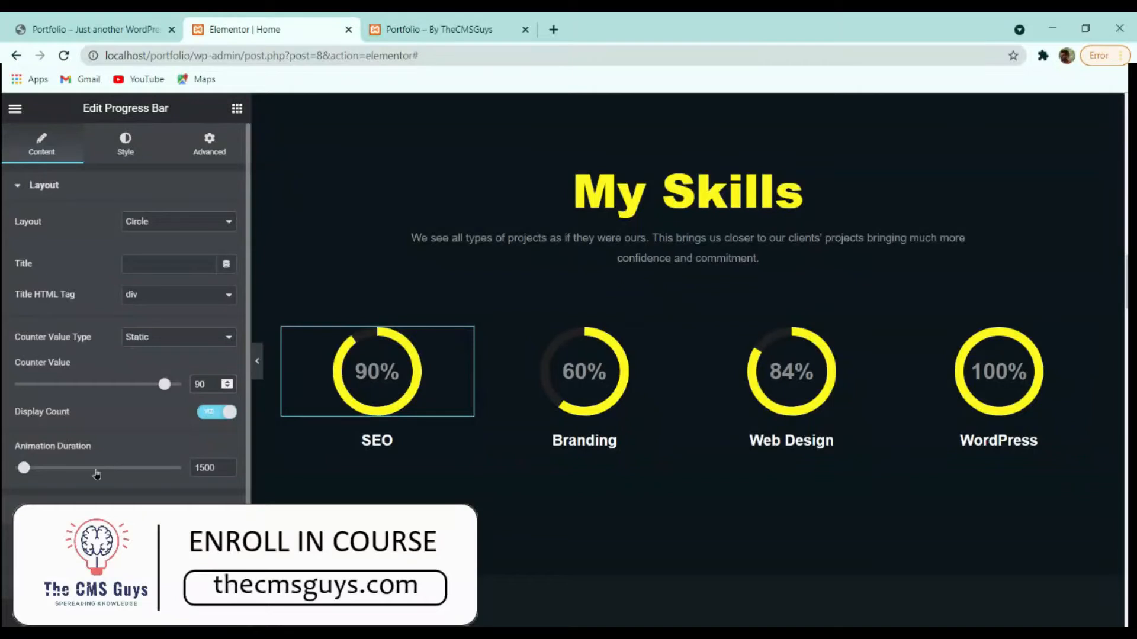
mouse_move(24, 468)
left_mouse_down()
mouse_move(110, 468)
mouse_move(15, 469)
left_mouse_up()
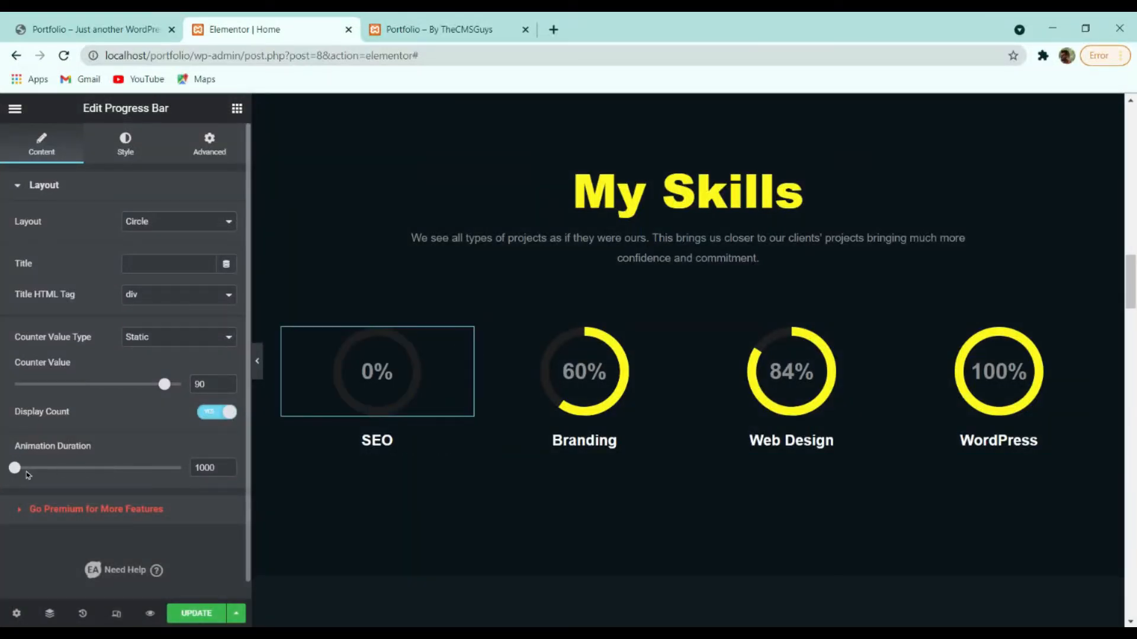
left_click_drag(15, 468, 35, 468)
double_click(214, 467)
type("1200")
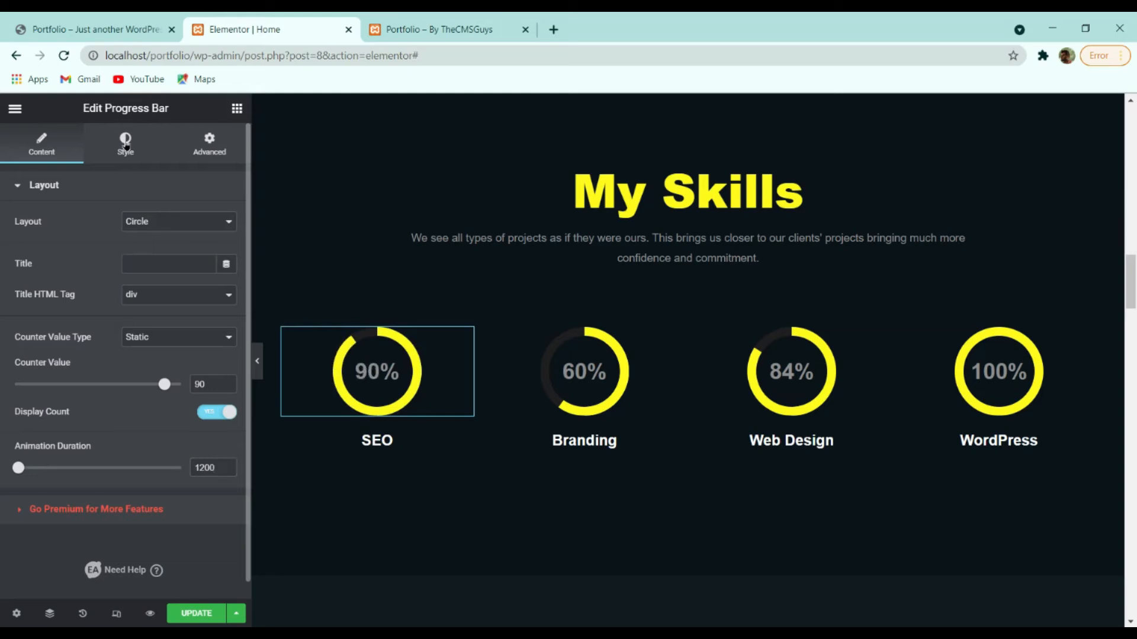
Center the SEO circle in its column and set its size back to 120.
left_click(126, 142)
left_click(187, 222)
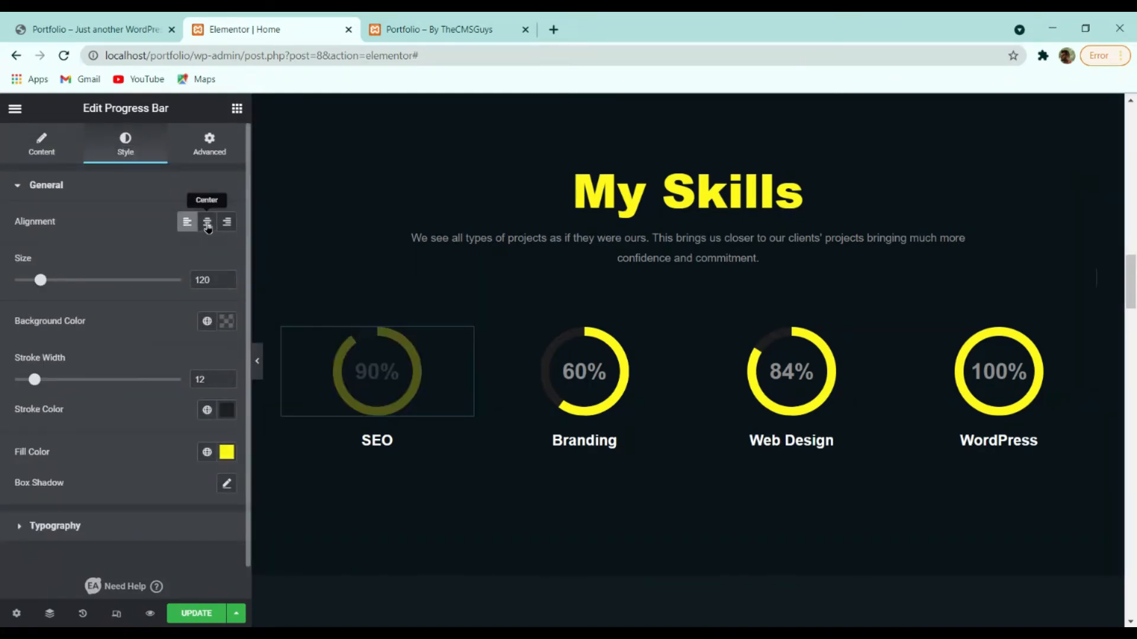
left_click(207, 225)
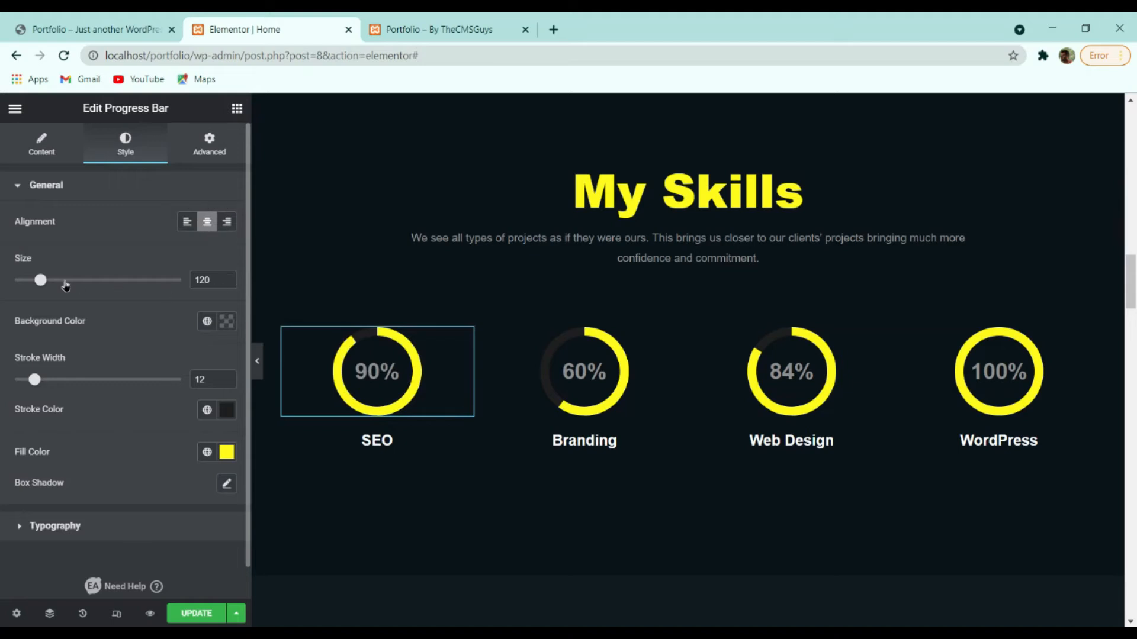
mouse_move(47, 286)
left_mouse_down()
mouse_move(86, 280)
mouse_move(36, 280)
mouse_move(104, 280)
mouse_move(52, 278)
left_mouse_up()
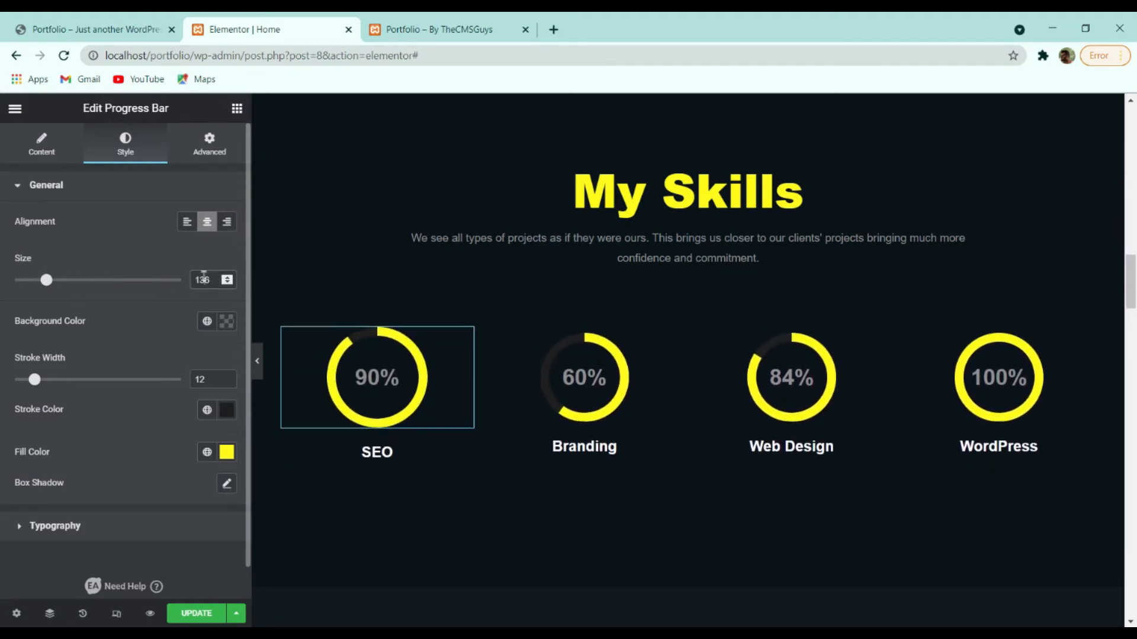
double_click(203, 279)
type("120")
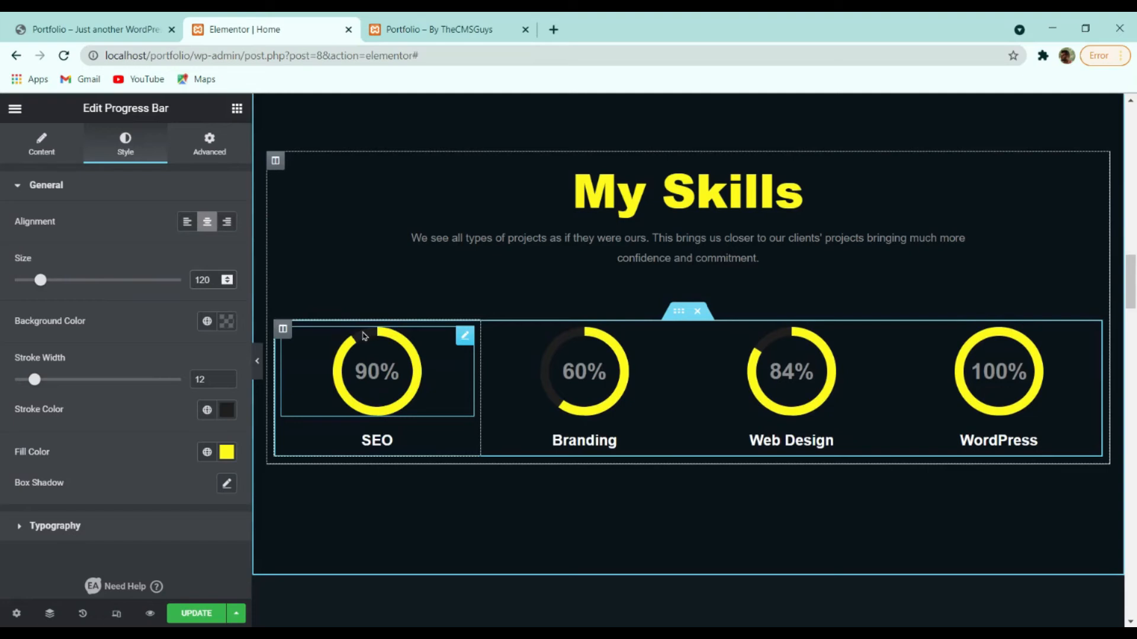
Set the SEO ring's stroke width to 12, comparing against the Branding circle's style.
mouse_move(35, 380)
left_mouse_down()
mouse_move(56, 380)
mouse_move(40, 381)
left_mouse_up()
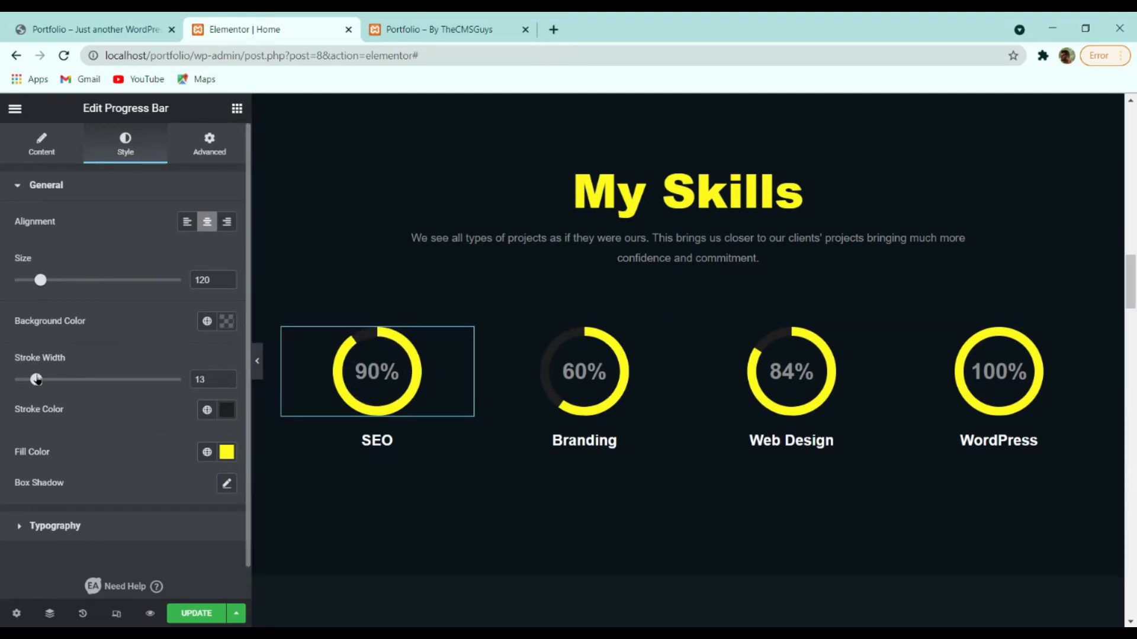
left_click(649, 385)
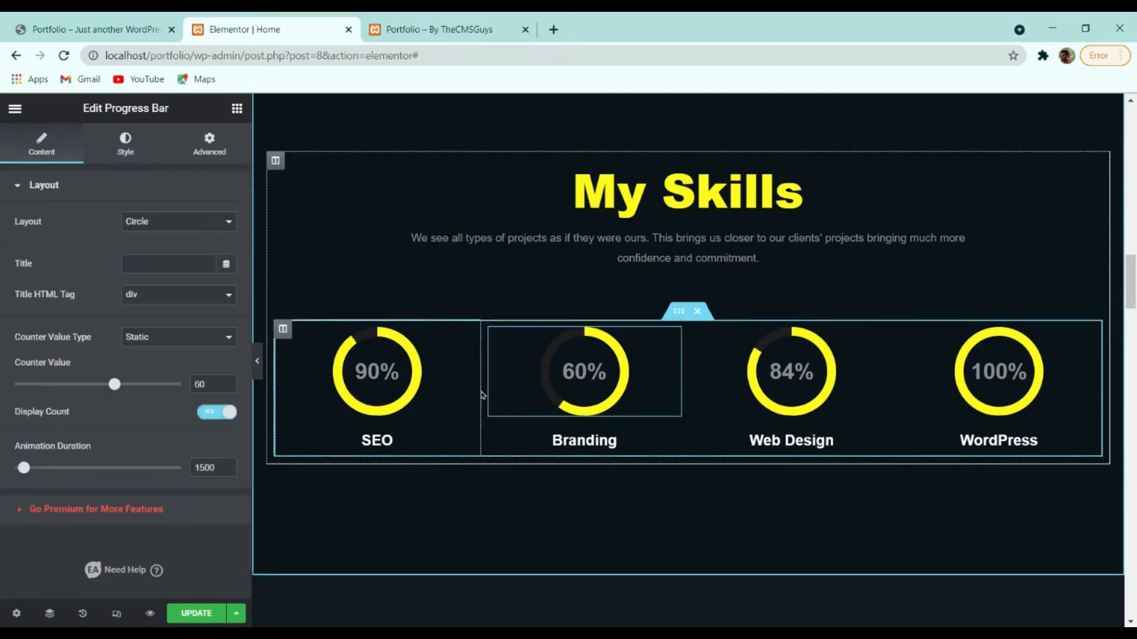
left_click(135, 155)
left_click(302, 363)
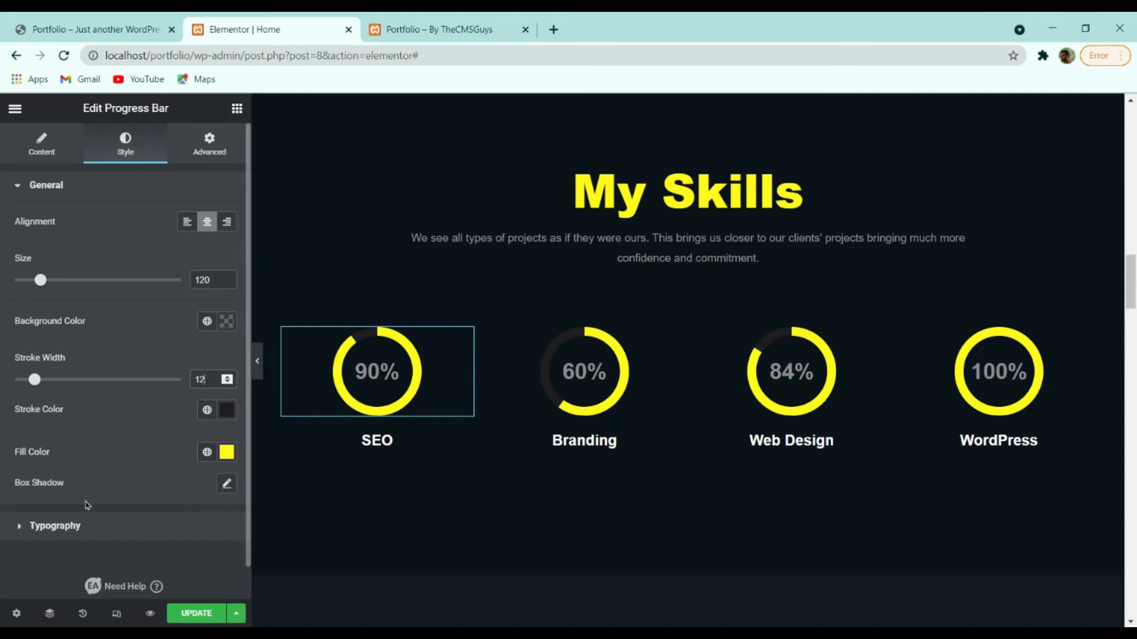
left_click(82, 527)
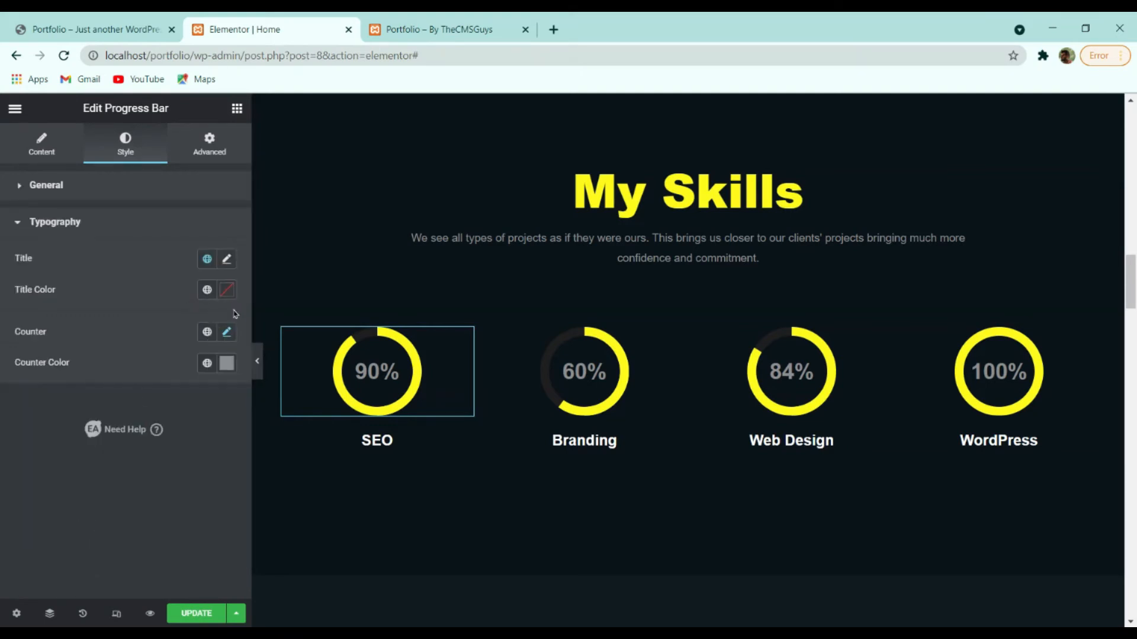
left_click(227, 332)
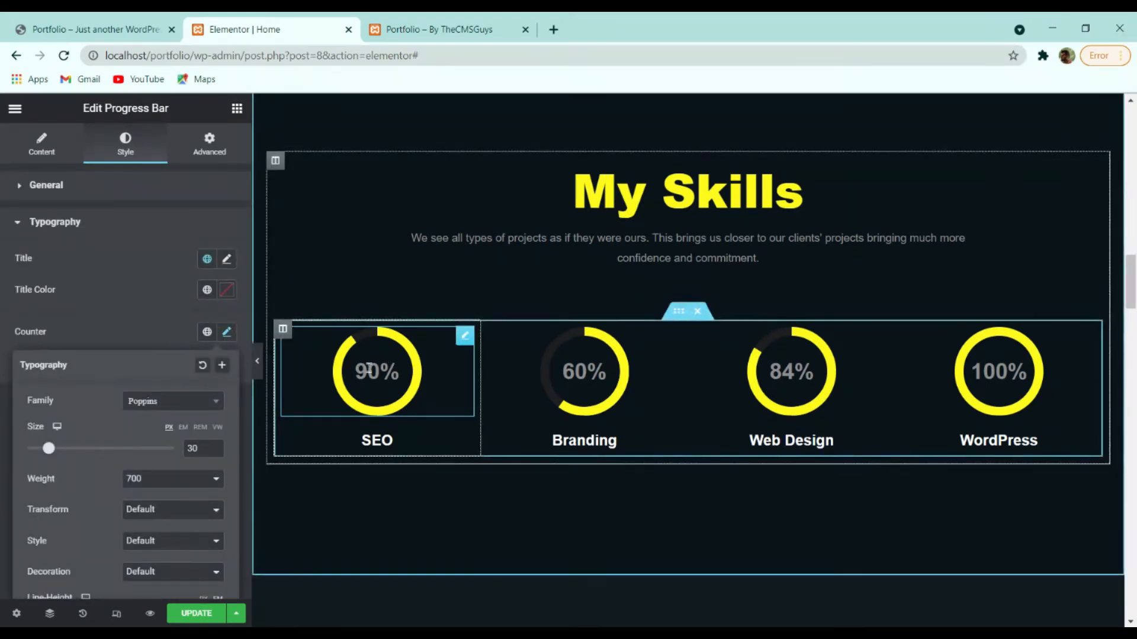
left_click(439, 398)
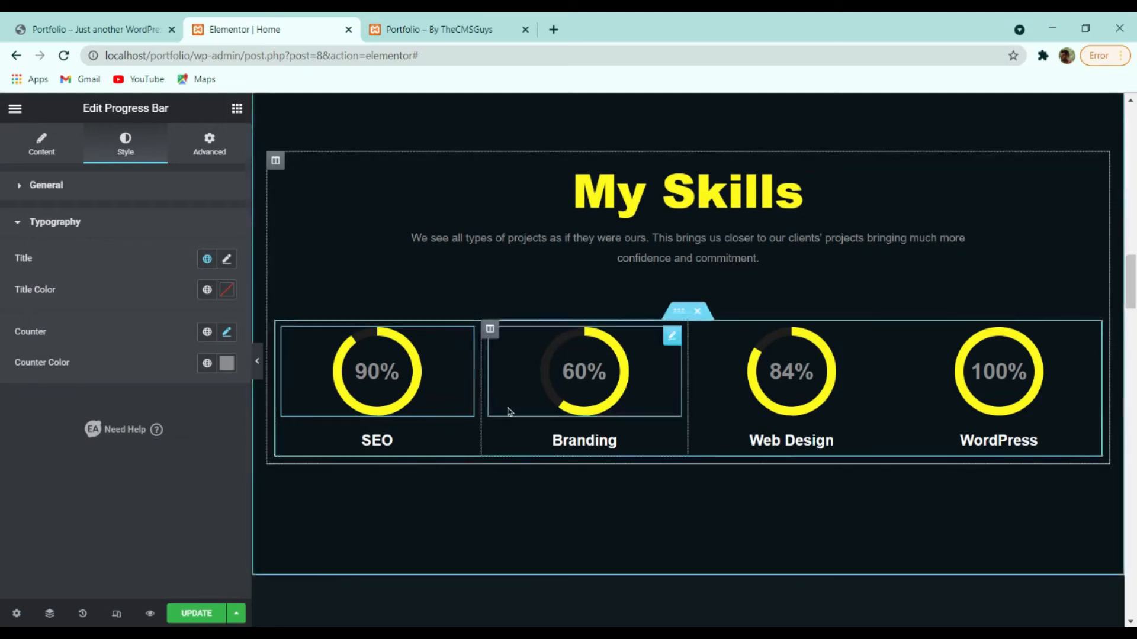
left_click(635, 397)
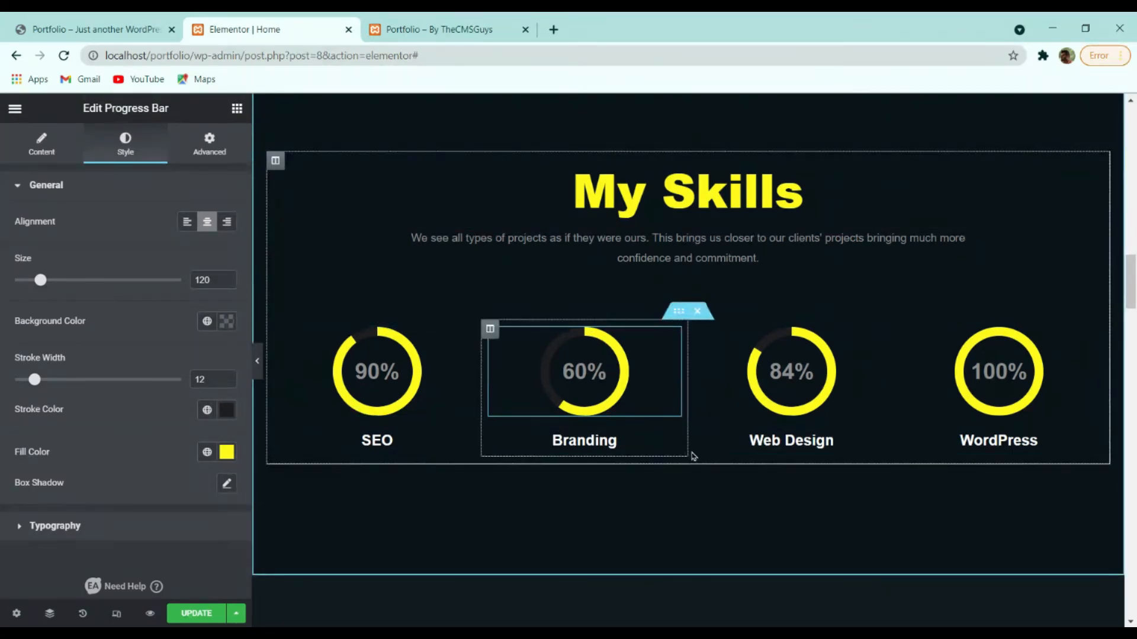
Duplicate the skills row, adding a second row of SEO, Branding, Web Design and WordPress circles.
right_click(681, 315)
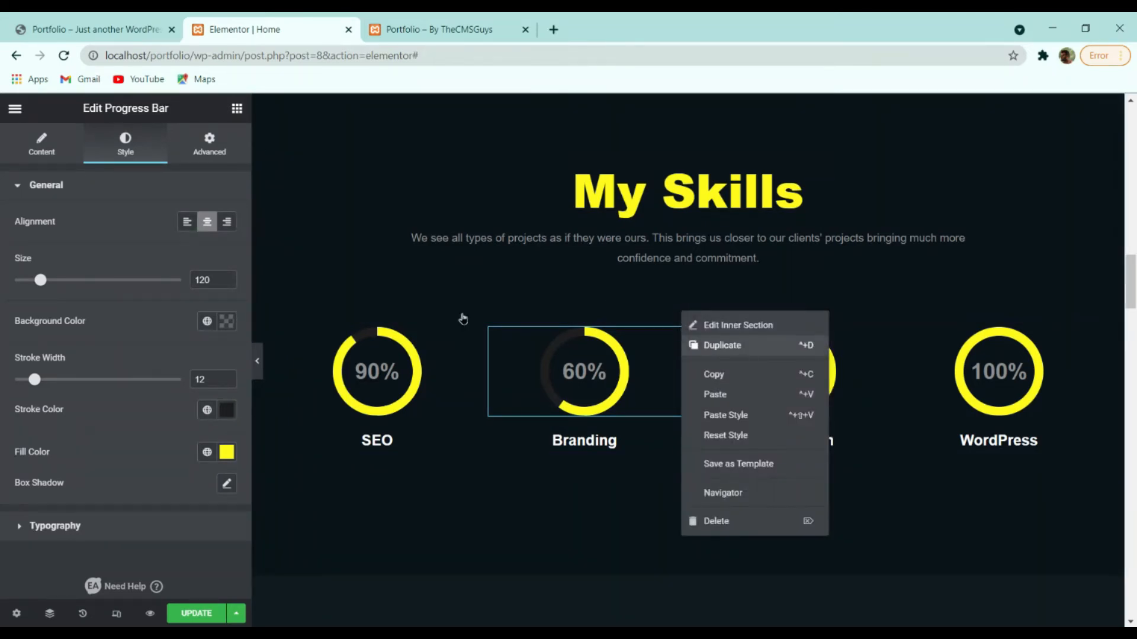
left_click(722, 345)
scroll(971, 367, "down", 4)
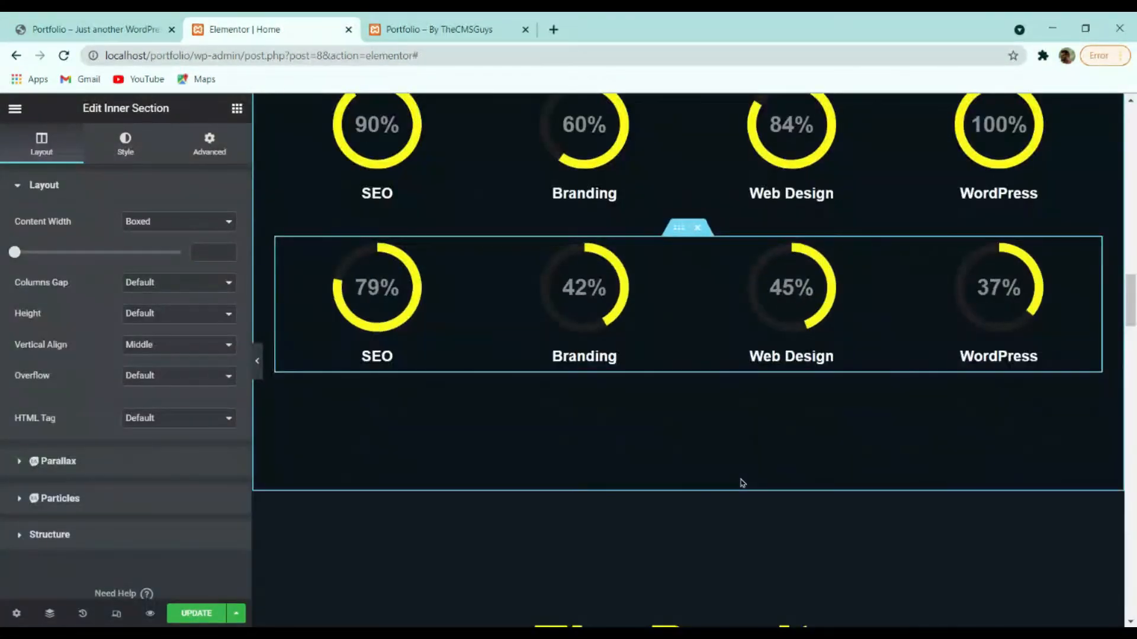
scroll(742, 482, "up", 4)
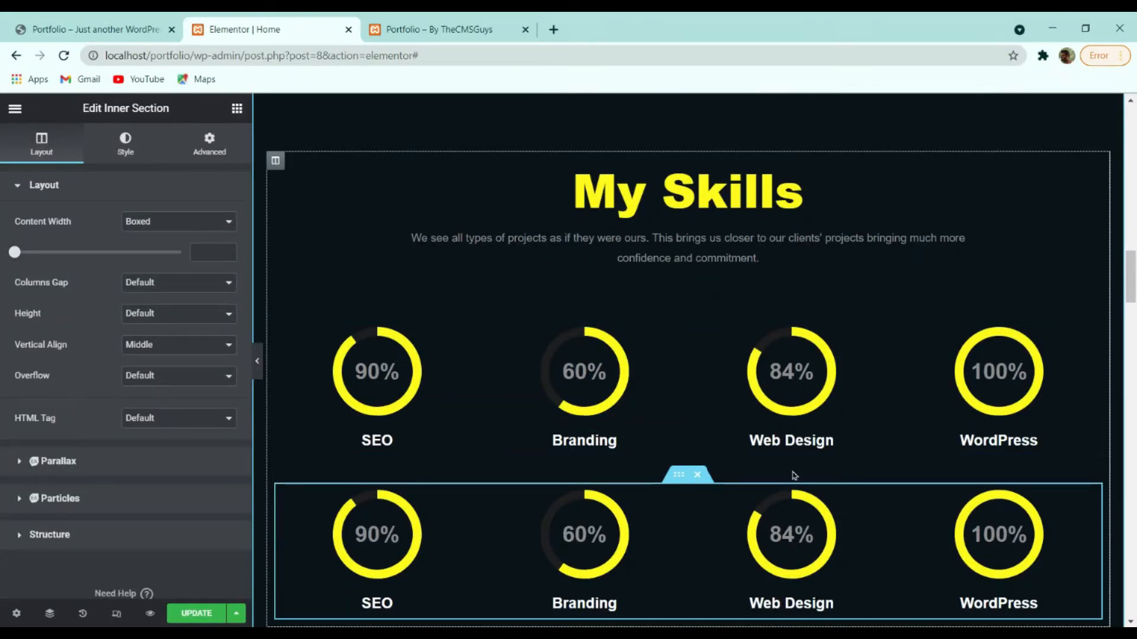
scroll(994, 521, "down", 4)
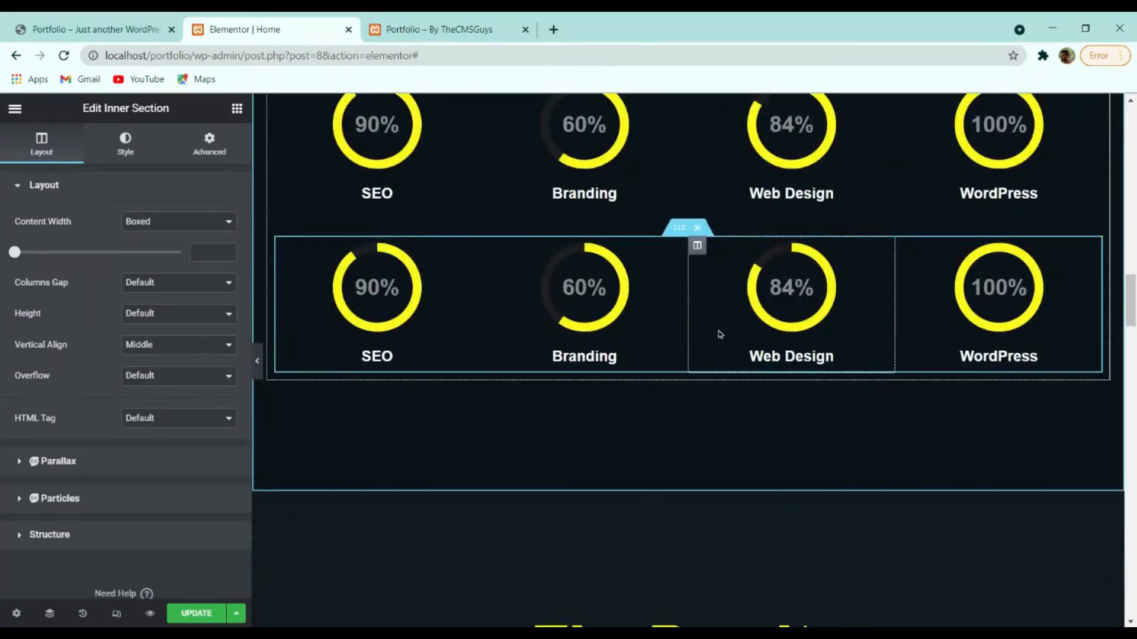
Delete the duplicated row of skill circles and scroll to the portfolio section.
left_click(699, 227)
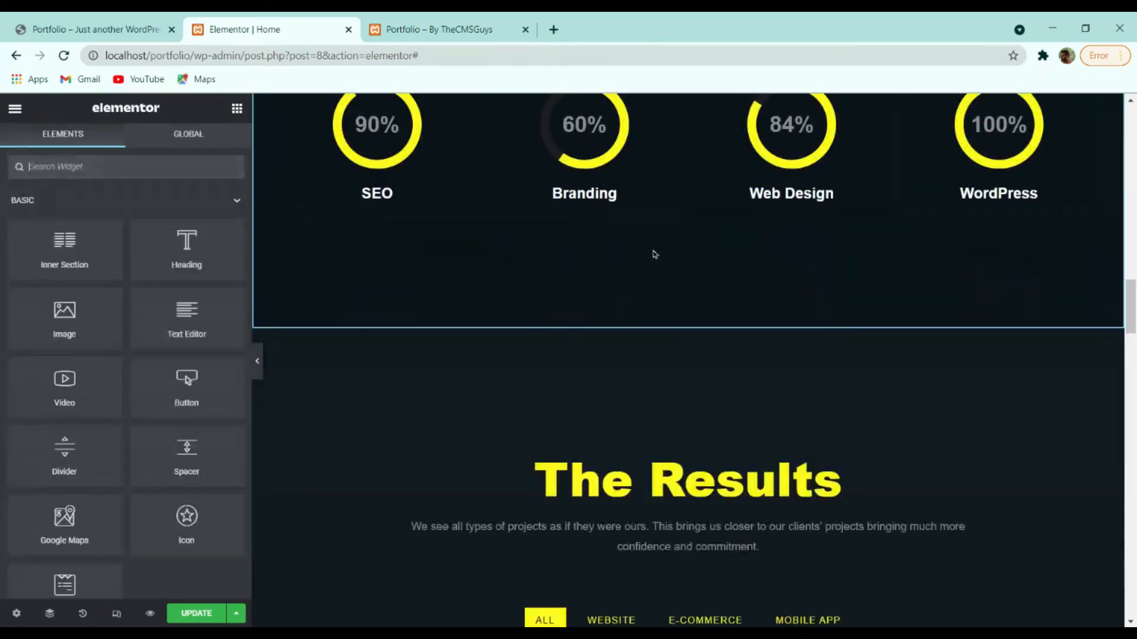
scroll(655, 254, "up", 4)
scroll(813, 356, "up", 4)
scroll(670, 359, "down", 4)
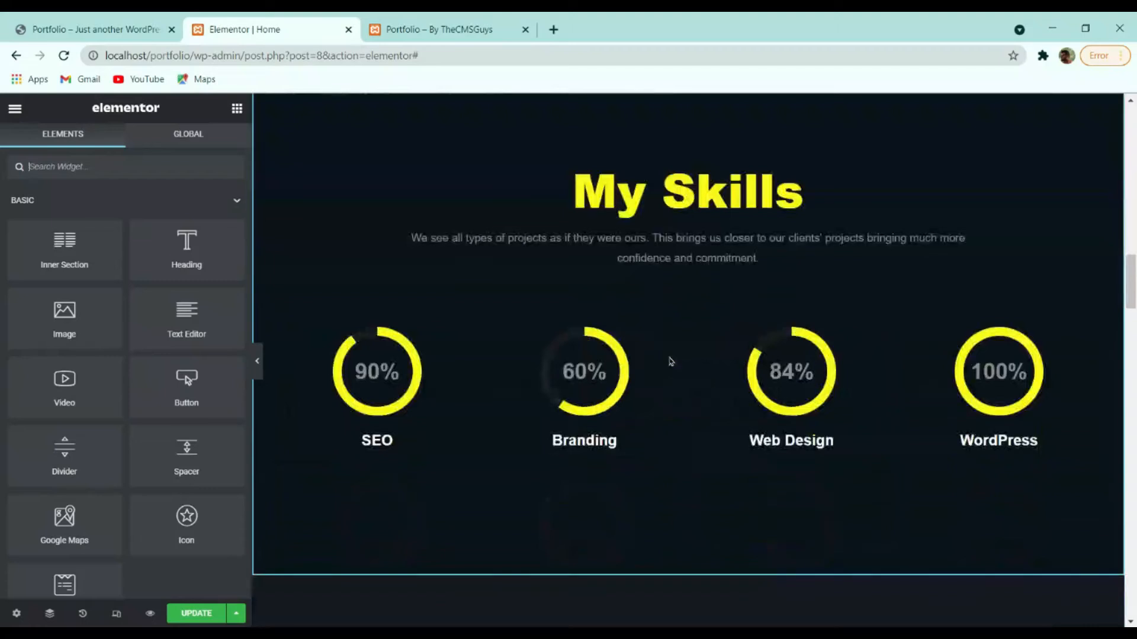
scroll(772, 320, "down", 4)
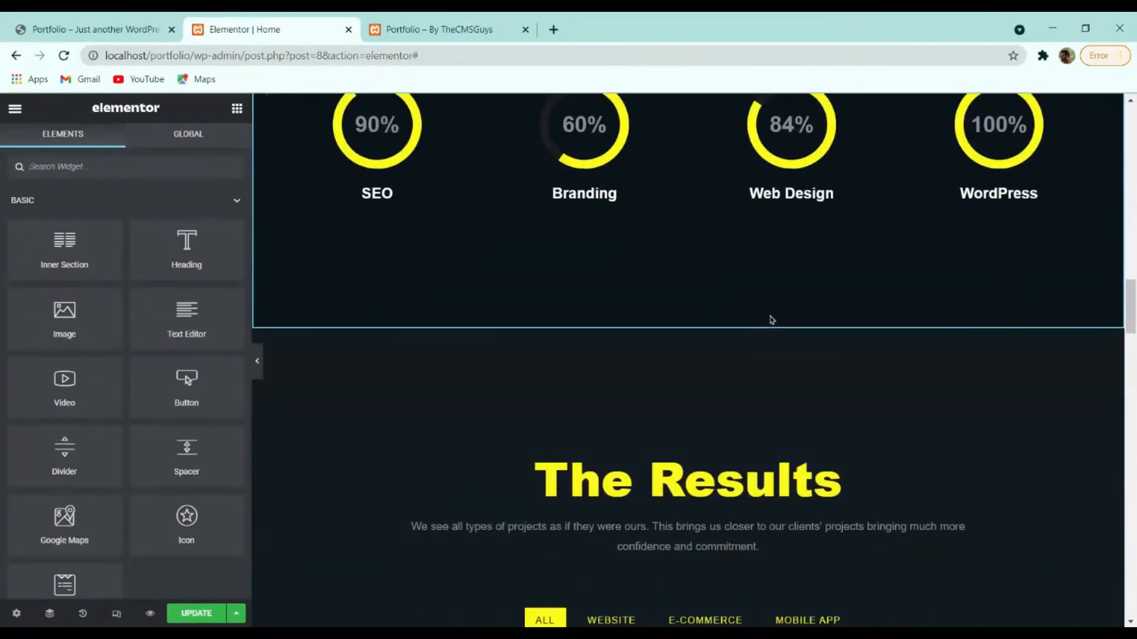
scroll(773, 320, "down", 4)
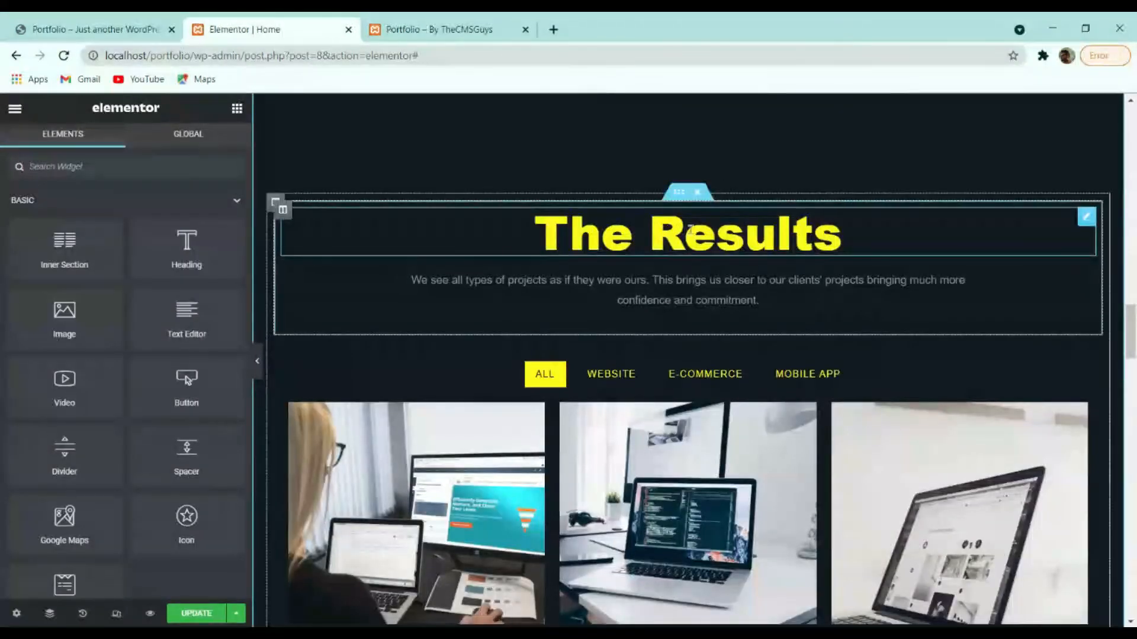
scroll(726, 249, "up", 4)
scroll(726, 249, "down", 4)
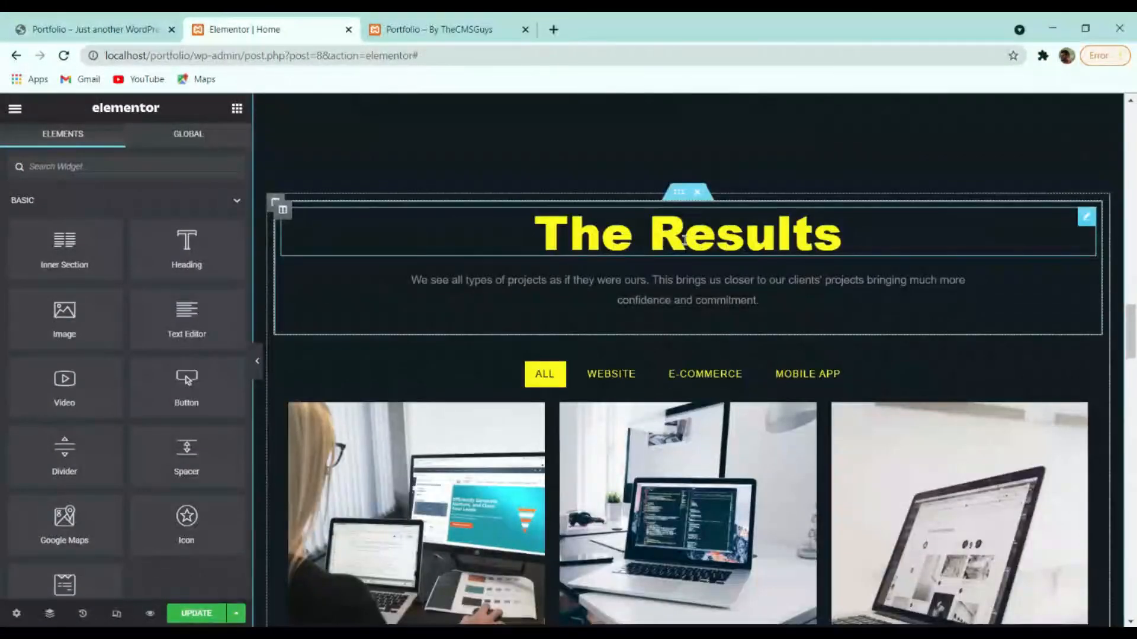
Change The Results heading text to 'My Porfolio'.
left_click(625, 235)
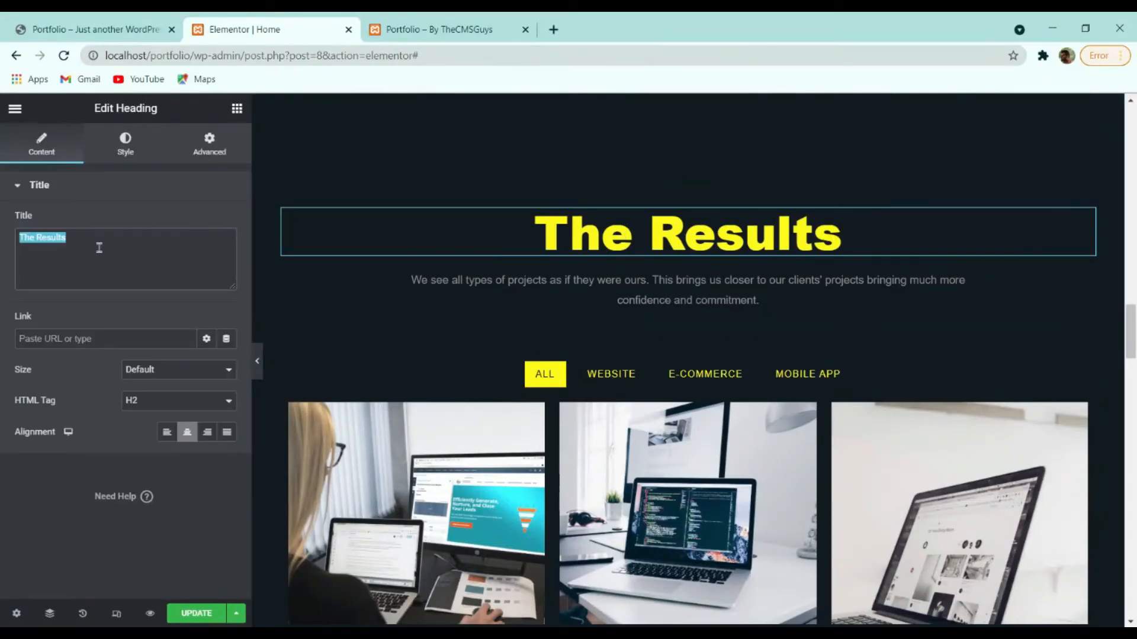
type("mY")
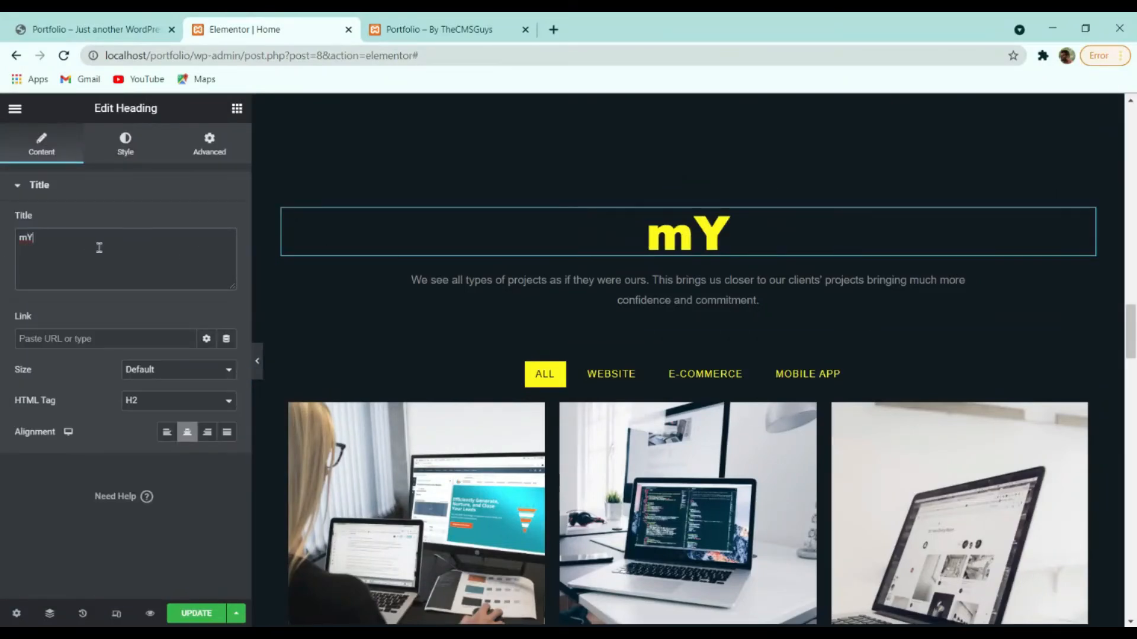
key("BackSpace")
key("BackSpace")
type("My Porfolio")
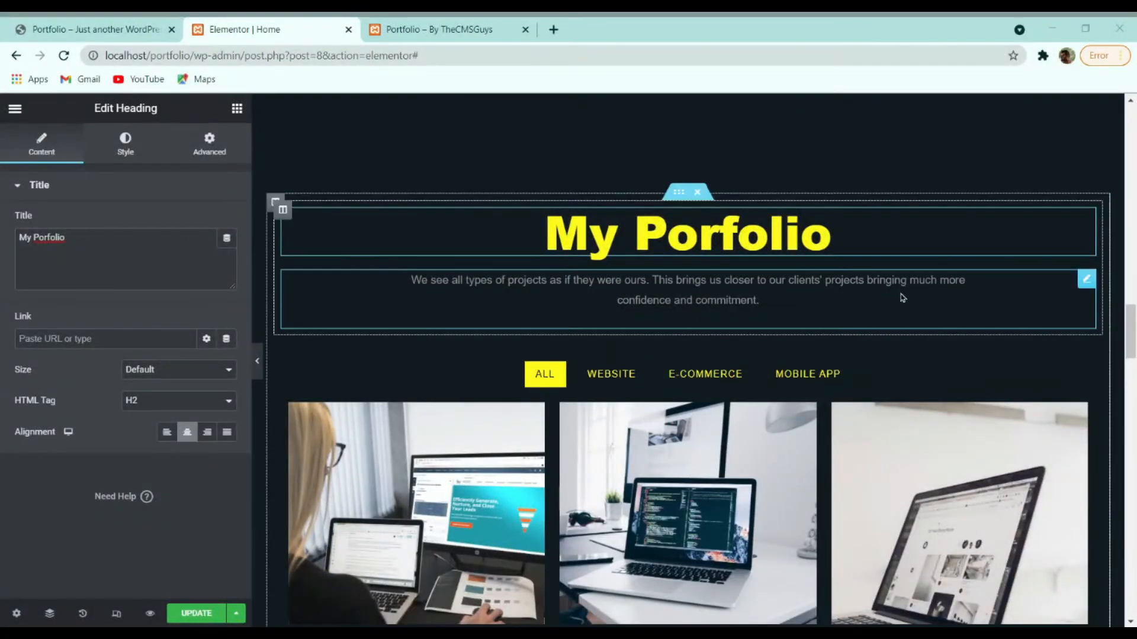
Select the Filterable Gallery and preview its WEBSITE, E-COMMERCE and MOBILE APP filters, returning to ALL.
left_click(967, 371)
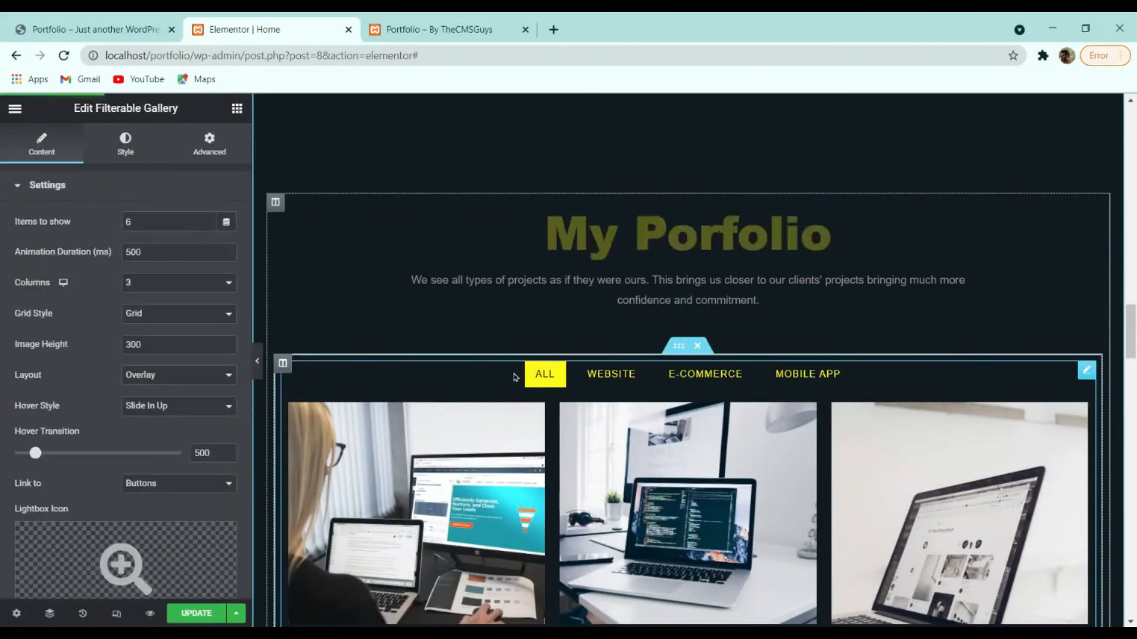
scroll(611, 377, "down", 4)
left_click(611, 127)
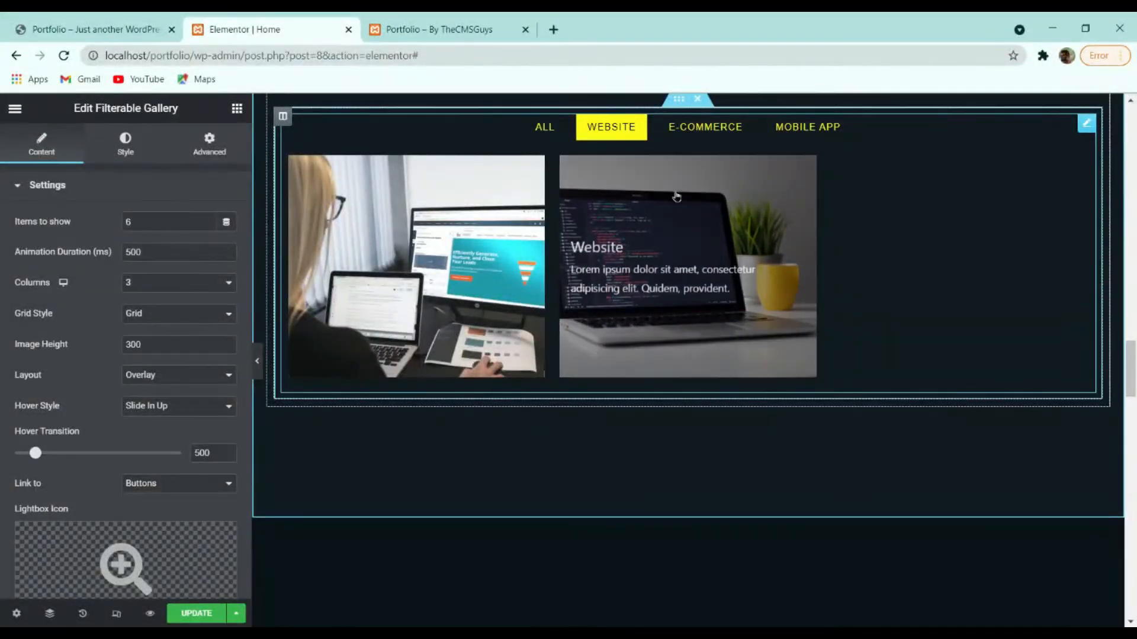
left_click(717, 127)
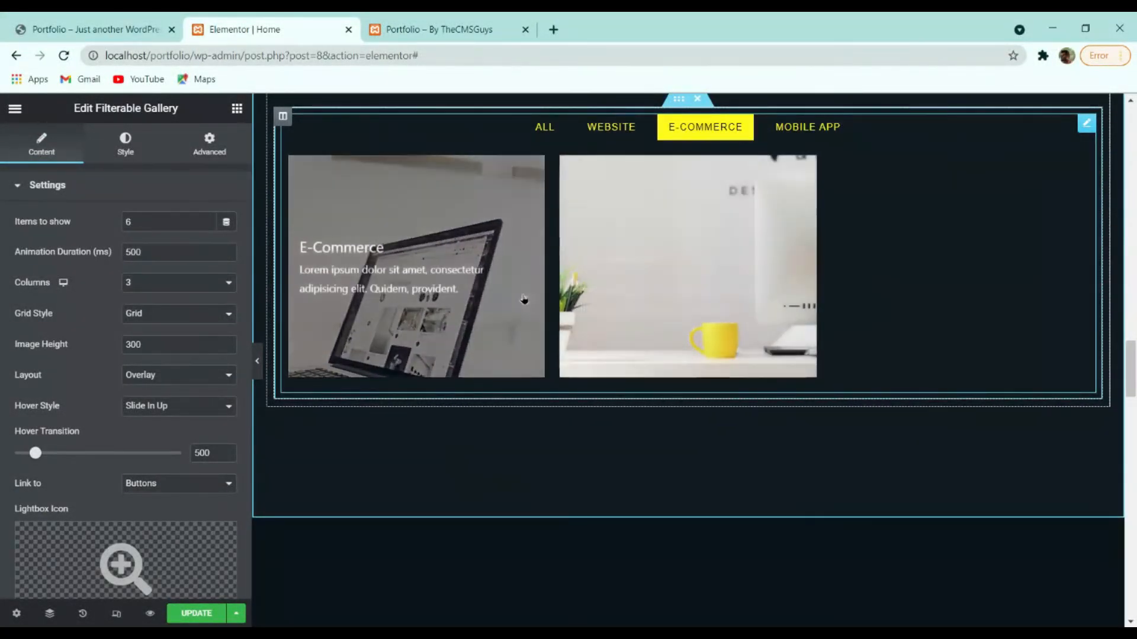
left_click(816, 130)
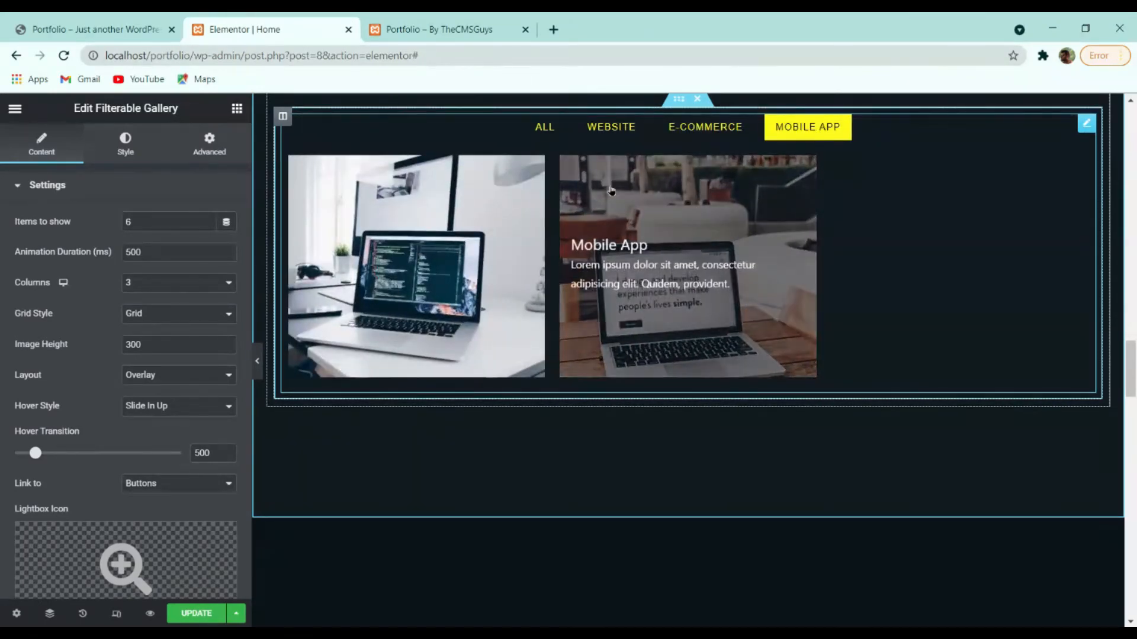
left_click(543, 128)
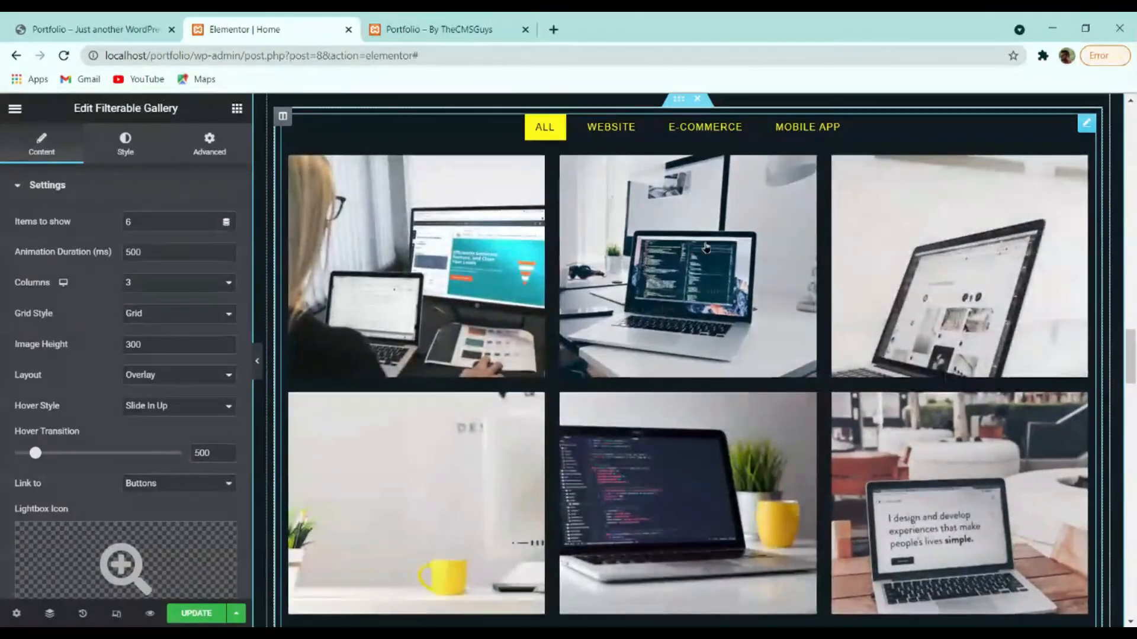
left_click(607, 129)
left_click(546, 132)
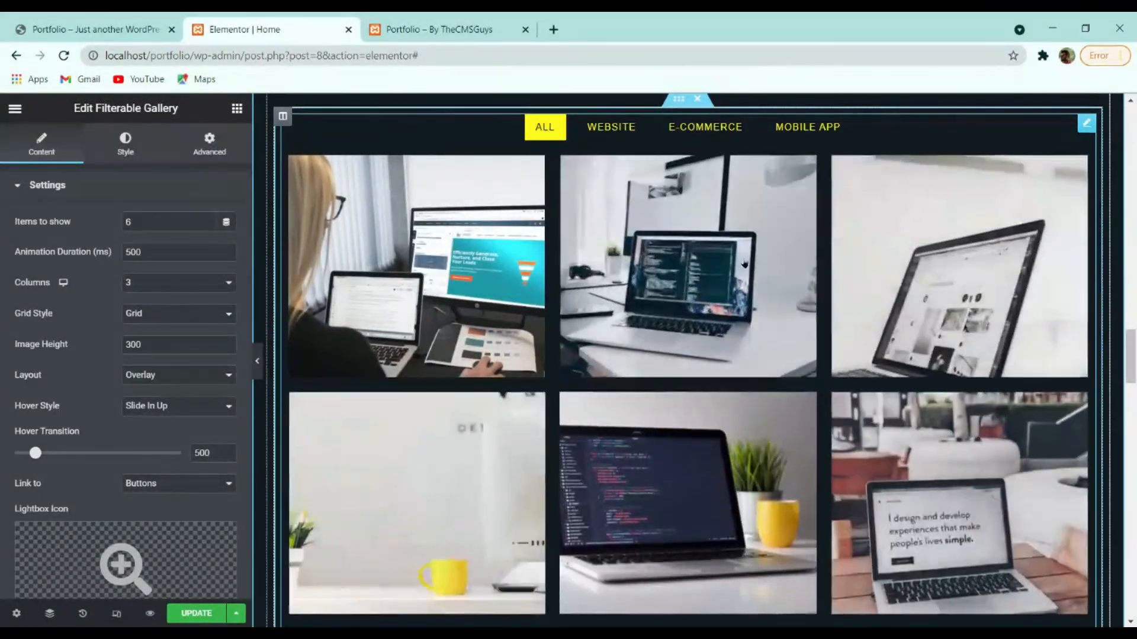
scroll(850, 315, "up", 4)
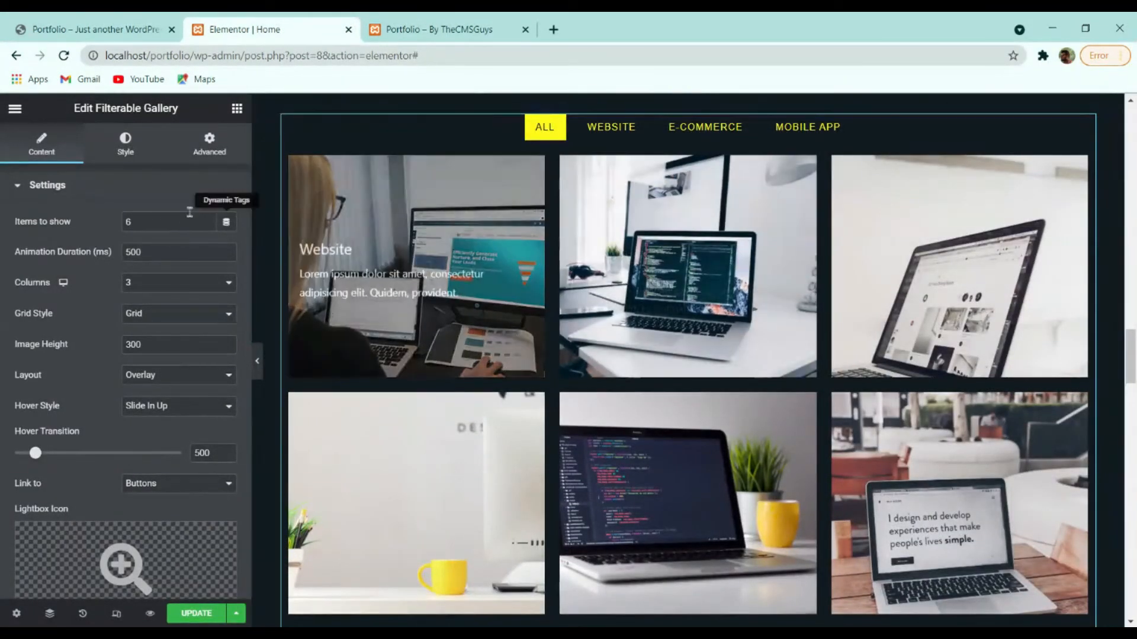
scroll(878, 385, "down", 4)
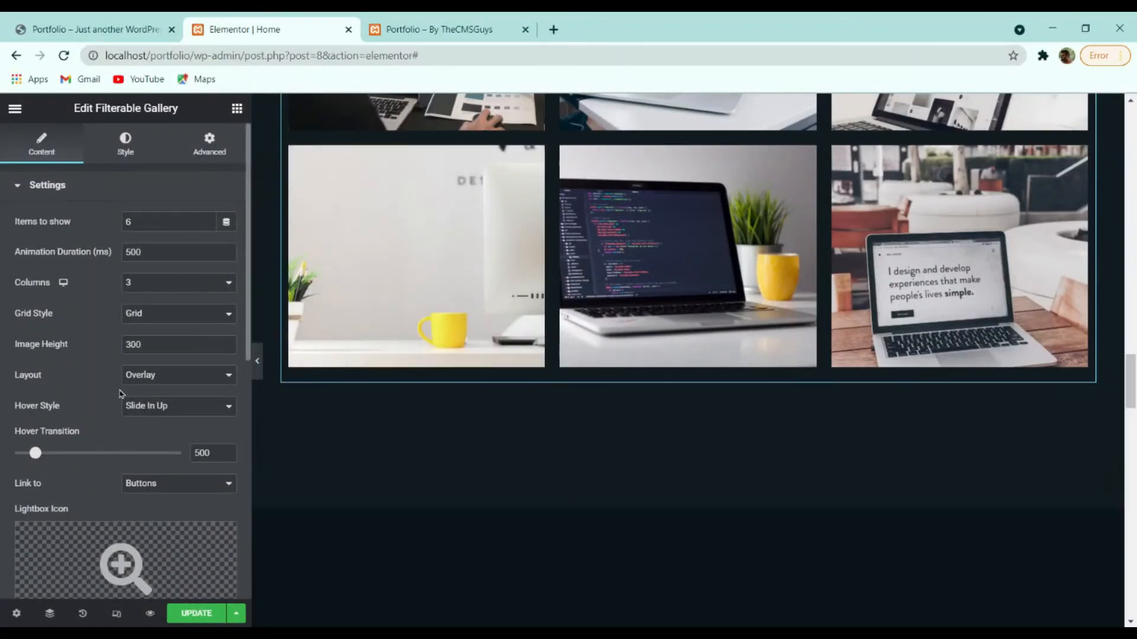
scroll(121, 394, "down", 8)
Expand the filter category settings and cycle through the gallery filters again, ending on ALL.
left_click(77, 384)
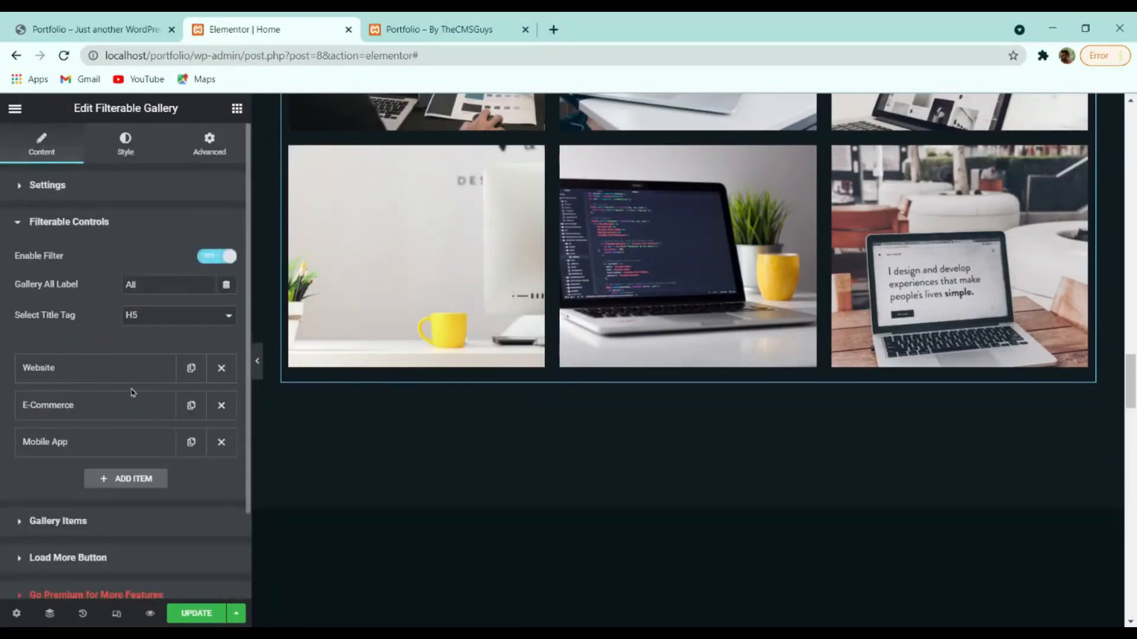
scroll(533, 456, "up", 8)
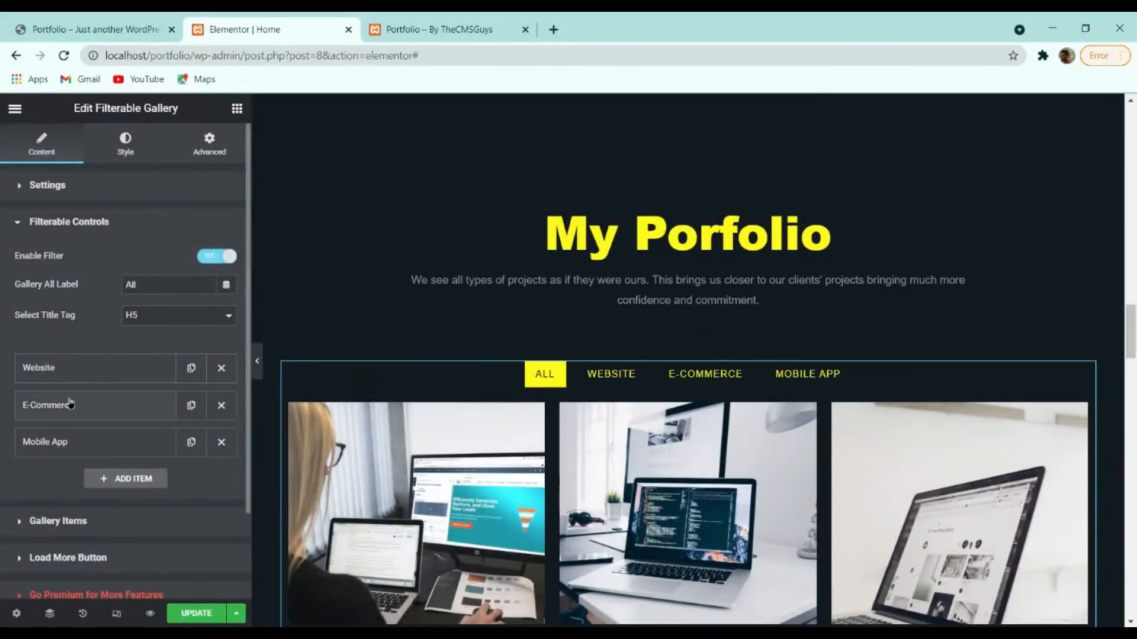
left_click(610, 374)
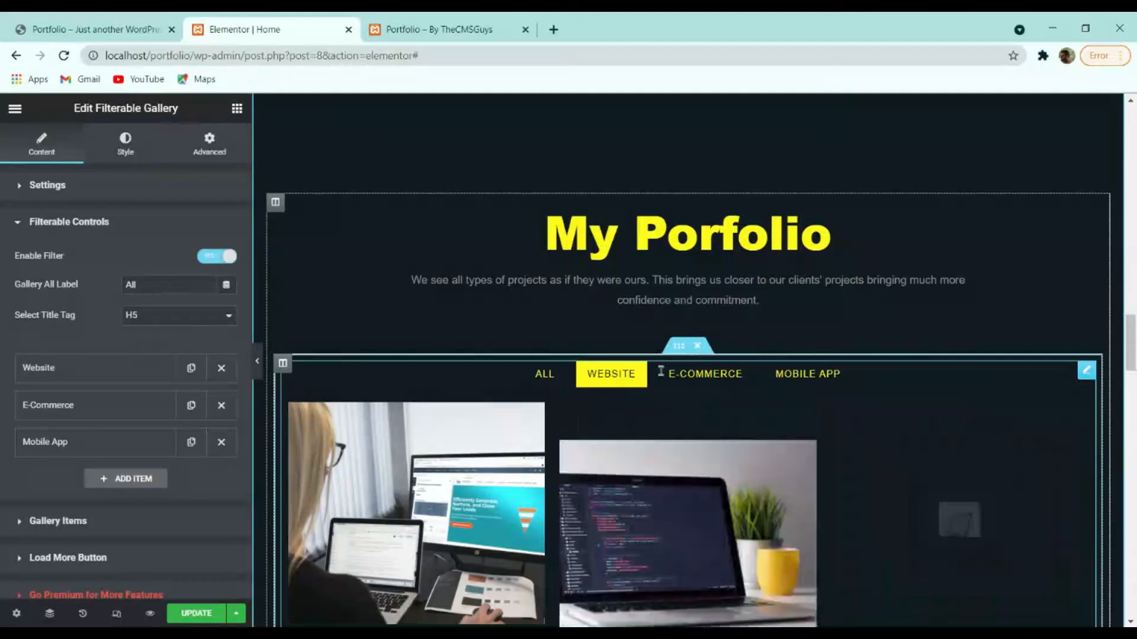
left_click(702, 374)
left_click(792, 375)
left_click(613, 374)
left_click(542, 374)
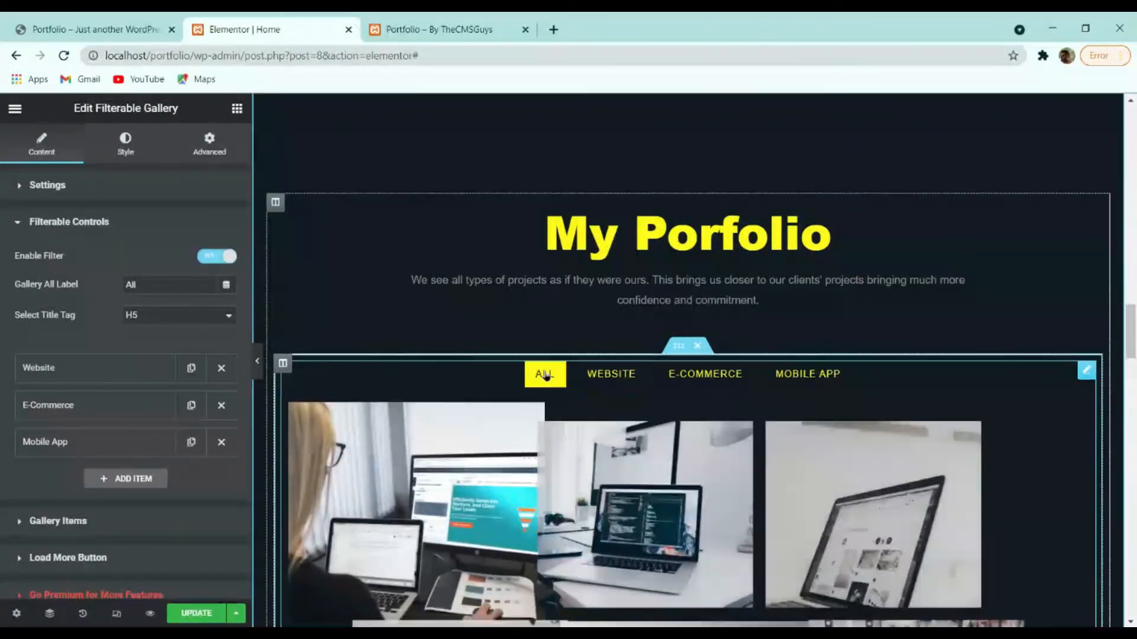
Expand the gallery items list and review the first Website item's fields.
left_click(59, 522)
left_click(59, 346)
left_click(64, 345)
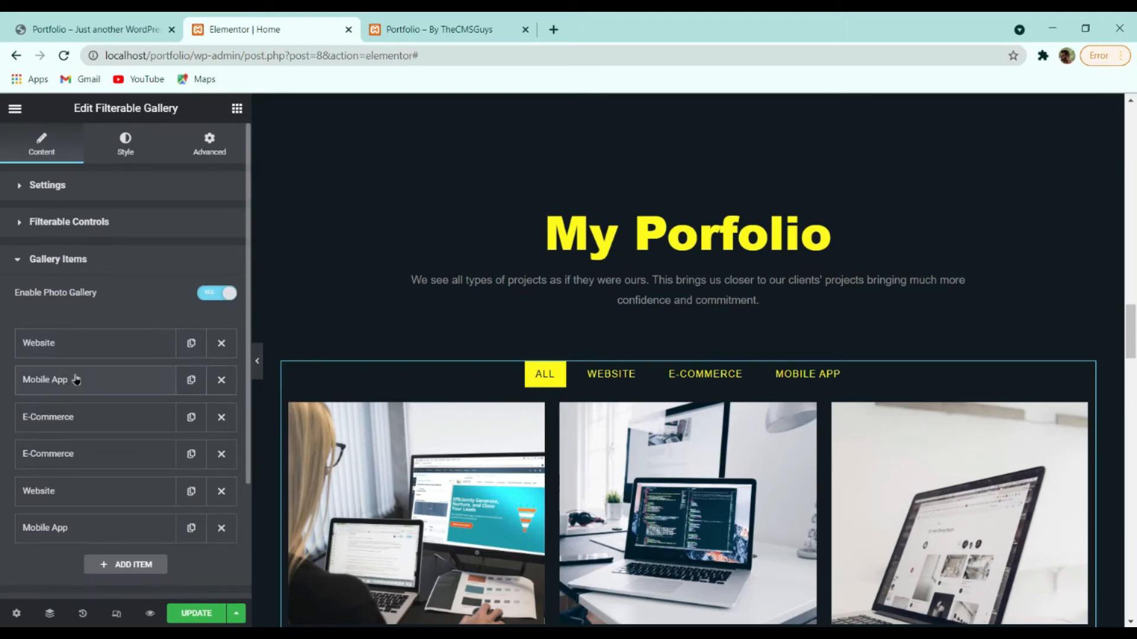
left_click(79, 344)
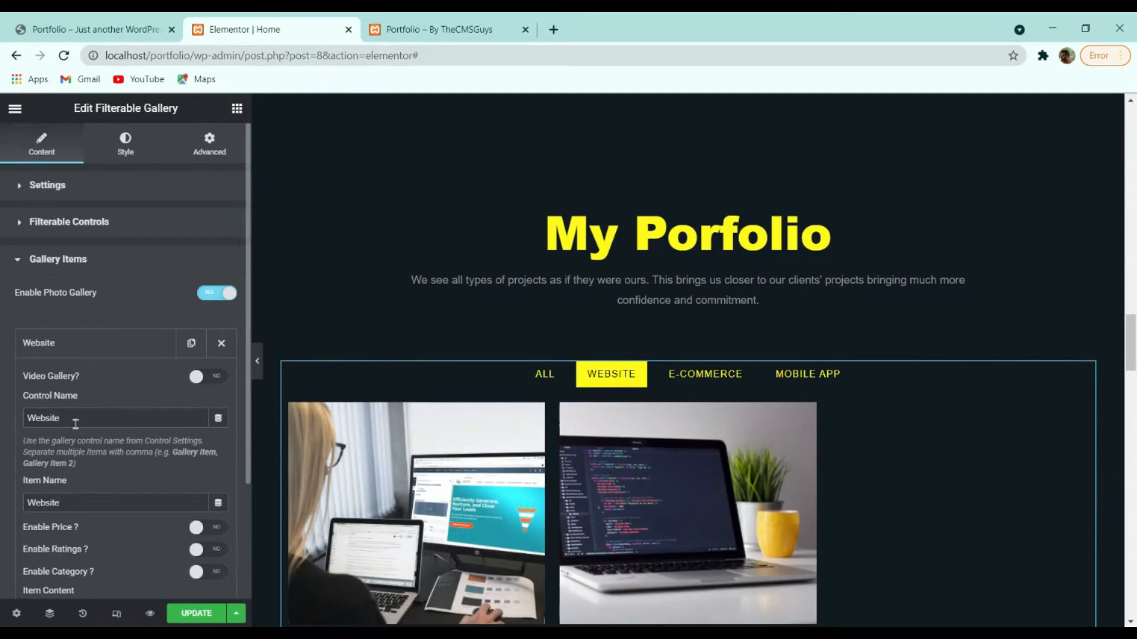
scroll(75, 423, "down", 5)
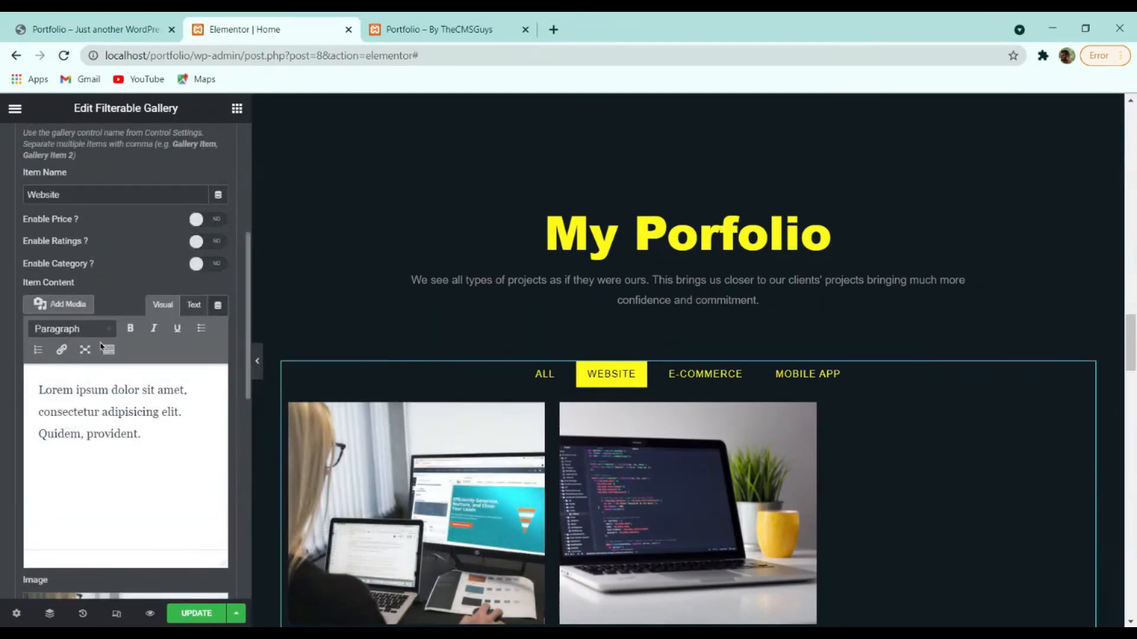
scroll(100, 346, "down", 5)
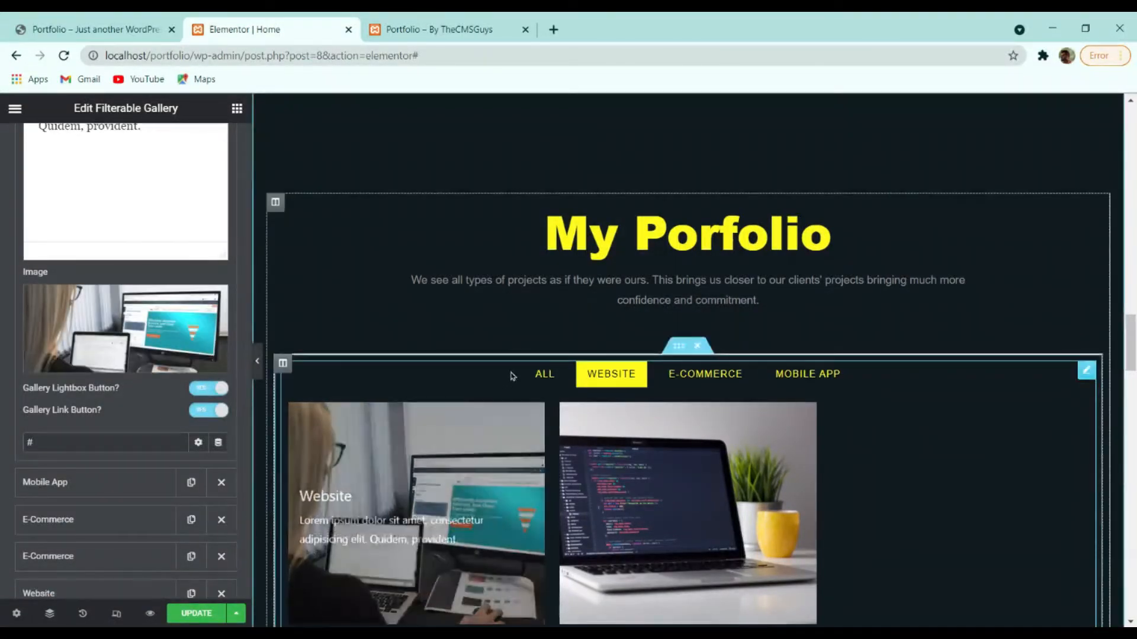
scroll(414, 355, "down", 4)
scroll(386, 299, "up", 4)
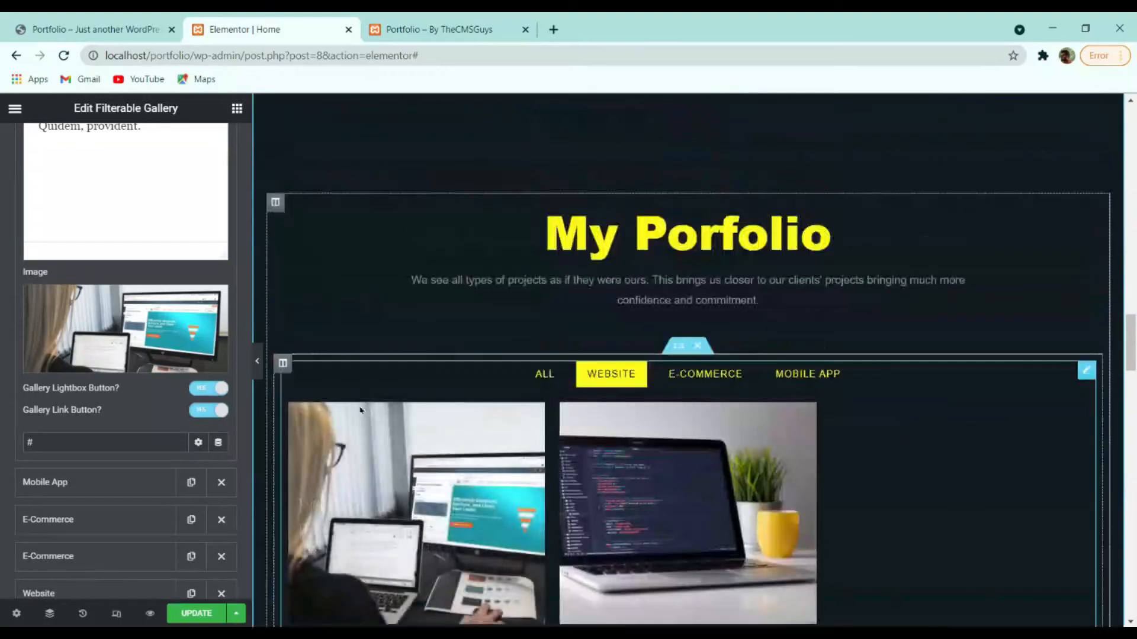
scroll(61, 288, "up", 4)
scroll(61, 205, "down", 4)
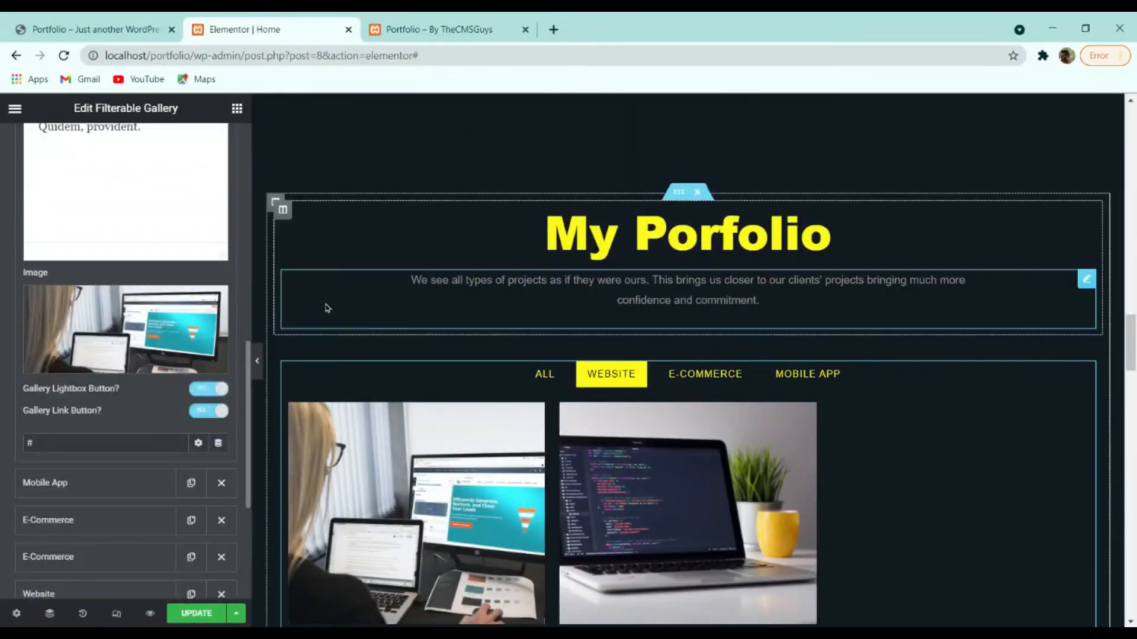
scroll(325, 320, "down", 4)
scroll(148, 251, "up", 4)
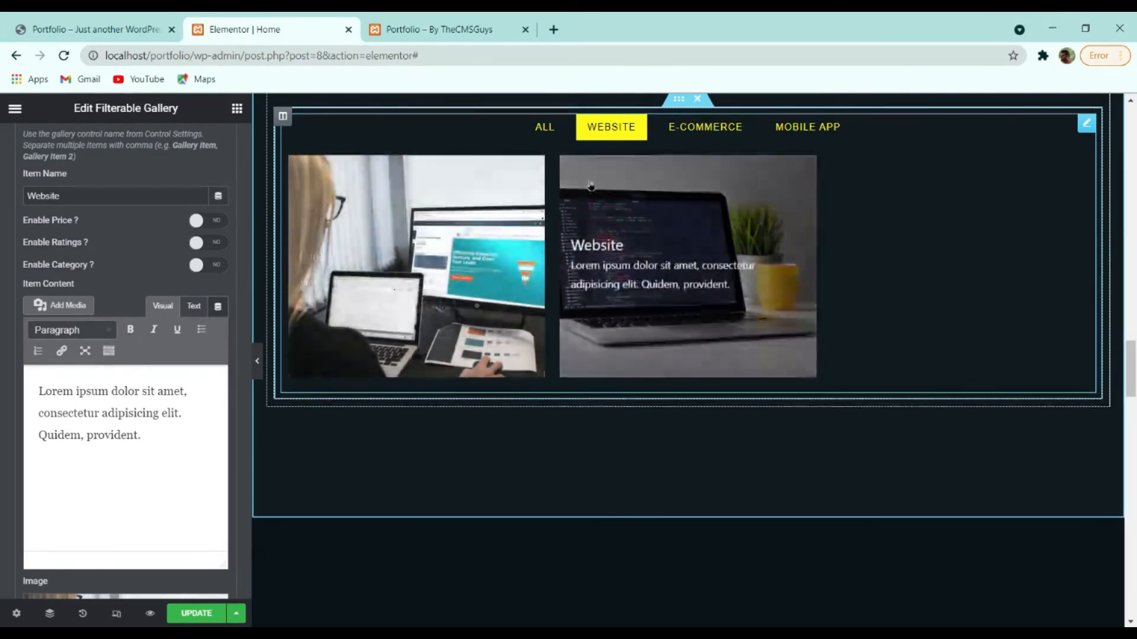
scroll(68, 321, "up", 5)
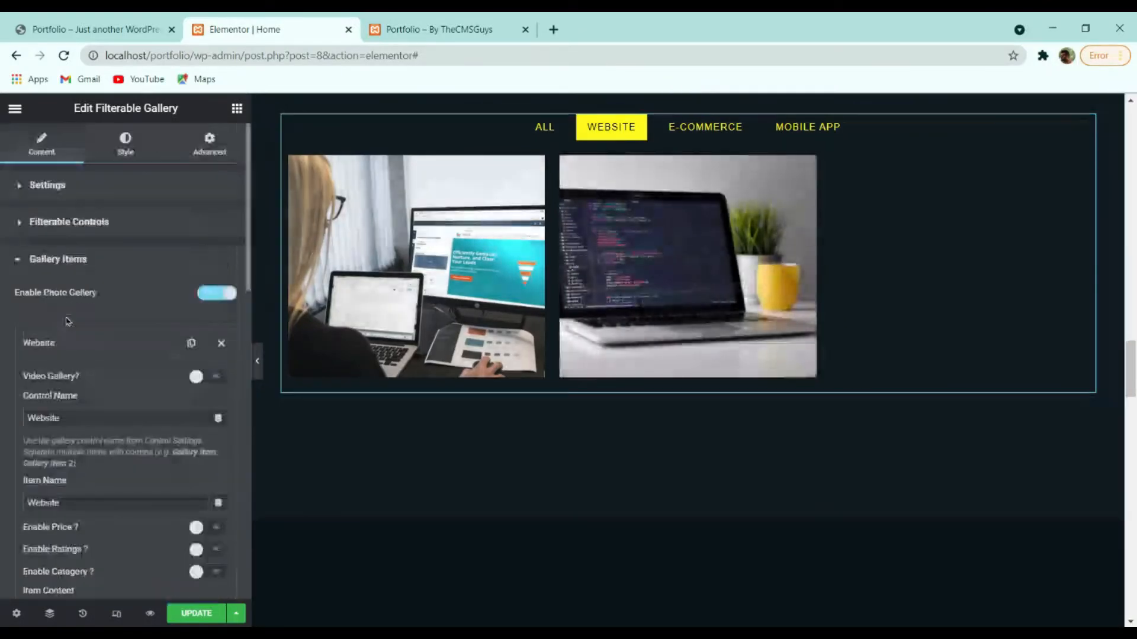
left_click(80, 342)
scroll(97, 434, "down", 3)
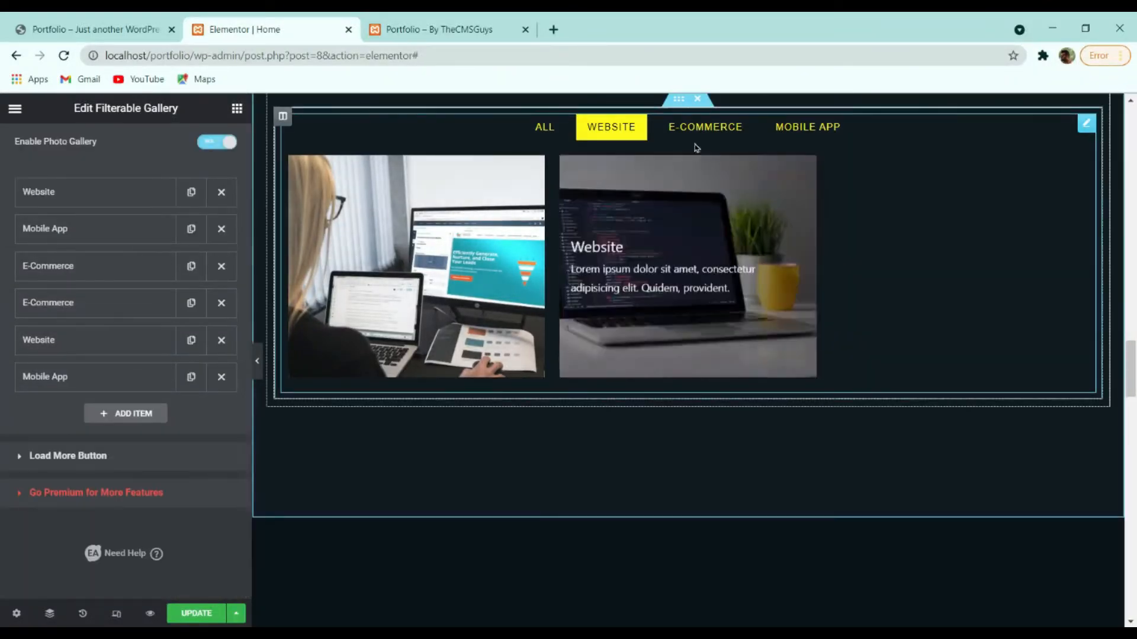
Preview the remaining category filters and leave all six images showing under ALL.
left_click(720, 127)
left_click(806, 127)
left_click(544, 127)
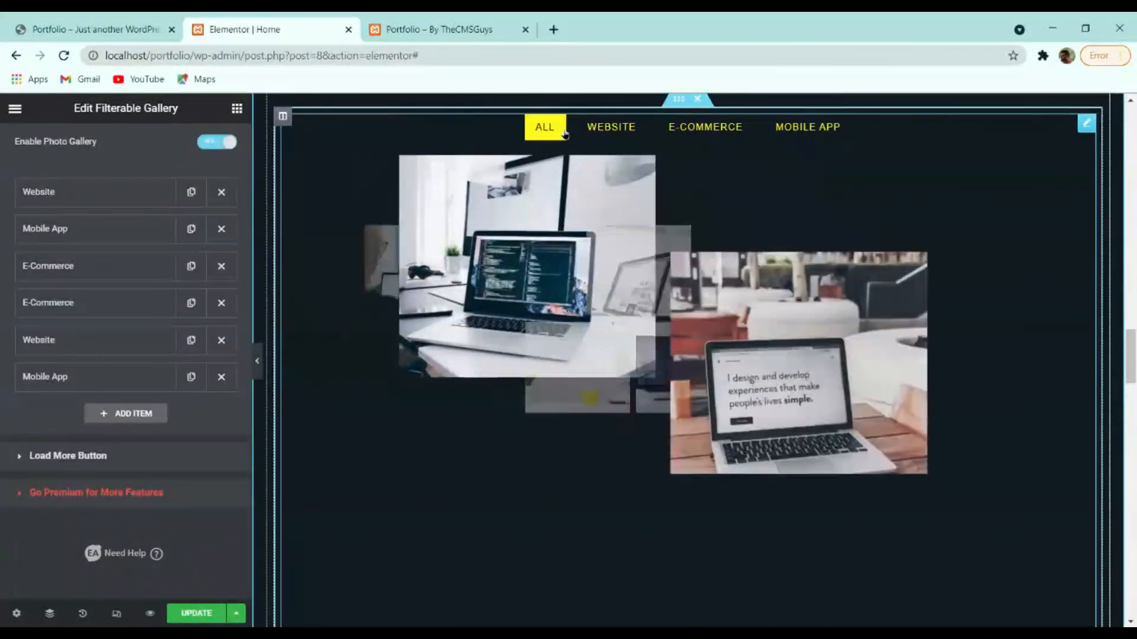
scroll(610, 243, "up", 8)
scroll(674, 264, "down", 6)
scroll(648, 252, "down", 10)
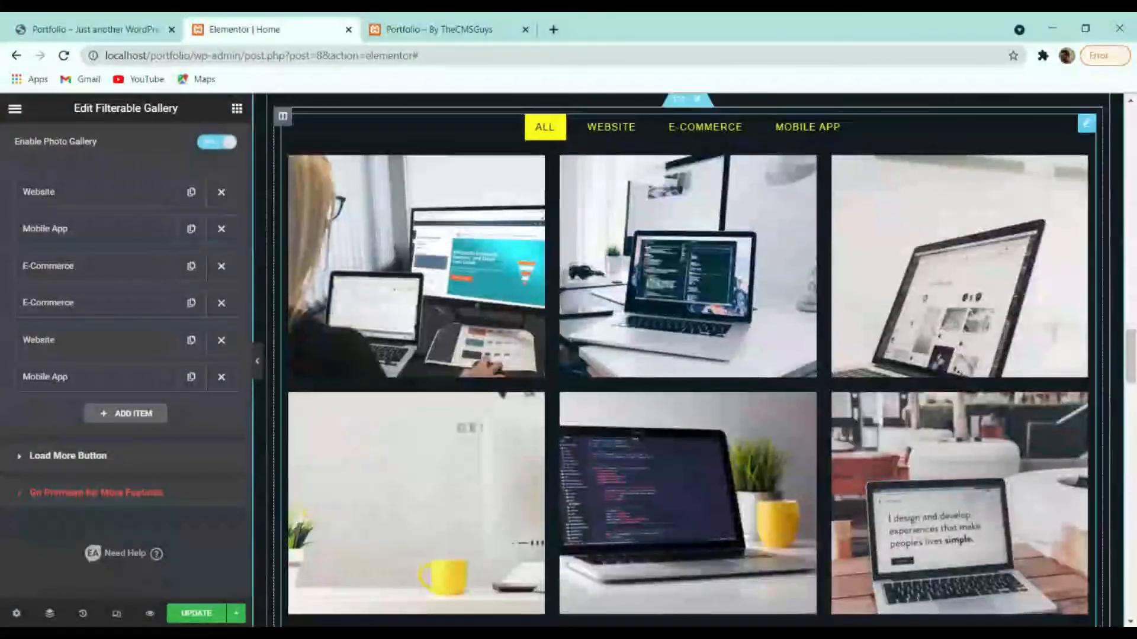
Scroll down to Services and select the Website Pro box with the globe icon.
scroll(652, 247, "down", 4)
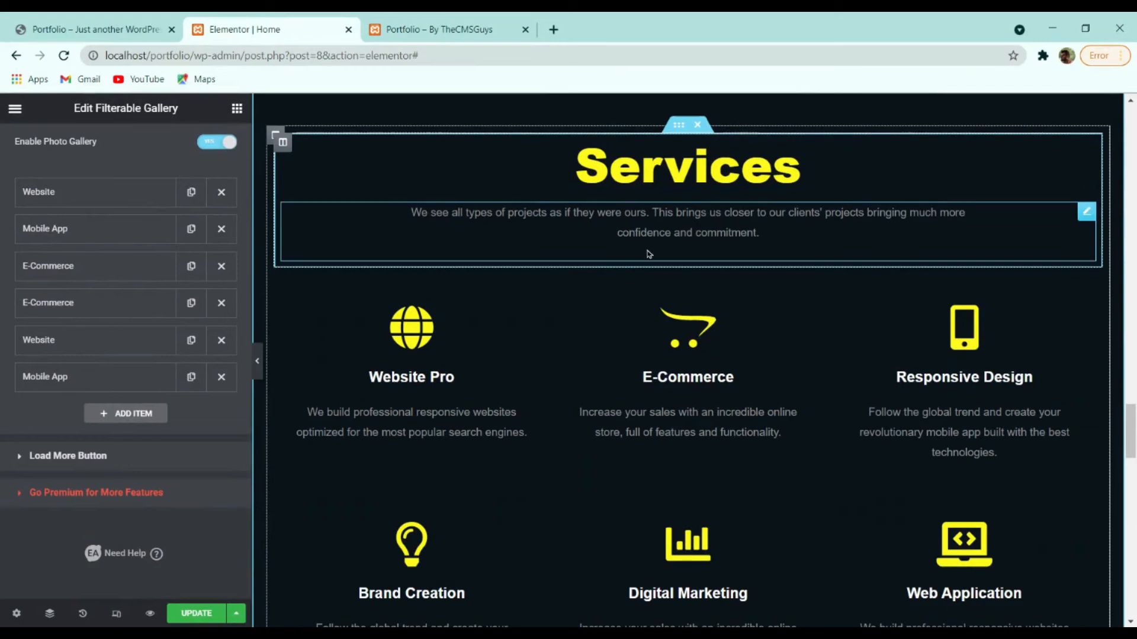
scroll(662, 255, "up", 4)
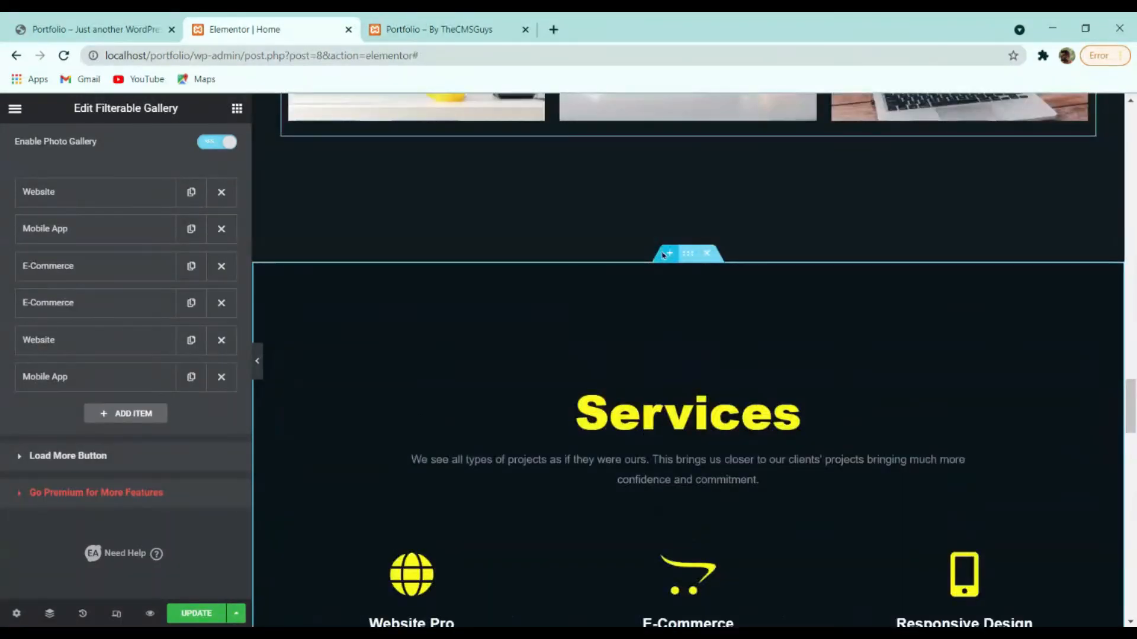
scroll(663, 256, "down", 4)
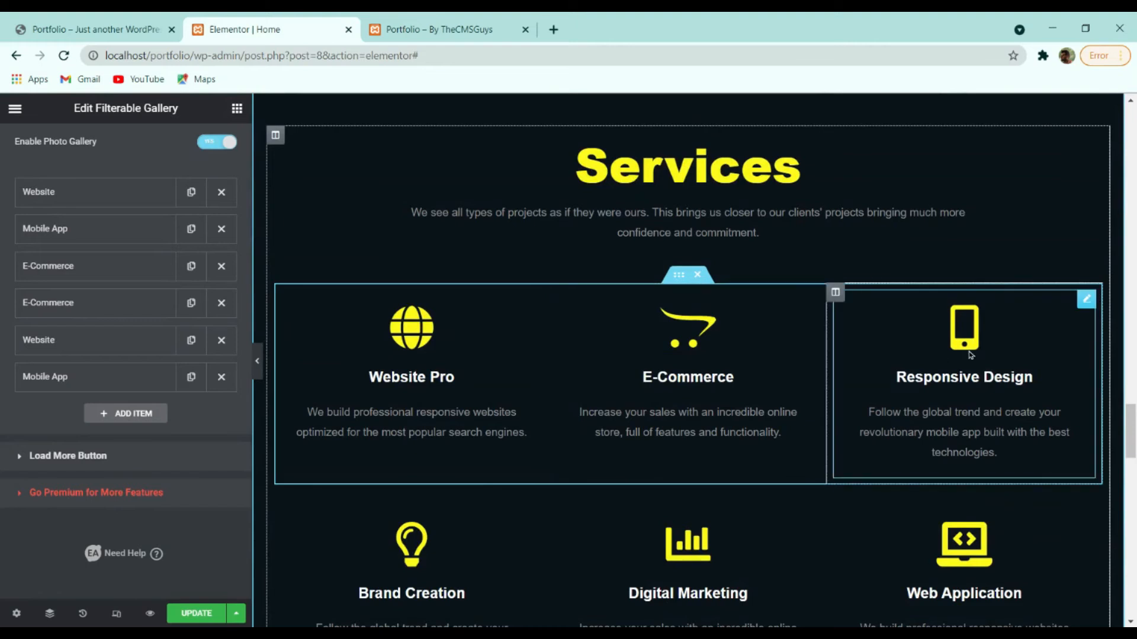
scroll(999, 338, "down", 4)
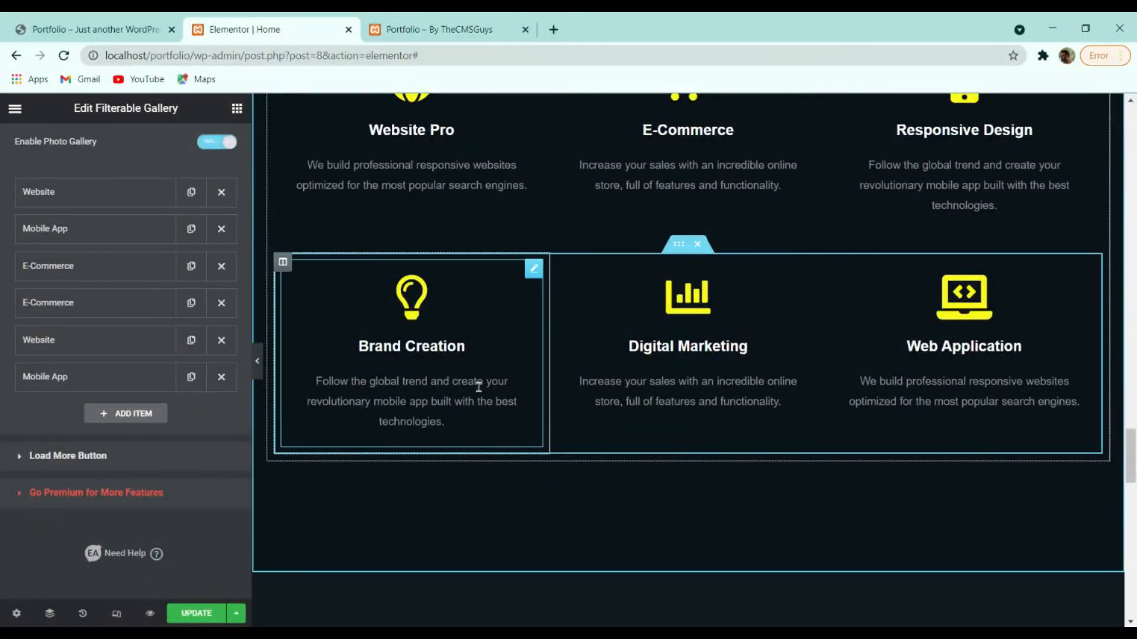
scroll(787, 398, "up", 4)
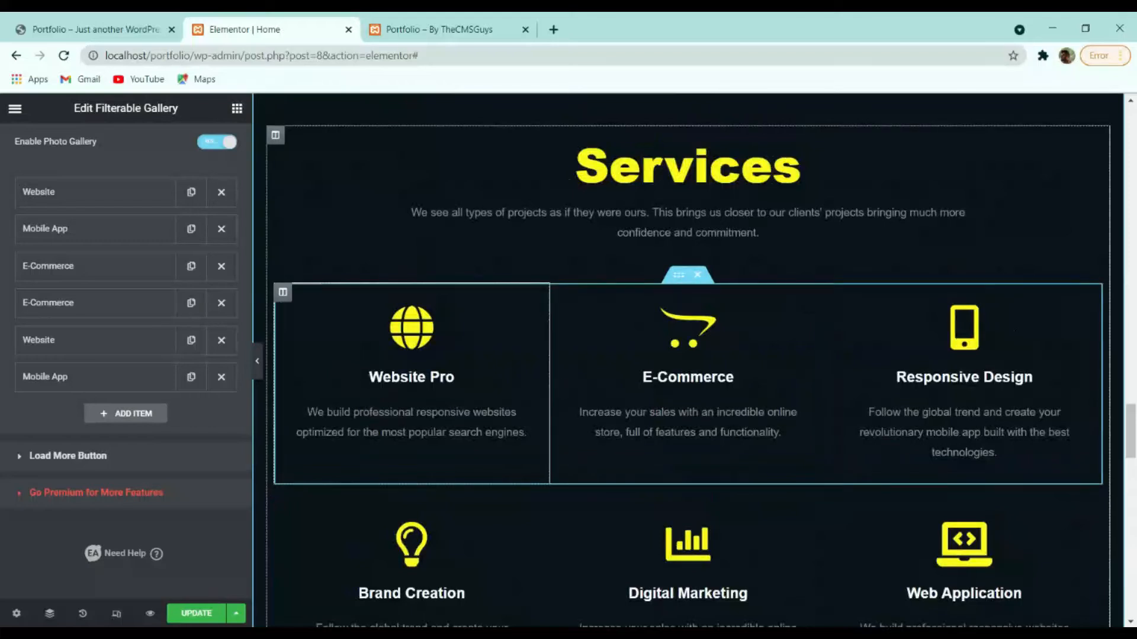
left_click(543, 374)
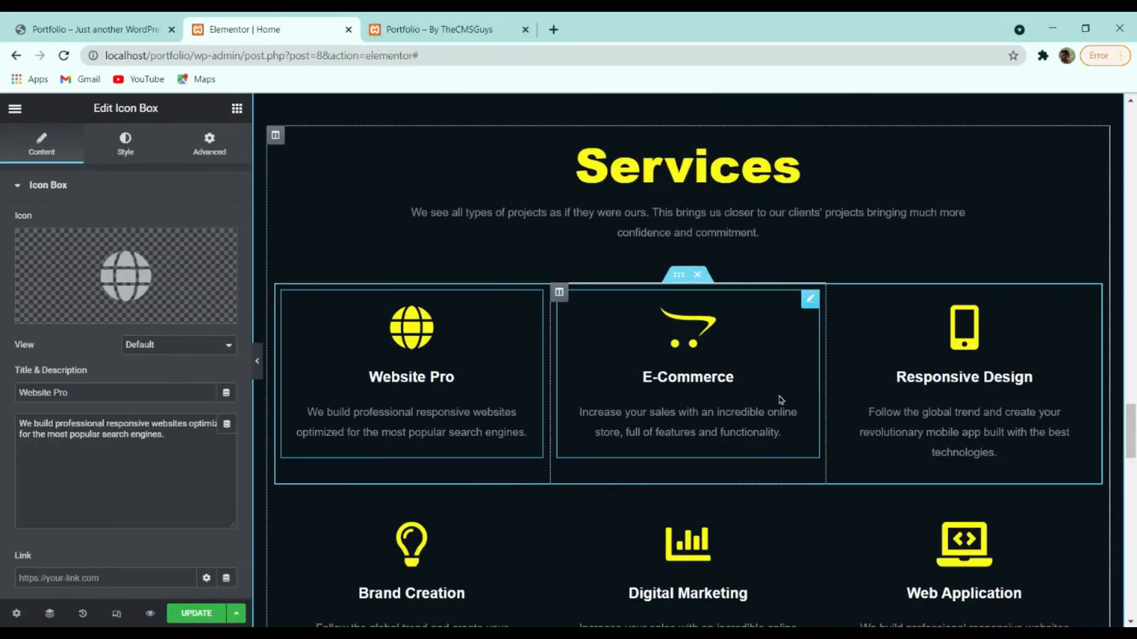
scroll(710, 370, "down", 4)
scroll(749, 376, "up", 4)
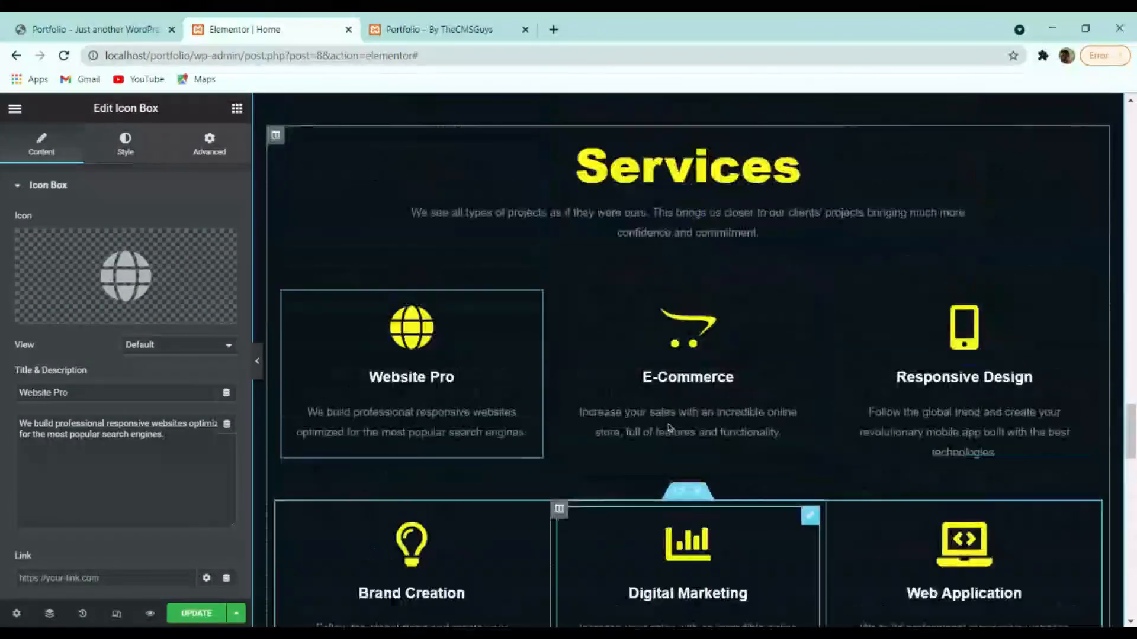
right_click(671, 277)
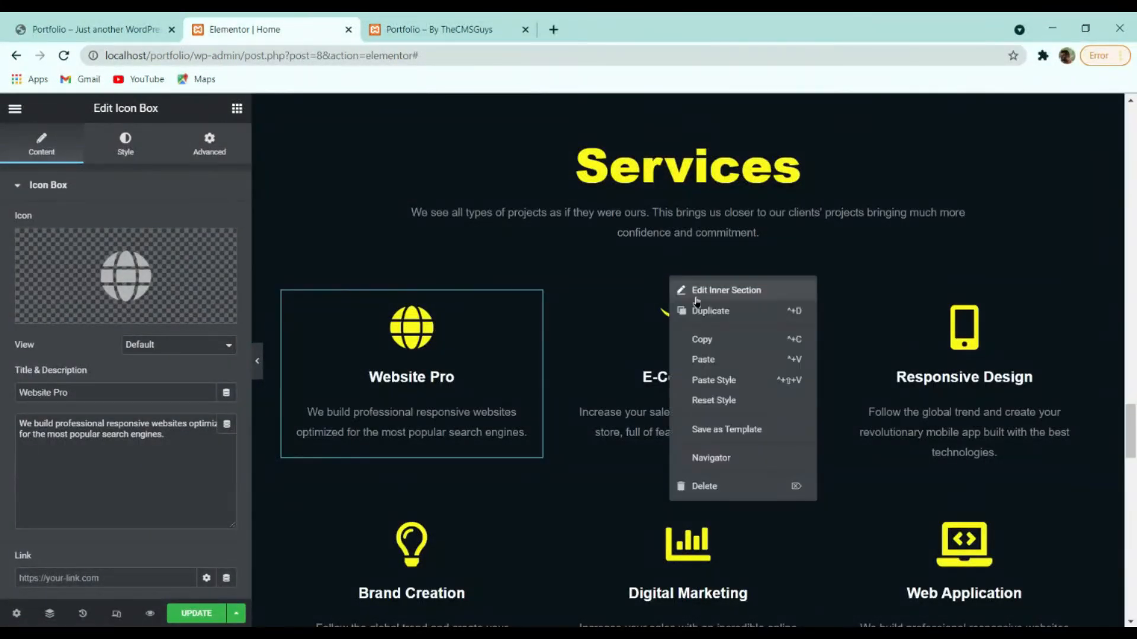
left_click(749, 309)
scroll(740, 366, "down", 4)
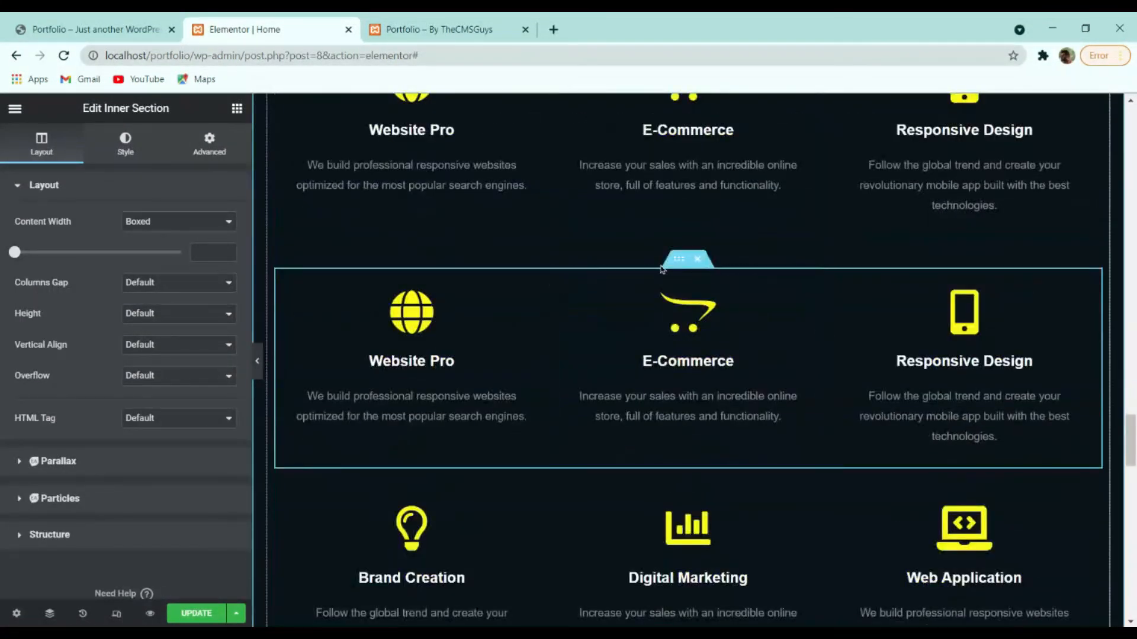
scroll(665, 396, "up", 4)
scroll(665, 396, "down", 8)
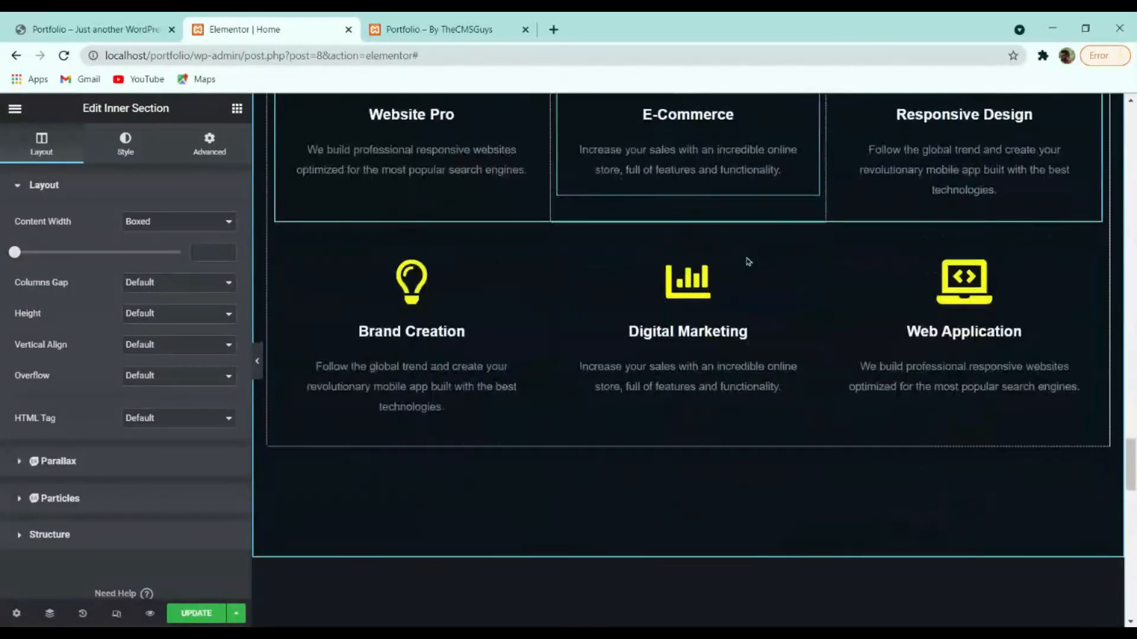
scroll(785, 368, "up", 4)
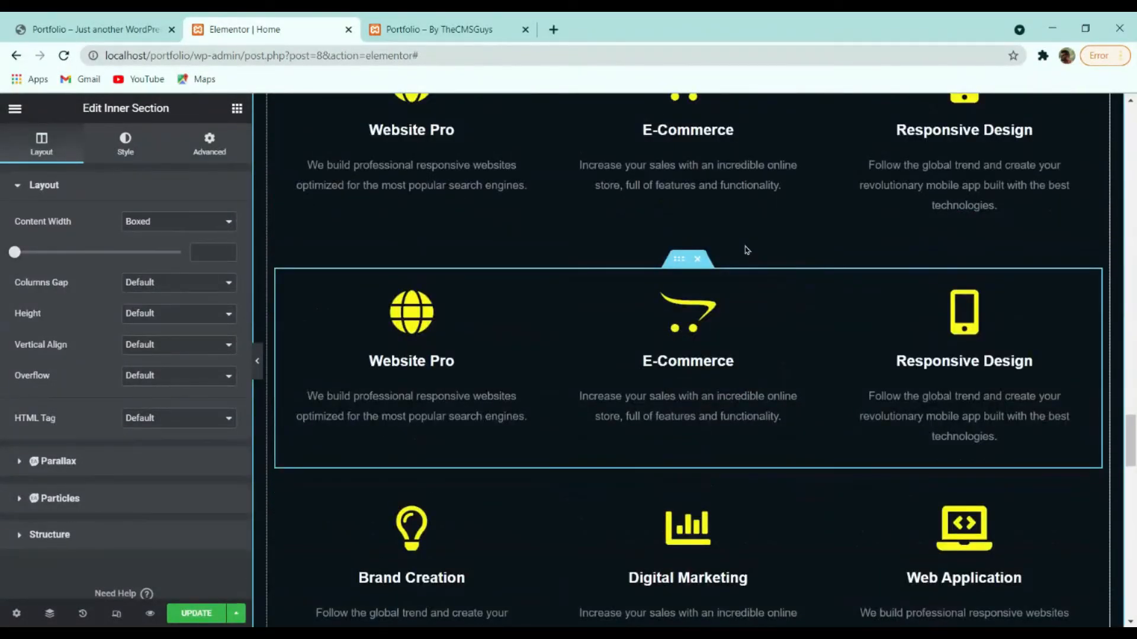
scroll(747, 251, "up", 4)
scroll(837, 335, "down", 4)
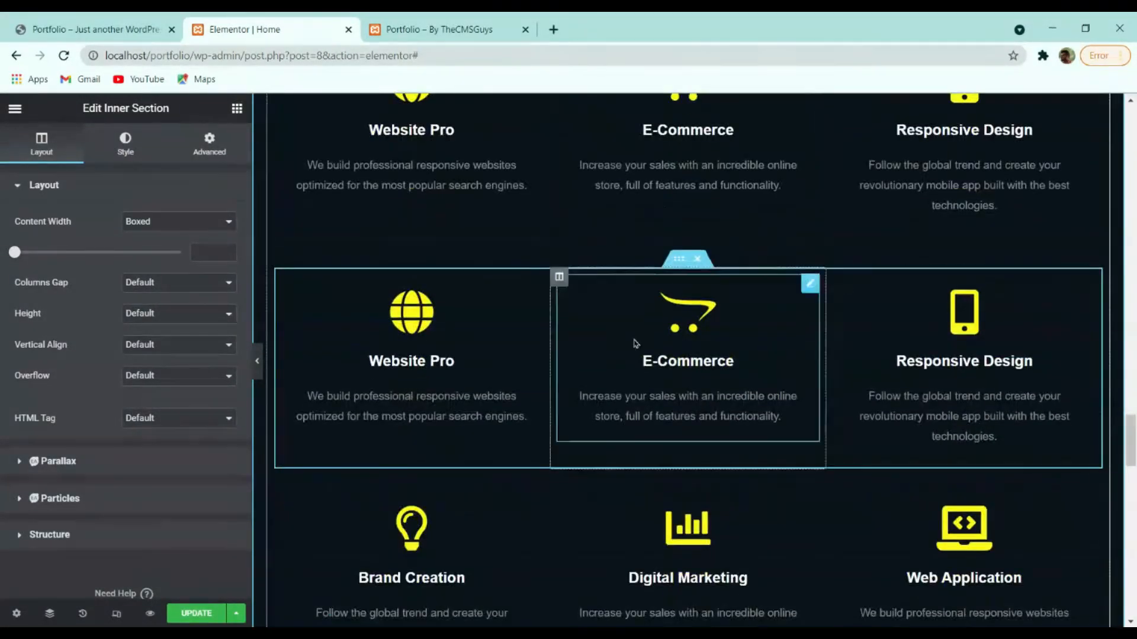
scroll(770, 408, "down", 4)
scroll(680, 367, "up", 4)
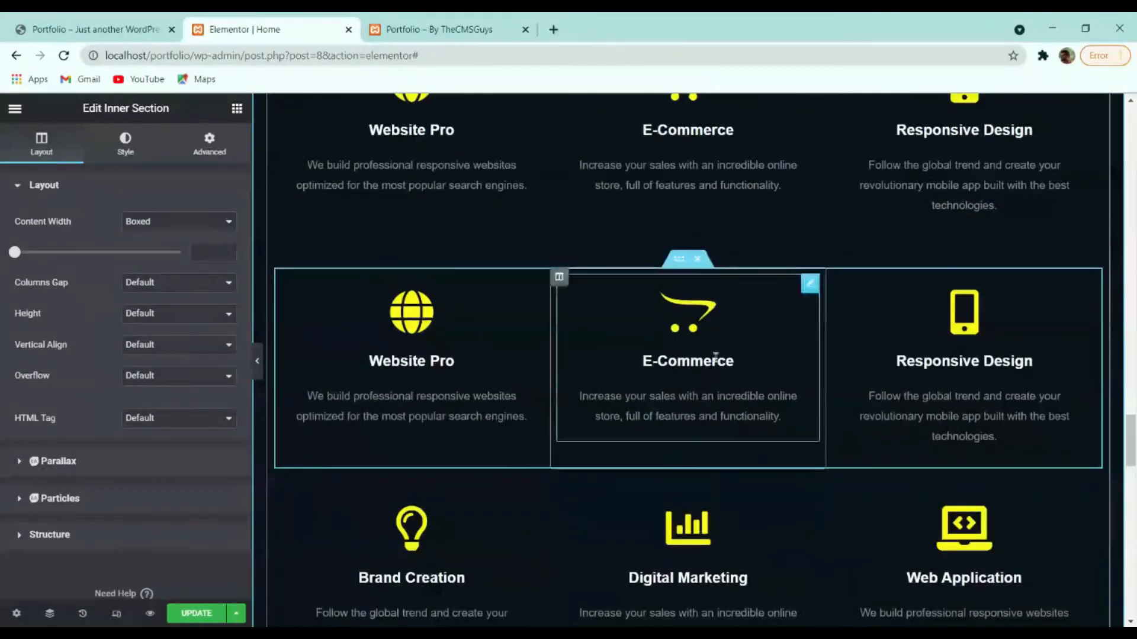
left_click(699, 260)
scroll(539, 393, "up", 3)
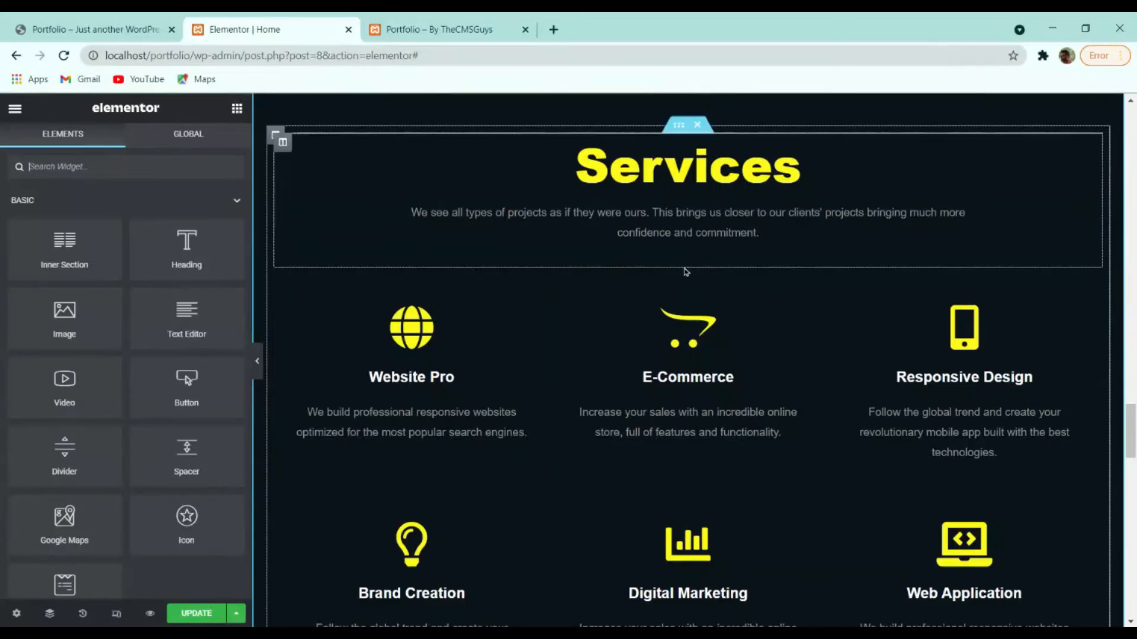
Try the Website Pro icon on the left, then set its position back to Top.
left_click(479, 351)
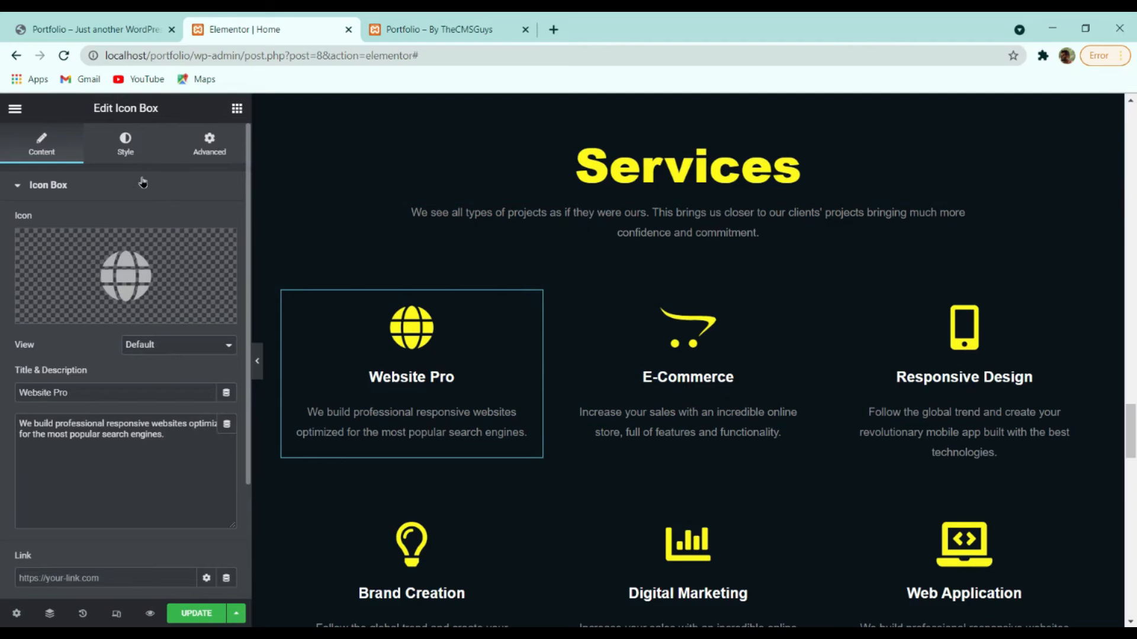
scroll(215, 305, "down", 3)
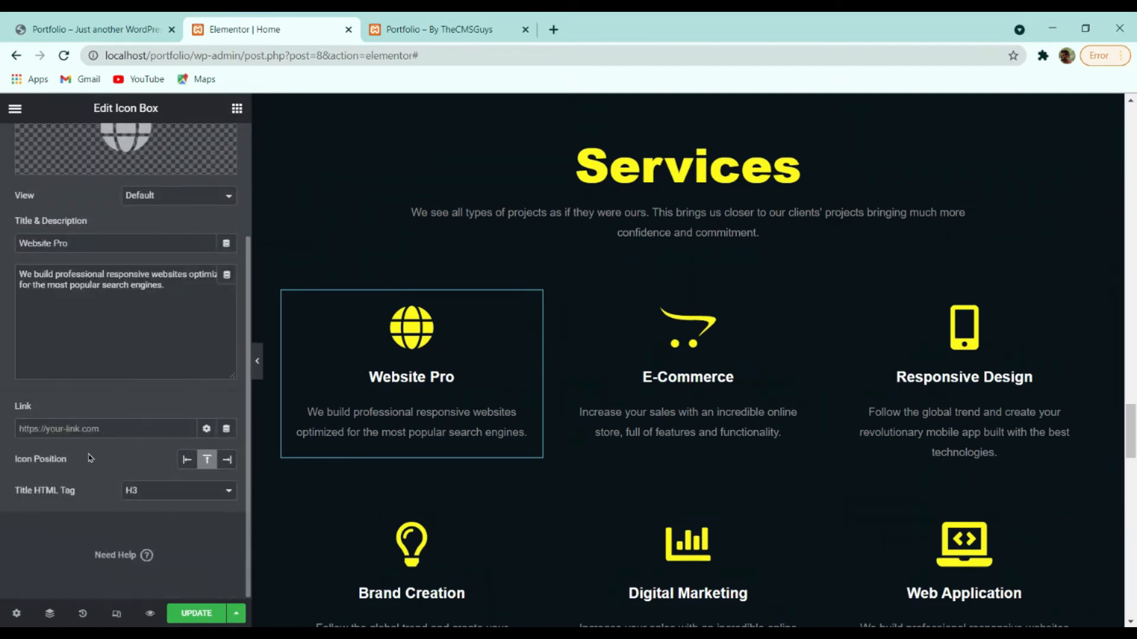
left_click(190, 459)
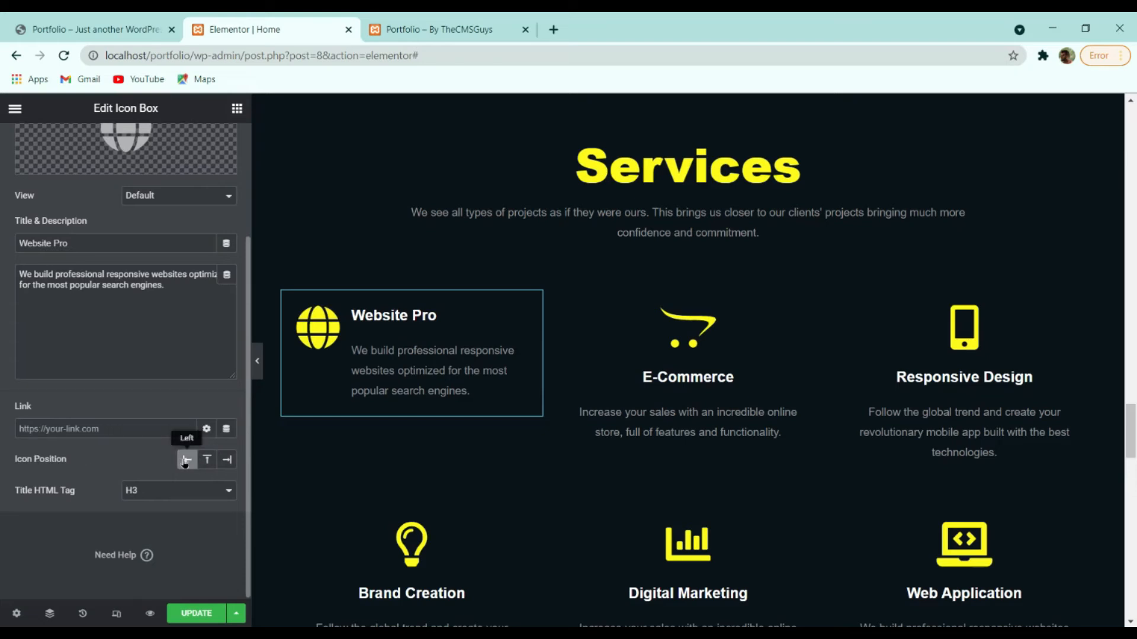
left_click(216, 462)
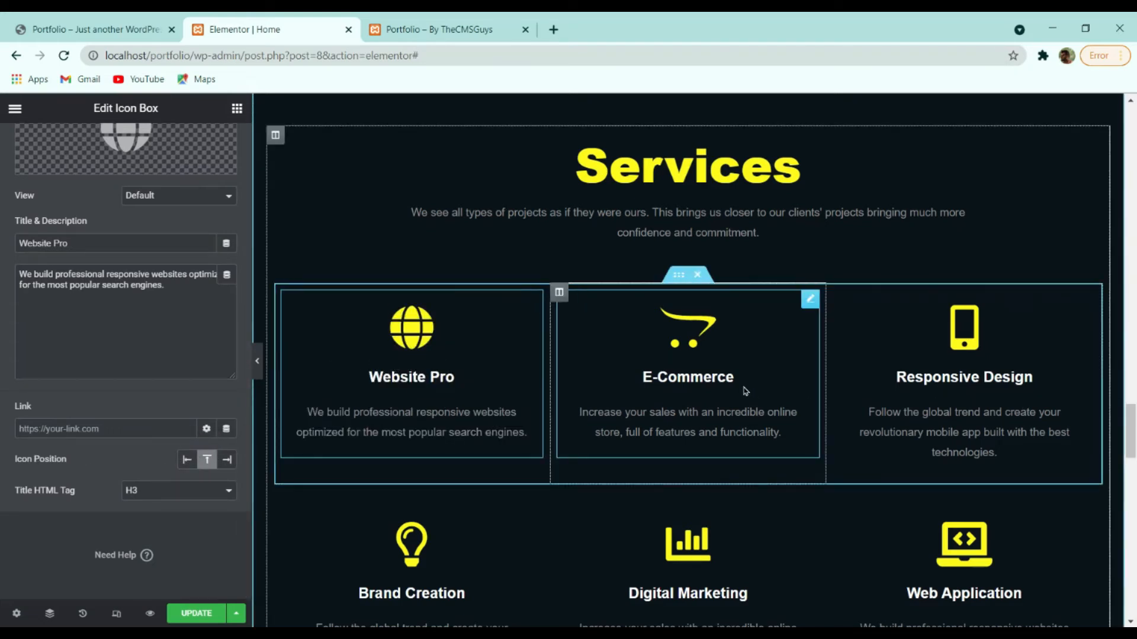
scroll(146, 364, "up", 3)
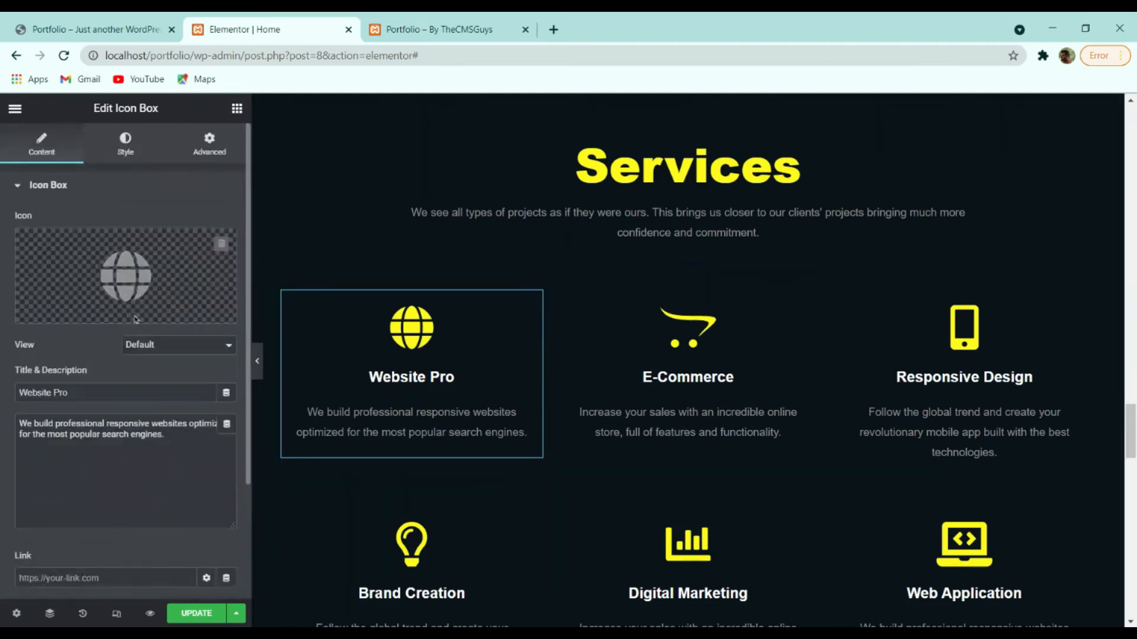
Adjust the Website Pro icon spacing and centre its title and description.
left_click(142, 152)
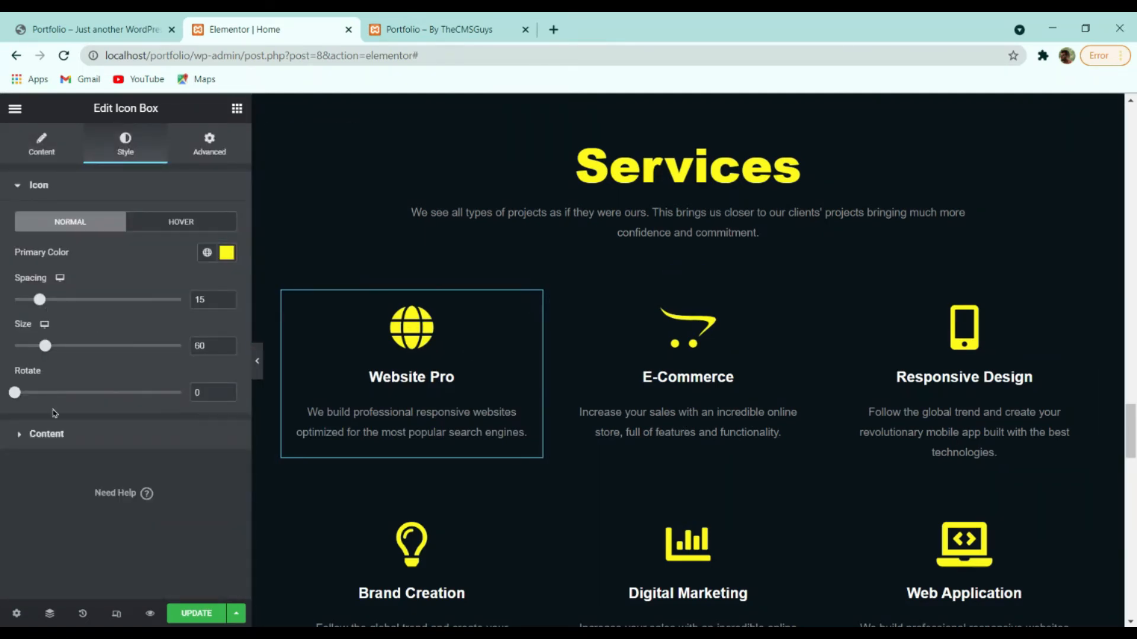
left_click_drag(45, 303, 41, 304)
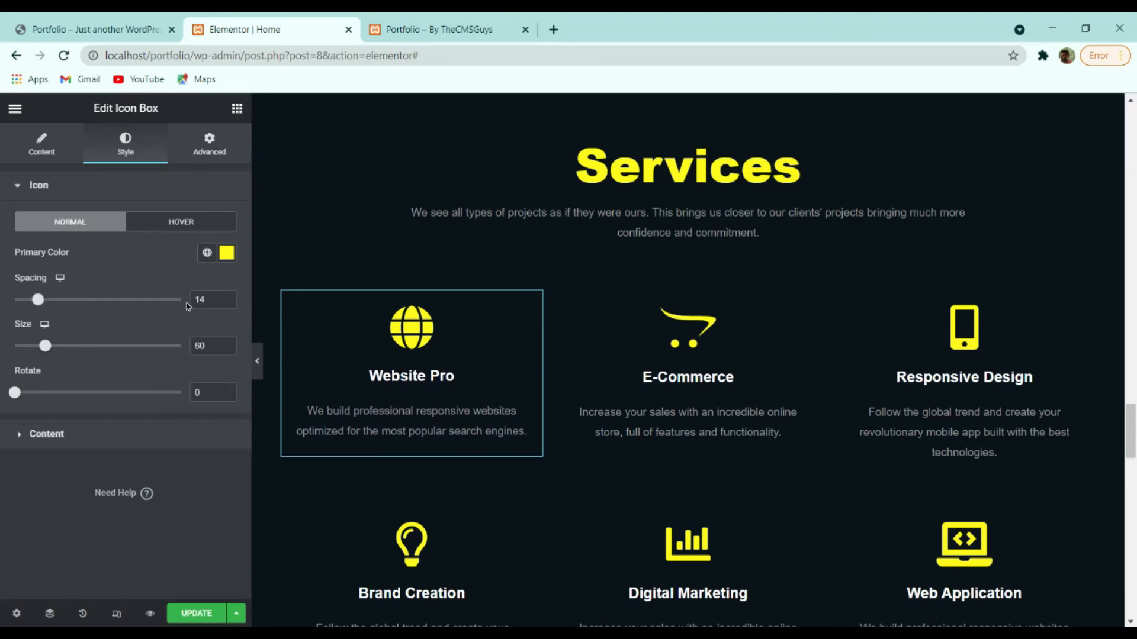
left_click(106, 436)
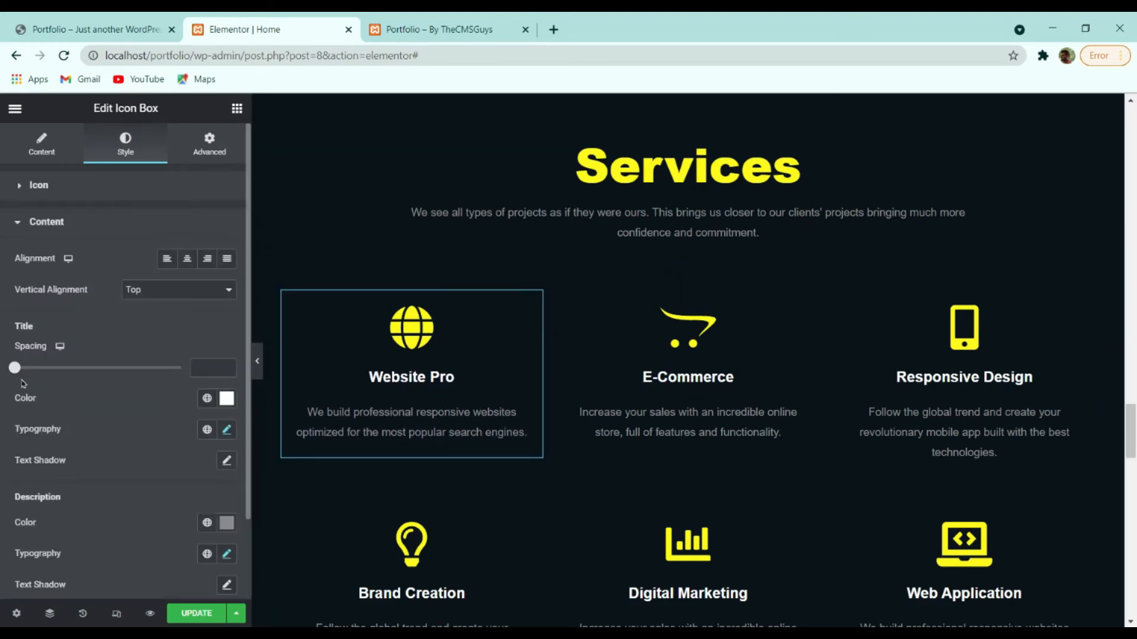
left_click(182, 265)
Select the Responsive Design and E-Commerce service boxes, then scroll down to Customer Testimonials.
scroll(191, 428, "down", 2)
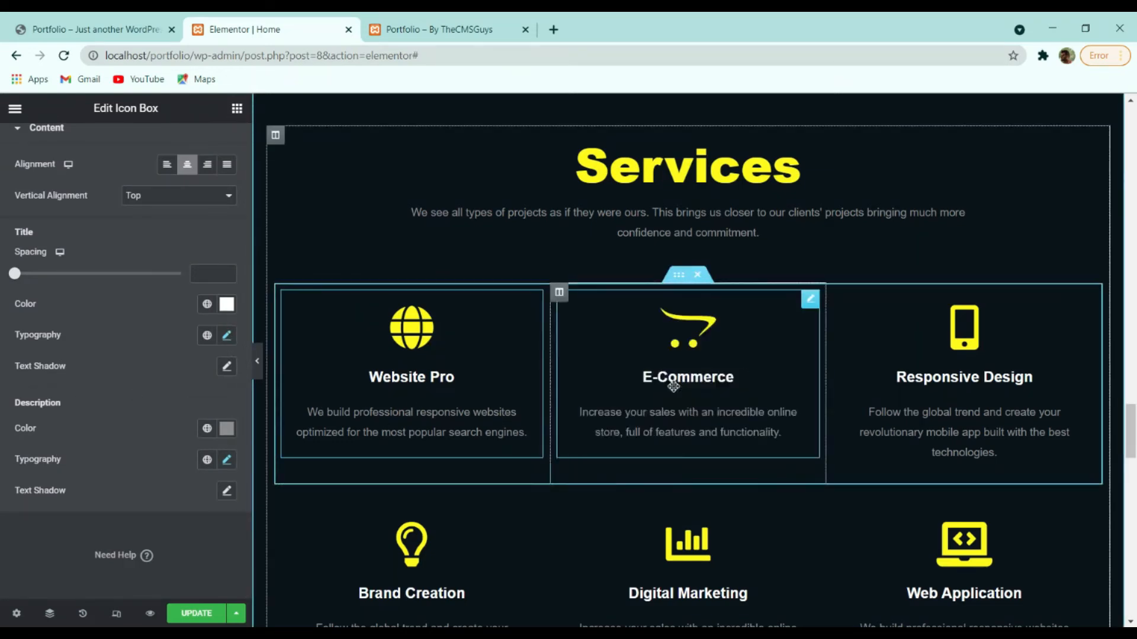
left_click(859, 403)
left_click(708, 384)
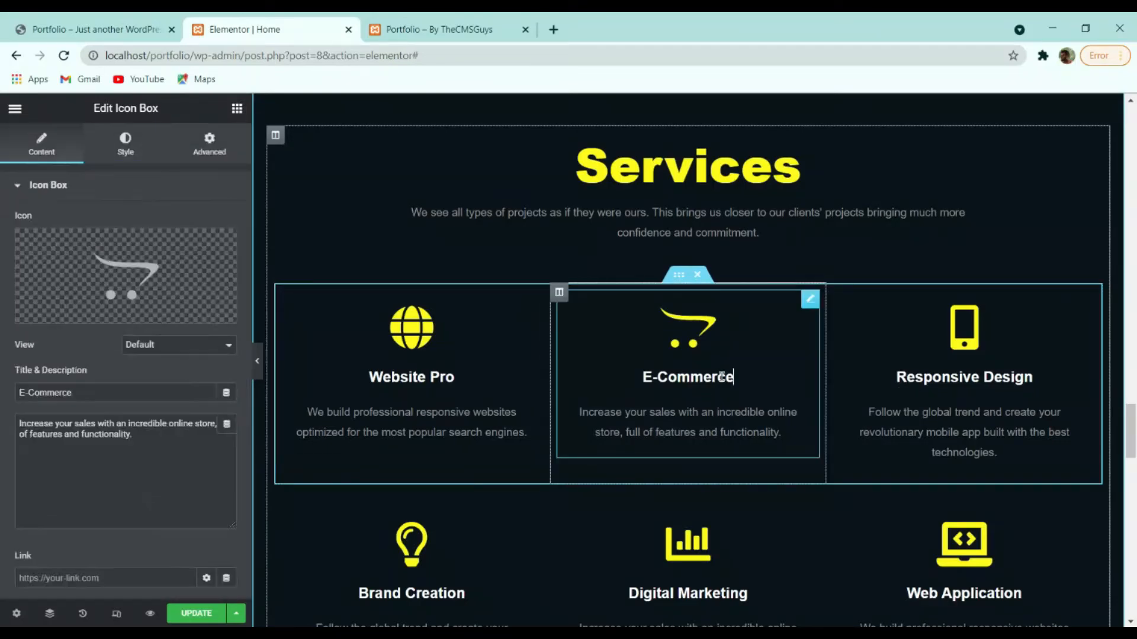
scroll(707, 382, "down", 4)
scroll(419, 351, "down", 4)
scroll(495, 385, "down", 4)
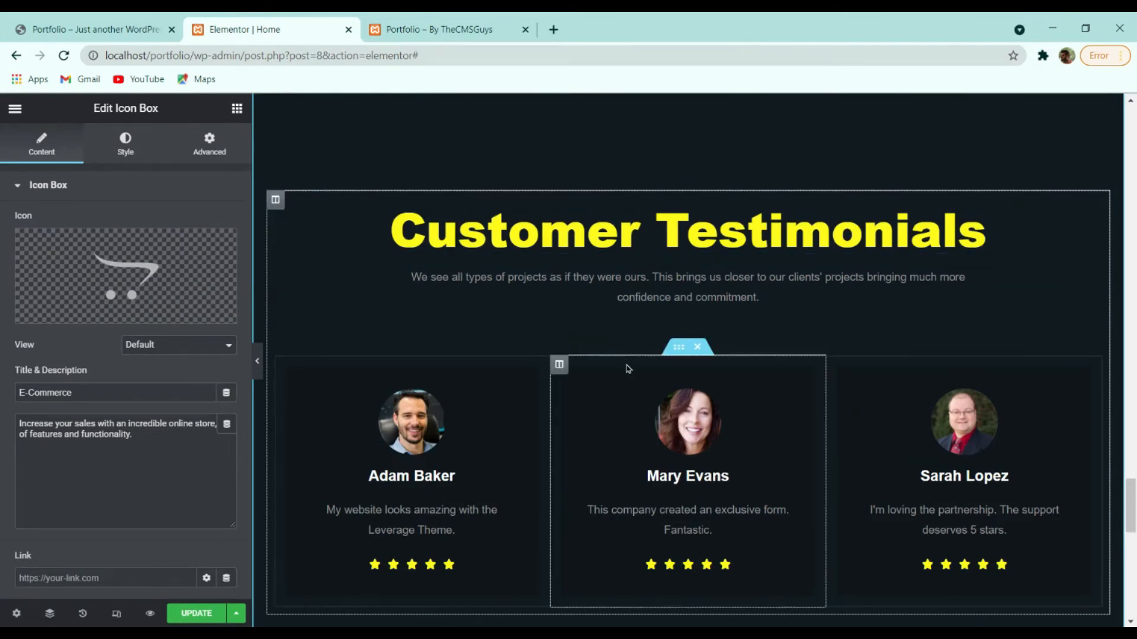
Select the first testimonial's photo, quote and name heading, then open its star rating settings.
scroll(517, 389, "down", 3)
scroll(518, 388, "up", 3)
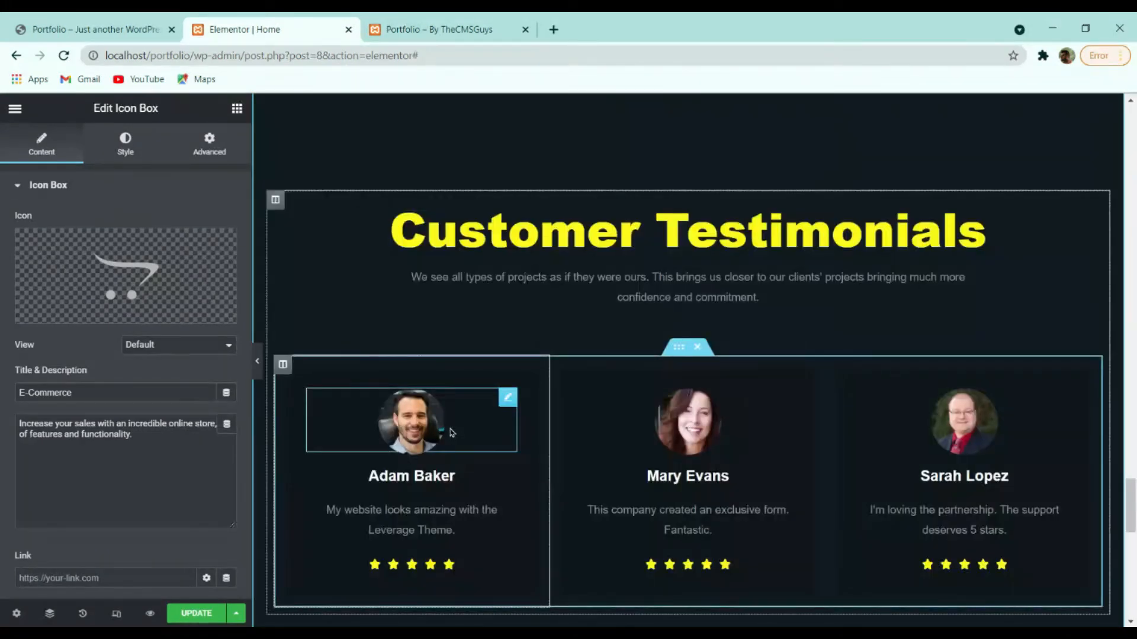
left_click(481, 442)
left_click(457, 523)
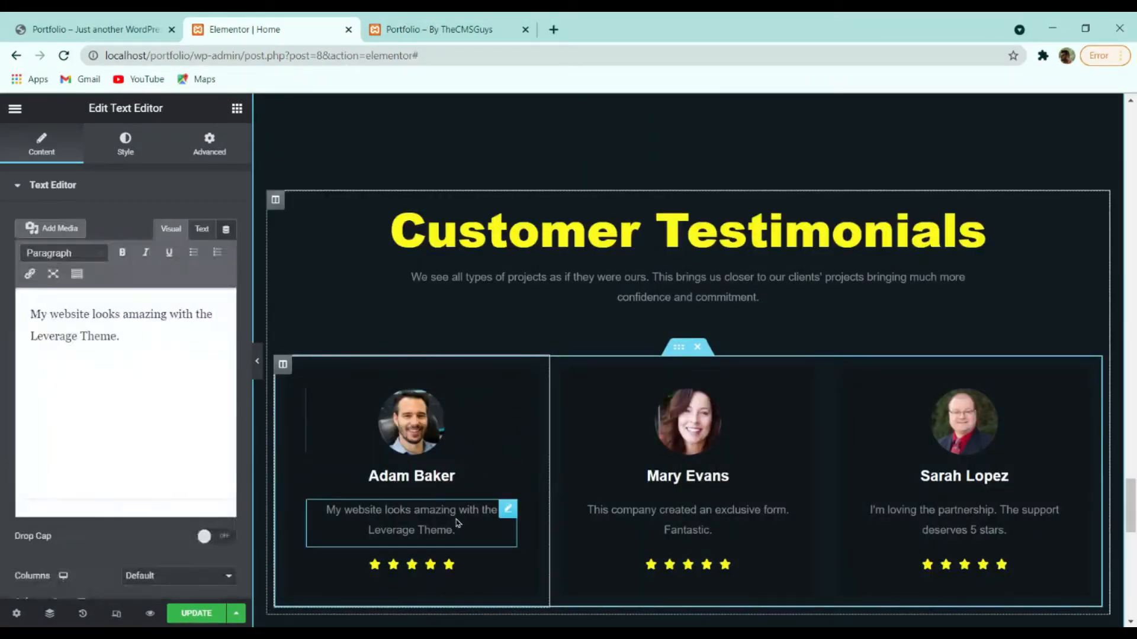
scroll(437, 528, "down", 4)
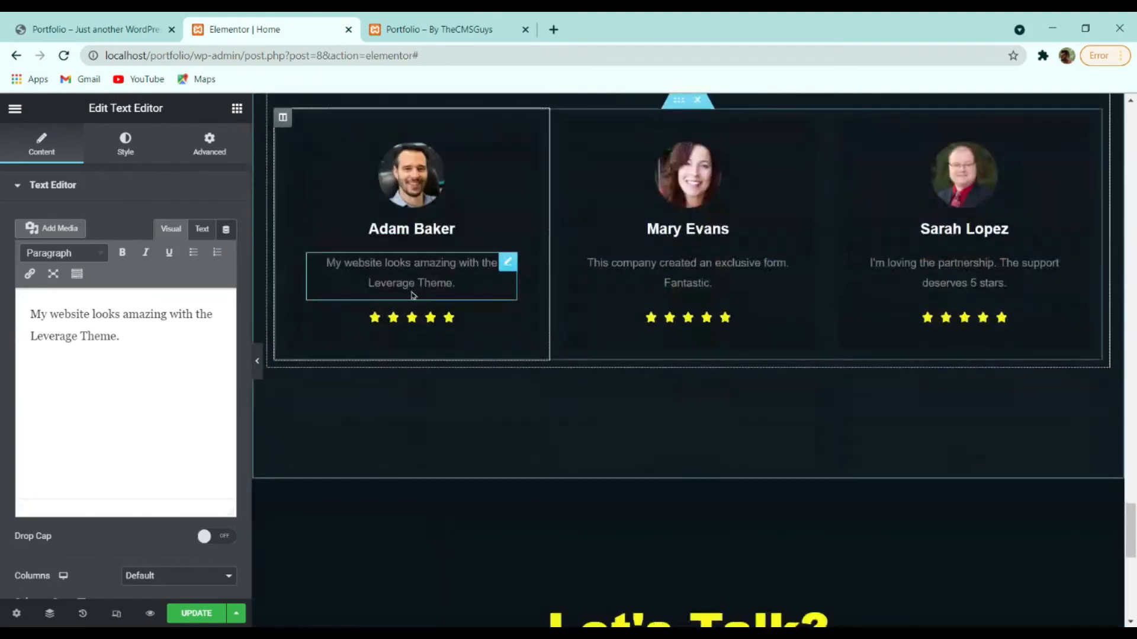
left_click(453, 231)
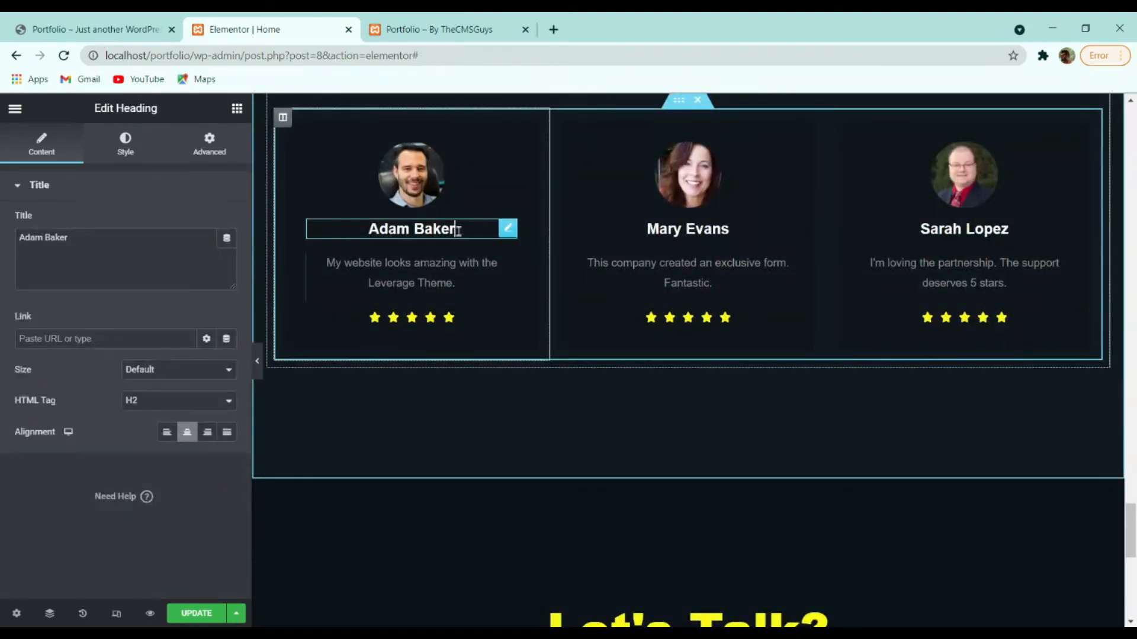
left_click(472, 318)
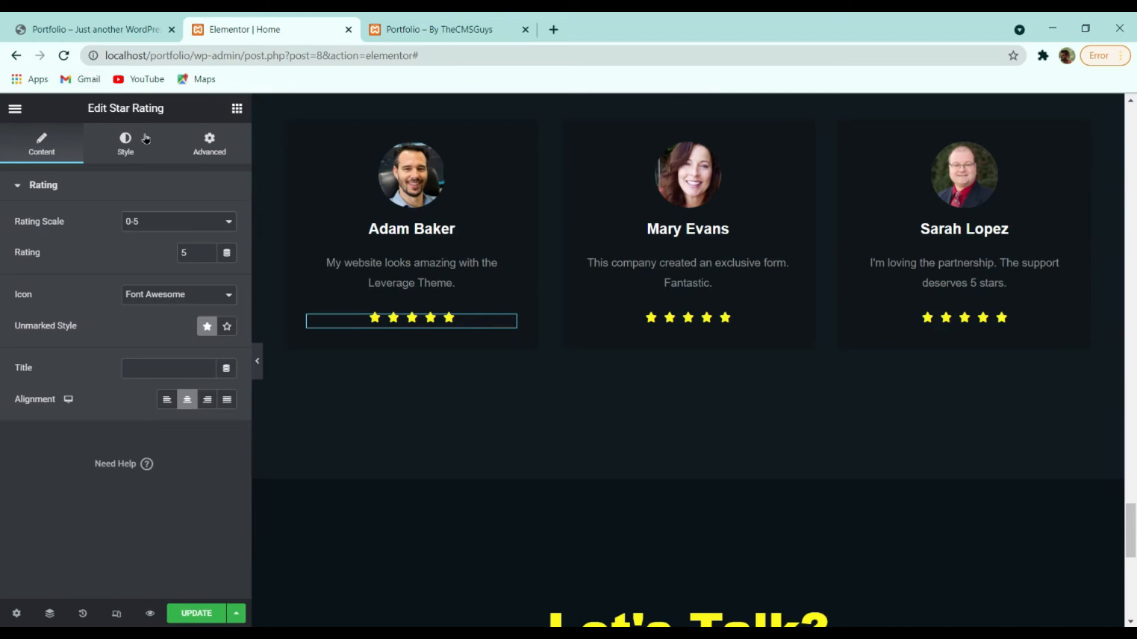
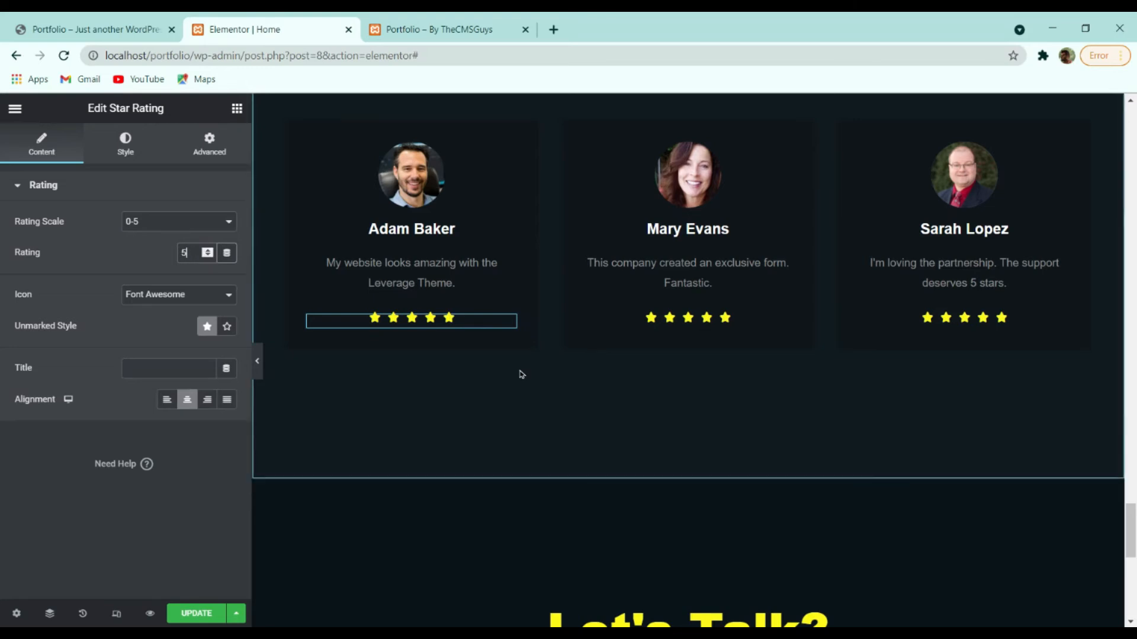
Reselect the first testimonial's photo and scroll down to the Let's Talk section.
scroll(720, 294, "up", 4)
scroll(722, 308, "down", 4)
scroll(710, 332, "up", 4)
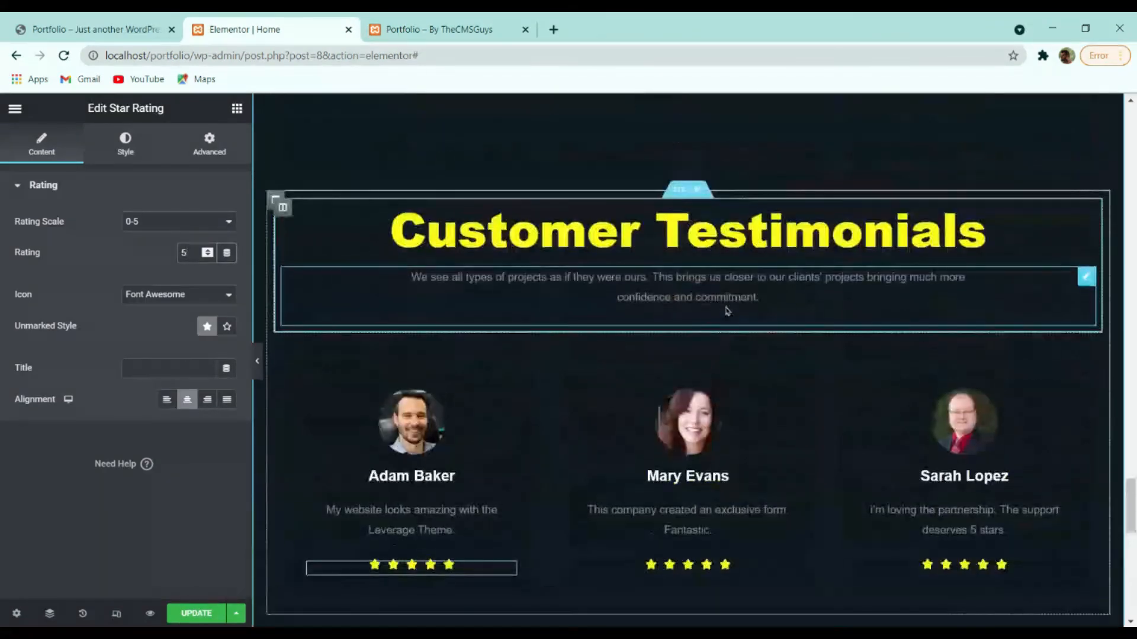
left_click(699, 393)
scroll(431, 343, "down", 1)
scroll(431, 342, "down", 4)
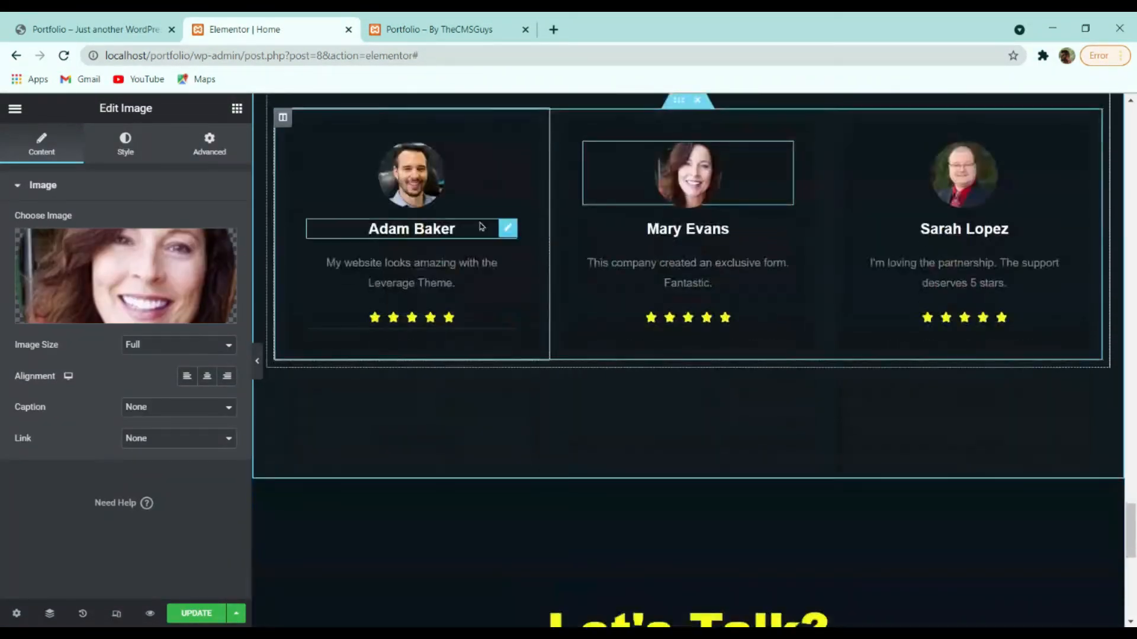
scroll(638, 332, "up", 4)
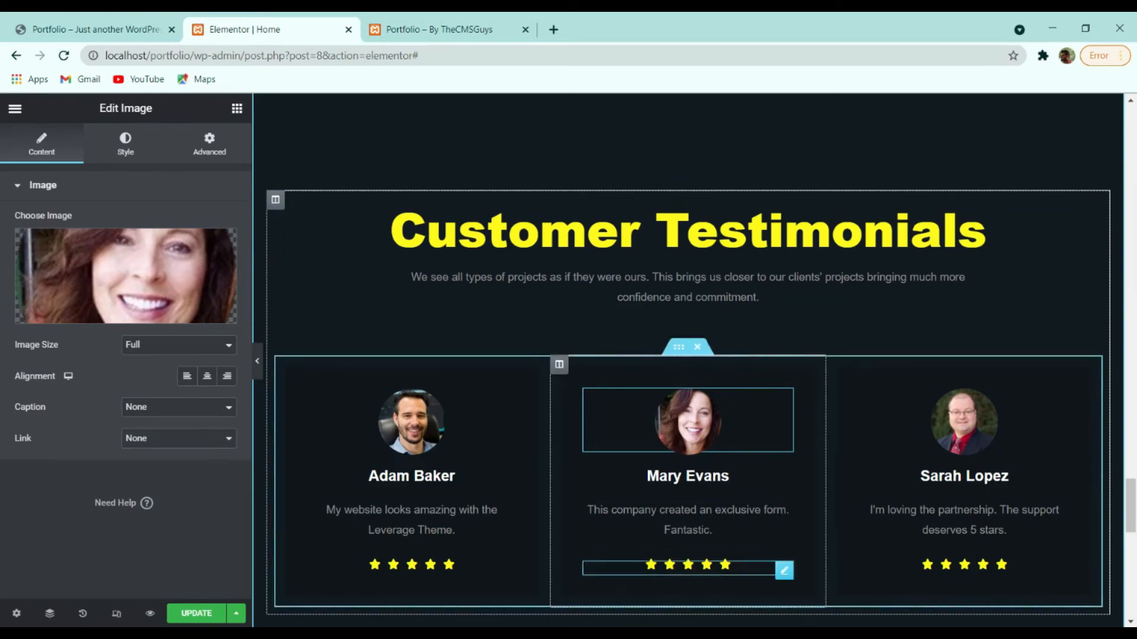
scroll(402, 522, "down", 4)
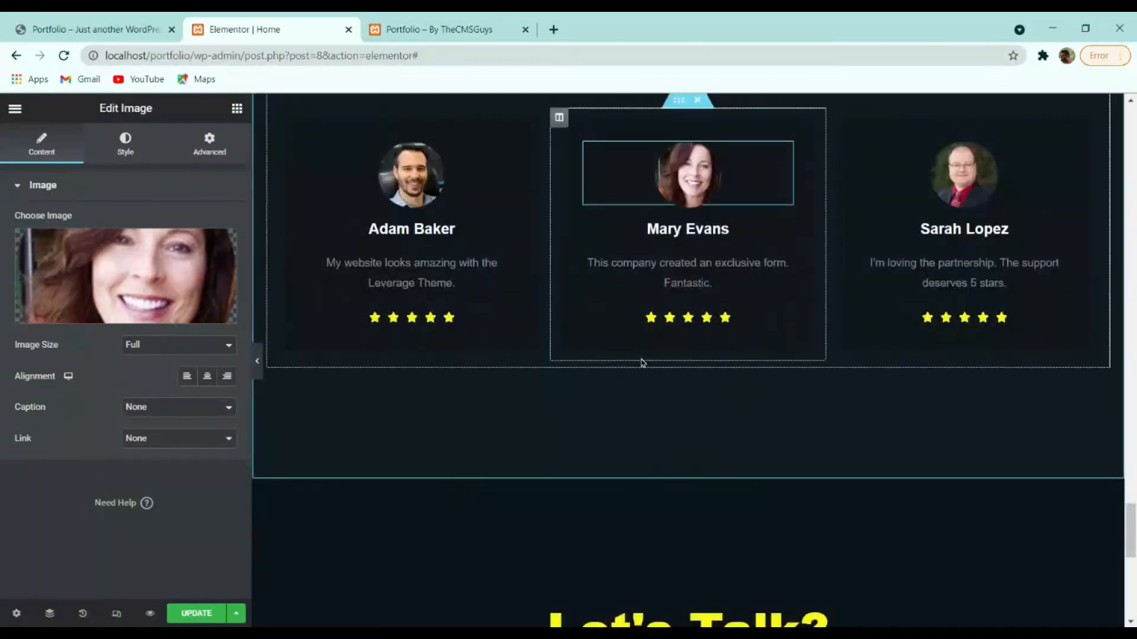
scroll(642, 362, "down", 4)
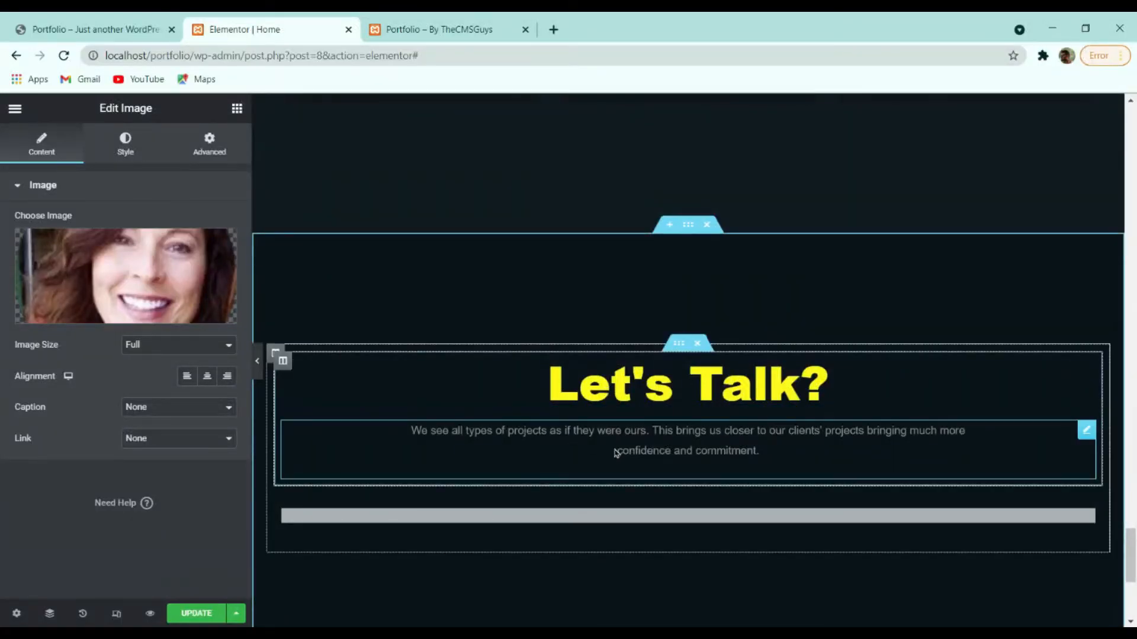
scroll(694, 460, "down", 4)
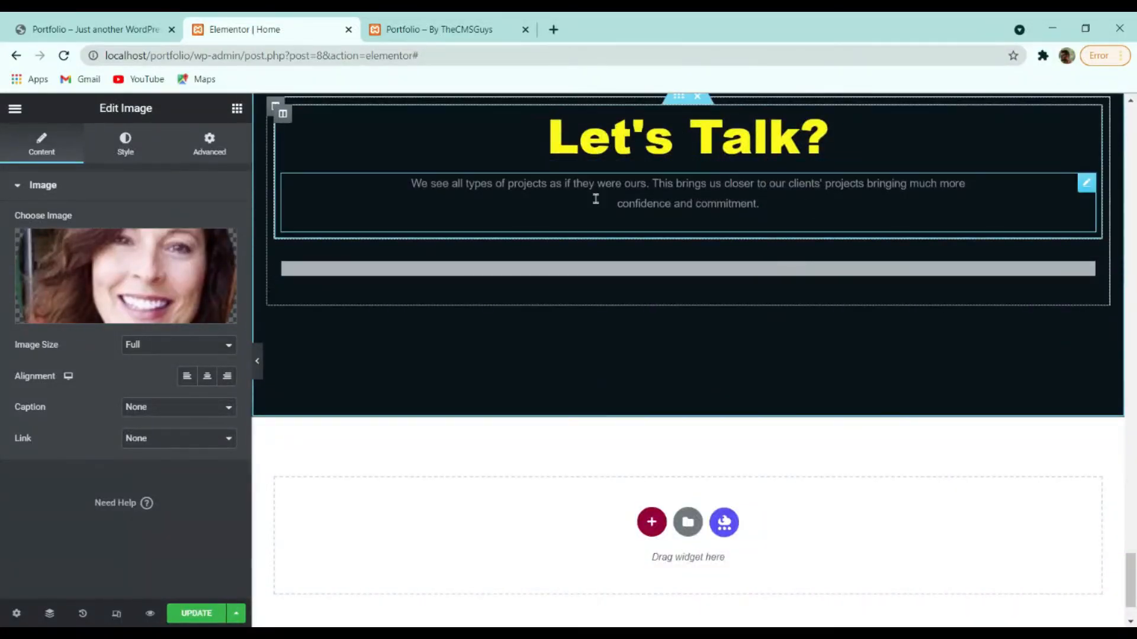
Compare the empty contact form block with the live site's contact form and footer.
left_click(716, 274)
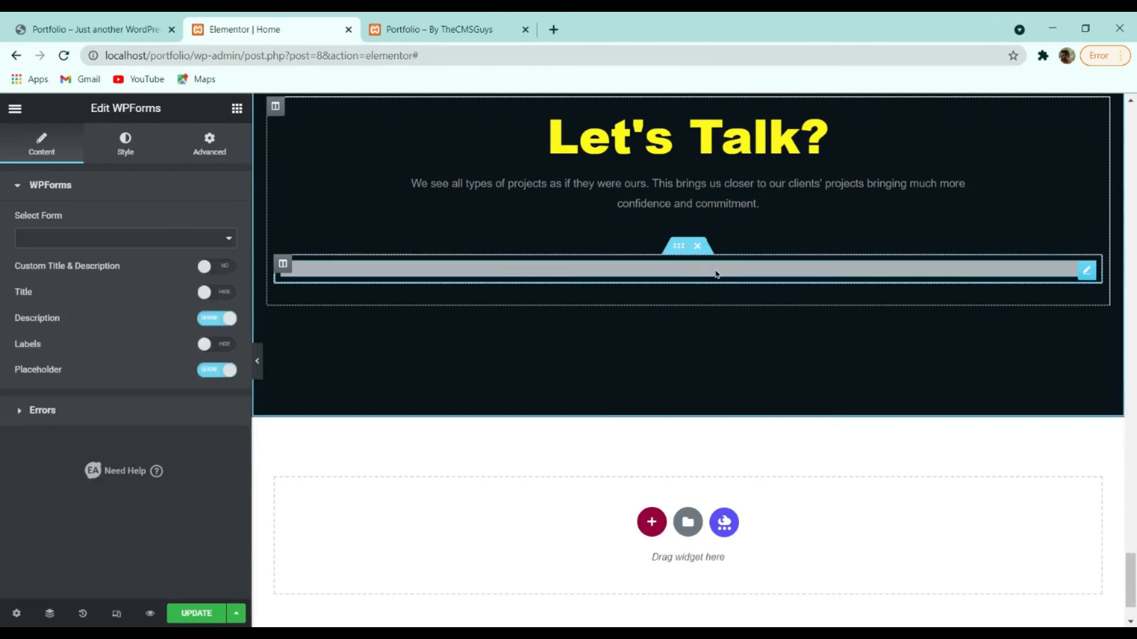
left_click(95, 29)
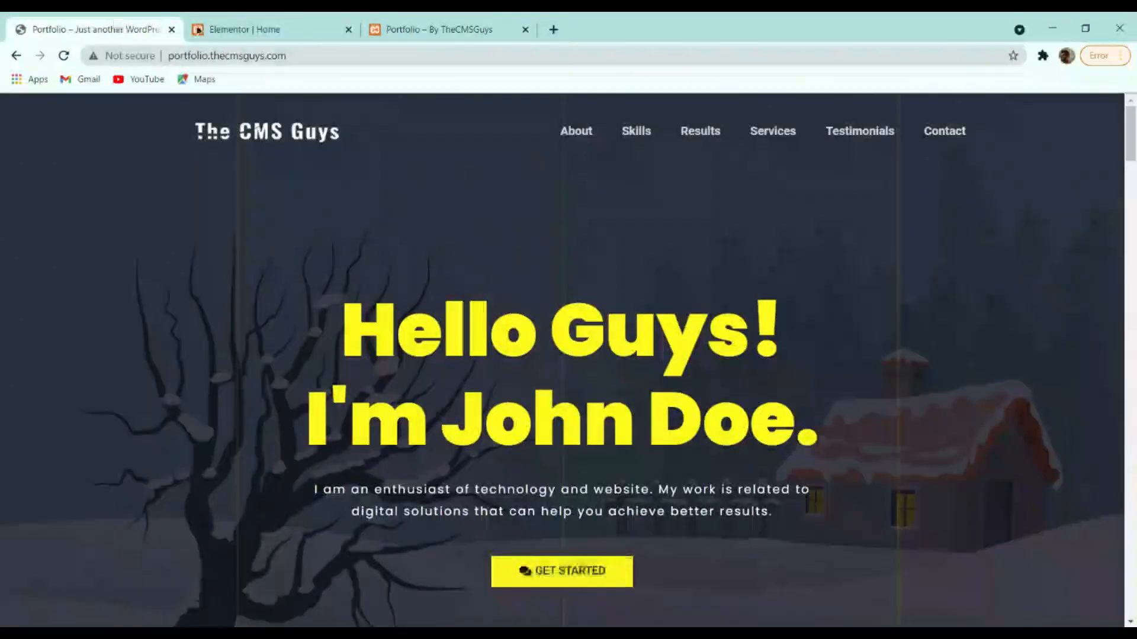
left_click(269, 26)
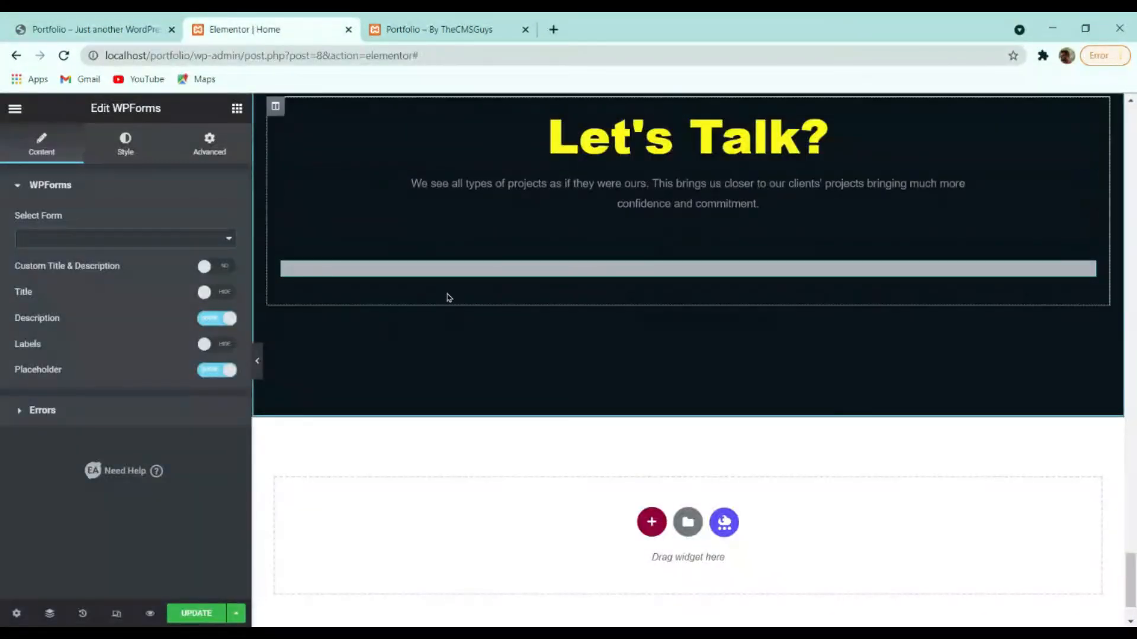
left_click(106, 29)
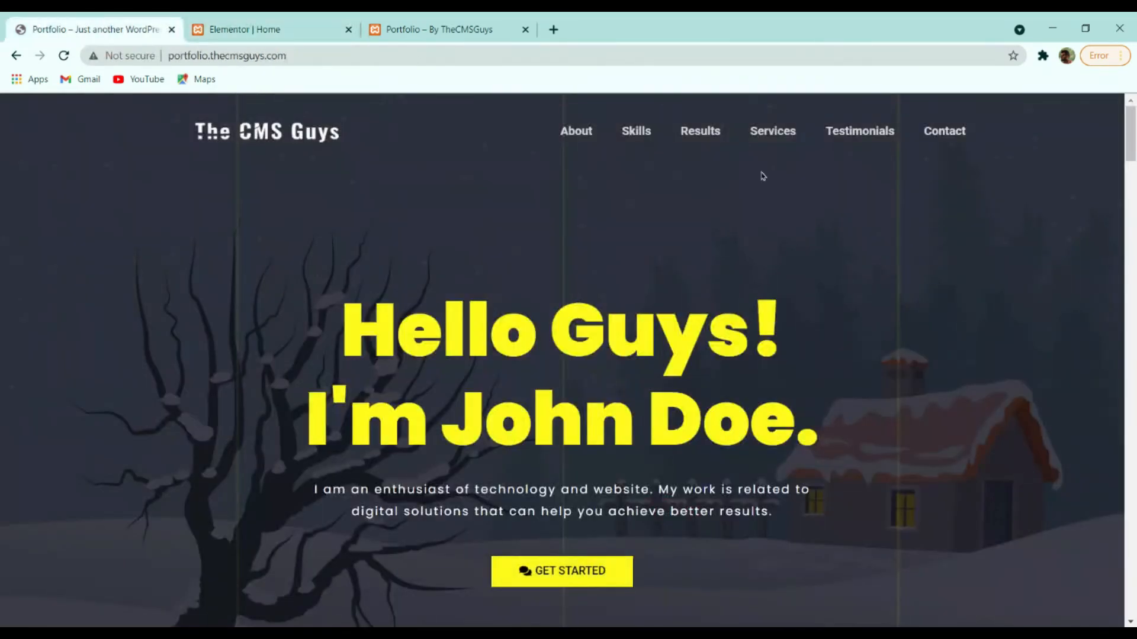
left_click(592, 569)
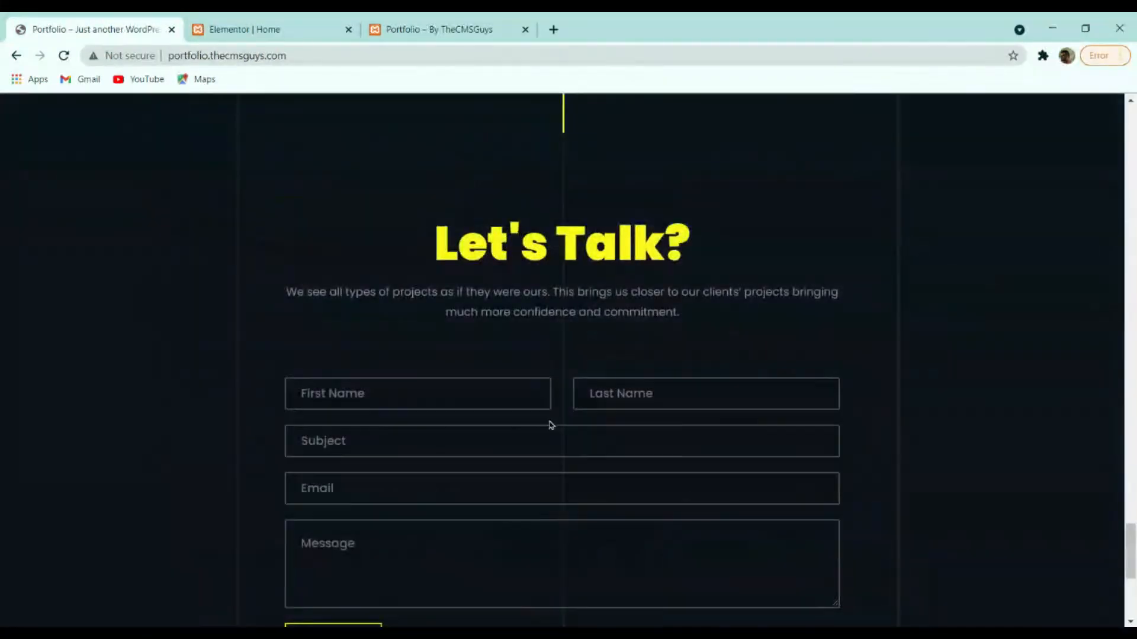
scroll(1019, 408, "down", 3)
scroll(994, 407, "up", 3)
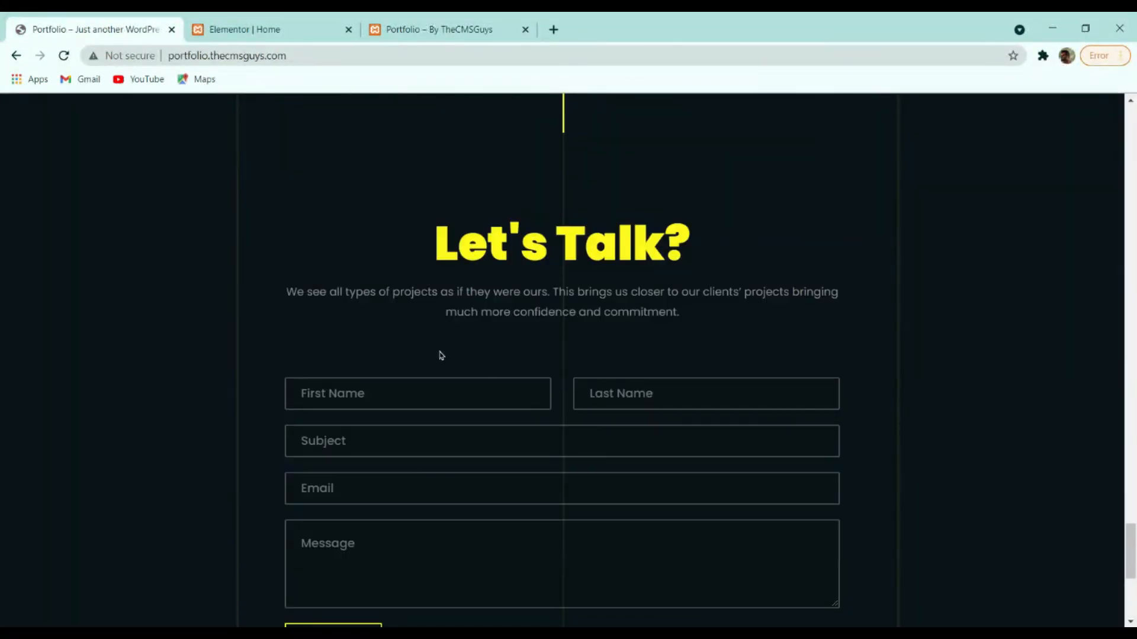
scroll(901, 376, "down", 4)
scroll(934, 433, "down", 2)
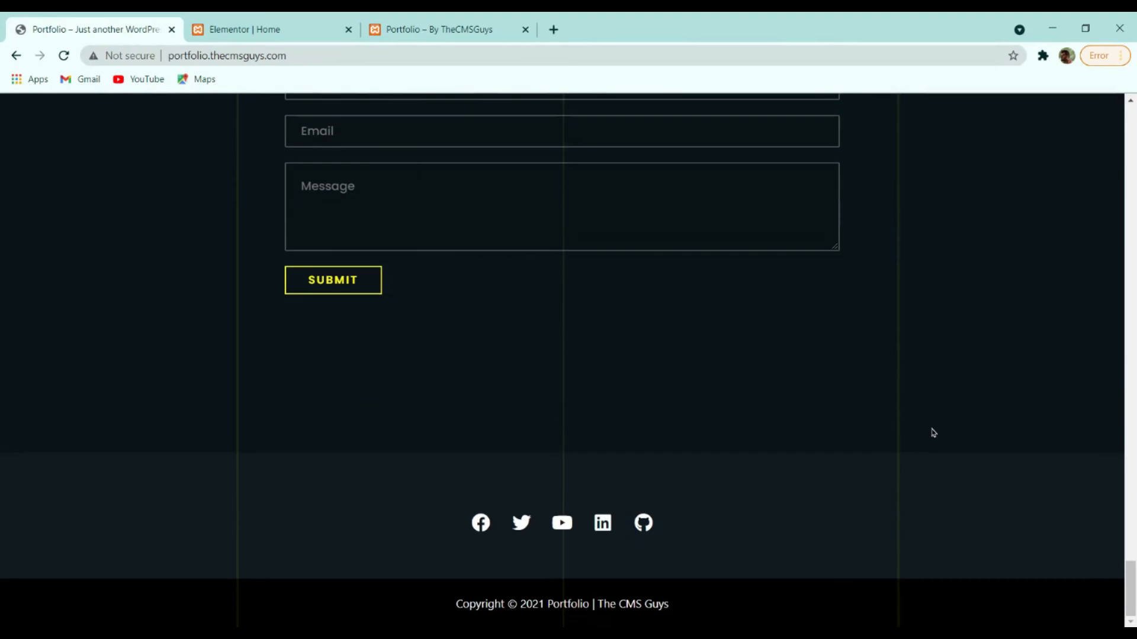
scroll(928, 432, "up", 4)
Save the homepage in Elementor with Update.
left_click(471, 25)
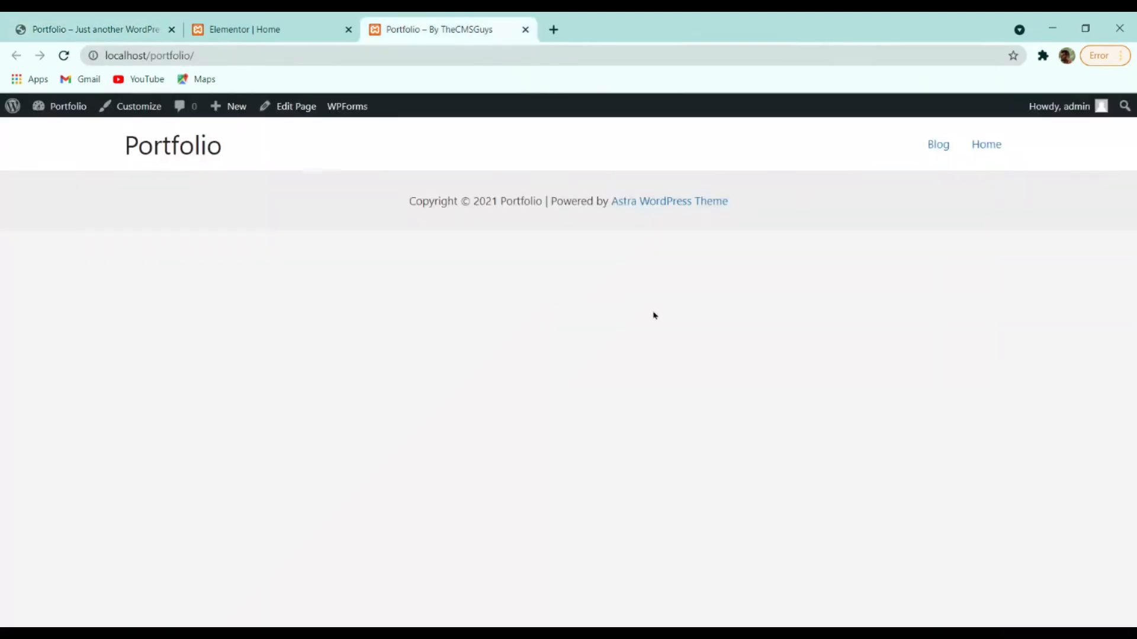
left_click(215, 24)
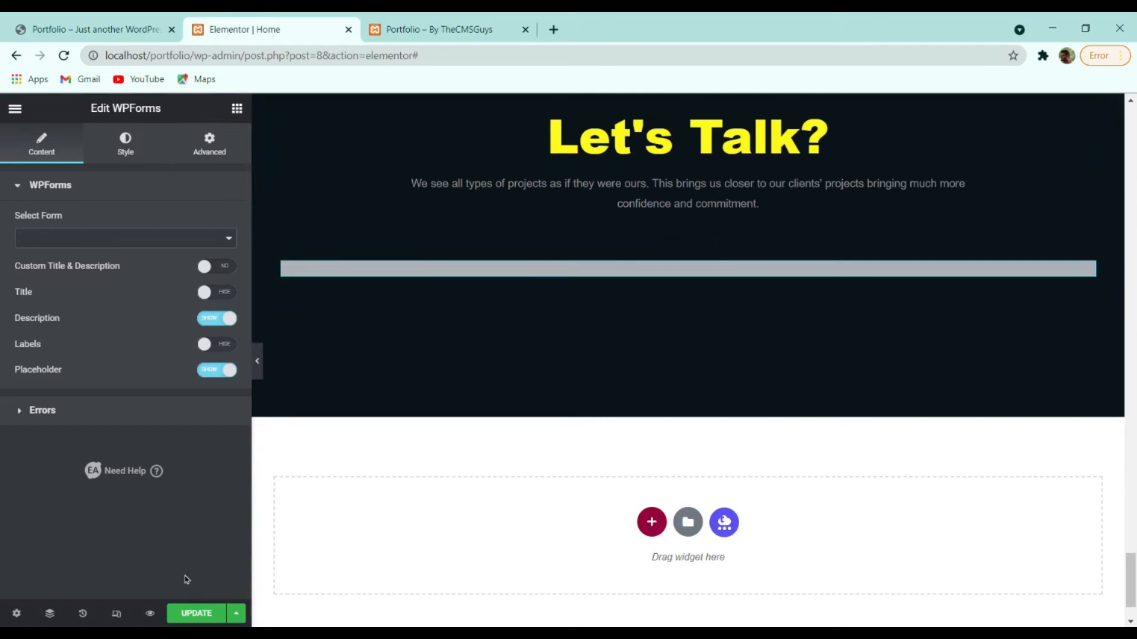
left_click(197, 613)
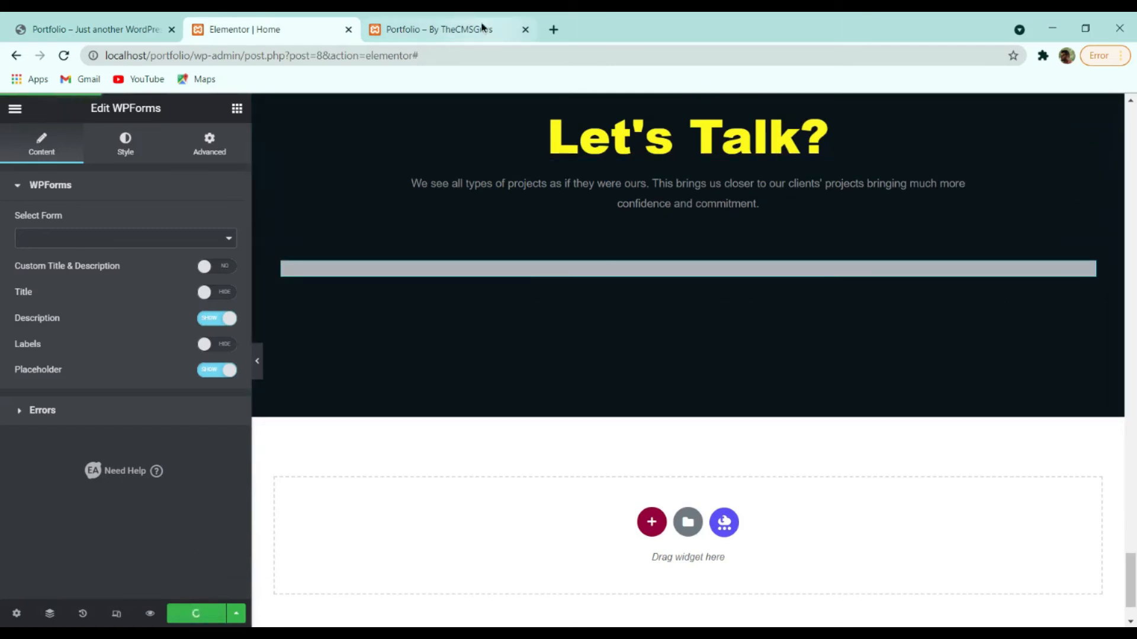
Scroll the local Portfolio site from the hero through Services to confirm the design.
left_click(447, 27)
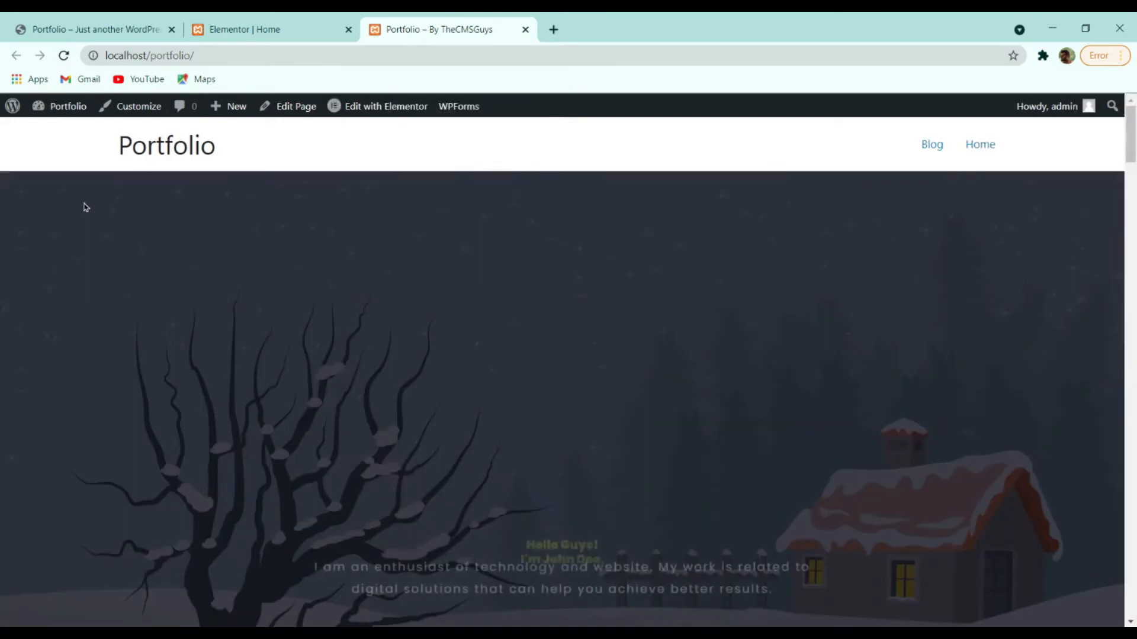
scroll(119, 193, "down", 4)
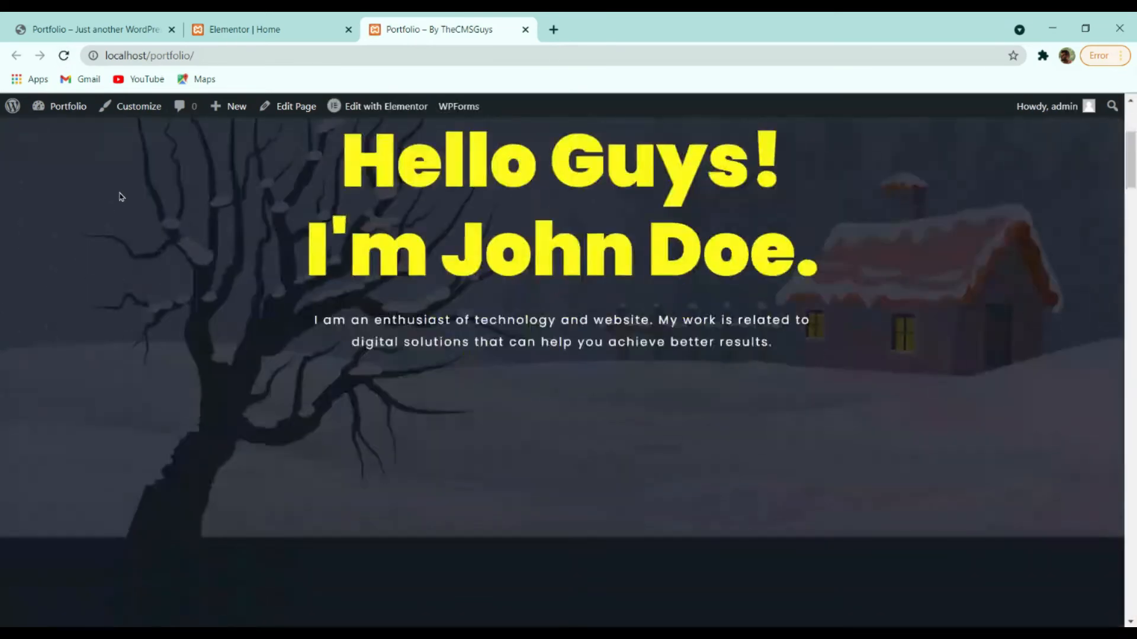
scroll(317, 212, "down", 3)
scroll(337, 218, "down", 10)
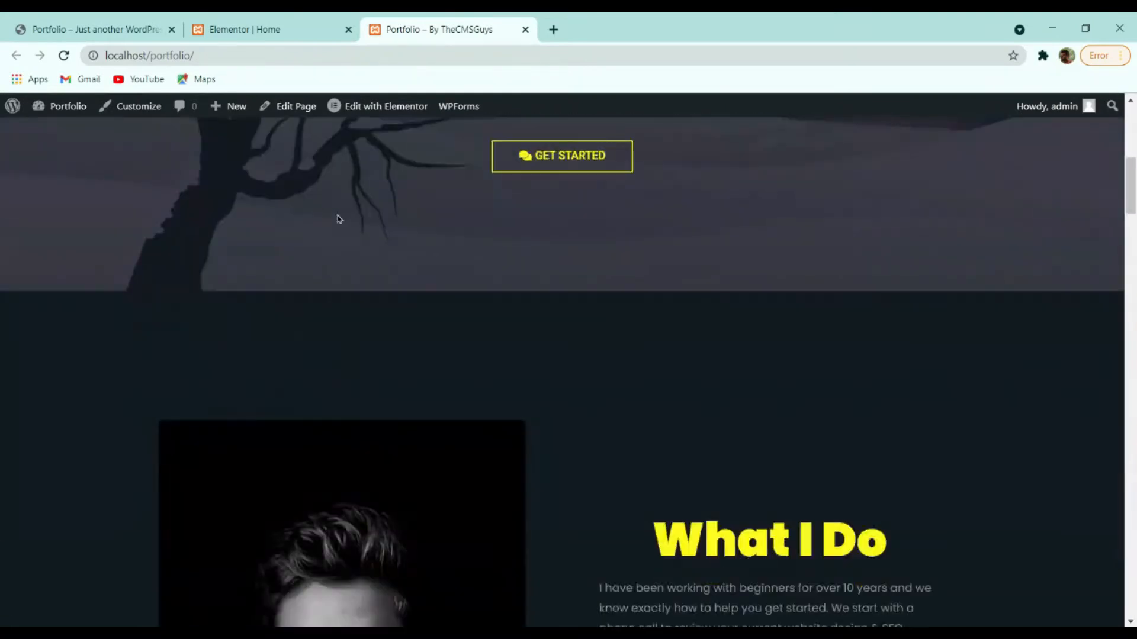
scroll(372, 223, "down", 7)
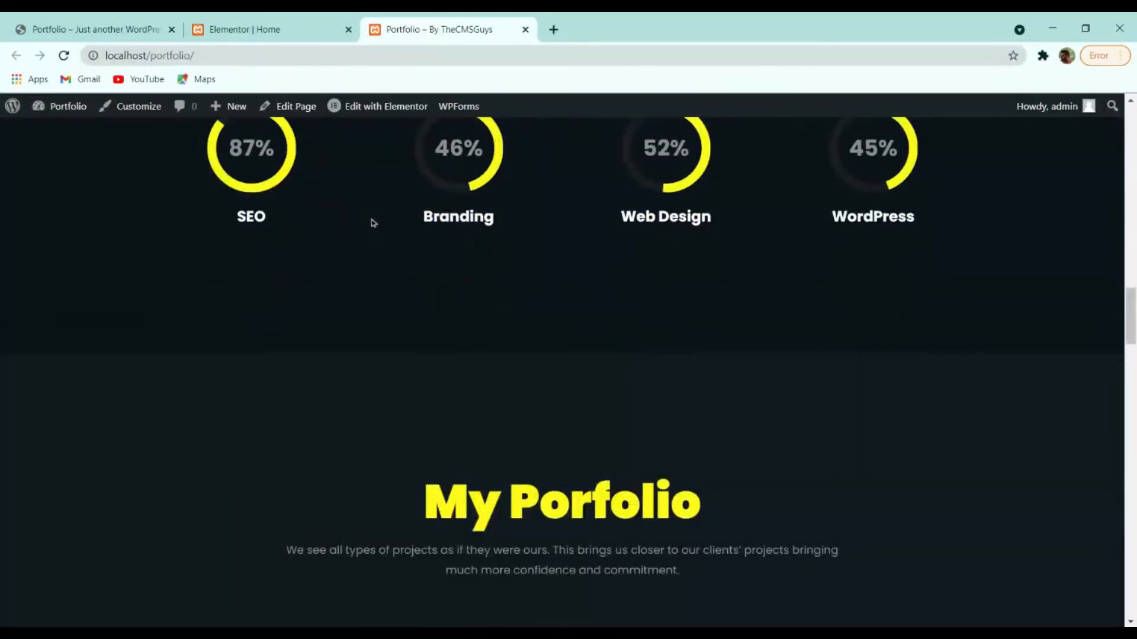
scroll(604, 250, "down", 10)
scroll(618, 255, "down", 12)
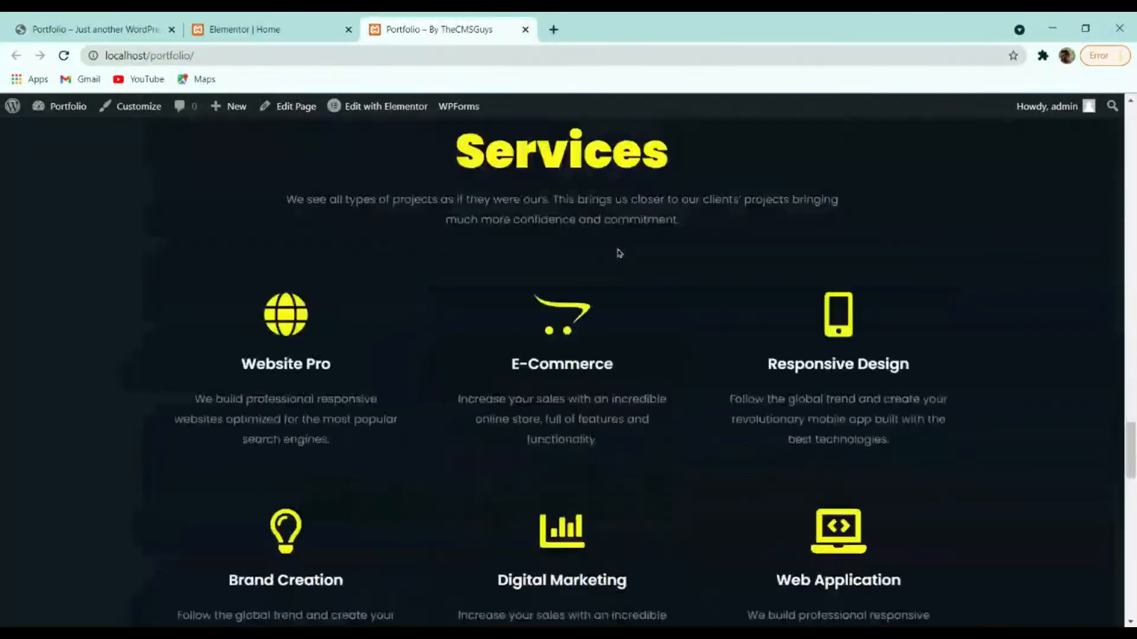
key("ctrl+shift+Tab")
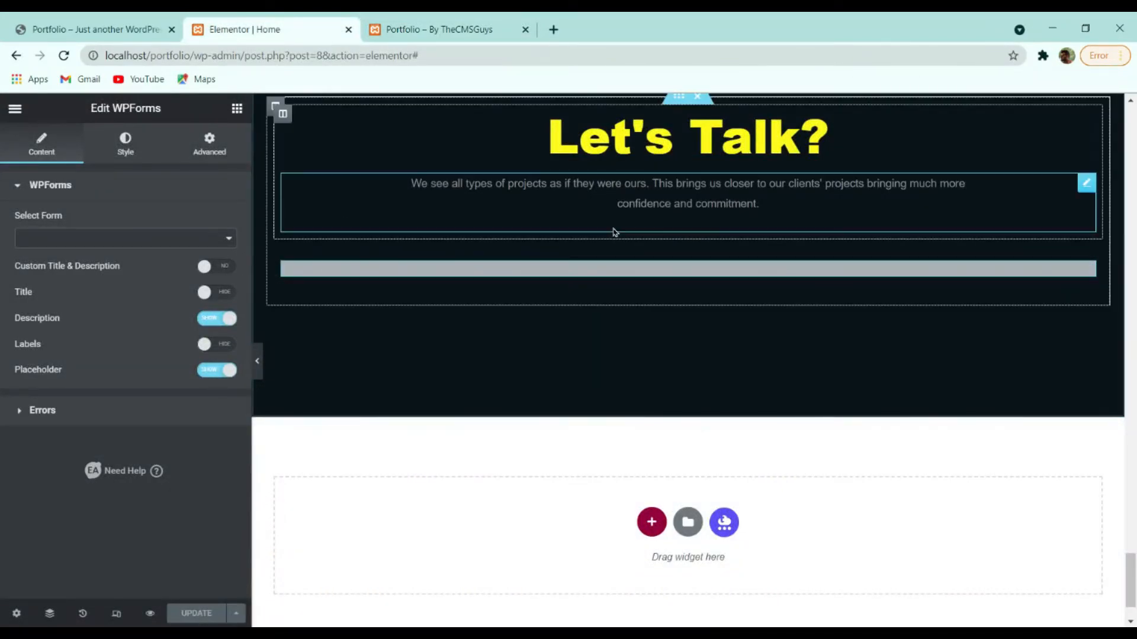
Exit Elementor to the dashboard, check WPForms for forms, and clear the menu's 85 px border radius.
left_click(24, 108)
left_click(102, 365)
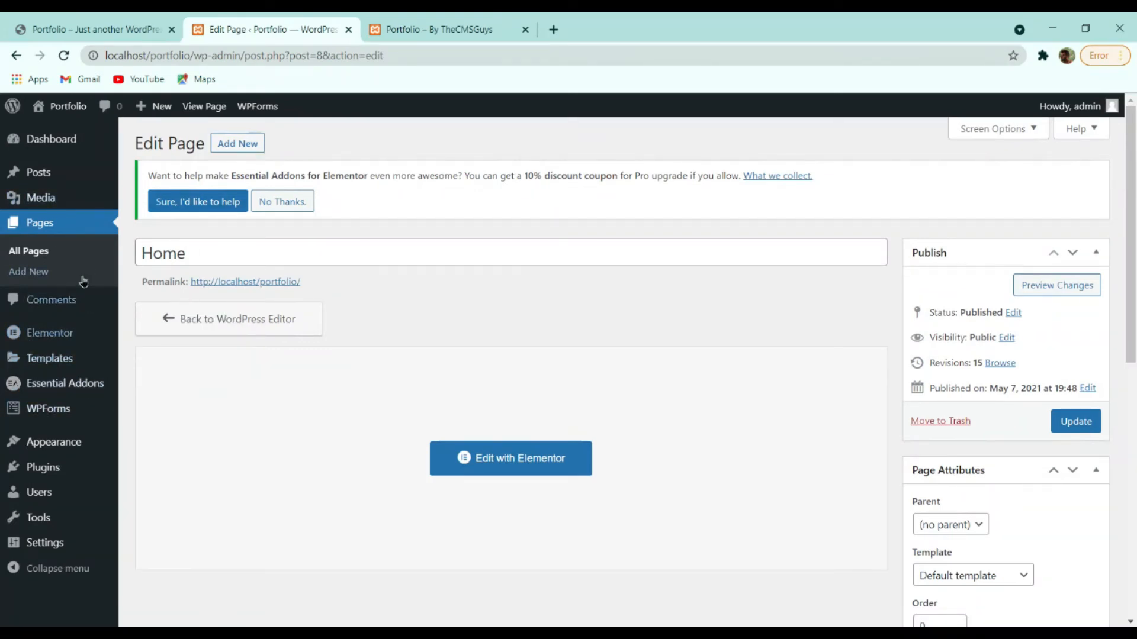
left_click(46, 410)
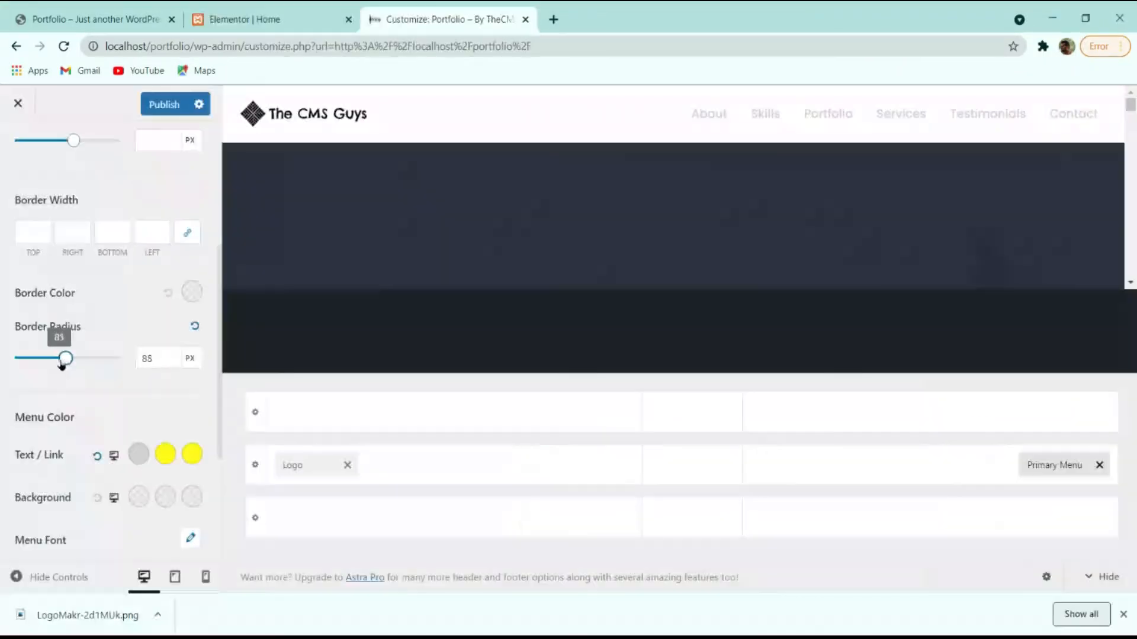
left_click_drag(63, 357, 18, 359)
left_click_drag(156, 359, 81, 358)
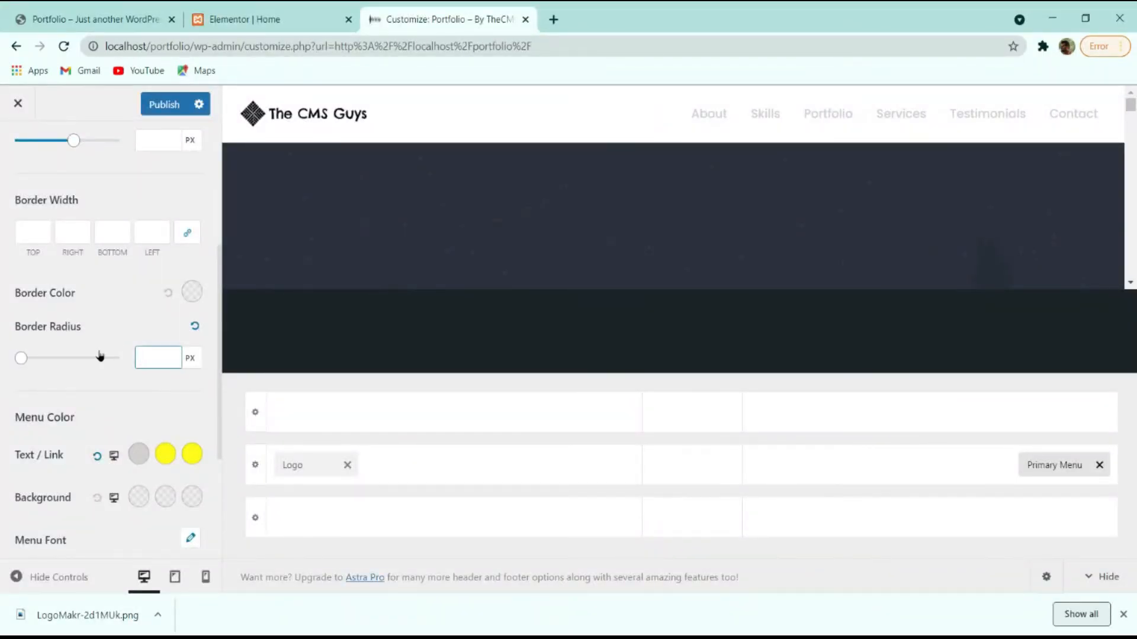
Publish the menu styles, leaving submenu animation at Default and item dividers off.
scroll(100, 356, "down", 3)
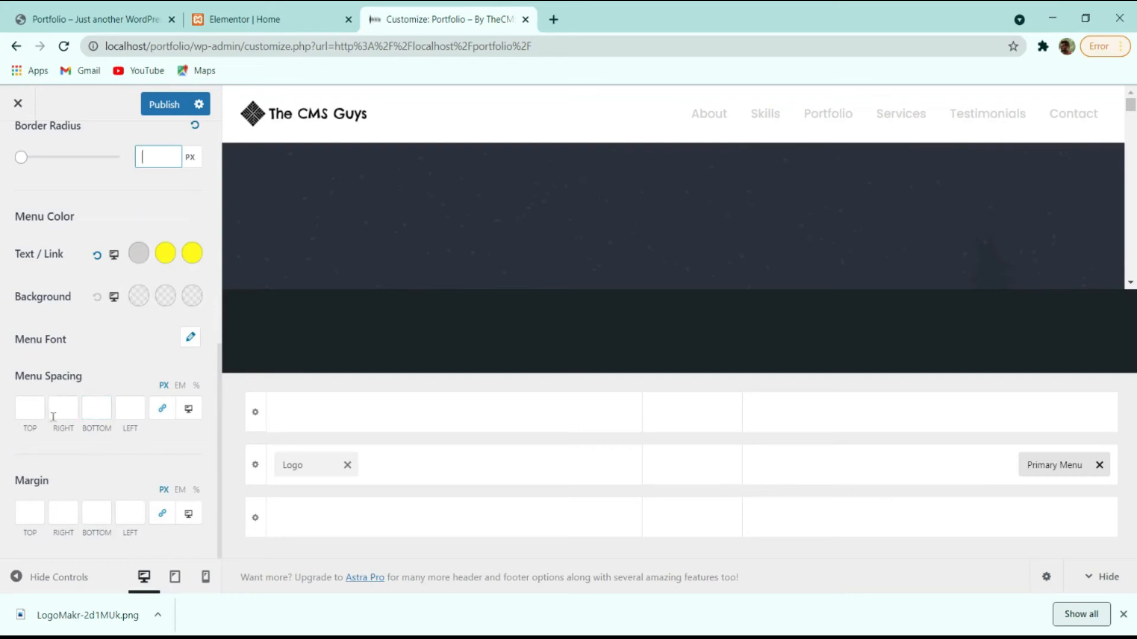
scroll(105, 502, "up", 8)
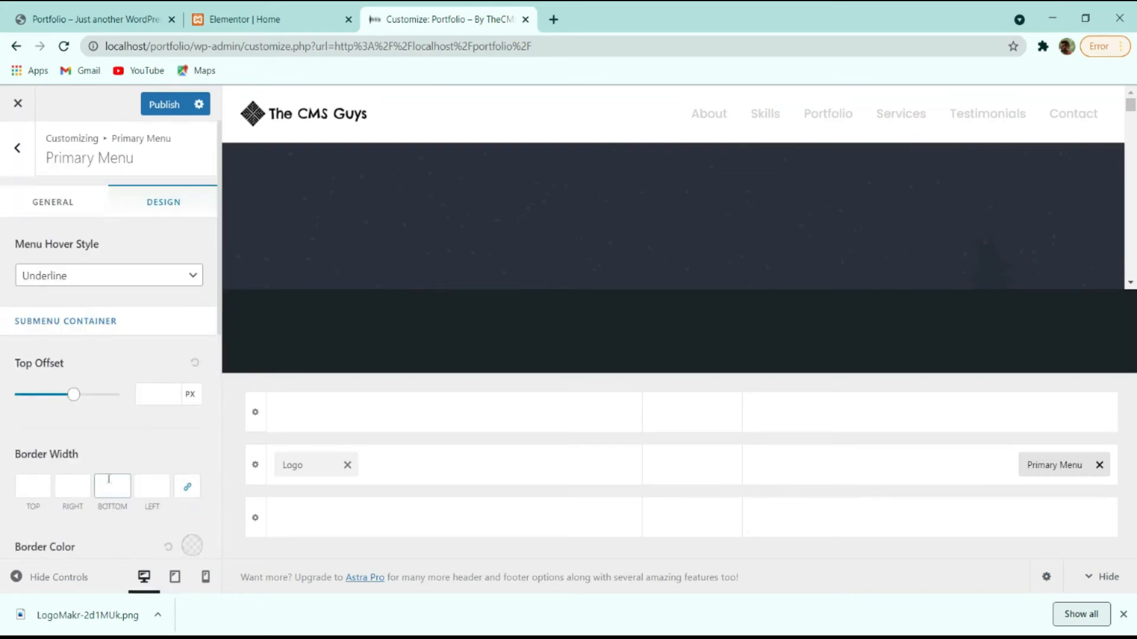
left_click(153, 108)
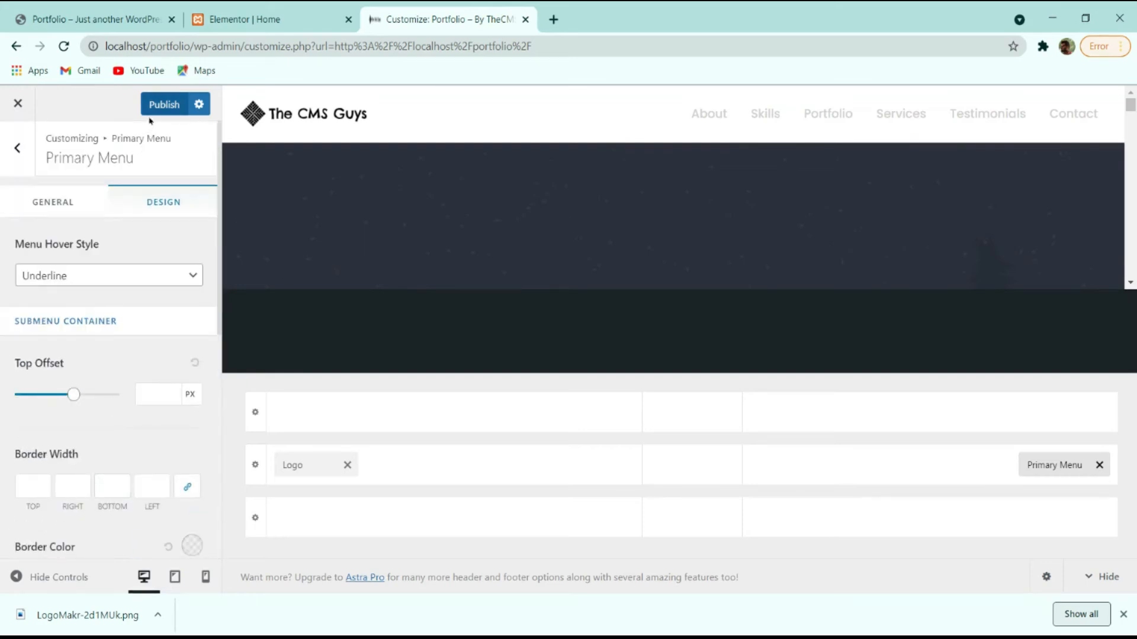
left_click(83, 208)
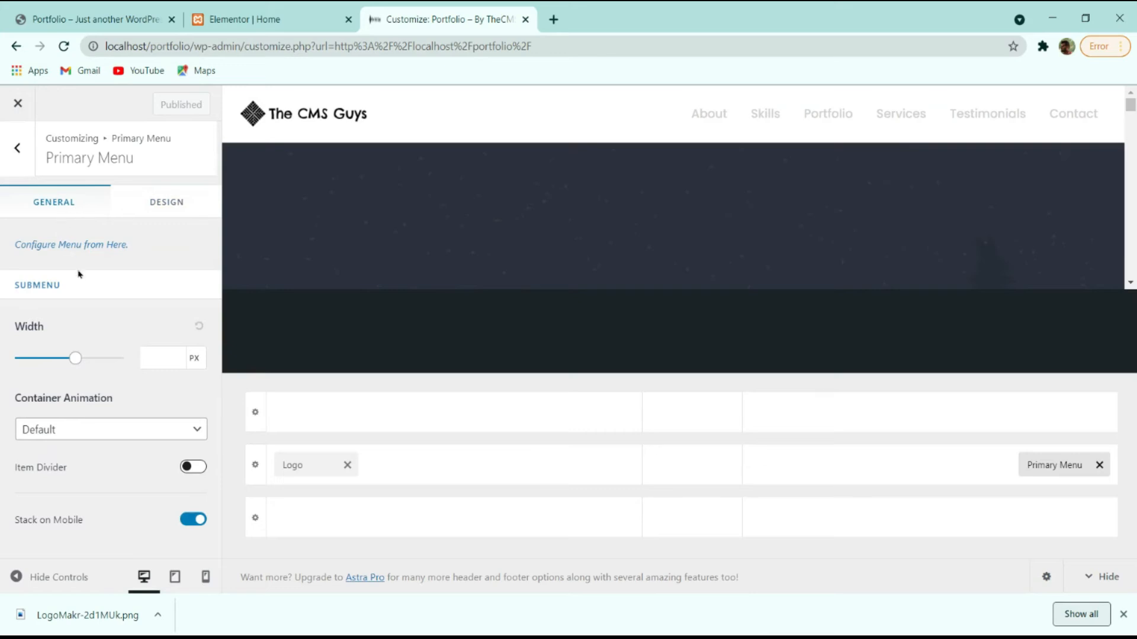
left_click(85, 469)
left_click(87, 438)
left_click(81, 452)
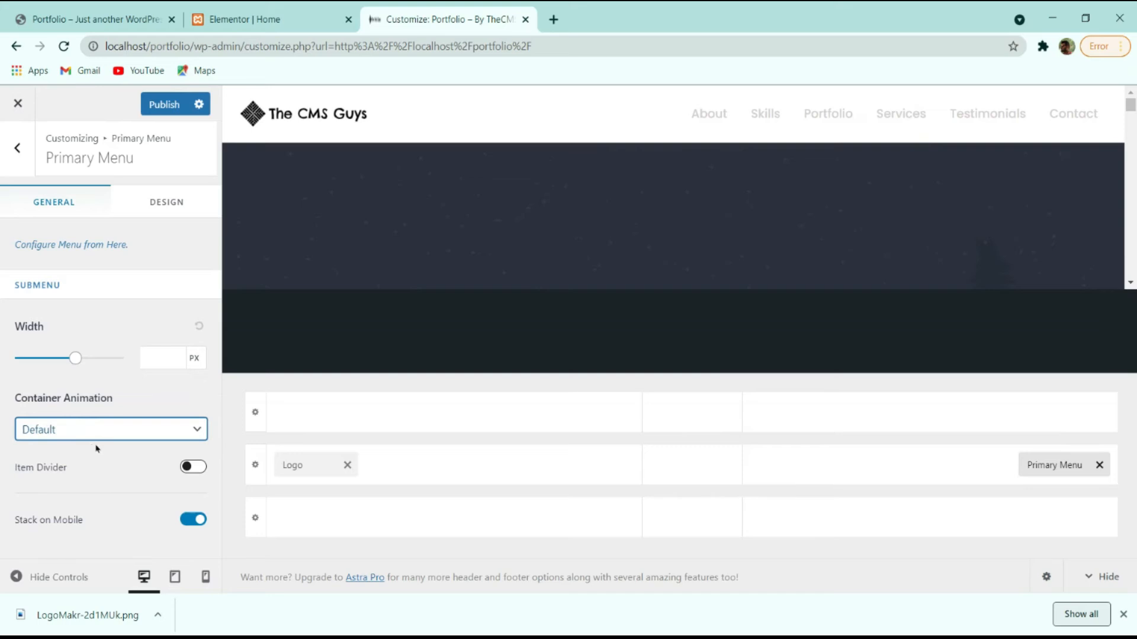
left_click(186, 468)
left_click(202, 469)
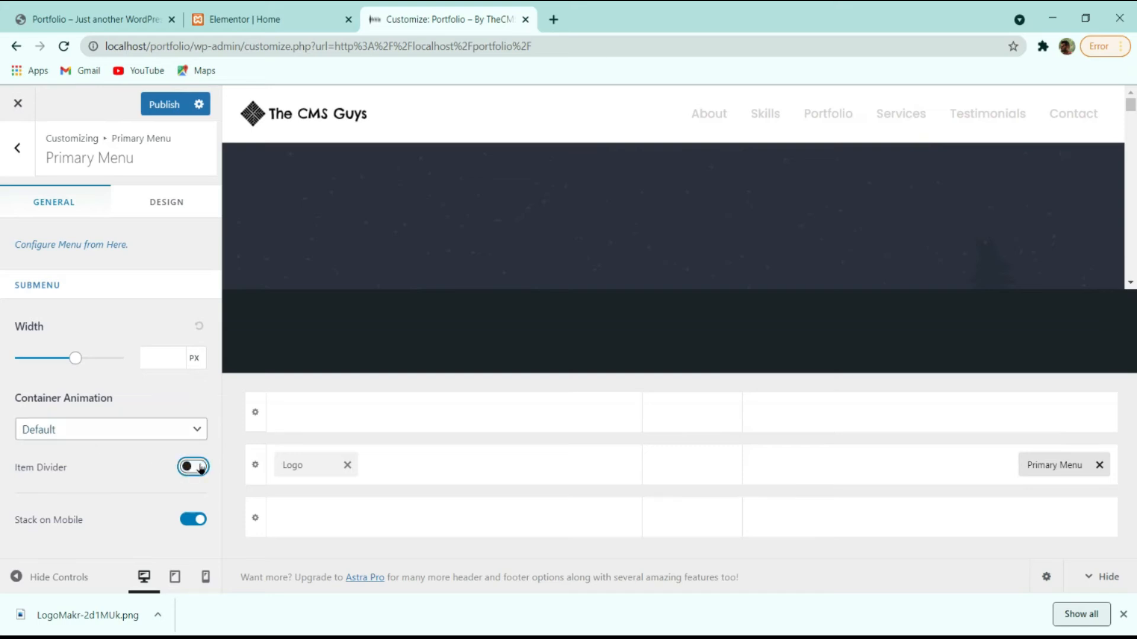
left_click(186, 468)
left_click(195, 468)
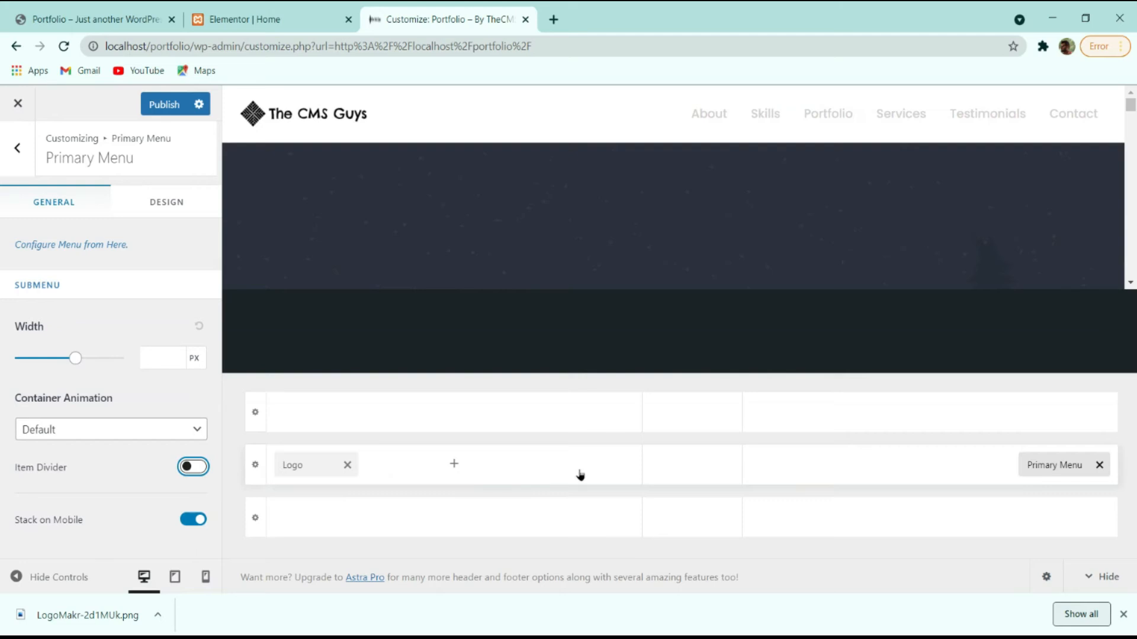
Set the Primary Header's bottom border size to 0.
left_click(672, 470)
left_click(454, 464)
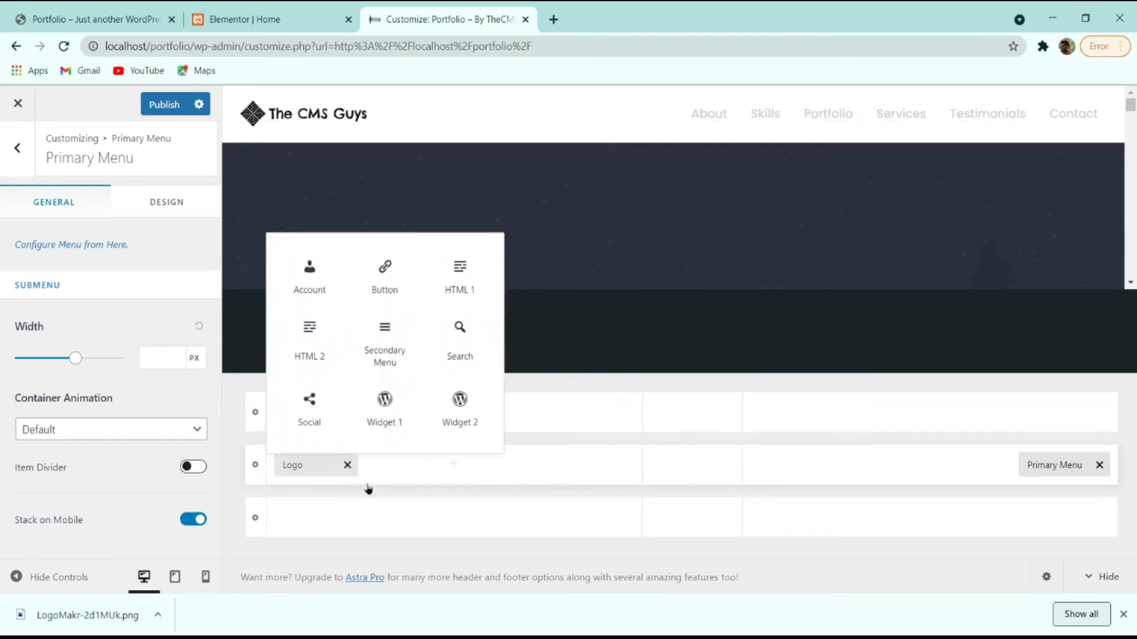
left_click(255, 465)
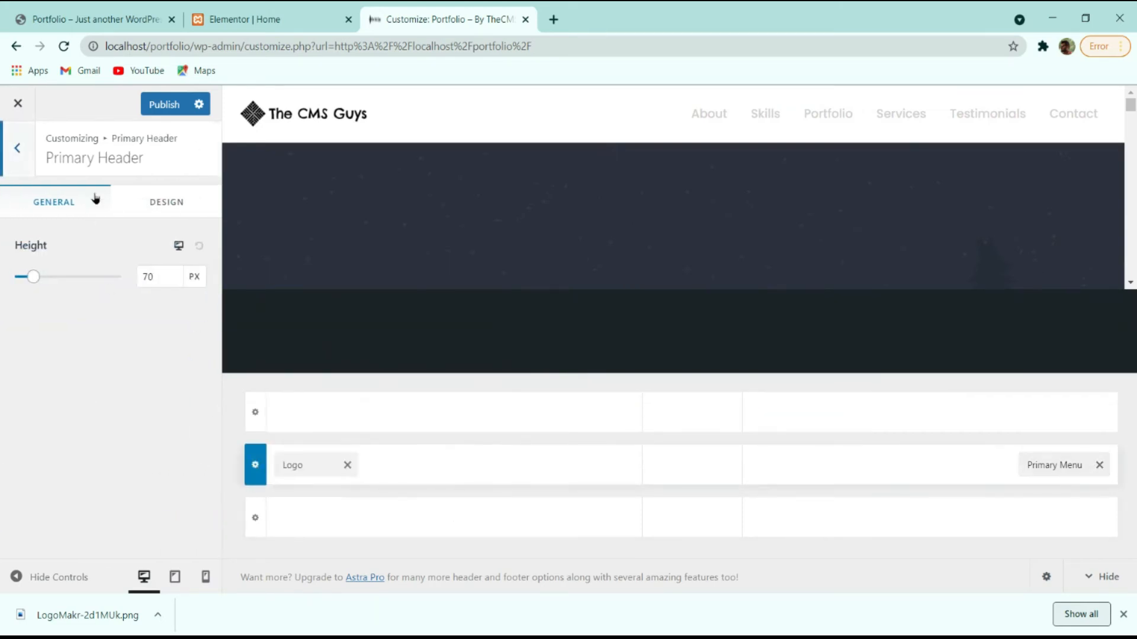
left_click(140, 203)
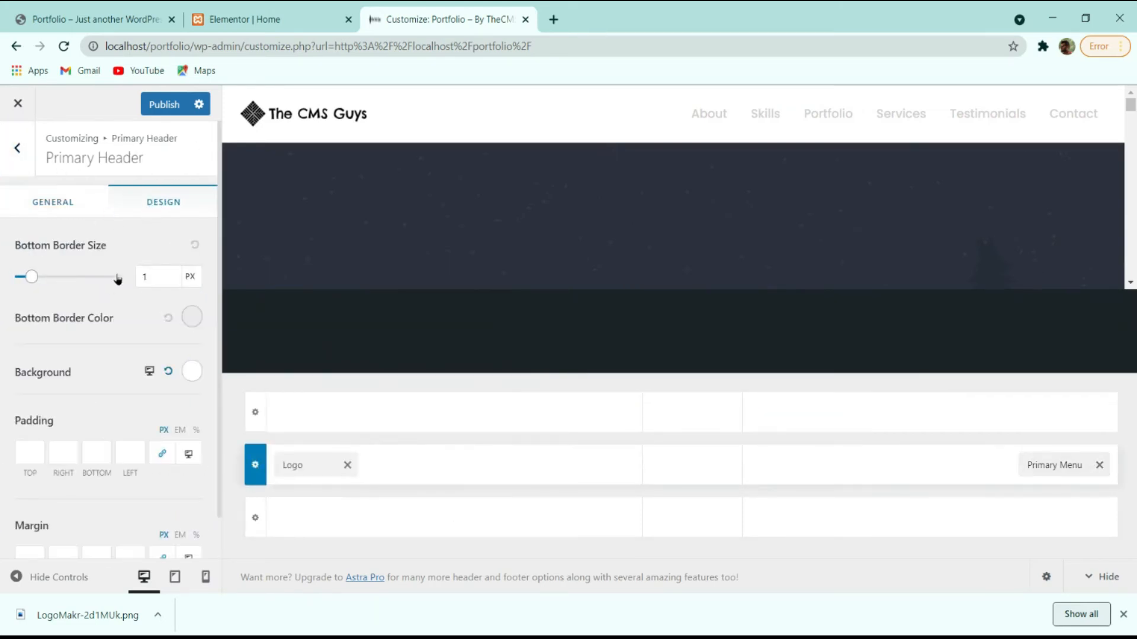
scroll(119, 313, "down", 1)
scroll(108, 406, "up", 1)
mouse_move(31, 276)
left_mouse_down()
mouse_move(75, 277)
mouse_move(13, 288)
left_mouse_up()
key("Tab")
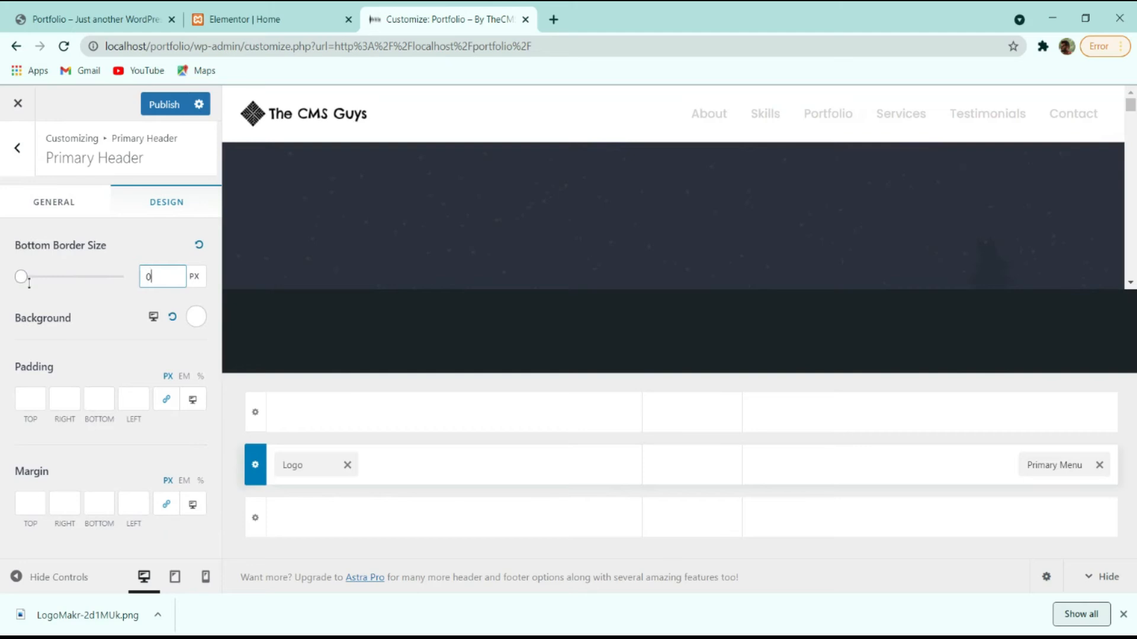
left_click(58, 327)
Make the primary header background fully transparent and publish.
left_click(196, 317)
left_click_drag(157, 397, 65, 421)
left_click_drag(183, 530, 5, 533)
left_click(5, 533)
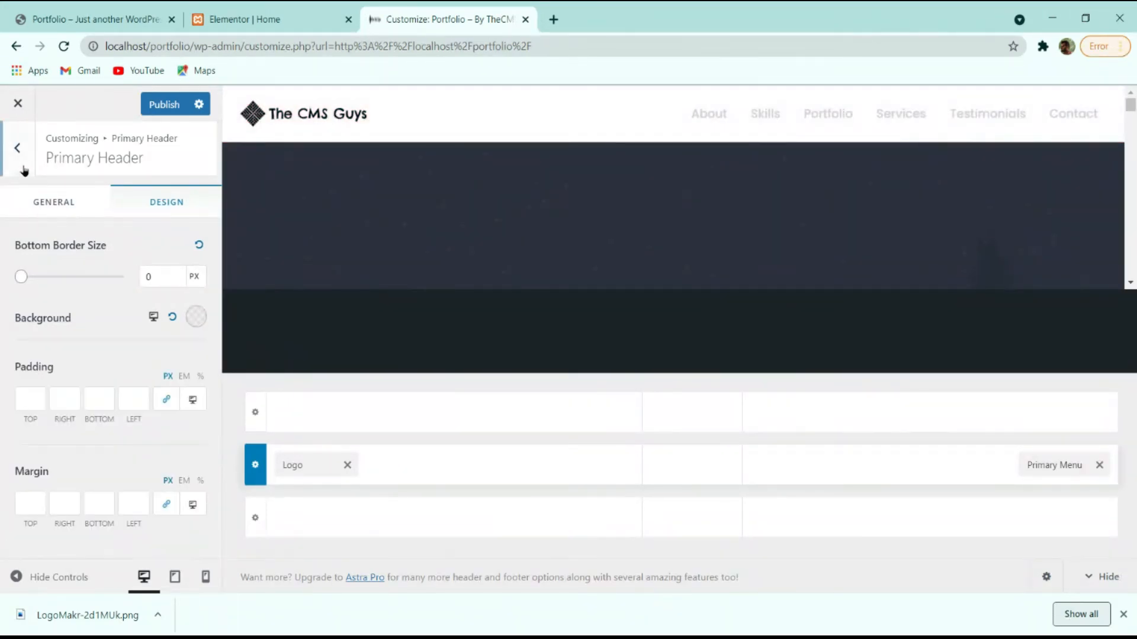
left_click(164, 105)
left_click(19, 149)
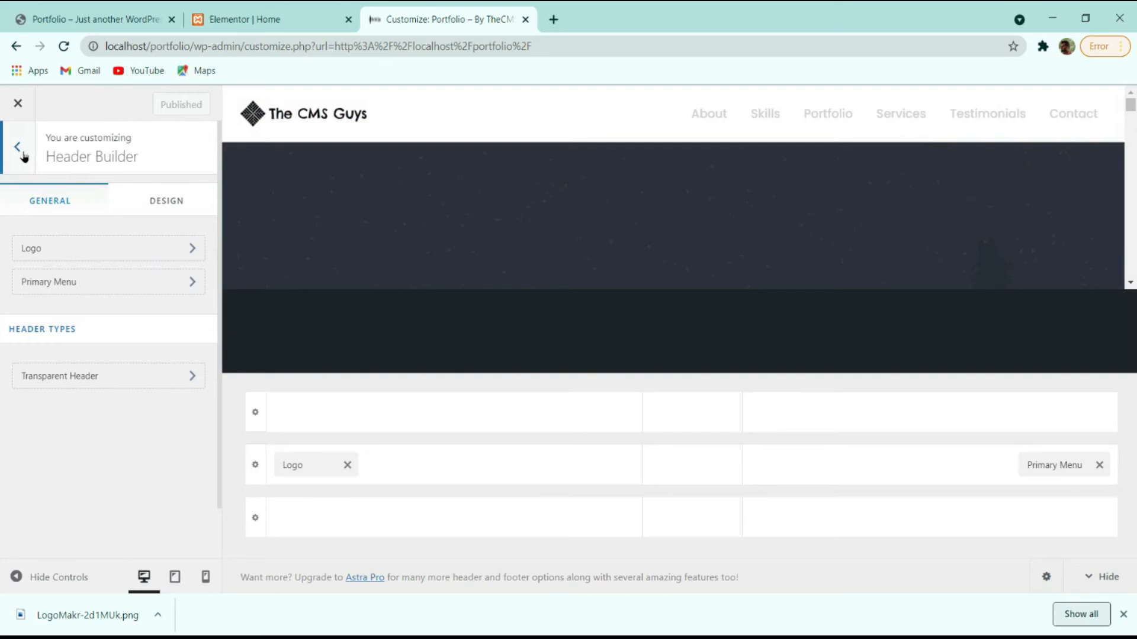
Set Transparent Header to Desktop + Mobile and switch on Enable on Complete Website.
left_click(76, 376)
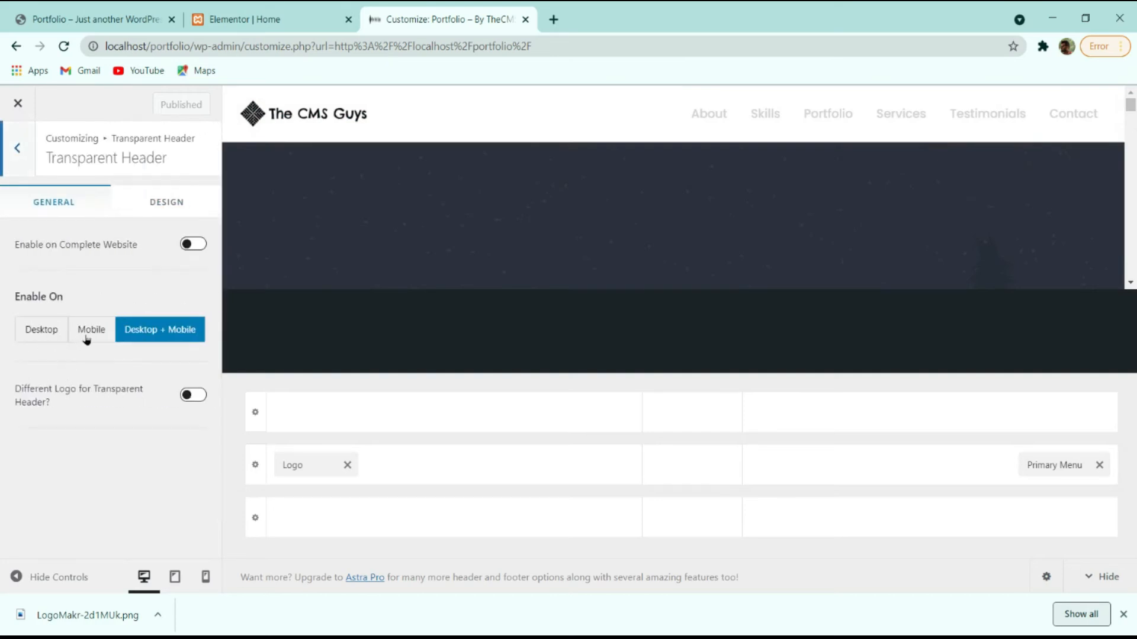
left_click(86, 339)
left_click(183, 336)
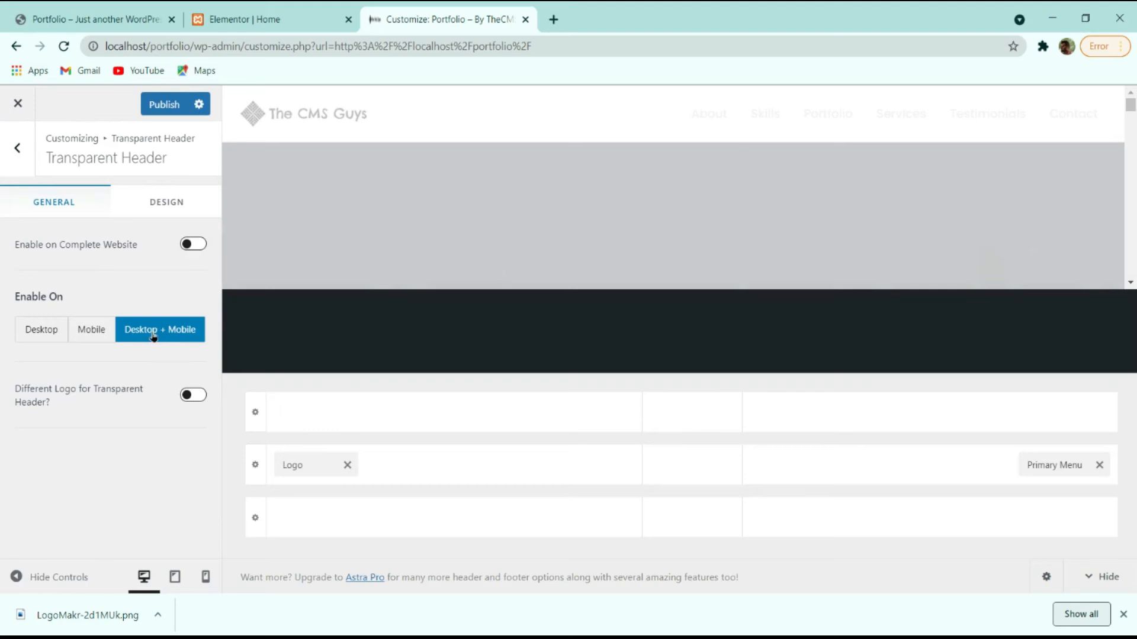
left_click(194, 245)
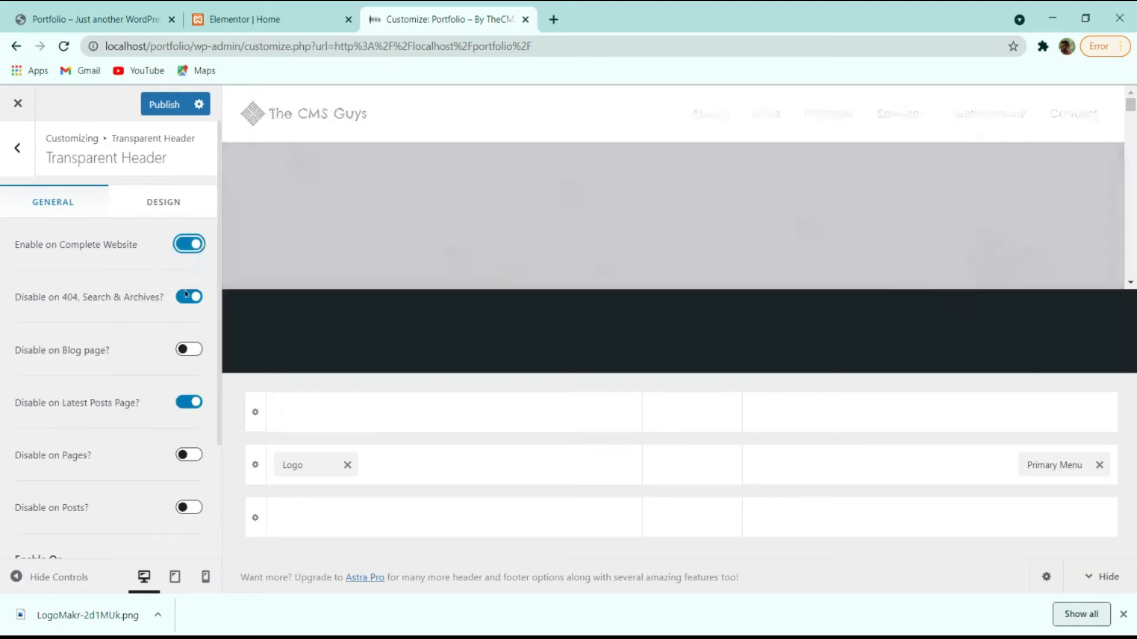
scroll(681, 190, "down", 3)
scroll(702, 186, "up", 3)
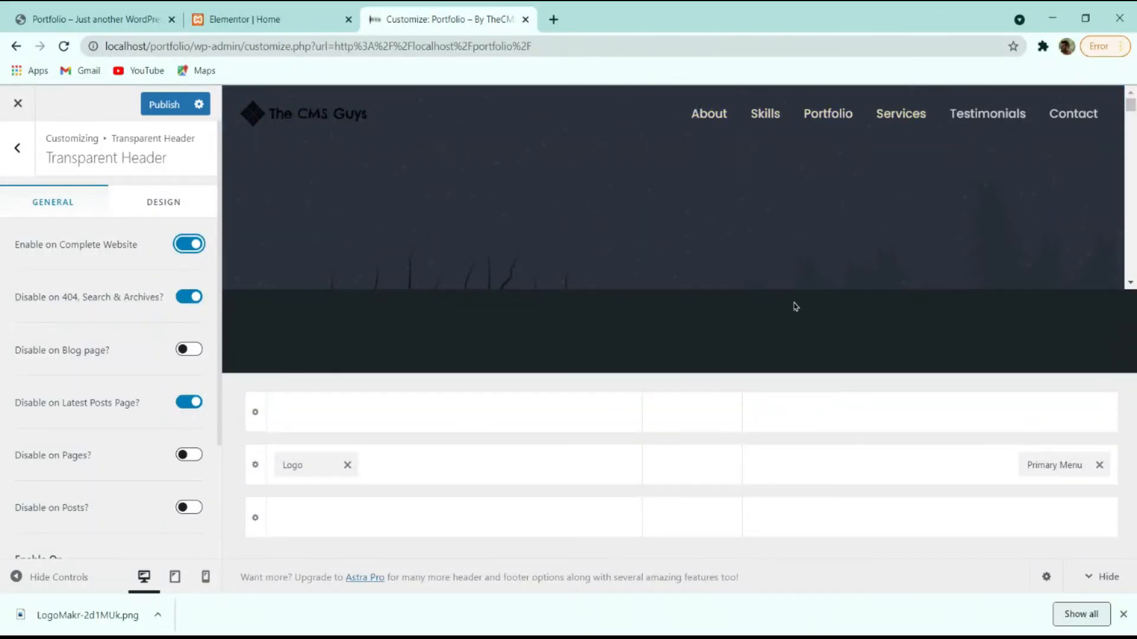
left_click(288, 17)
scroll(611, 214, "up", 3)
scroll(611, 214, "up", 5)
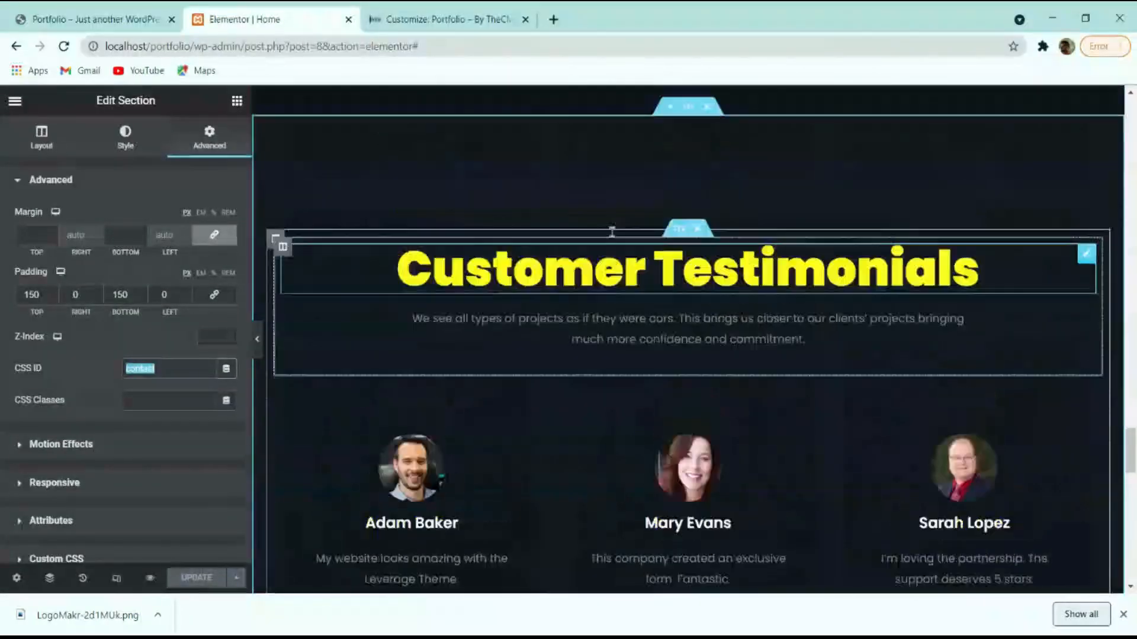
left_click(107, 19)
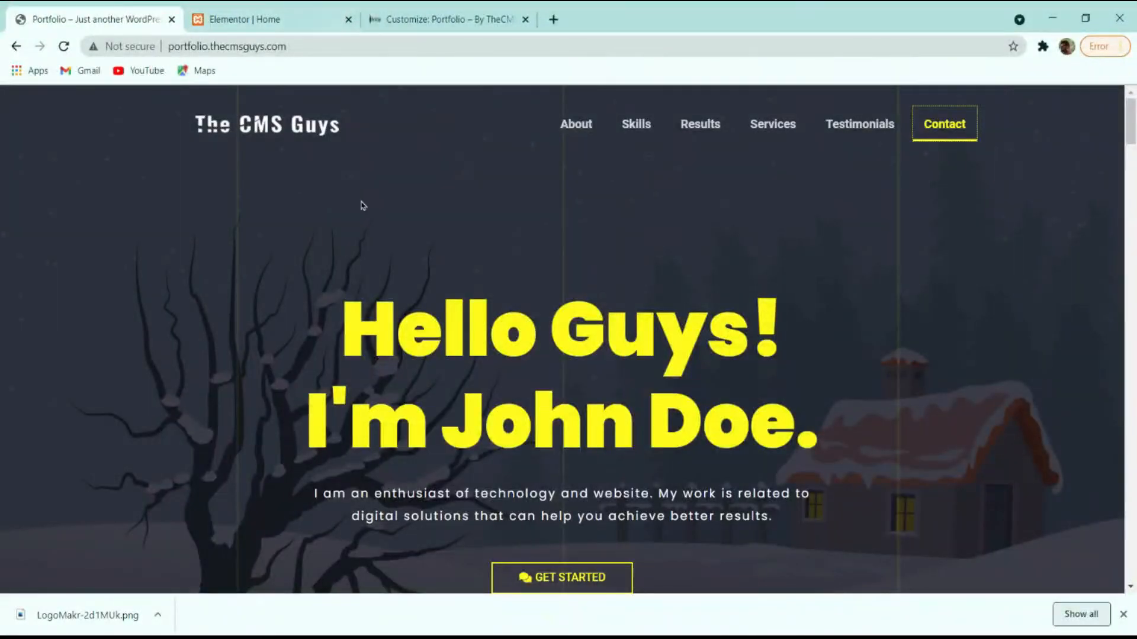
left_click(860, 124)
scroll(771, 236, "up", 20)
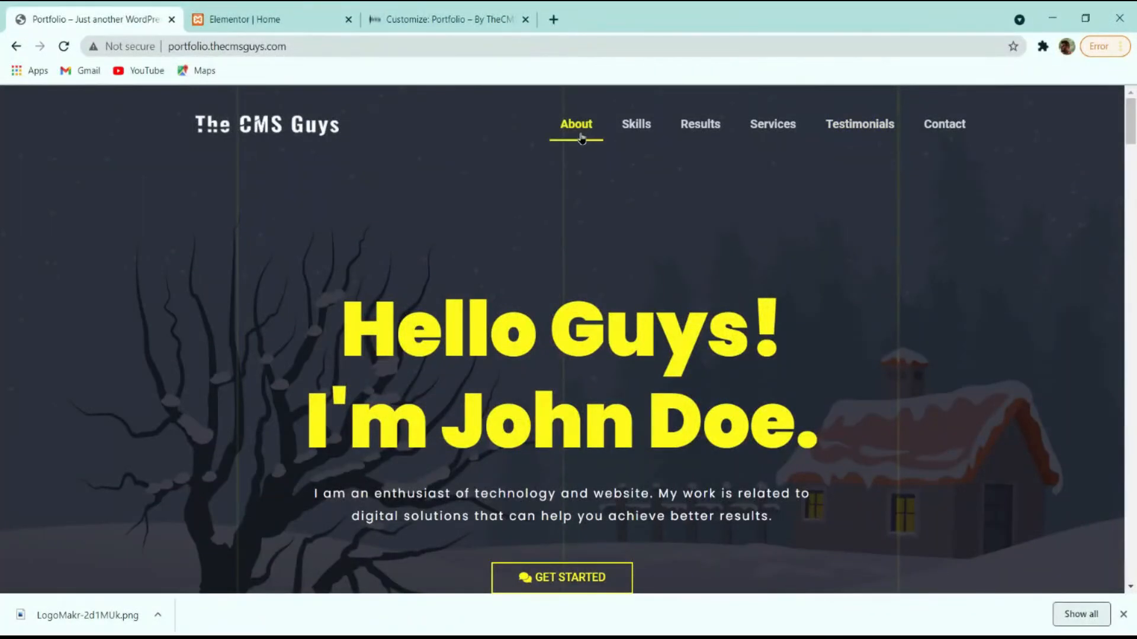
left_click(423, 19)
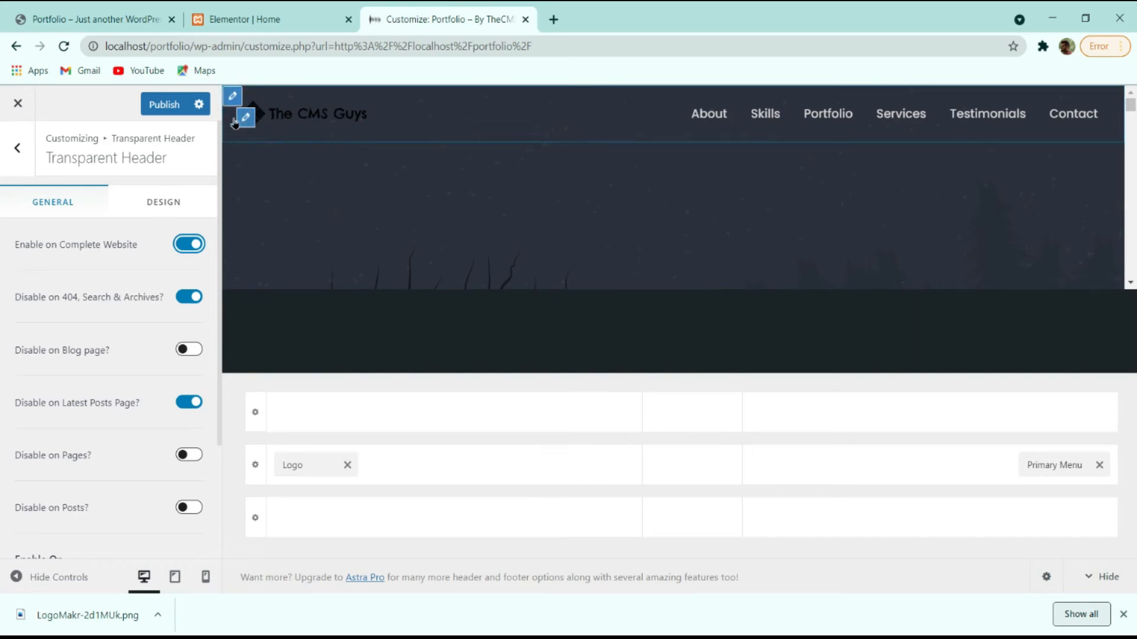
Preview the transparent header at tablet and mobile widths, checking the mobile dropdown.
left_click(1125, 617)
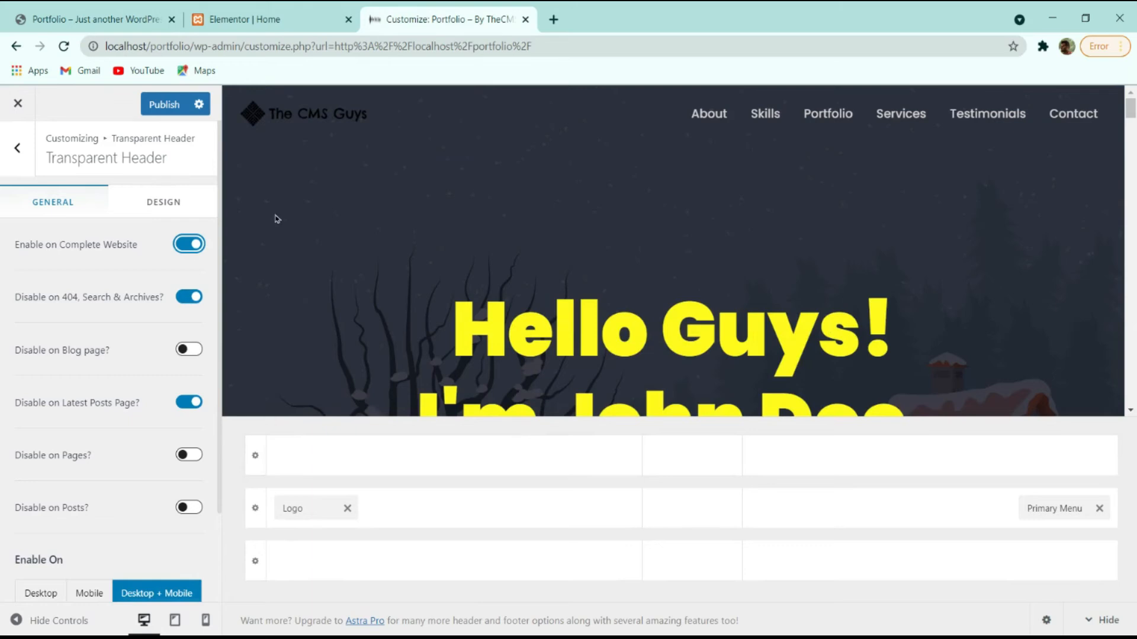
scroll(83, 313, "down", 2)
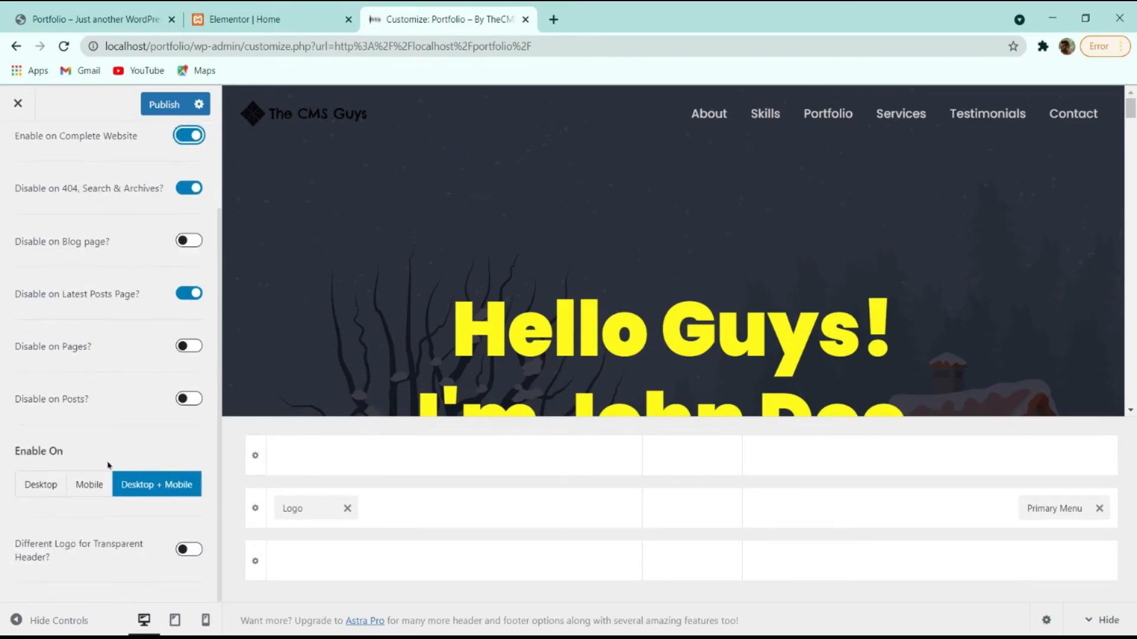
left_click(174, 620)
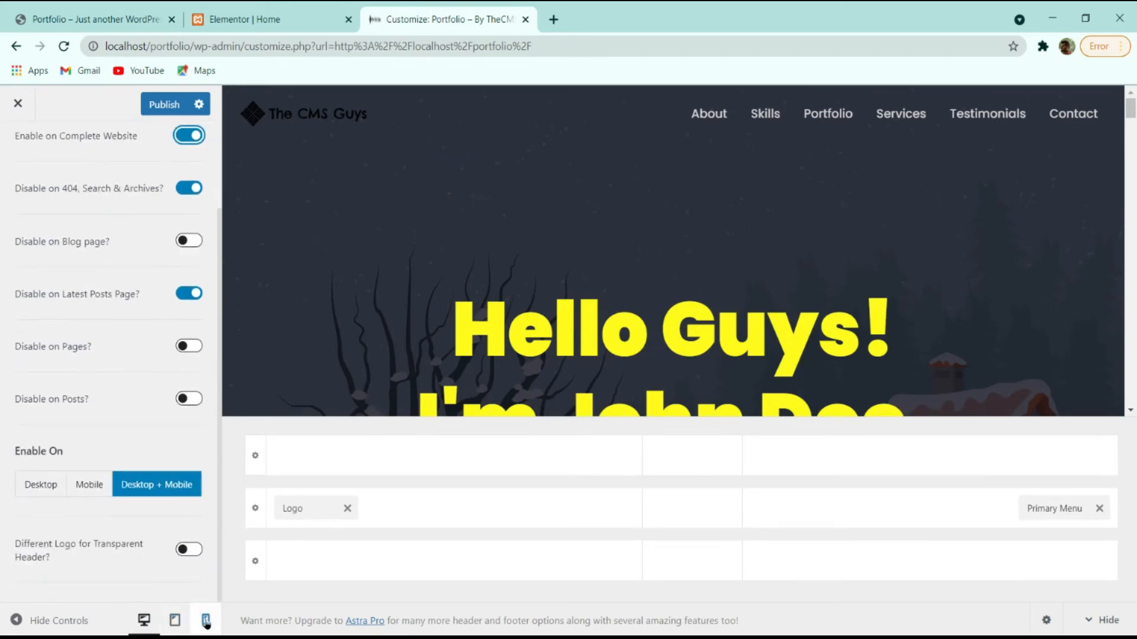
left_click(205, 622)
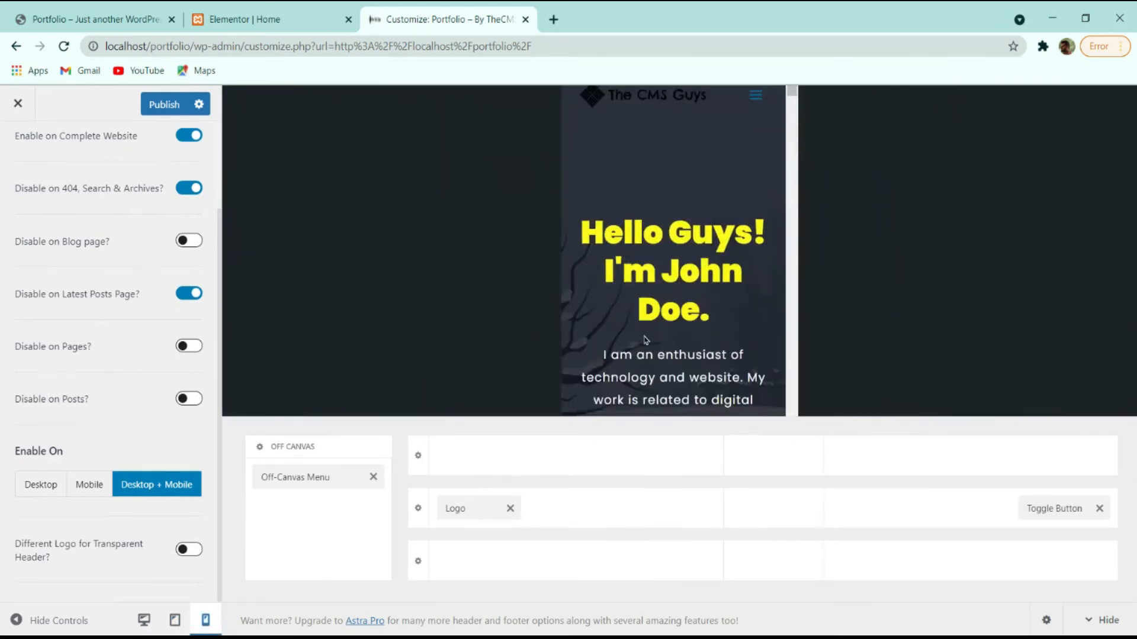
left_click(756, 96)
left_click(756, 96)
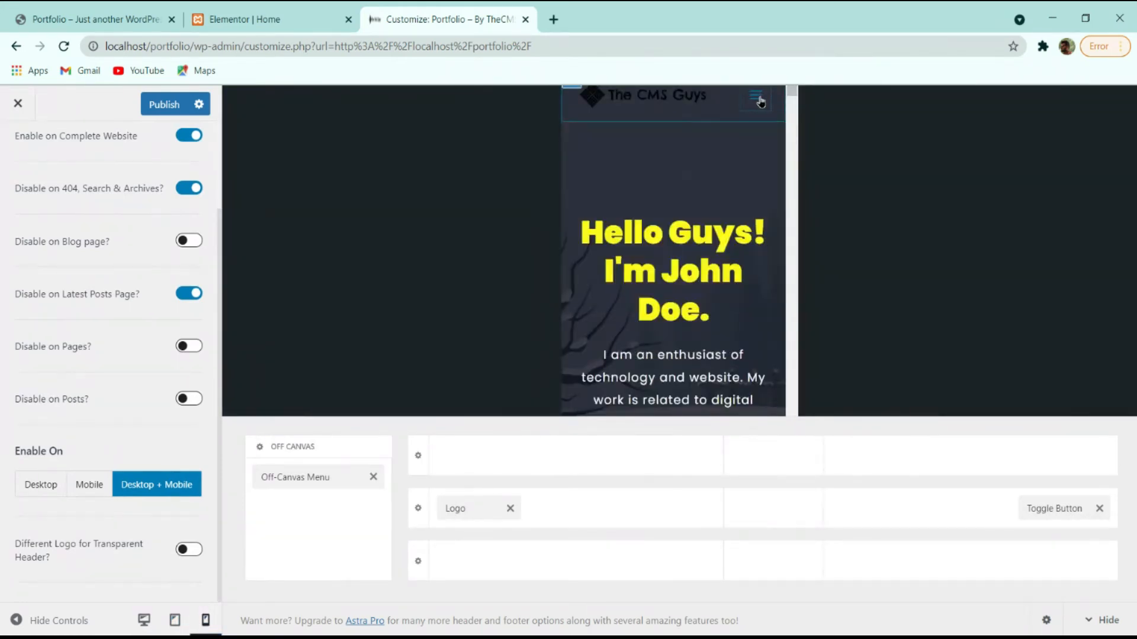
Return the preview to desktop, publish, and close the Customizer.
left_click(175, 620)
left_click(144, 620)
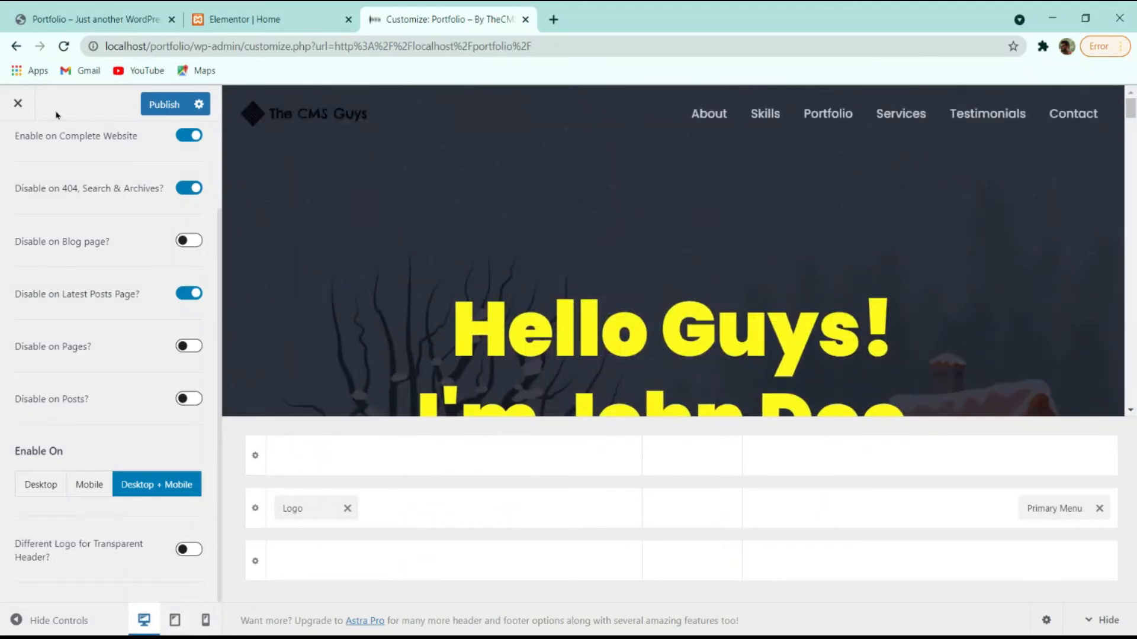
left_click(172, 107)
left_click(31, 107)
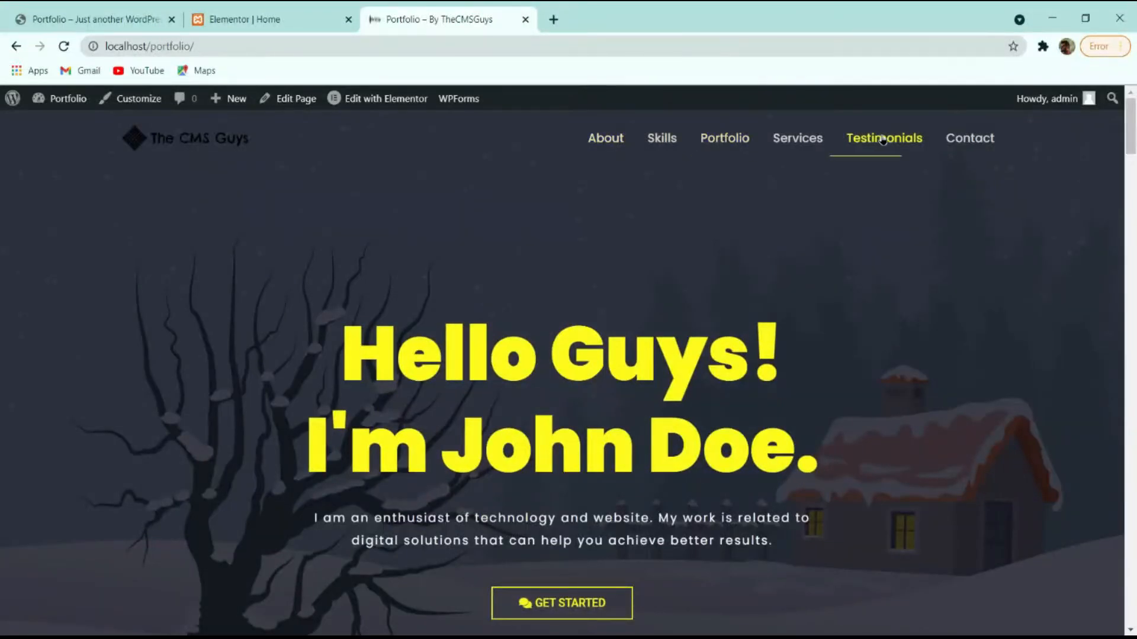
Compare the local default Astra footer with the reference site, then reopen the Customizer.
scroll(951, 142, "down", 15)
scroll(844, 215, "down", 15)
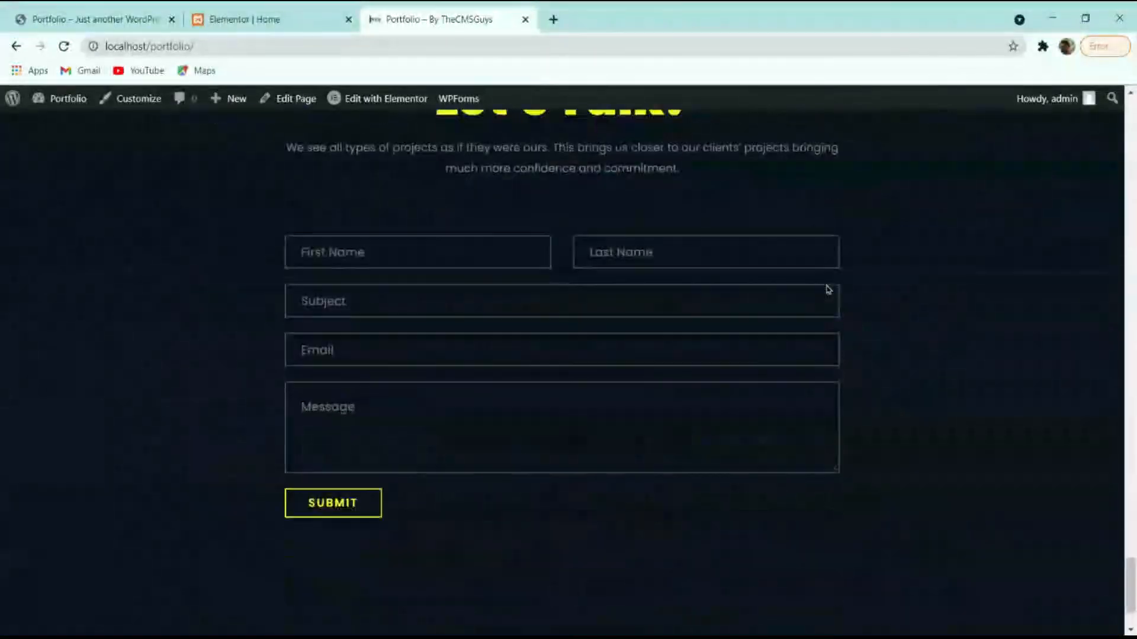
key("super")
left_click(254, 14)
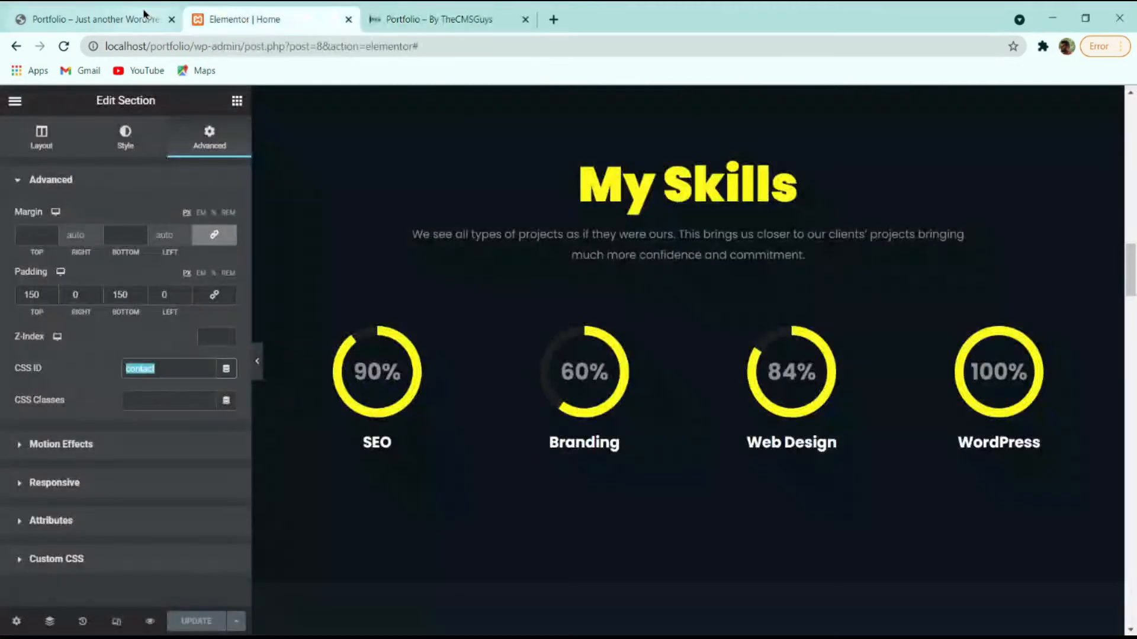
key("ctrl+shift+Tab")
scroll(325, 342, "down", 15)
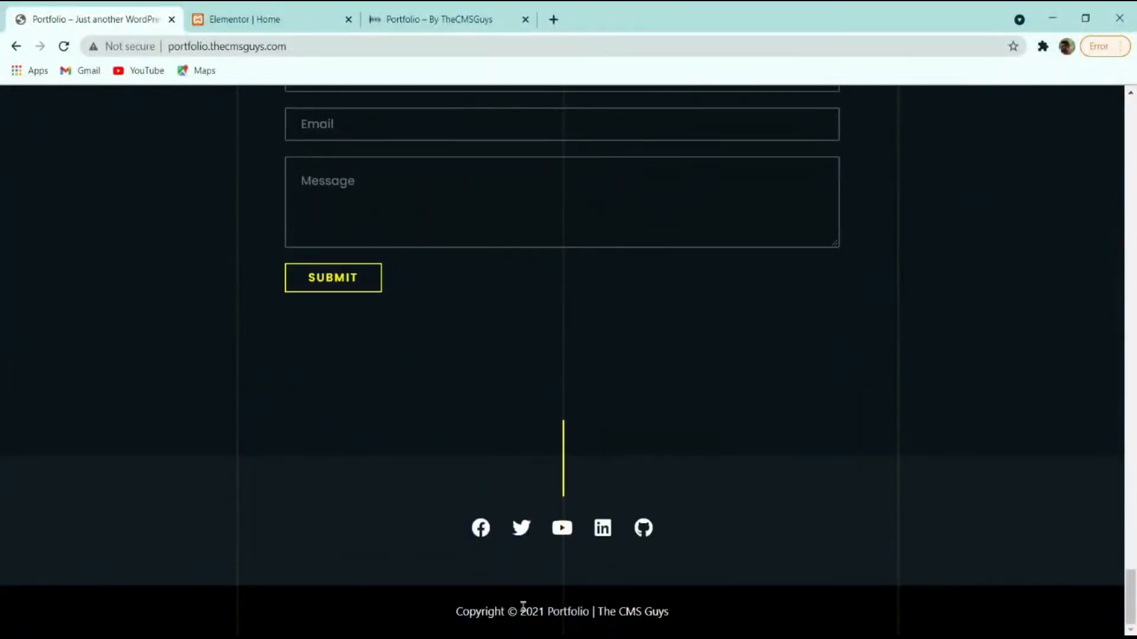
left_click(450, 17)
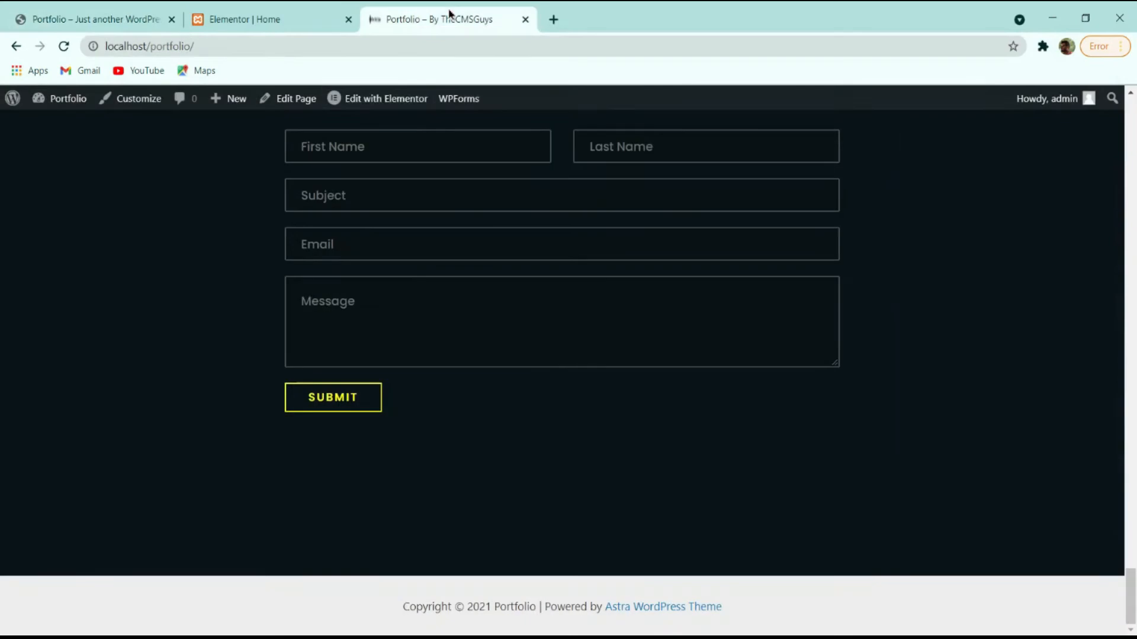
left_click(122, 99)
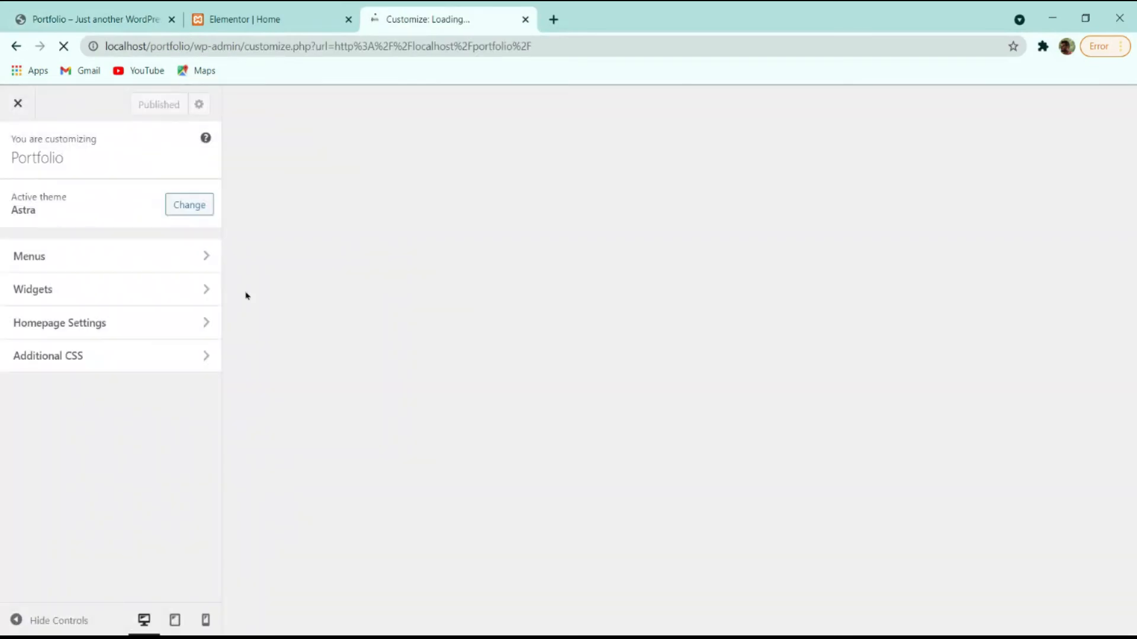
Set the below-footer bar's background colour to black.
scroll(603, 320, "down", 8)
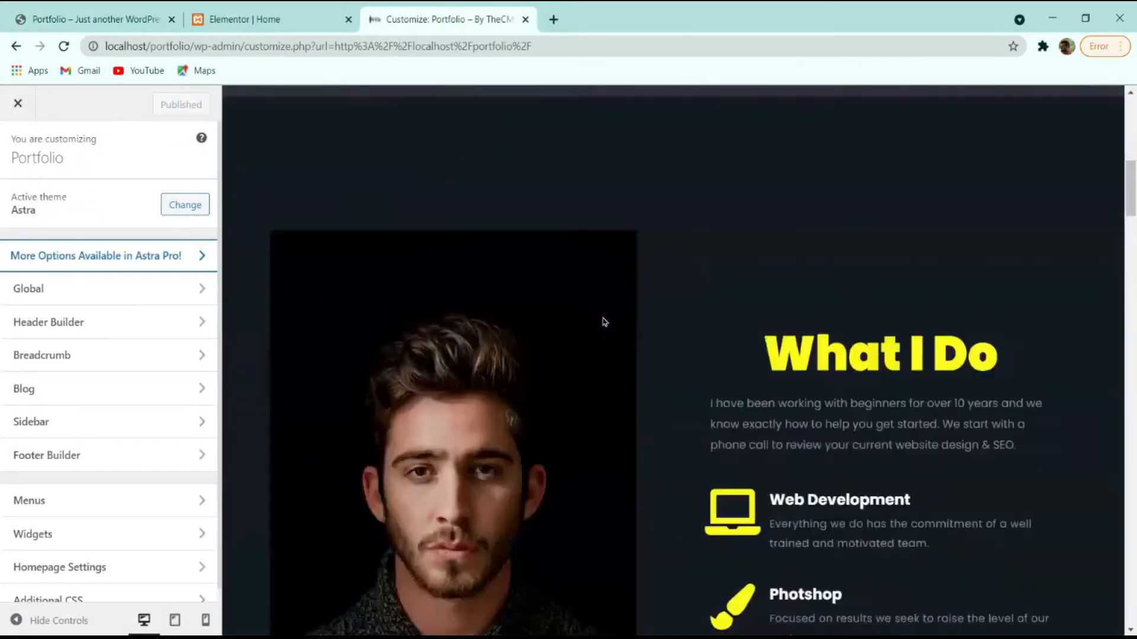
scroll(603, 320, "down", 15)
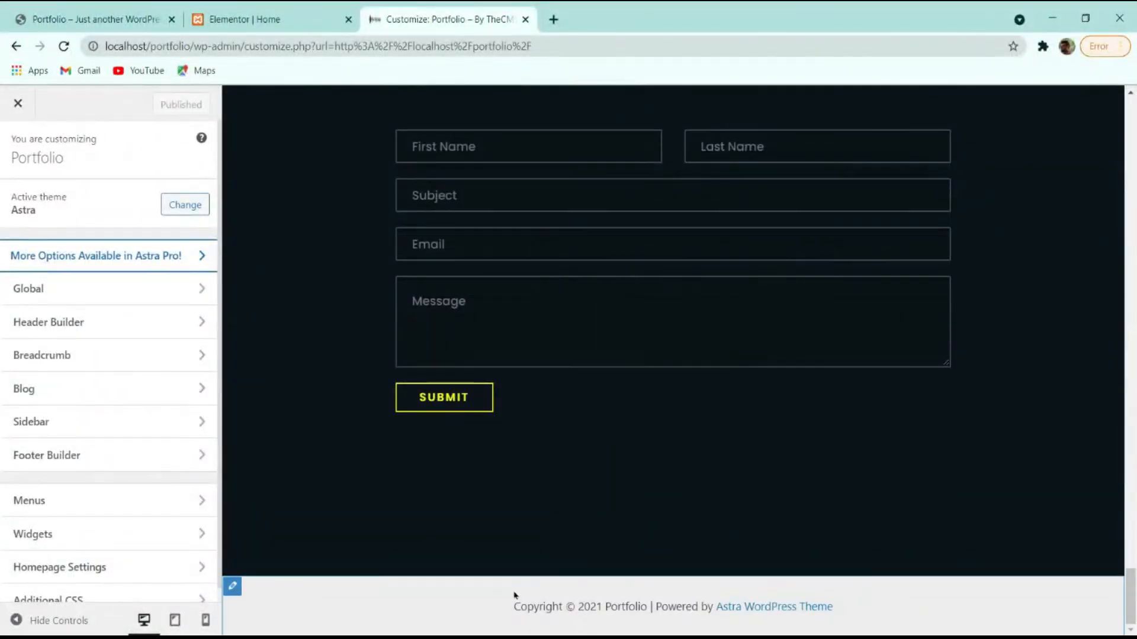
left_click(233, 587)
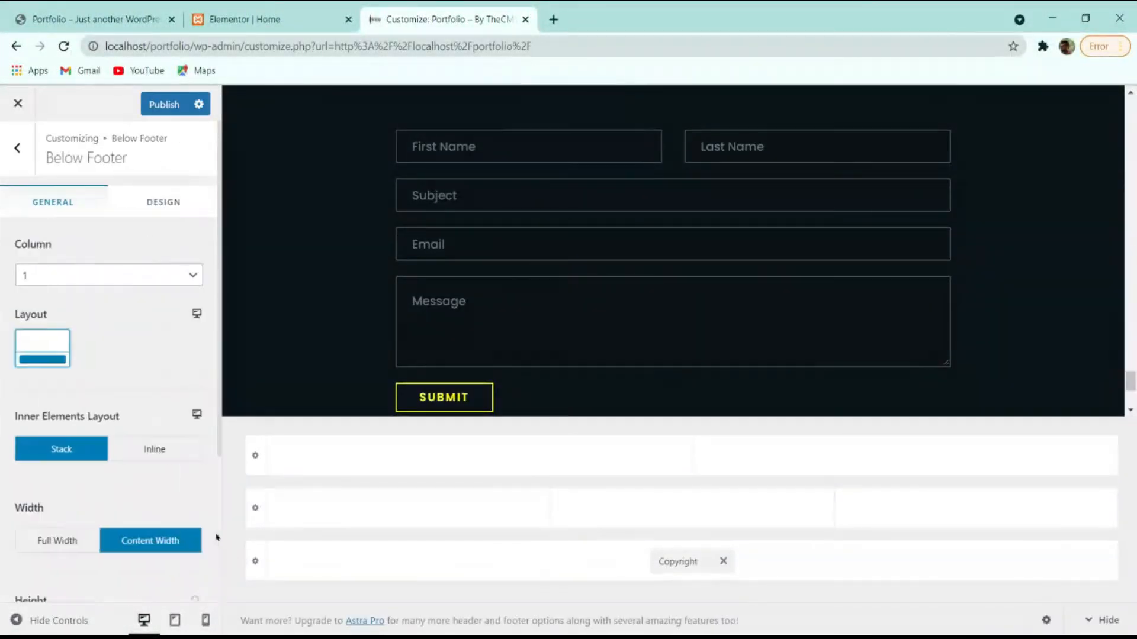
left_click(158, 202)
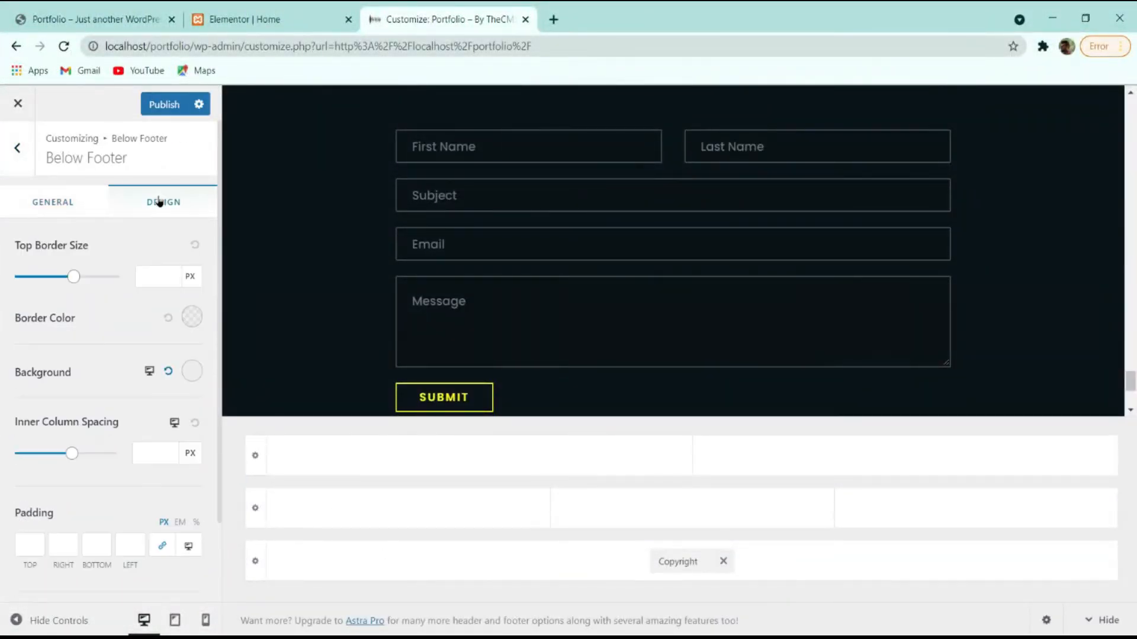
left_click(192, 376)
left_click_drag(148, 455, 5, 545)
Open the footer copyright element's settings.
scroll(672, 322, "down", 4)
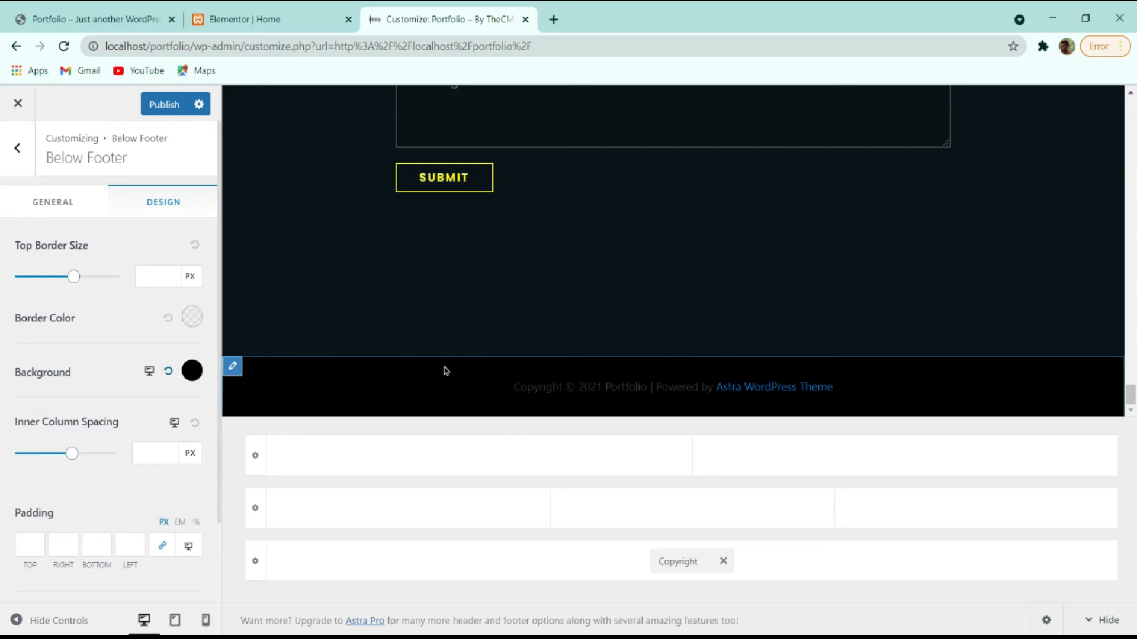
mouse_move(630, 396)
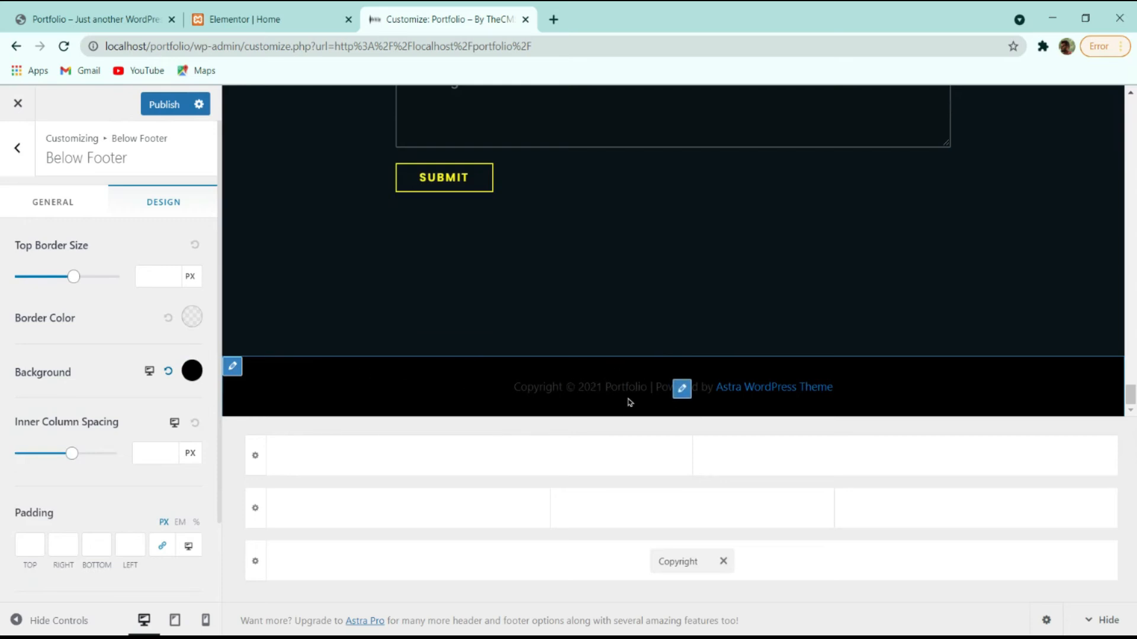
left_click(682, 391)
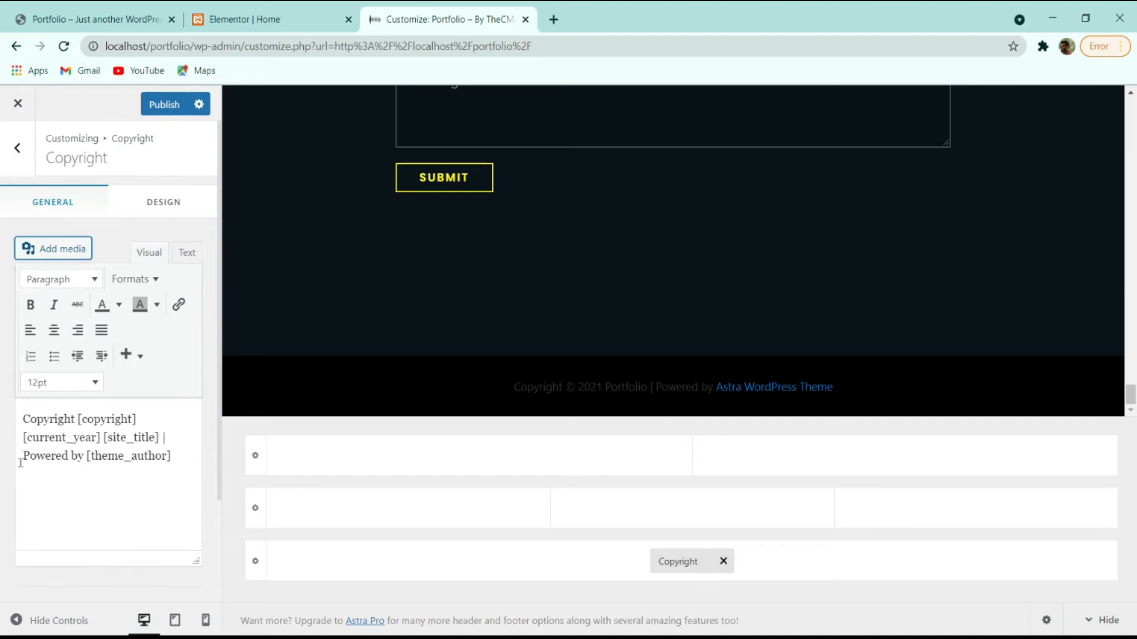
Replace 'Powered by [theme_author]' with TheCMSGuys and make the copyright text white.
left_click_drag(22, 456, 172, 459)
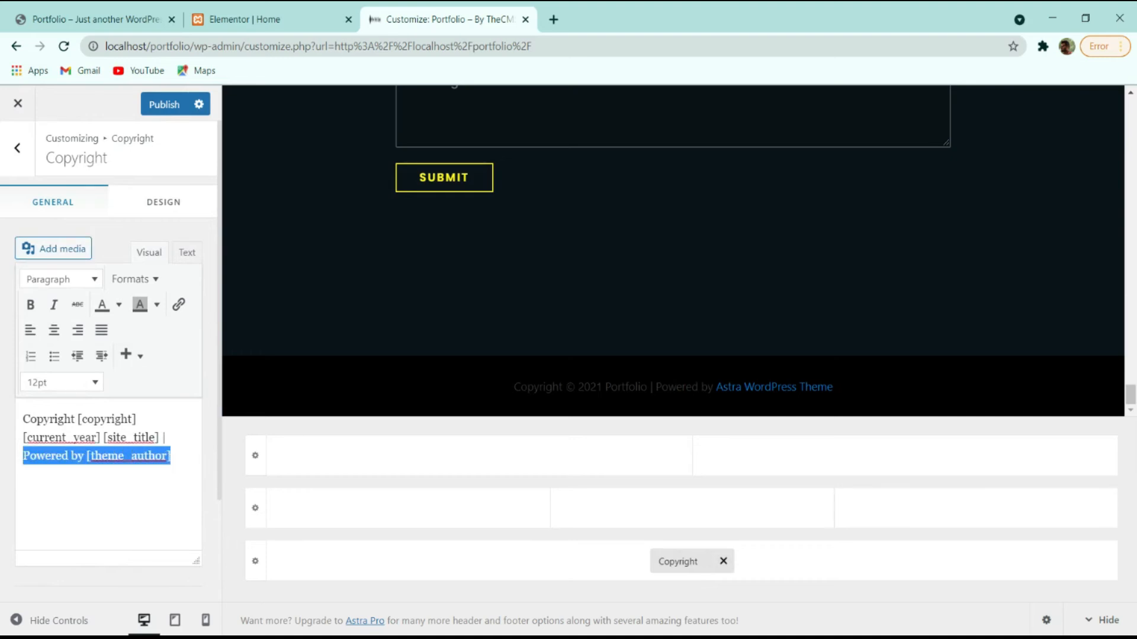
type("Th")
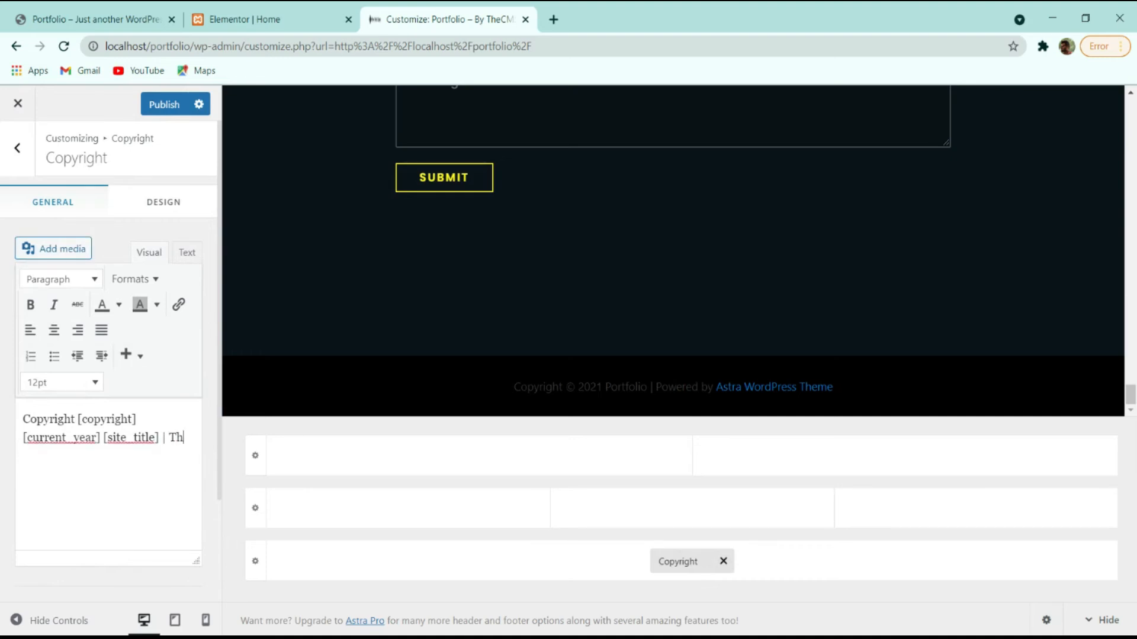
type("eCMS")
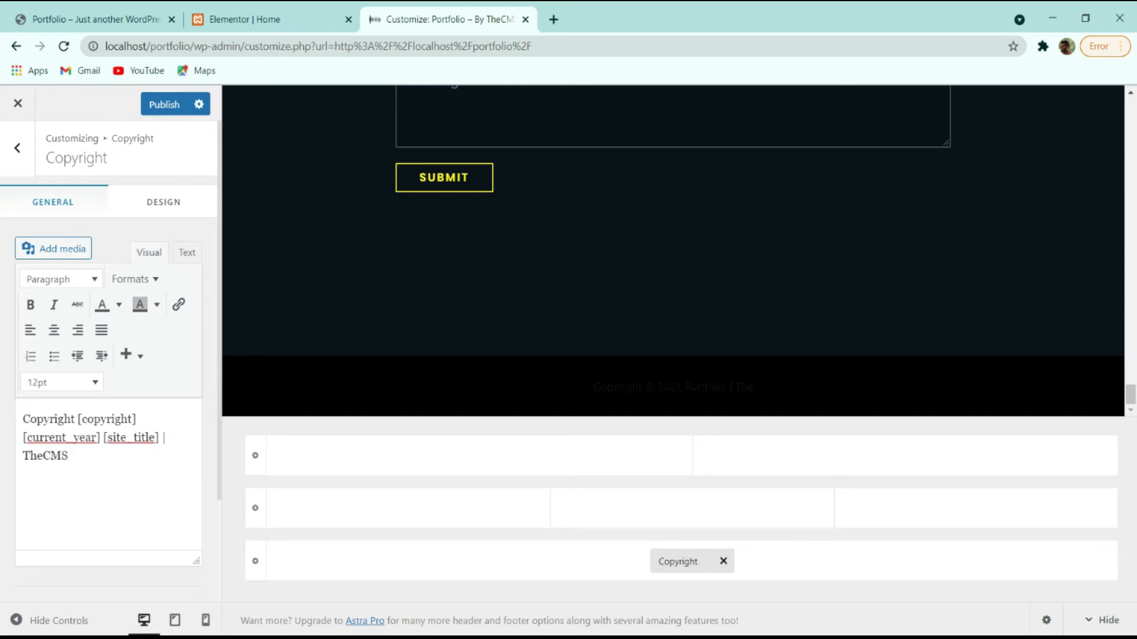
type("Guys")
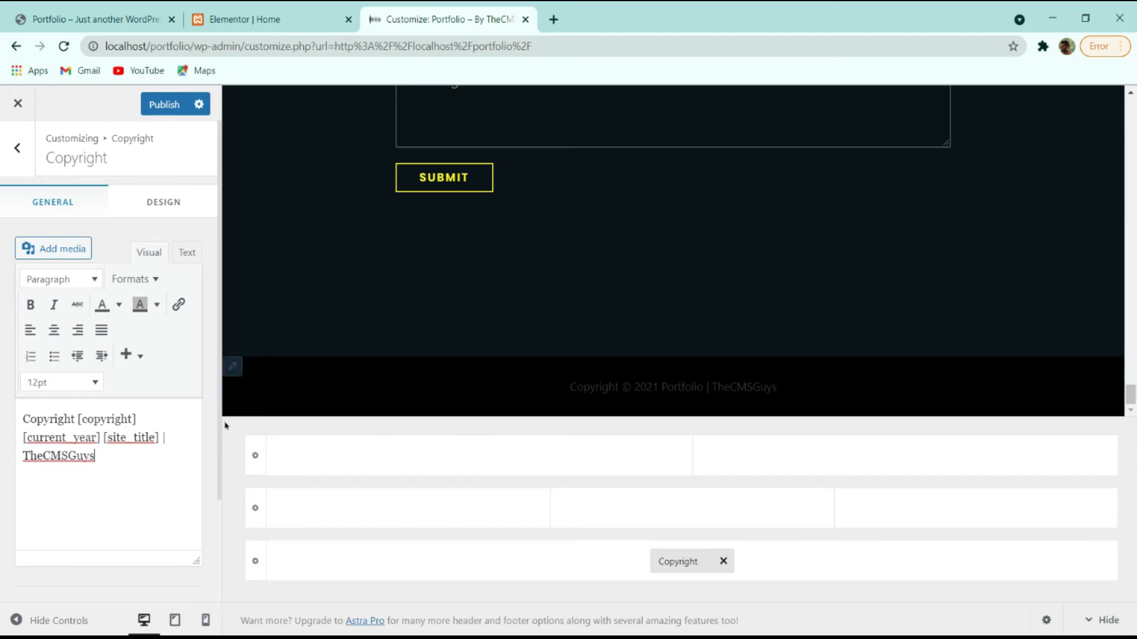
left_click(171, 199)
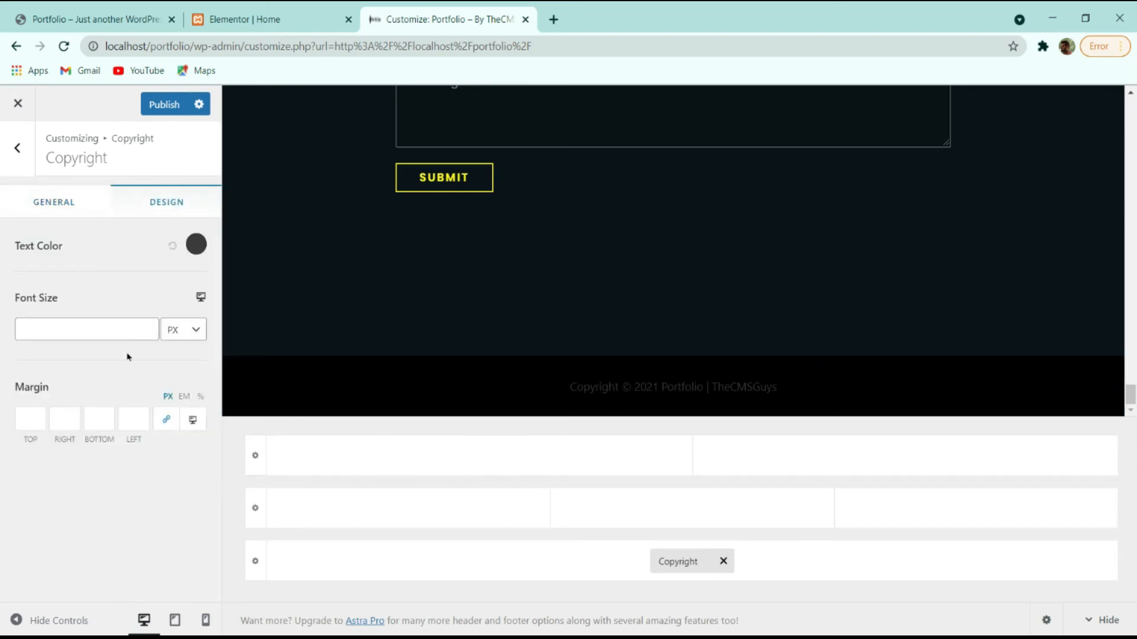
left_click(196, 244)
left_click_drag(162, 340, 2, 180)
left_click(15, 183)
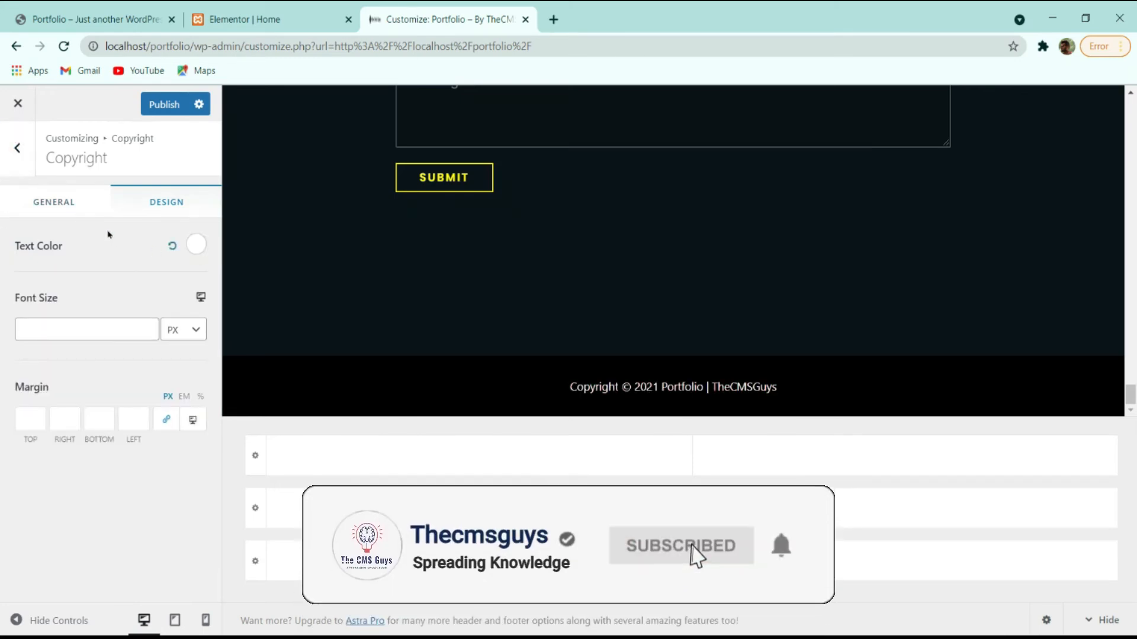
Set the copyright font size to 14px and publish the footer changes.
left_click(56, 203)
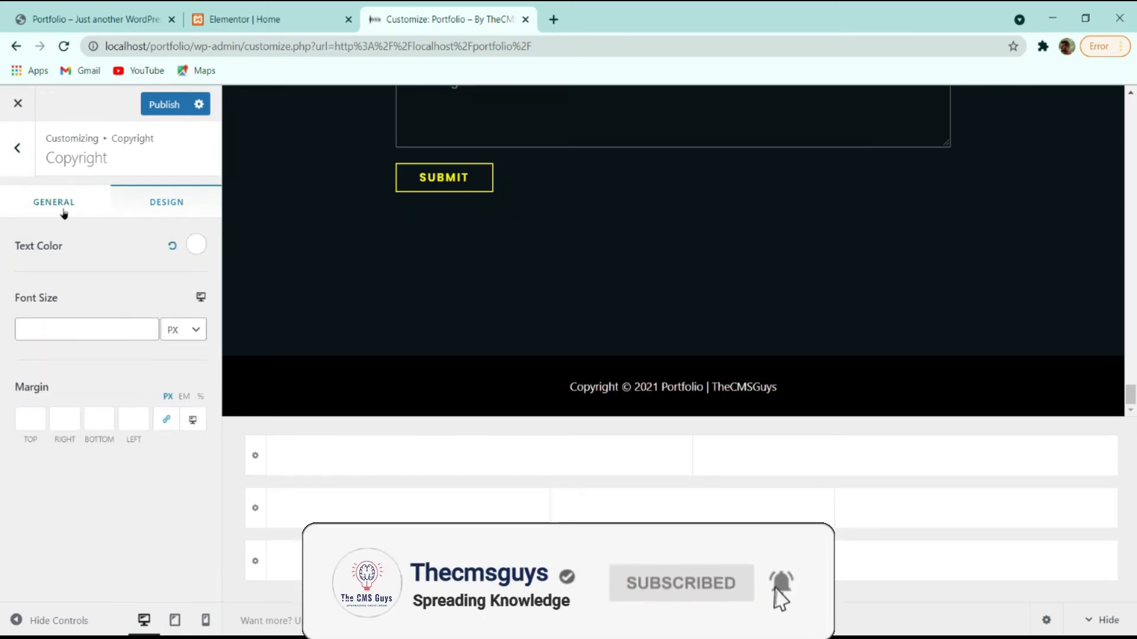
scroll(136, 367, "down", 3)
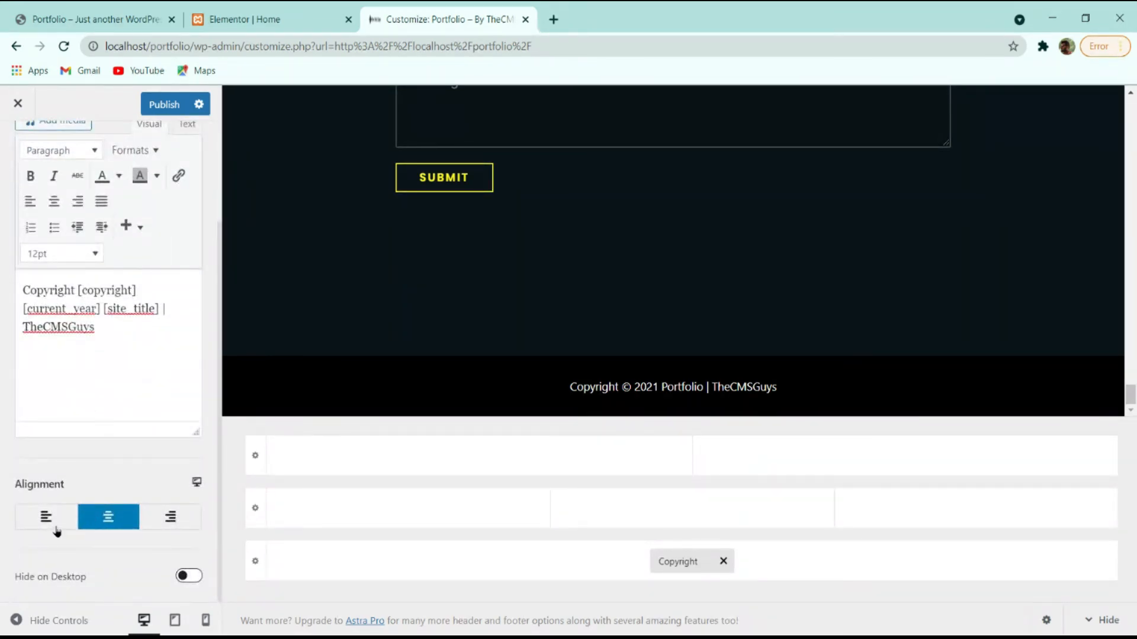
scroll(136, 438, "up", 3)
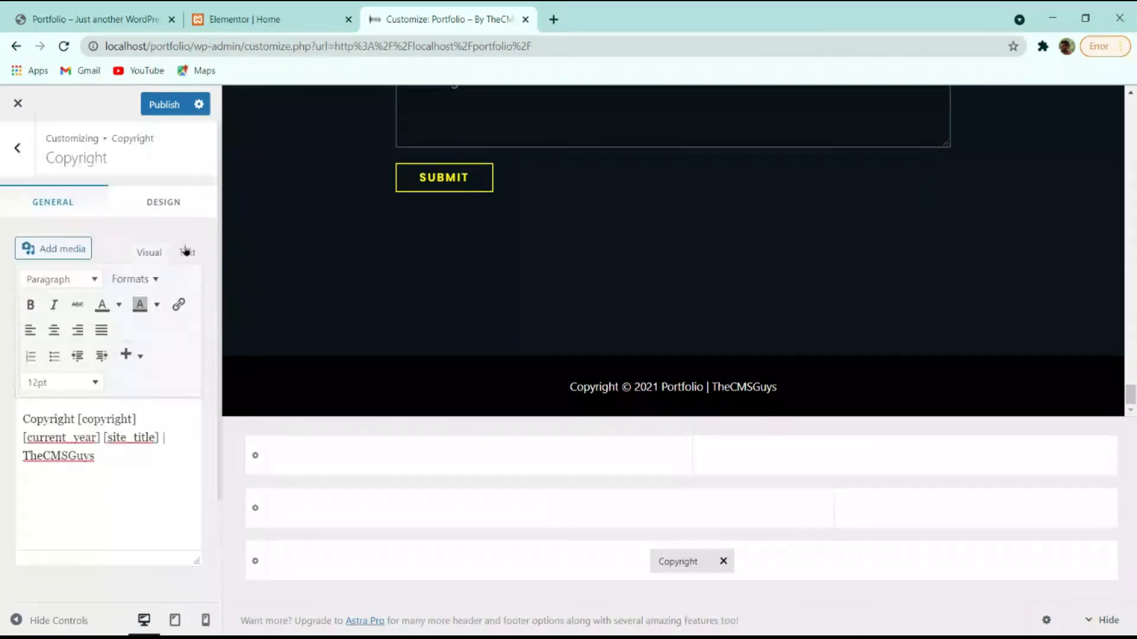
left_click(167, 202)
left_click_drag(146, 326, 147, 327)
left_click(147, 326)
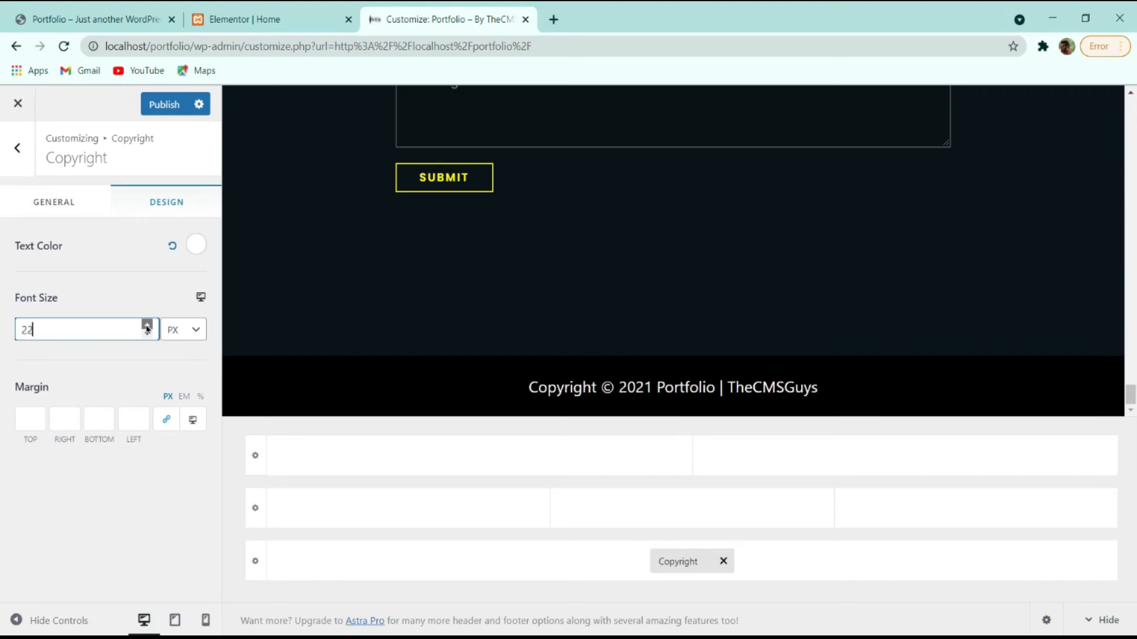
left_click_drag(109, 325, 3, 336)
type("13")
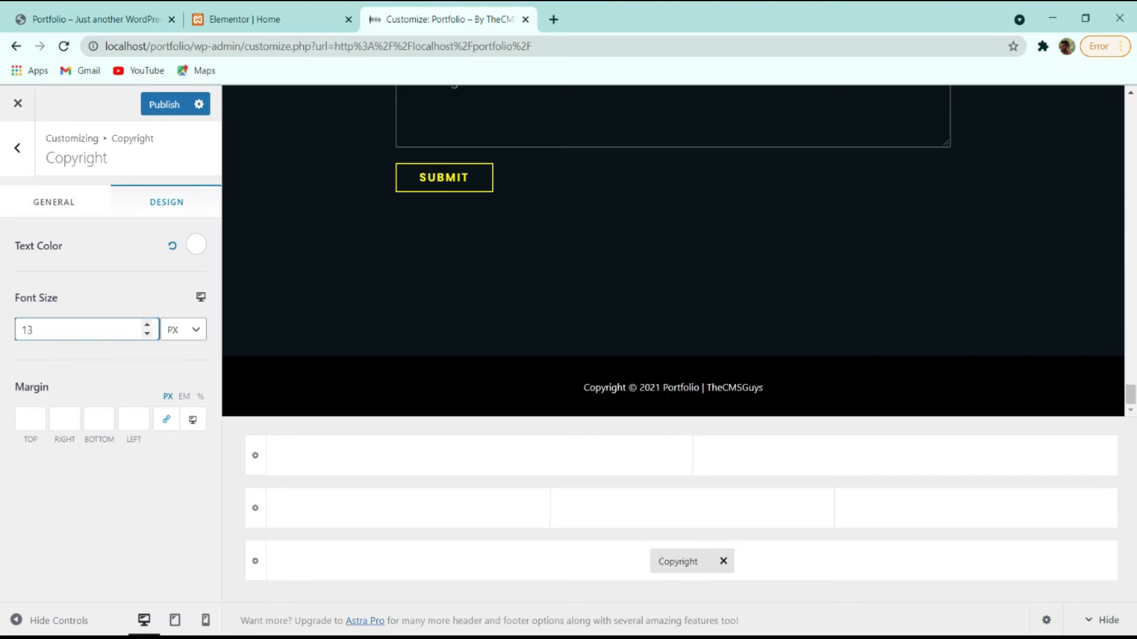
key("Up")
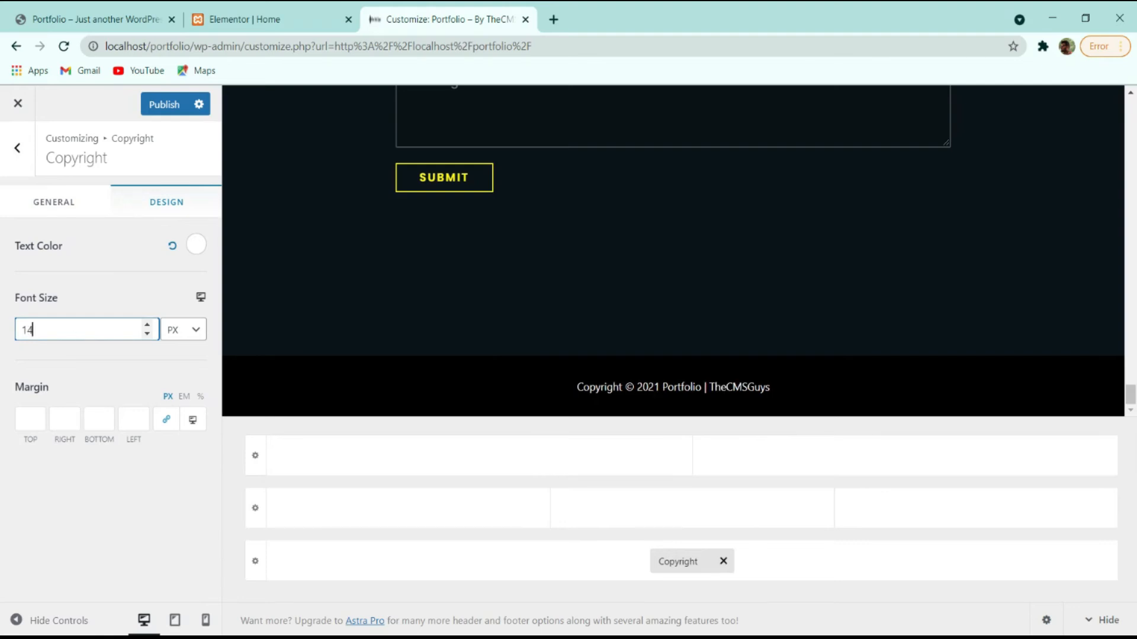
left_click(164, 104)
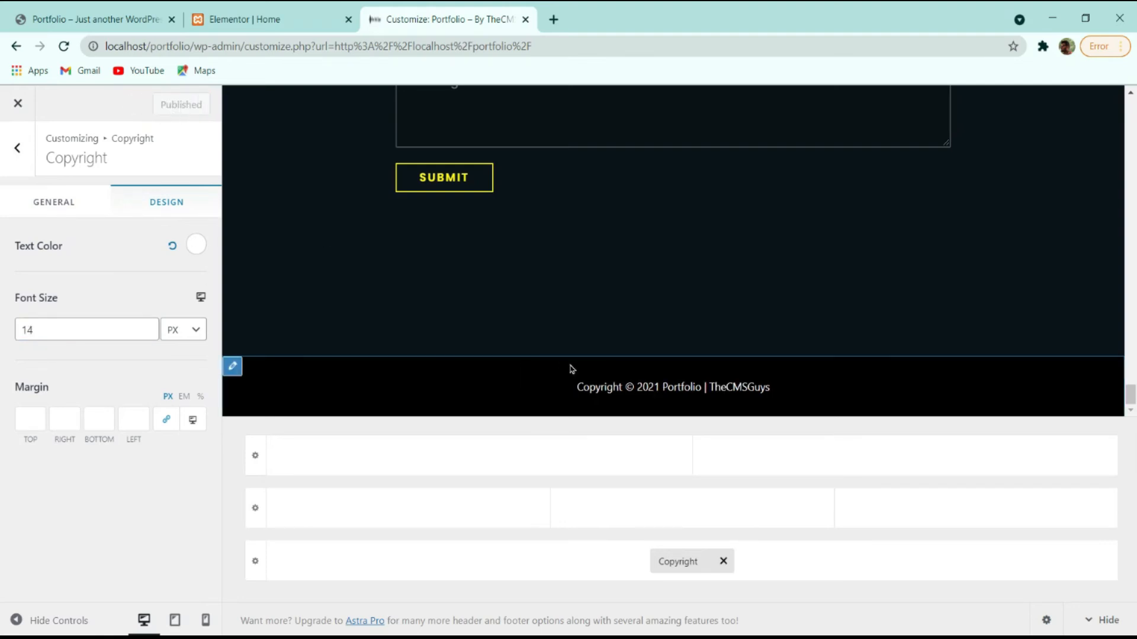
Return to the live portfolio site tab, scroll to its top and reload it.
left_click(320, 14)
scroll(309, 176, "down", 20)
left_click(171, 27)
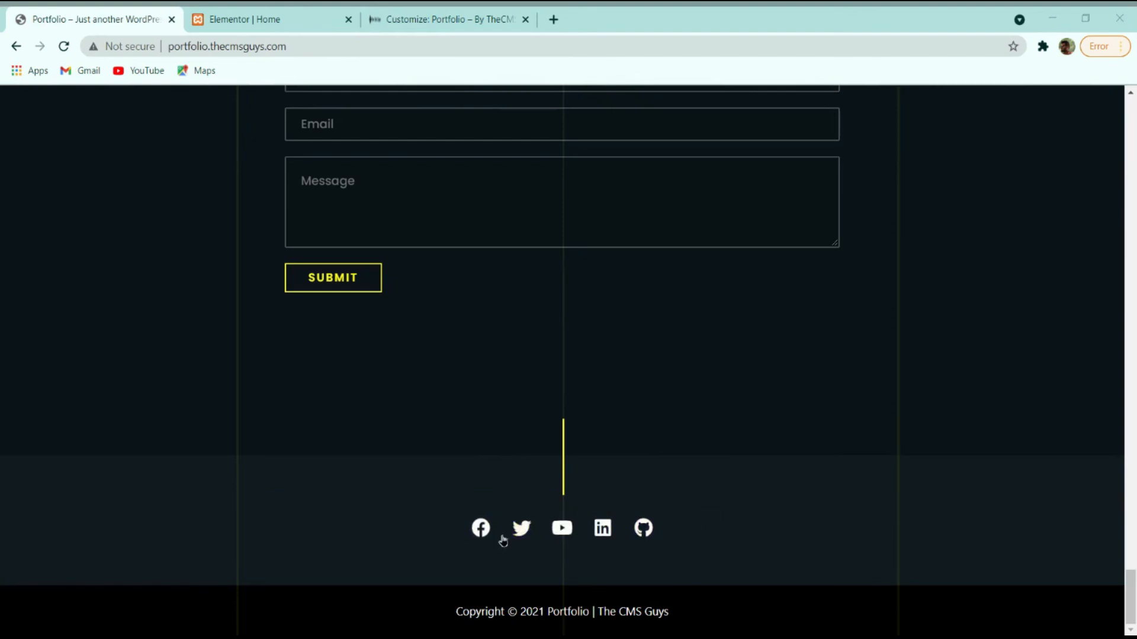
left_click(436, 14)
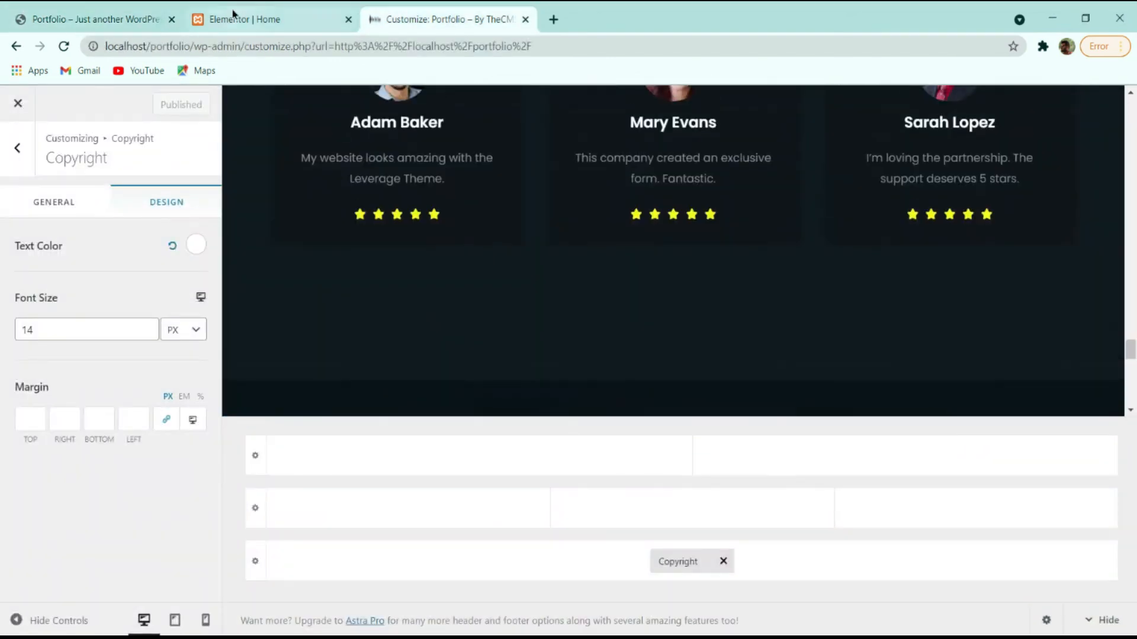
left_click(237, 18)
scroll(396, 394, "up", 10)
scroll(406, 393, "down", 20)
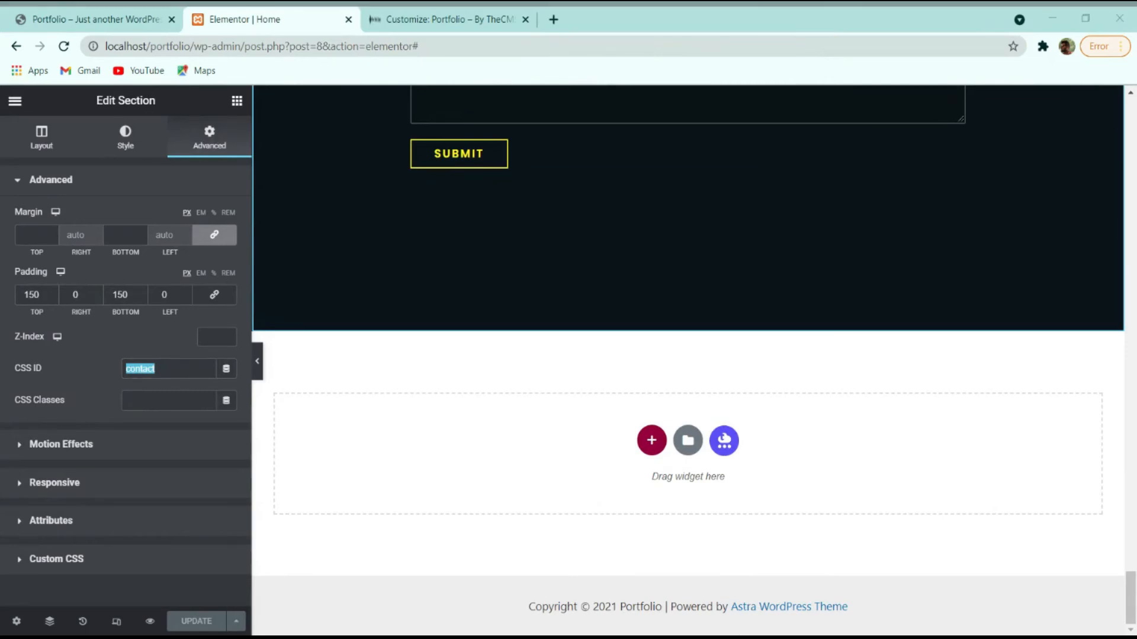
left_click(974, 457)
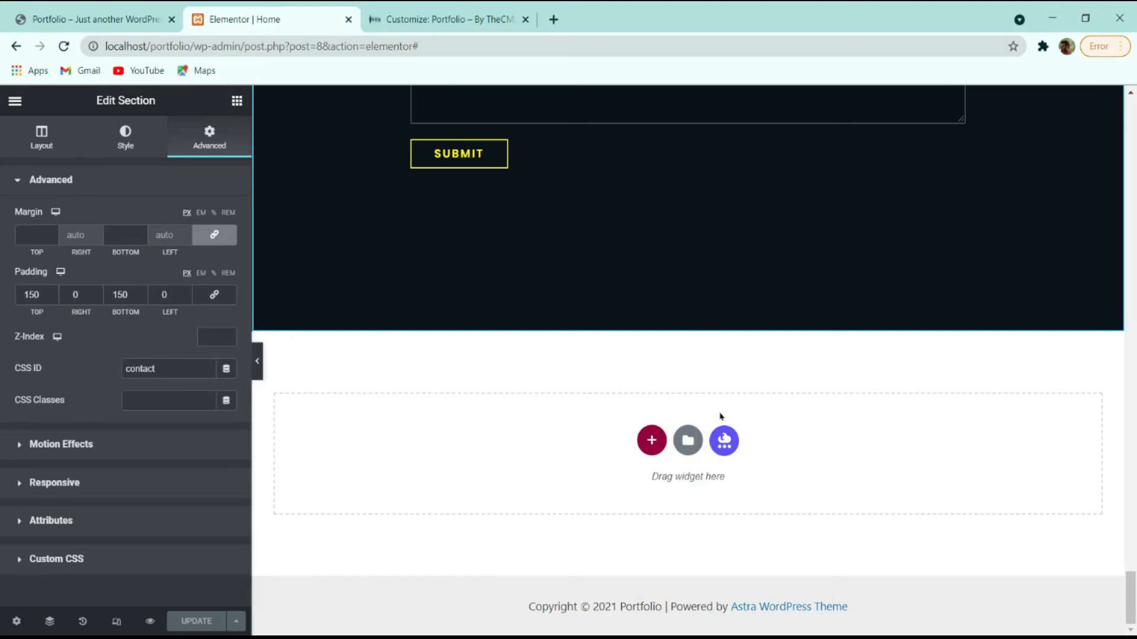
left_click(53, 14)
scroll(203, 322, "up", 15)
scroll(181, 323, "up", 8)
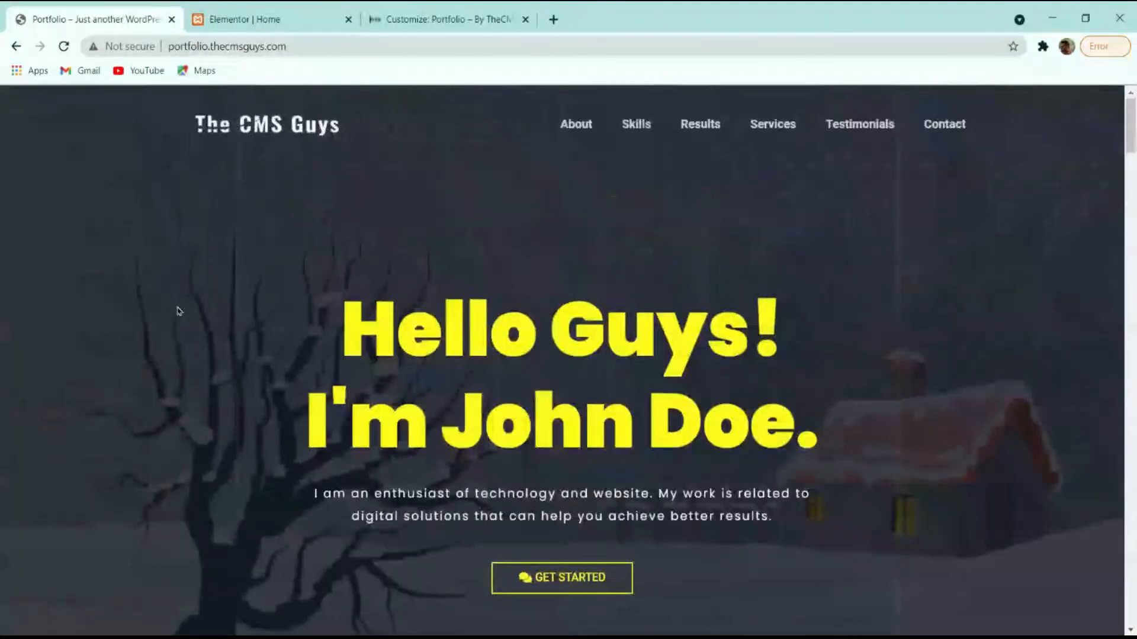
left_click(65, 49)
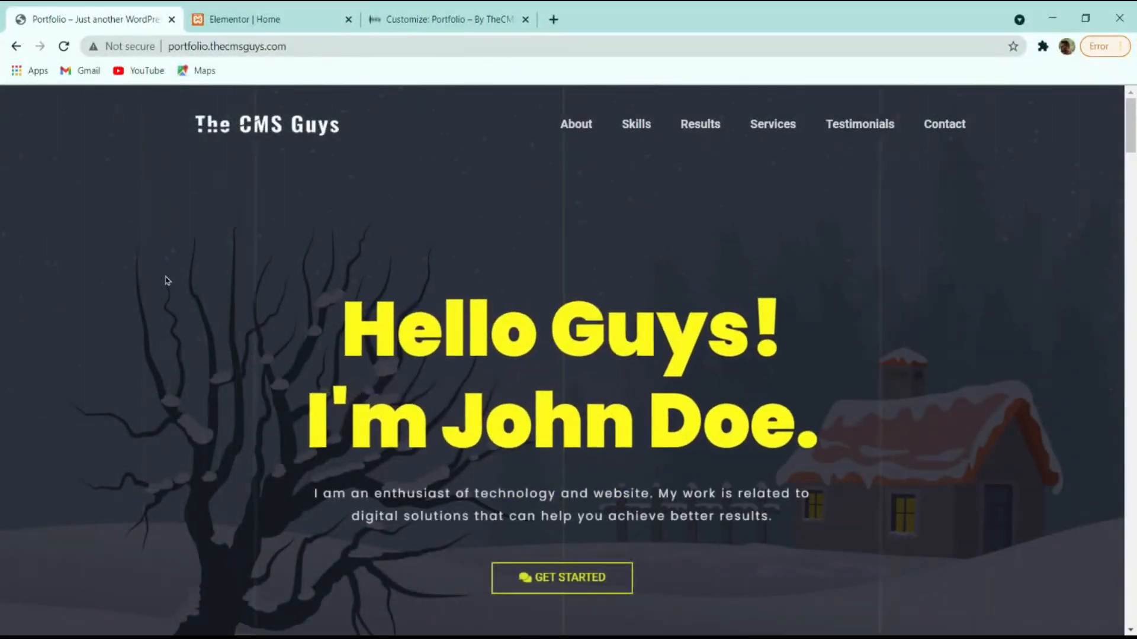
Preview the live site at mobile width and try the About and Skills links in the dropdown menu.
left_click(263, 480)
left_click(33, 448)
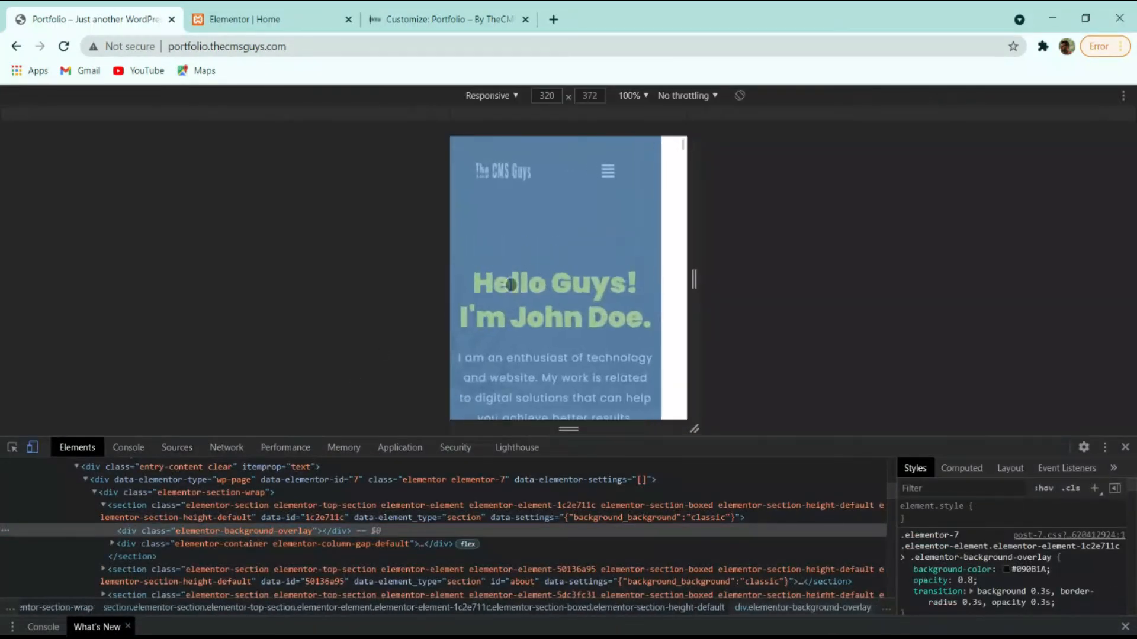
left_click(629, 173)
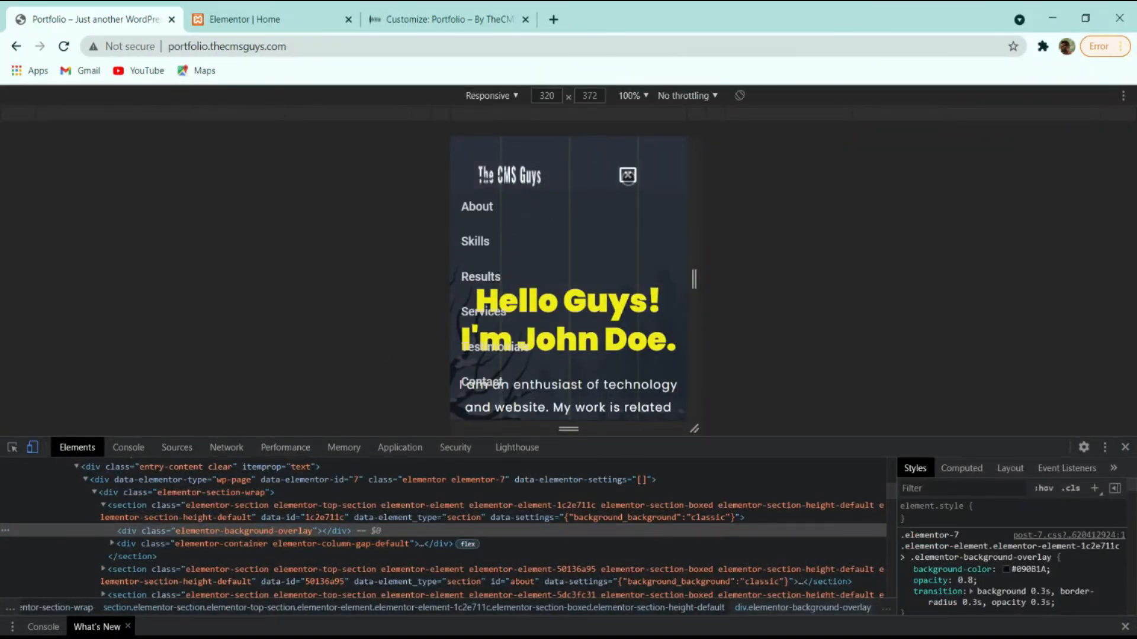
left_click(476, 205)
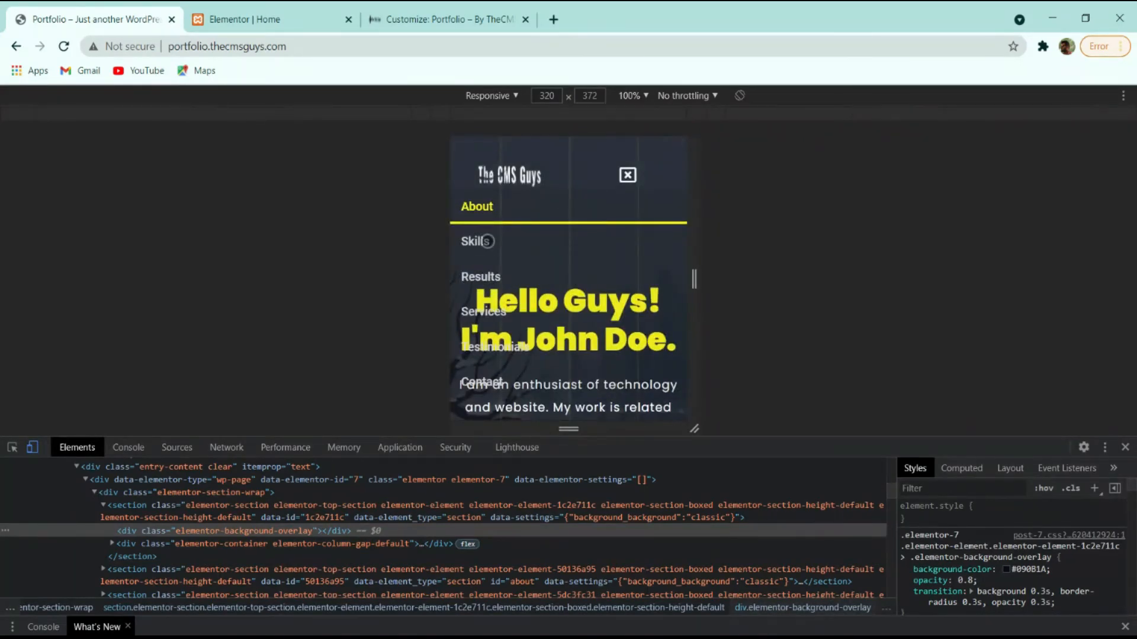
left_click(497, 248)
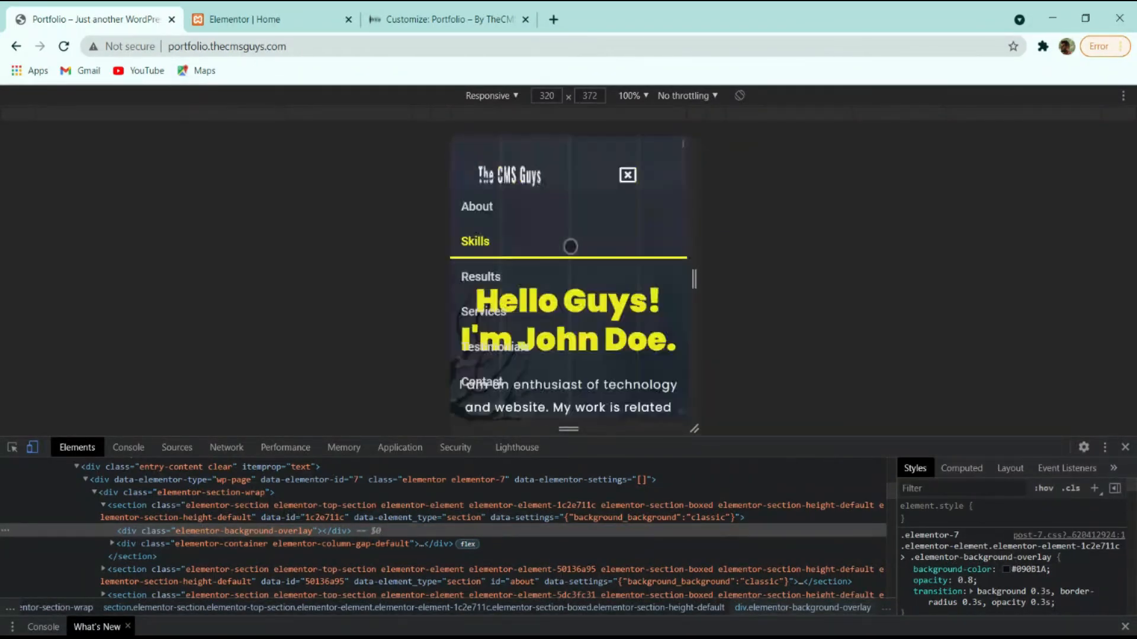
left_click(494, 319)
scroll(509, 317, "up", 20)
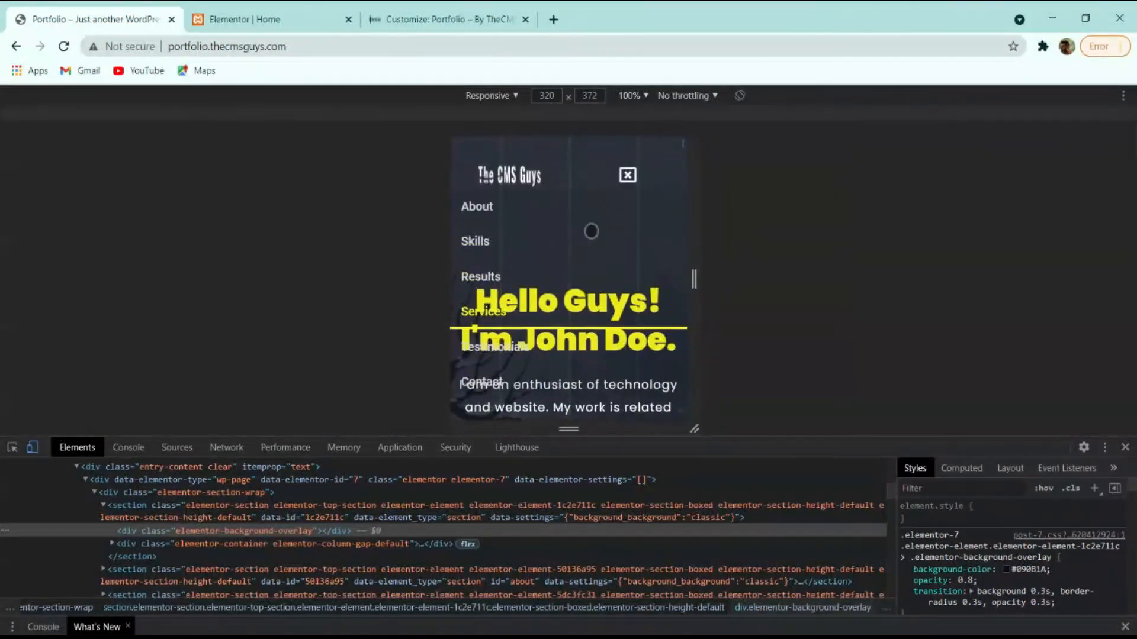
Close the mobile menu, turn off the device toolbar, and return to the Elementor editor tab.
left_click(626, 174)
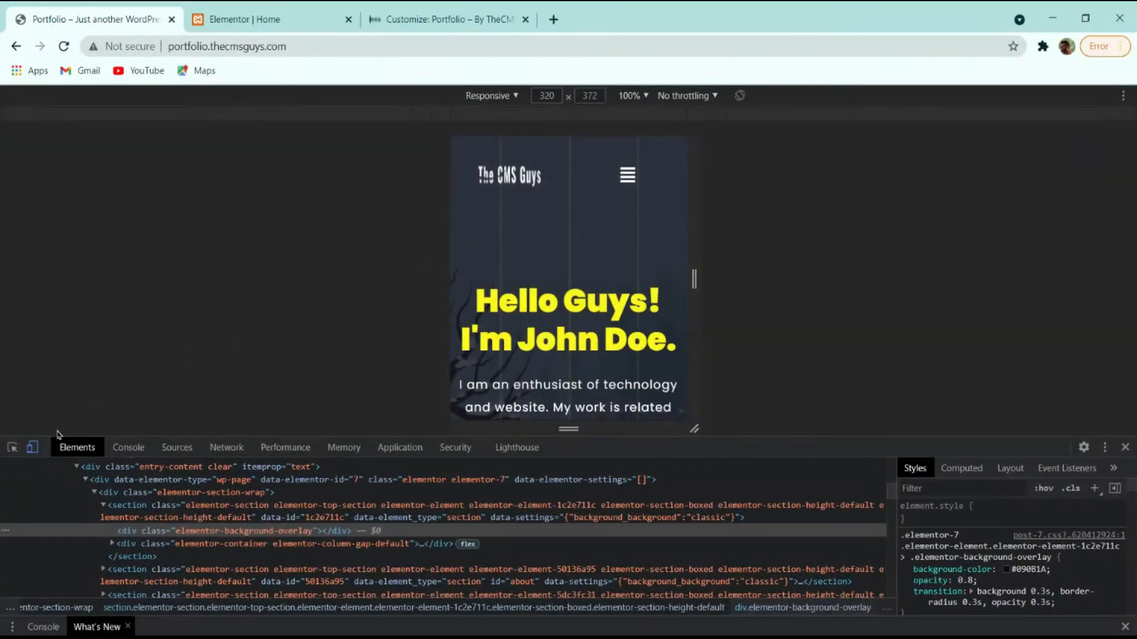
left_click(32, 447)
left_click(249, 19)
scroll(620, 435, "up", 4)
scroll(619, 434, "down", 5)
Import the Header and Footer template files into the My Templates library.
left_click(422, 13)
left_click(342, 13)
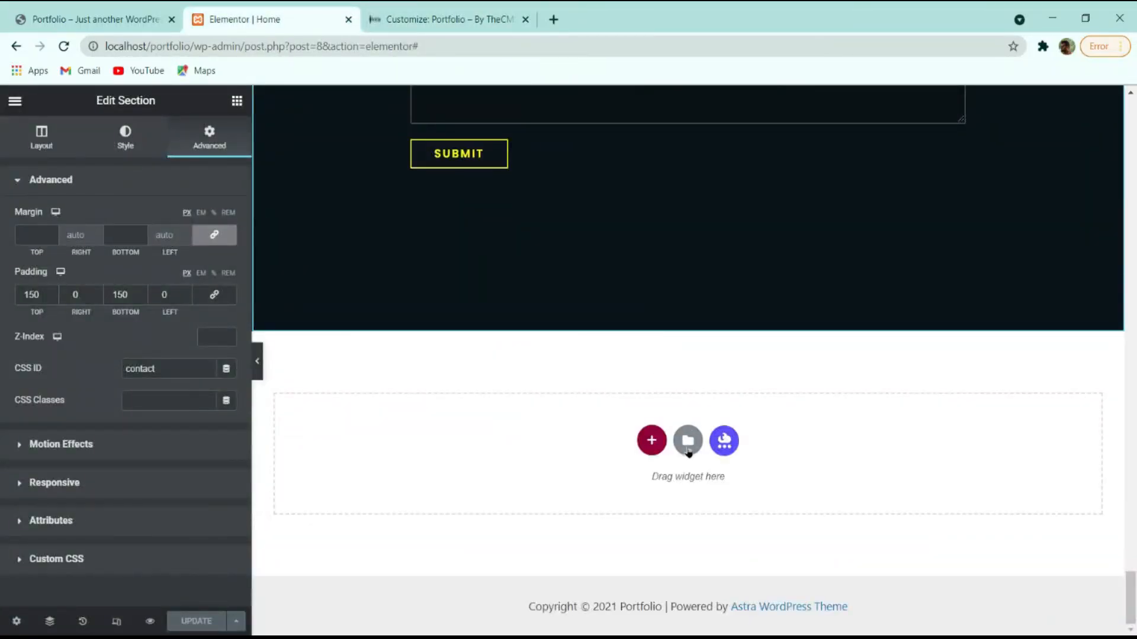
left_click(688, 441)
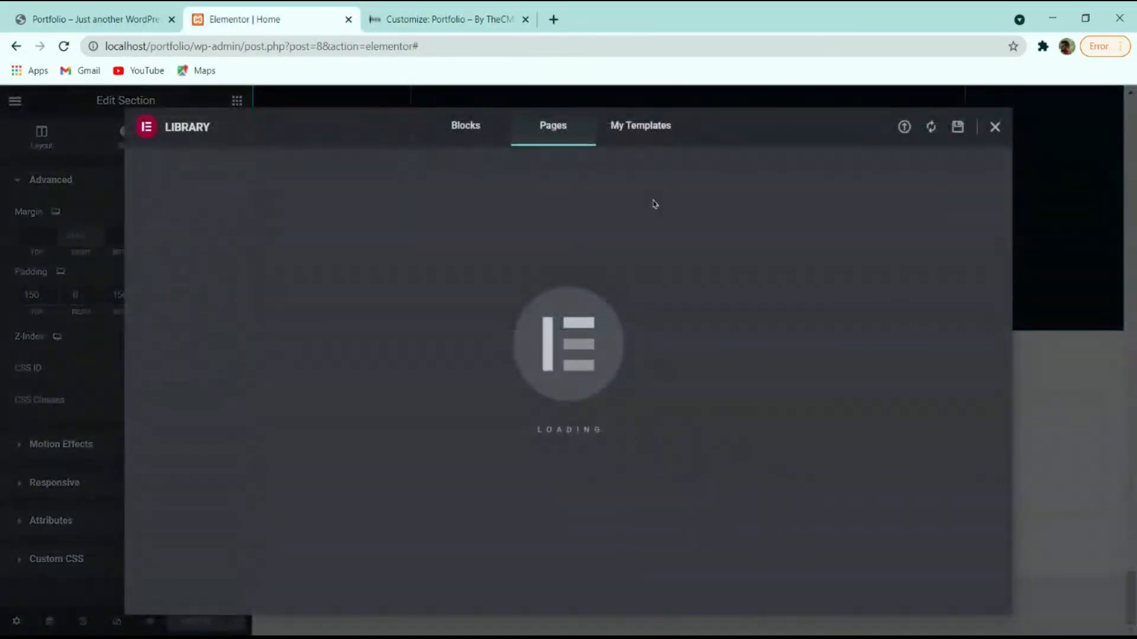
left_click(640, 126)
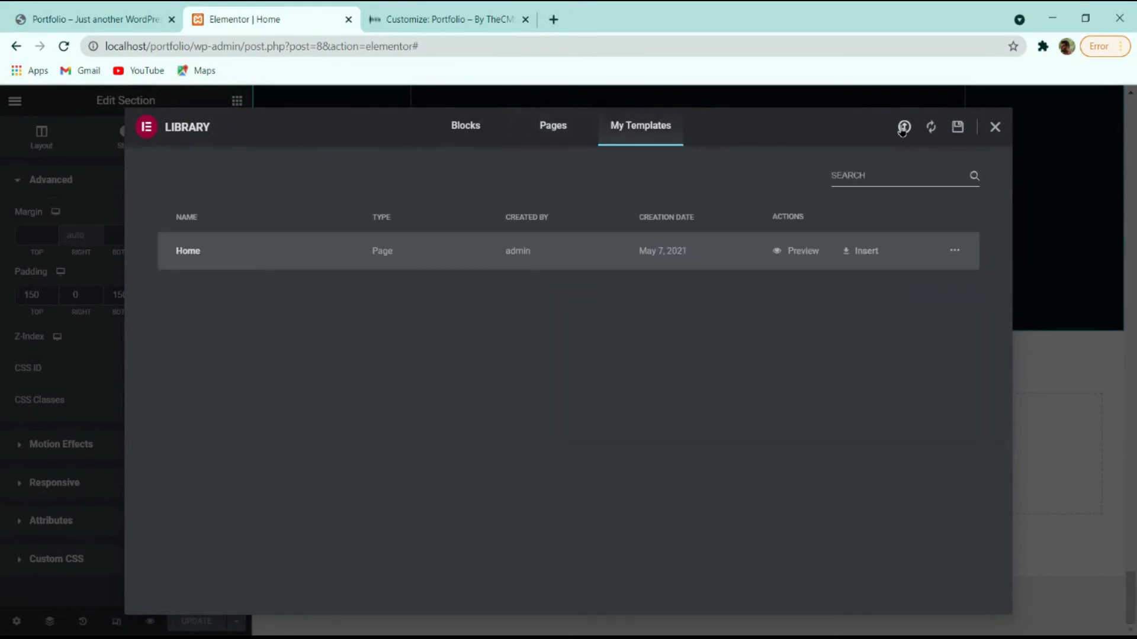
left_click(903, 128)
left_click(550, 457)
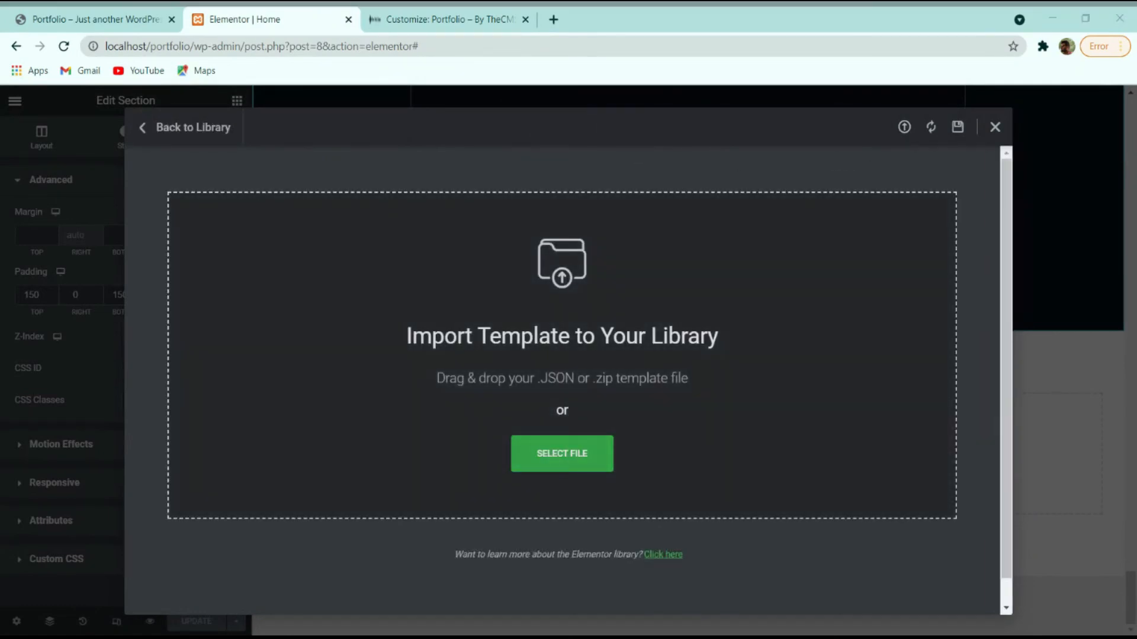
double_click(496, 221)
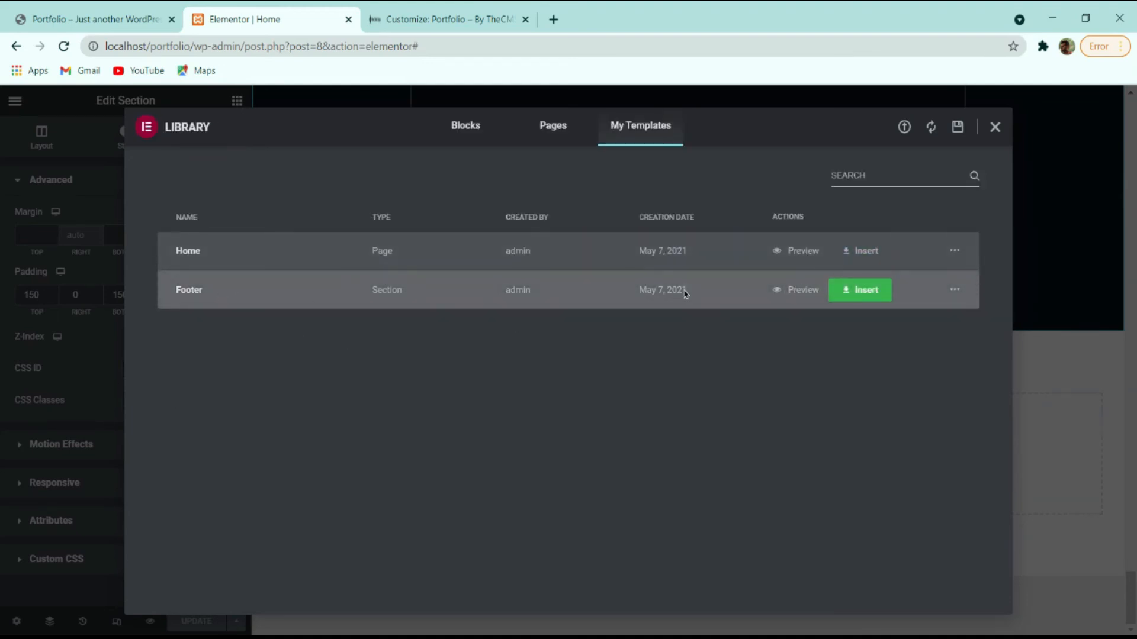
left_click(905, 131)
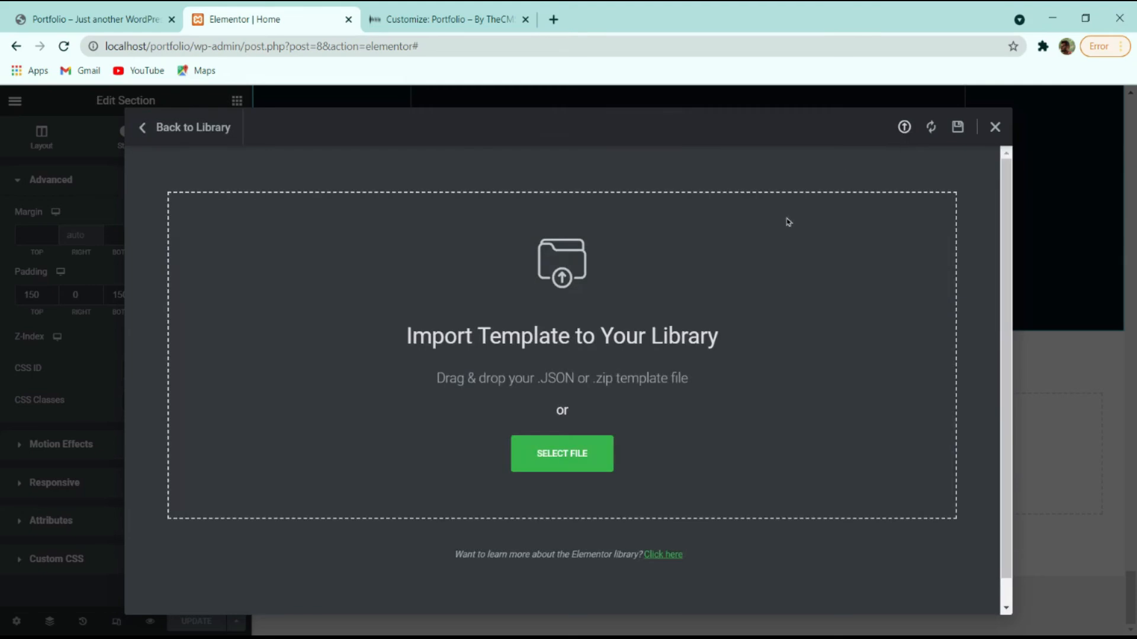
left_click(569, 447)
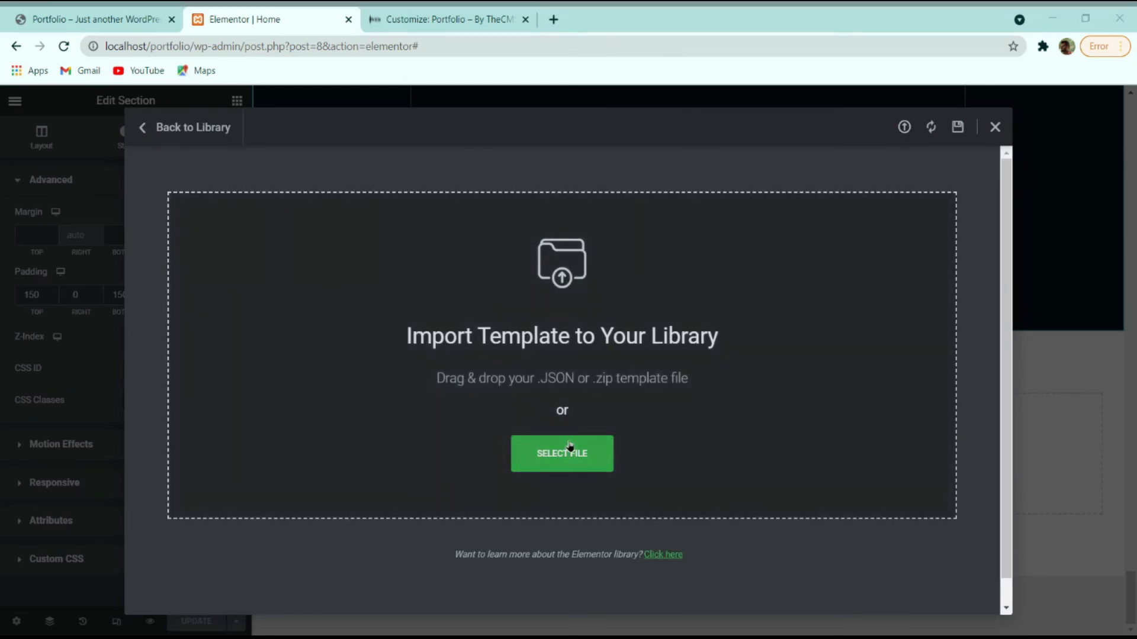
double_click(574, 190)
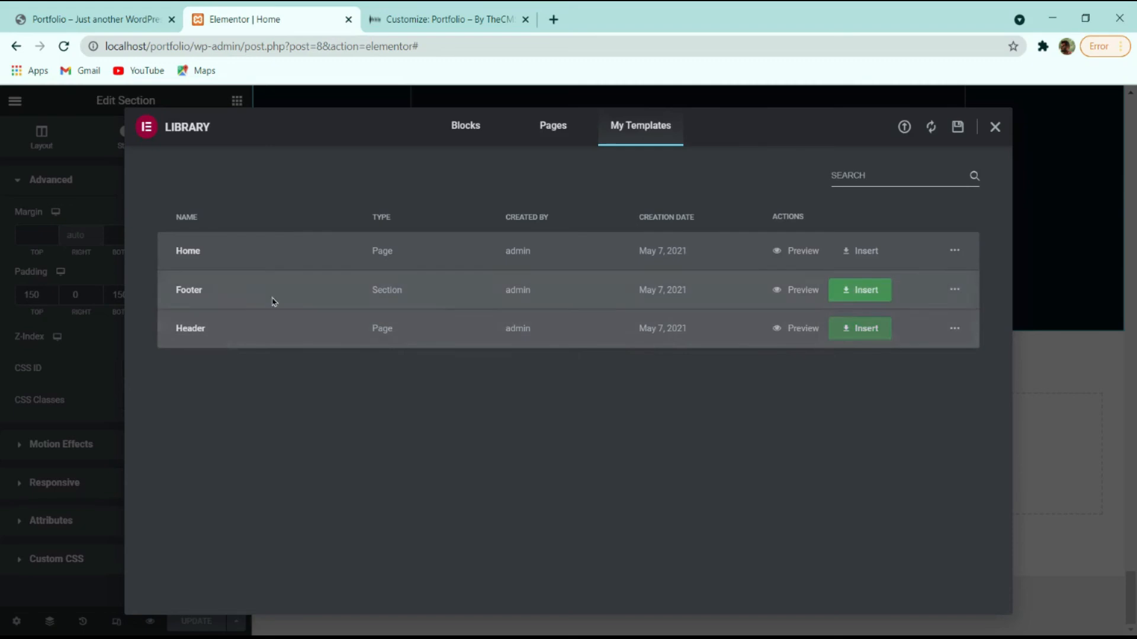
Insert the Footer template into the page, including its document settings.
left_click(959, 128)
left_click(993, 129)
left_click(687, 440)
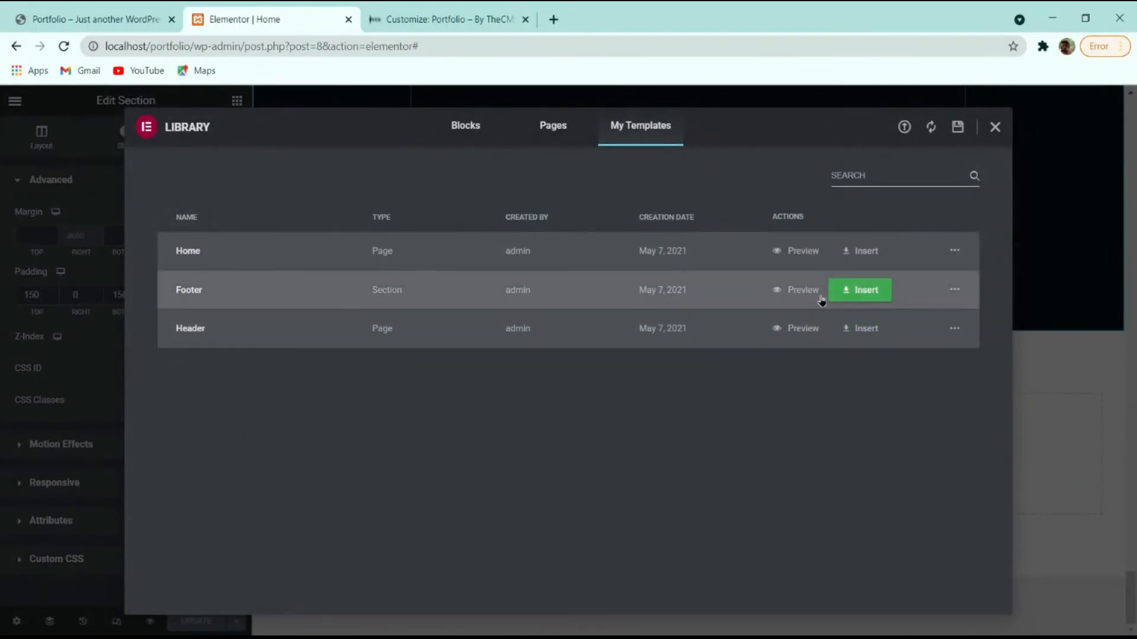
left_click(869, 292)
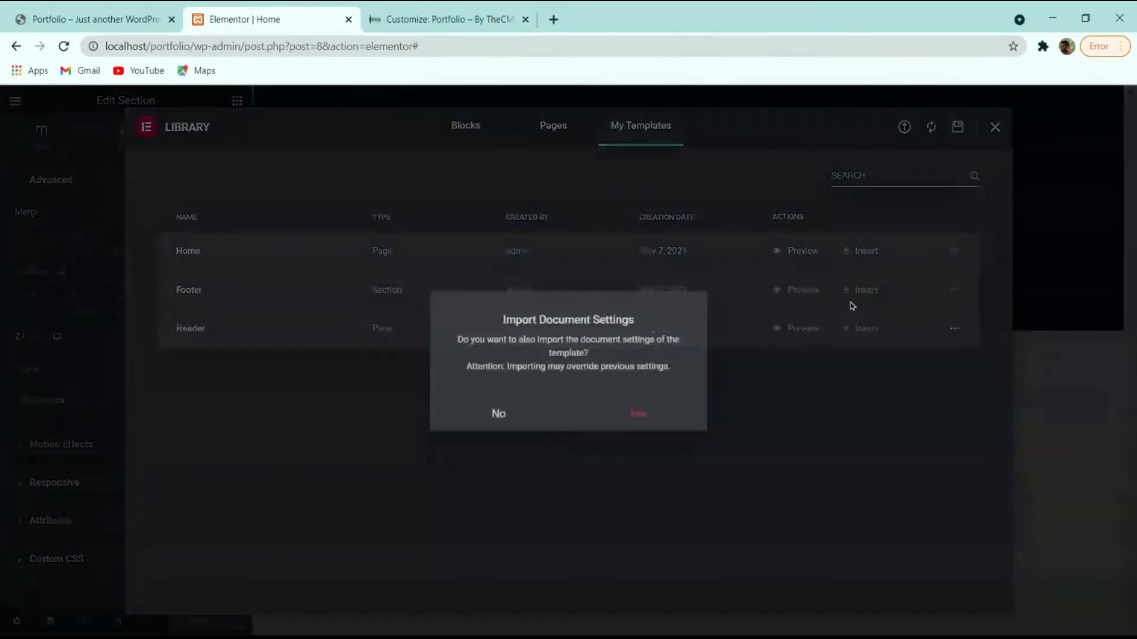
left_click(623, 418)
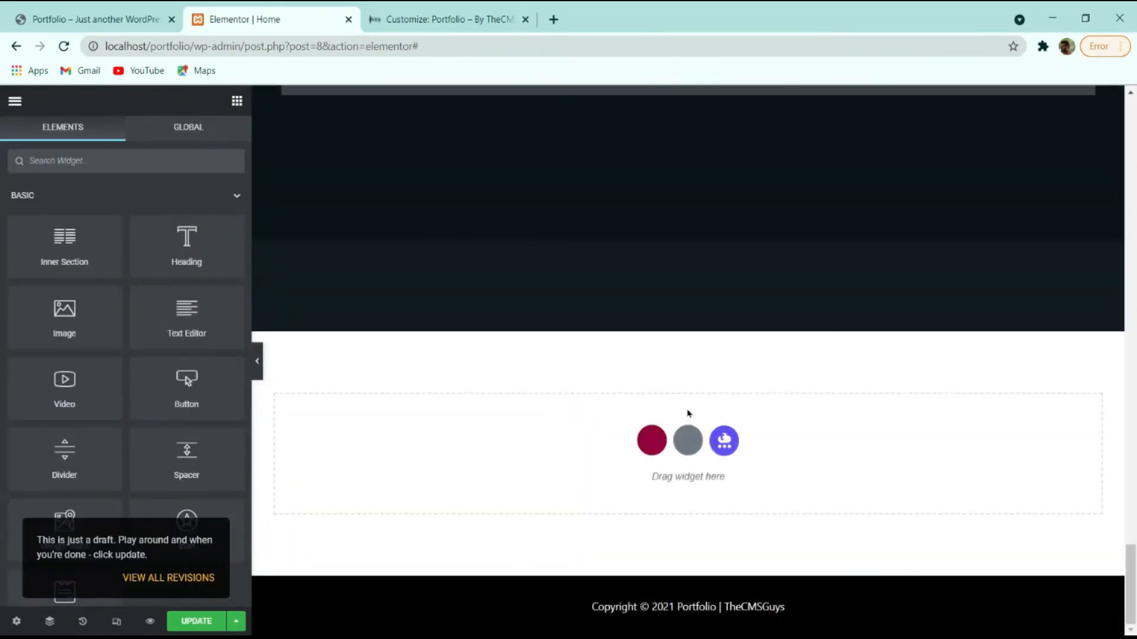
Select the footer's Social Icons widget and expand its Facebook, Twitter, Github and Linkedin items.
scroll(678, 452, "up", 20)
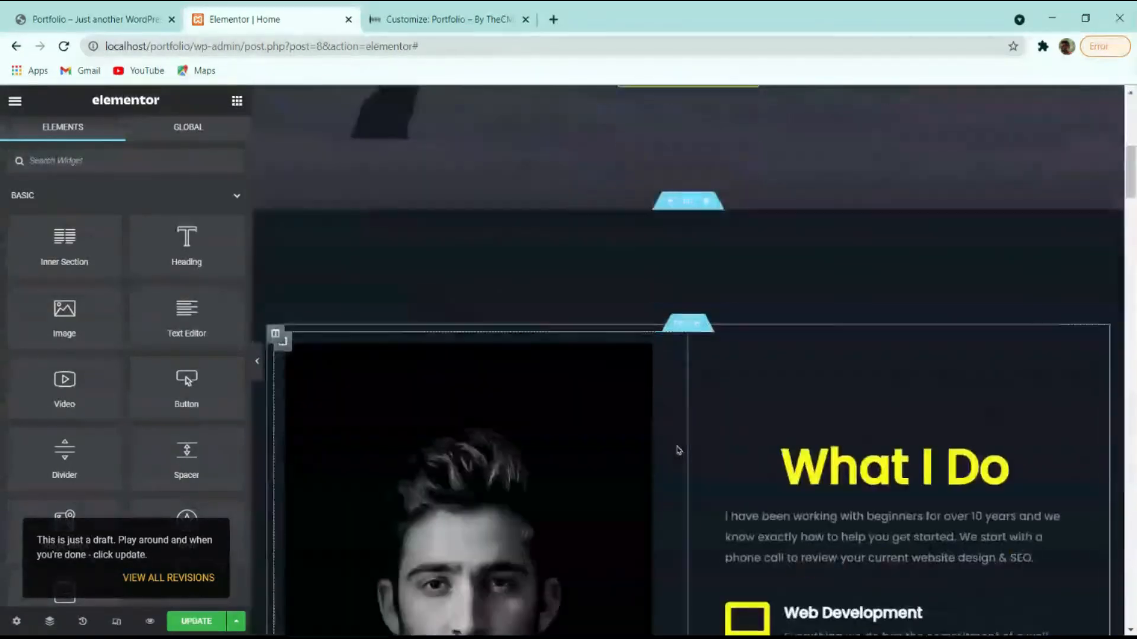
scroll(678, 451, "down", 20)
scroll(678, 452, "down", 20)
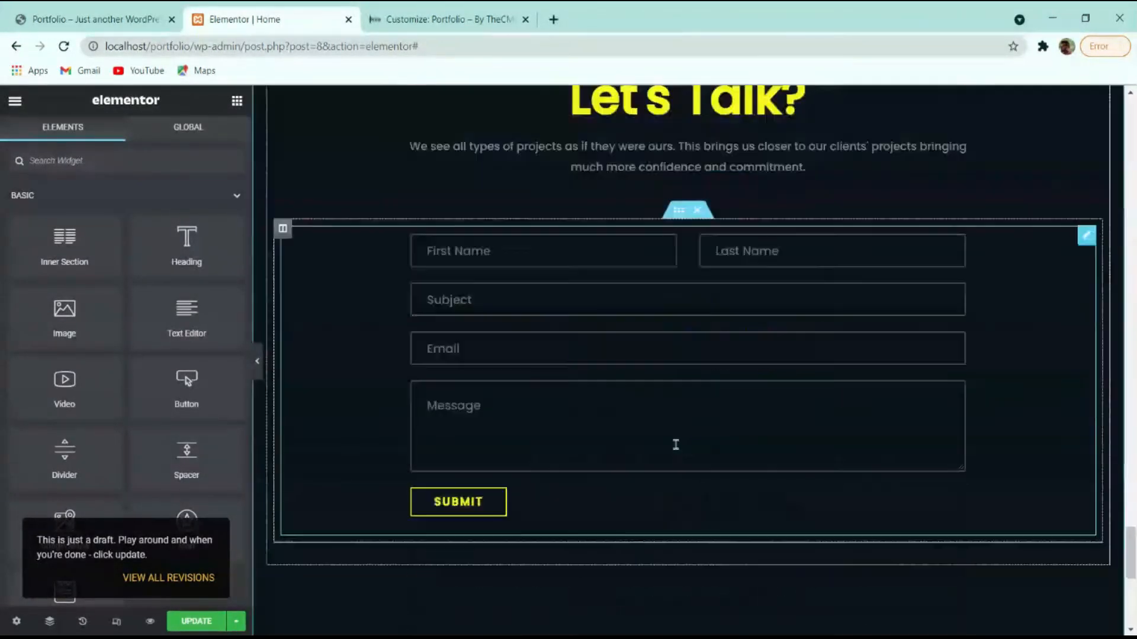
scroll(638, 457, "up", 4)
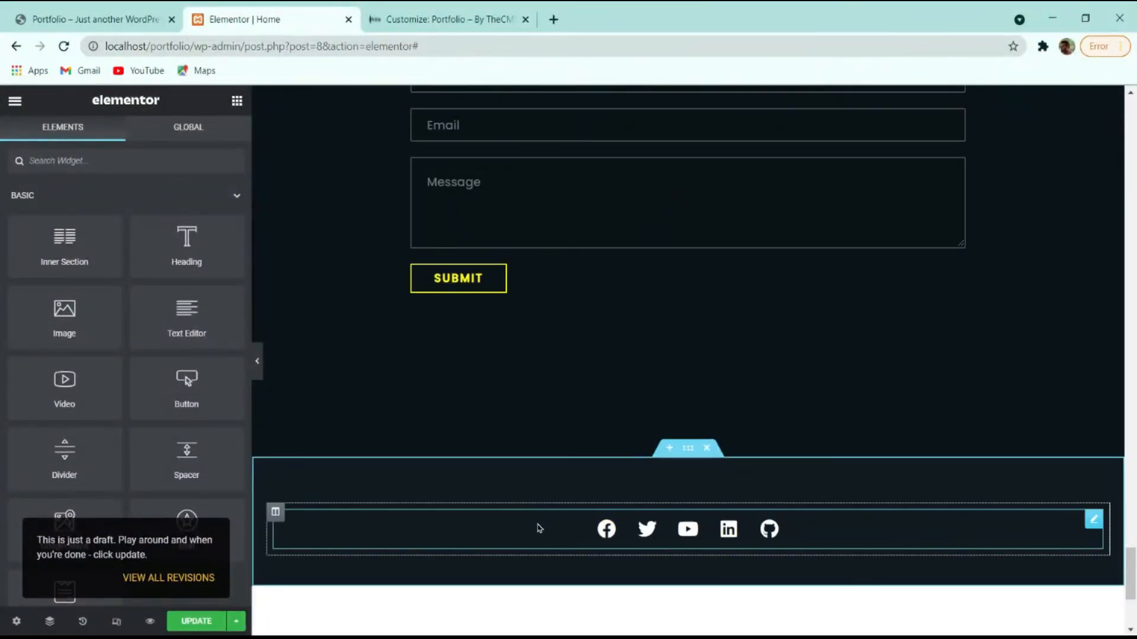
left_click(608, 531)
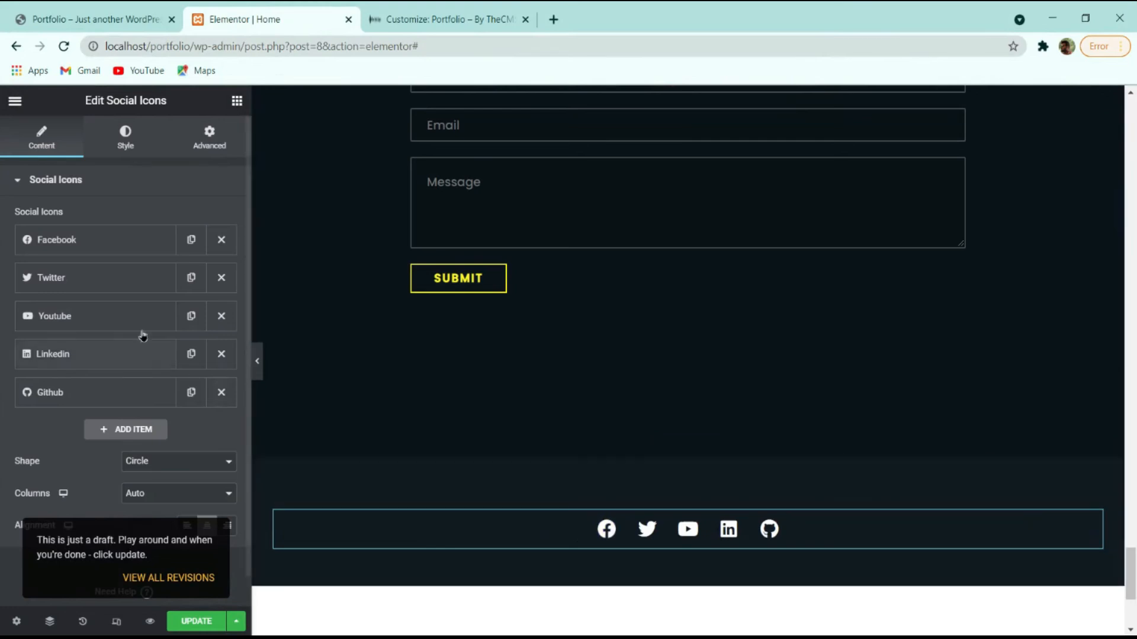
left_click(115, 246)
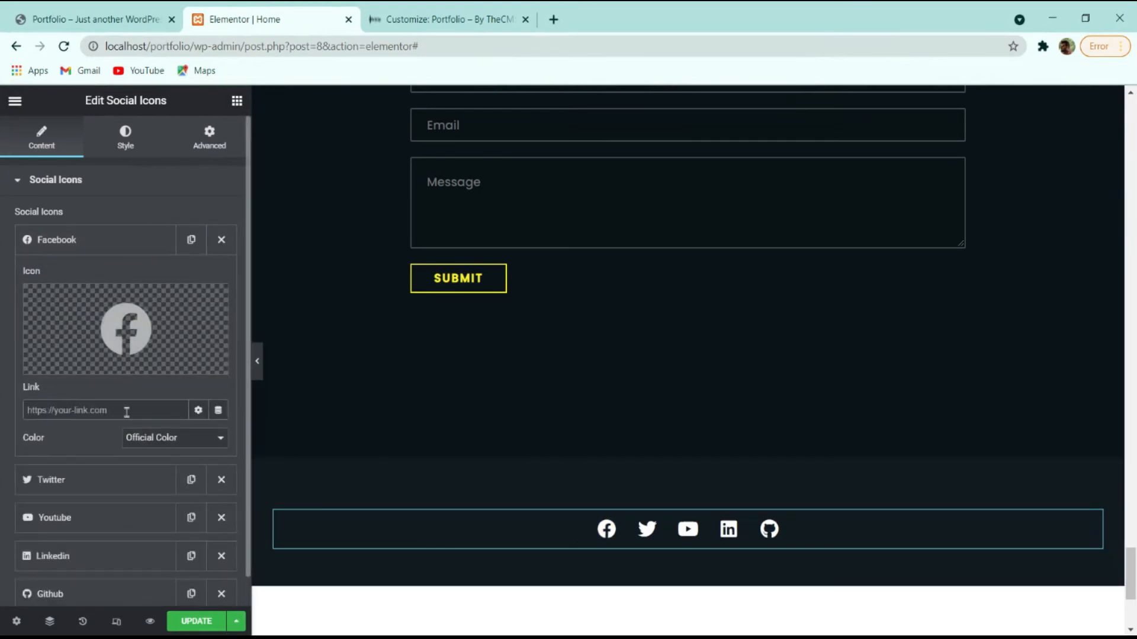
left_click(43, 481)
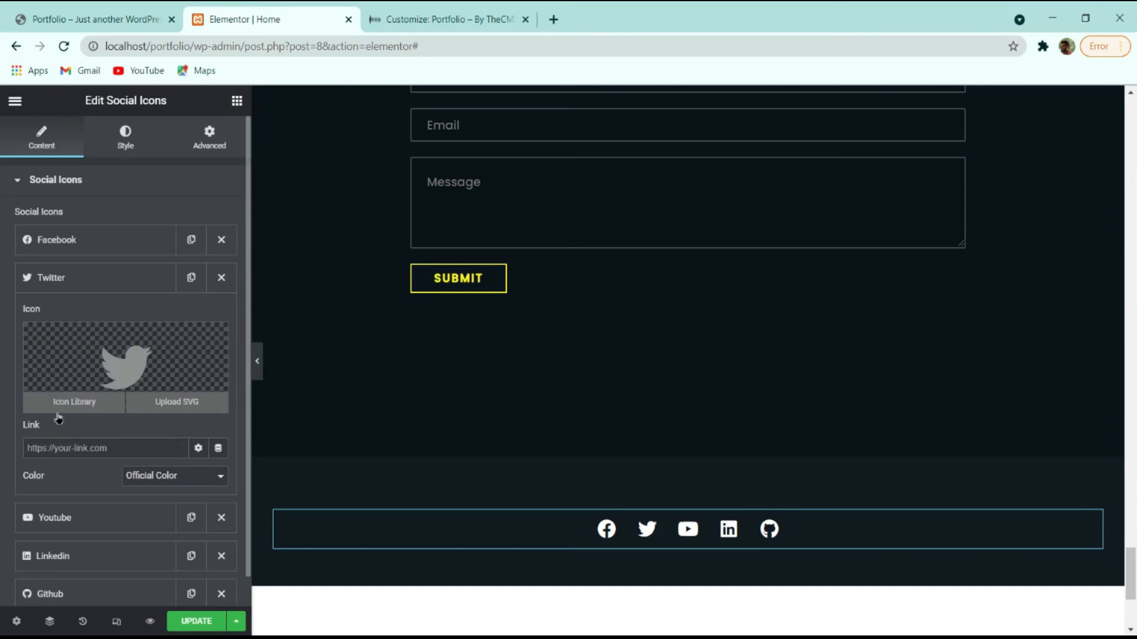
scroll(121, 436, "down", 4)
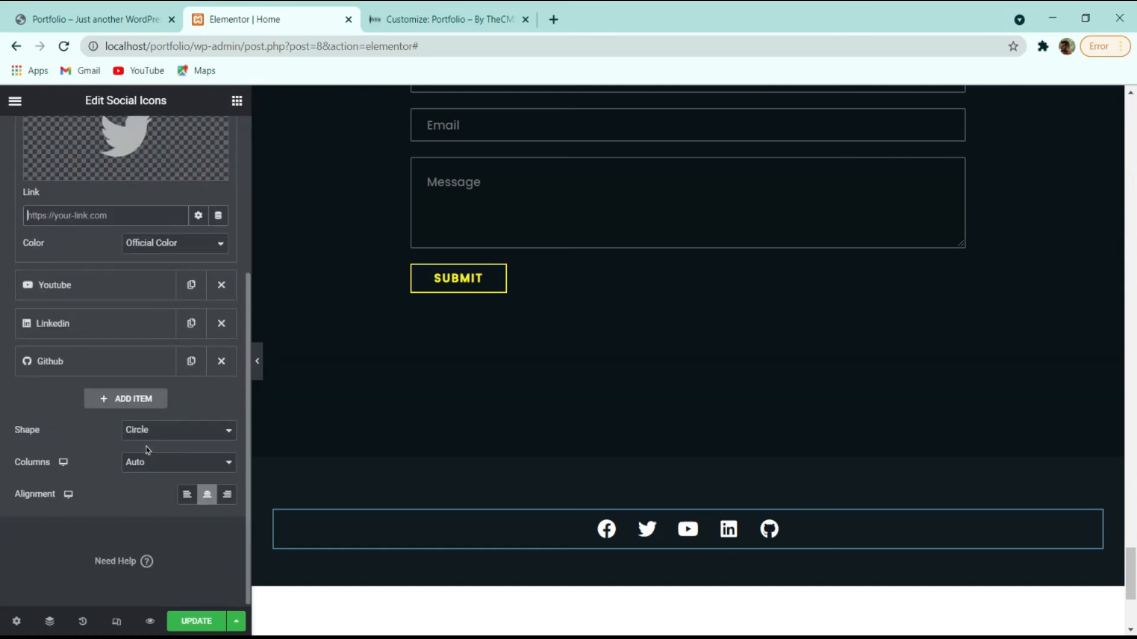
left_click(62, 362)
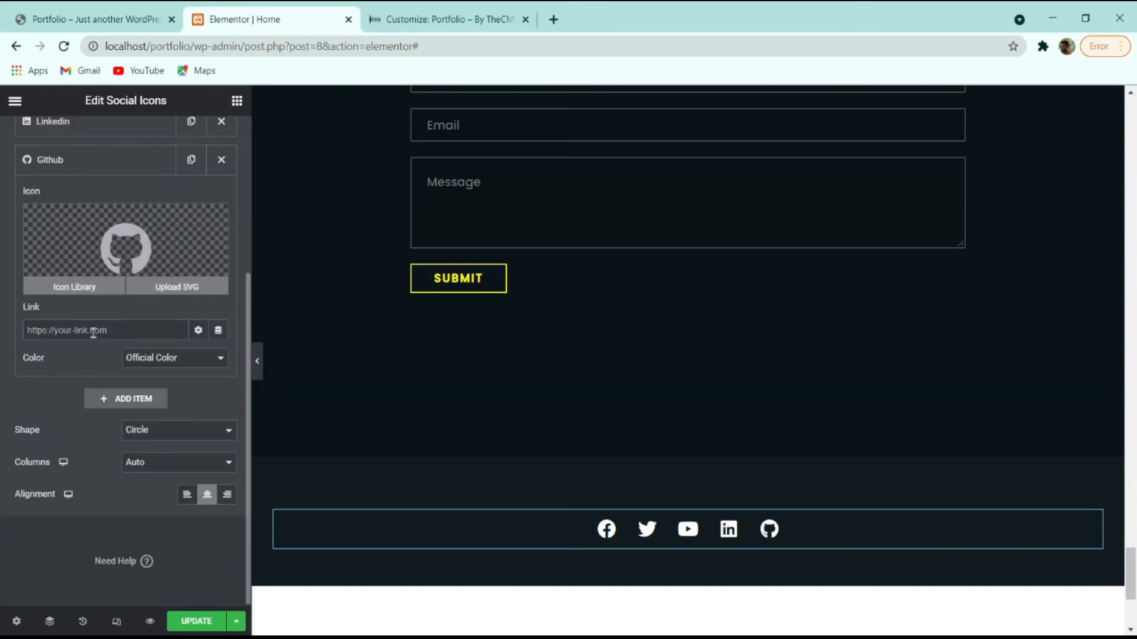
scroll(100, 320, "up", 4)
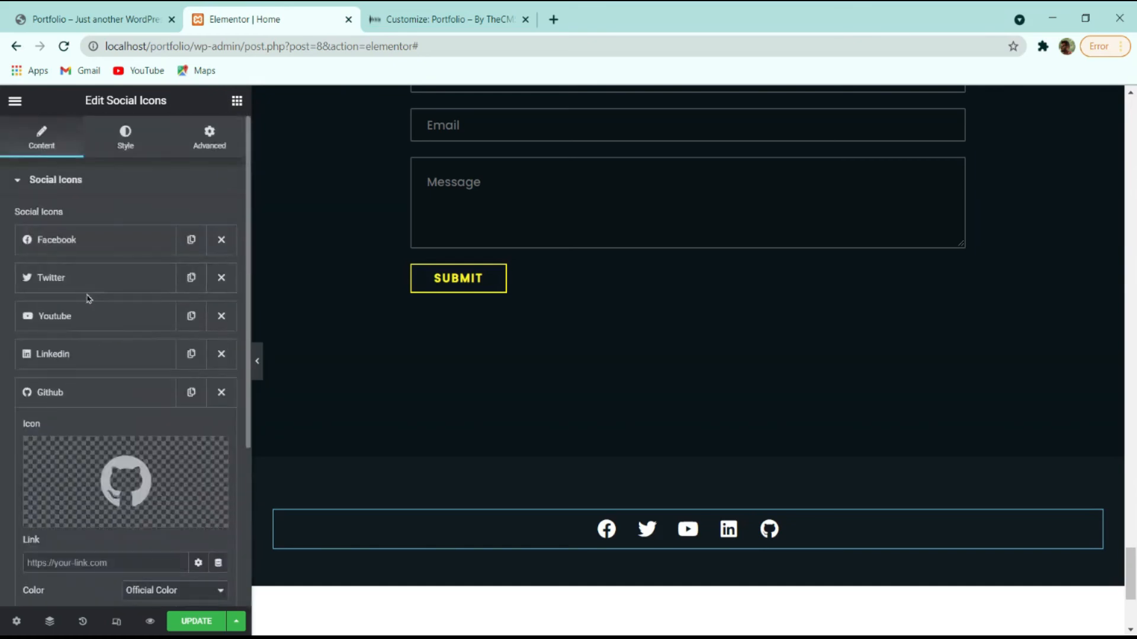
left_click(76, 362)
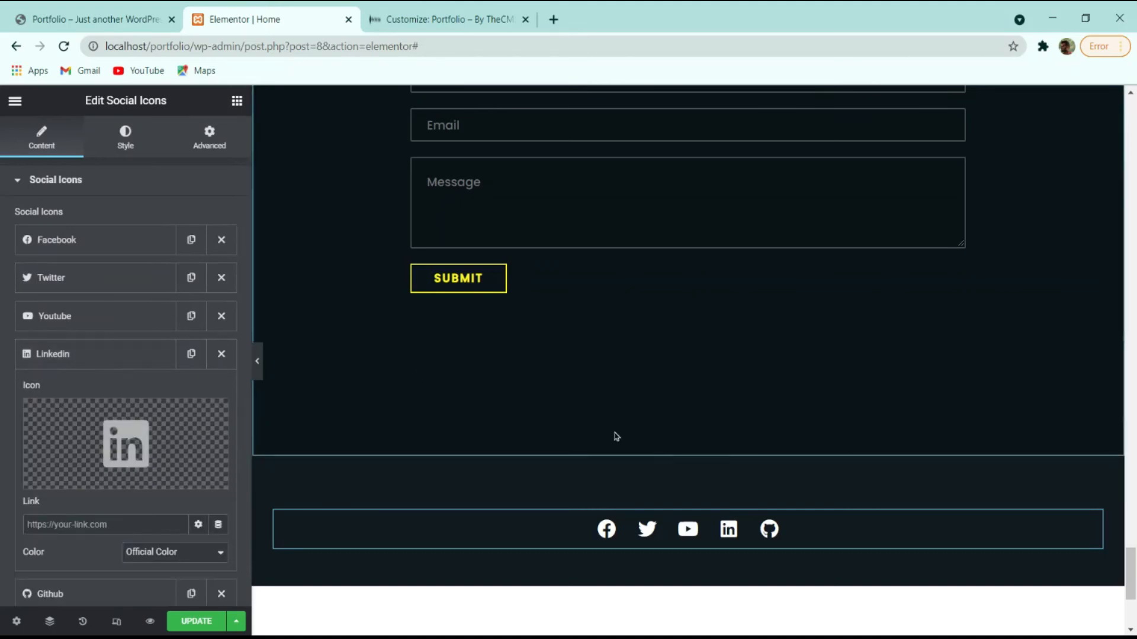
scroll(159, 312, "down", 4)
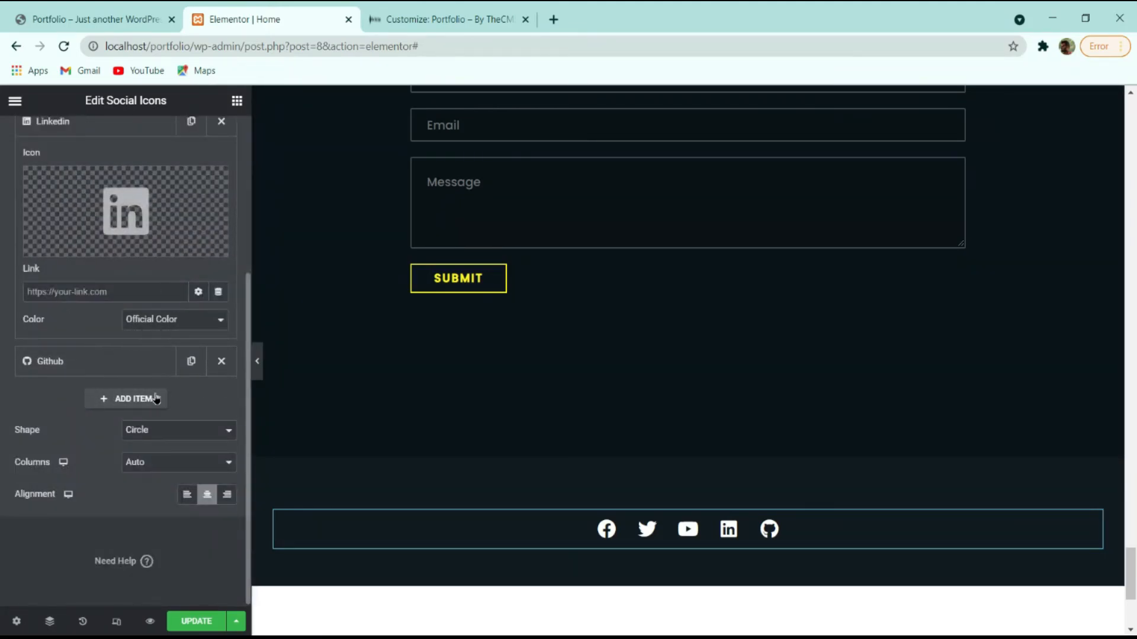
left_click(150, 399)
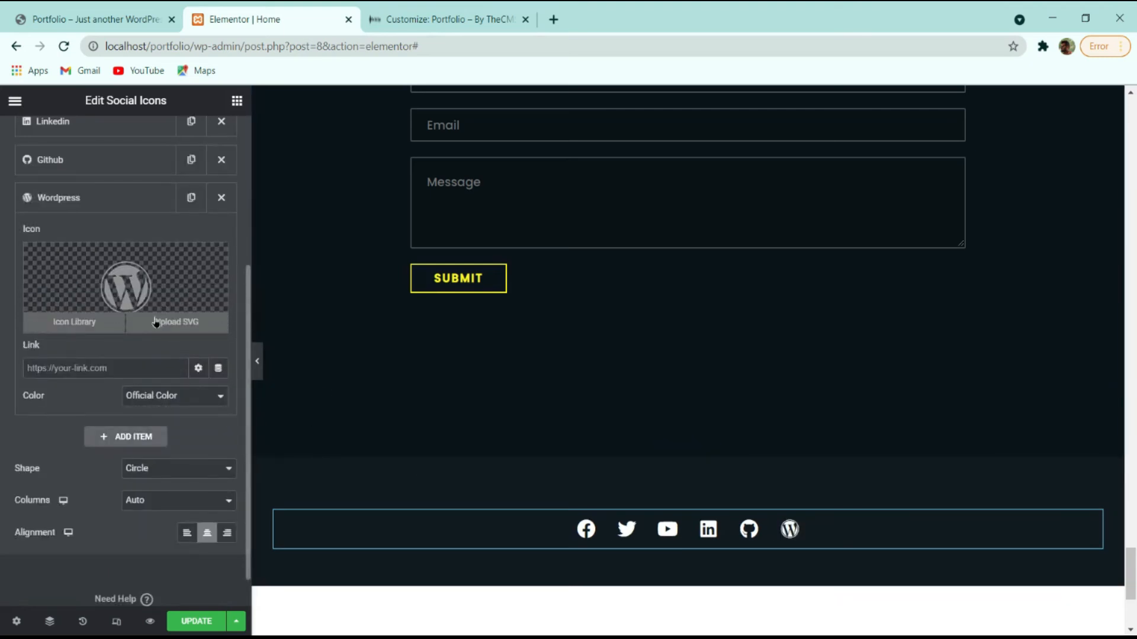
left_click(109, 320)
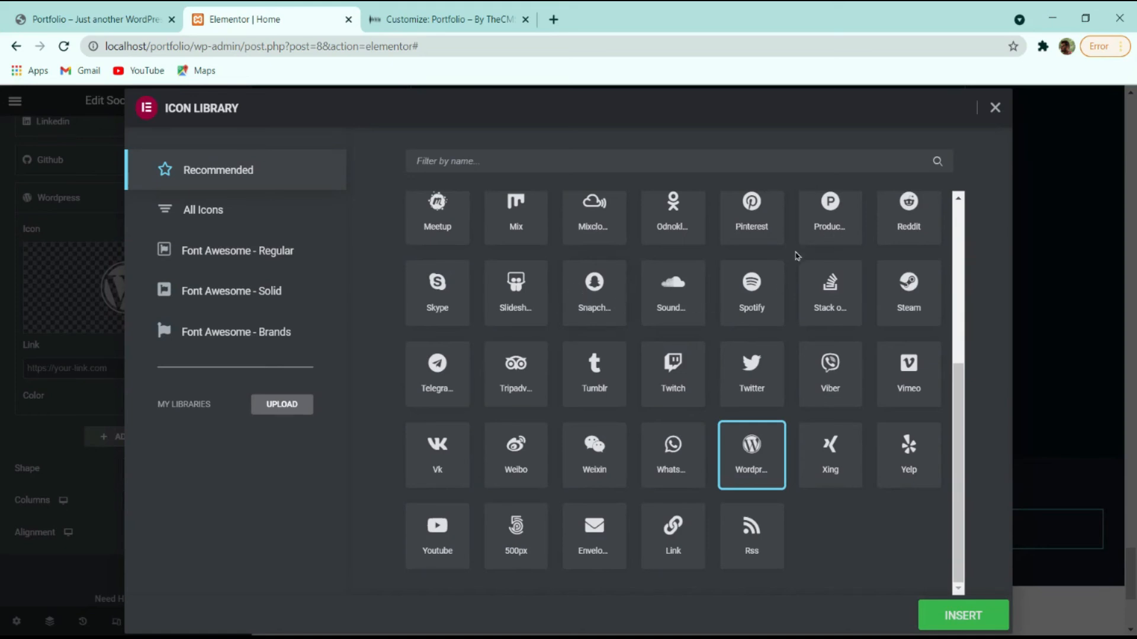
left_click(670, 448)
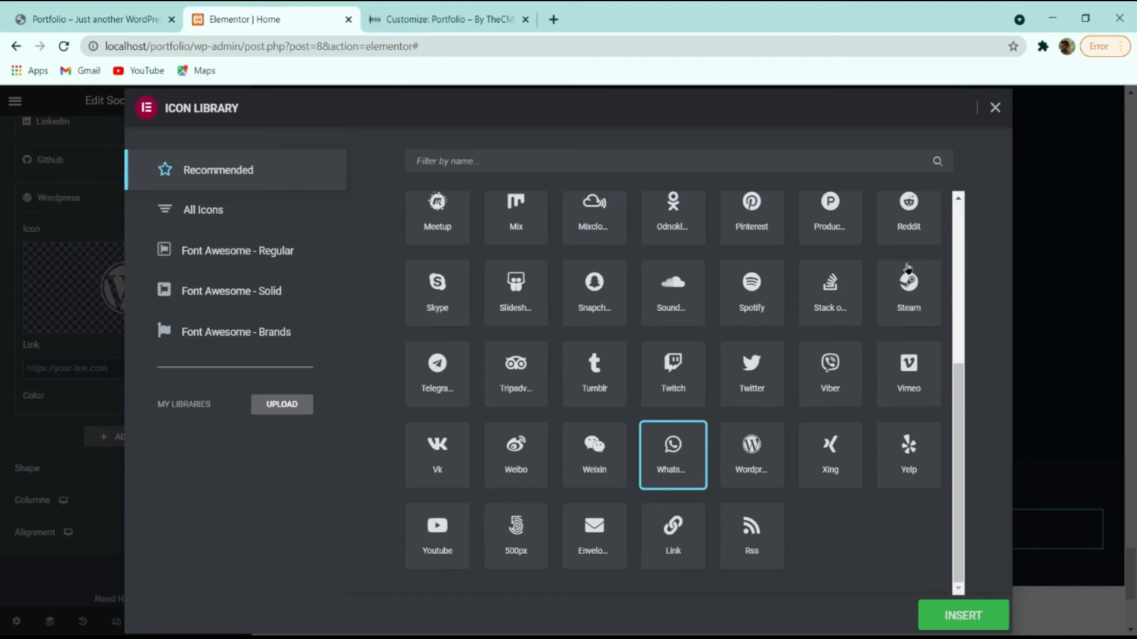
left_click(962, 616)
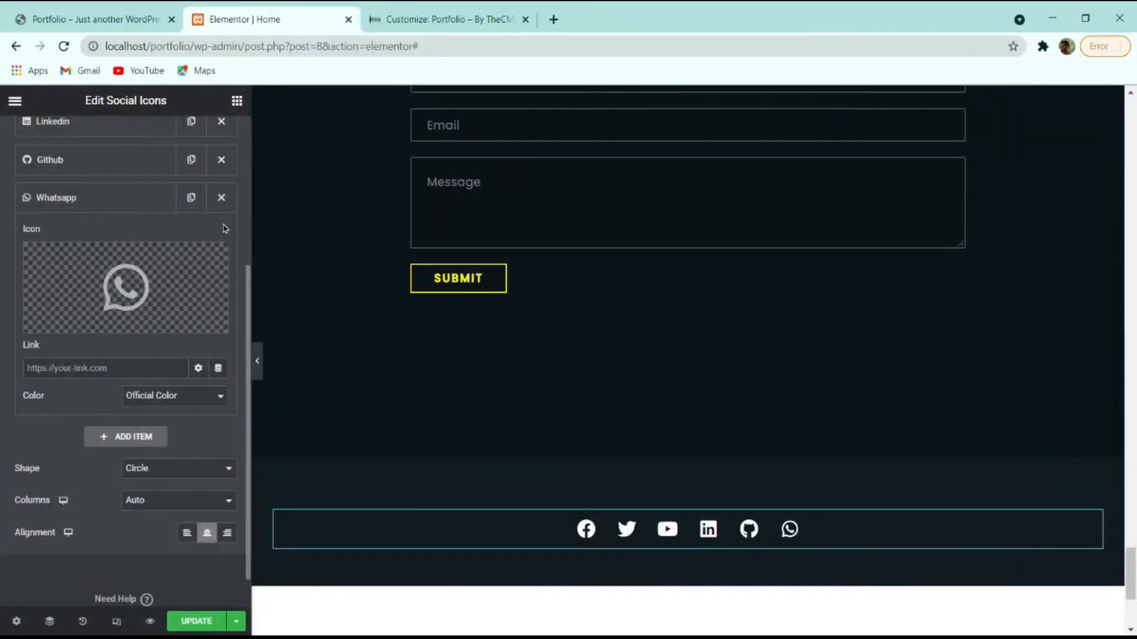
left_click(221, 198)
left_click(202, 621)
scroll(647, 393, "up", 3)
scroll(756, 414, "down", 7)
scroll(680, 429, "up", 4)
scroll(733, 422, "up", 4)
scroll(733, 421, "down", 4)
scroll(770, 391, "up", 15)
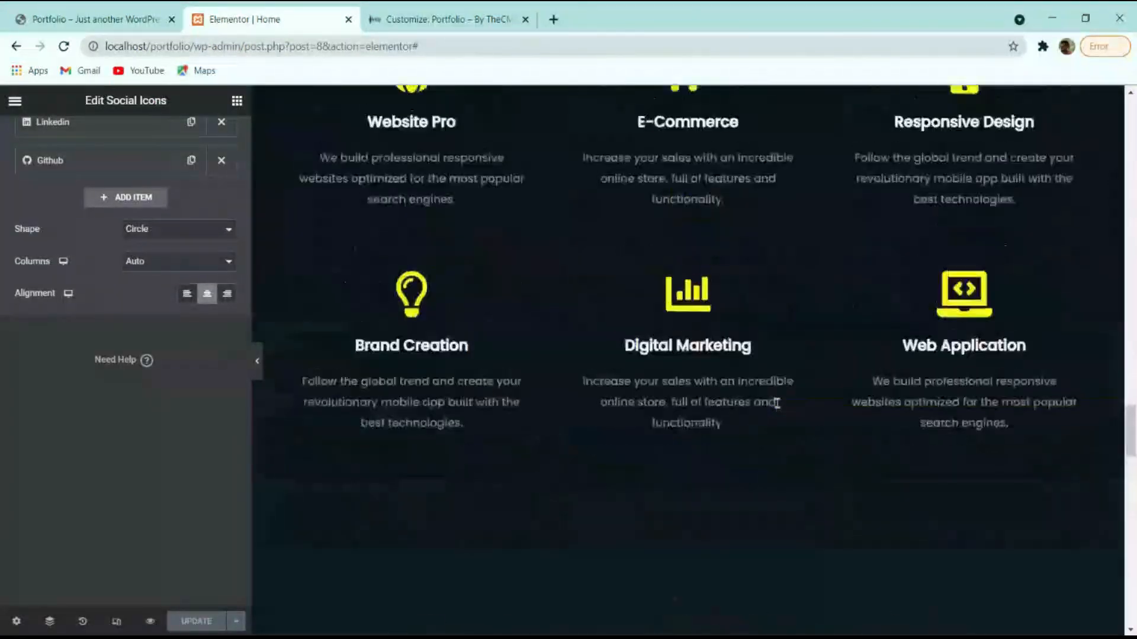
scroll(725, 375, "up", 10)
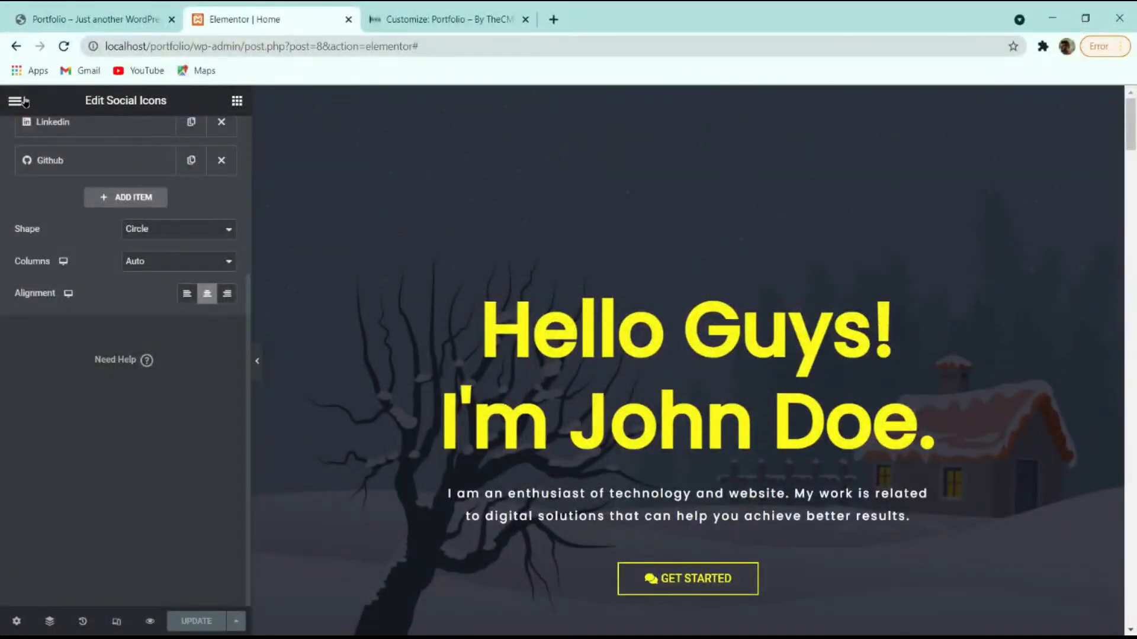
Exit Elementor to the dashboard, check the live front page, and return to the Home page's Edit Page screen.
left_click(14, 100)
left_click(91, 363)
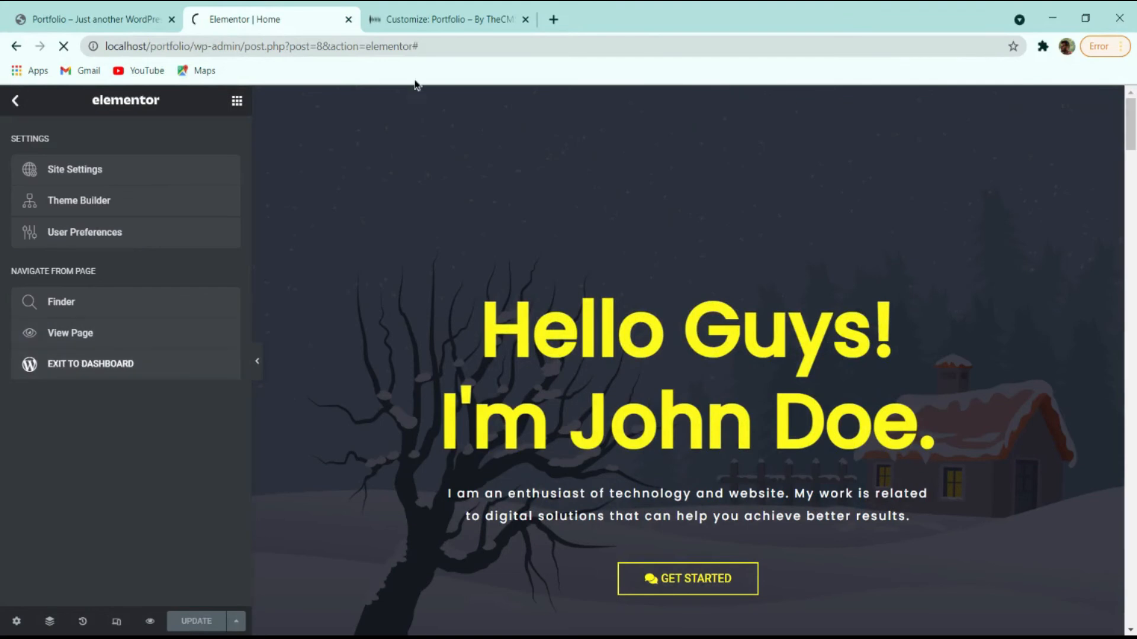
left_click(450, 19)
scroll(249, 202, "up", 5)
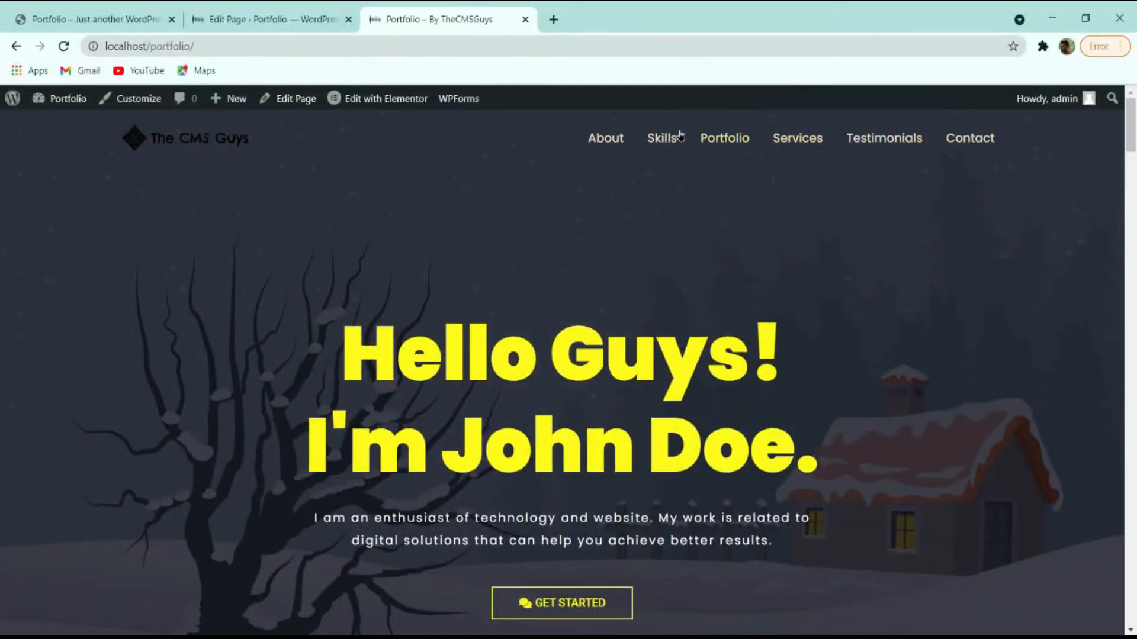
left_click(287, 19)
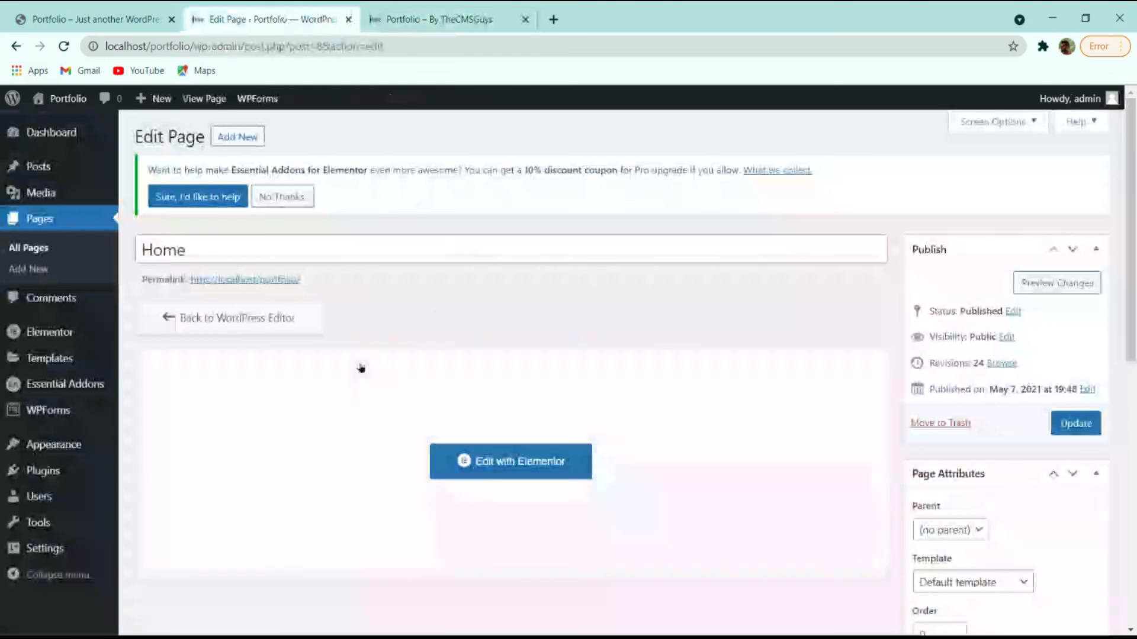
left_click(414, 19)
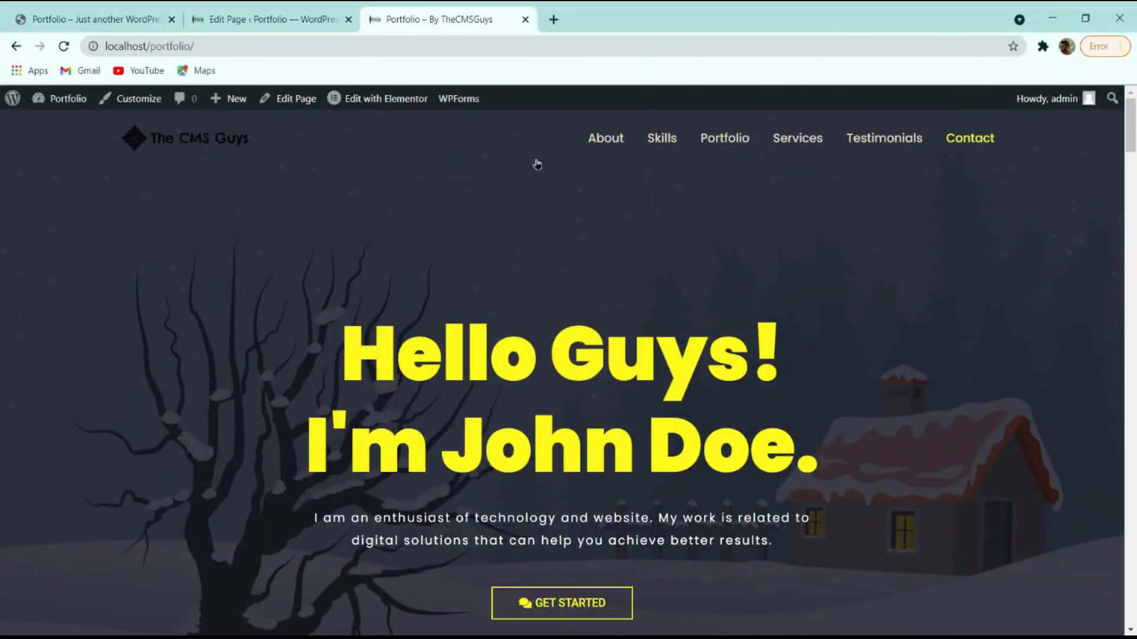
left_click(273, 14)
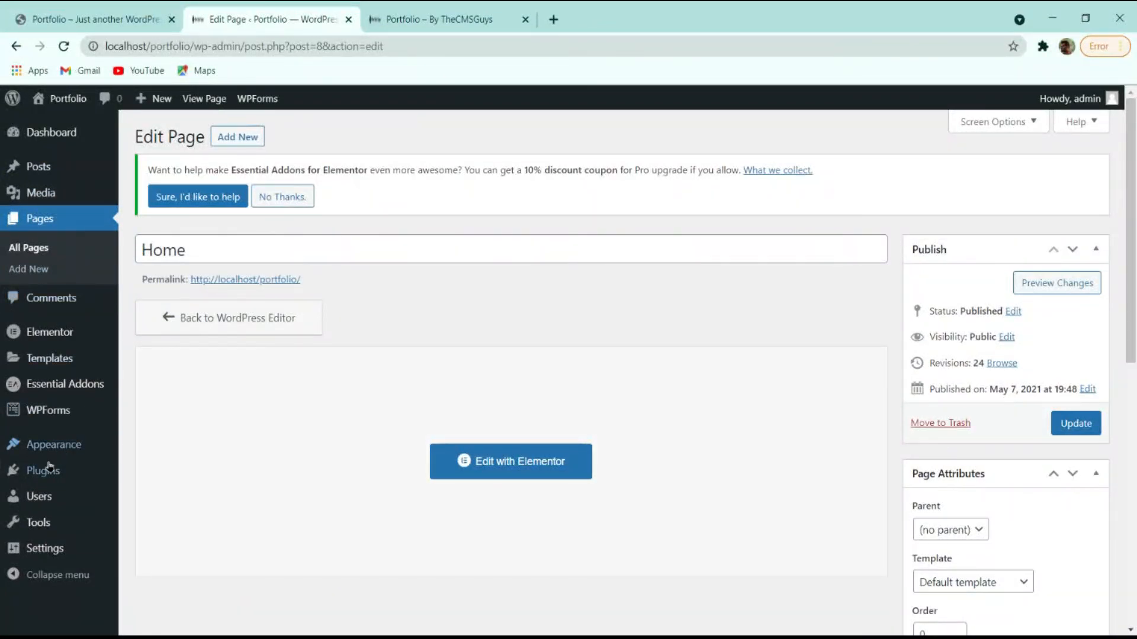
mouse_move(48, 471)
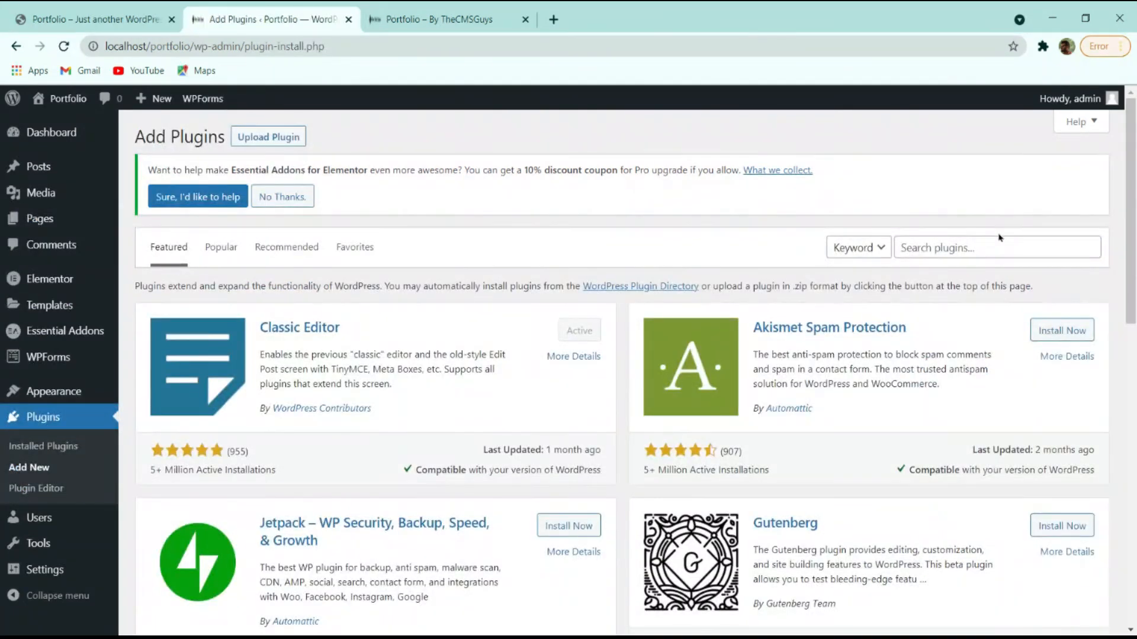
Search 'elementor header', then install and activate Elementor – Header, Footer & Blocks Template.
left_click(998, 240)
type("elmentor header")
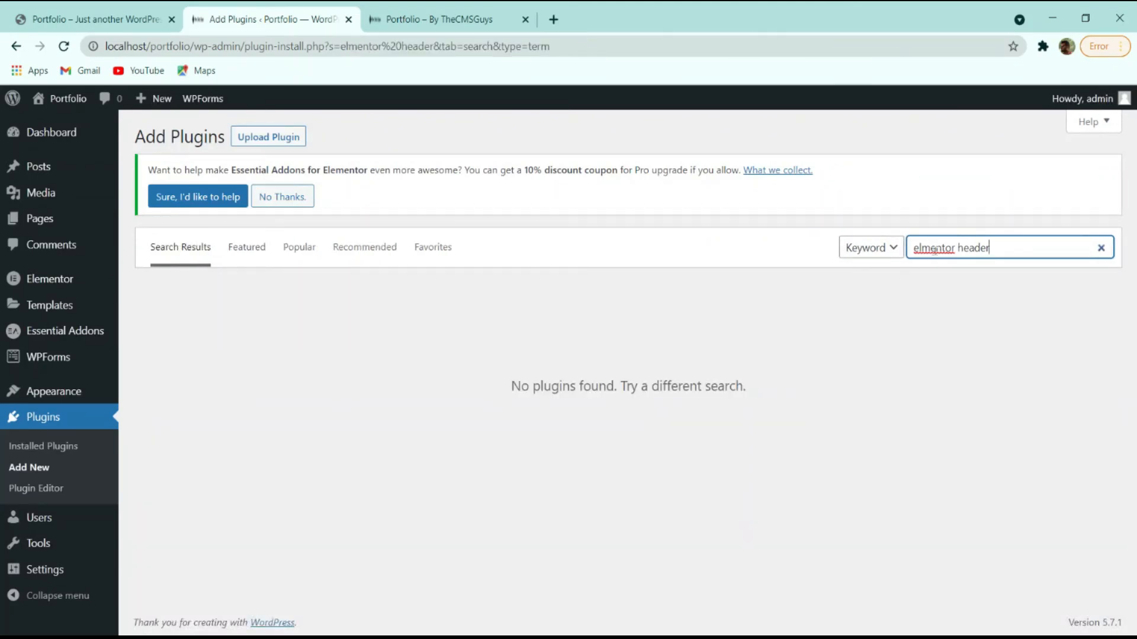
type("e")
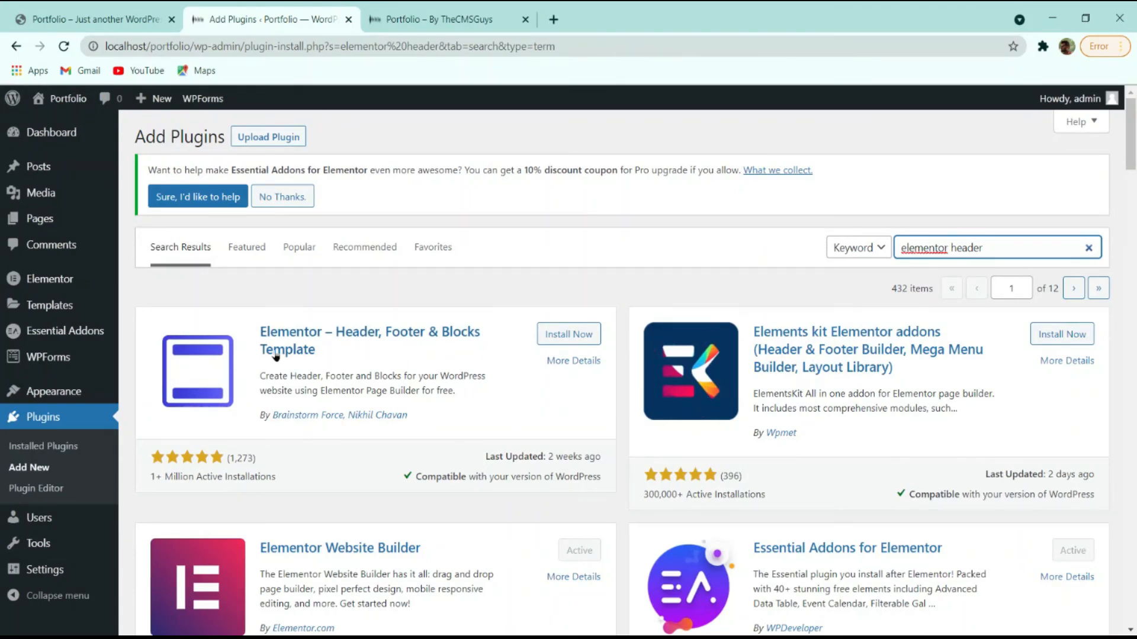
left_click(557, 335)
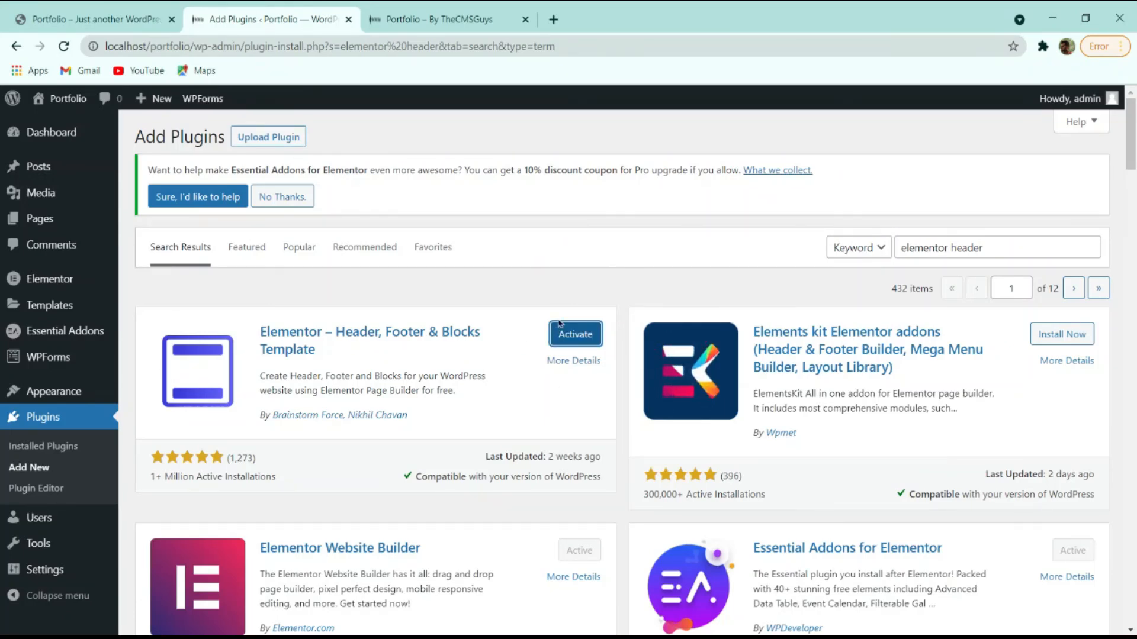
left_click(571, 336)
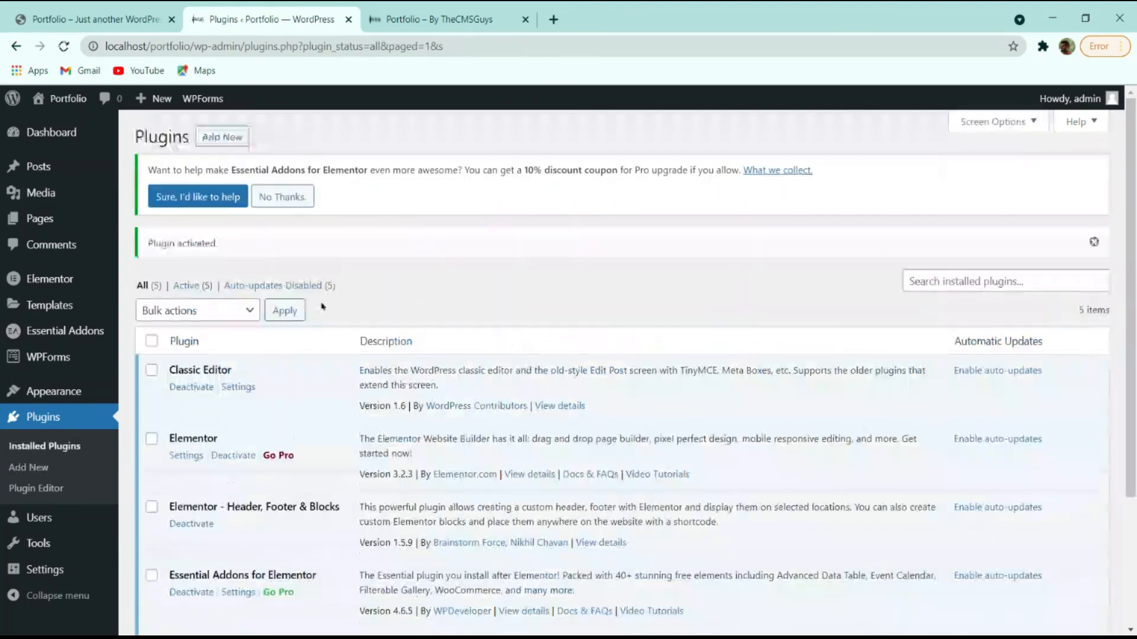
mouse_move(71, 396)
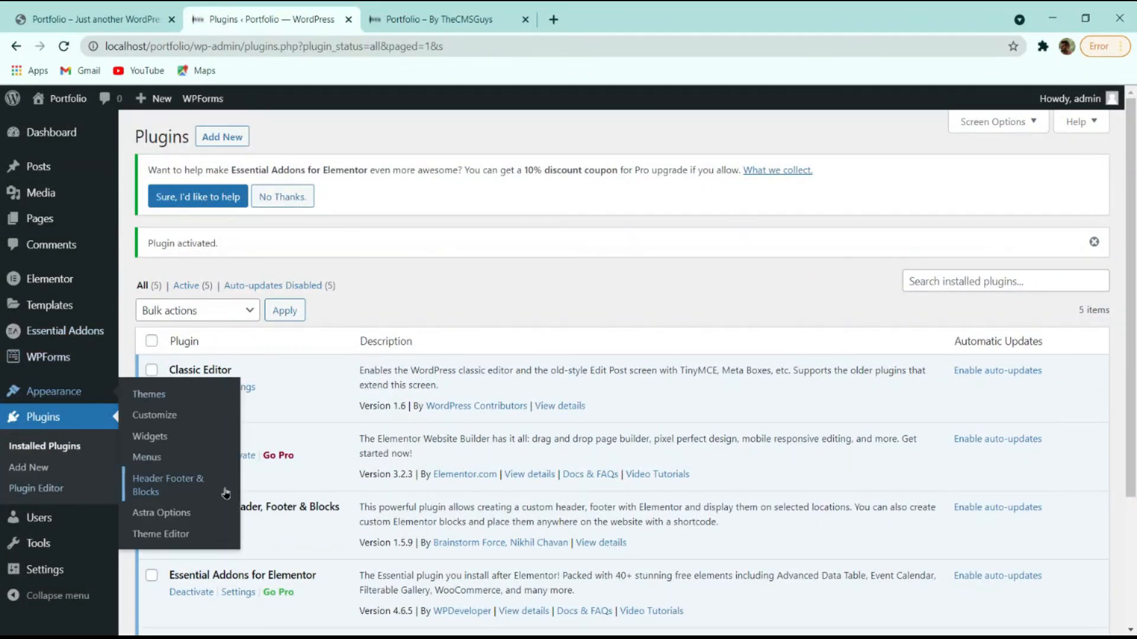
Create a new template of type Header, displayed on the Entire Website for All user roles.
left_click(160, 484)
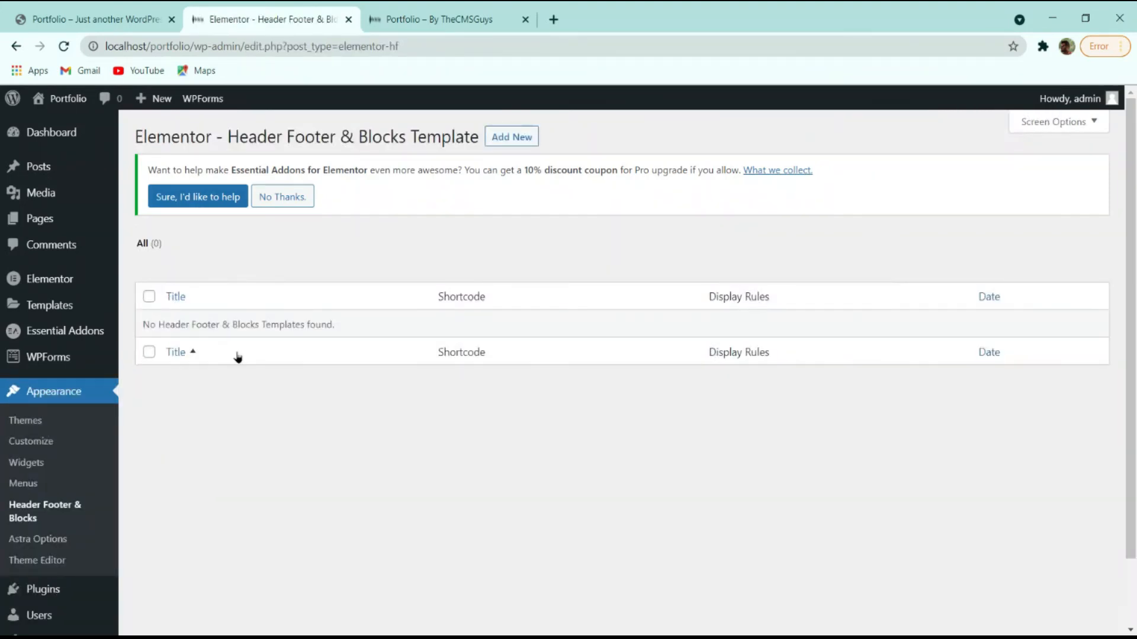
left_click(516, 137)
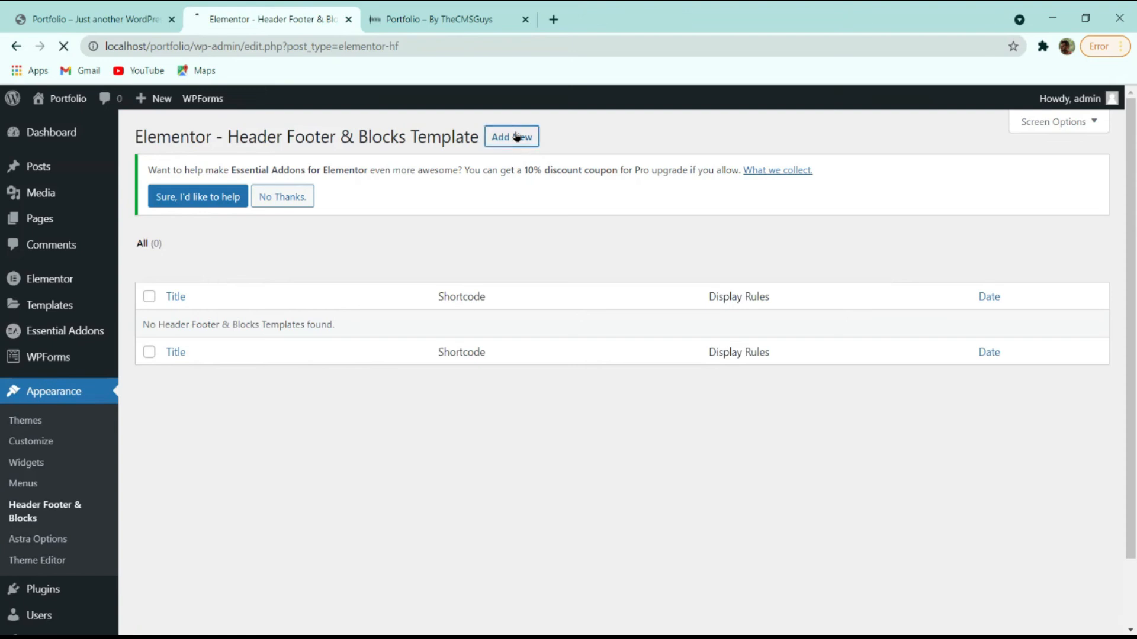
scroll(290, 379, "down", 4)
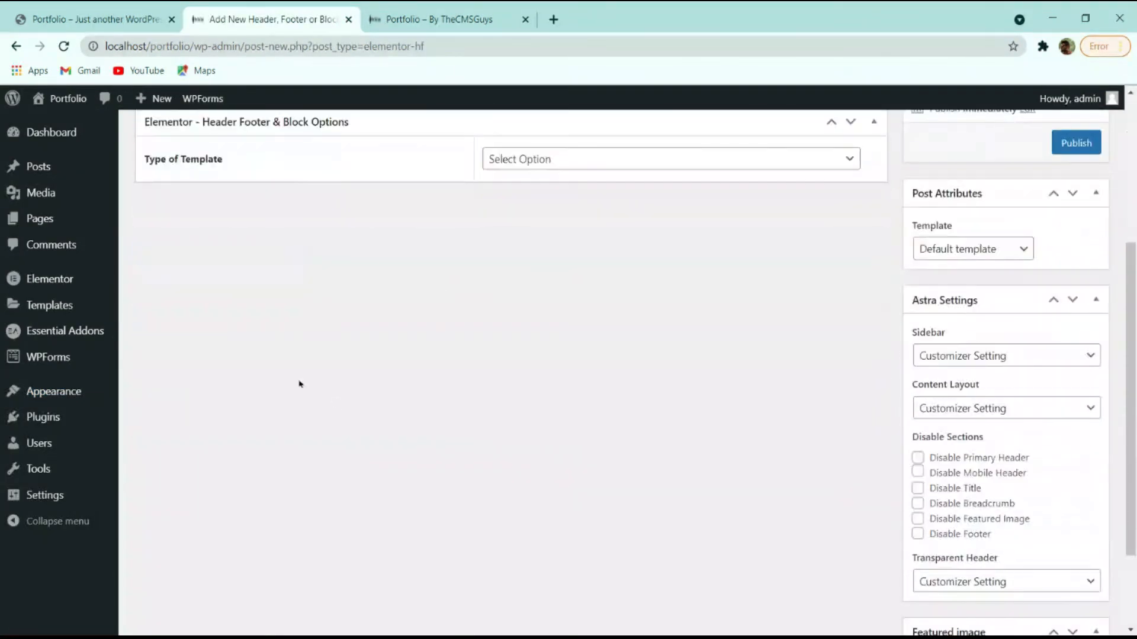
left_click(548, 161)
left_click(530, 200)
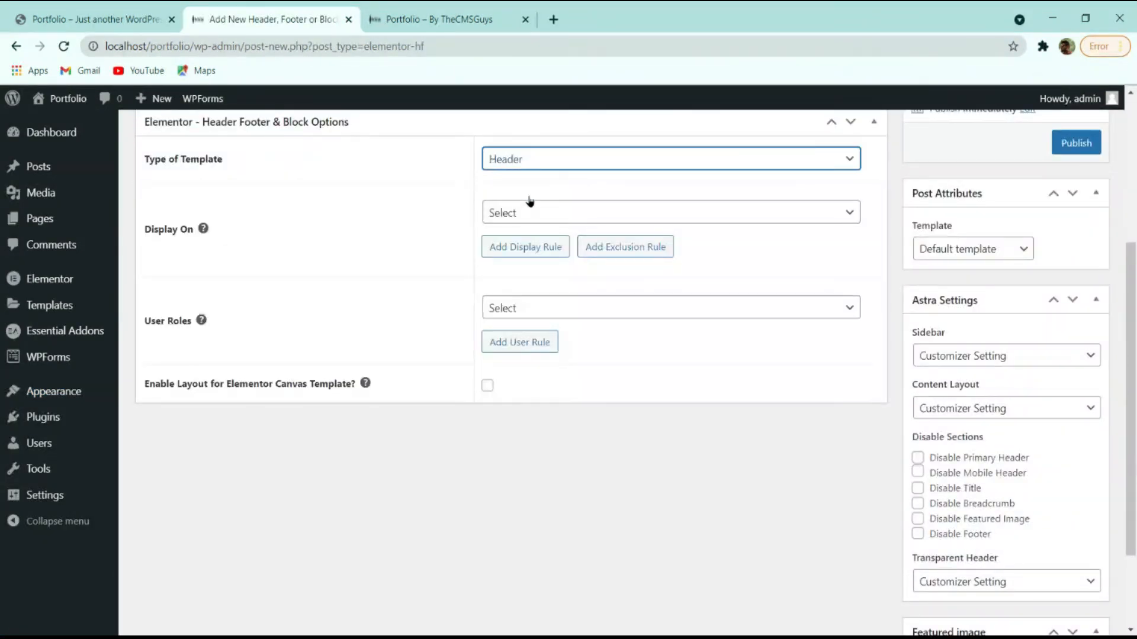
left_click(515, 219)
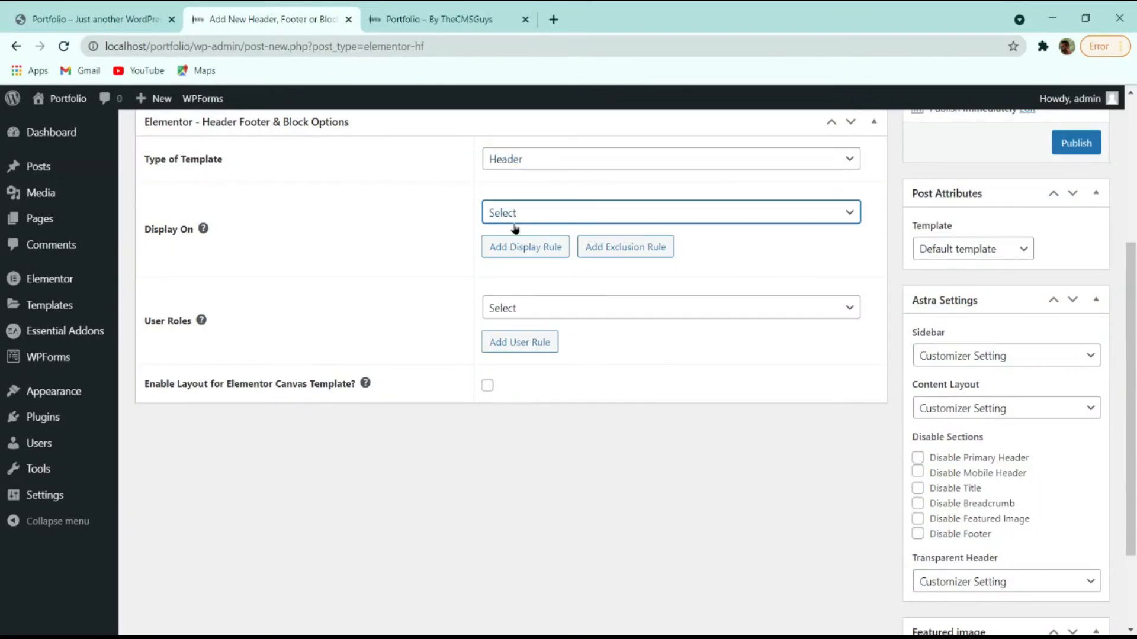
left_click(515, 229)
left_click(558, 312)
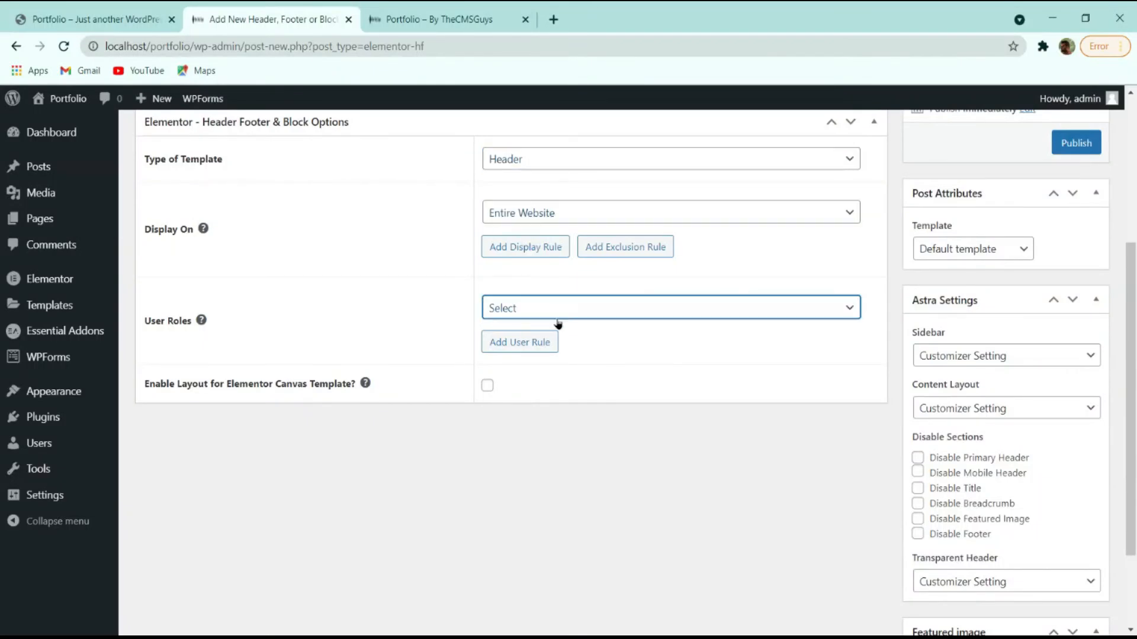
left_click(558, 322)
scroll(685, 373, "up", 4)
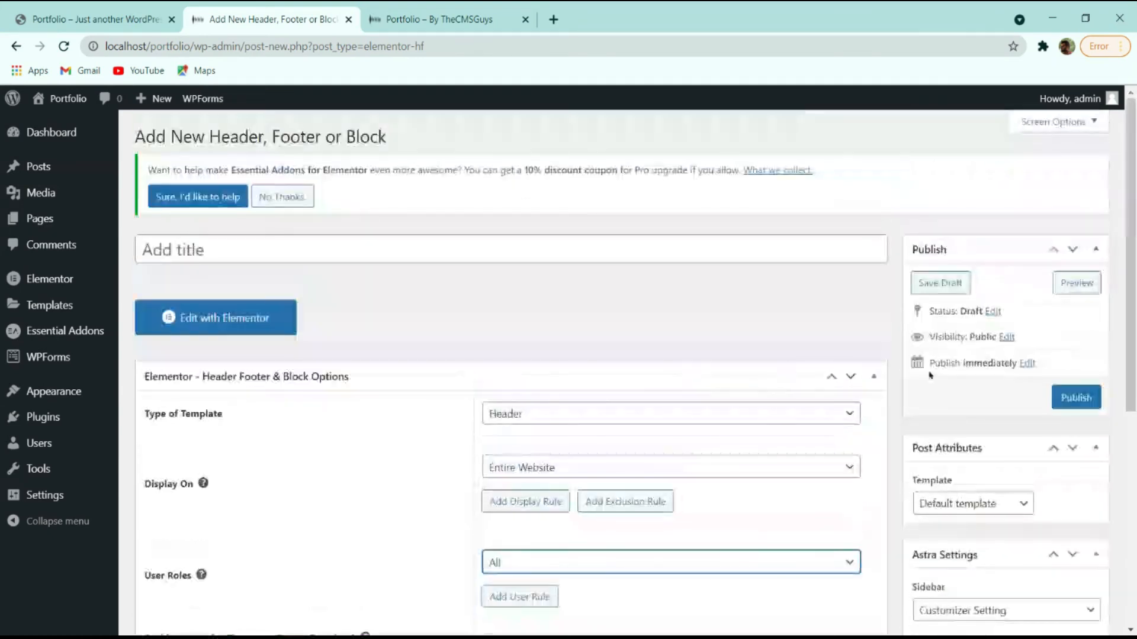
Publish the template with the title 'Header' and open it in Elementor.
left_click(1067, 392)
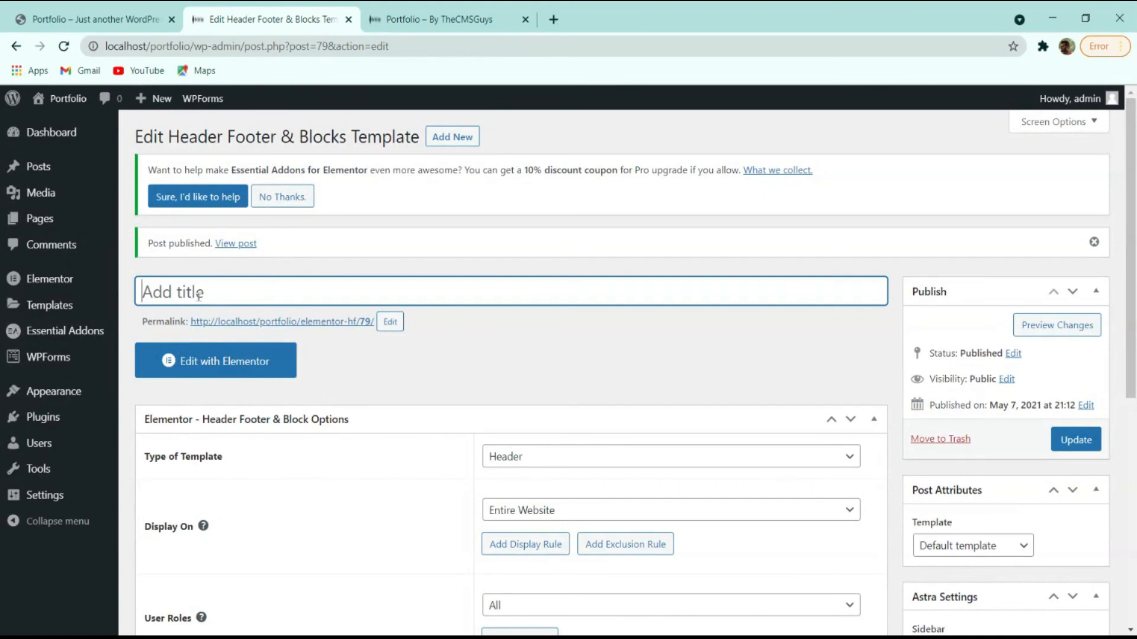
type("H")
mouse_move(2, 365)
type("eadre")
key("BackSpace")
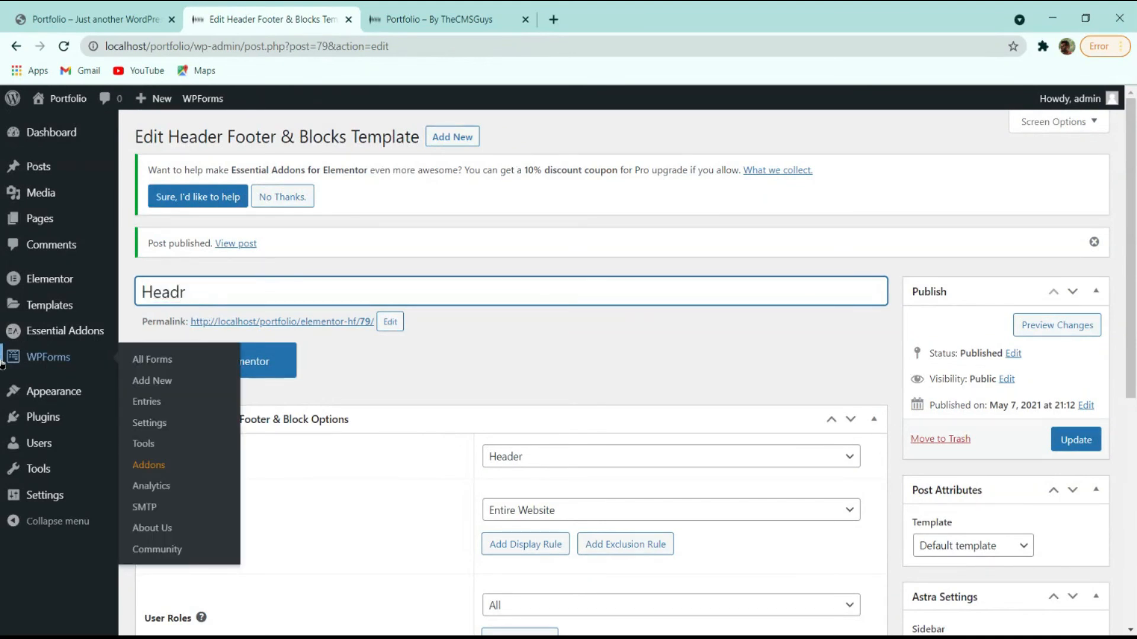
type("er")
left_click(1072, 438)
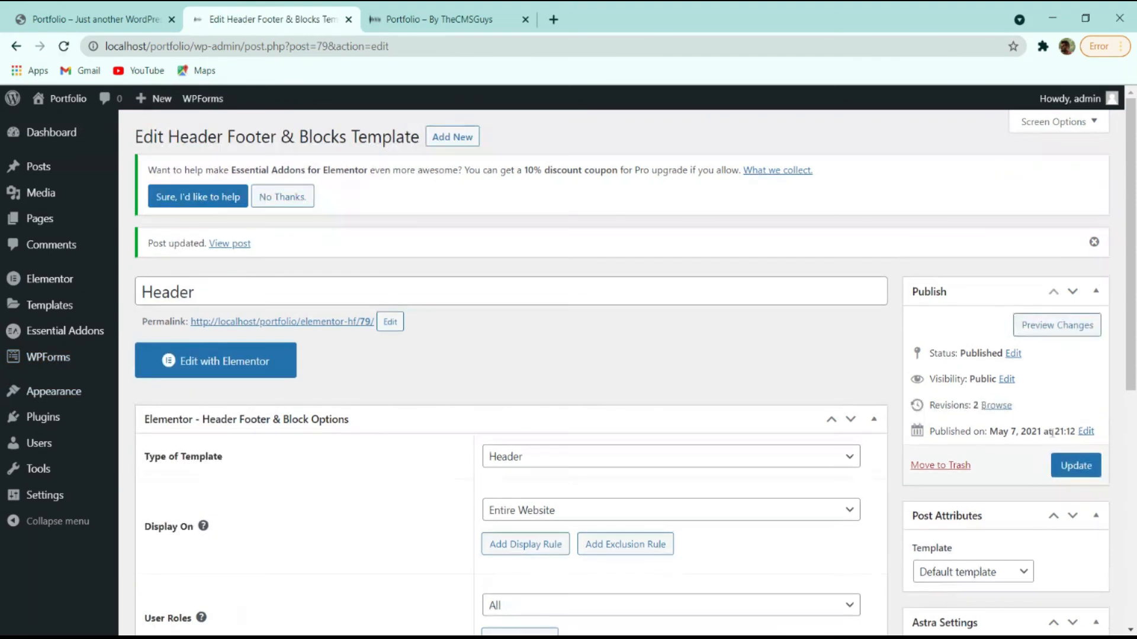
left_click(233, 367)
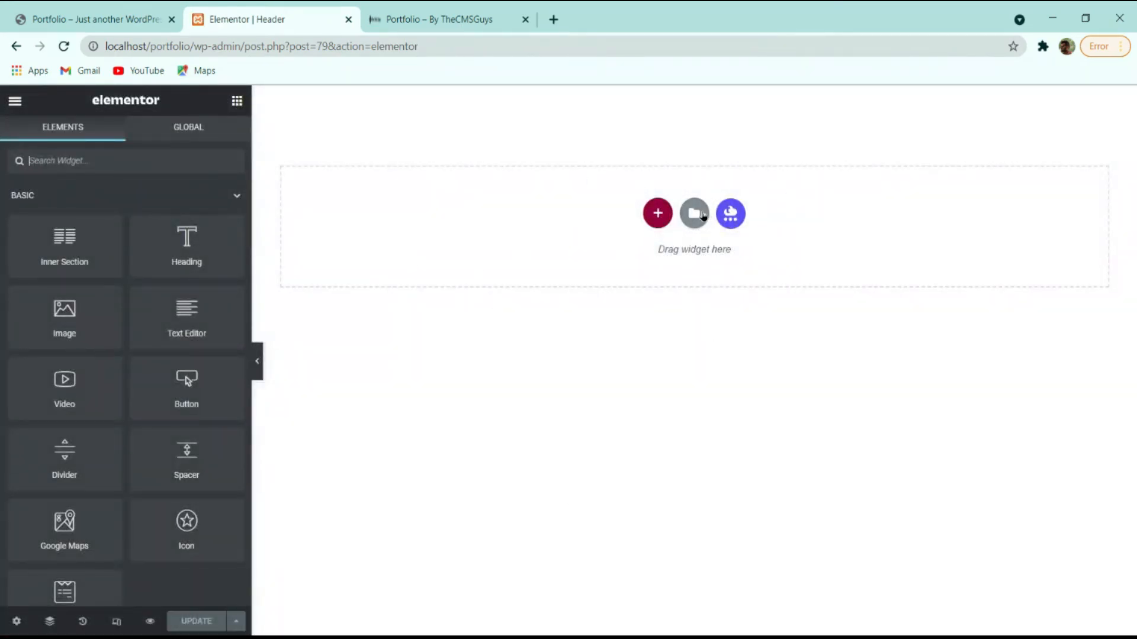
Insert the saved Header template from My Templates along with its document settings.
left_click(694, 215)
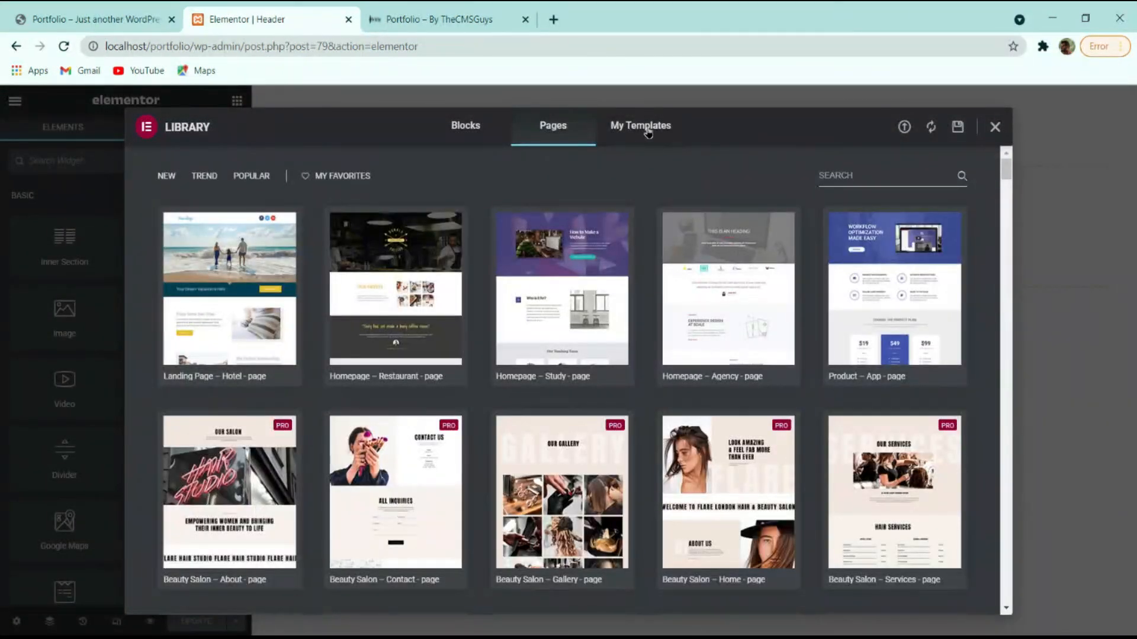
left_click(648, 132)
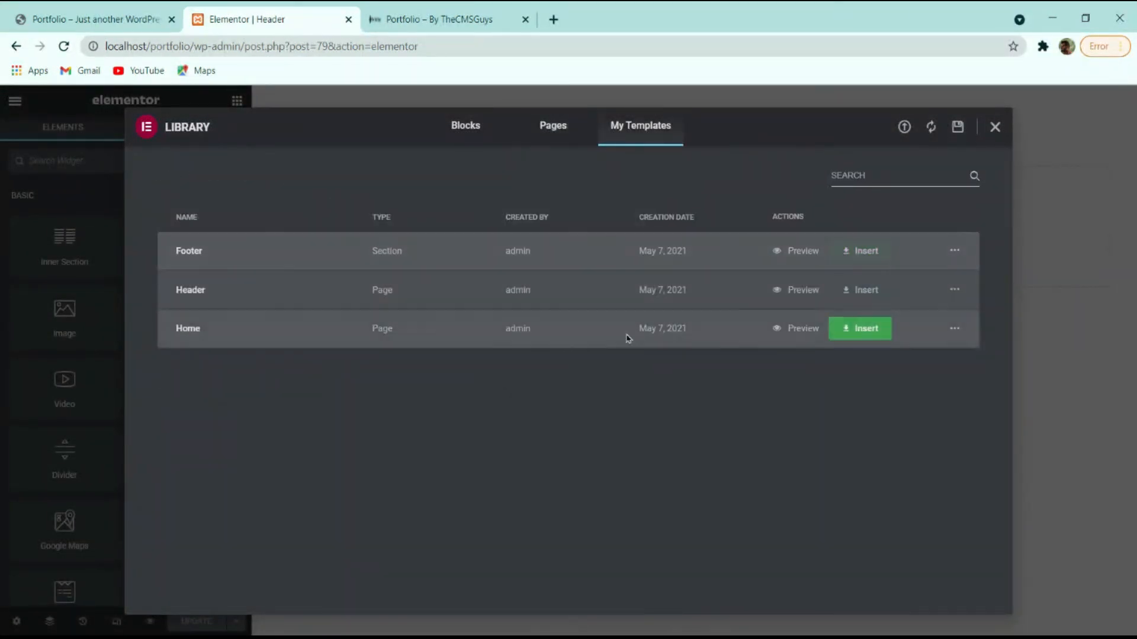
left_click(866, 293)
left_click(616, 413)
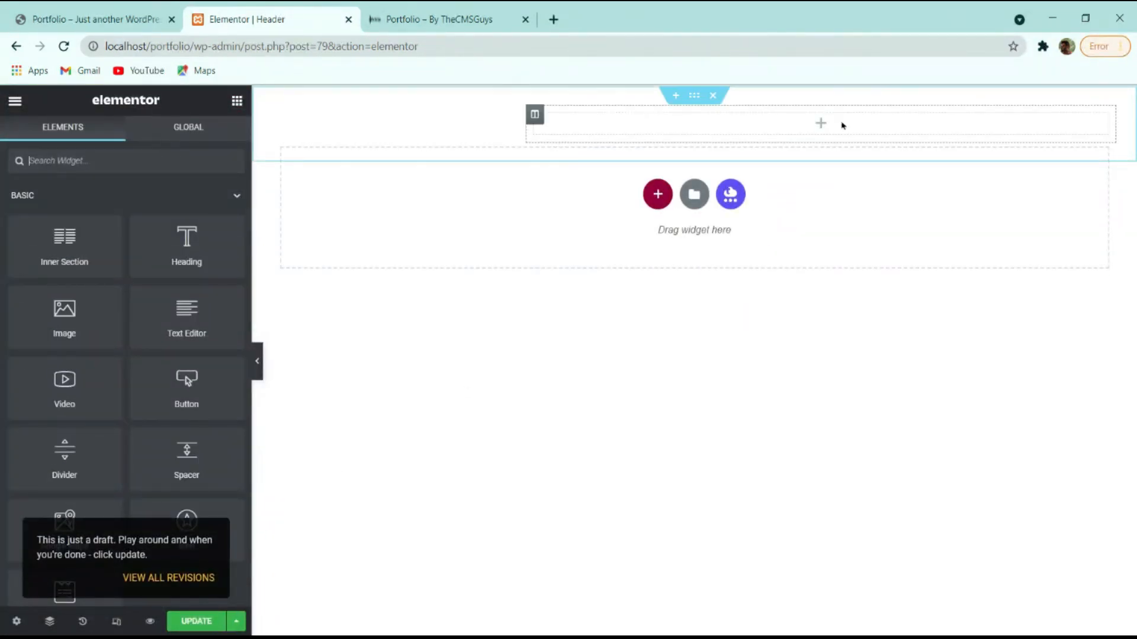
Select the header's empty right column and scroll the panel to the Header Footer & Blocks widgets.
left_click(454, 131)
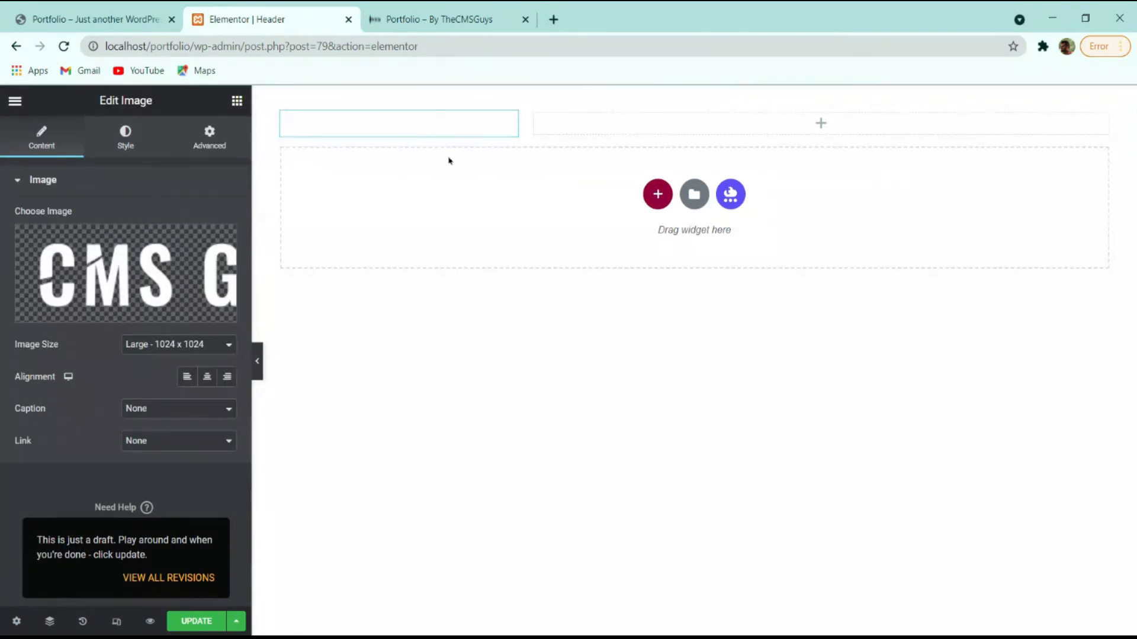
left_click(697, 132)
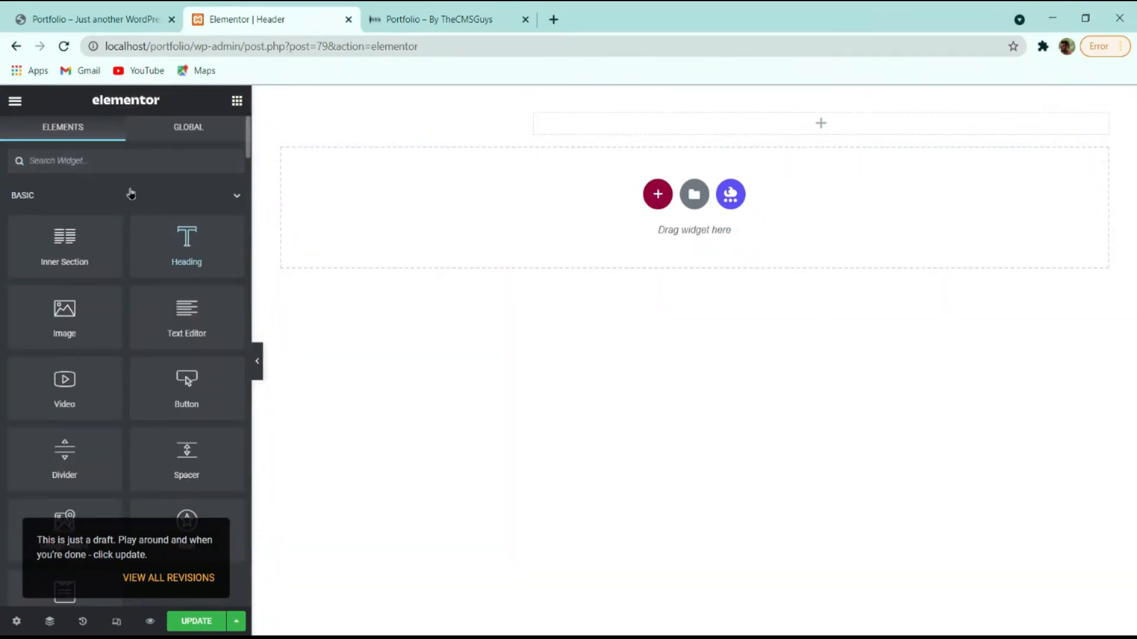
scroll(174, 267, "down", 15)
scroll(169, 316, "down", 10)
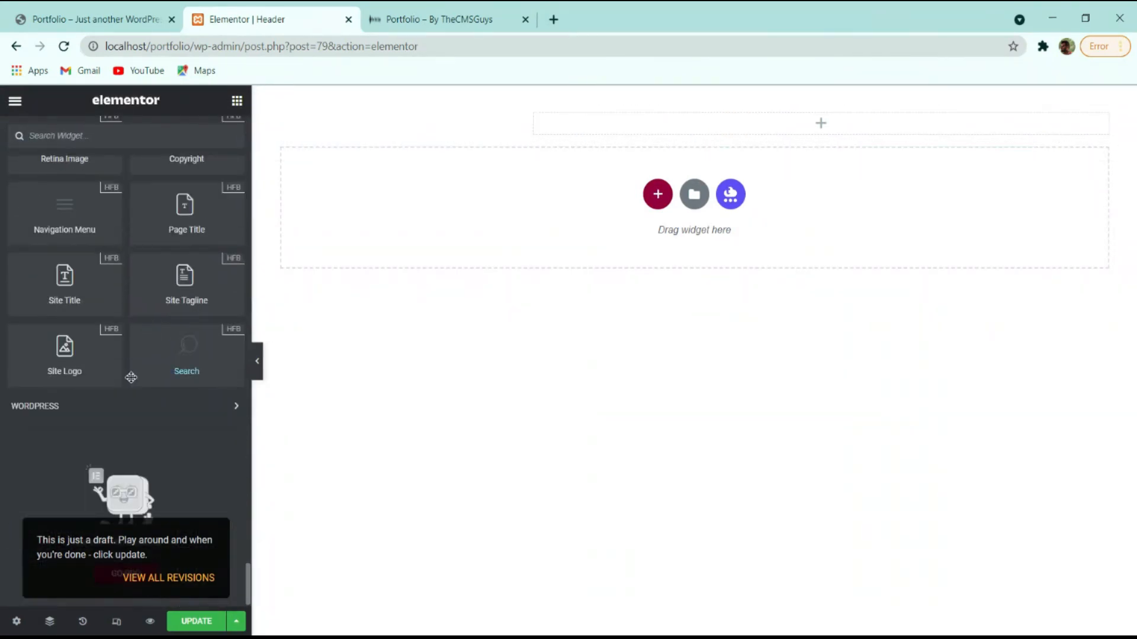
scroll(122, 370, "up", 4)
scroll(185, 375, "down", 5)
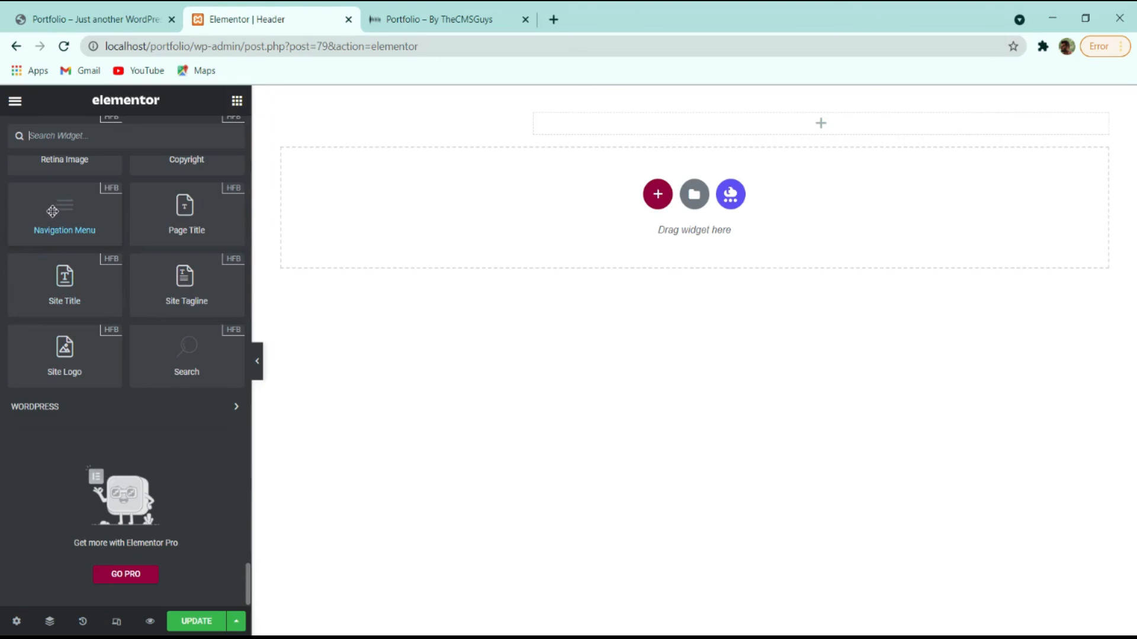
Drop the Navigation Menu widget into the header's right column and set its Layout alignment to Right.
left_click_drag(56, 217, 734, 123)
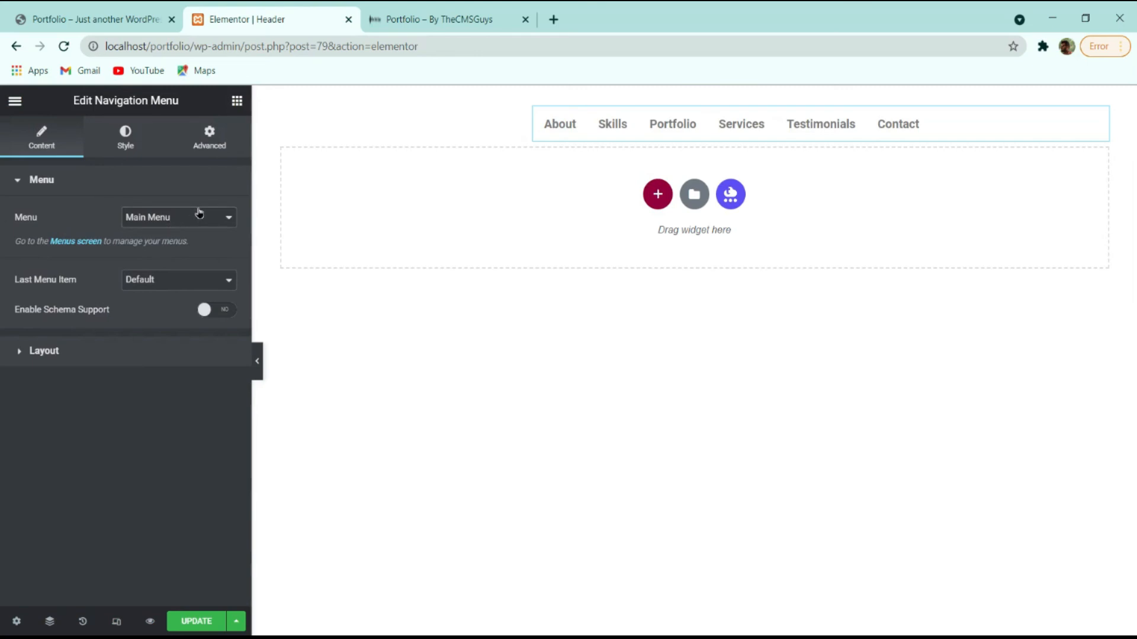
left_click(69, 349)
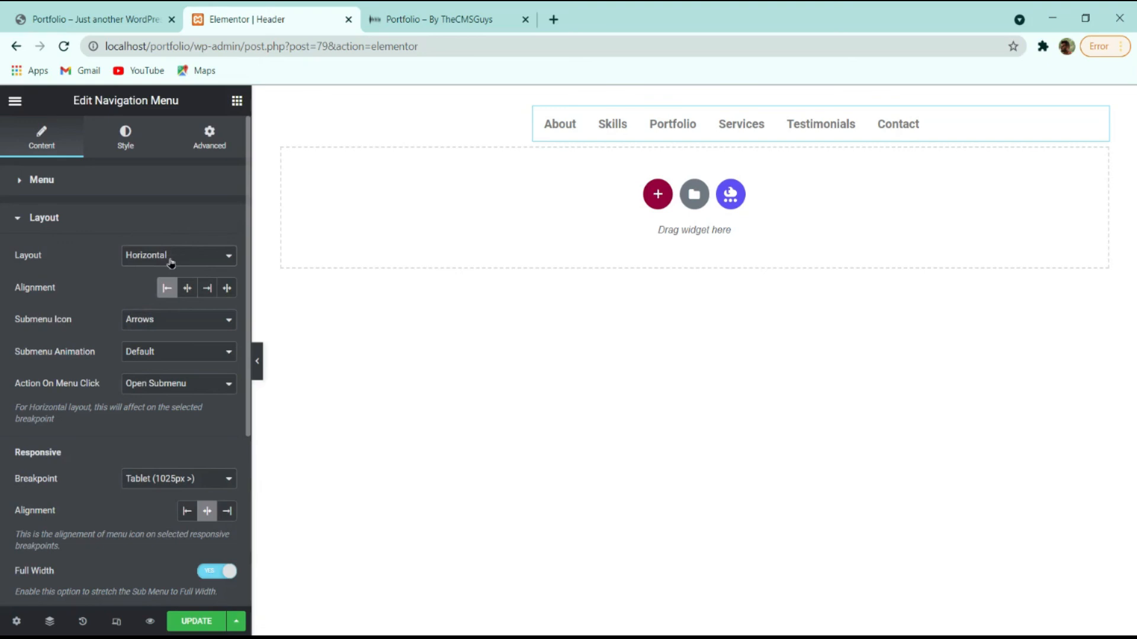
left_click(207, 290)
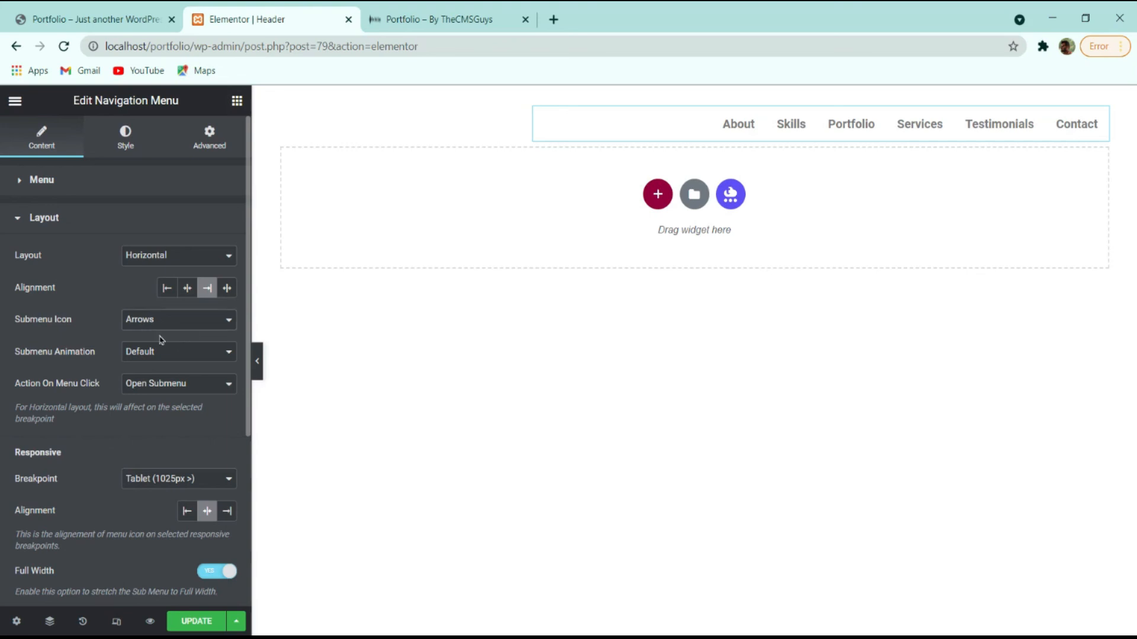
scroll(148, 423, "down", 4)
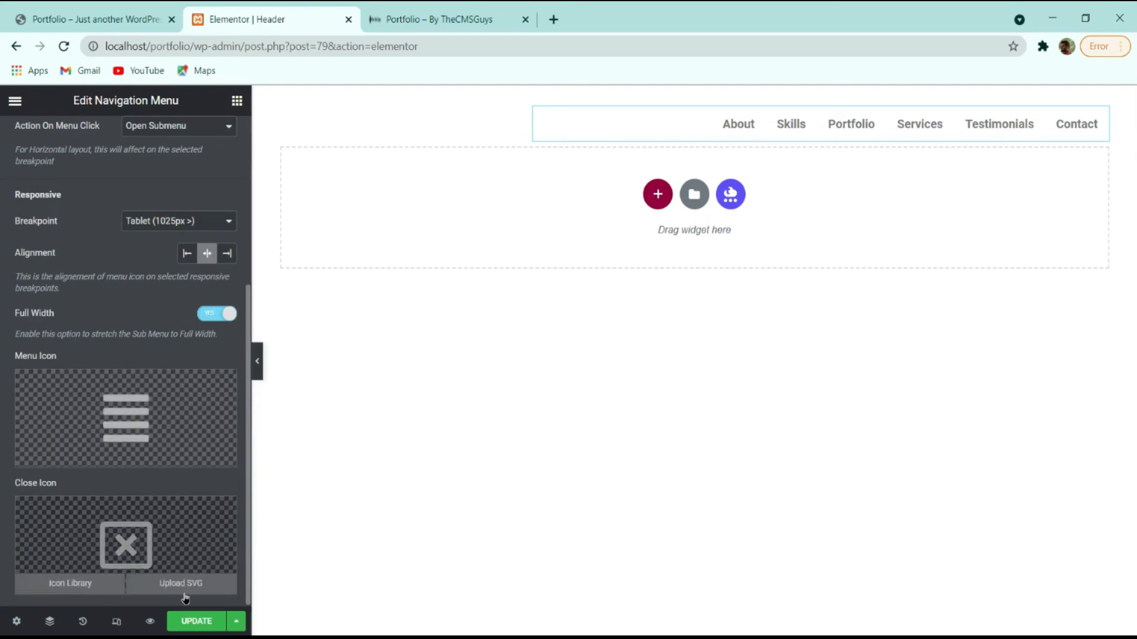
scroll(157, 365, "up", 5)
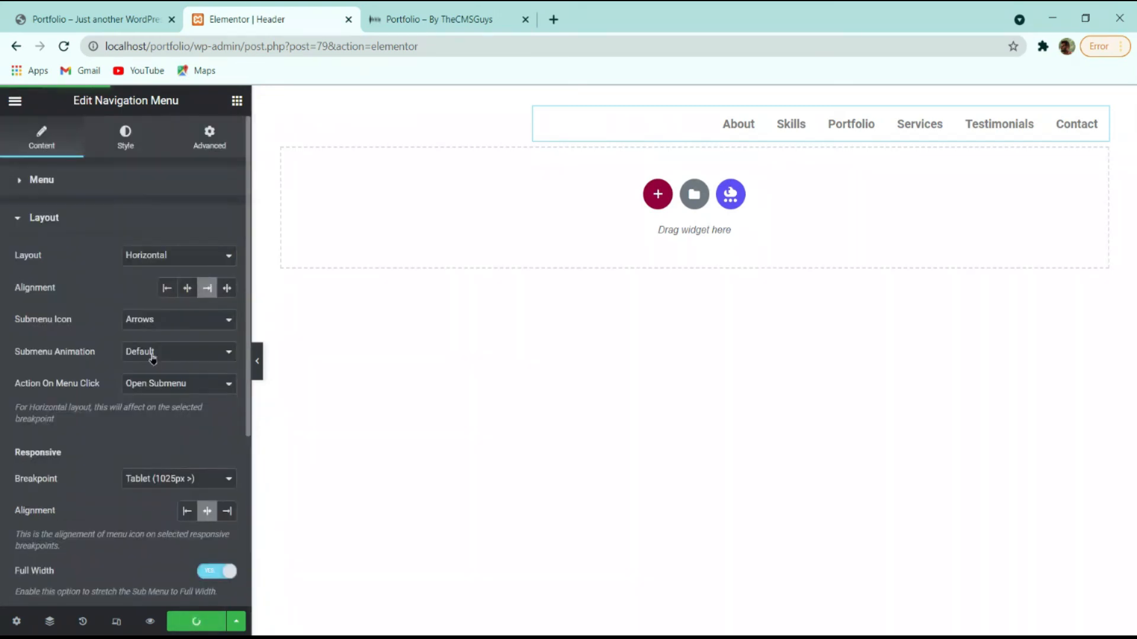
Set the menu's normal text colour to light grey under Style > Main Menu.
left_click(131, 147)
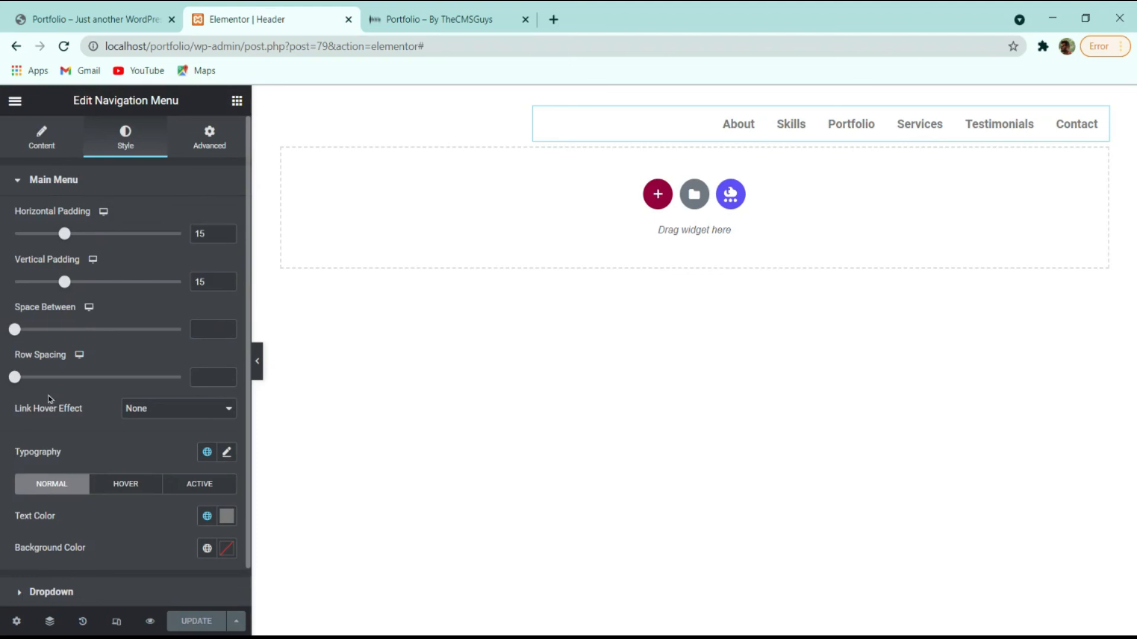
scroll(121, 405, "down", 1)
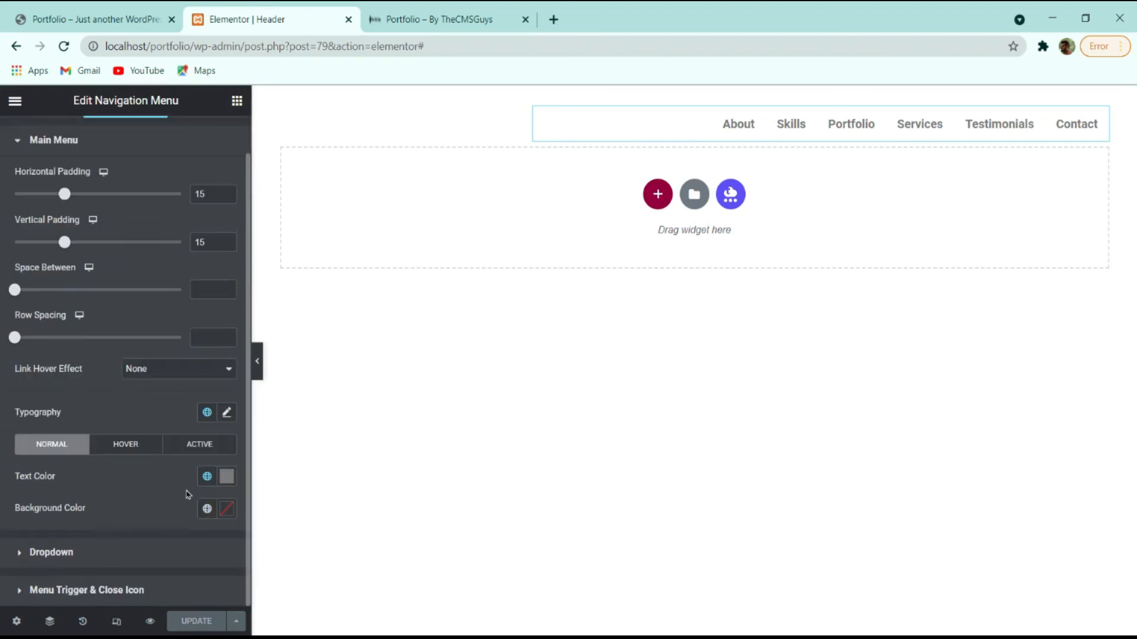
left_click(227, 477)
left_click_drag(65, 328, 62, 281)
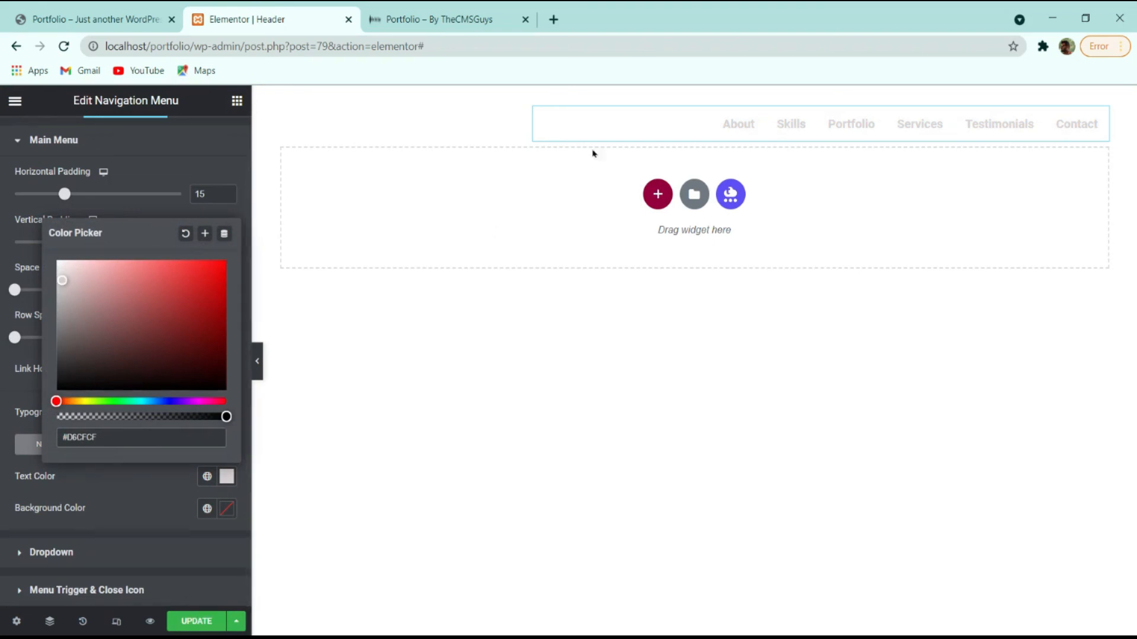
left_click(37, 449)
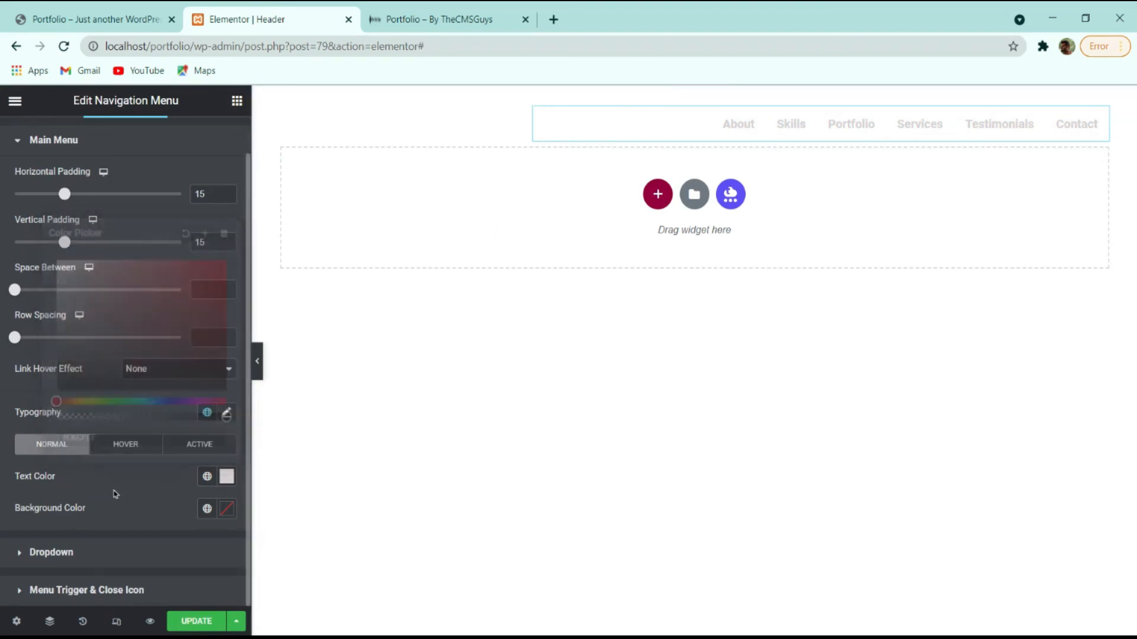
Set the hovered menu text colour to yellow #fffa11.
left_click(127, 446)
left_click(227, 476)
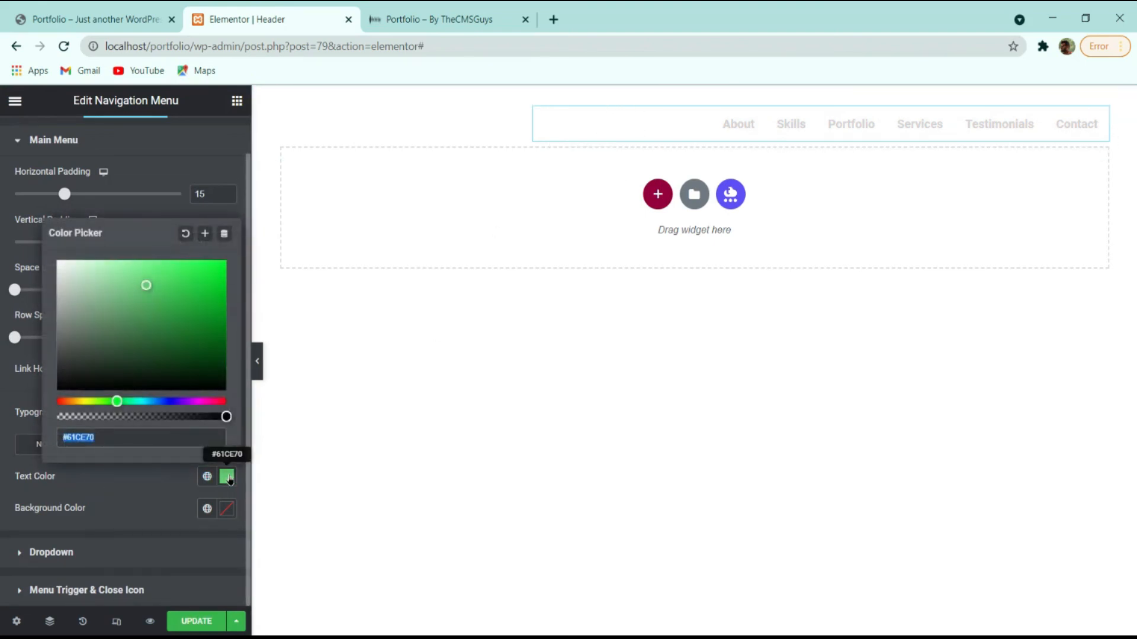
key("BackSpace")
type("fff1")
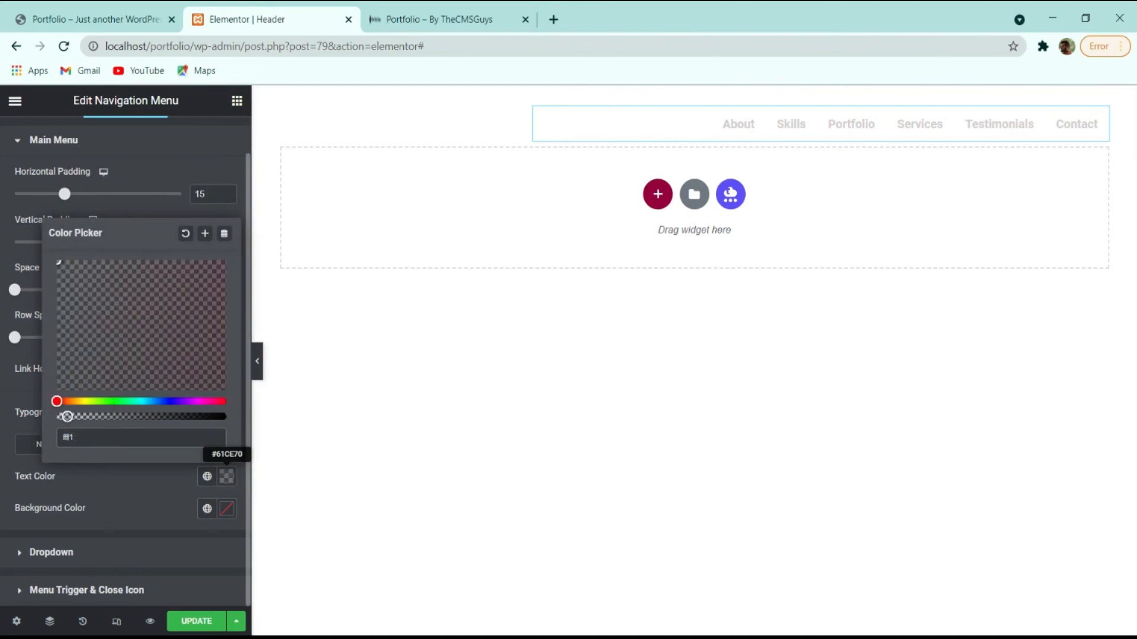
key("BackSpace")
type("a11")
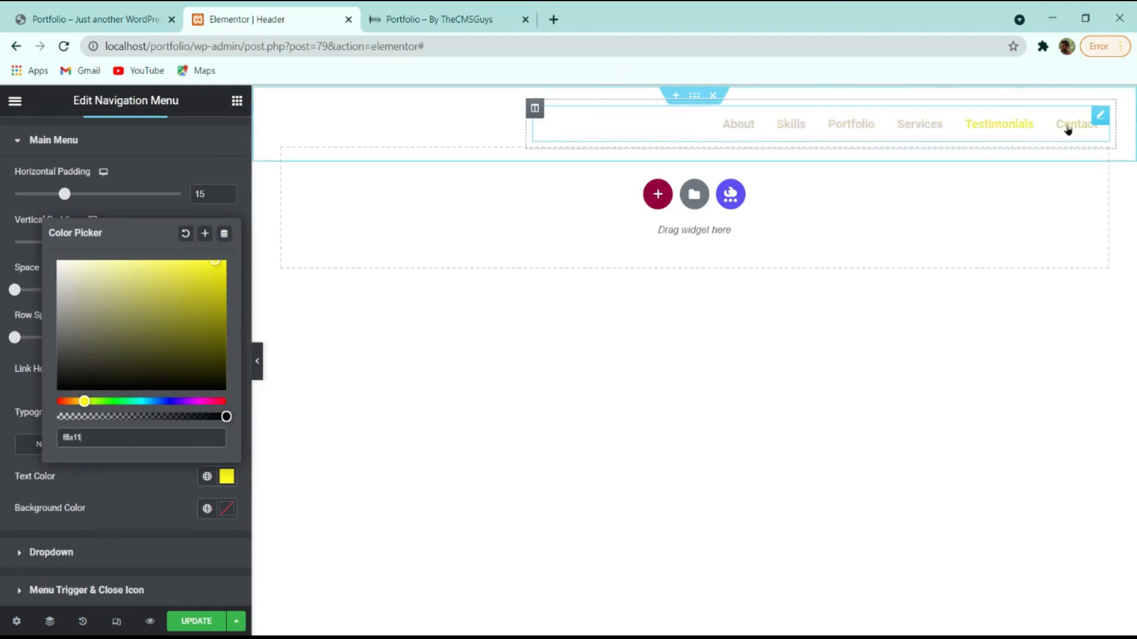
left_click(134, 465)
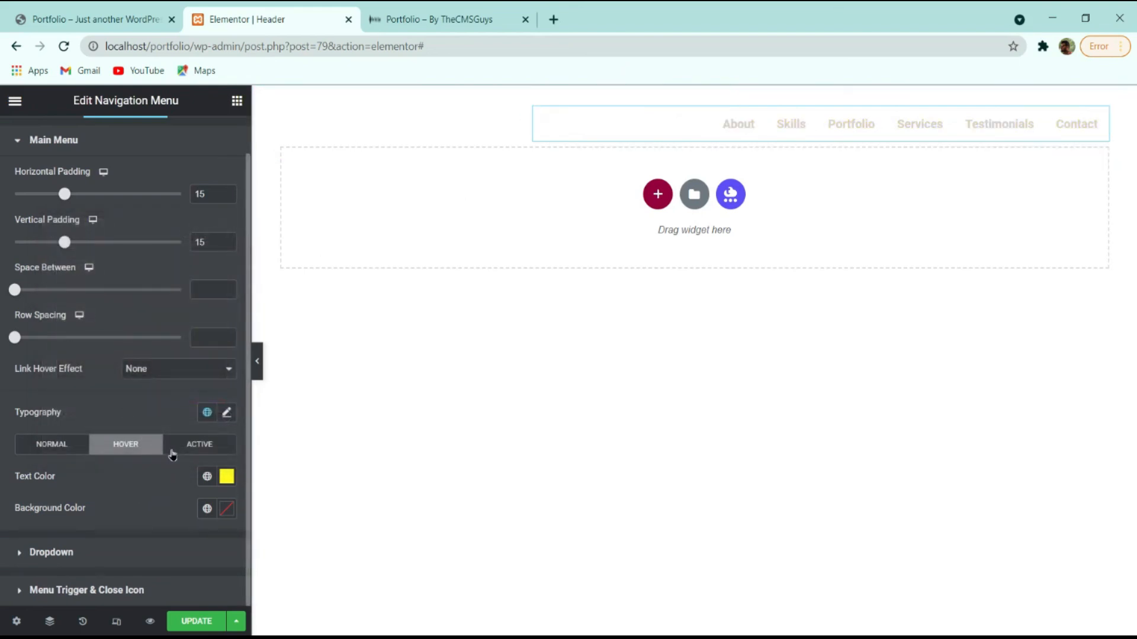
left_click(196, 452)
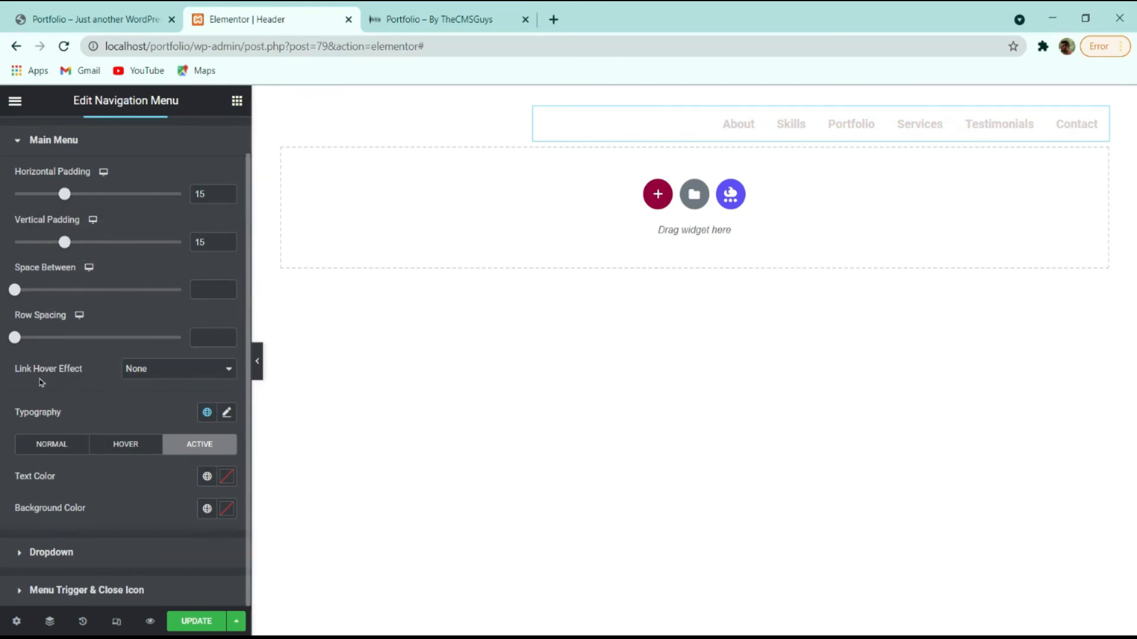
Set the link hover effect to Underline with the Grow animation.
left_click(152, 385)
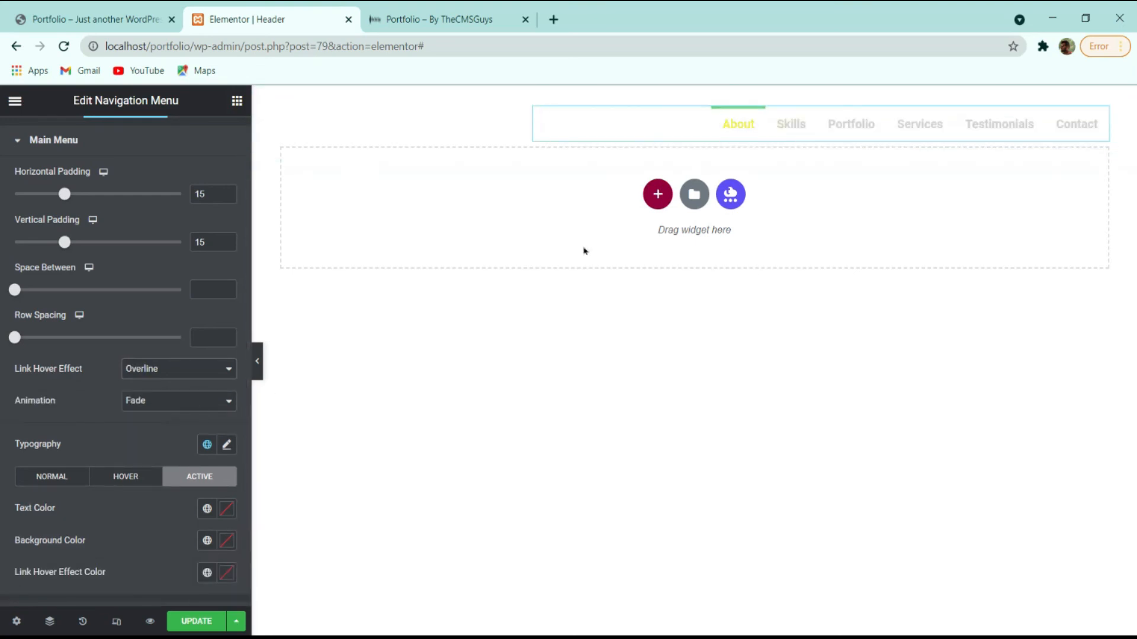
left_click(199, 385)
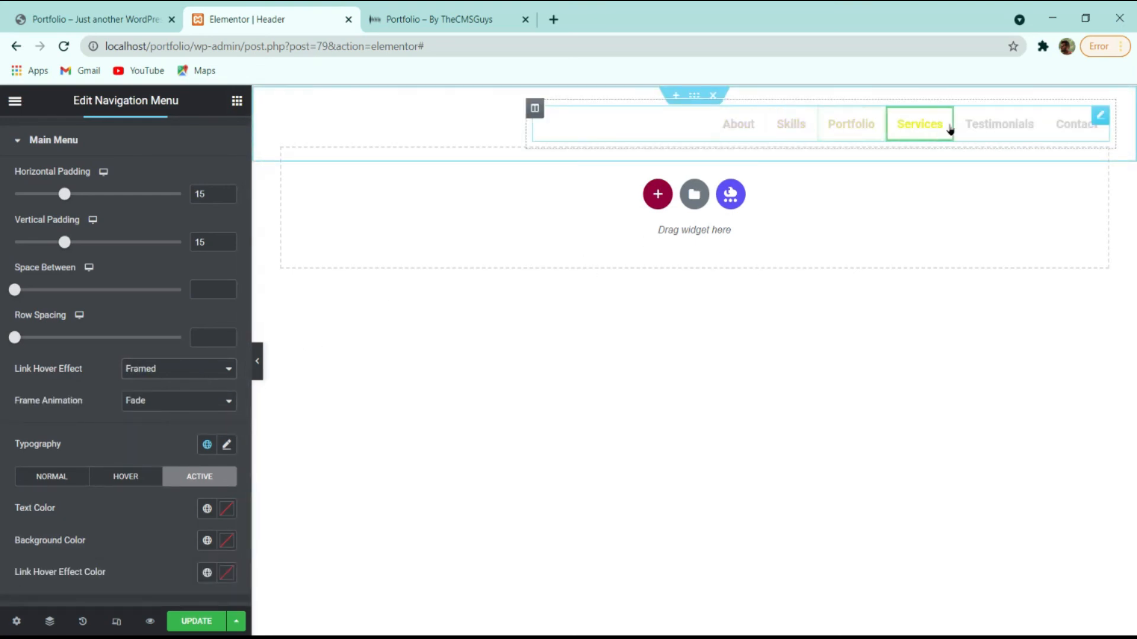
left_click(175, 384)
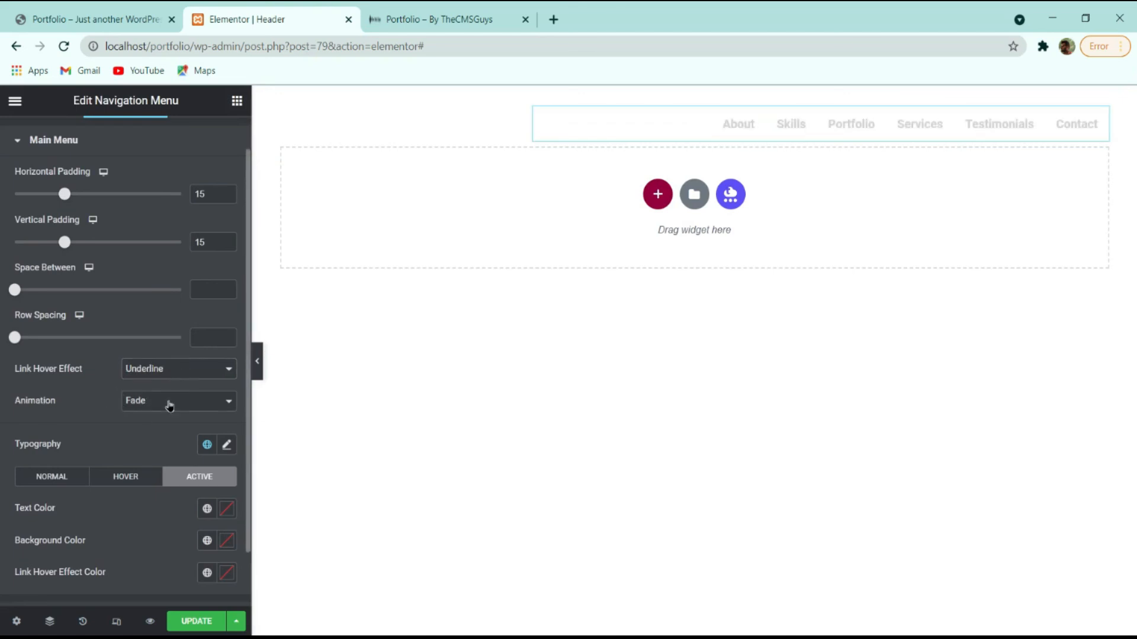
left_click(168, 417)
left_click(174, 460)
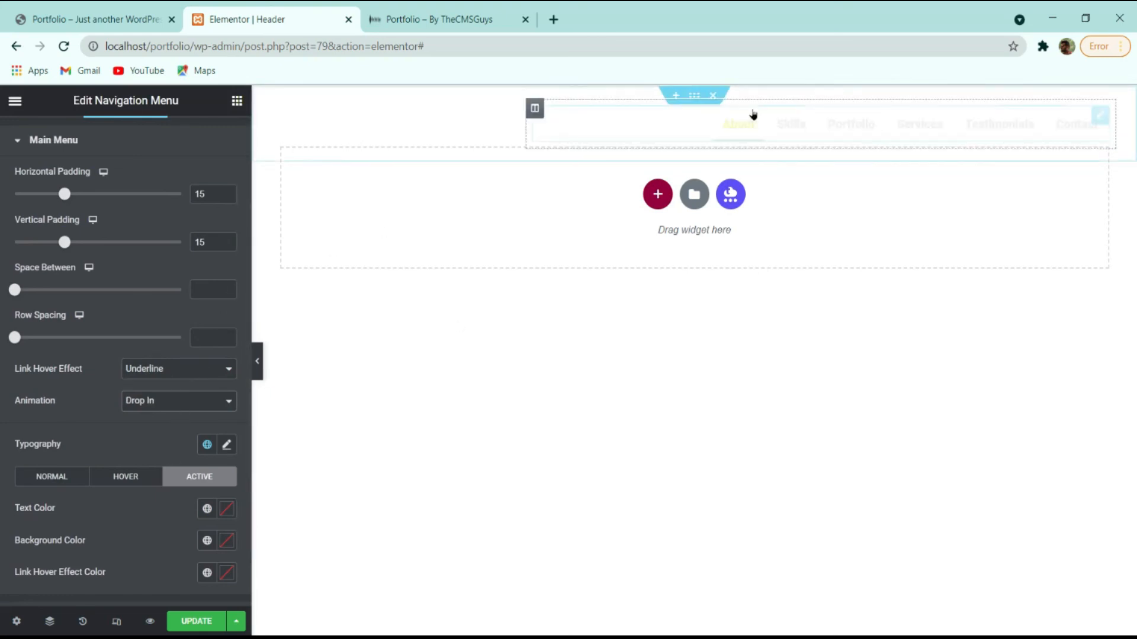
left_click(179, 420)
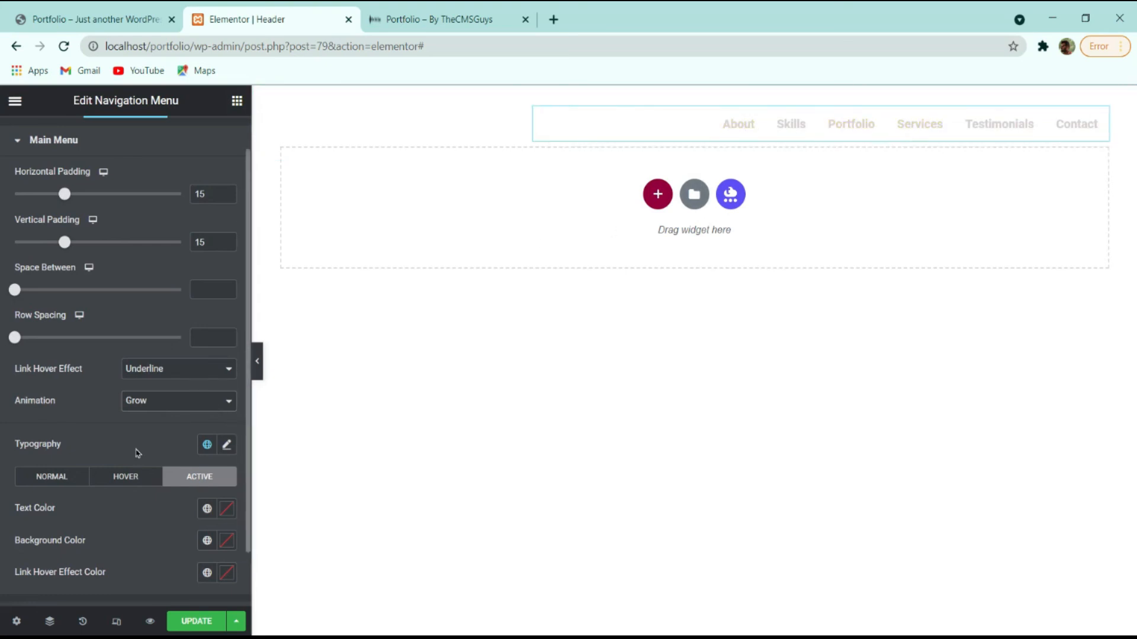
Colour the hover underline yellow and preview the header at mobile width.
left_click(124, 484)
scroll(148, 463, "down", 1)
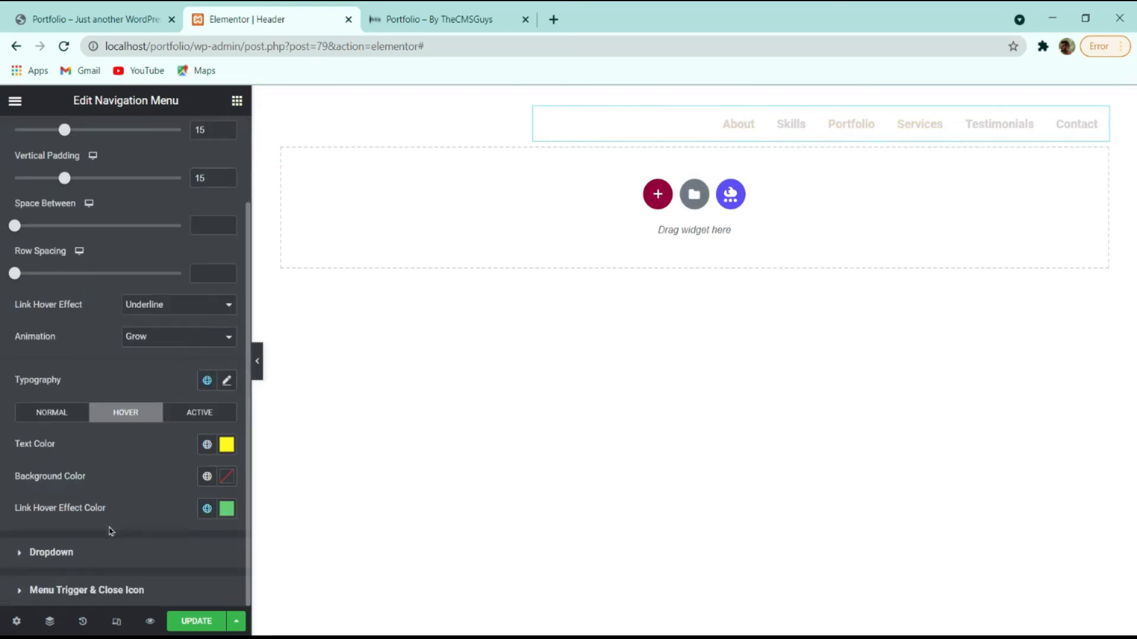
left_click(229, 513)
type("f")
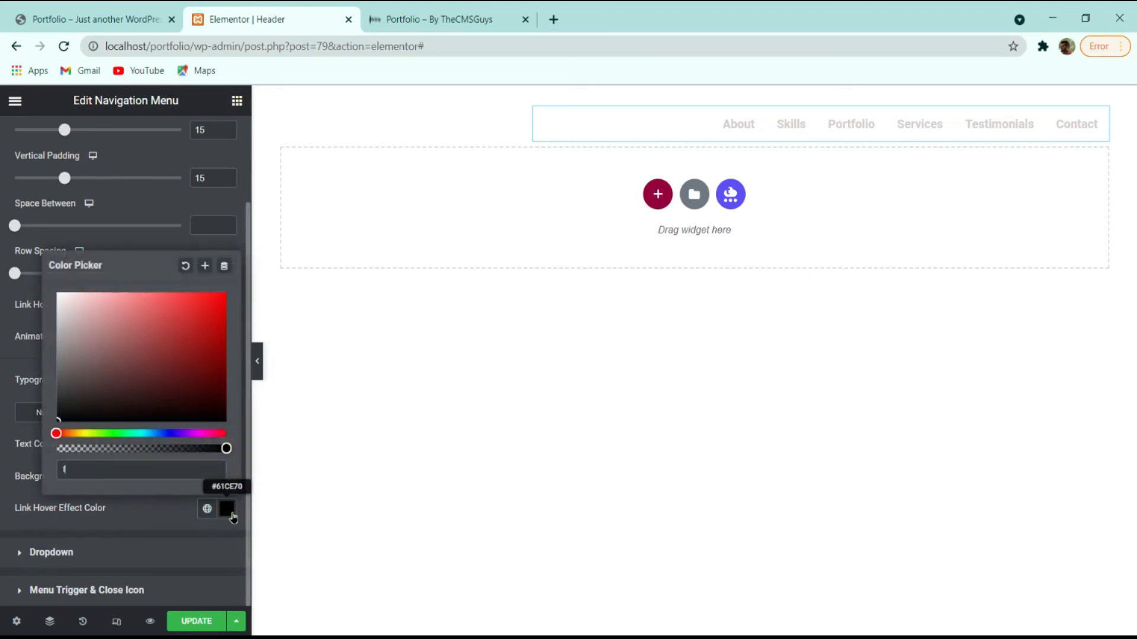
type("fa11")
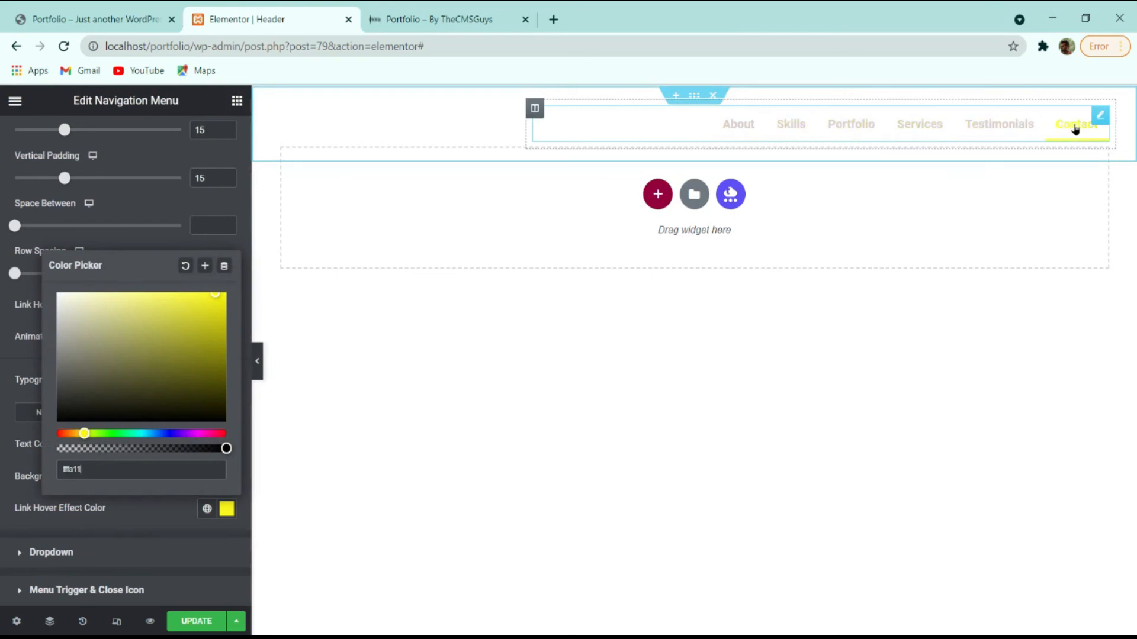
left_click(151, 531)
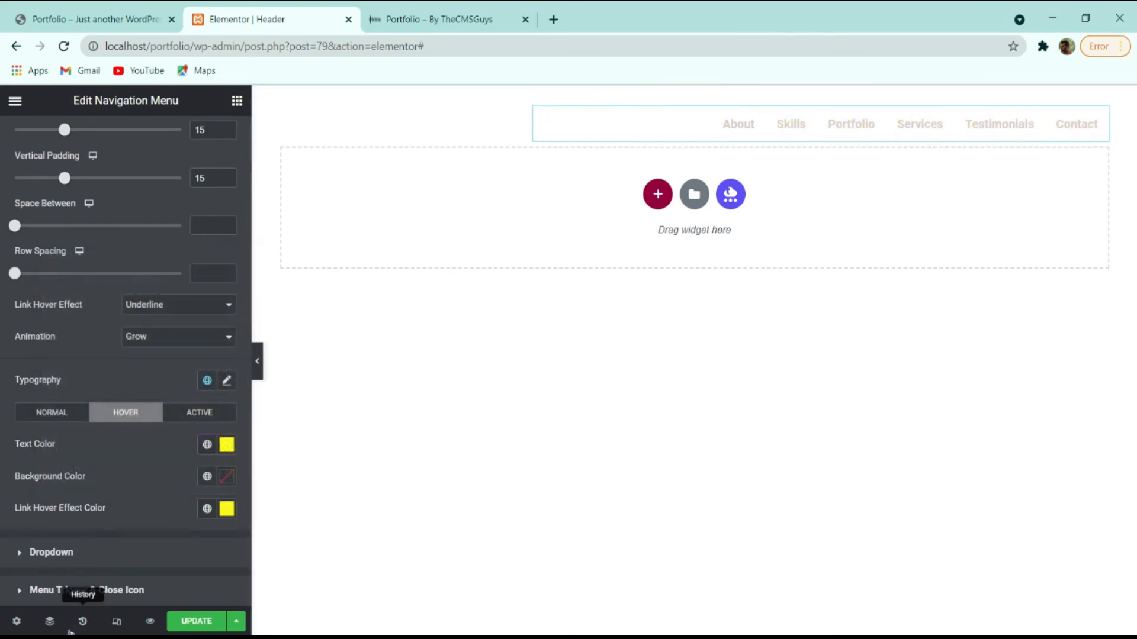
left_click(116, 621)
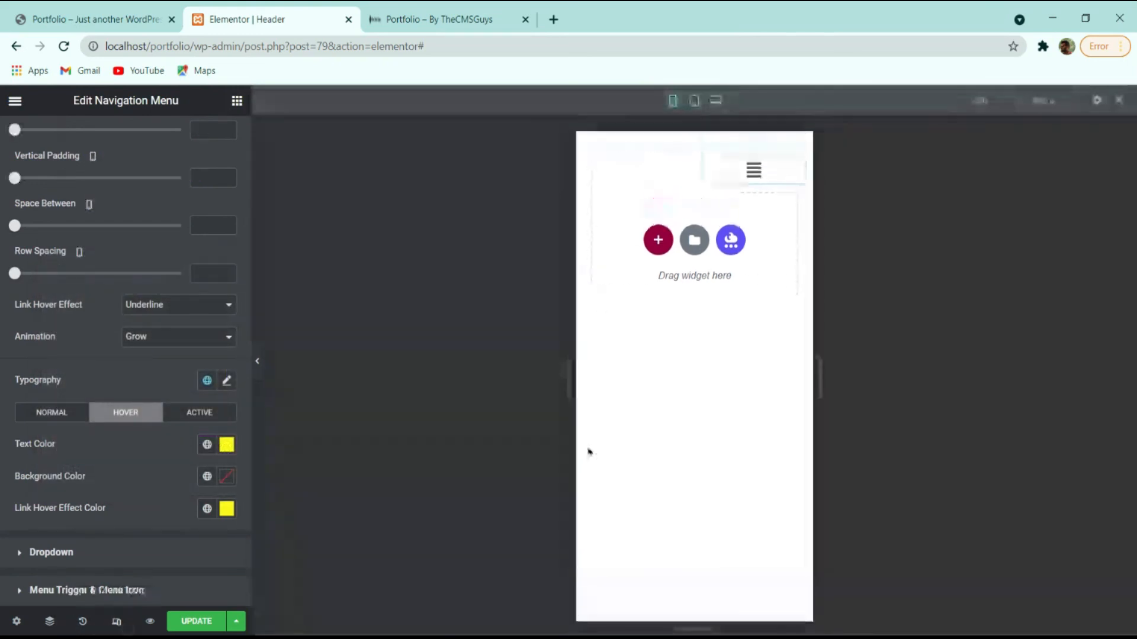
Open the mobile dropdown preview and set the Dropdown divider border style to None.
left_click(754, 172)
left_click(755, 174)
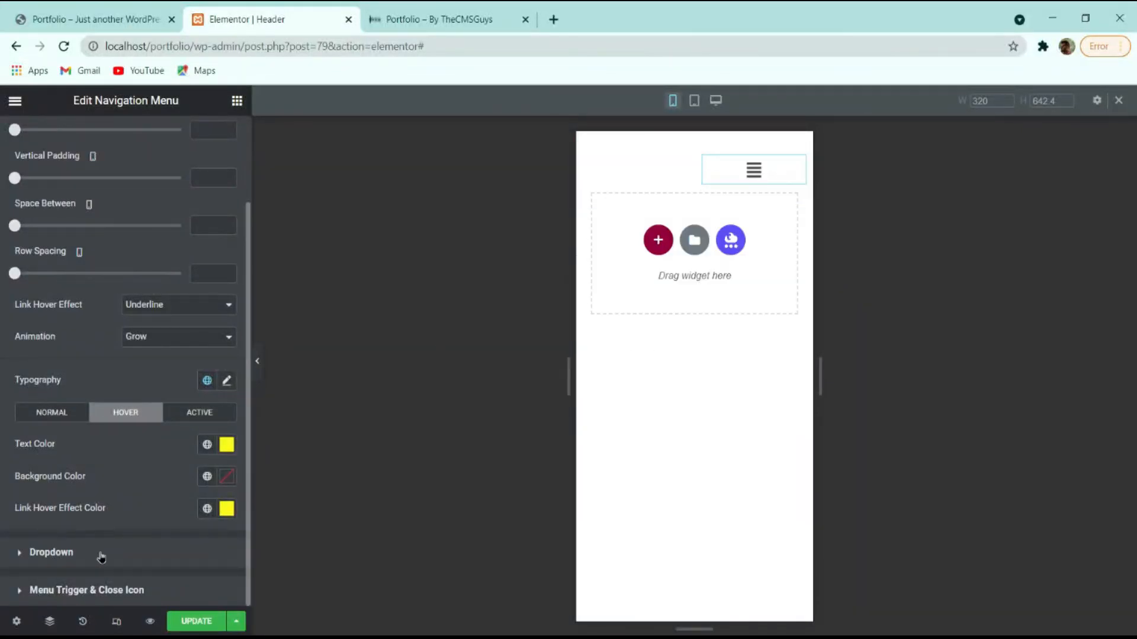
left_click(73, 553)
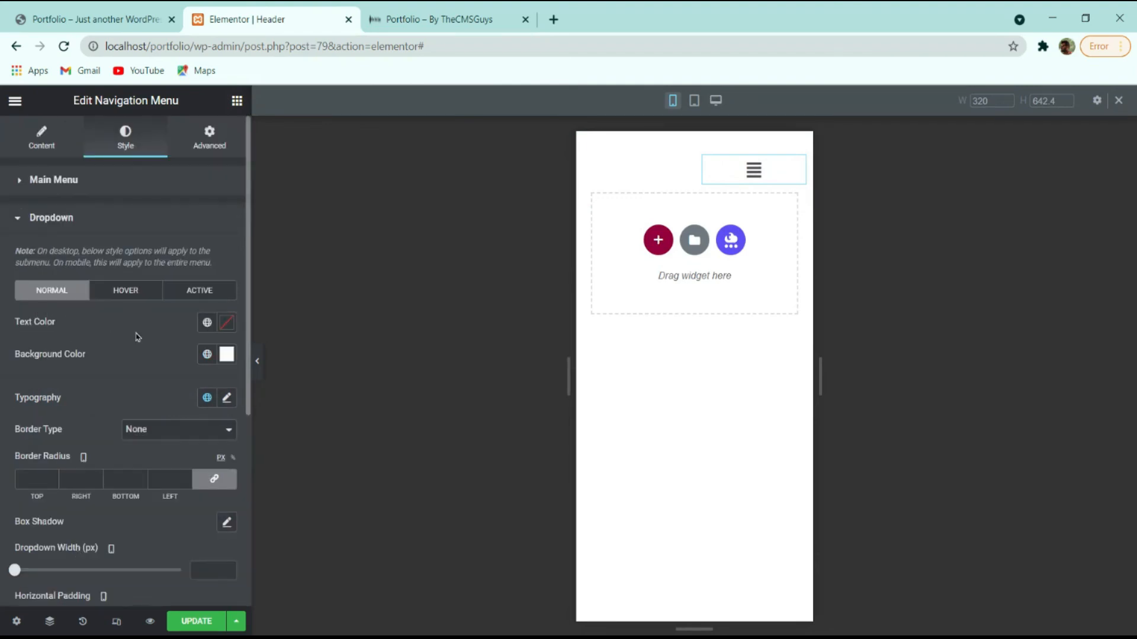
scroll(136, 337, "down", 5)
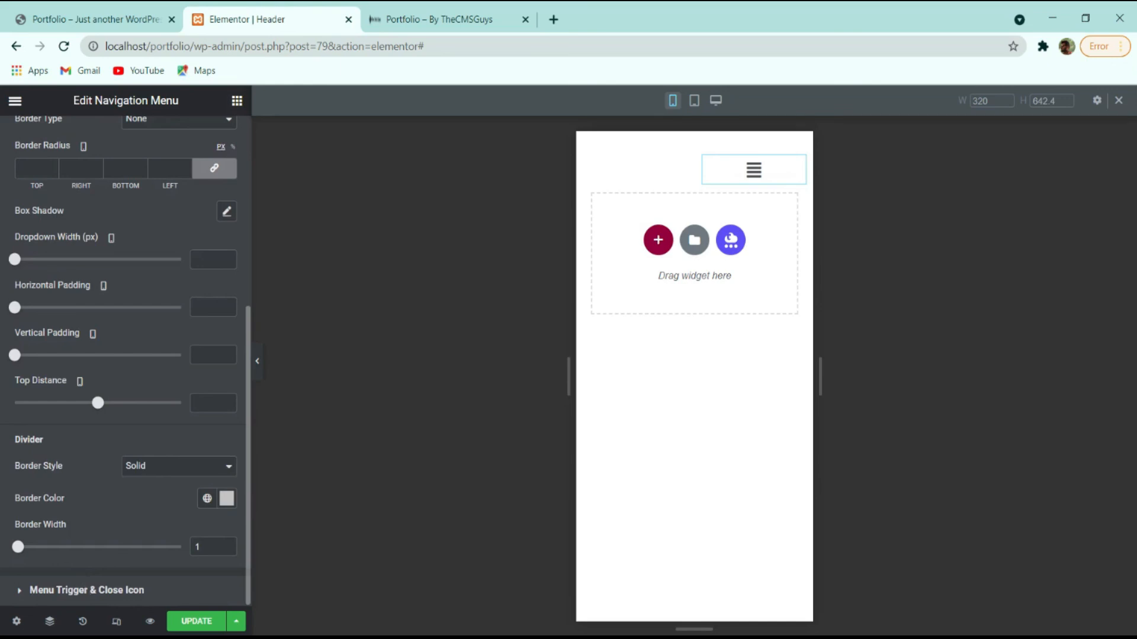
left_click(753, 170)
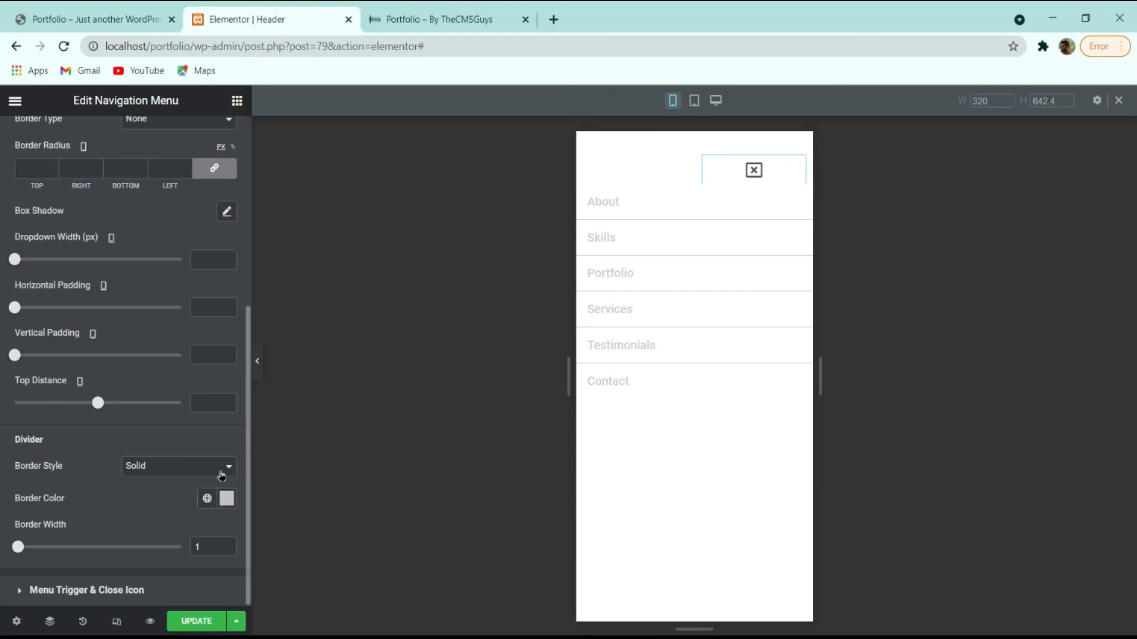
left_click(189, 481)
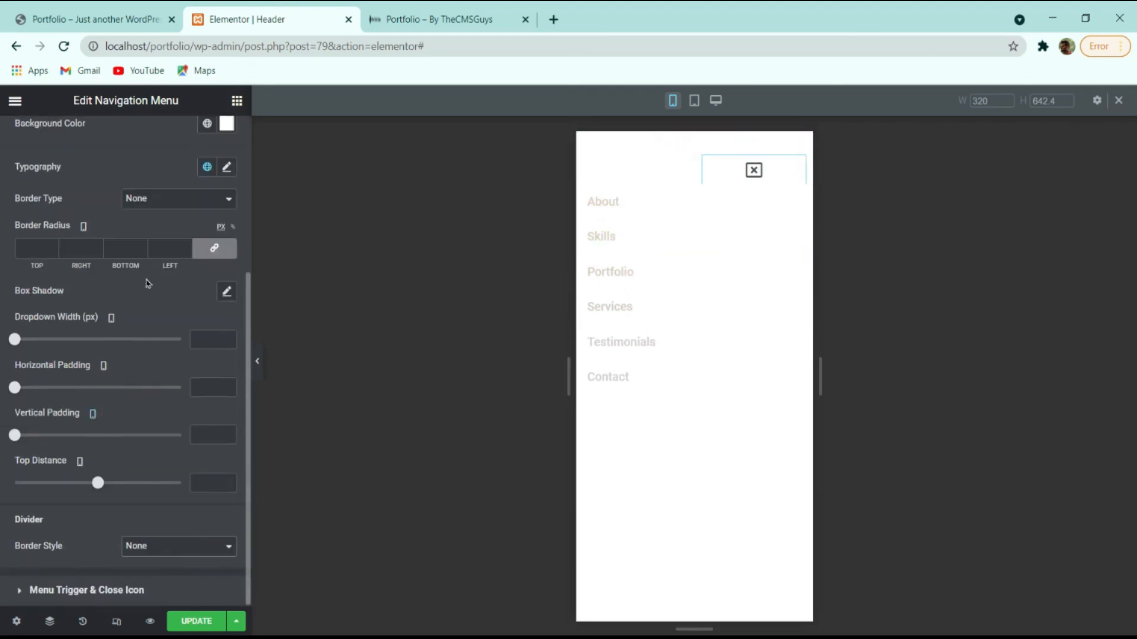
scroll(152, 319, "up", 4)
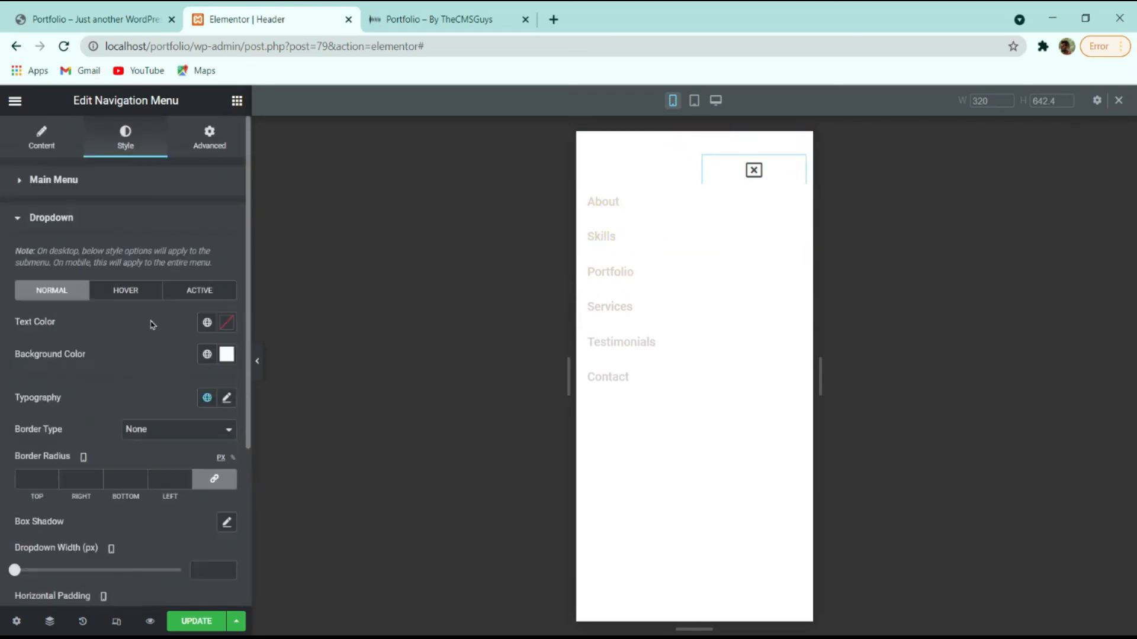
Give the dropdown's Normal state a semi-transparent tinted background and light pinkish-grey item text.
left_click(226, 355)
left_click_drag(69, 489, 59, 389)
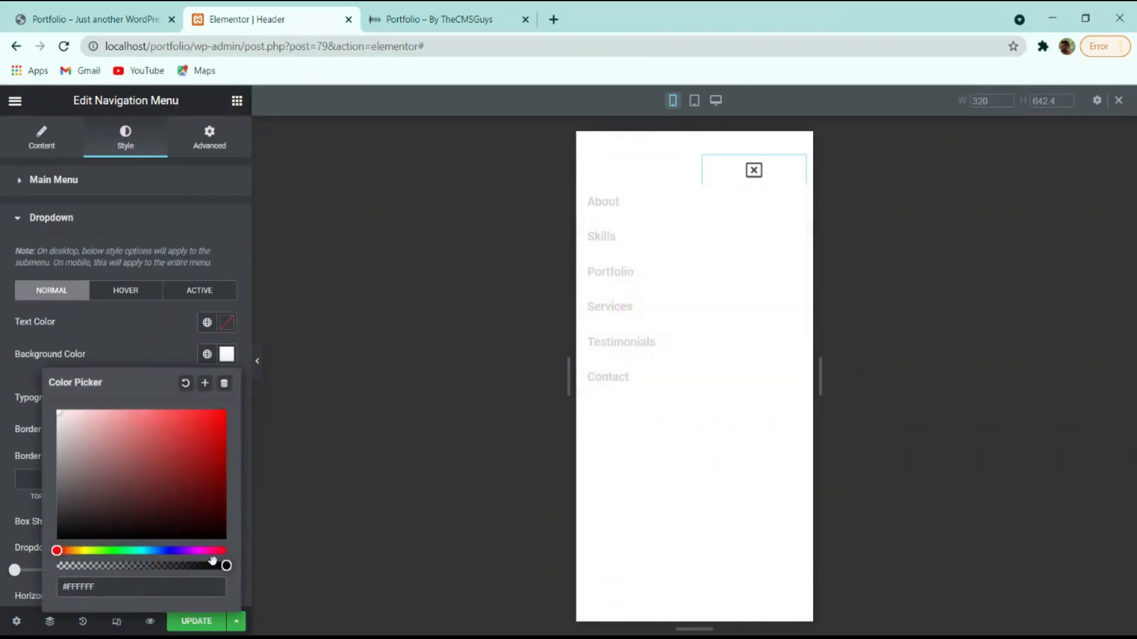
left_click_drag(224, 566, 109, 565)
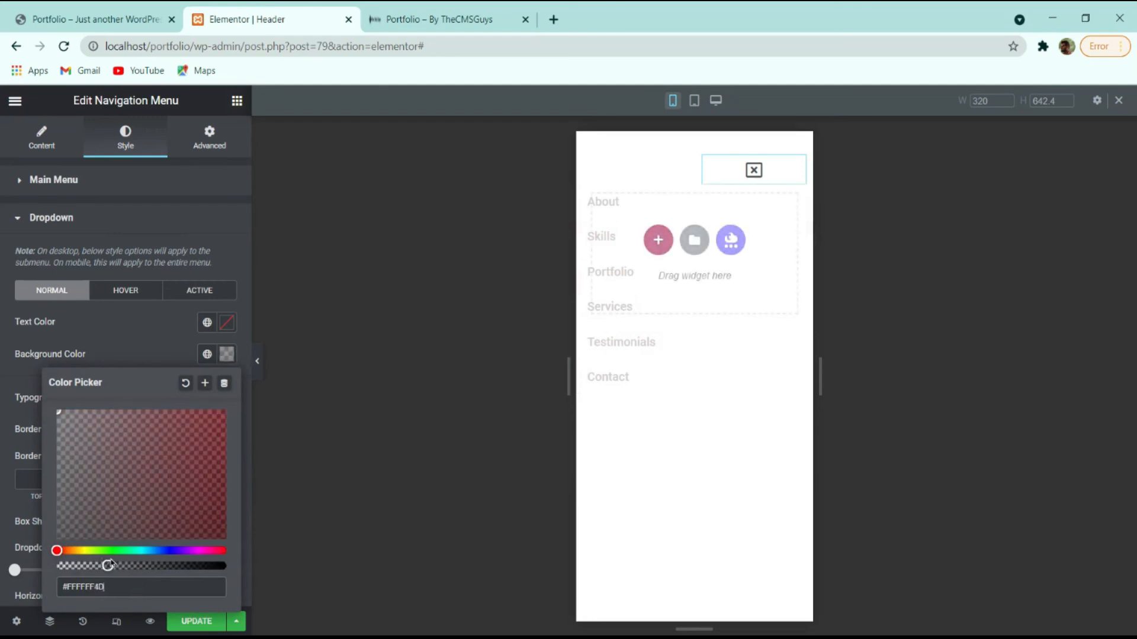
left_click(108, 338)
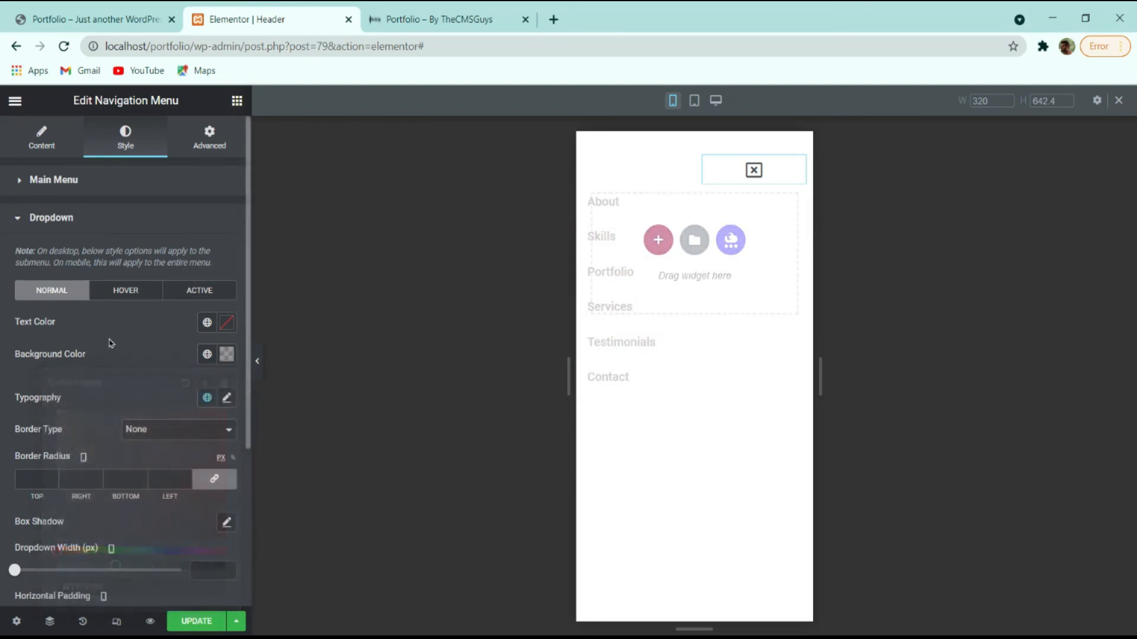
left_click(122, 292)
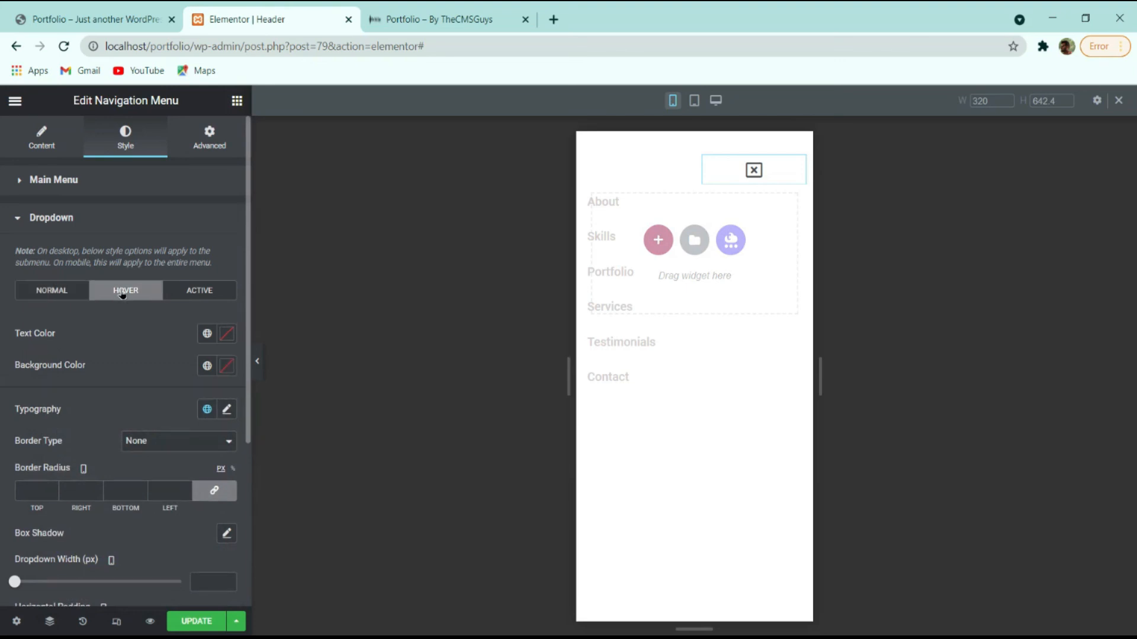
left_click(46, 296)
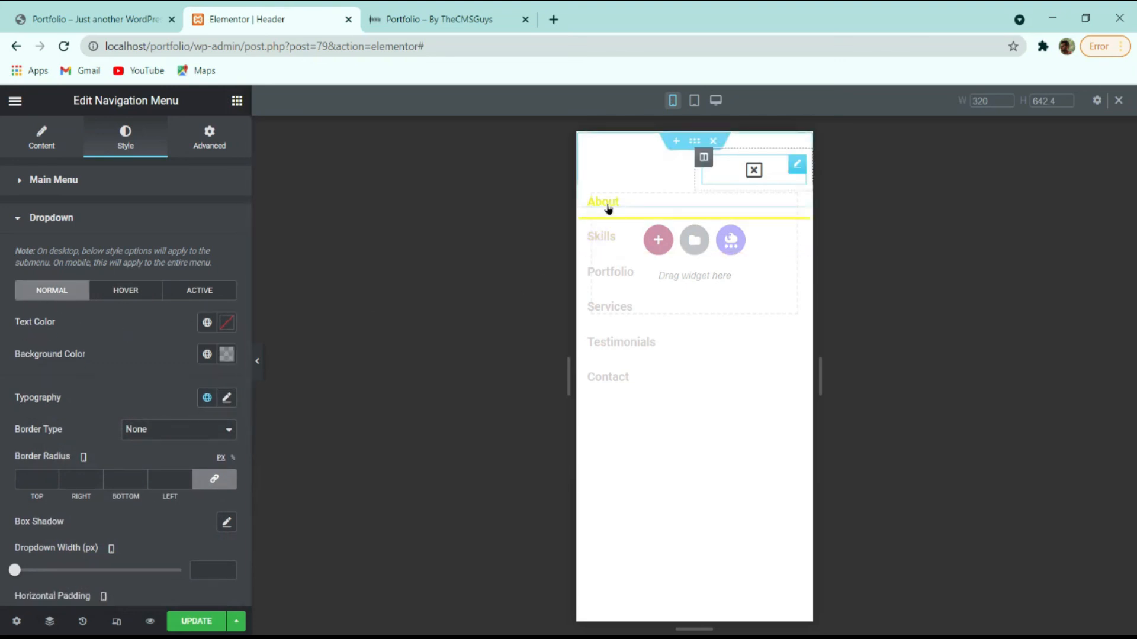
left_click(227, 323)
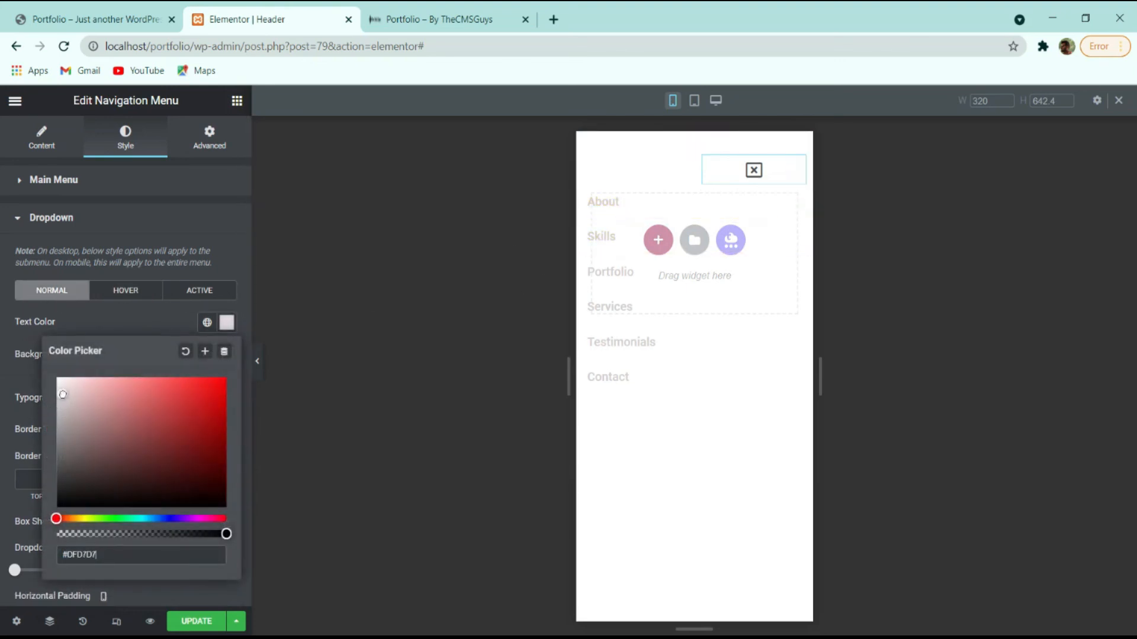
left_click_drag(66, 414, 71, 399)
Set the dropdown Hover text colour to yellow (ffa11) and Hover background to white.
left_click(123, 298)
left_click(228, 335)
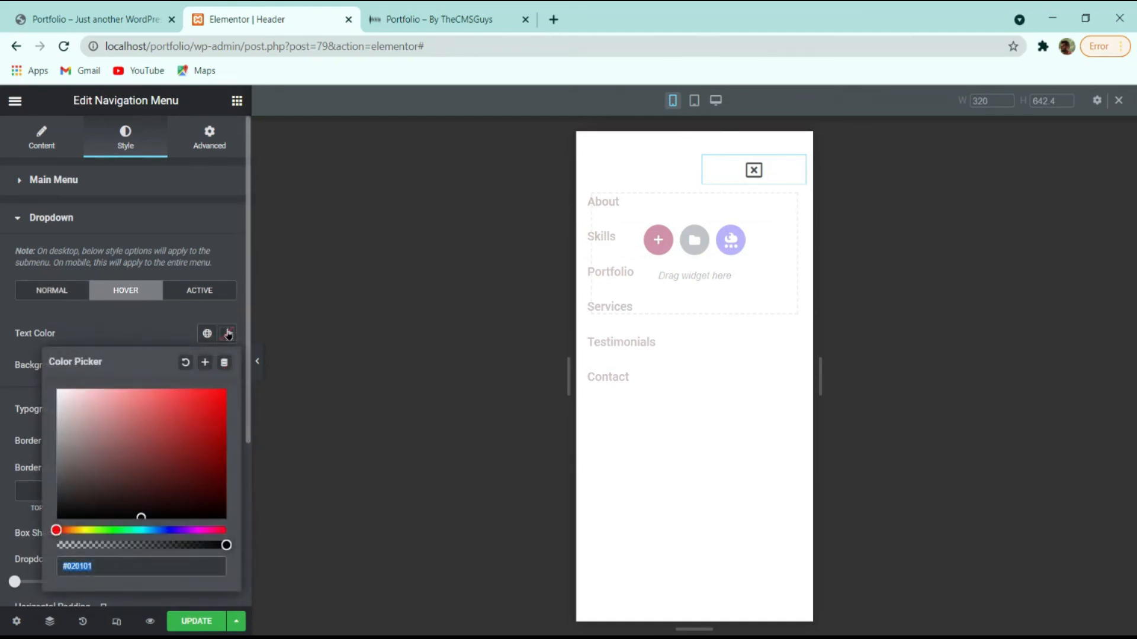
type("ffa11")
left_click(107, 331)
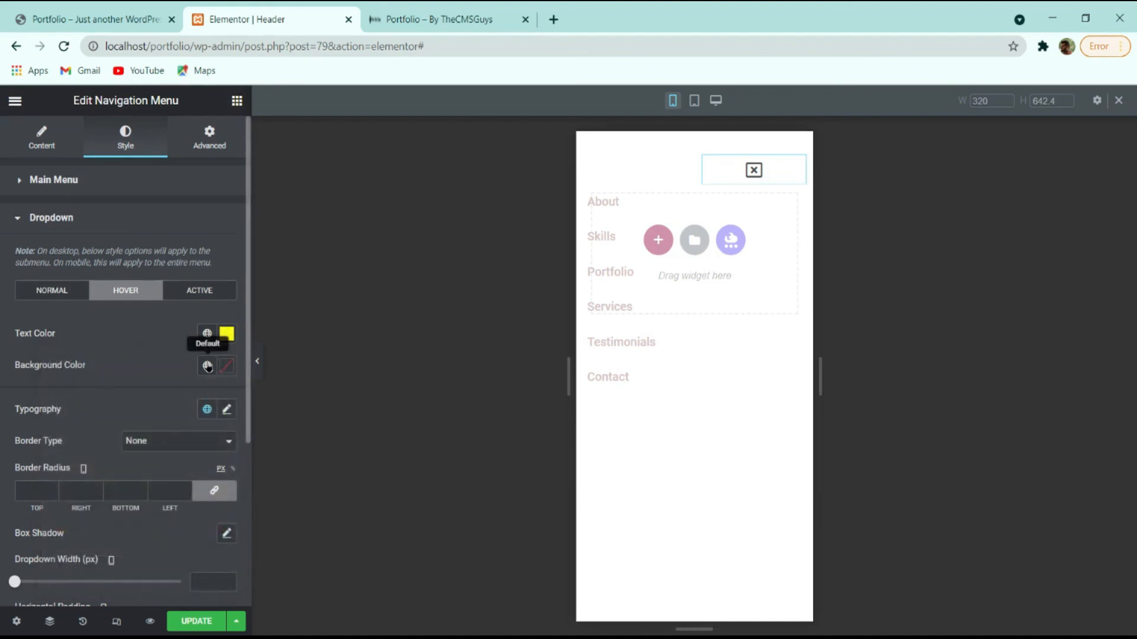
left_click(227, 365)
left_click_drag(114, 489, 57, 423)
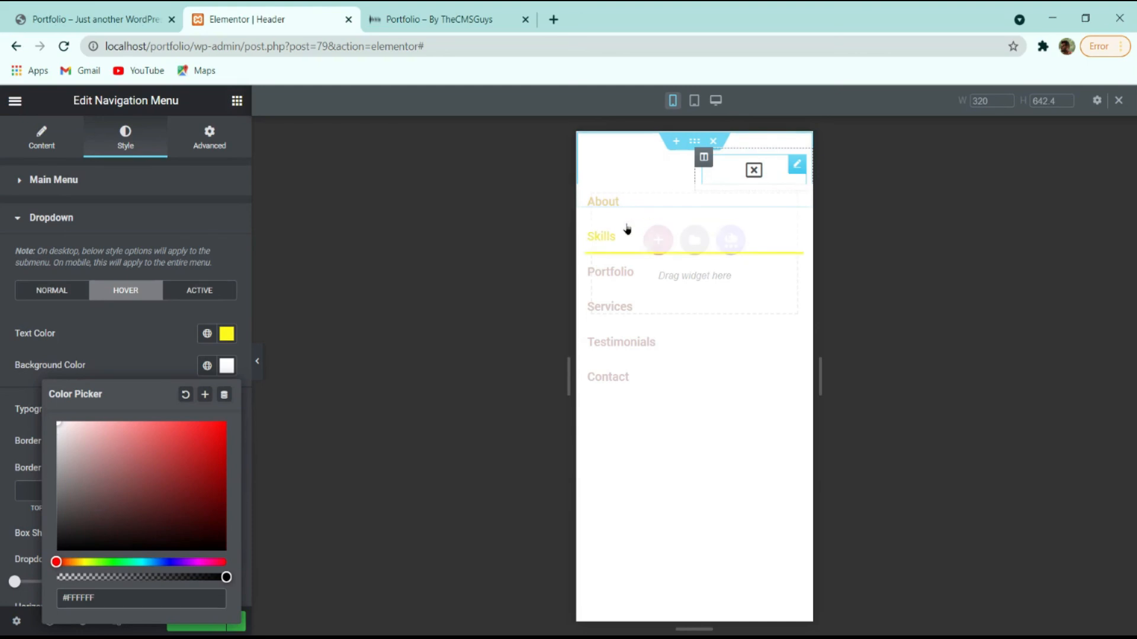
left_click(127, 356)
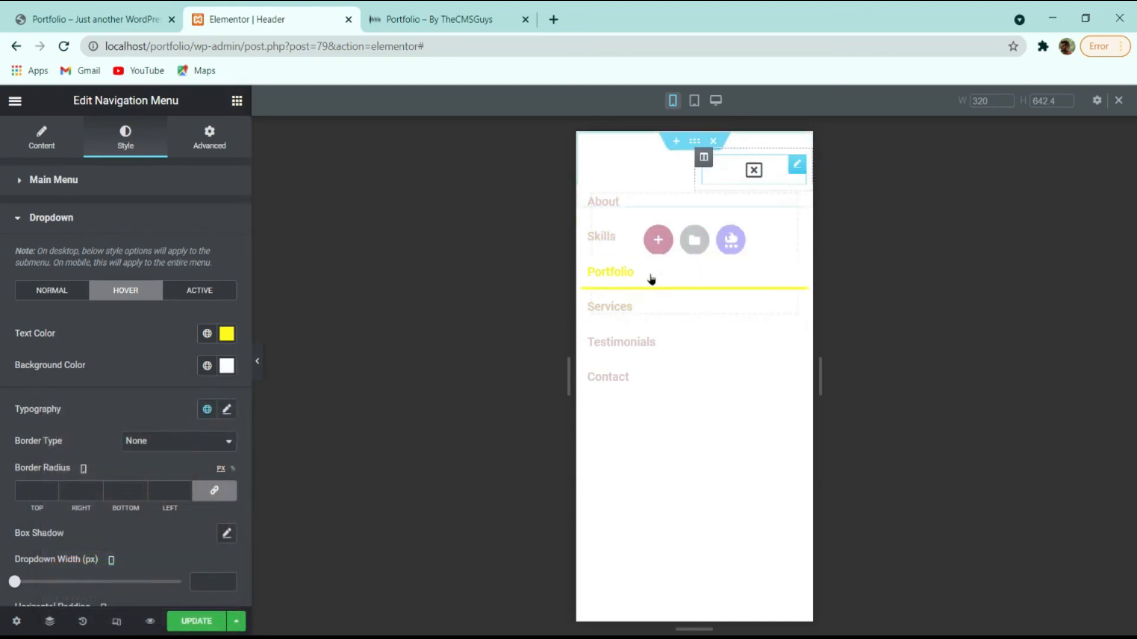
scroll(112, 400, "down", 4)
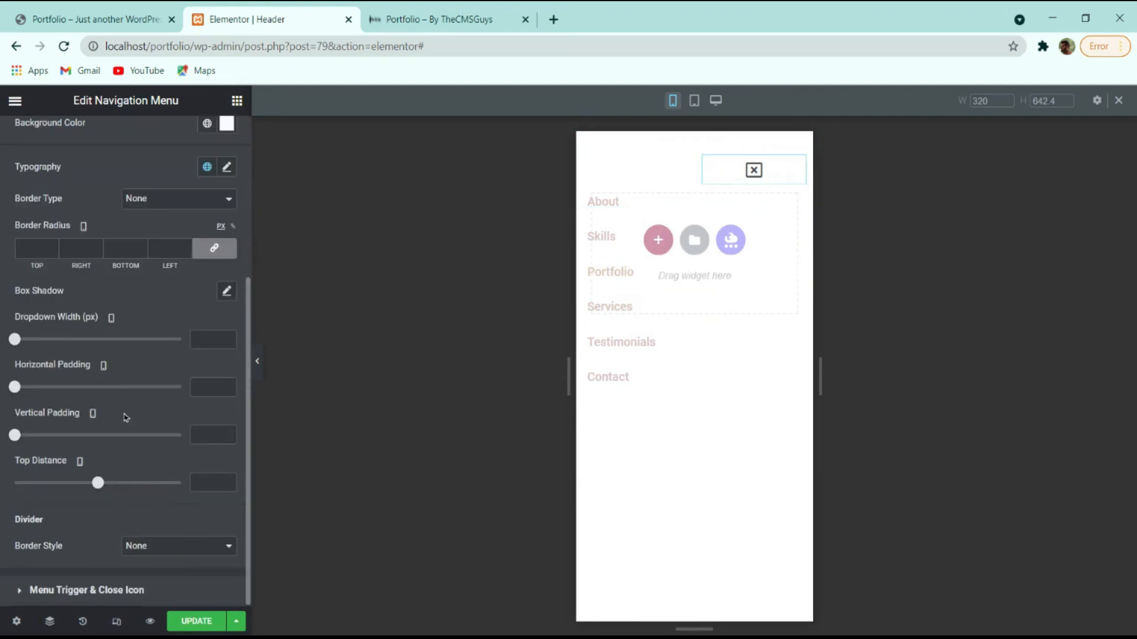
left_click(95, 590)
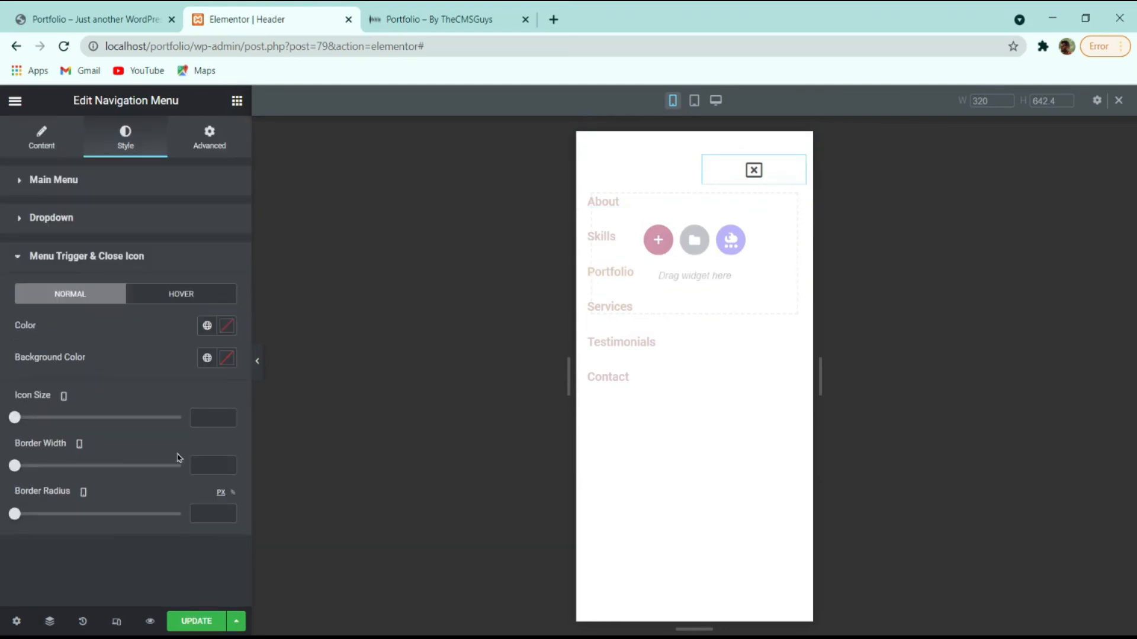
Make the menu toggle and close icon #FFFFFF in Normal and Hover, then click UPDATE.
left_click(227, 326)
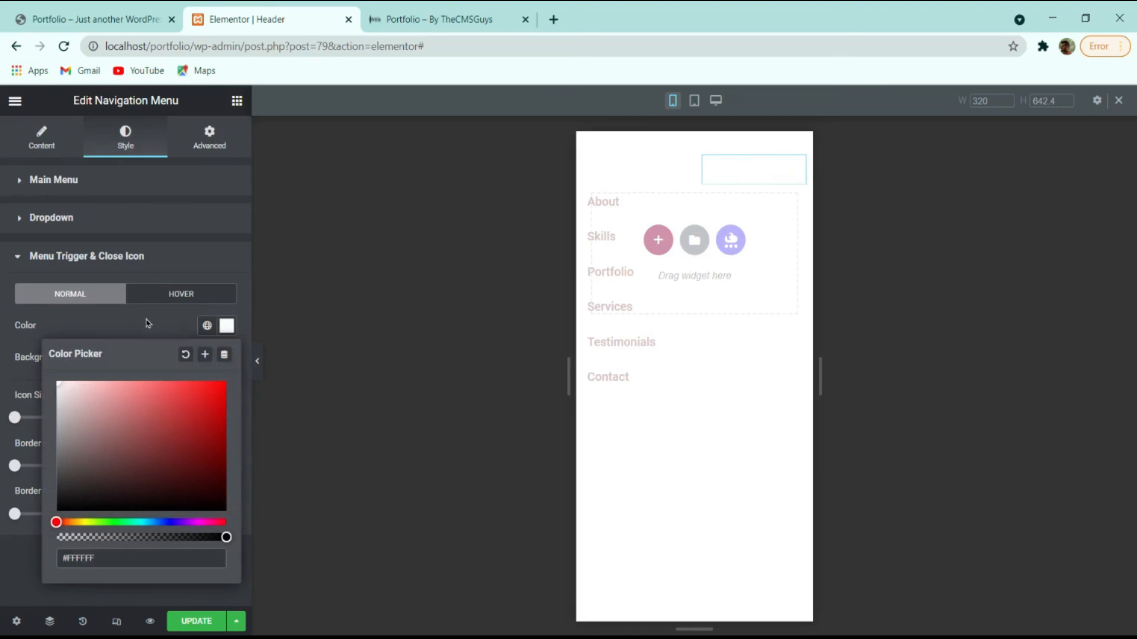
left_click(148, 323)
left_click(190, 296)
left_click(228, 327)
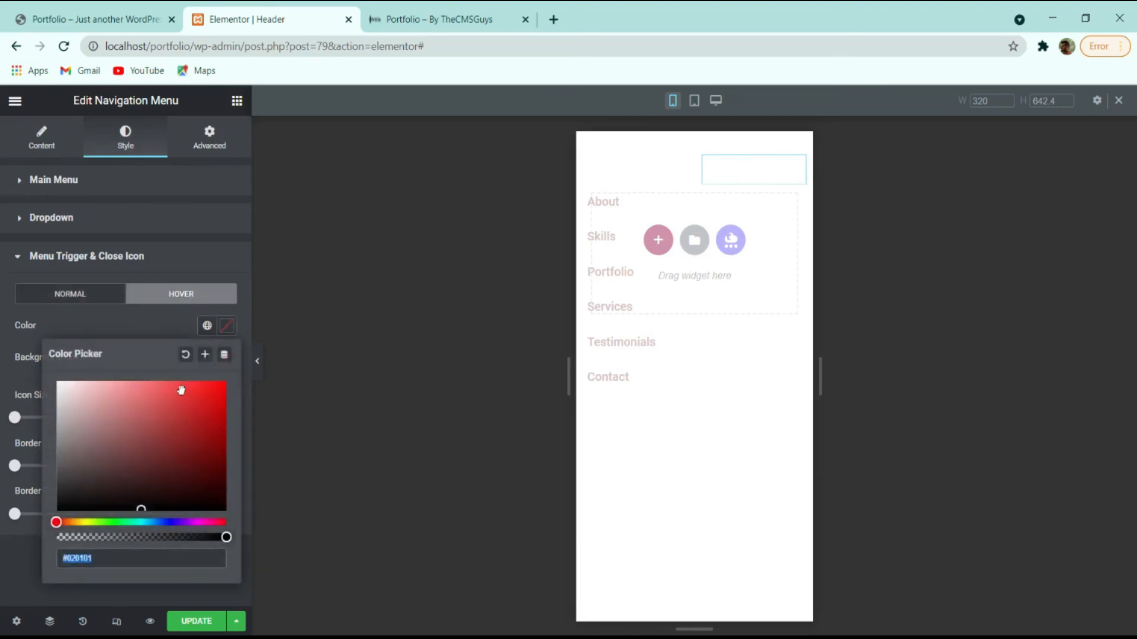
left_click(227, 327)
left_click(195, 622)
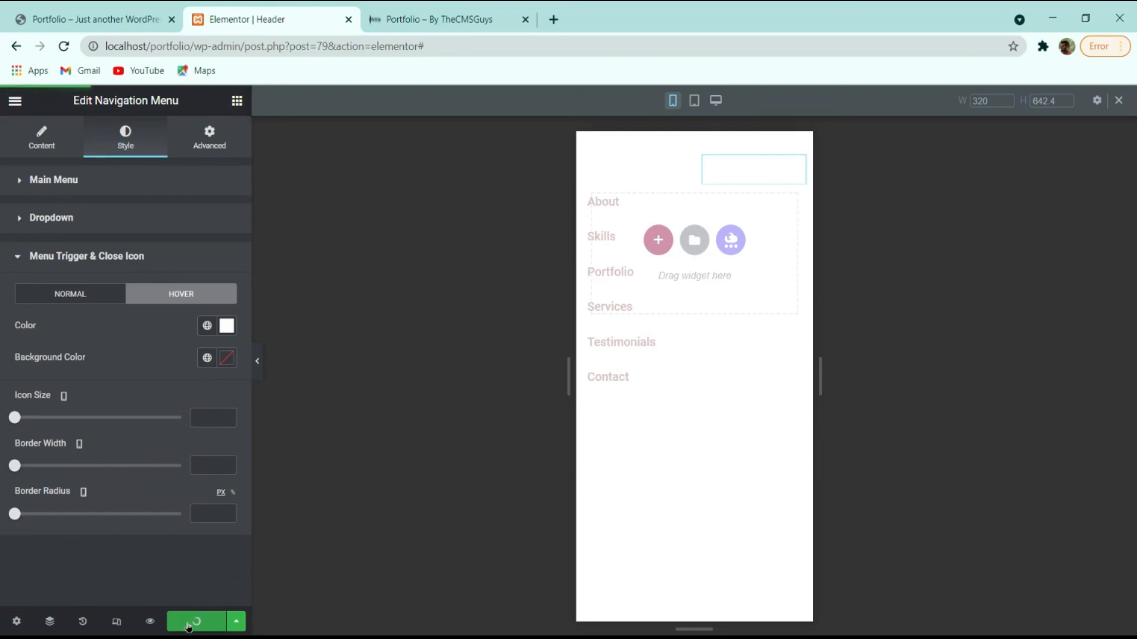
Compare the live site header against the editor, switching the editor preview to desktop.
left_click(490, 19)
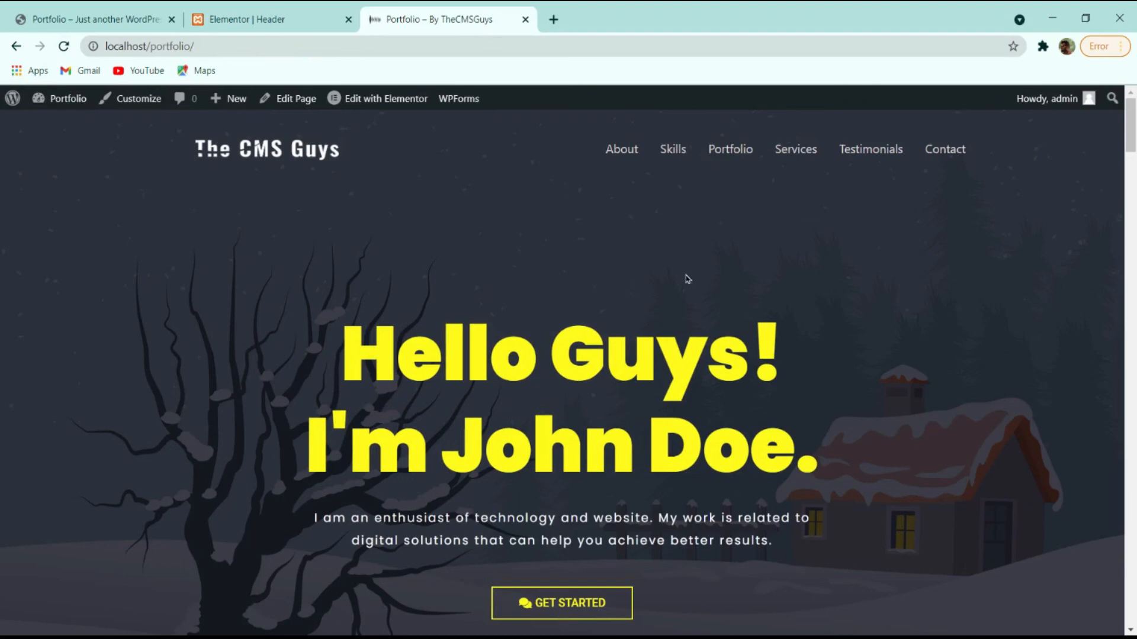
left_click(248, 16)
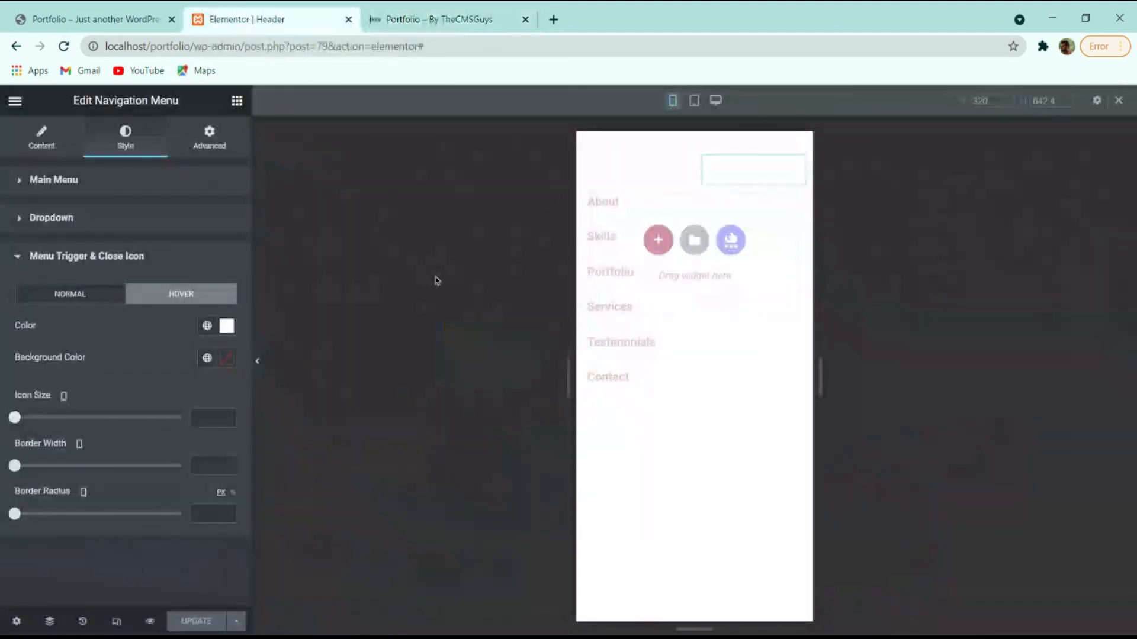
left_click(631, 179)
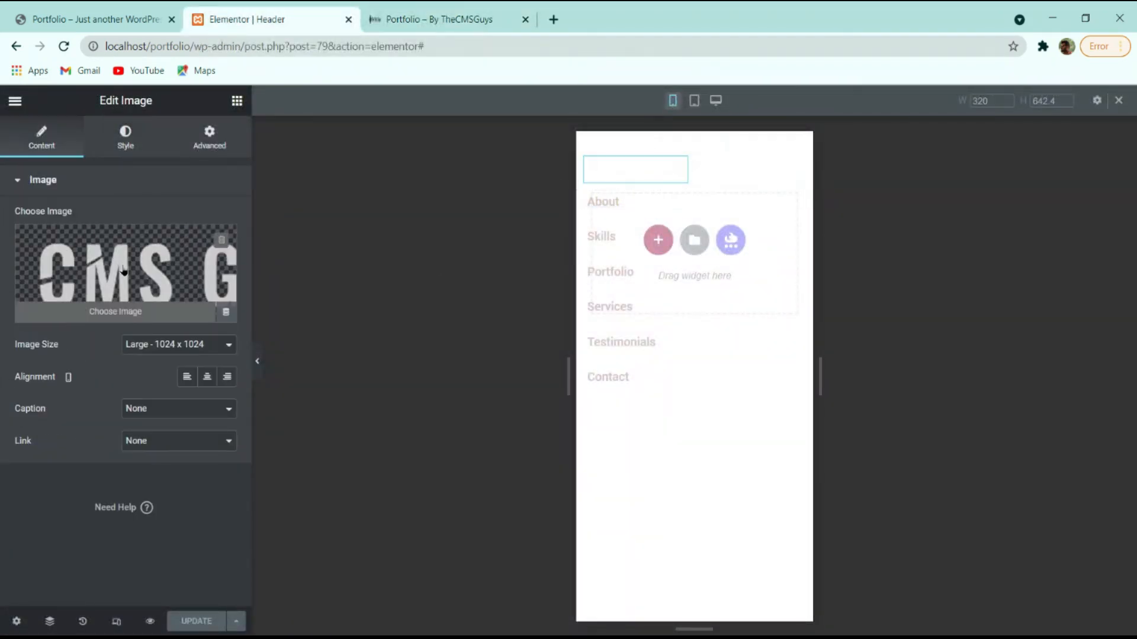
left_click(431, 18)
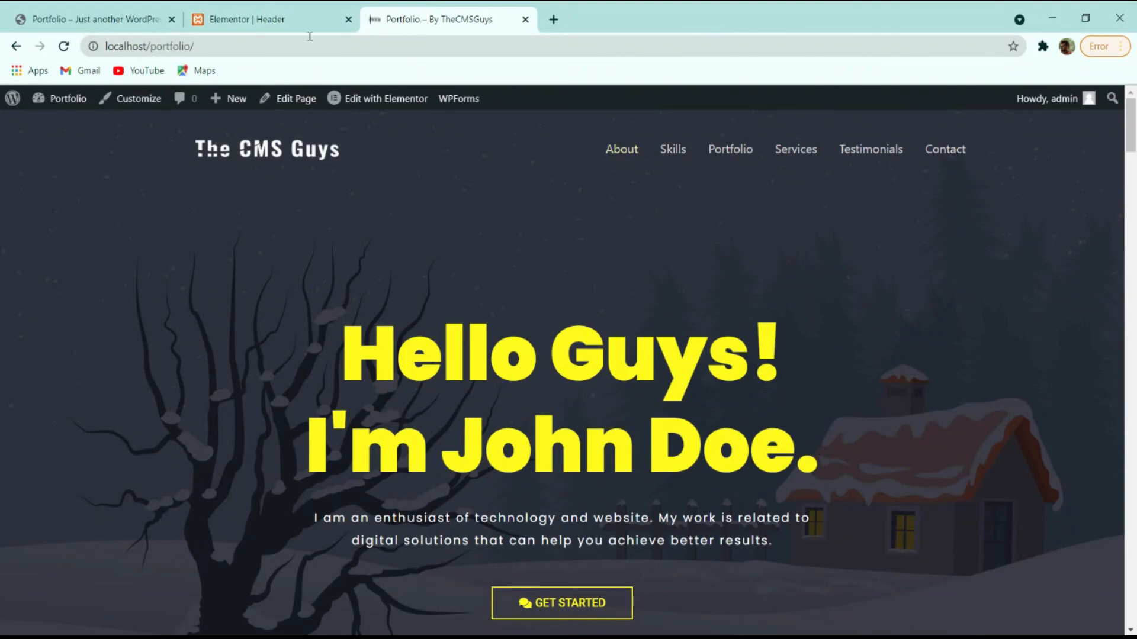
key("ctrl+shift+Tab")
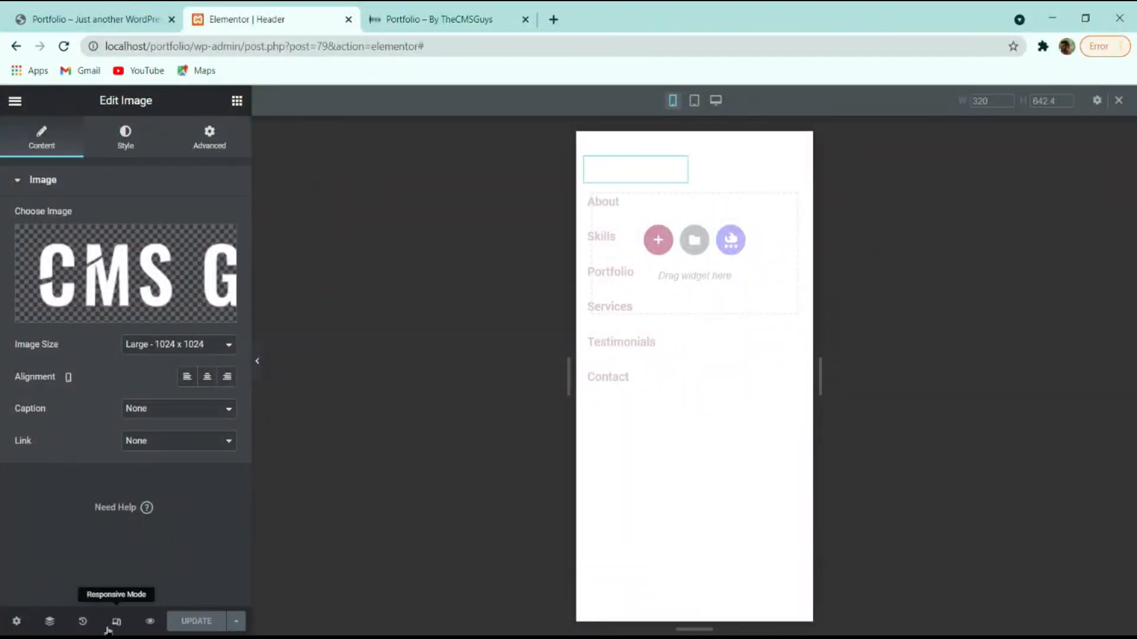
left_click(116, 621)
left_click(492, 18)
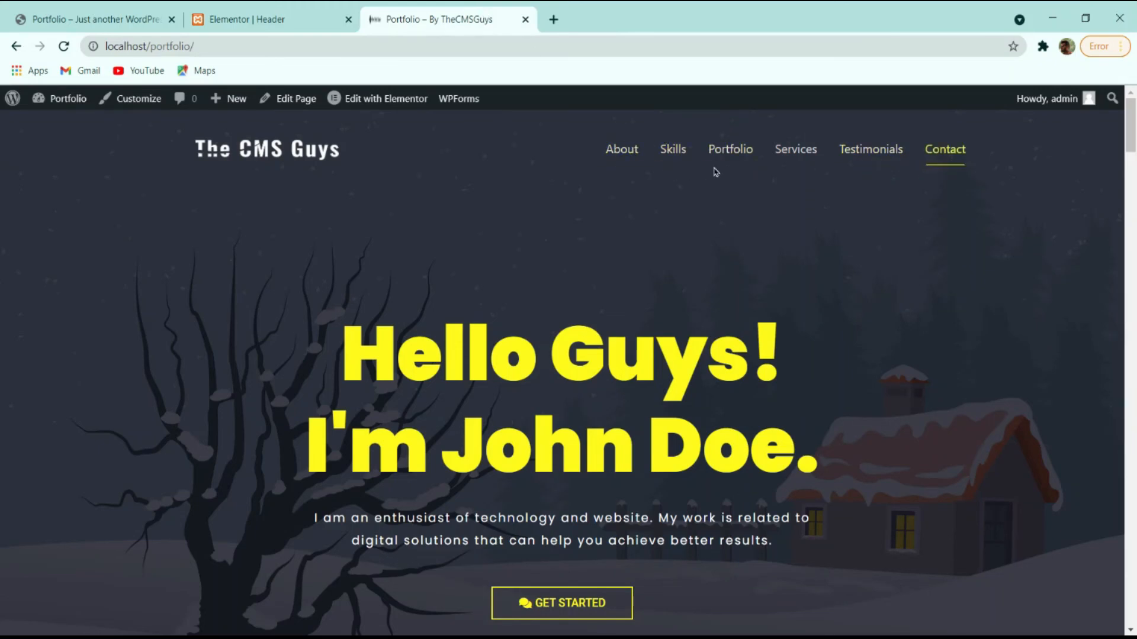
left_click(293, 17)
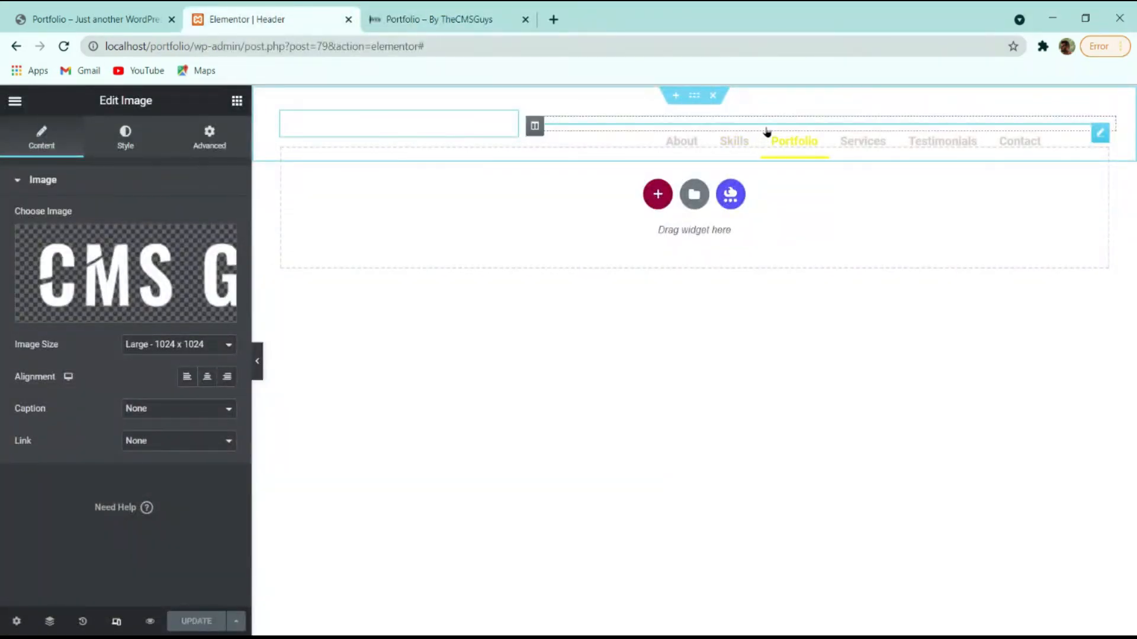
Set the navigation menu typography to Poppins at size 16.
left_click(767, 132)
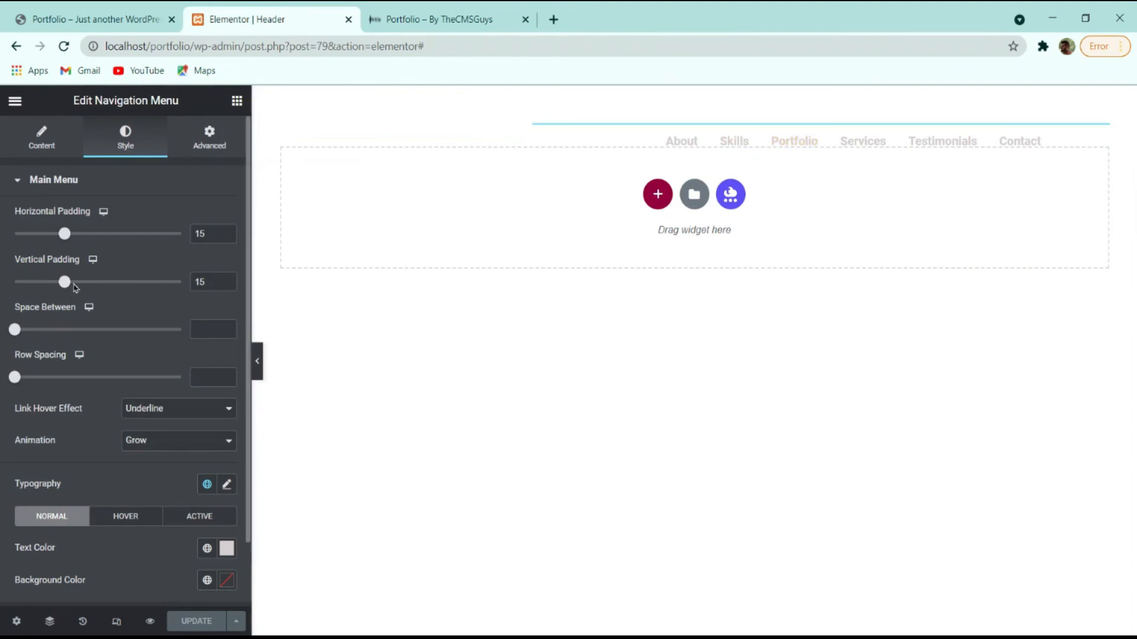
scroll(113, 354, "down", 1)
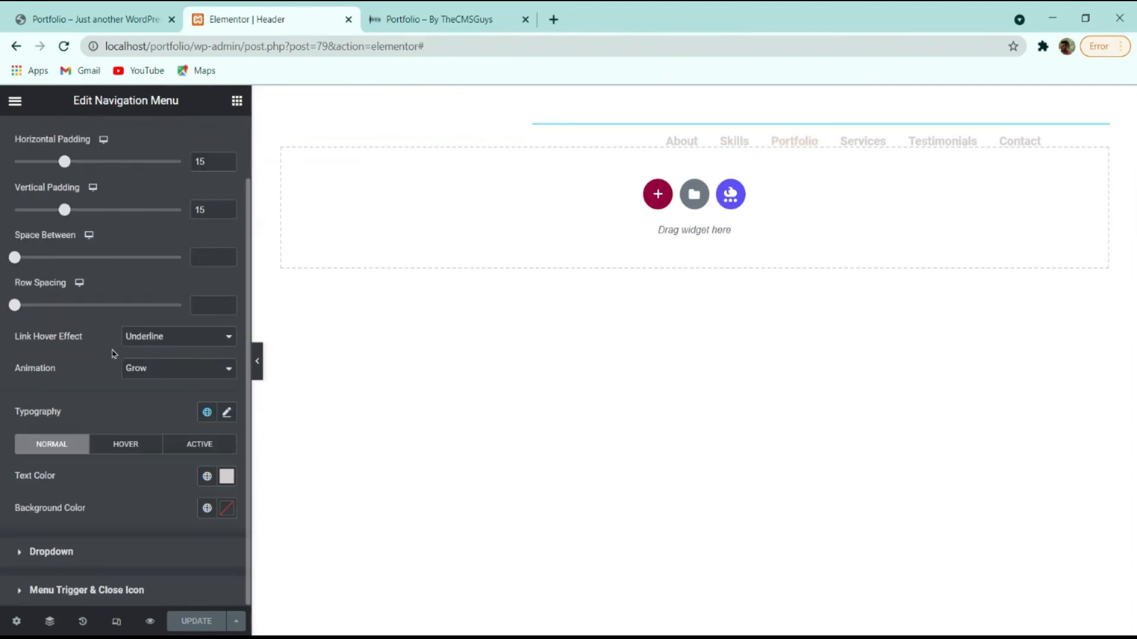
left_click(227, 410)
left_click(157, 495)
type("p")
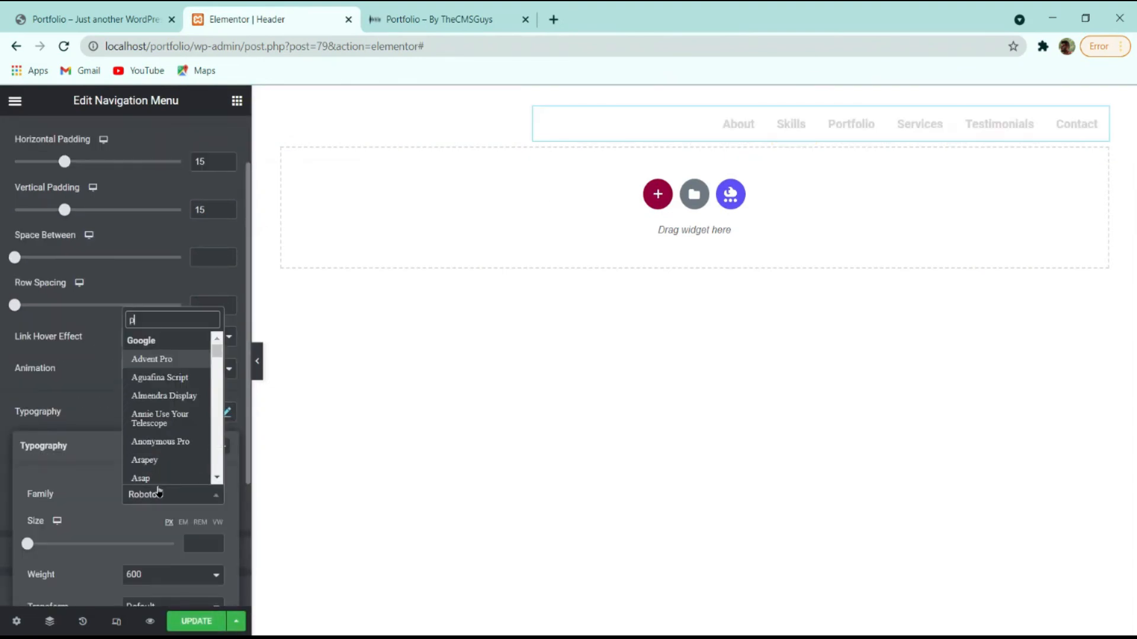
type("opp")
key("Return")
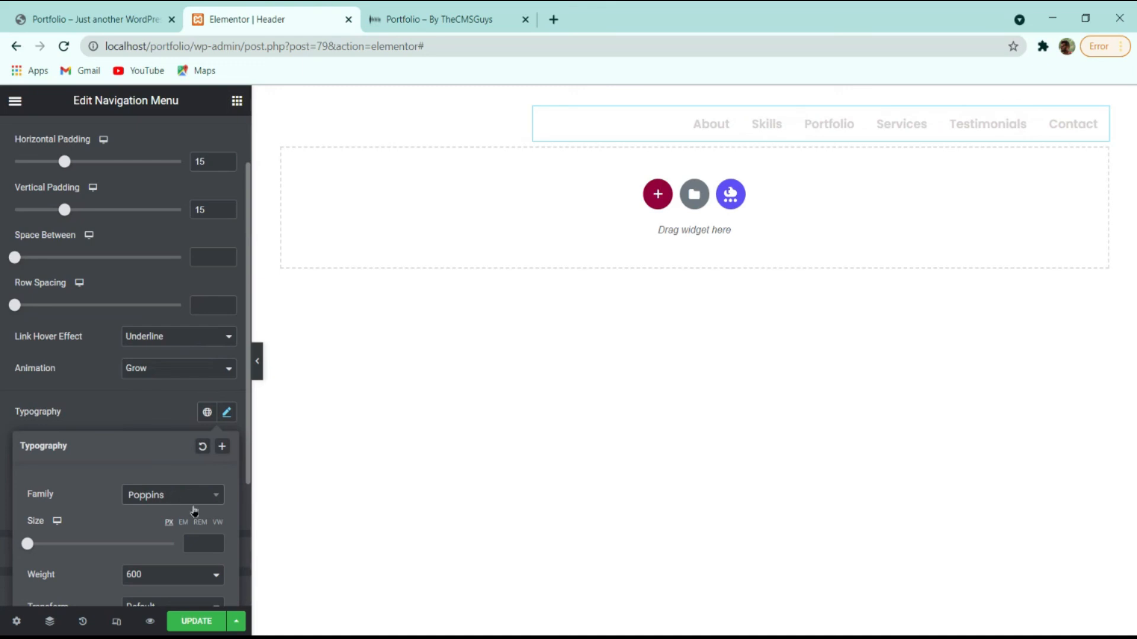
type("16")
Adjust the menu line height to 1.1 and letter spacing to 0.5, then save.
scroll(171, 569, "down", 3)
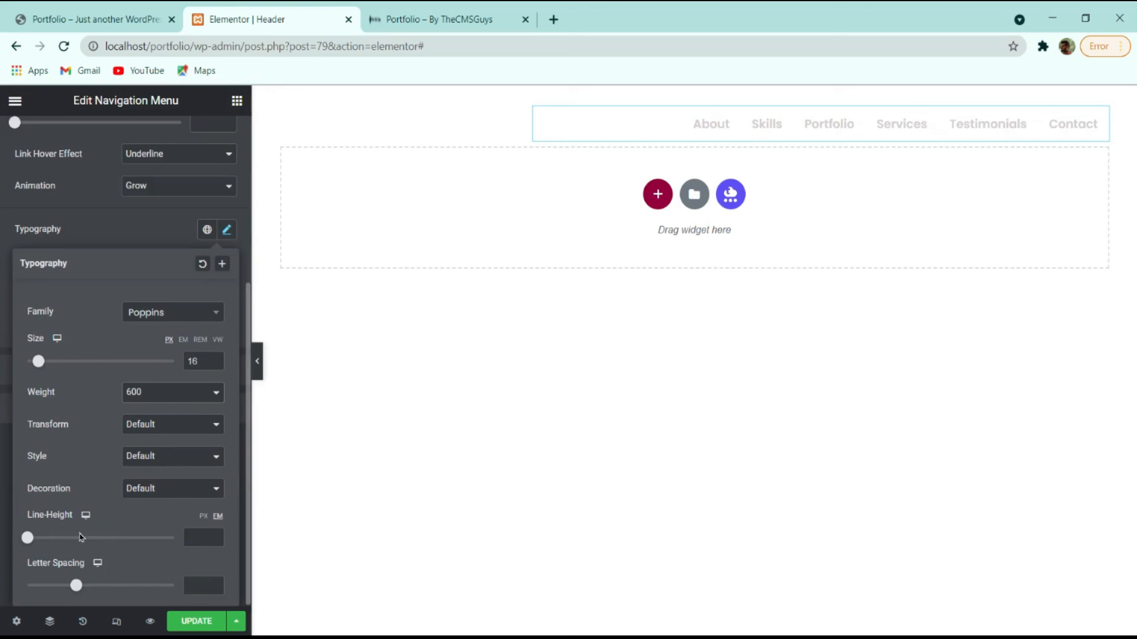
left_click_drag(28, 542, 43, 544)
left_click_drag(81, 590, 90, 588)
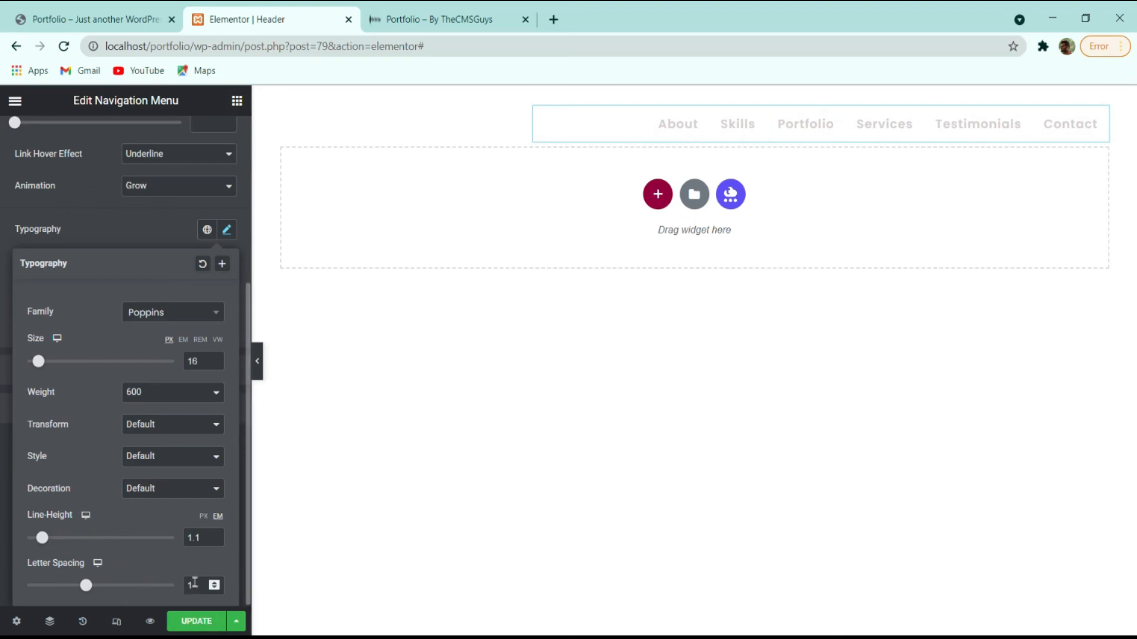
key("BackSpace")
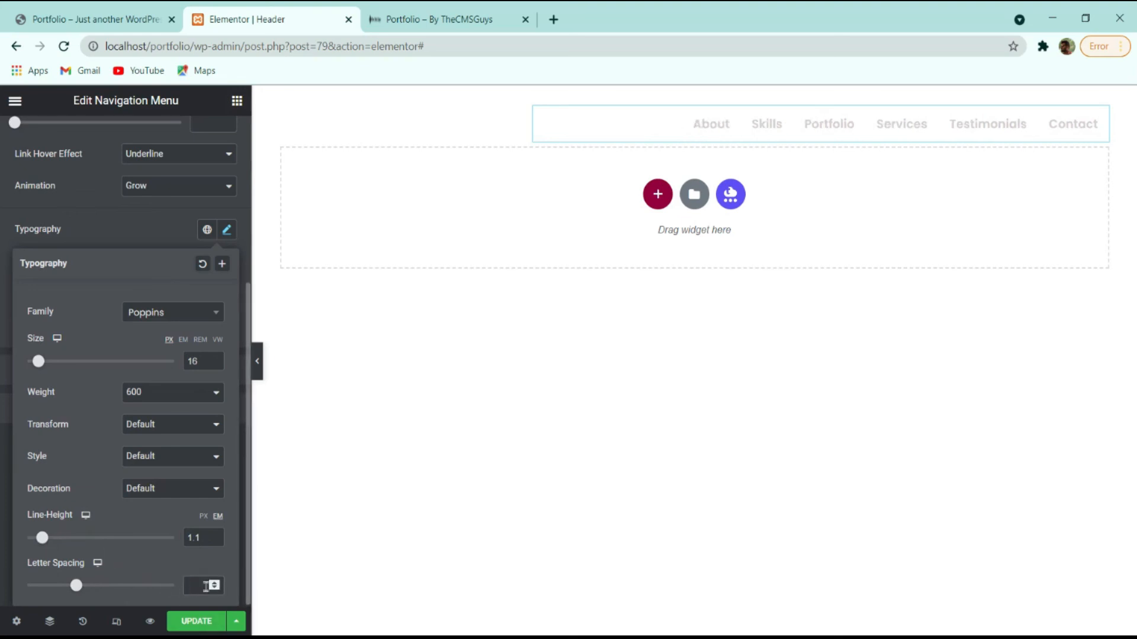
type("0.5")
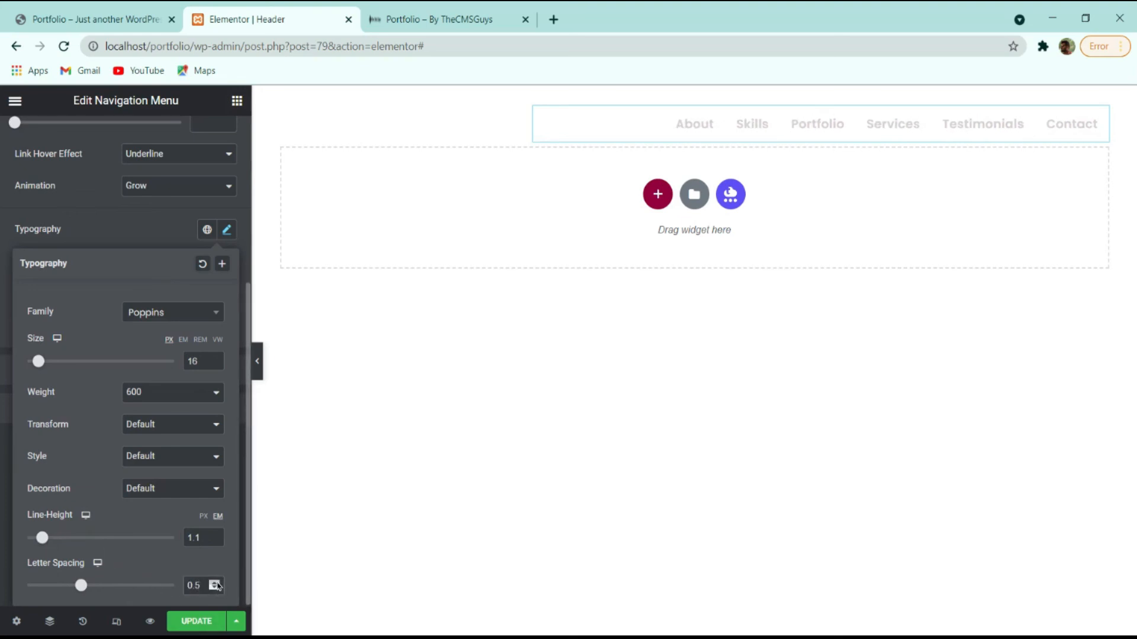
left_click(202, 623)
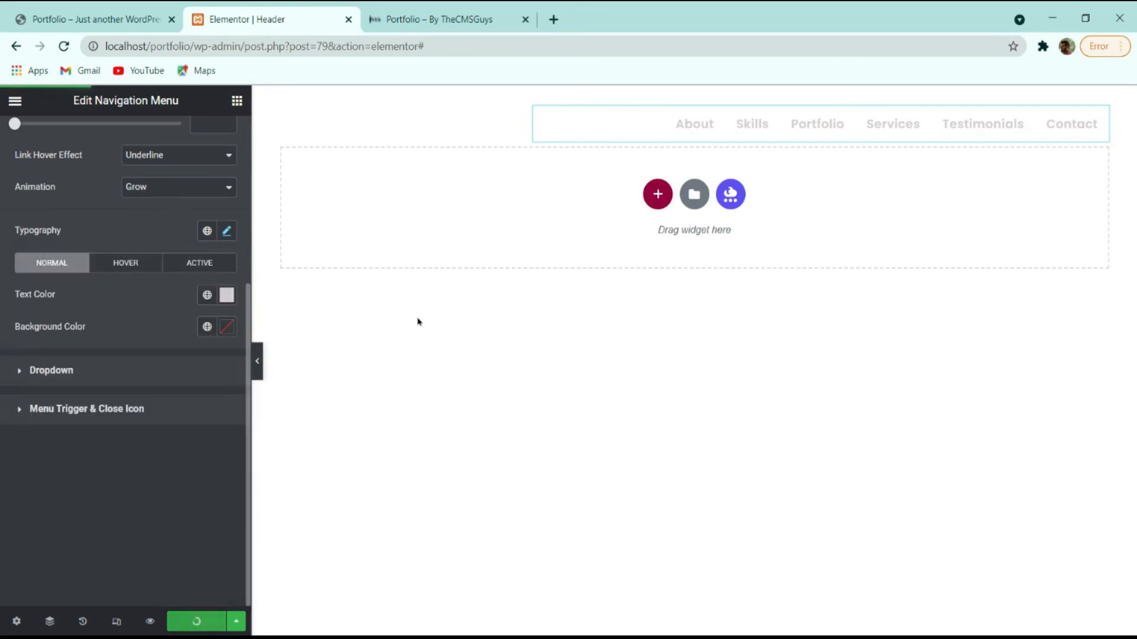
left_click(431, 17)
Reload the local site and test the hamburger menu in a mobile-width DevTools preview.
left_click(62, 47)
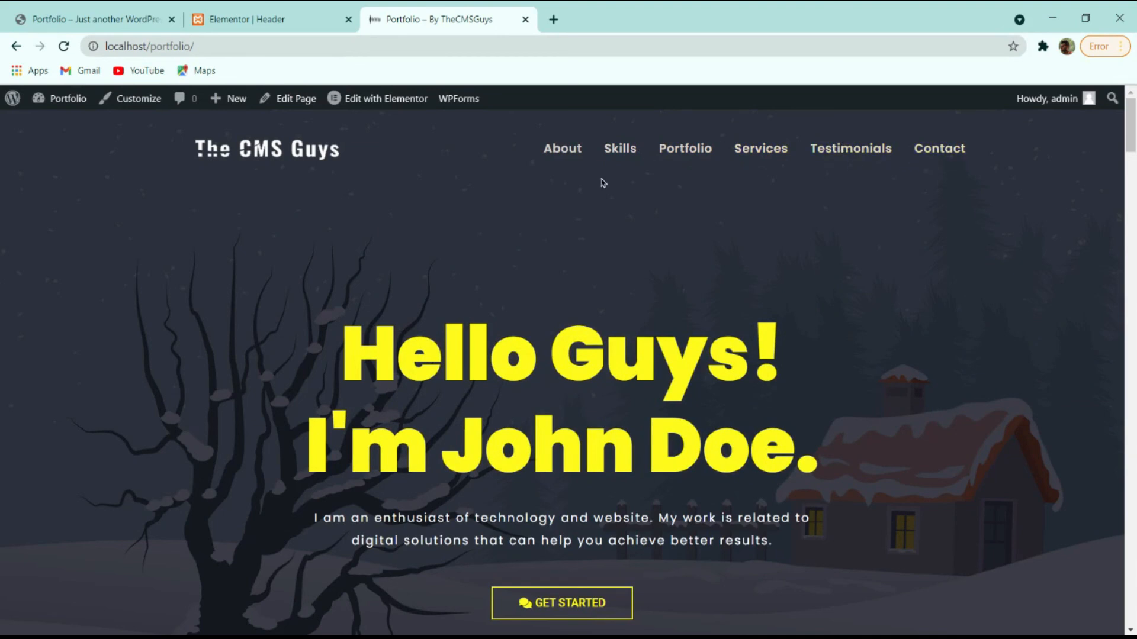
key("ctrl+shift+i")
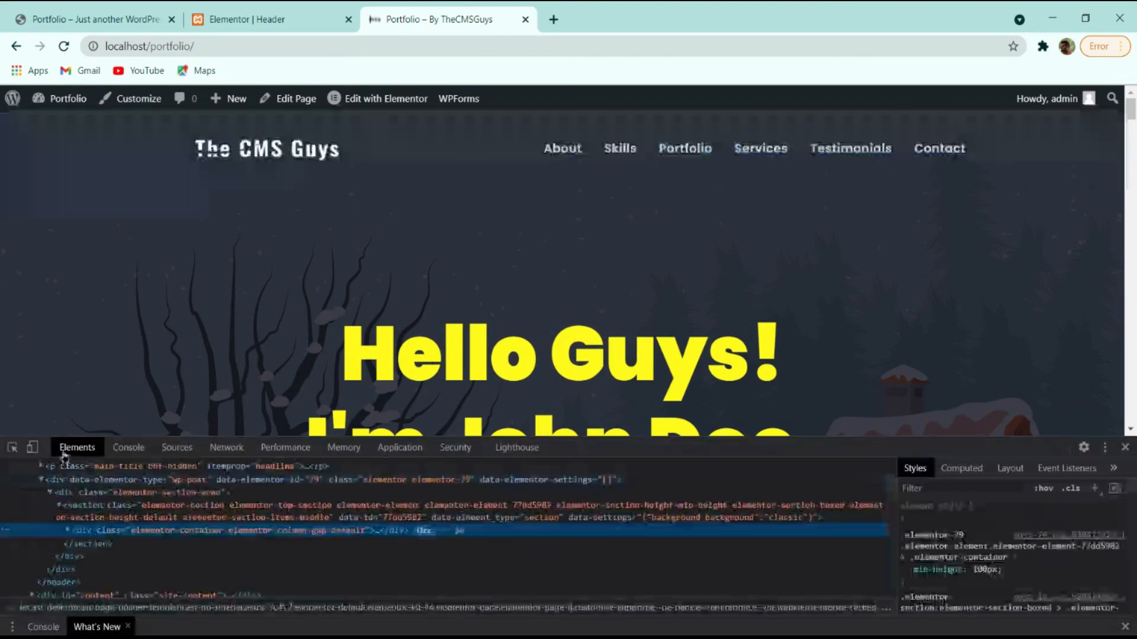
key("ctrl+shift+m")
left_click(627, 207)
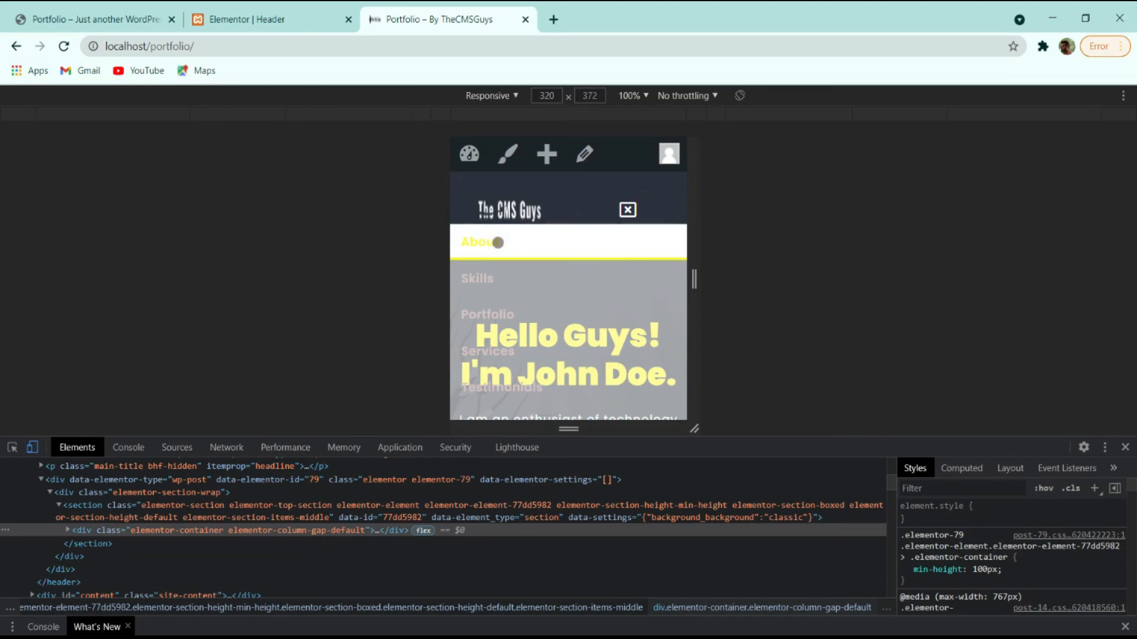
left_click(484, 314)
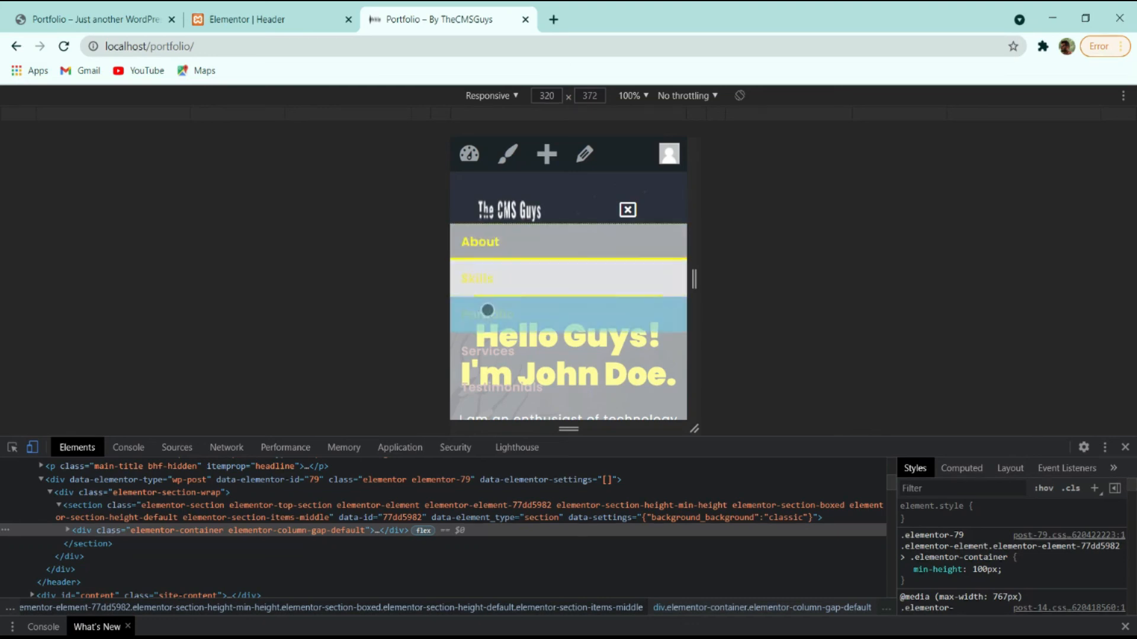
scroll(503, 337, "up", 20)
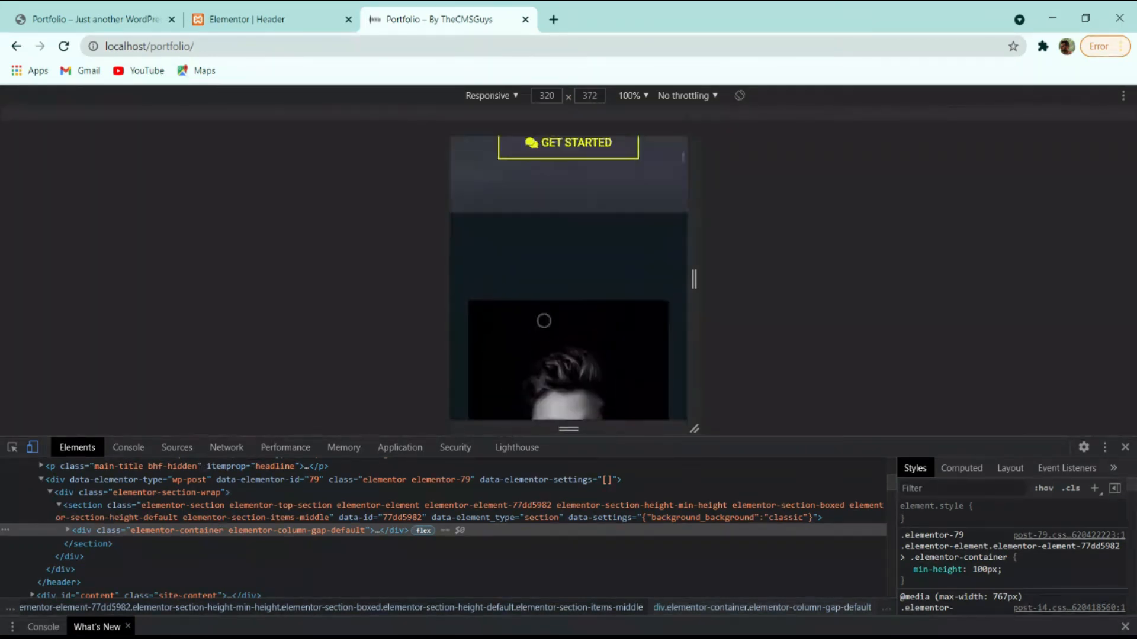
left_click(637, 199)
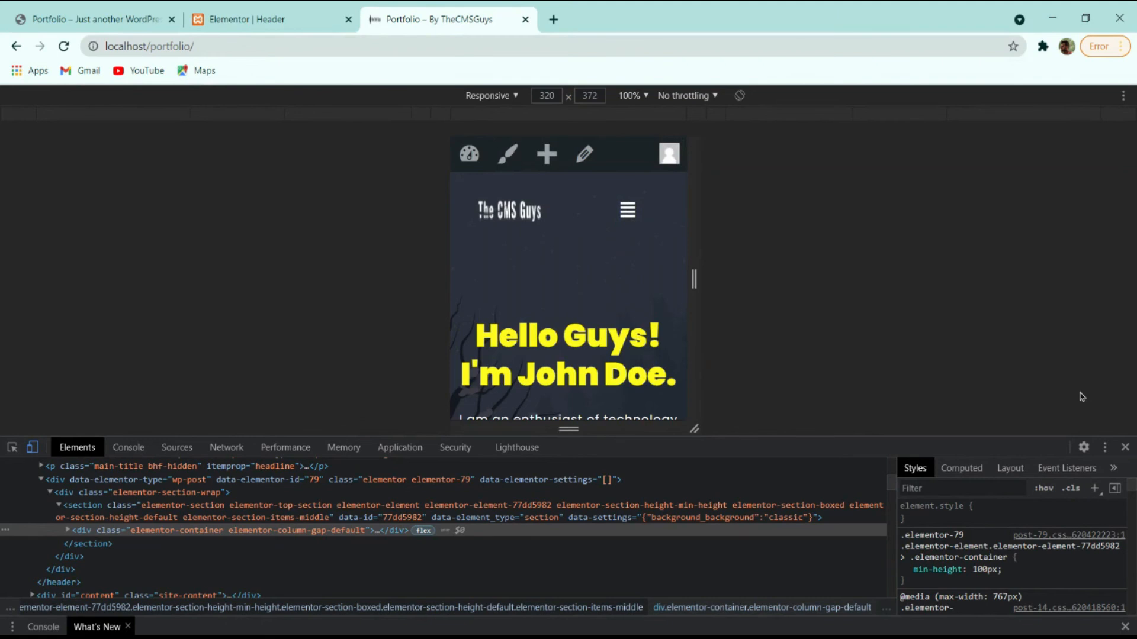
Close DevTools, scroll the desktop homepage, and switch to the reference portfolio site tab.
left_click(1125, 447)
scroll(669, 350, "down", 10)
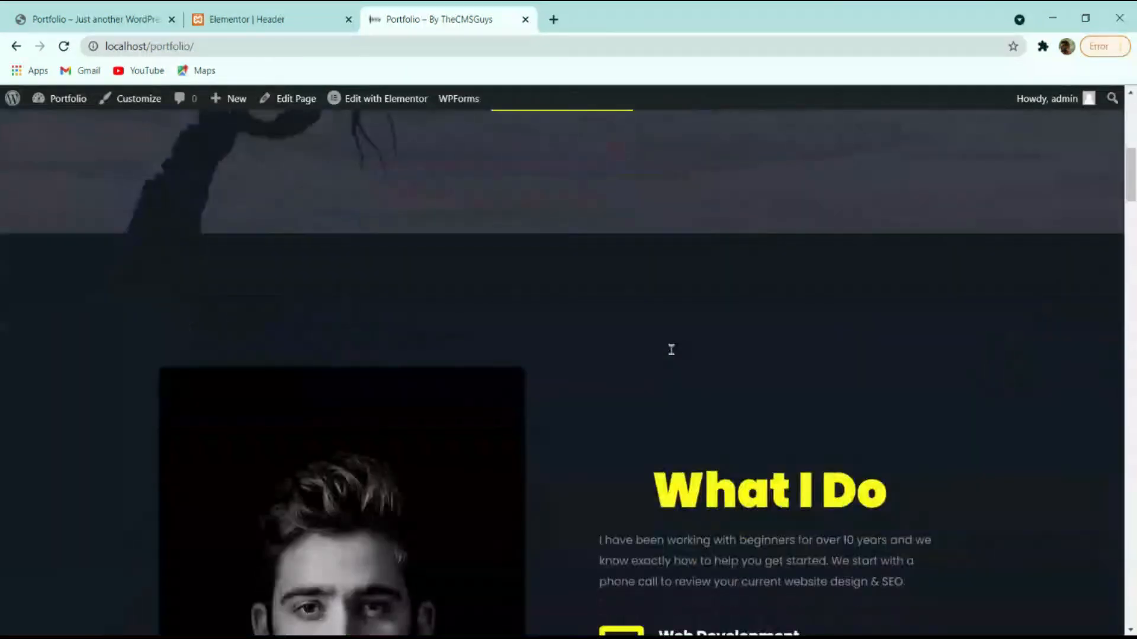
scroll(670, 350, "up", 10)
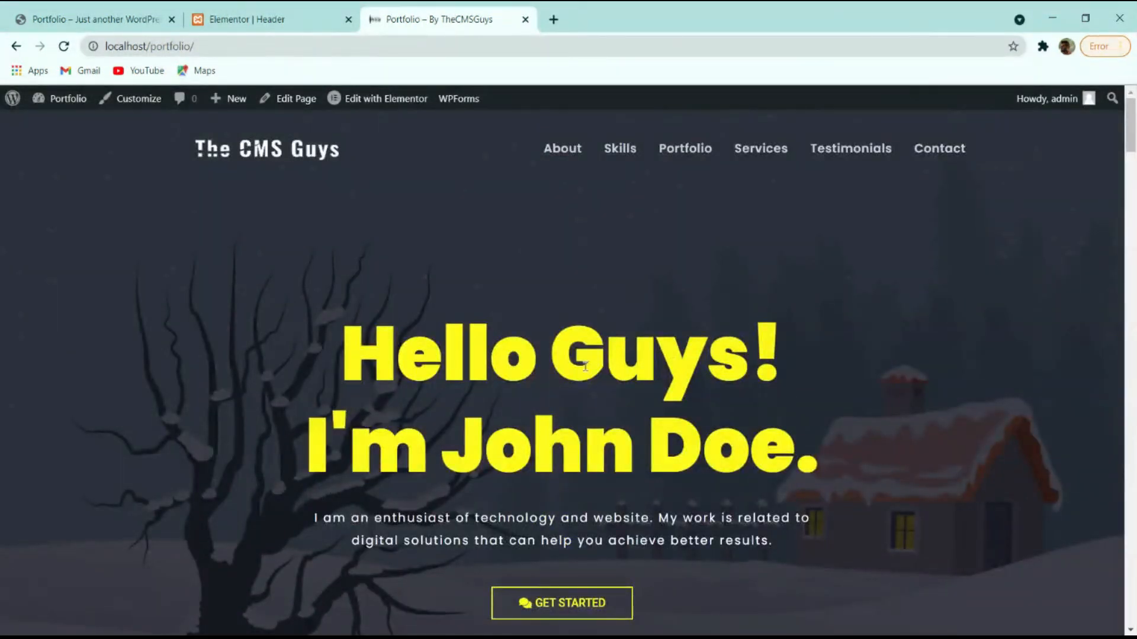
scroll(634, 371, "down", 10)
scroll(640, 375, "up", 3)
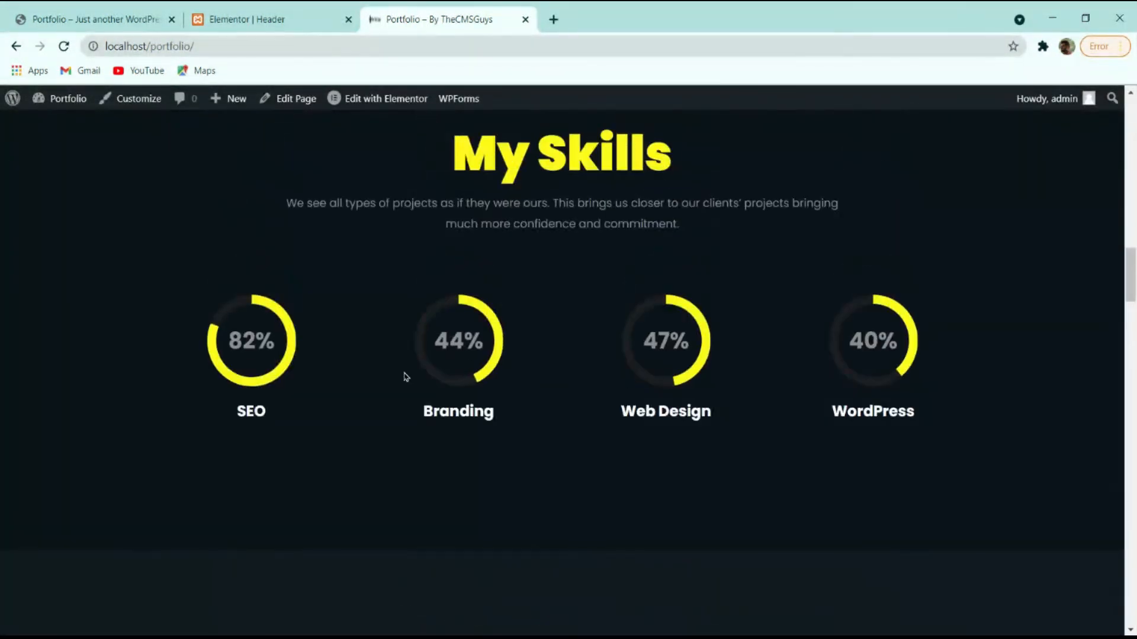
scroll(408, 373, "down", 8)
scroll(399, 340, "up", 2)
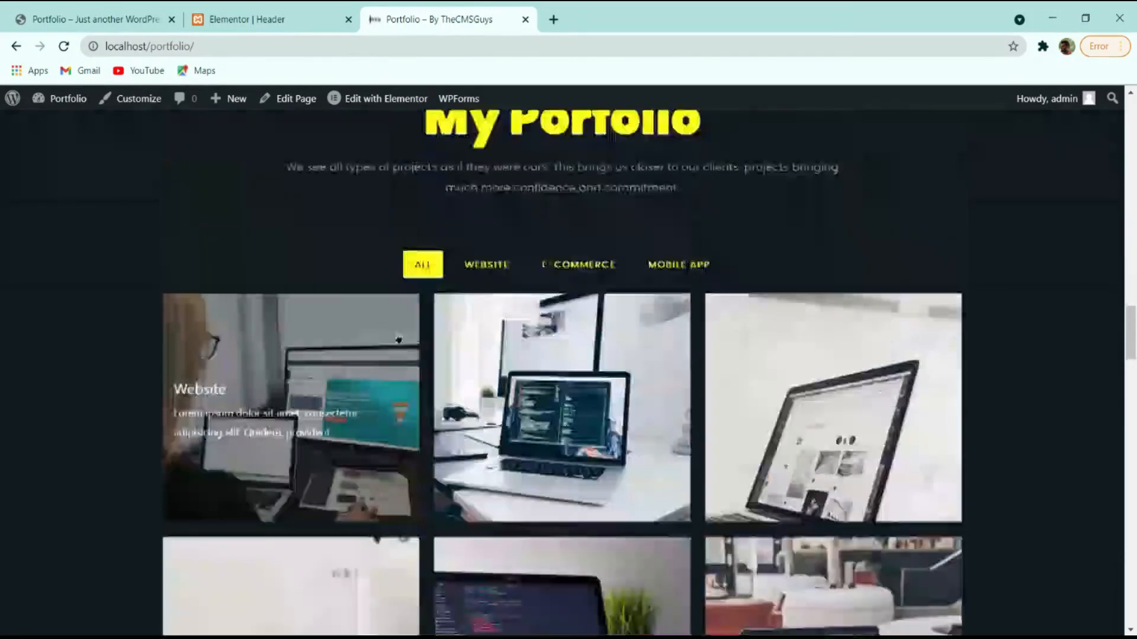
scroll(399, 339, "up", 12)
left_click(116, 18)
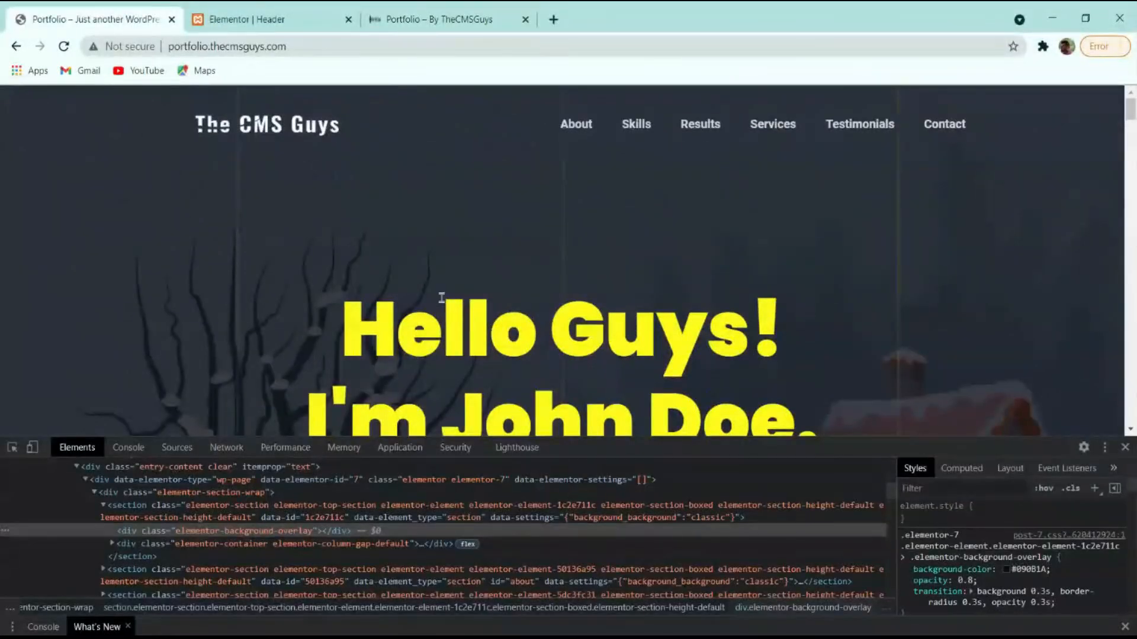
Reload the reference site without DevTools, scroll through its sections, then return to the local site.
left_click(1125, 447)
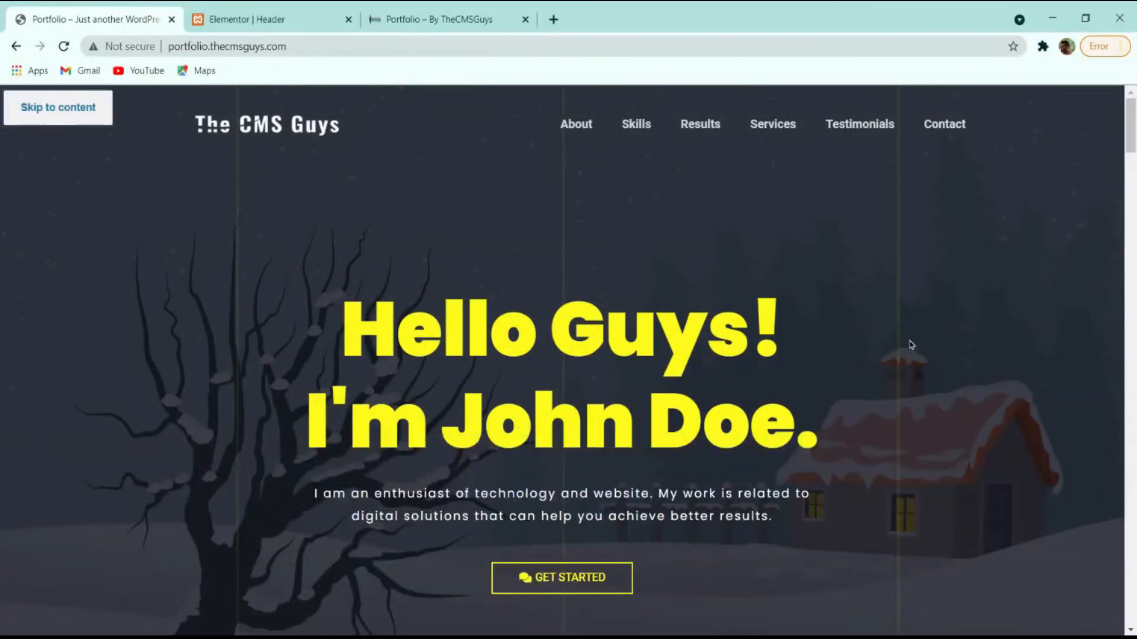
left_click(64, 45)
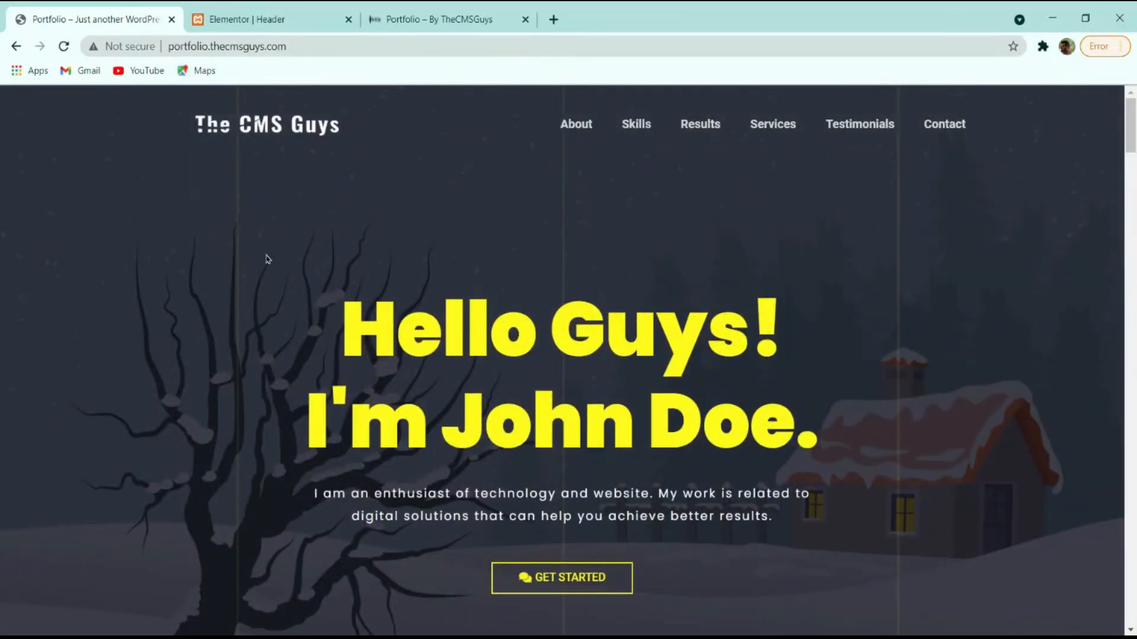
scroll(268, 259, "down", 4)
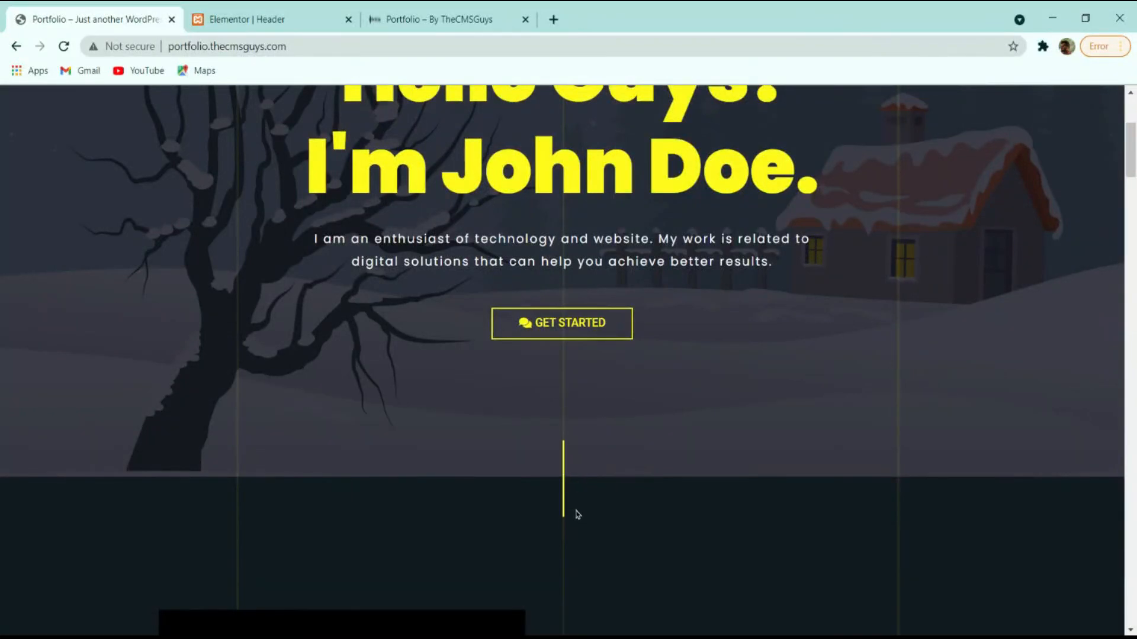
scroll(578, 515, "up", 4)
scroll(578, 514, "down", 16)
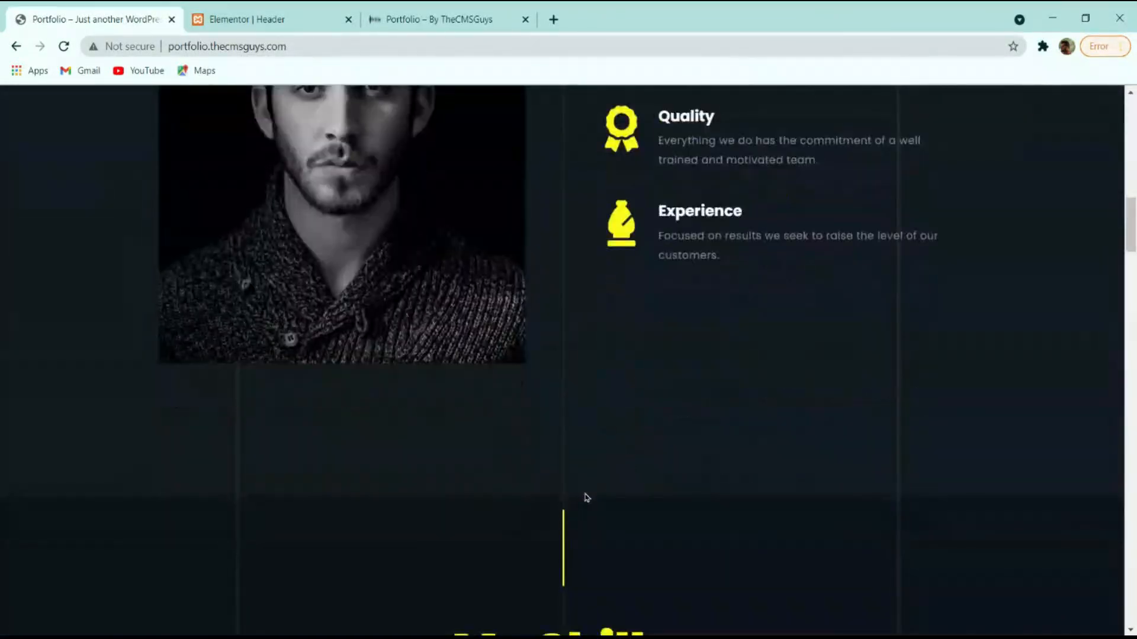
scroll(586, 498, "down", 5)
scroll(588, 414, "down", 8)
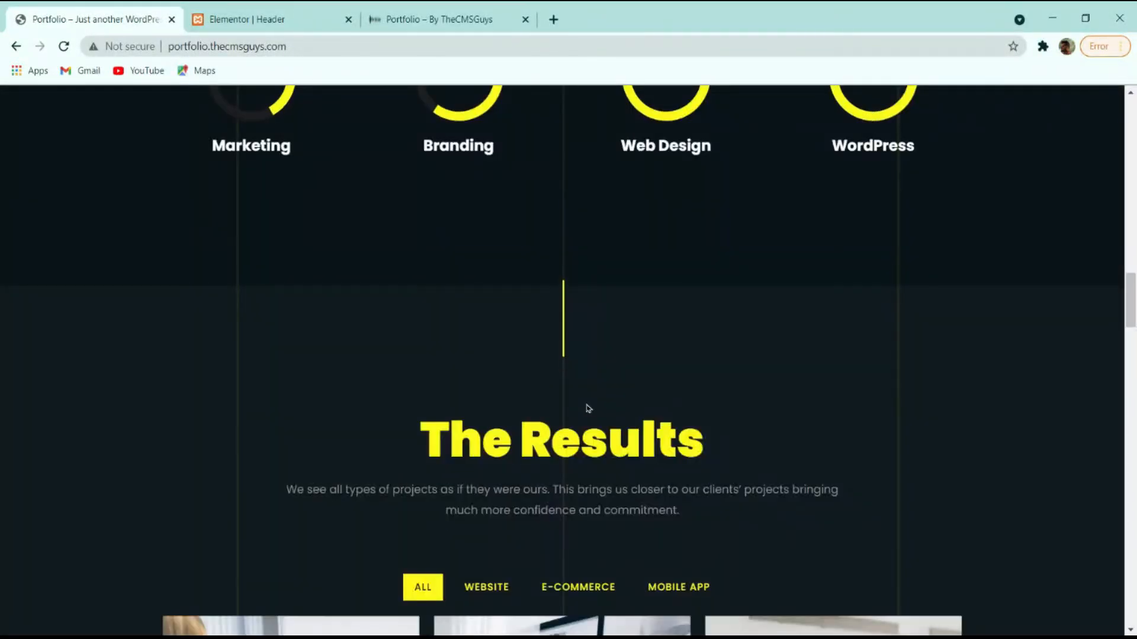
scroll(595, 377, "down", 10)
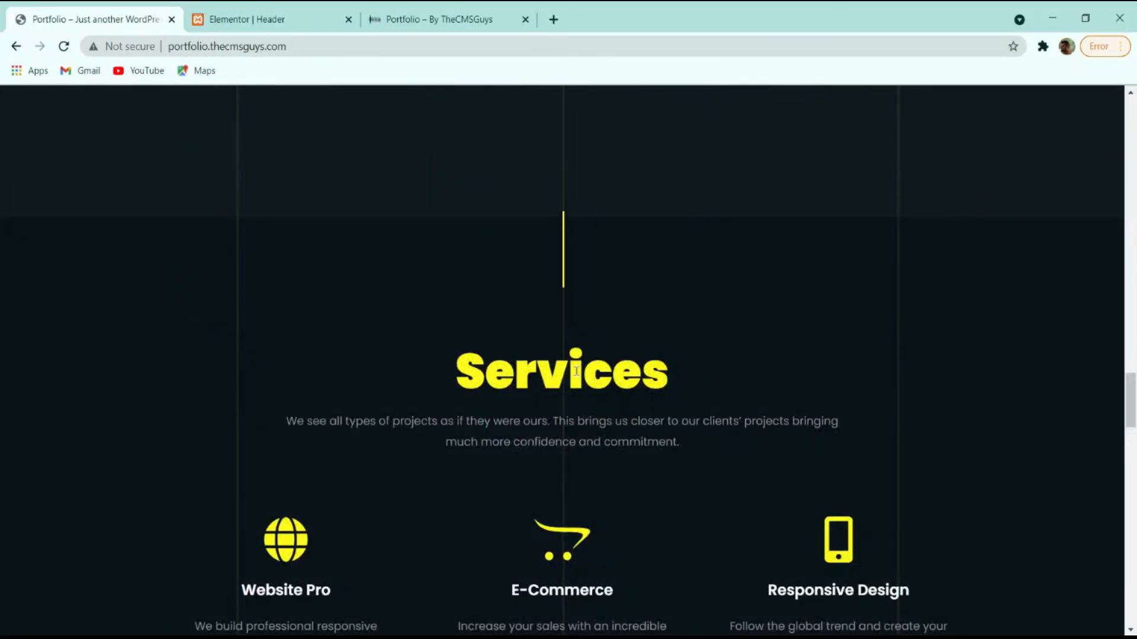
scroll(576, 371, "down", 5)
scroll(426, 363, "up", 20)
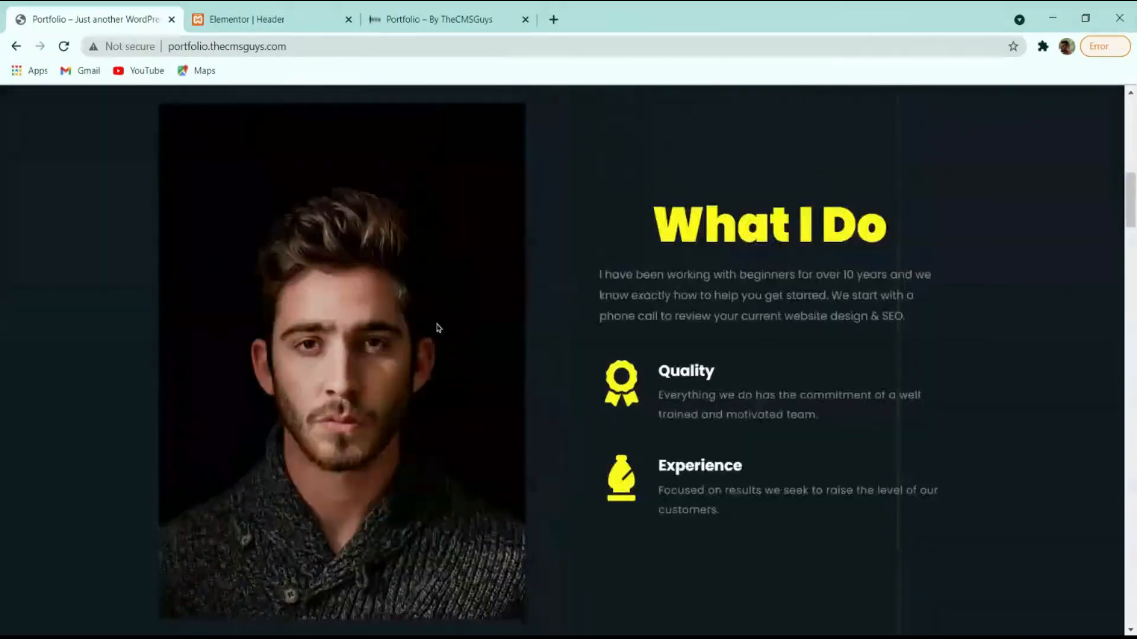
scroll(434, 320, "up", 10)
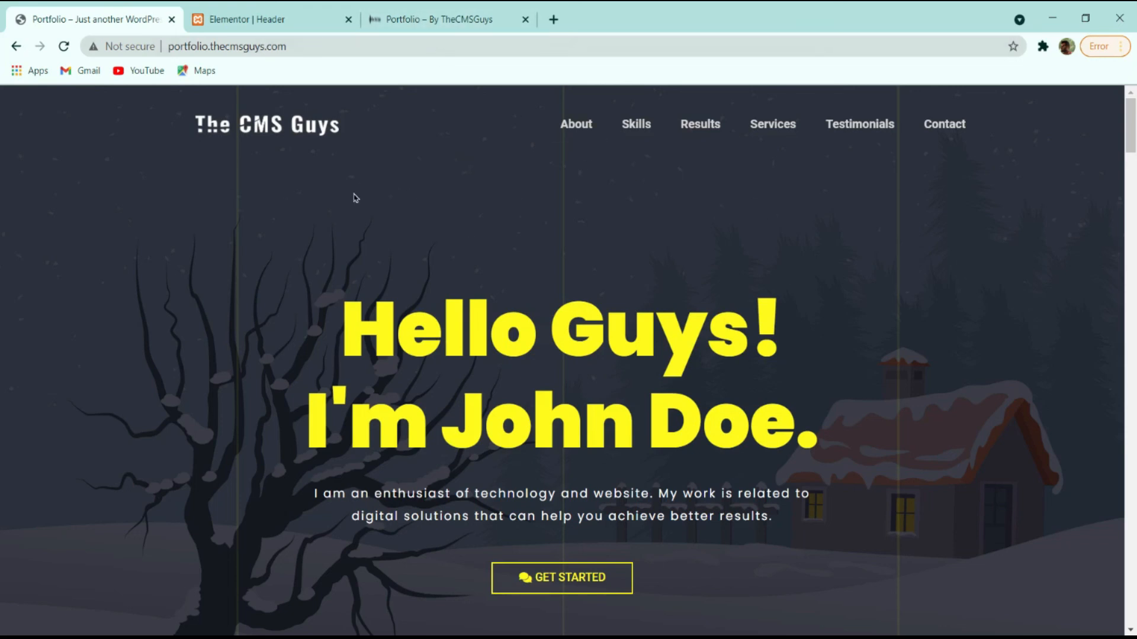
left_click(416, 14)
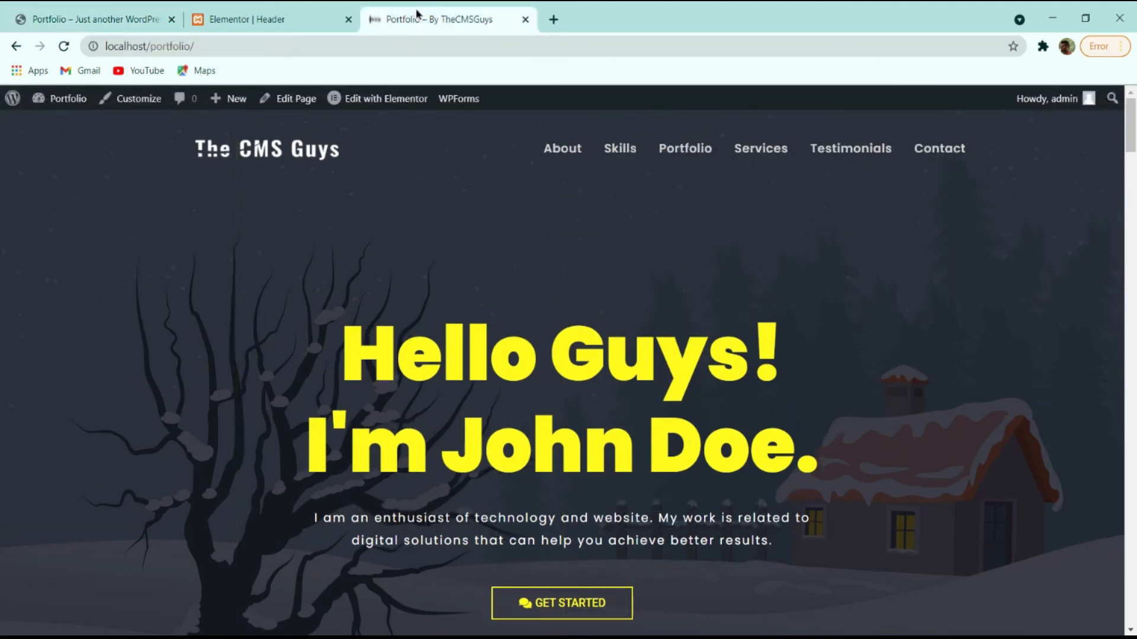